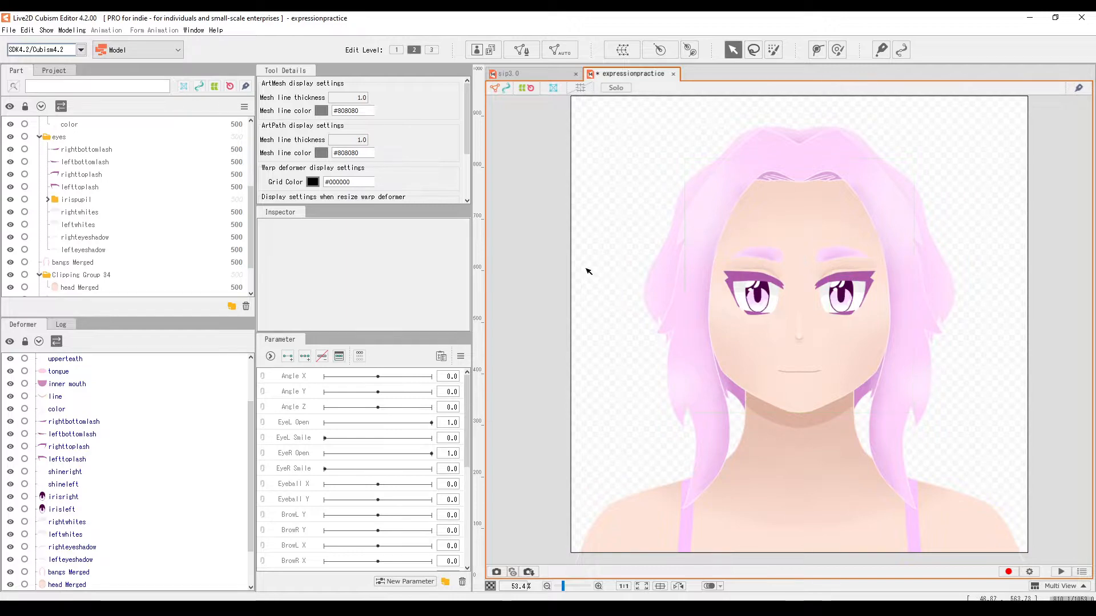
Generate automatic meshes with the Standard preset for all parts from Right brow through backhair Merged
scroll(589, 270, down, 2)
scroll(754, 287, up, 2)
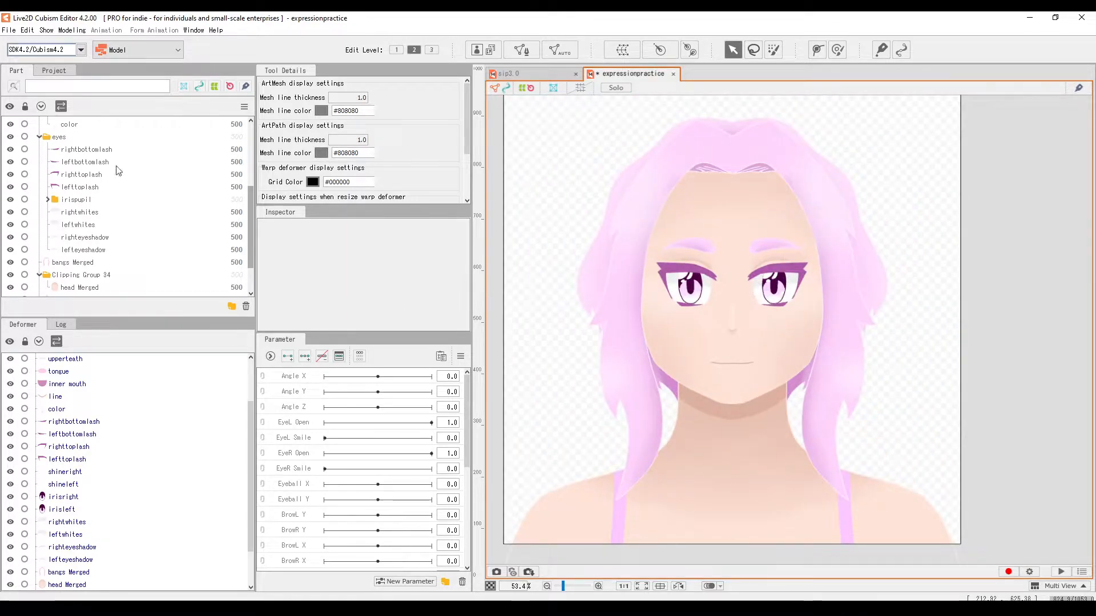
scroll(60, 143, up, 4)
click(64, 127)
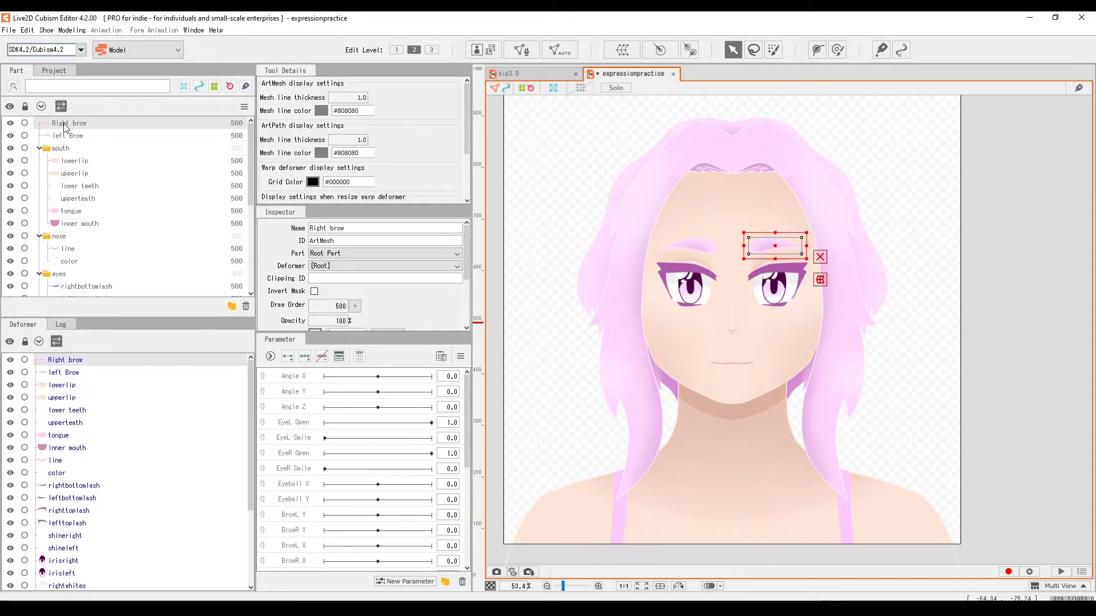
scroll(77, 148, down, 5)
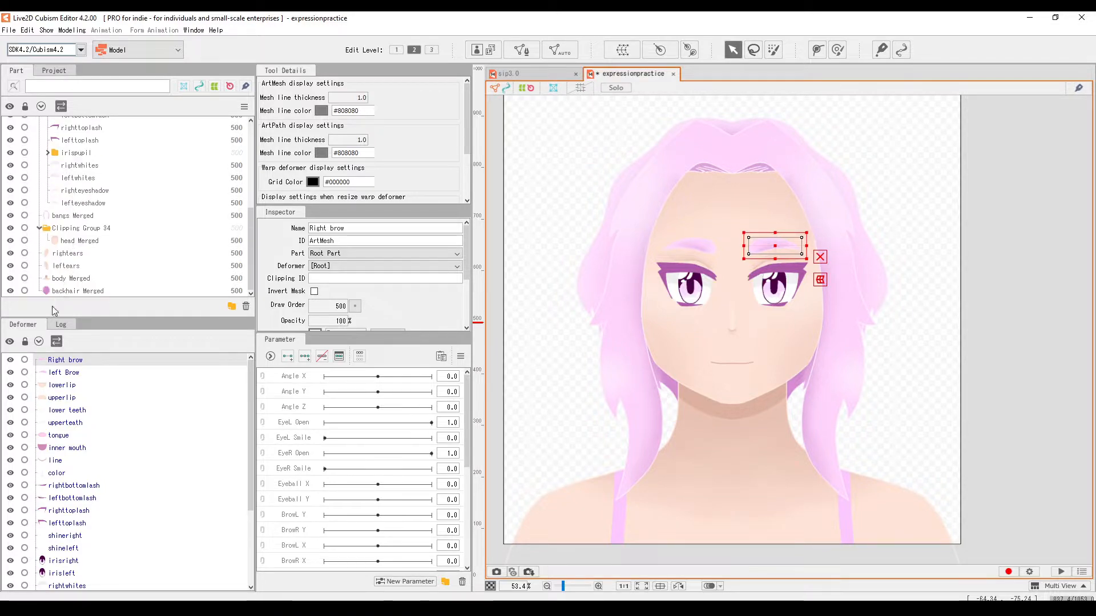
shift+click(64, 291)
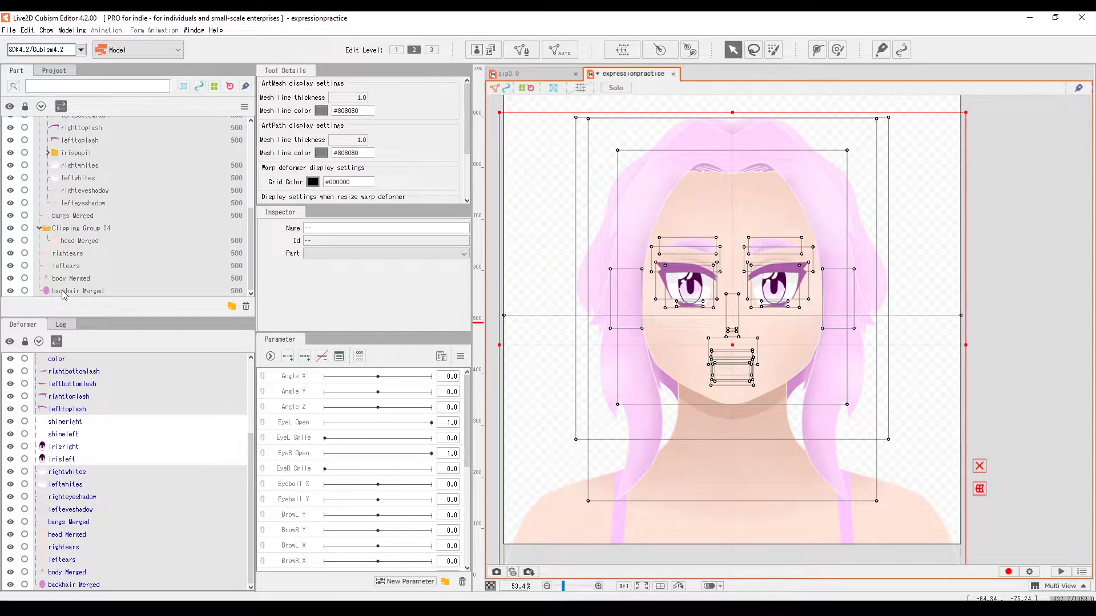
click(559, 50)
click(488, 262)
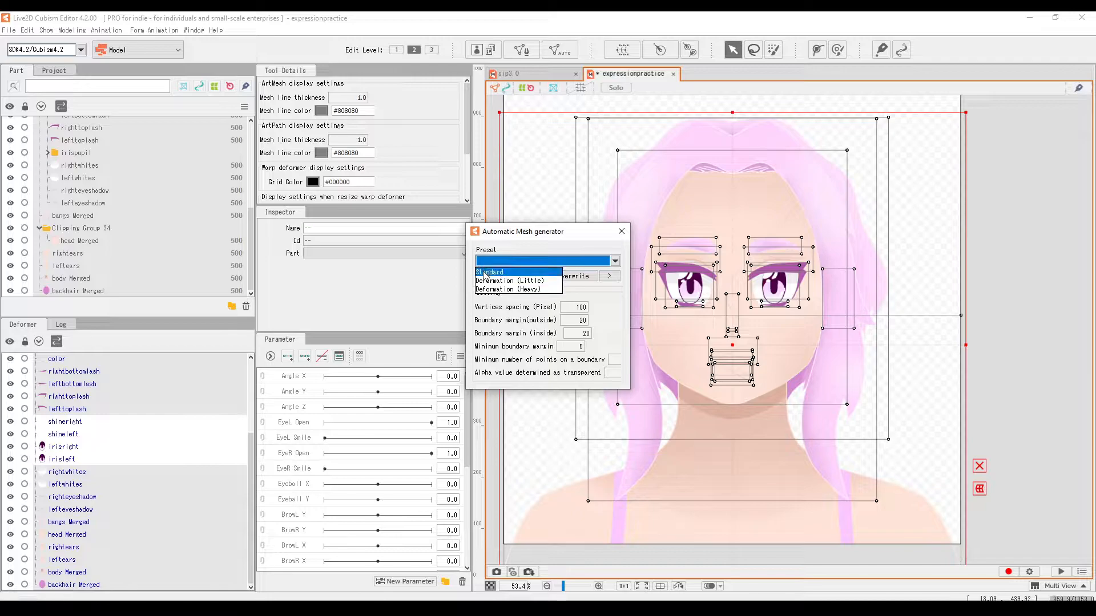
click(488, 273)
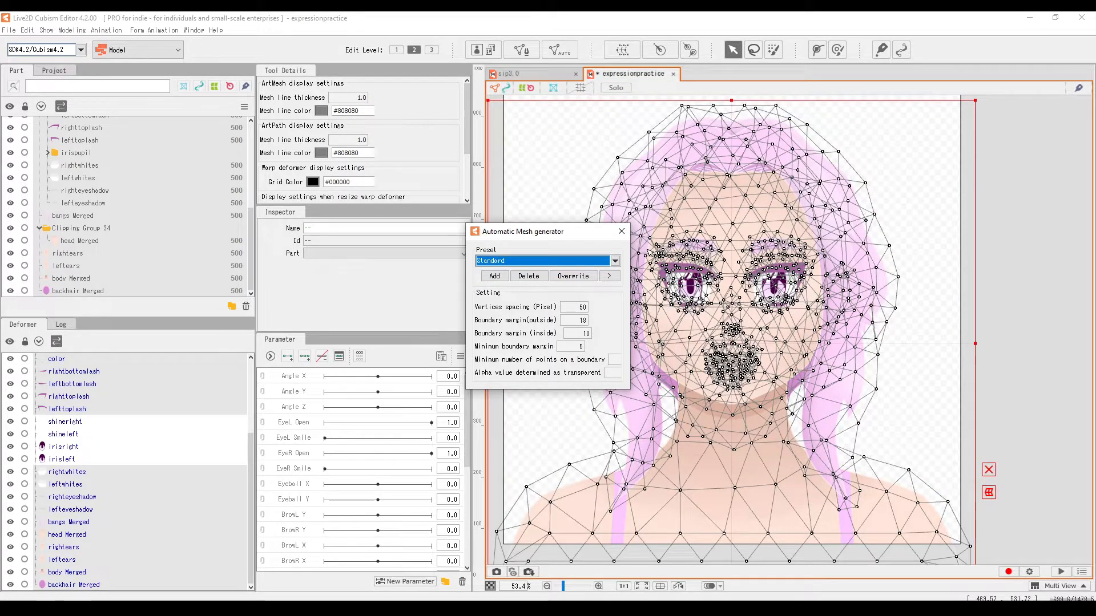
click(621, 231)
click(1007, 232)
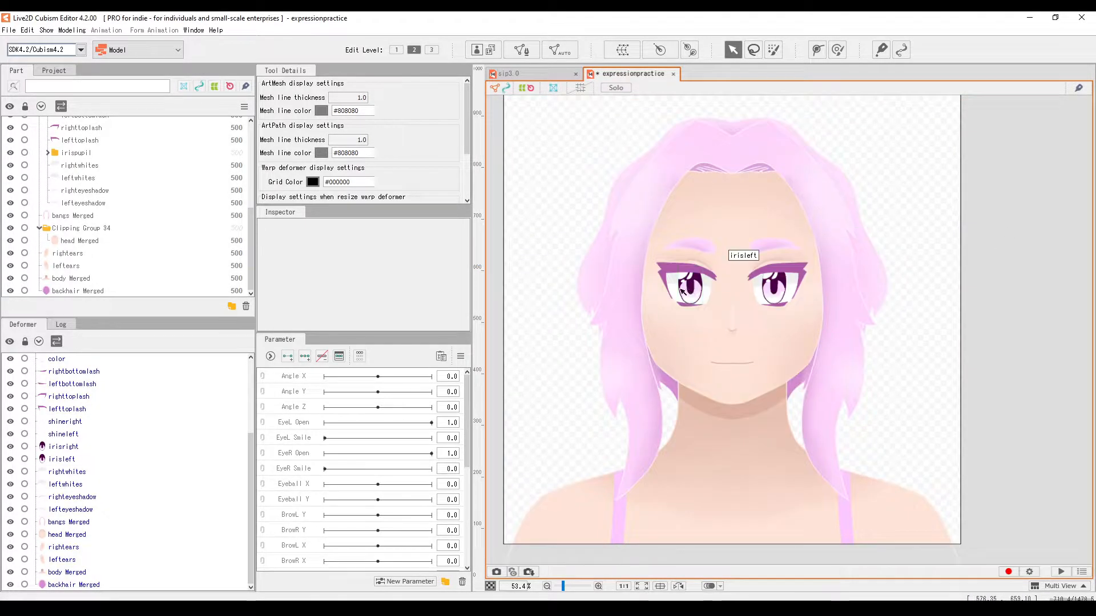
Collapse the mouth, nose and eyes folders in the part list
scroll(702, 282, down, 3)
scroll(702, 282, up, 2)
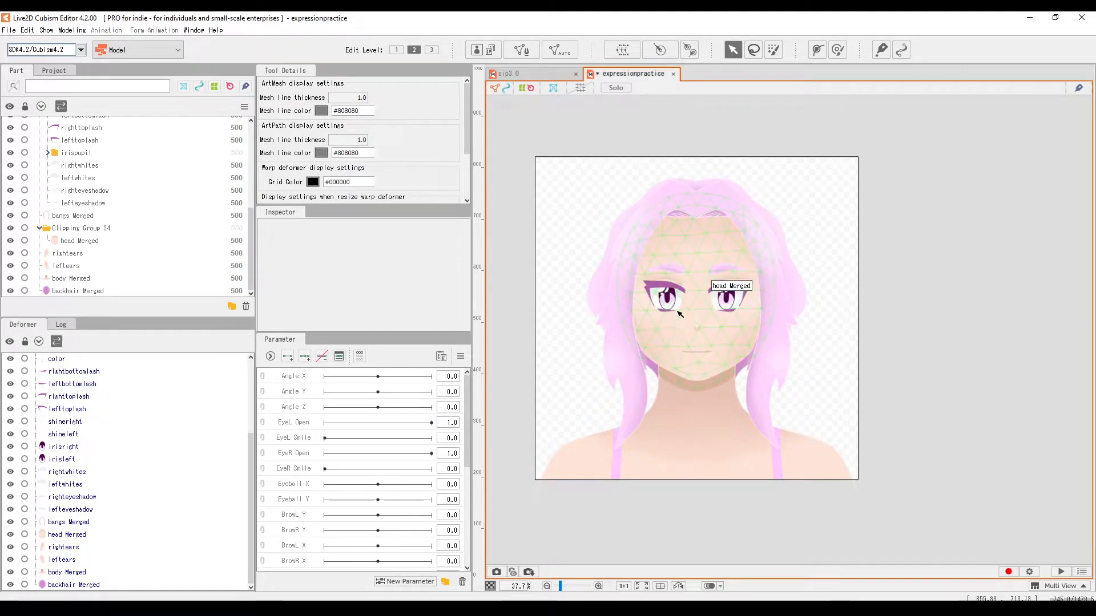
scroll(679, 308, up, 2)
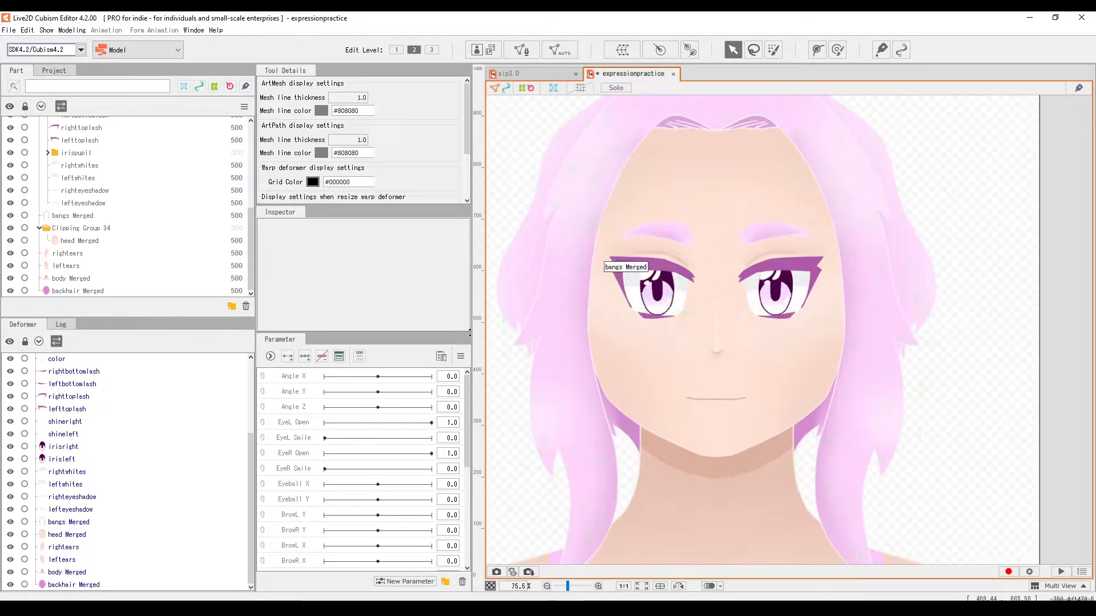
scroll(109, 239, up, 5)
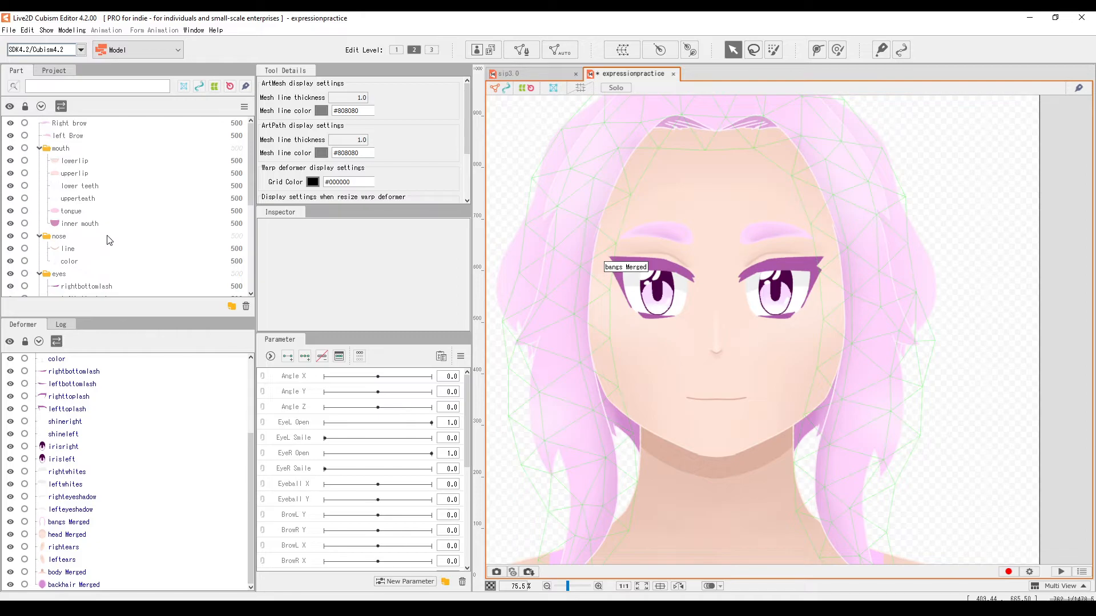
click(39, 148)
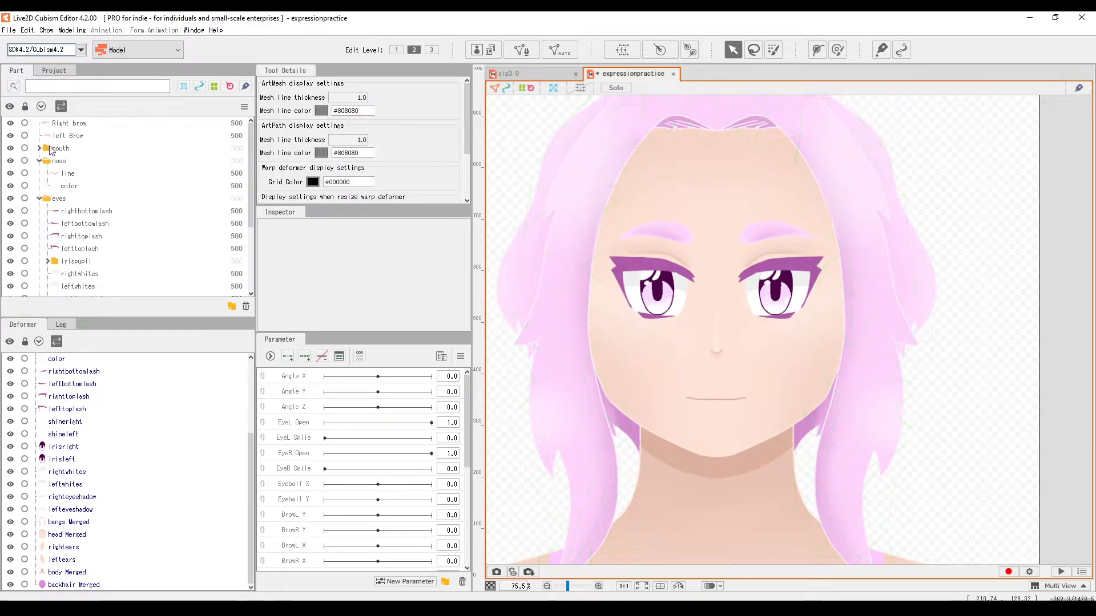
click(39, 162)
click(40, 173)
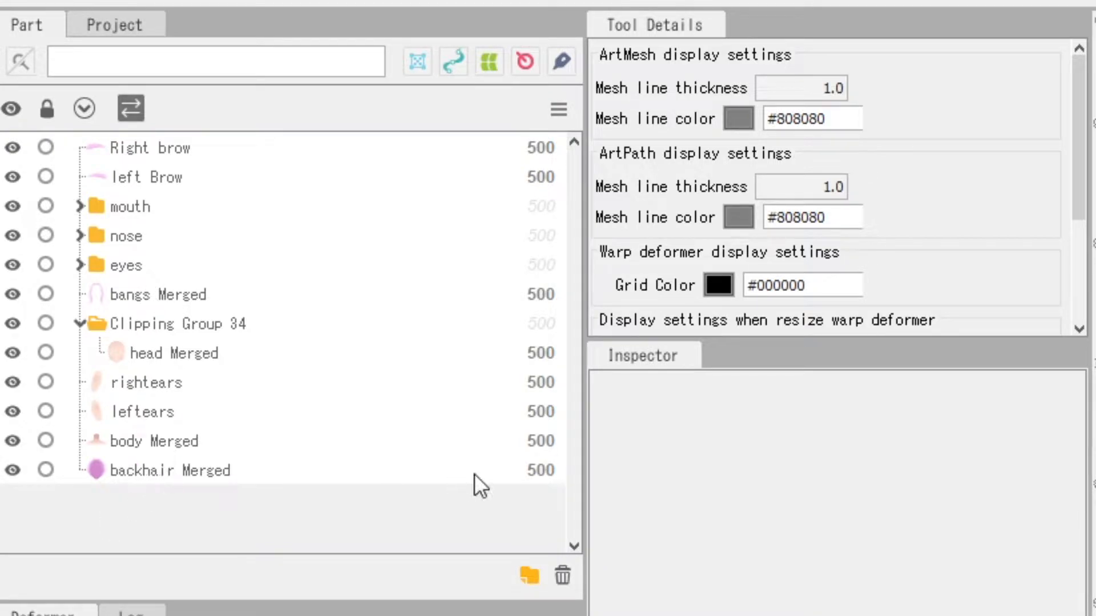
Set the draw order of backhair Merged to 499
click(553, 474)
double_click(780, 580)
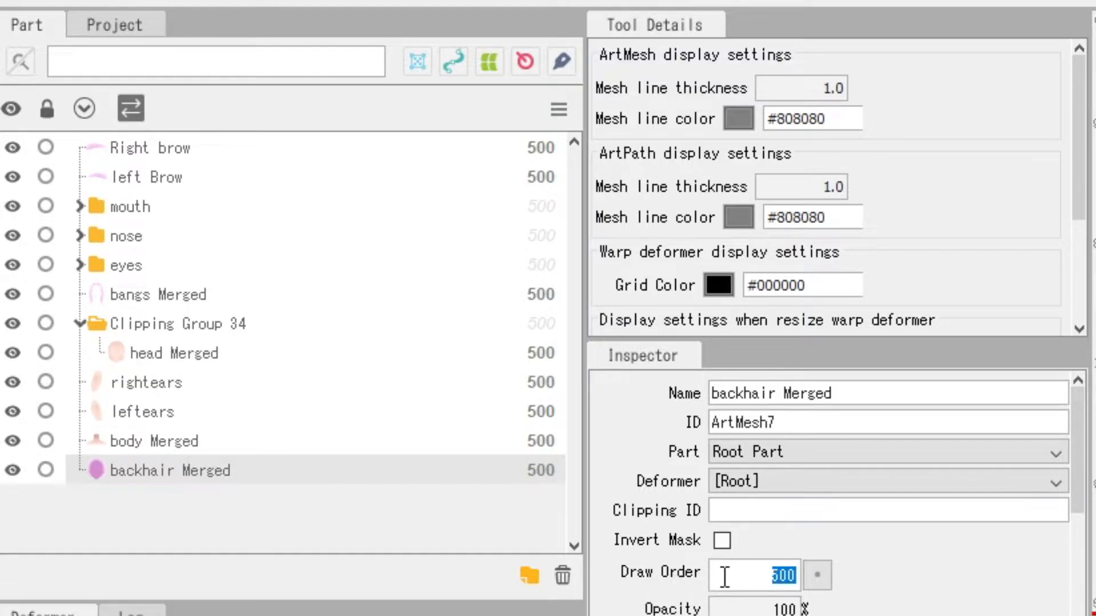
text(499)
key(Return)
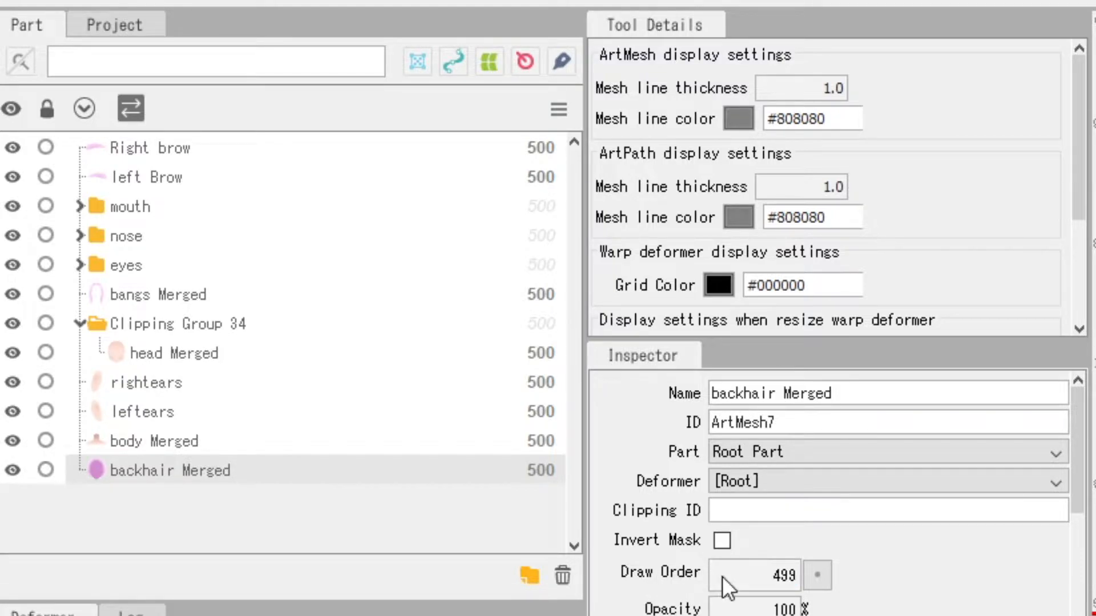
Move backhair Merged directly below bangs Merged and group the two in a new part named hair
drag(118, 467, 129, 317)
click(126, 302)
ctrl+click(126, 319)
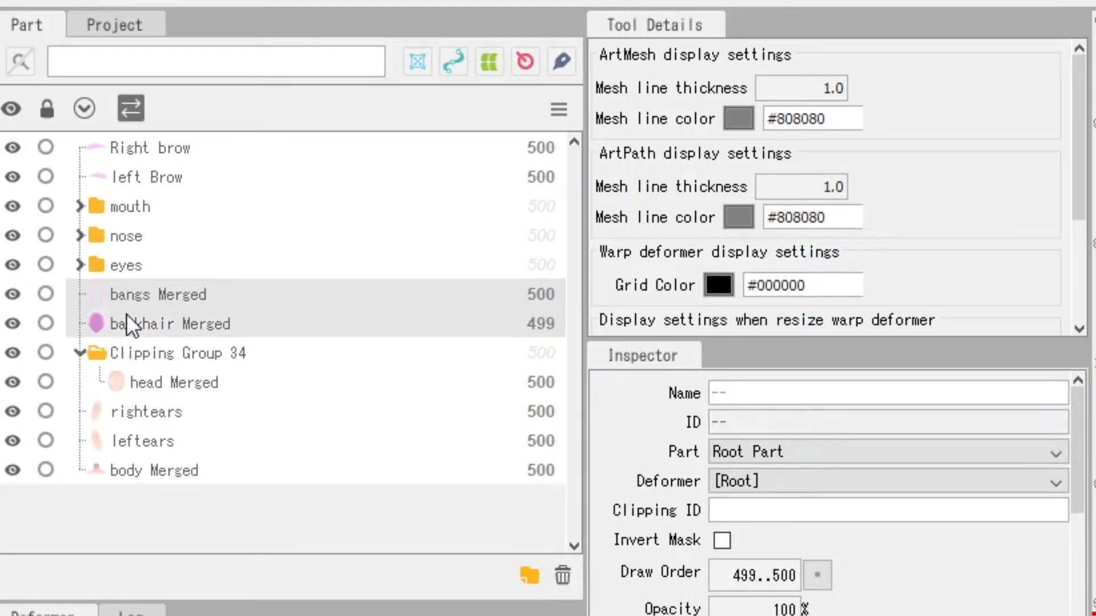
click(530, 580)
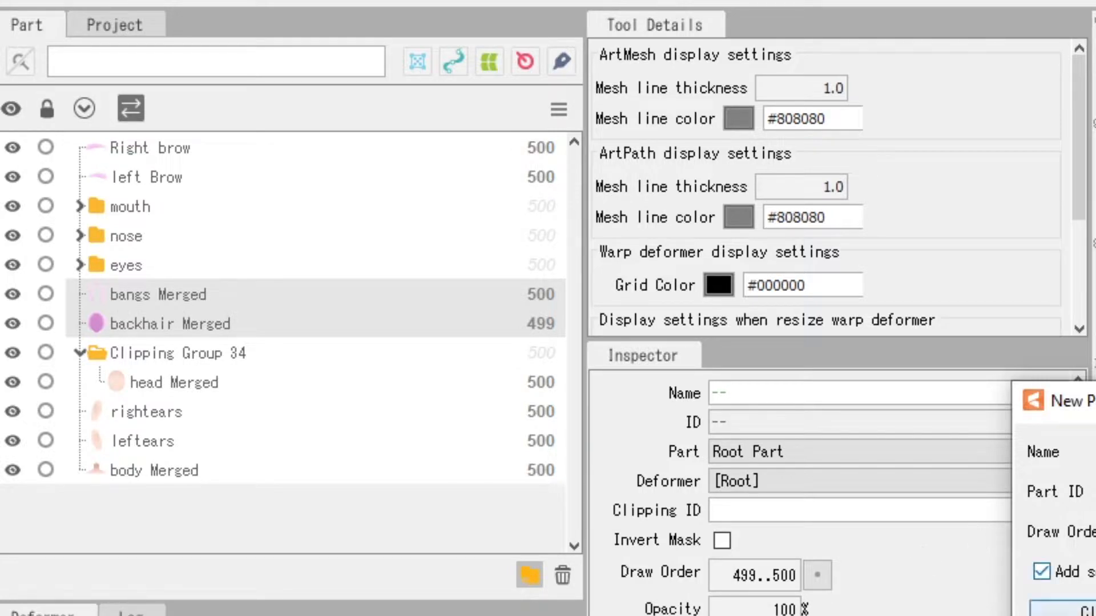
click(1065, 615)
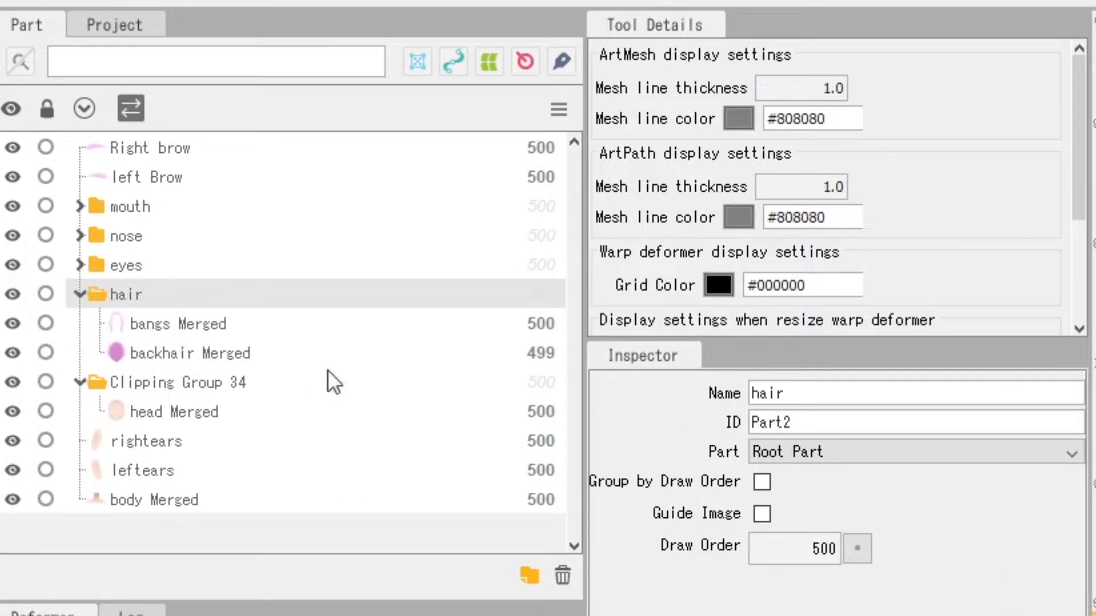
Move rightears and leftears into the Clipping Group 34 folder and place head Merged above them
click(128, 447)
ctrl+click(125, 470)
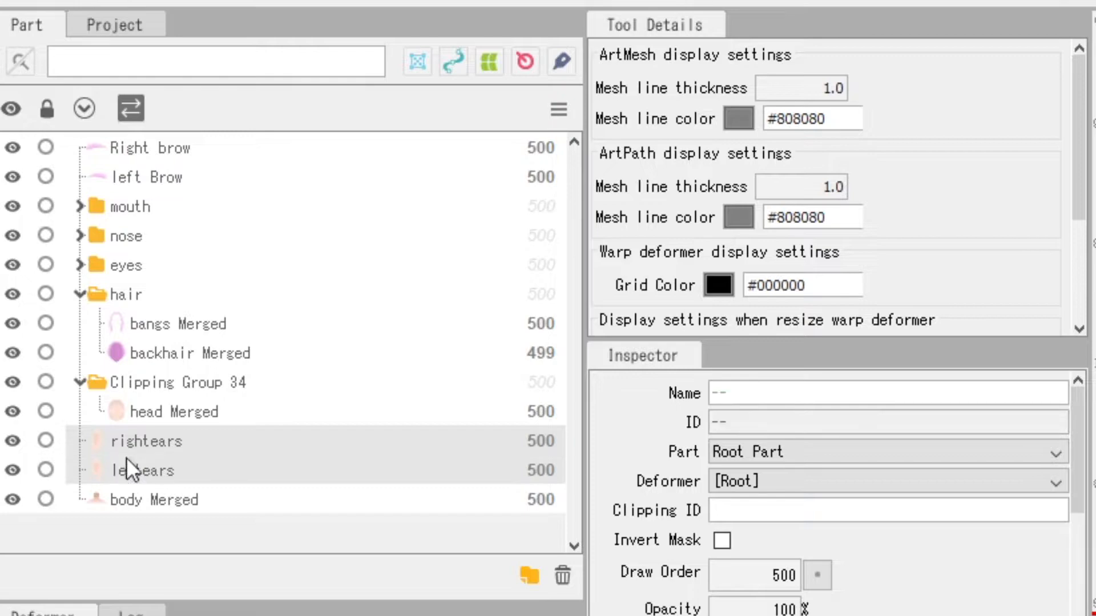
drag(125, 457, 135, 399)
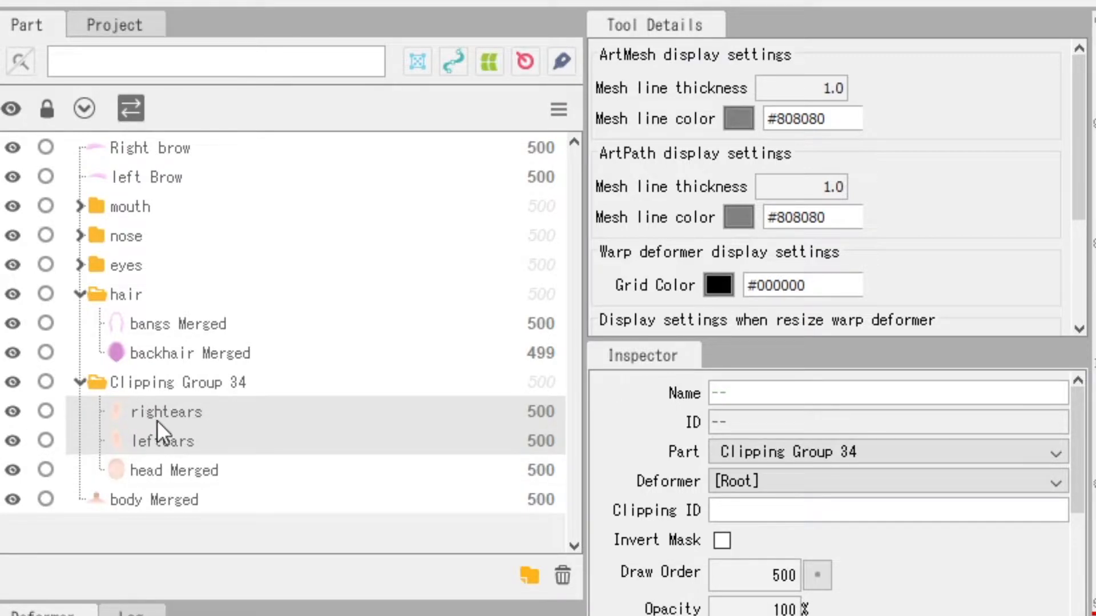
drag(155, 469, 154, 402)
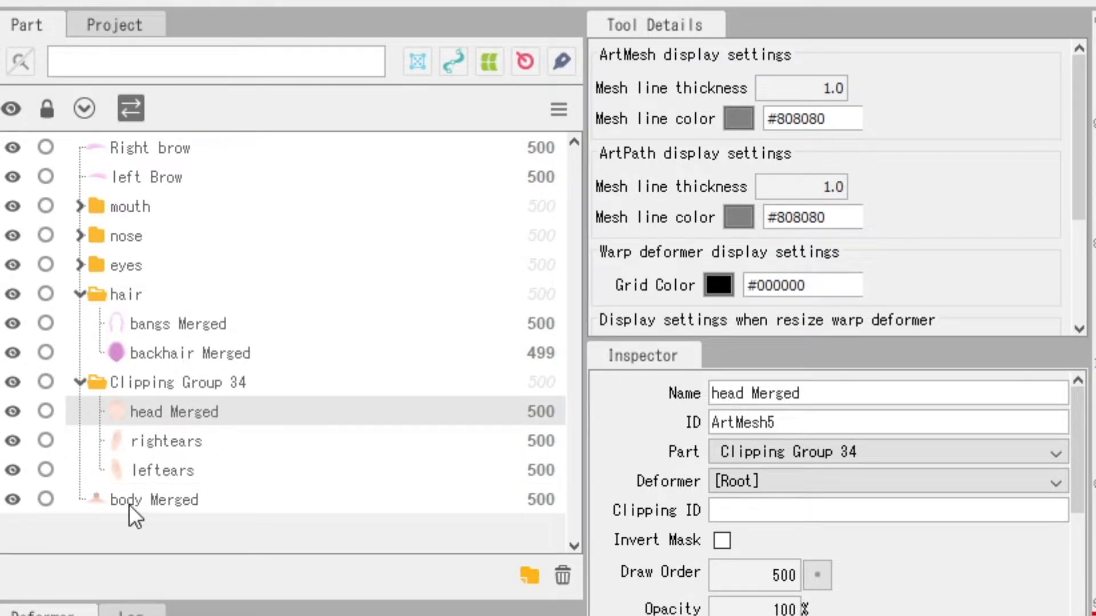
click(128, 505)
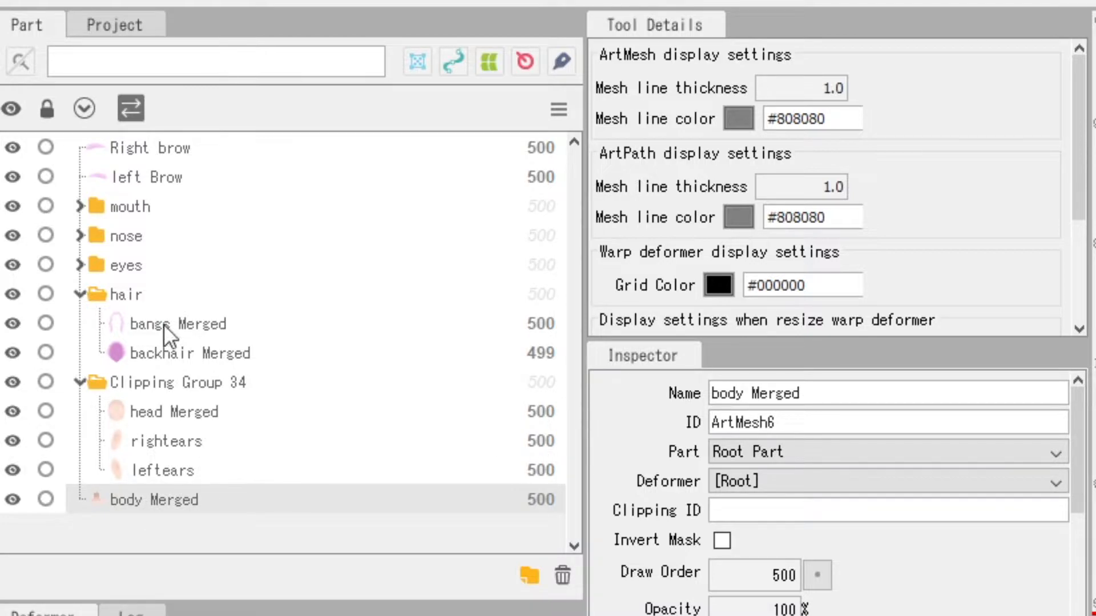
Group Right brow and left Brow in a new part named brows and collapse that folder
click(128, 149)
ctrl+click(128, 175)
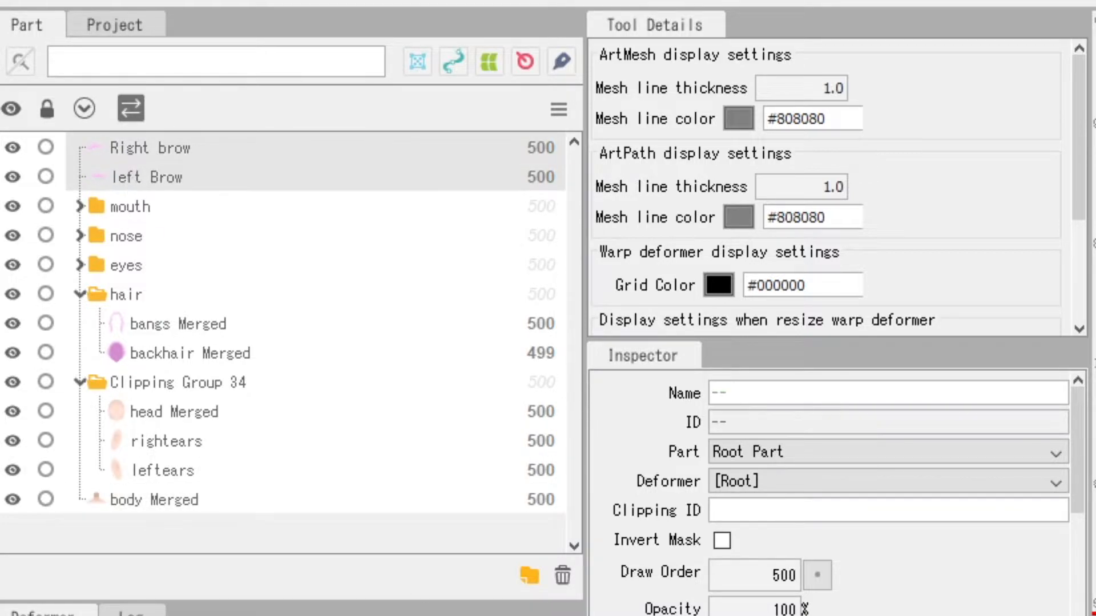
click(527, 578)
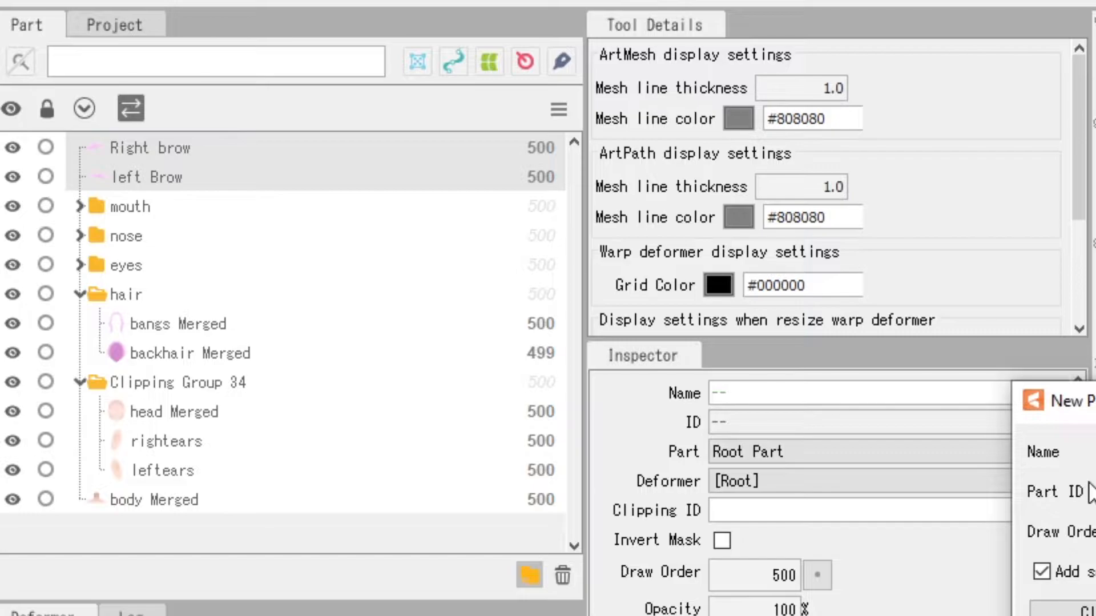
text(brows)
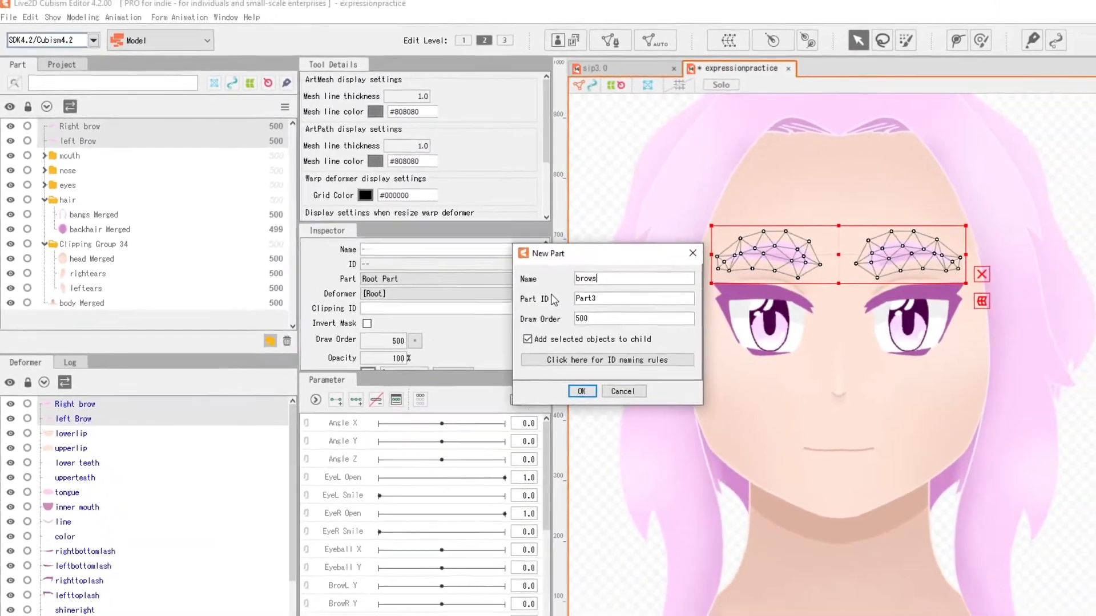
key(Return)
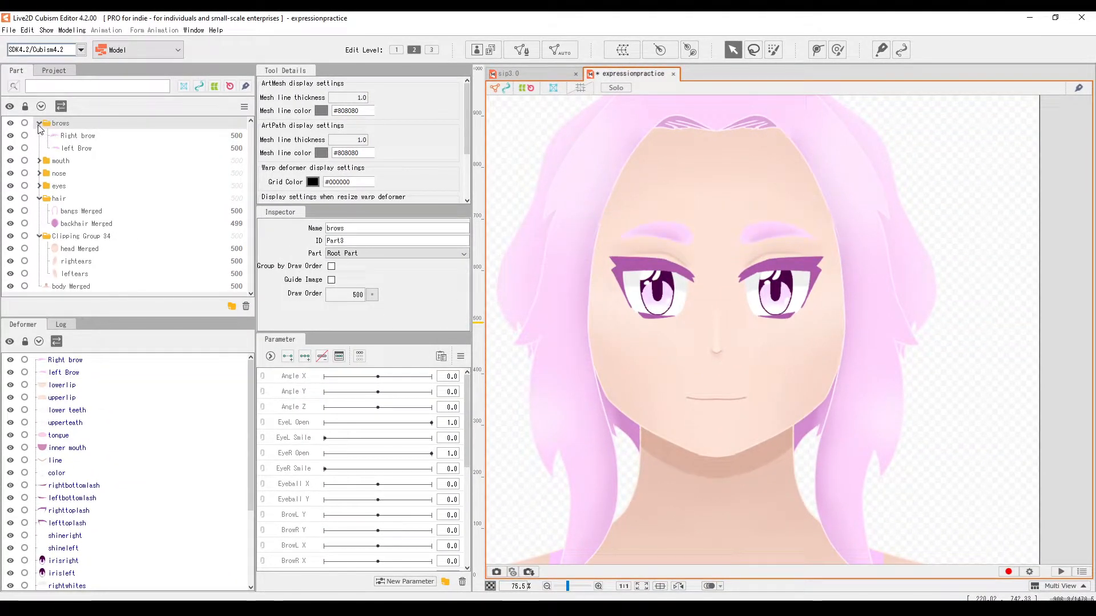
click(39, 123)
scroll(666, 278, down, 5)
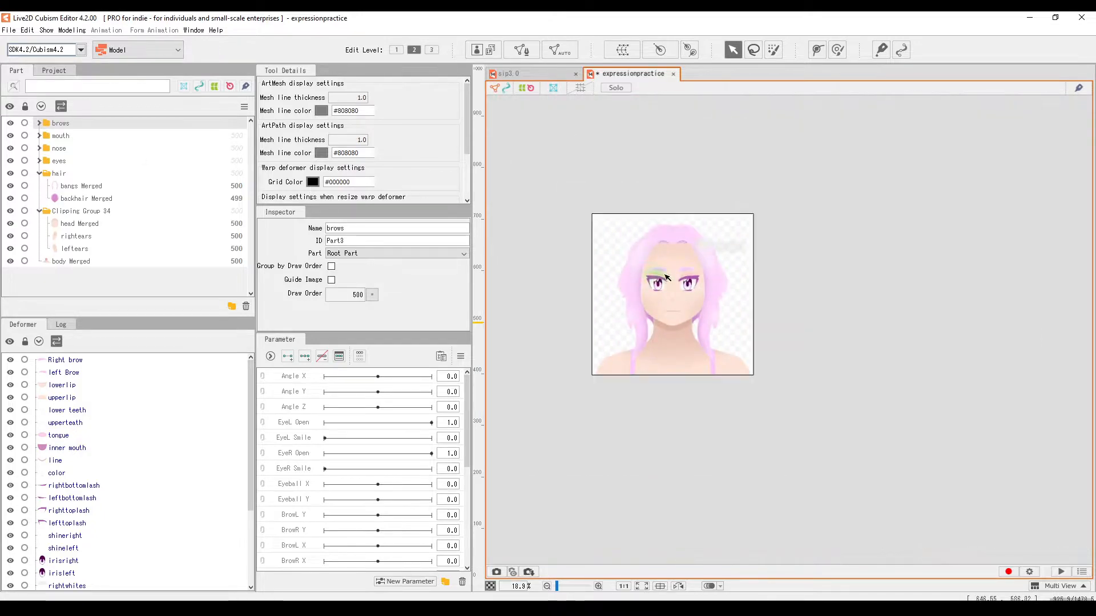
scroll(666, 278, up, 4)
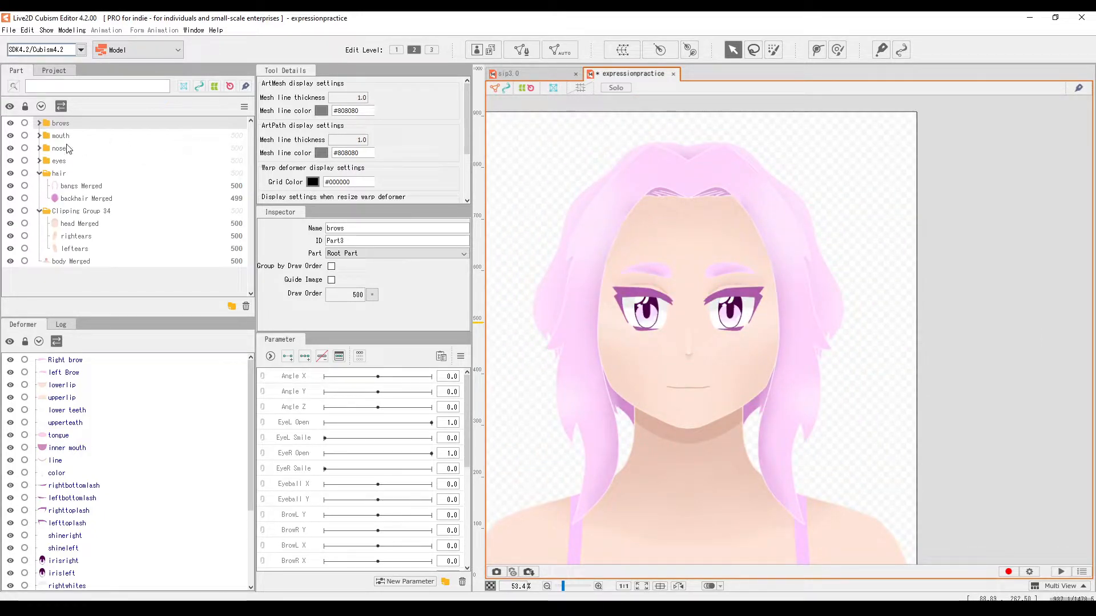
Expand the mouth folder and rename the Clipping Group 34 folder to head
click(39, 137)
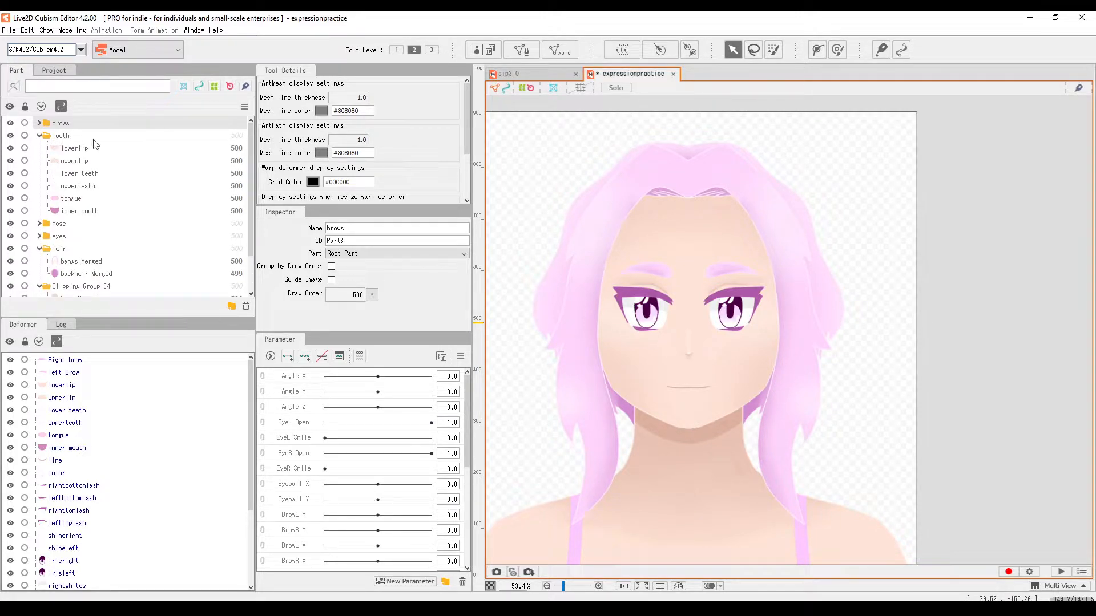
scroll(57, 239, down, 1)
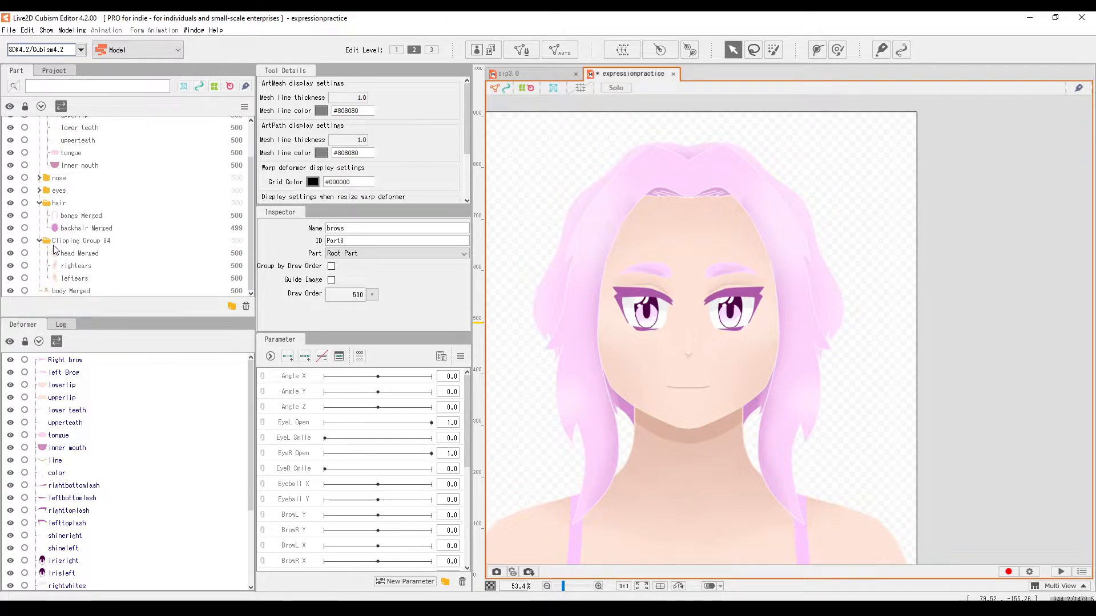
click(75, 244)
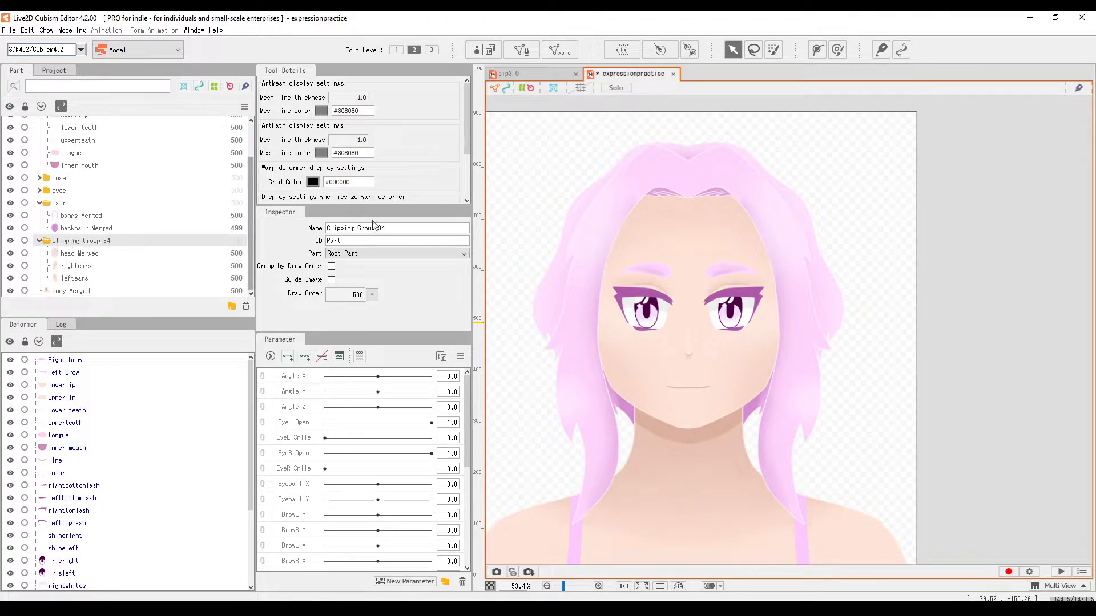
triple_click(395, 227)
text(h)
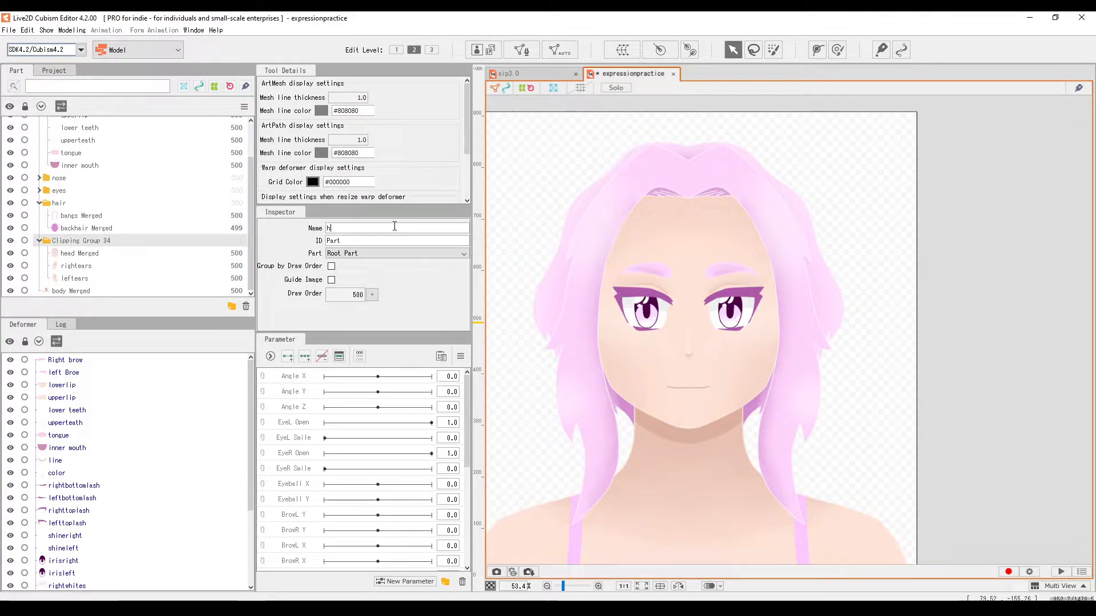
text(ead)
key(Return)
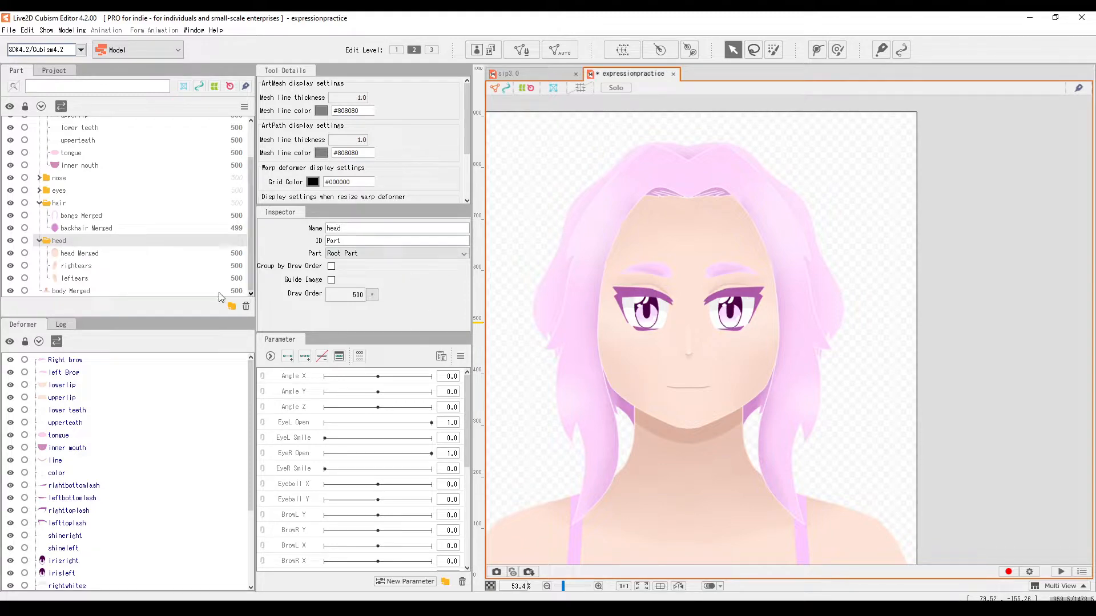
Select the rightears mesh and look over the Angle X and Angle Z parameters
click(76, 265)
scroll(86, 257, up, 1)
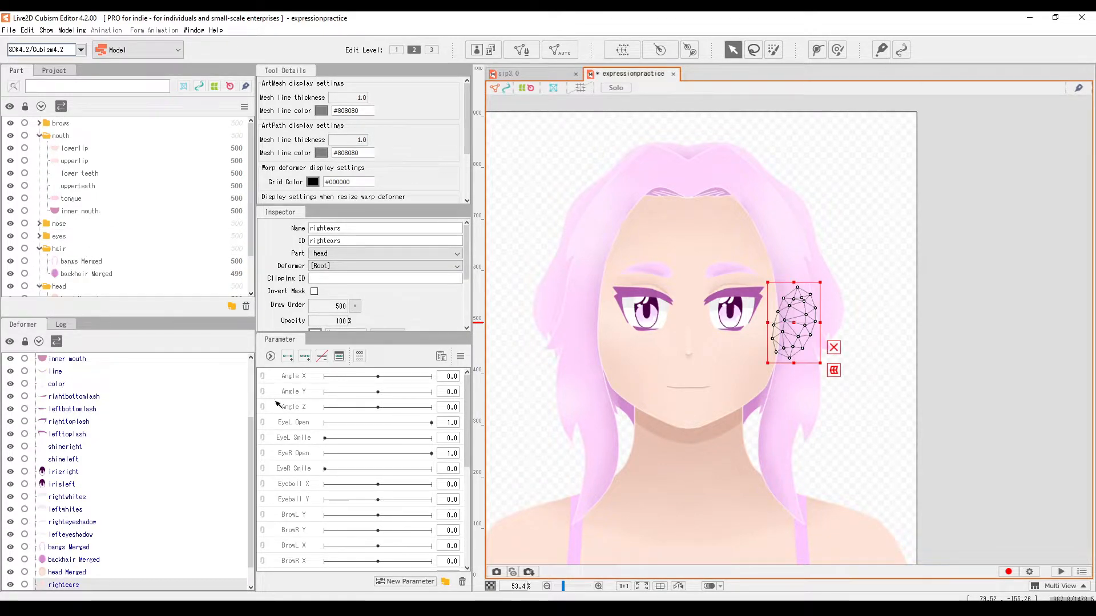
click(304, 376)
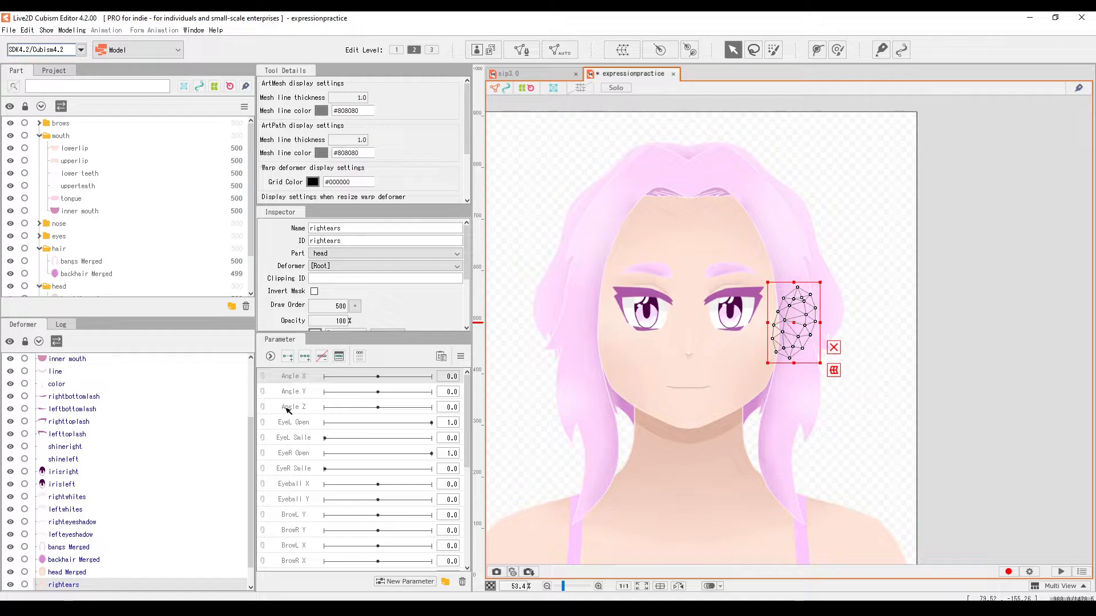
click(288, 409)
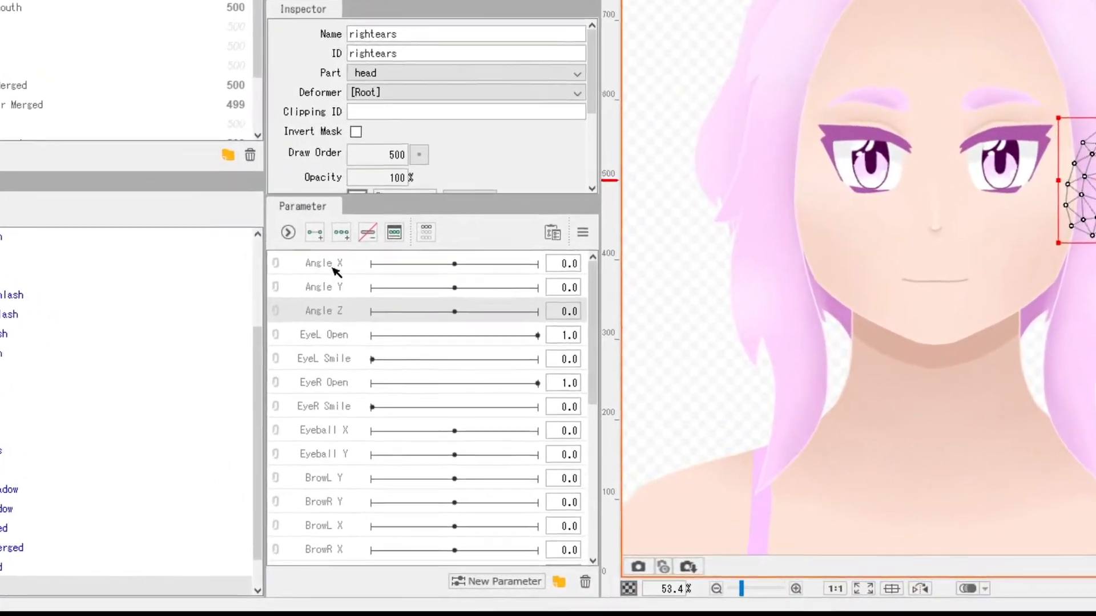
Create a parameter folder and name it Angles
click(559, 582)
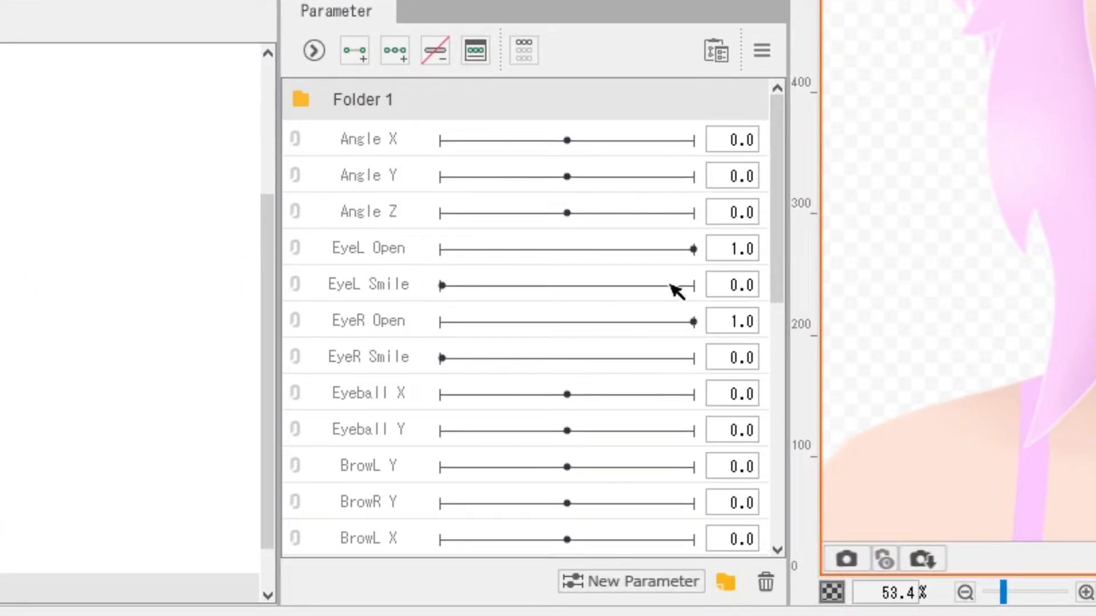
double_click(354, 97)
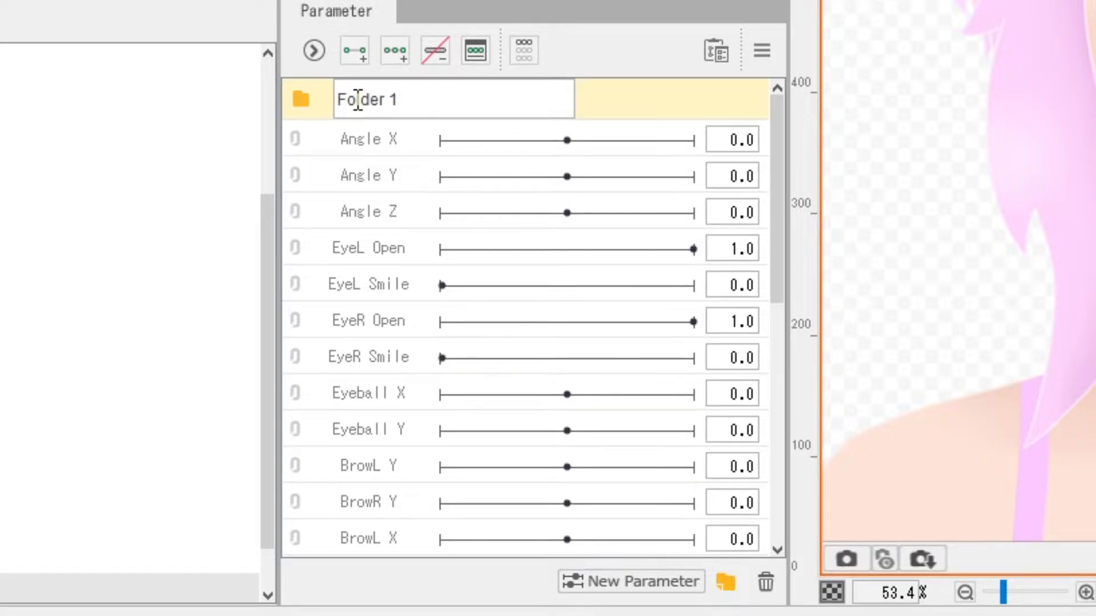
key(BackSpace)
key(BackSpace)
key(BackSpace)
key(BackSpace)
key(BackSpace)
key(BackSpace)
key(BackSpace)
key(BackSpace)
text(Angles)
key(Return)
Move the Angle X, Angle Y and Angle Z parameters into the Angles folder
click(357, 140)
mouse_move(359, 109)
mouse_down()
mouse_move(360, 94)
mouse_move(359, 111)
mouse_up()
click(358, 141)
shift+click(357, 210)
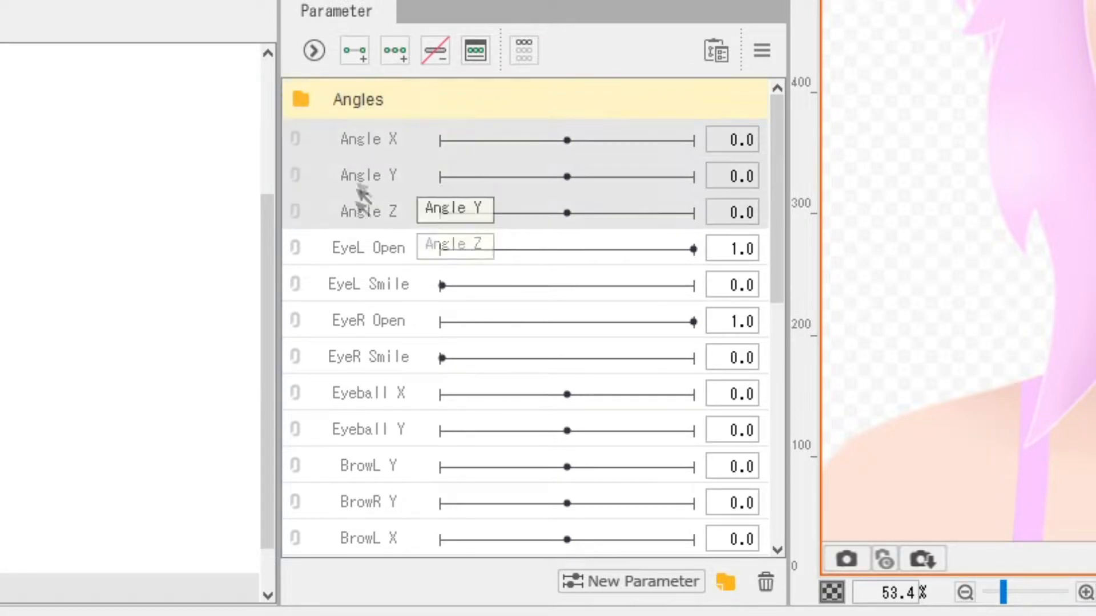
drag(361, 194, 362, 105)
Create a second parameter folder below Angles and name it eyes
click(725, 581)
double_click(364, 142)
key(BackSpace)
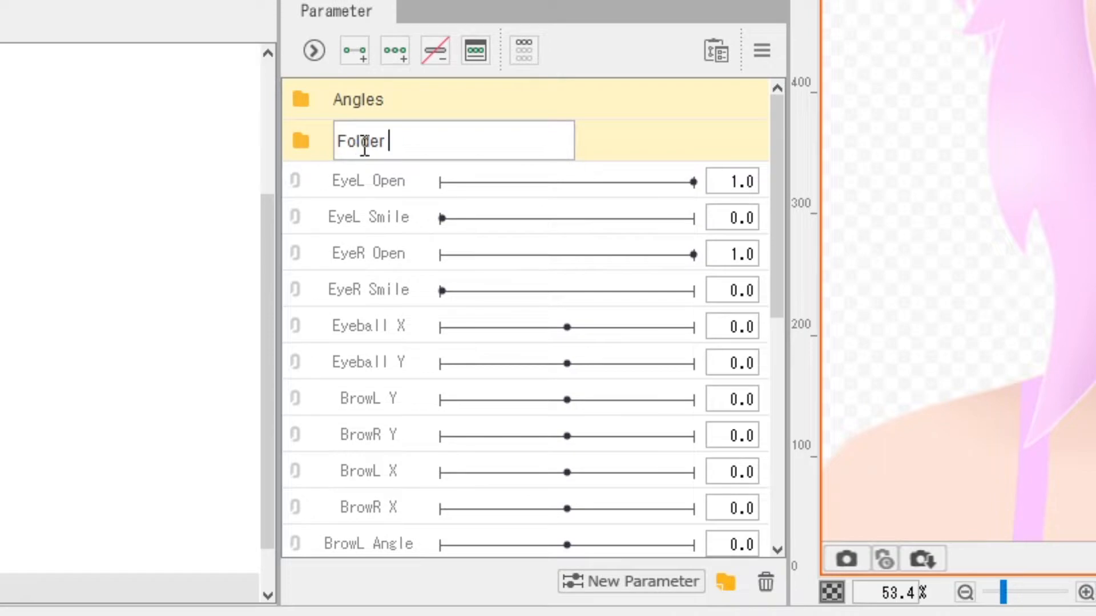
key(BackSpace)
key(BackSpace)
key(BackSpace)
key(BackSpace)
key(BackSpace)
key(BackSpace)
key(BackSpace)
text(eyes)
key(Return)
Move the six eye parameters, EyeL Open through Eyeball Y, into the eyes folder
click(367, 177)
shift+click(366, 376)
drag(365, 377, 365, 144)
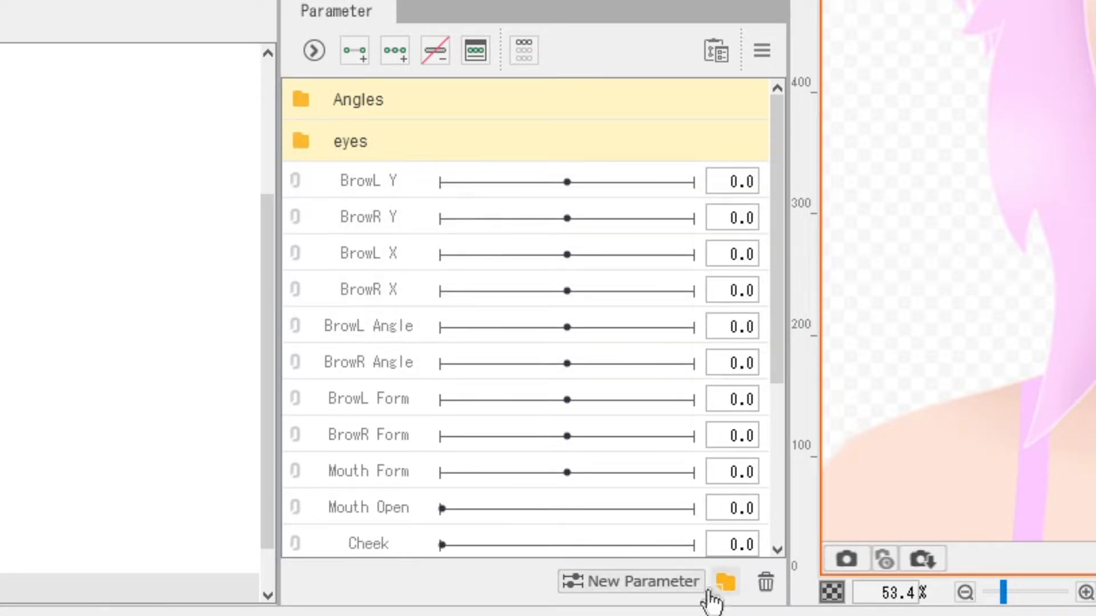
Create a parameter folder below eyes and name it brows
click(726, 582)
double_click(359, 183)
key(BackSpace)
key(BackSpace)
key(BackSpace)
key(BackSpace)
key(BackSpace)
key(BackSpace)
key(BackSpace)
key(BackSpace)
text(brows)
key(Return)
Move all the brow parameters, BrowL Y through BrowR Form, into the brows folder
click(359, 223)
shift+click(361, 331)
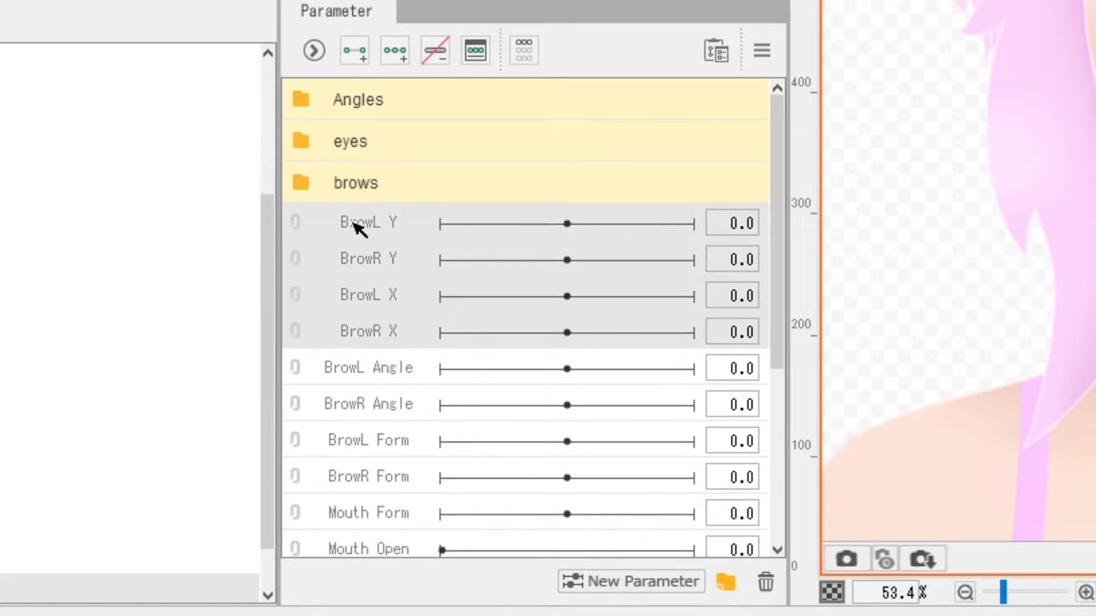
drag(355, 227, 359, 187)
click(342, 221)
shift+click(365, 331)
drag(365, 331, 358, 181)
Create a parameter folder below brows and name it Mouth
click(725, 582)
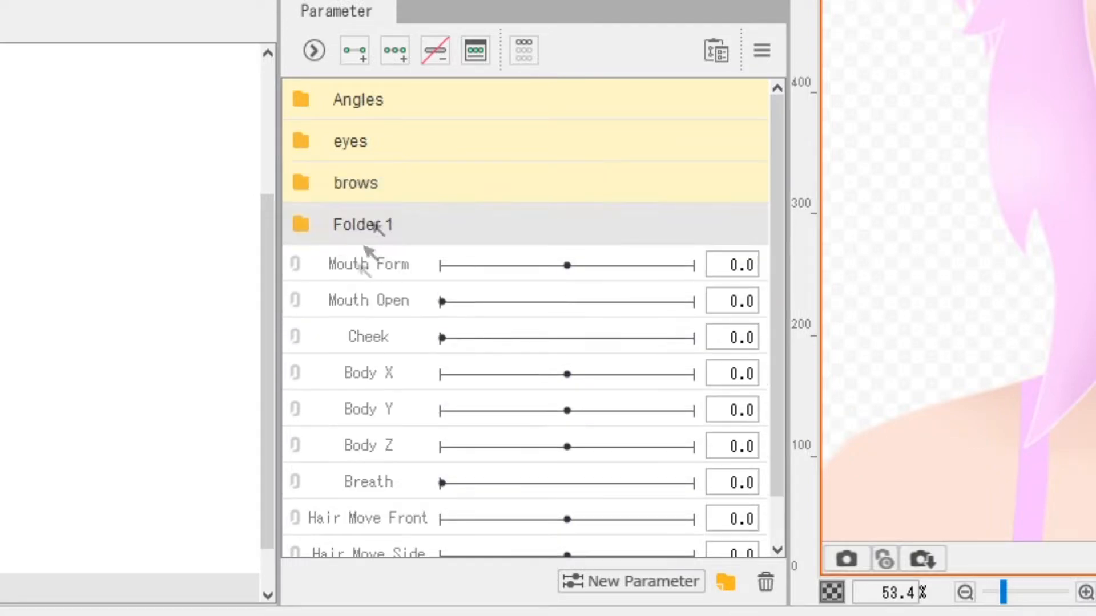
double_click(376, 226)
key(BackSpace)
key(BackSpace)
key(BackSpace)
key(BackSpace)
key(BackSpace)
key(BackSpace)
key(BackSpace)
key(BackSpace)
text(Mouth)
key(Return)
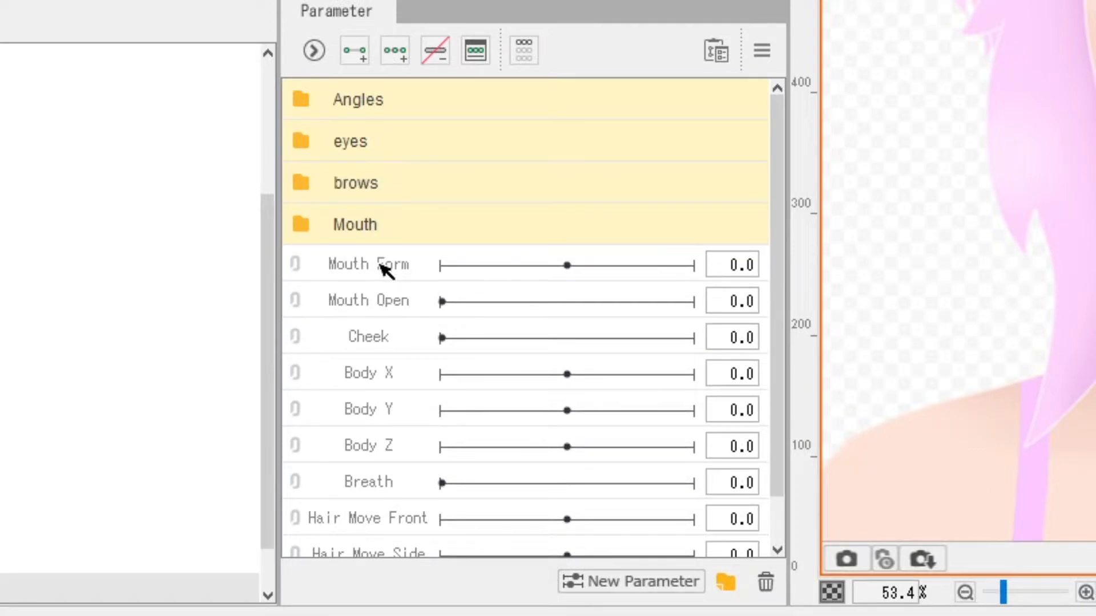
Move the Mouth Form and Mouth Open parameters into the Mouth folder
shift+click(379, 264)
click(377, 296)
click(366, 267)
shift+click(364, 296)
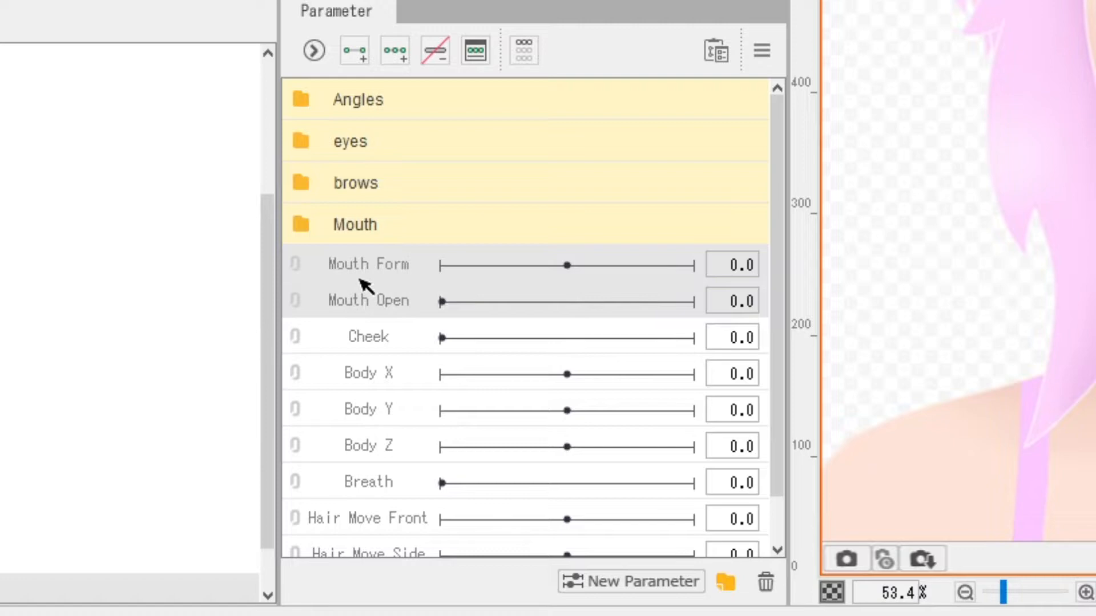
drag(364, 286, 366, 227)
Delete the Cheek parameter from the parameter list
click(370, 270)
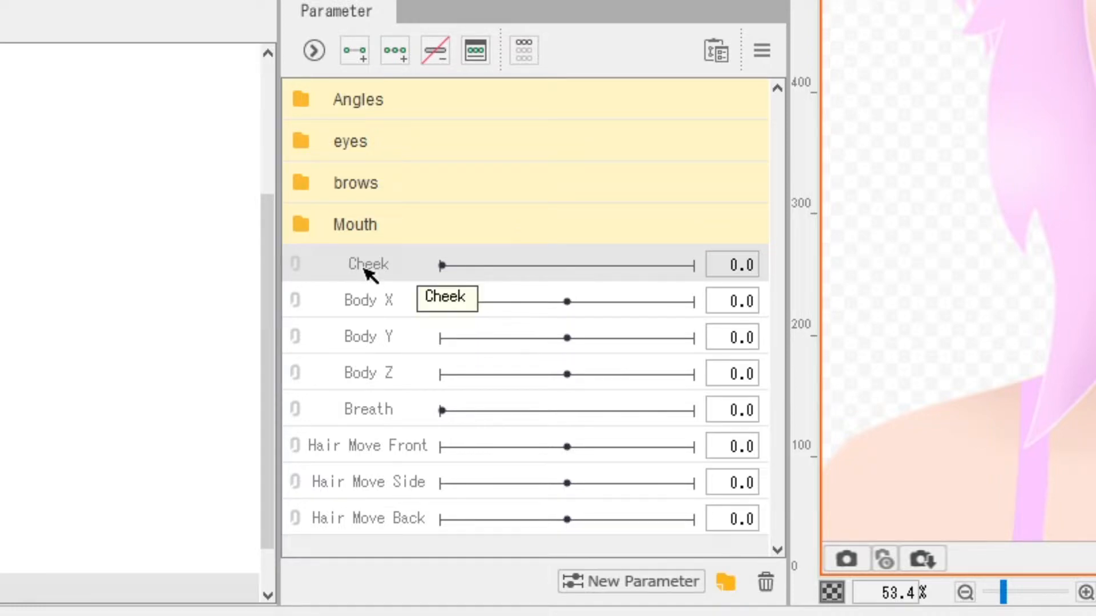
right_click(362, 267)
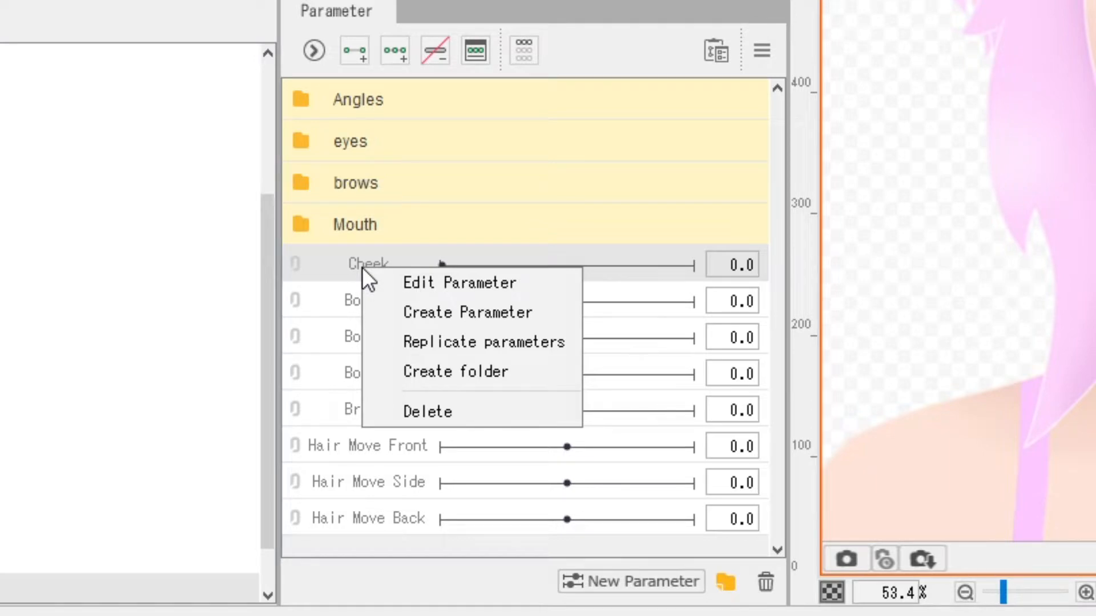
click(410, 403)
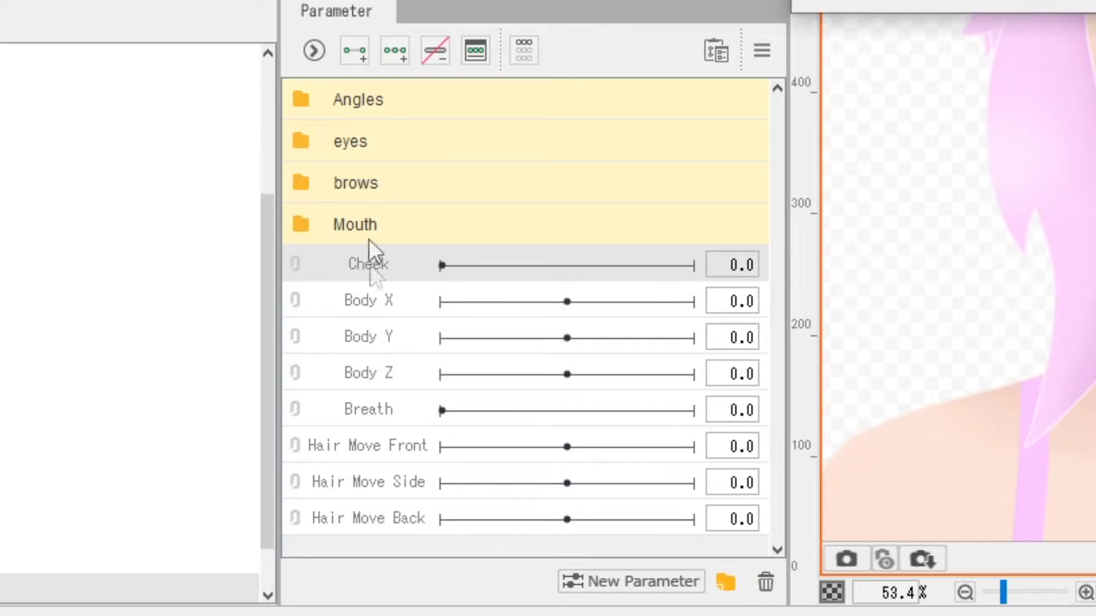
click(940, 1)
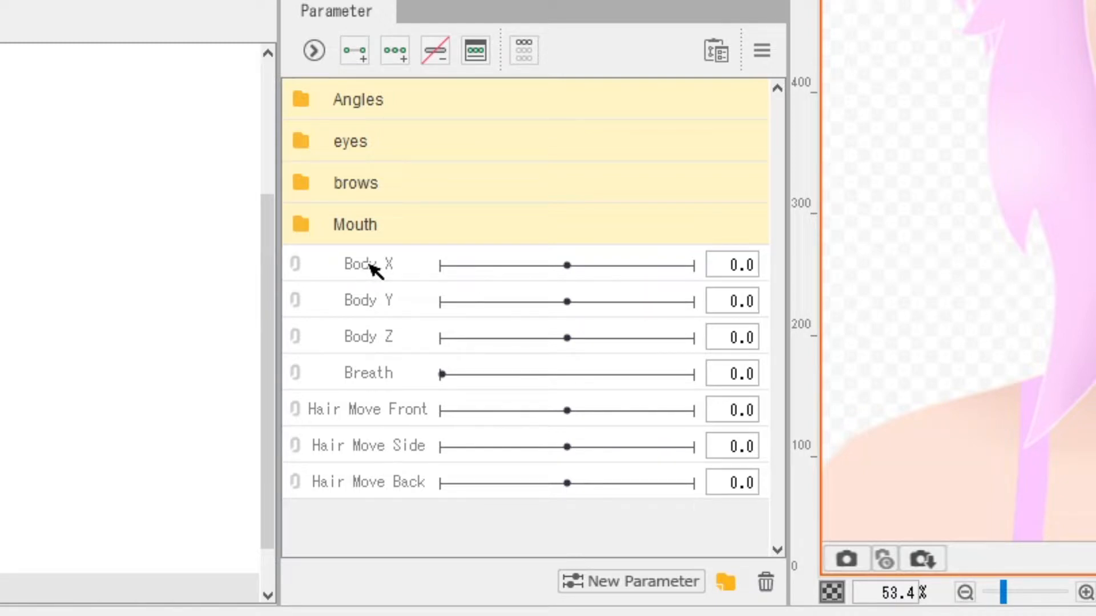
Create a parameter folder below Mouth and name it Body
click(374, 268)
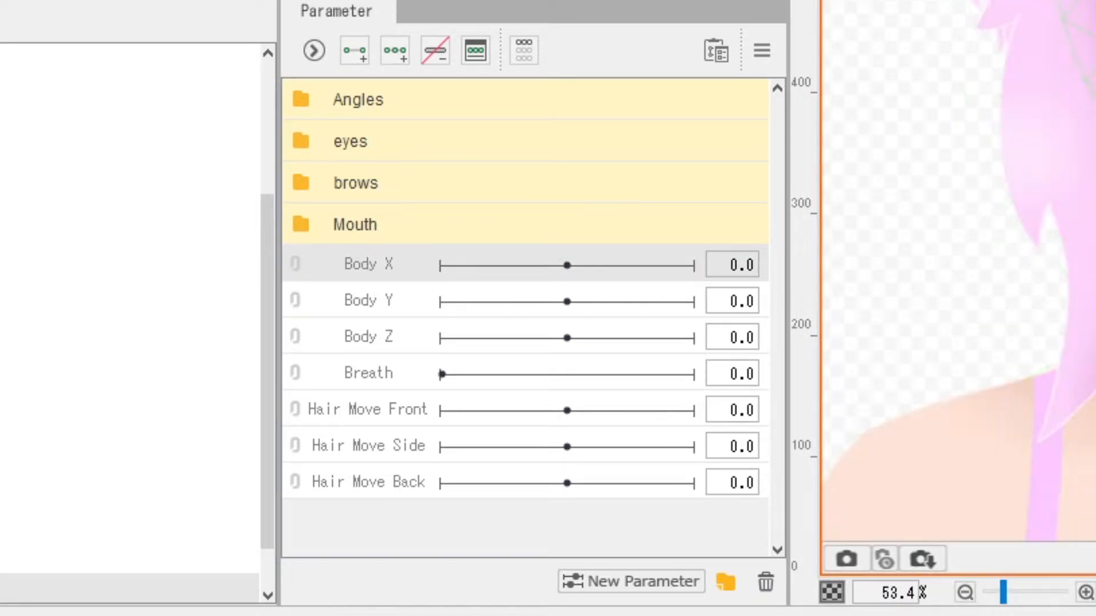
click(725, 582)
double_click(368, 266)
text(B)
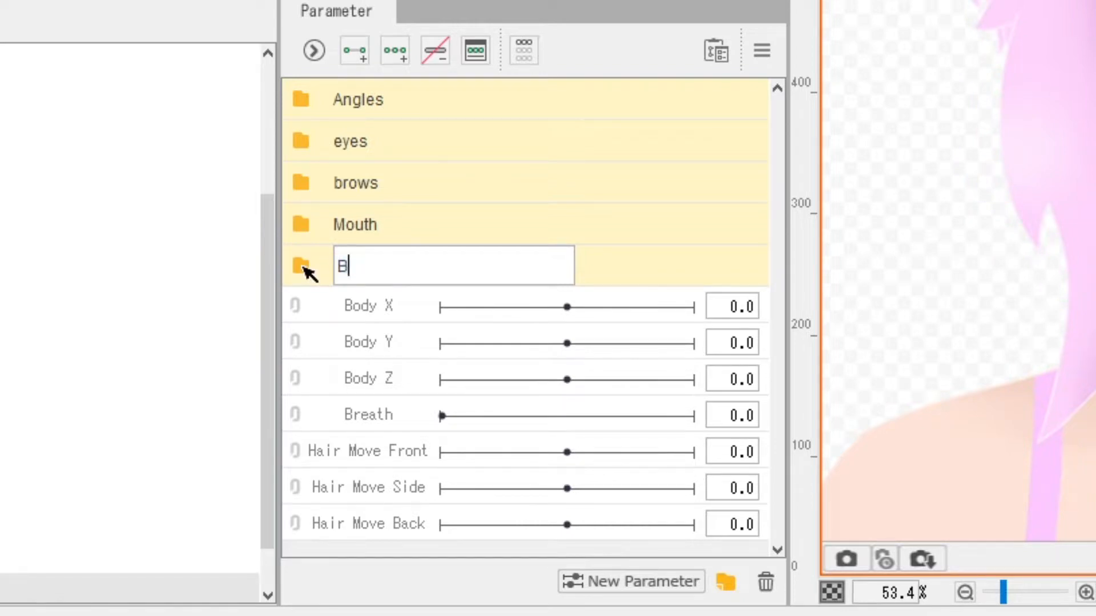
text(ody)
key(Return)
Move Body X, Body Y and Body Z into the Body folder and place Breath below the hair parameters
click(357, 307)
shift+click(365, 378)
click(370, 306)
drag(362, 312, 349, 465)
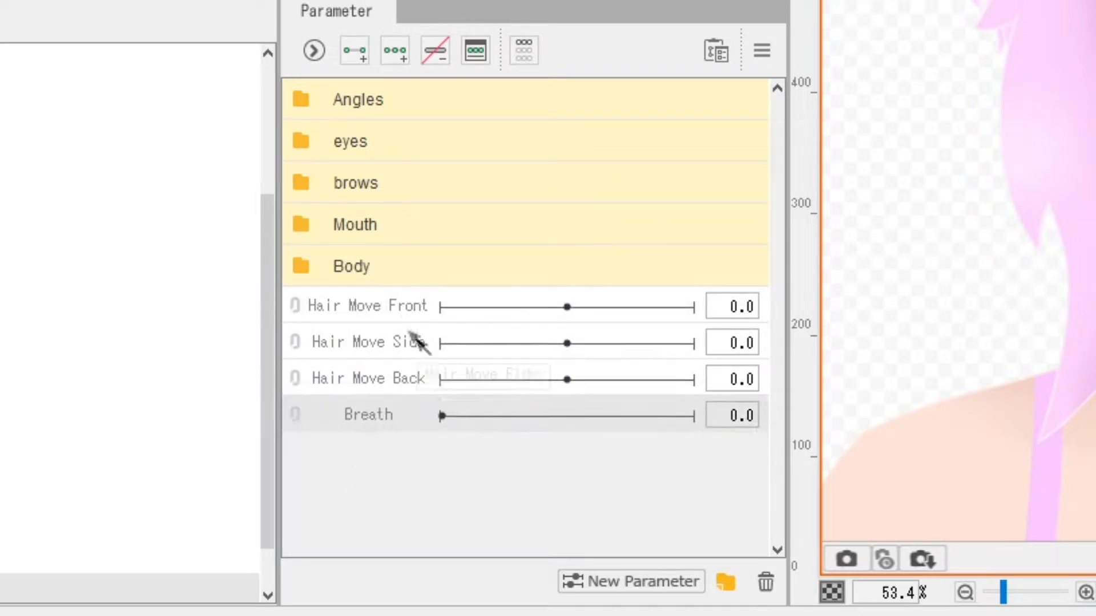
Create a parameter folder named Hair below Body and delete the surplus Folder 2
click(406, 308)
click(723, 584)
click(723, 583)
right_click(337, 347)
click(406, 533)
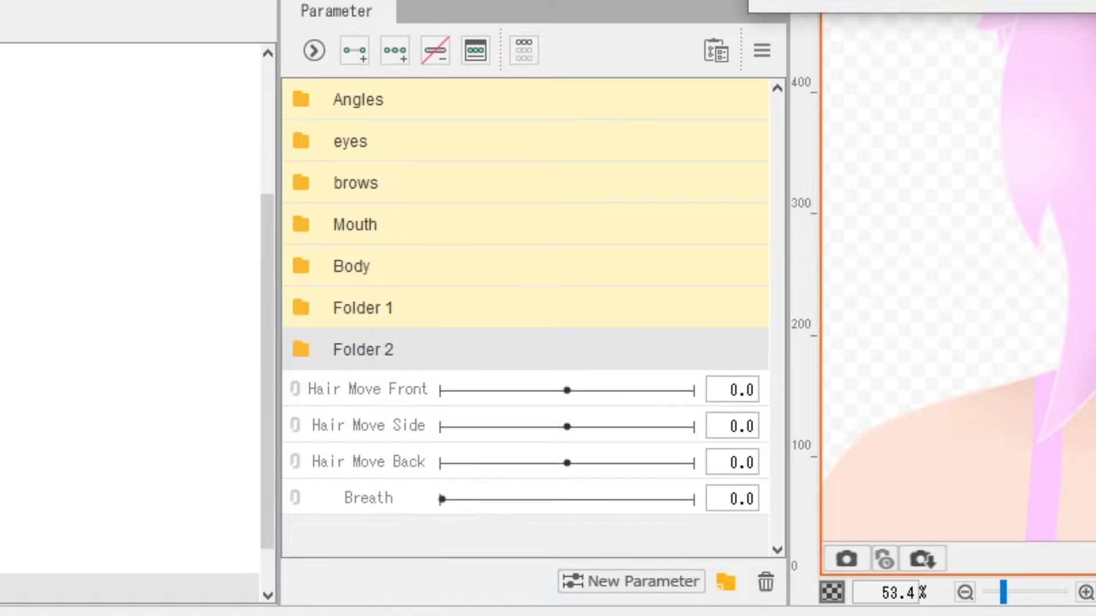
key(Return)
double_click(362, 307)
text(Hair)
key(Return)
Delete the Hair Move Side parameter
click(391, 349)
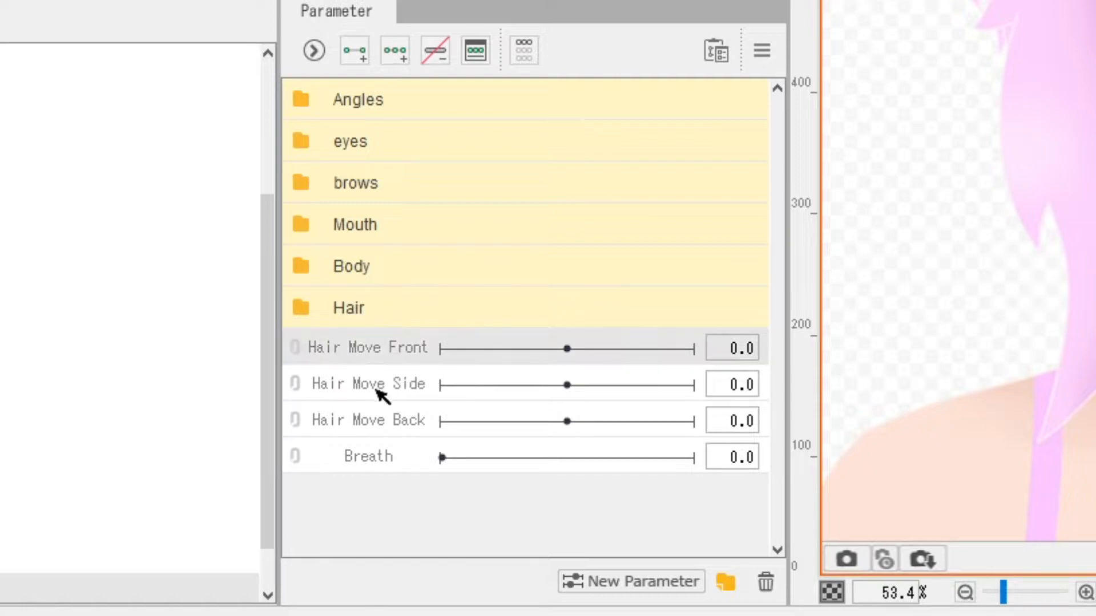
right_click(375, 388)
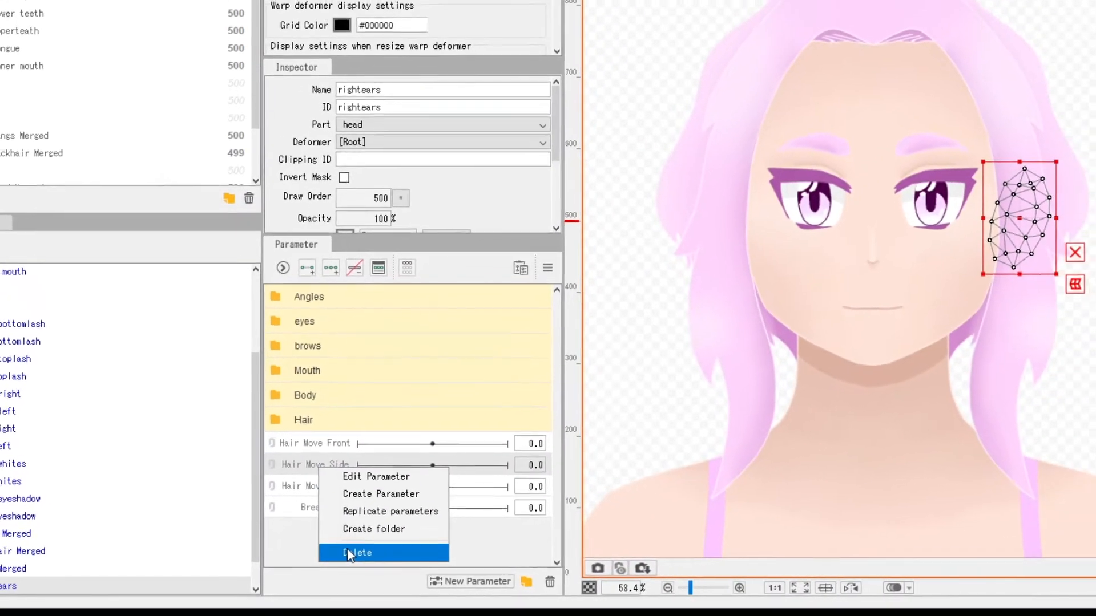
click(348, 553)
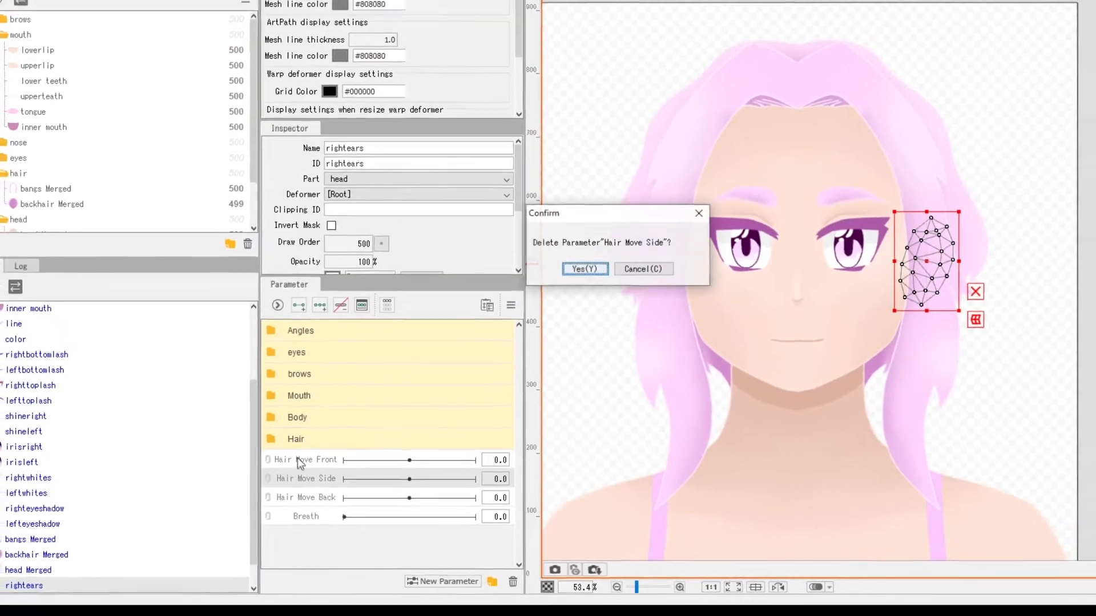
key(Return)
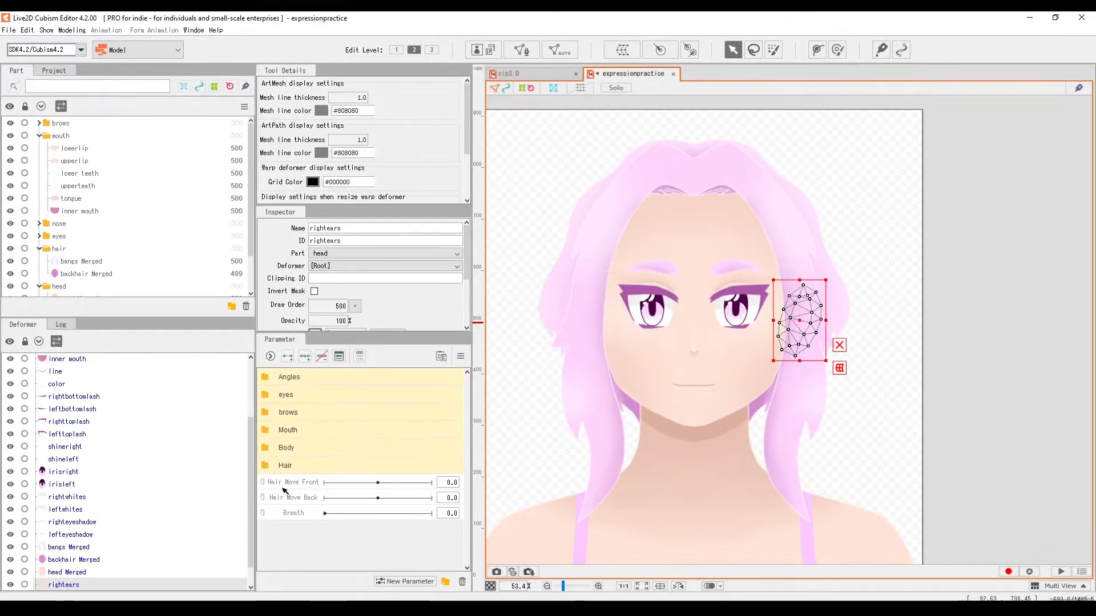
Move the Hair Move Front and Hair Move Back parameters into the Hair folder
click(283, 487)
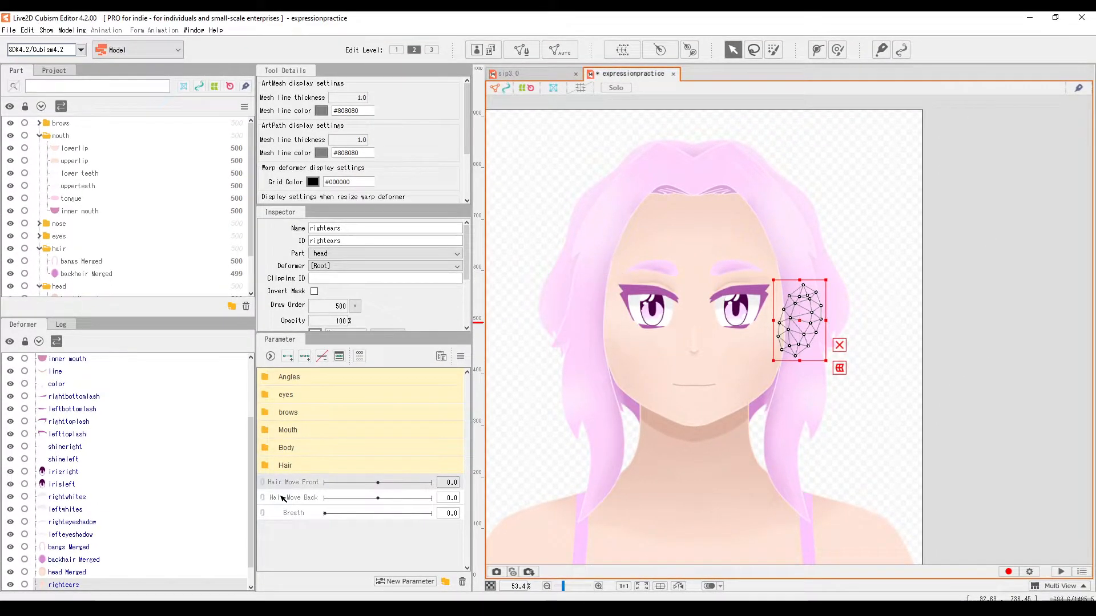
shift+click(283, 496)
drag(286, 484, 289, 467)
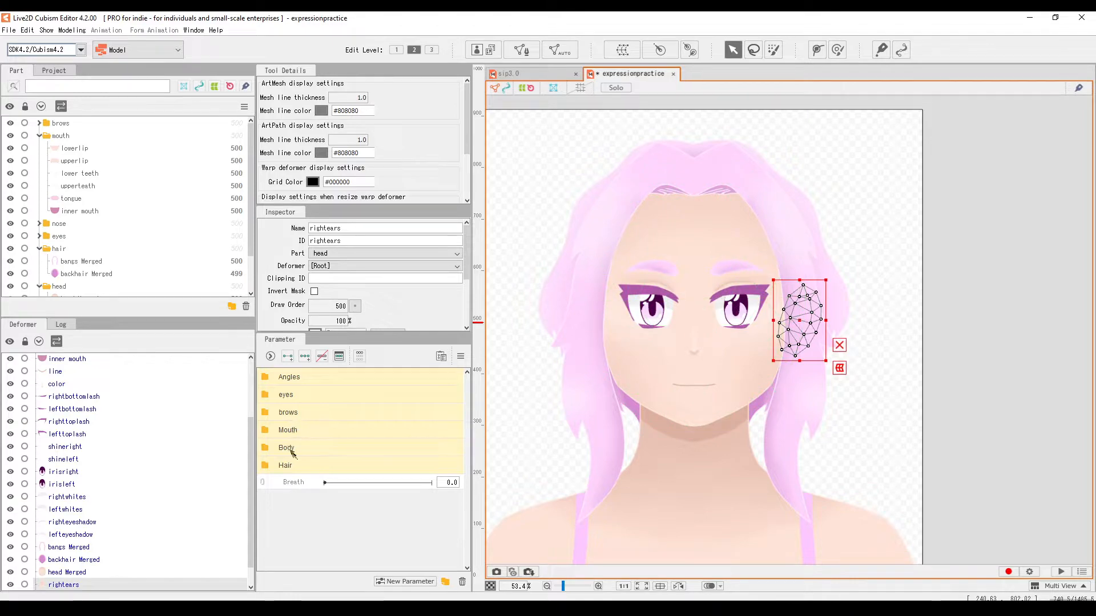
Deselect the rightears mesh, expand the Angles parameter folder and select Angle X
scroll(688, 333, down, 2)
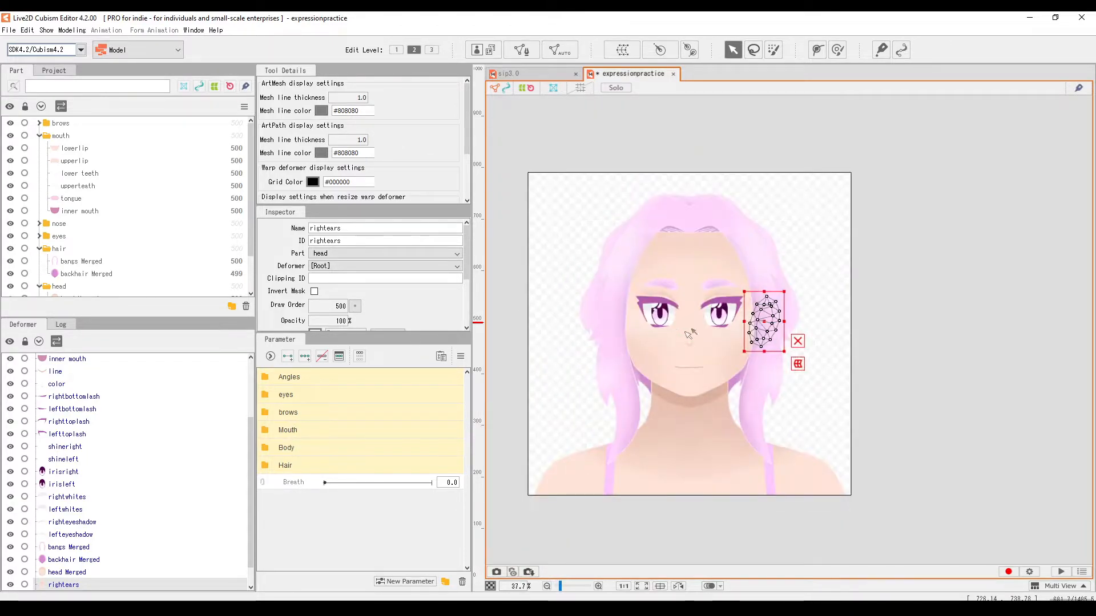
click(868, 237)
scroll(709, 274, up, 2)
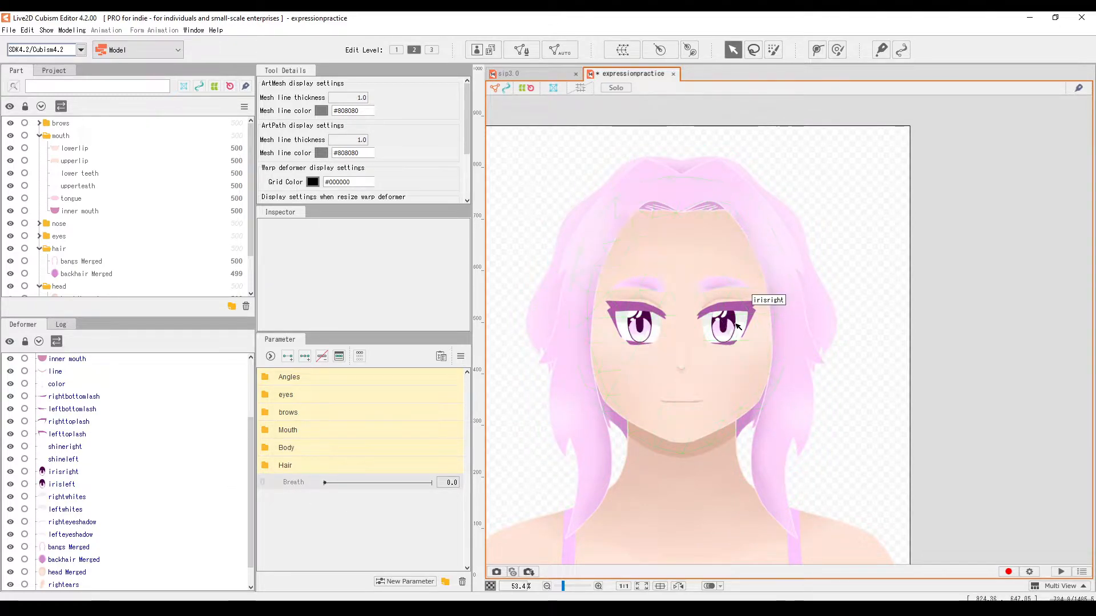
click(285, 377)
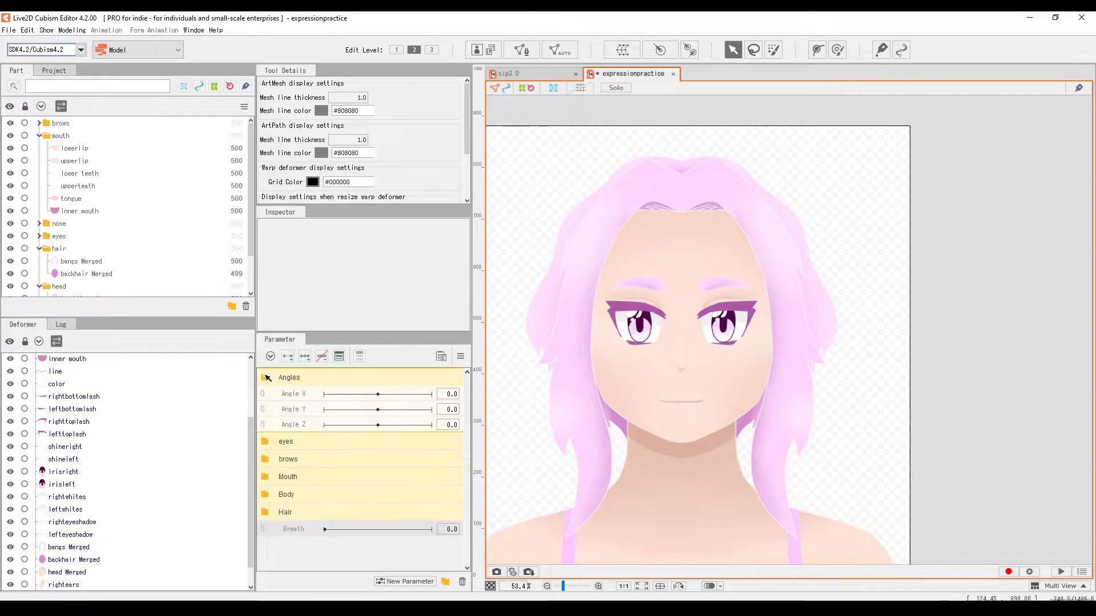
click(285, 393)
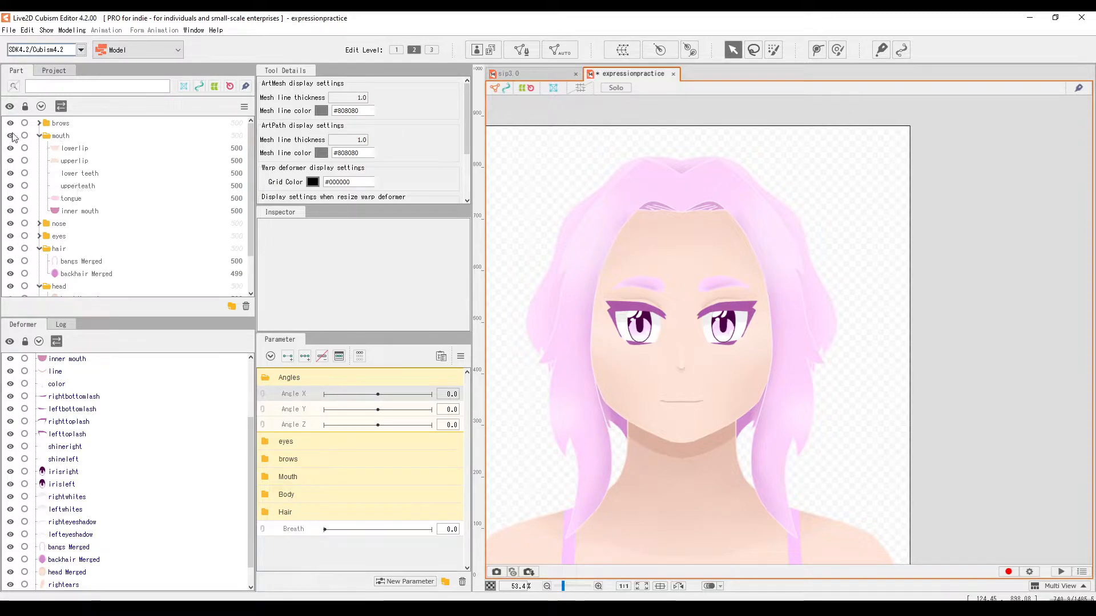
Collapse the mouth, hair and head part folders
click(38, 135)
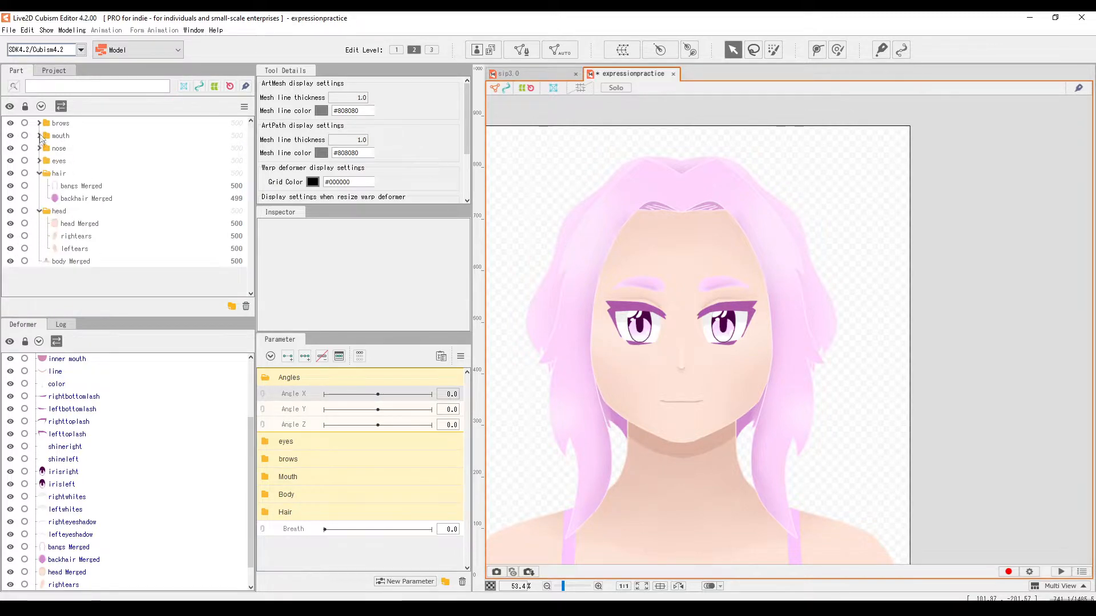
click(39, 174)
click(39, 186)
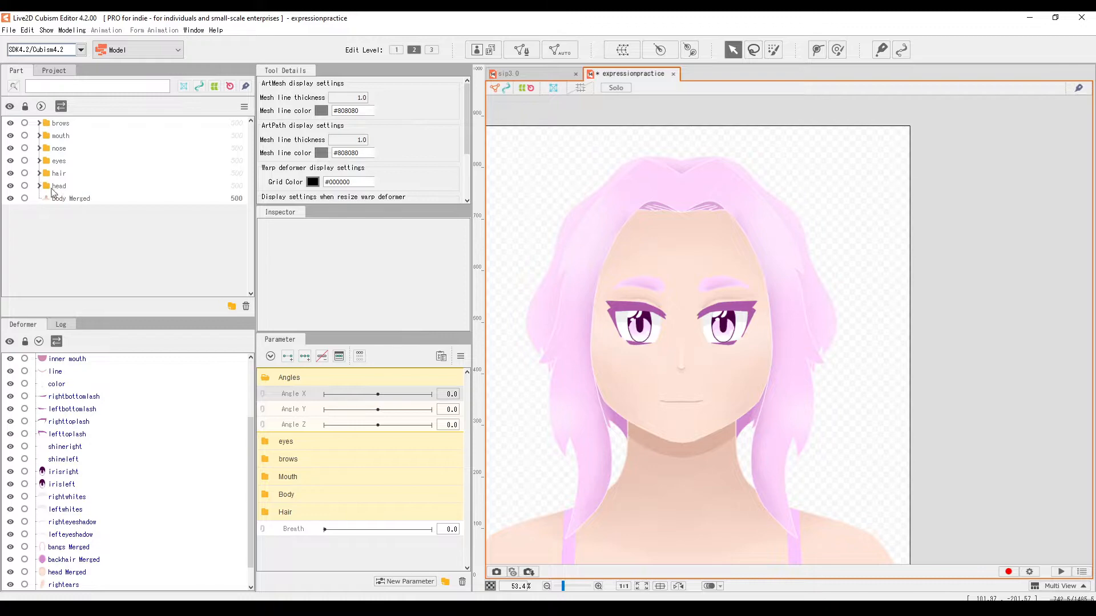
Hide the brows, mouth, nose, eyes and hair part folders
click(10, 123)
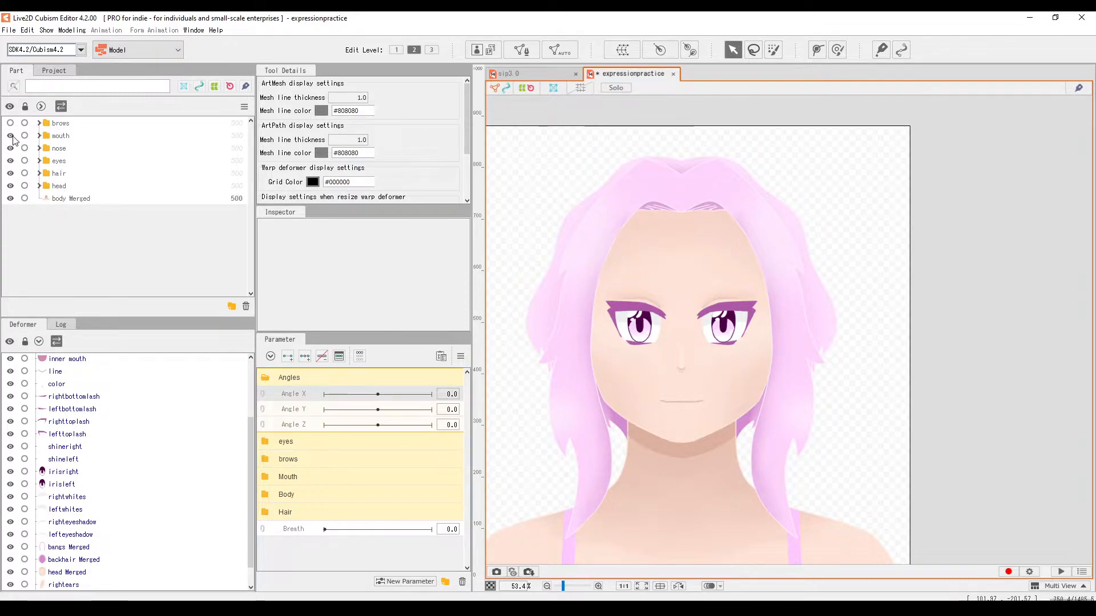
click(10, 148)
click(10, 160)
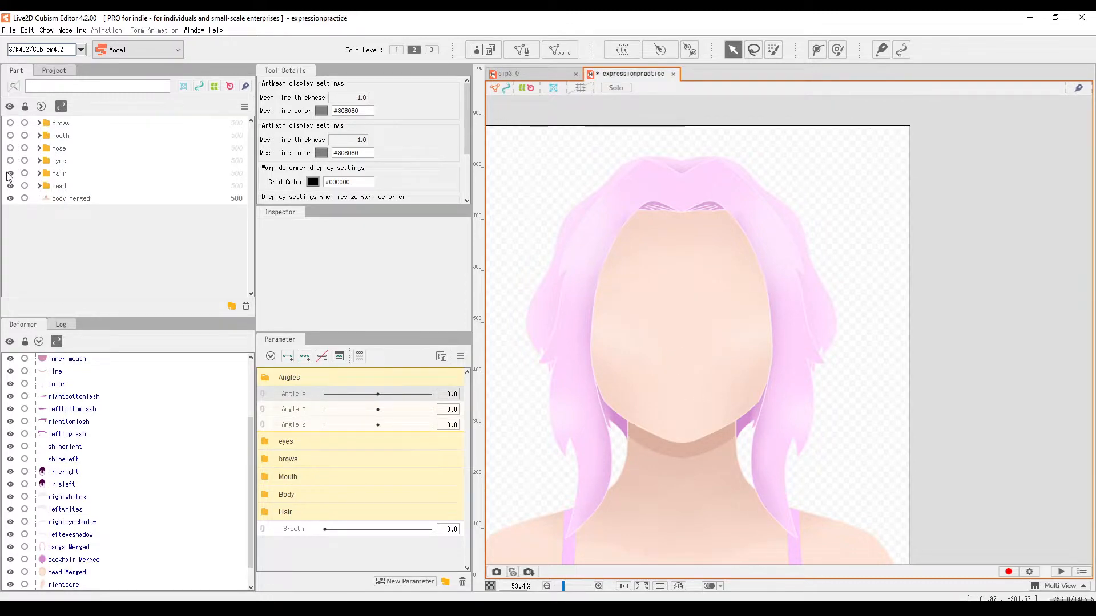
click(10, 173)
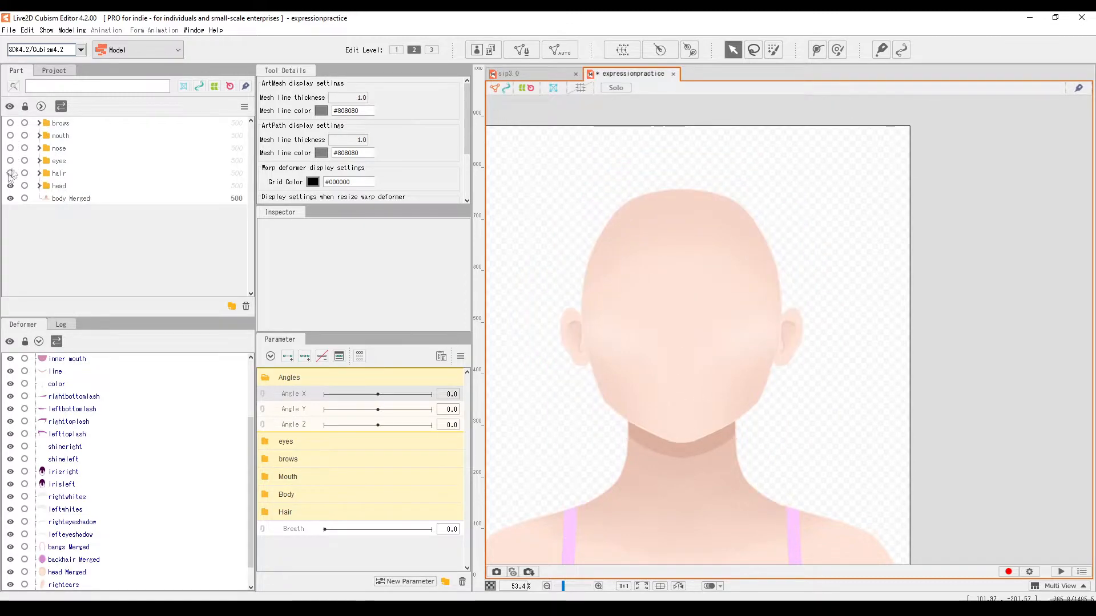
Expand the head part folder and hide the rightears and leftears meshes
click(39, 186)
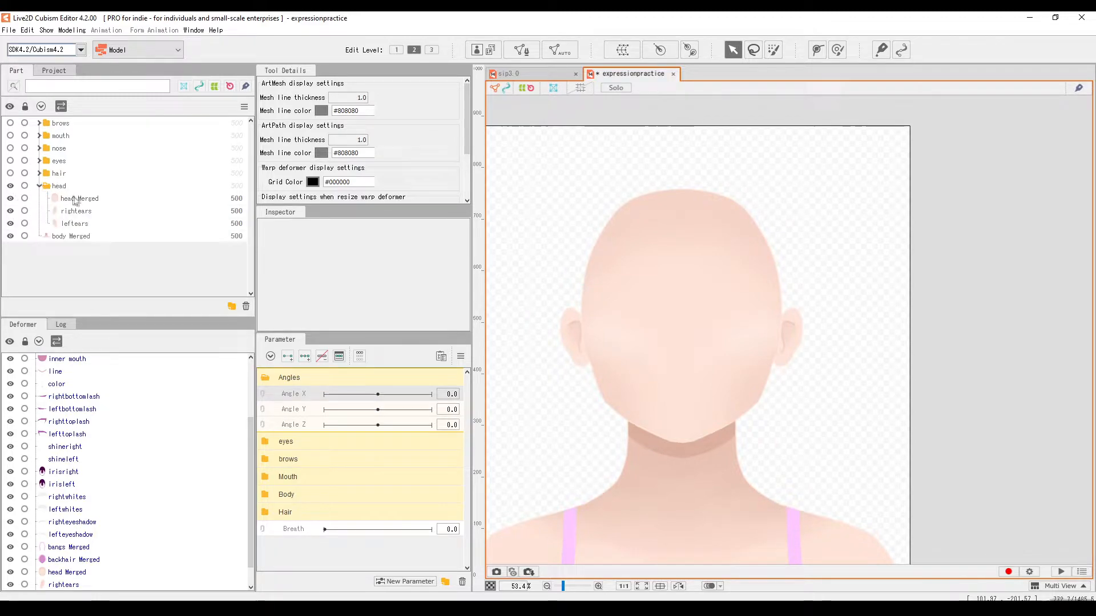
click(10, 210)
click(10, 223)
Select head Merged, rightears and leftears one after another to inspect each mesh
click(74, 201)
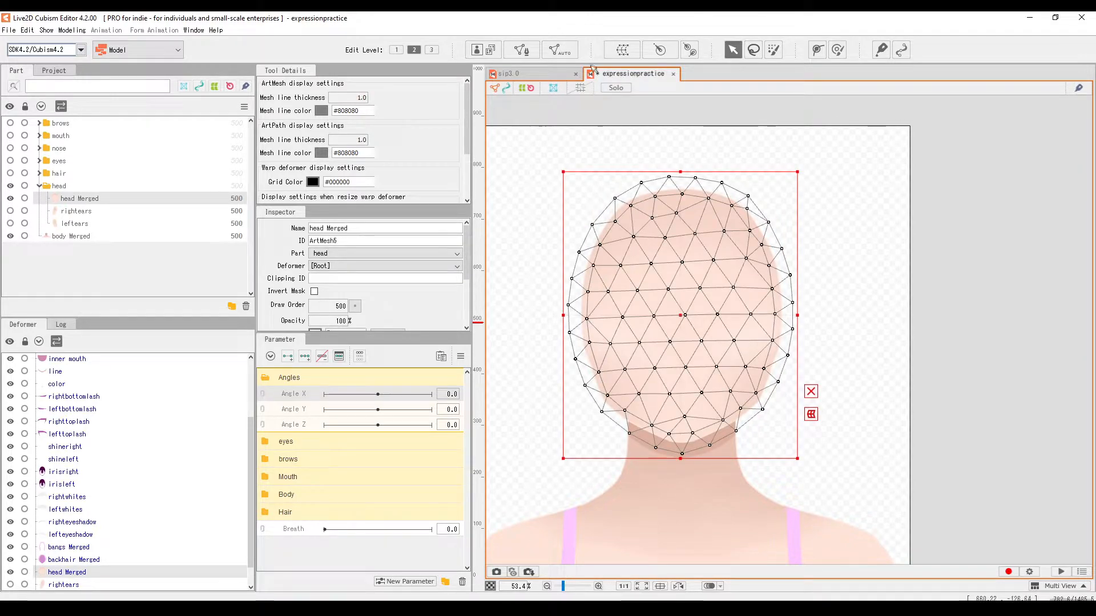
click(86, 212)
click(86, 226)
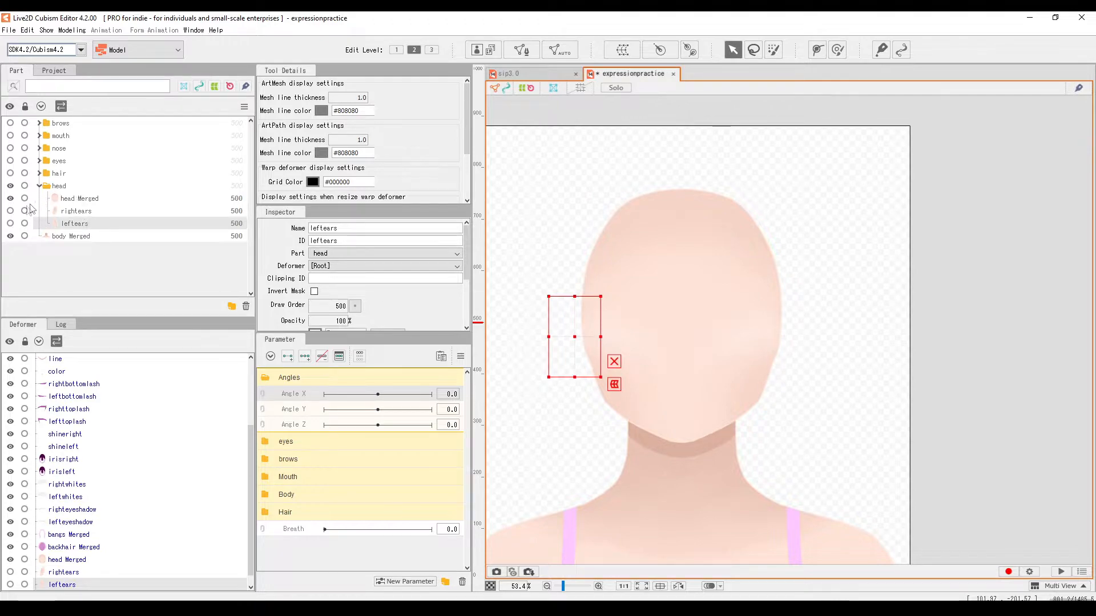
Try to create a warp deformer named "Warp Deformer of head xy" as parent of the head Merged mesh
click(80, 199)
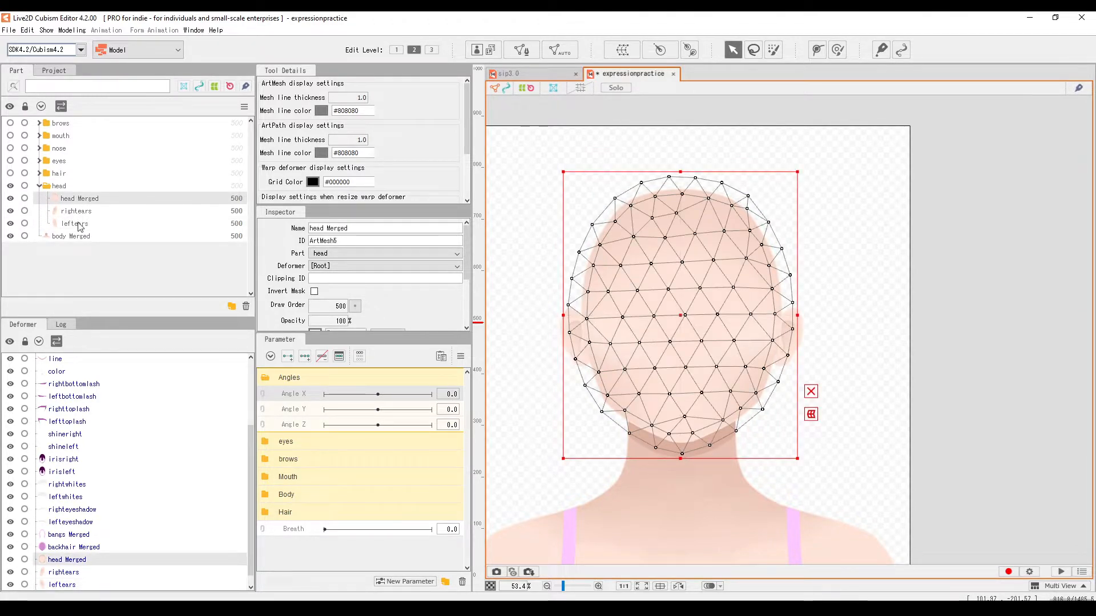
click(629, 49)
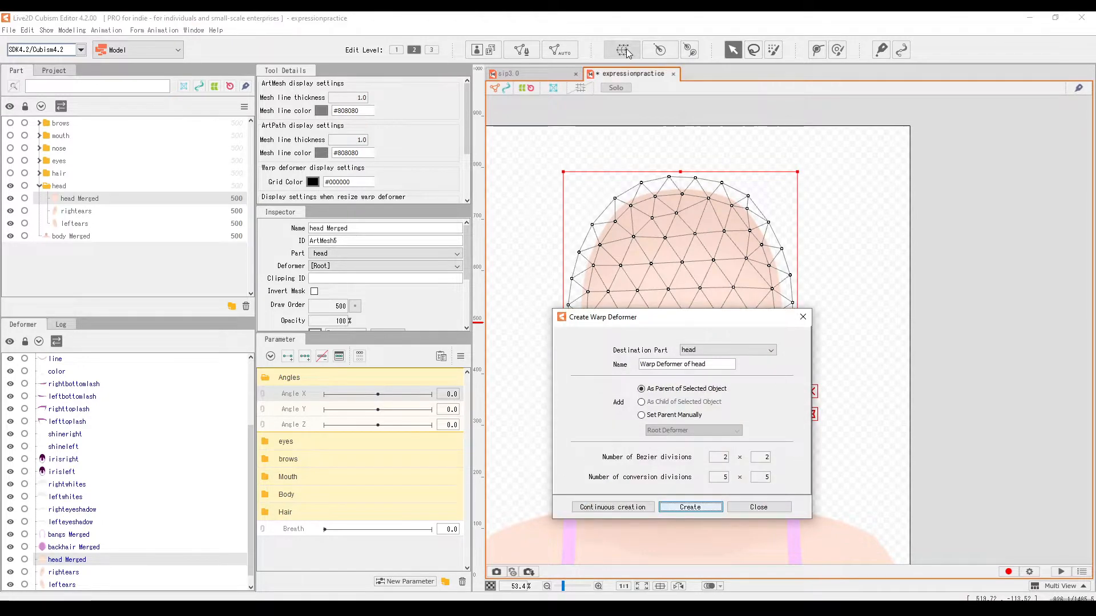
click(712, 366)
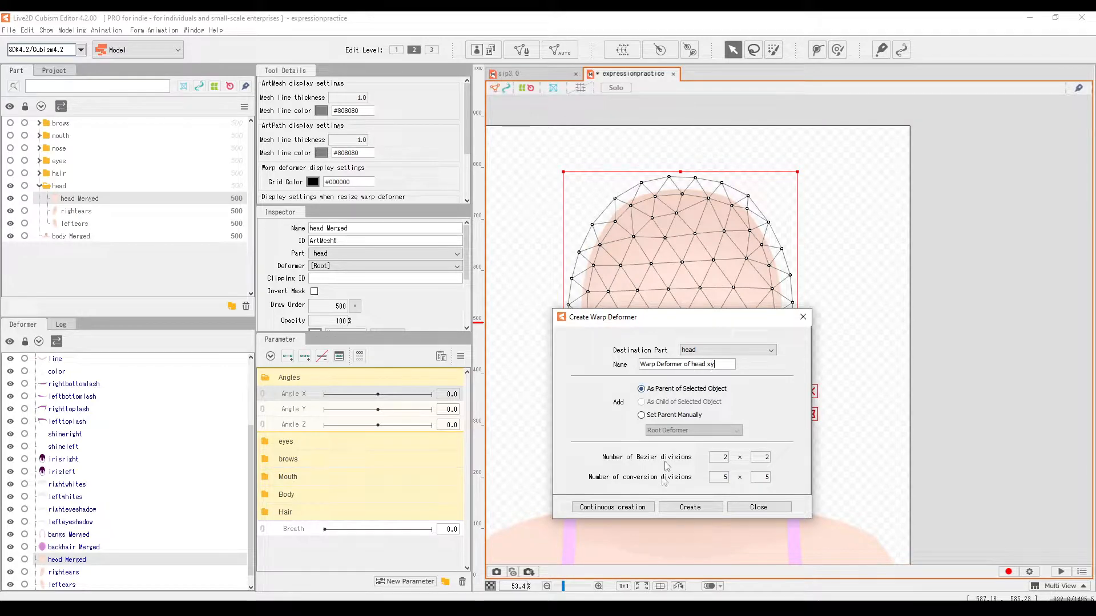
click(678, 510)
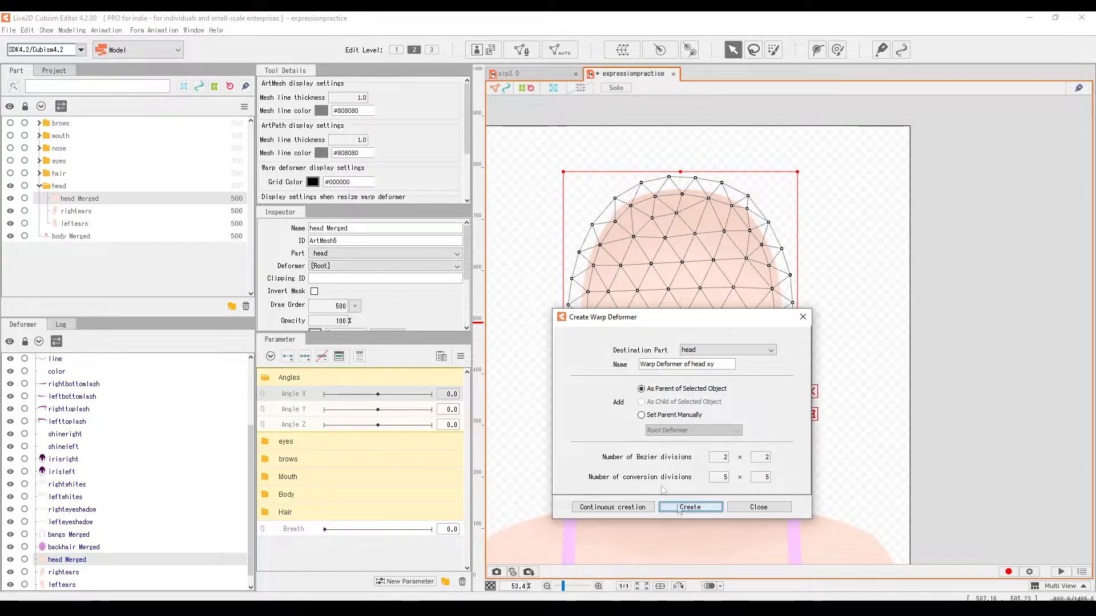
click(691, 508)
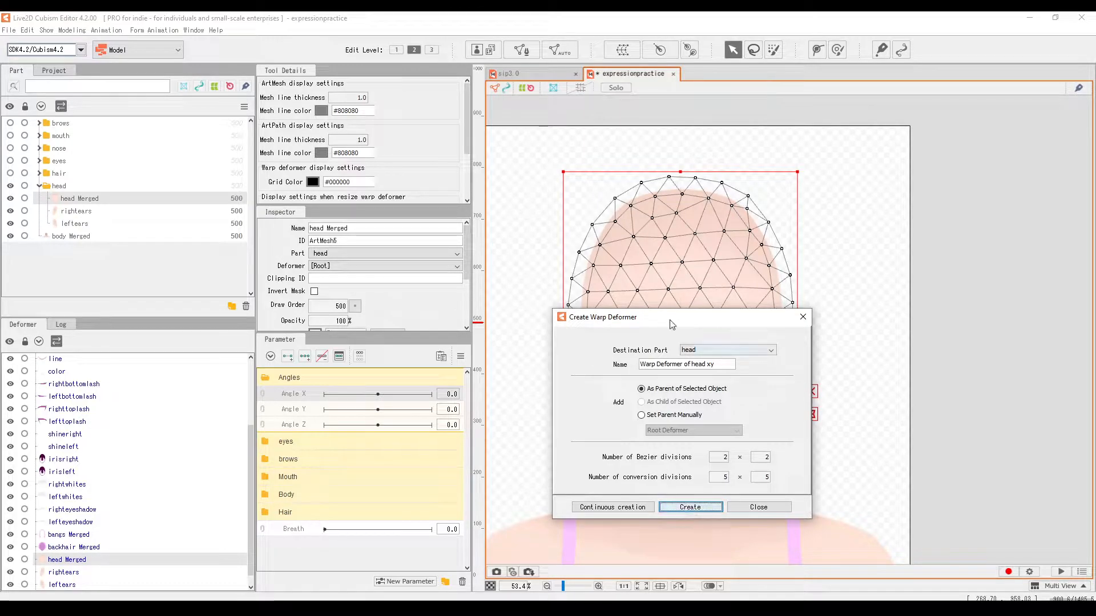
drag(671, 324, 661, 255)
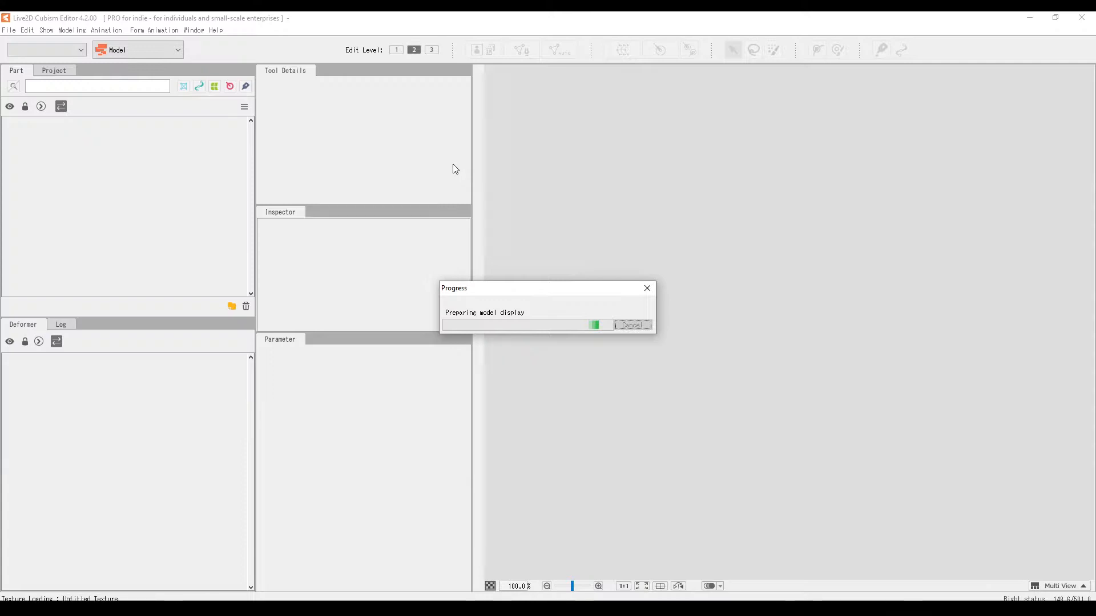
Expand the head part folder and create a warp deformer named "Warp Deformer of head xy" as parent of the head Merged mesh
scroll(676, 262, down, 3)
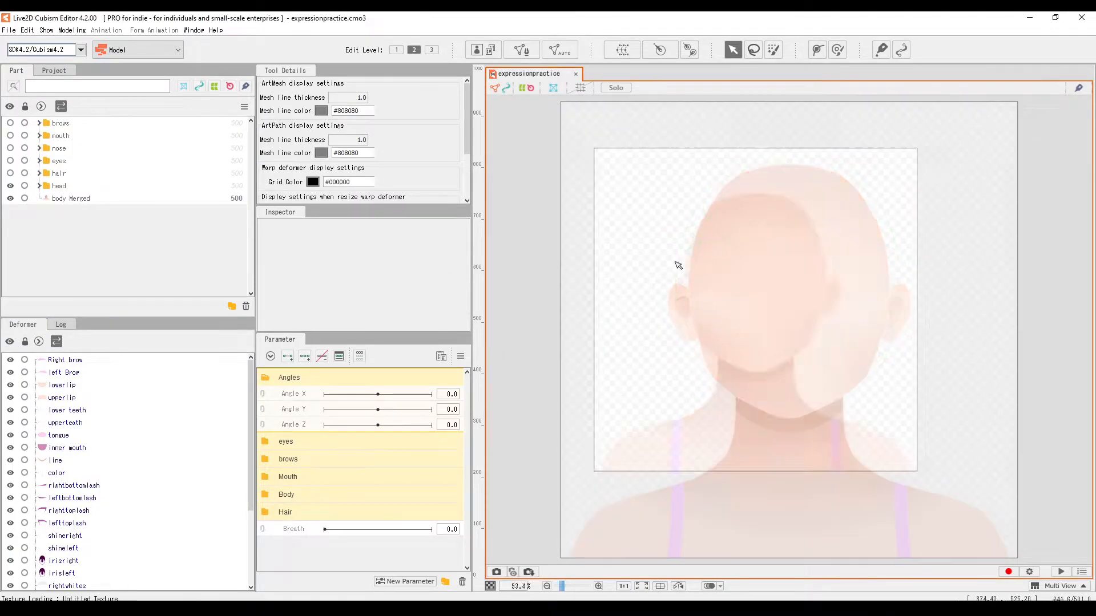
scroll(718, 267, up, 4)
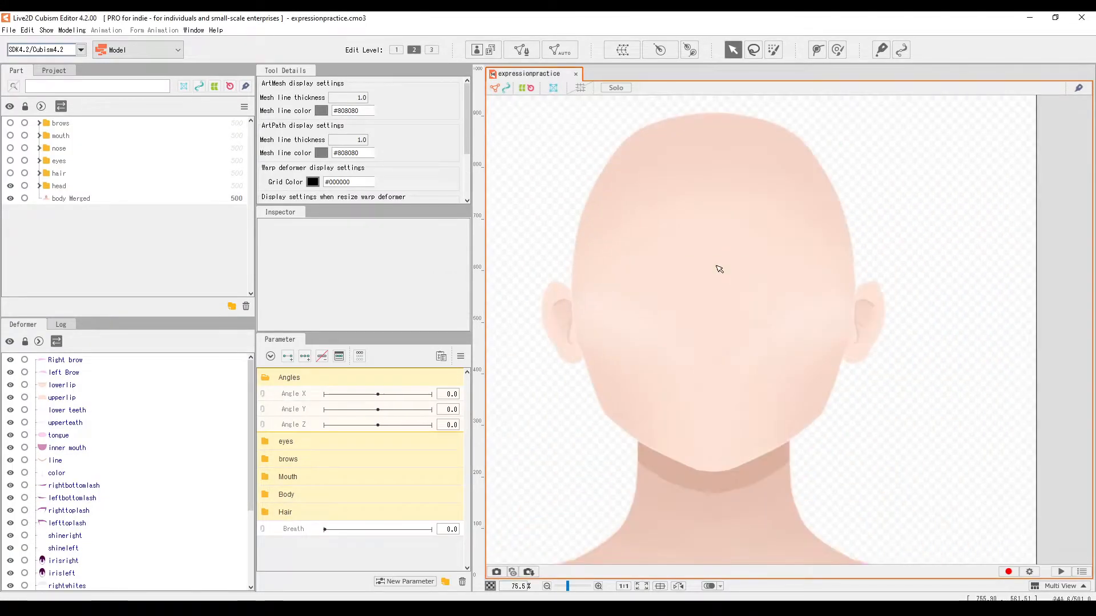
click(39, 186)
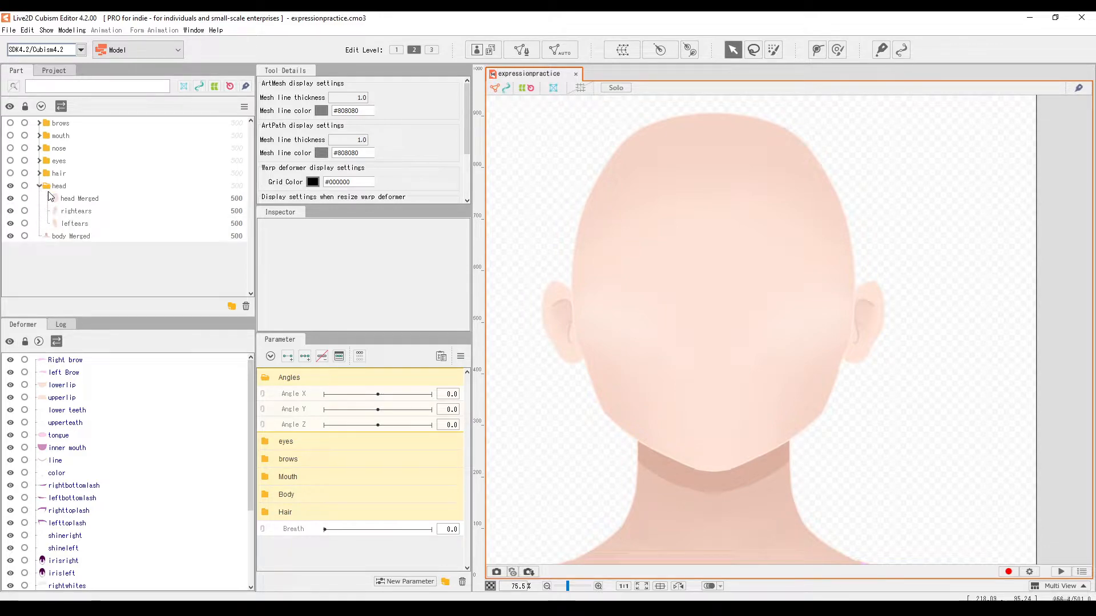
click(65, 198)
shift+click(72, 225)
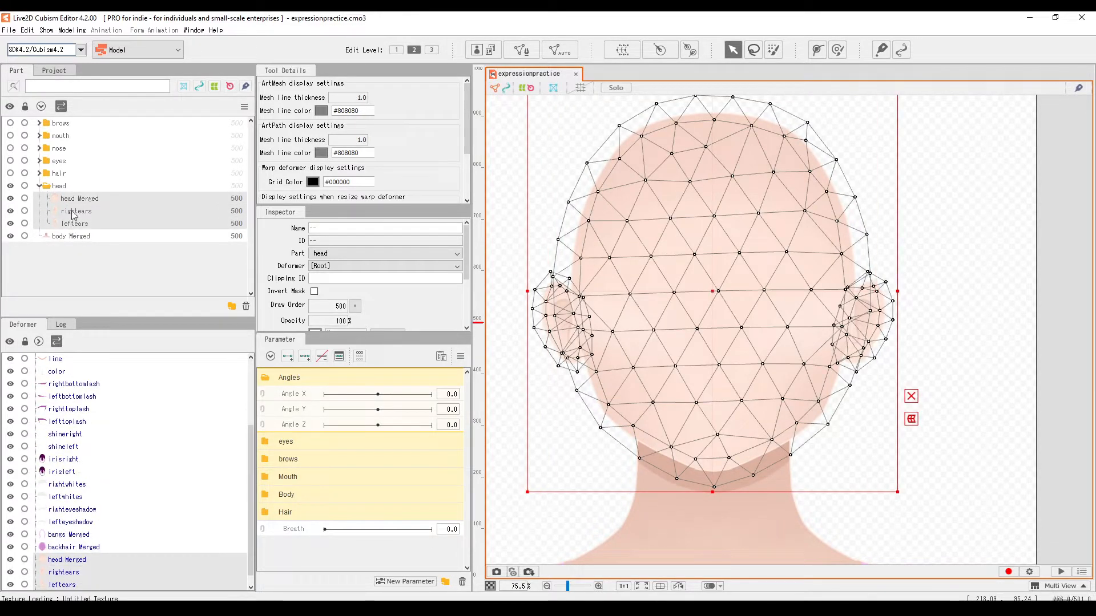
click(73, 215)
click(75, 200)
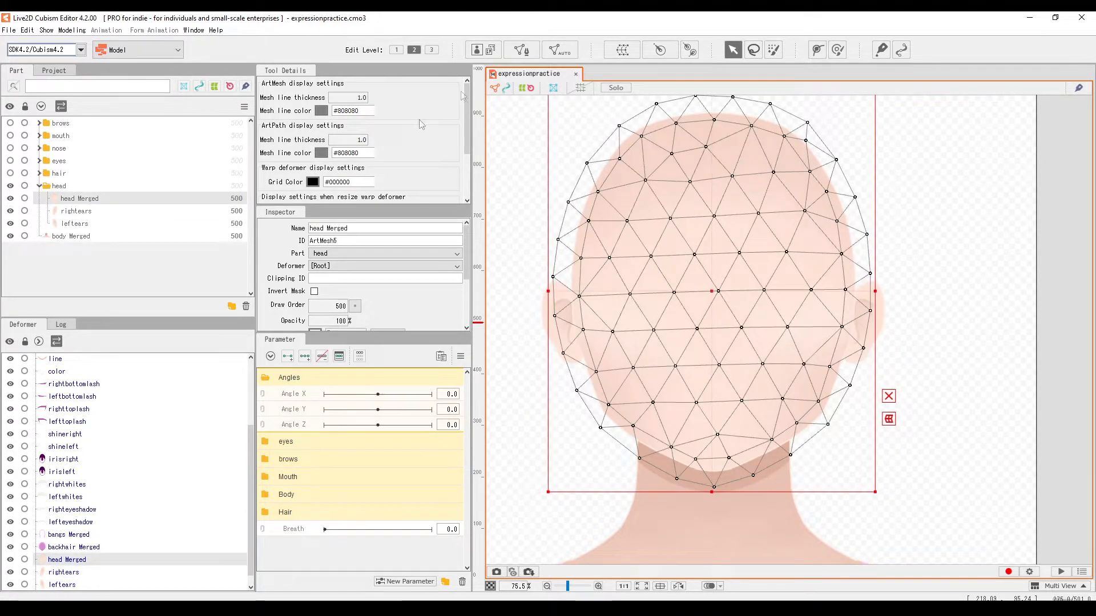
click(621, 50)
click(710, 365)
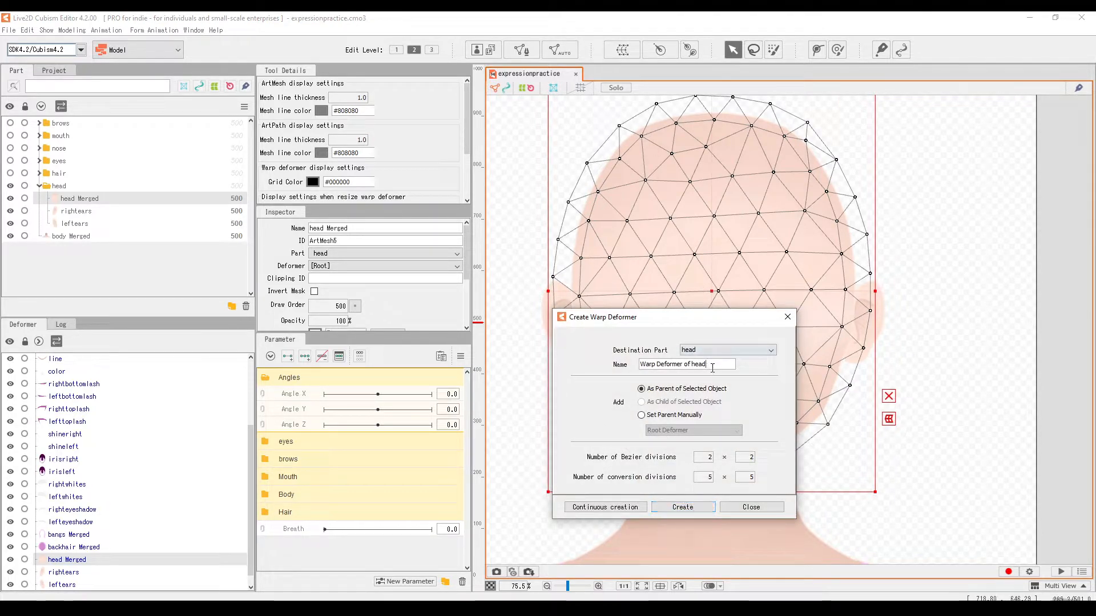
click(677, 507)
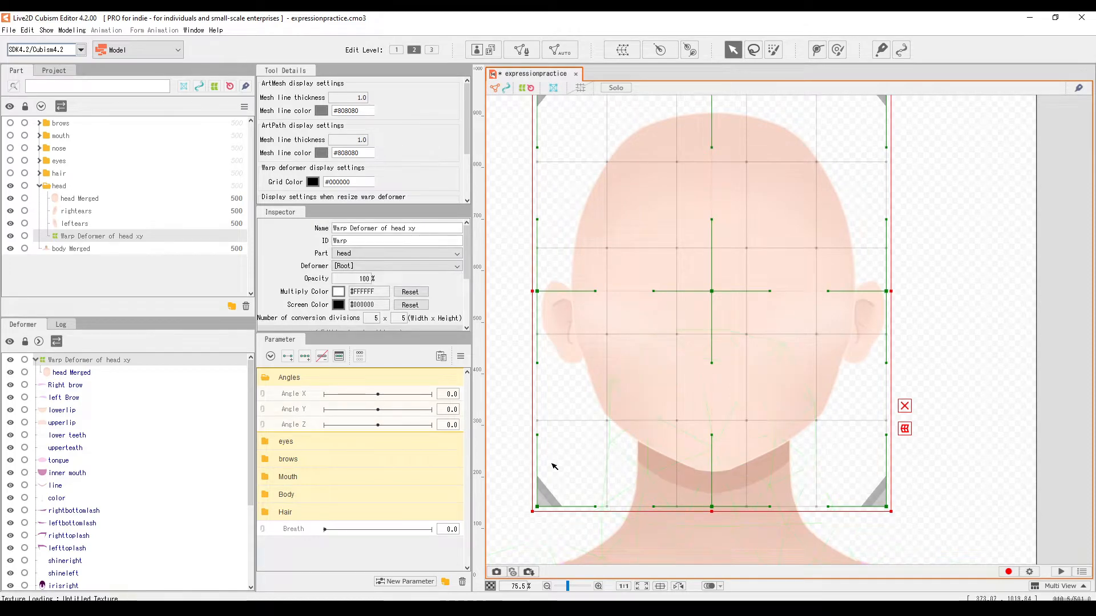
Add three keys to Angle X for the head warp deformer and set the parameter to 30
click(284, 396)
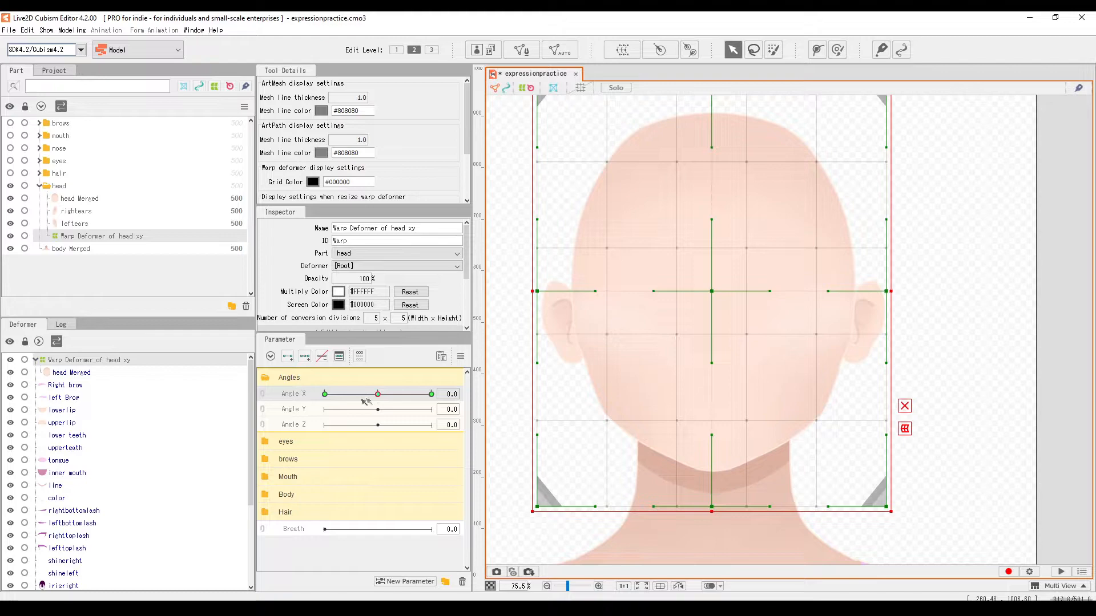
drag(377, 394, 433, 395)
scroll(638, 373, down, 2)
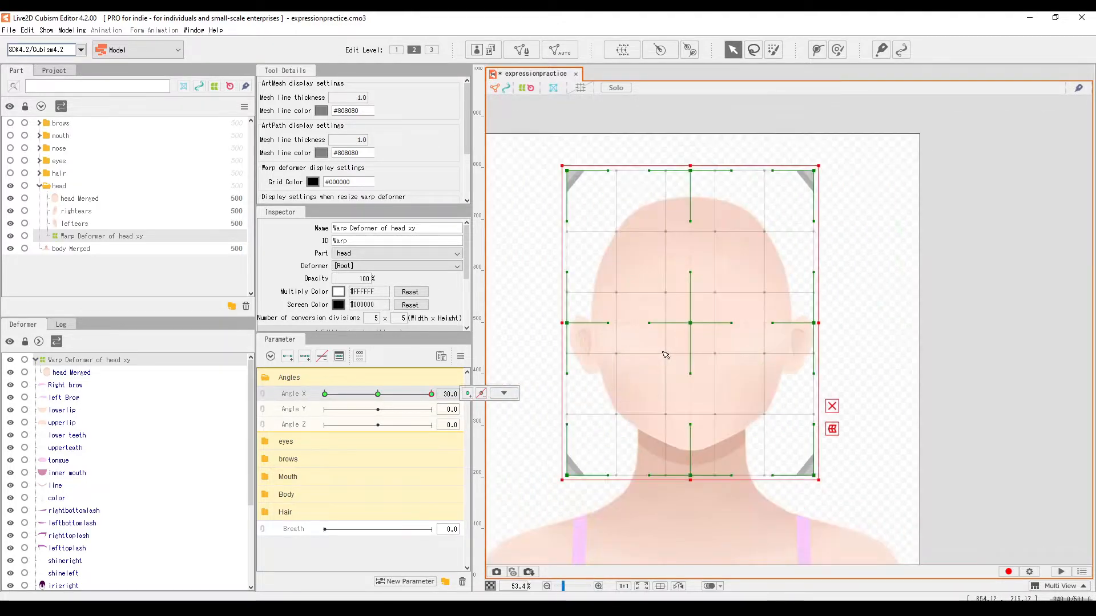
scroll(666, 355, up, 2)
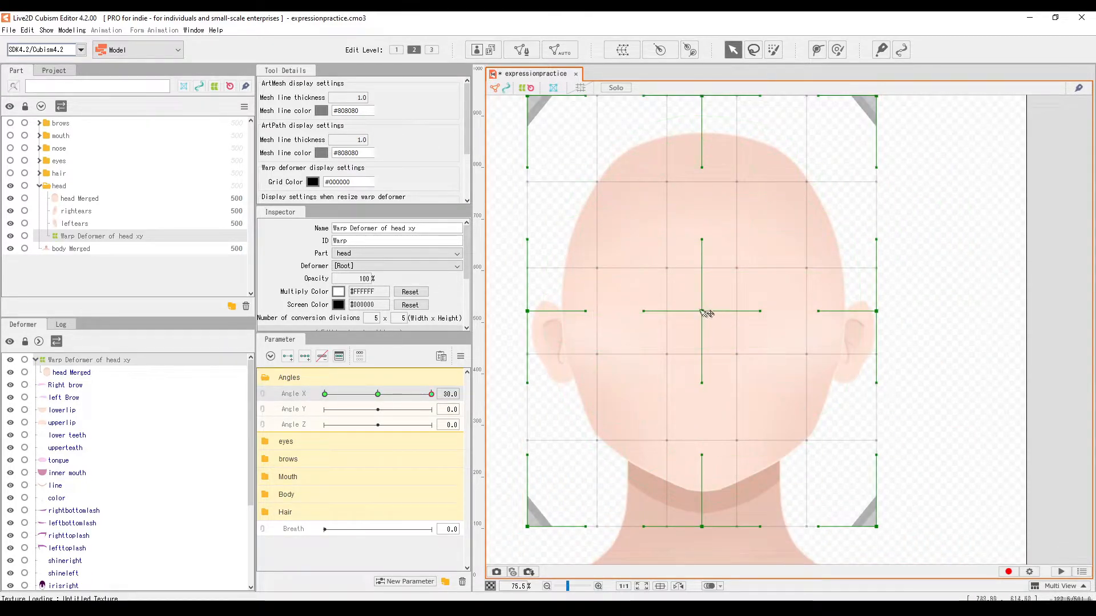
Shift the head deformer's center and top-middle control points to the right to shape the head turn at Angle X 30
drag(703, 311, 752, 312)
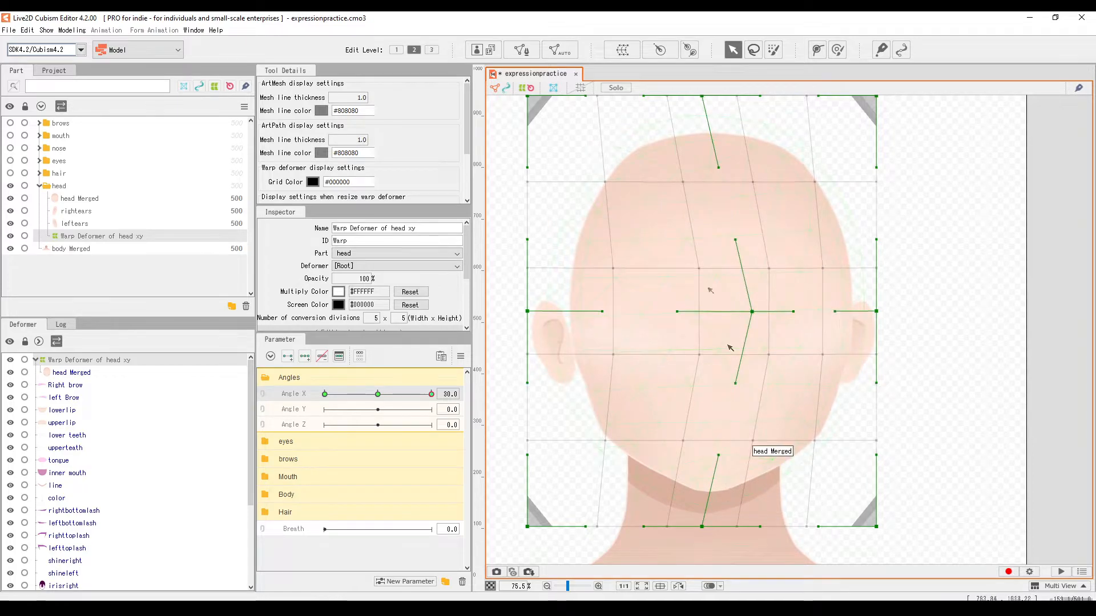
scroll(729, 348, down, 2)
drag(695, 226, 712, 228)
scroll(709, 394, down, 2)
scroll(709, 412, up, 2)
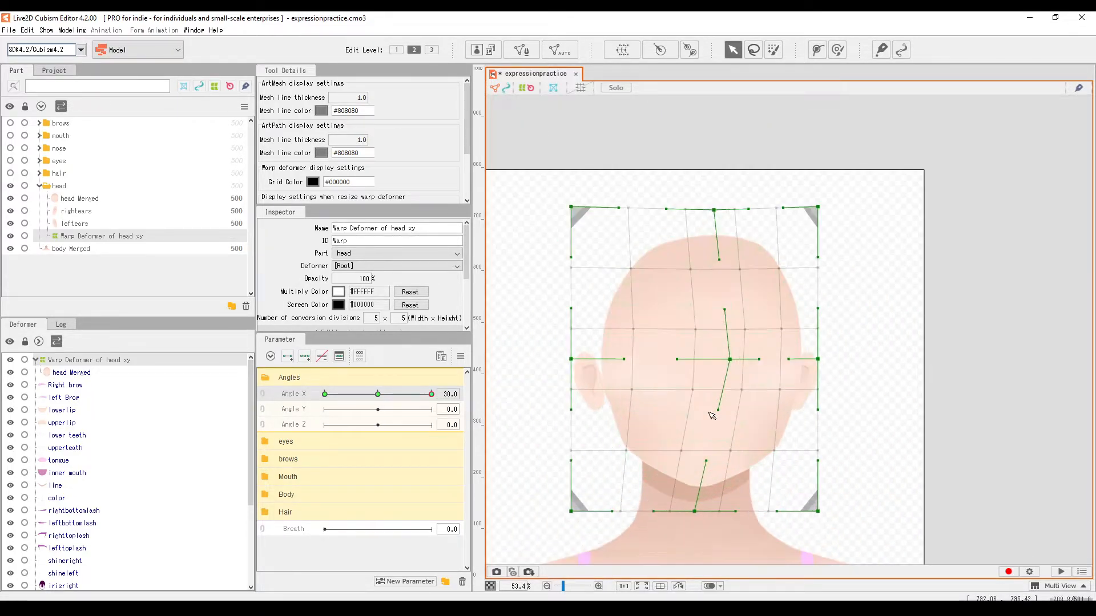
scroll(682, 349, down, 1)
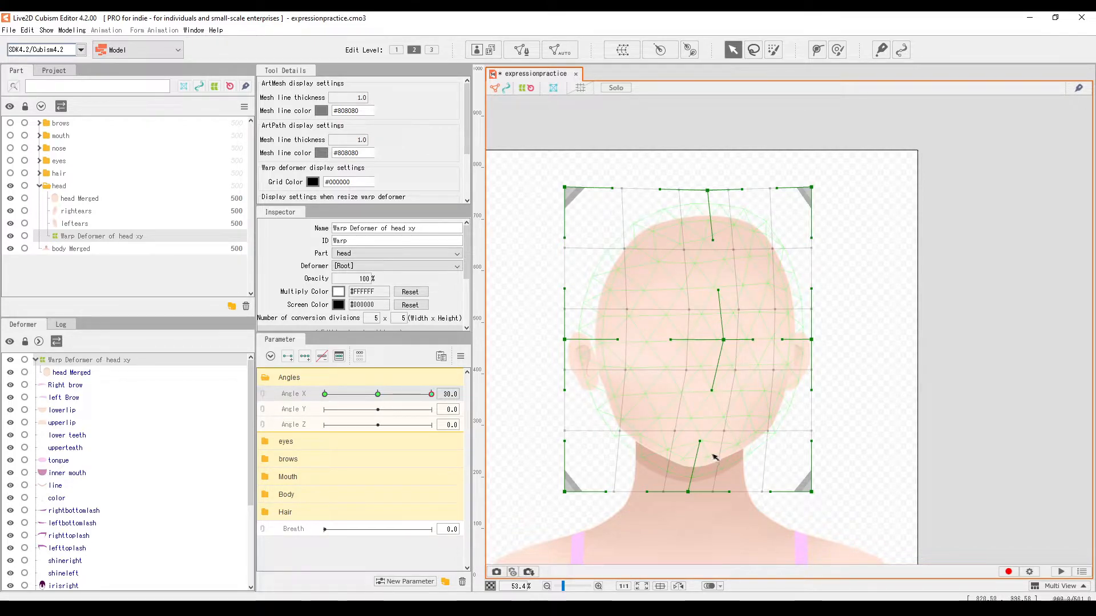
Open headturnref.jpg from the live2d folder in the image viewer, examine the head-turn reference, and return to the model
click(333, 607)
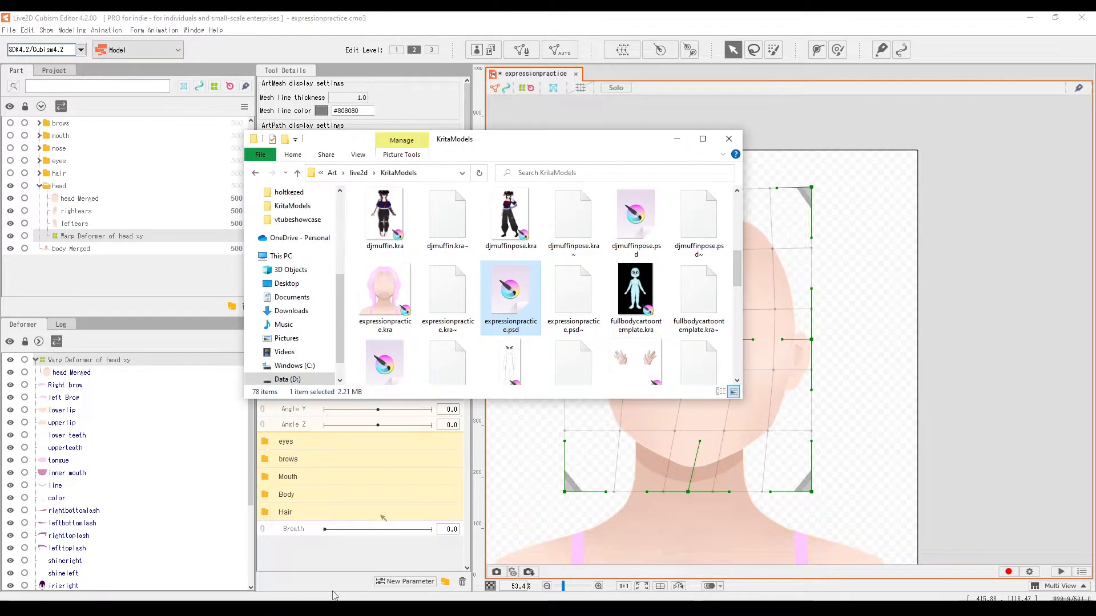
click(360, 176)
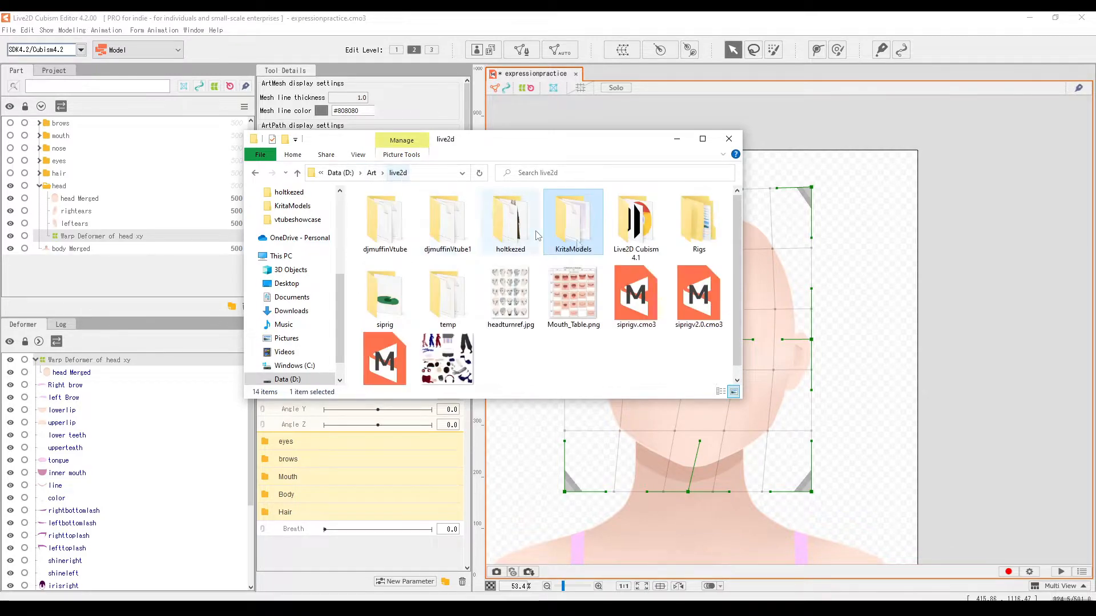
double_click(517, 306)
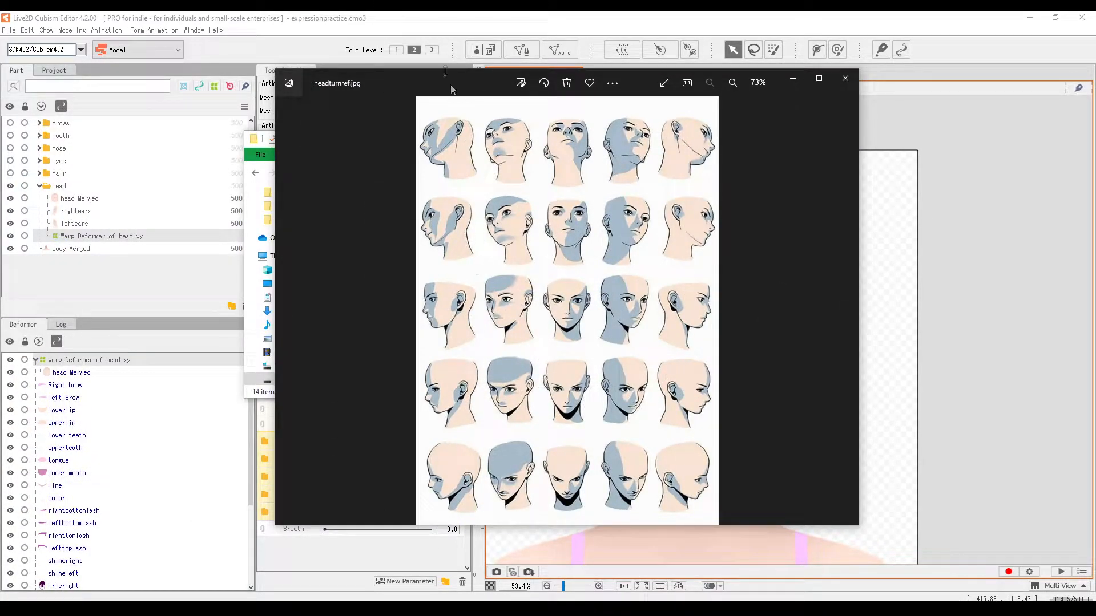
drag(450, 84, 419, 112)
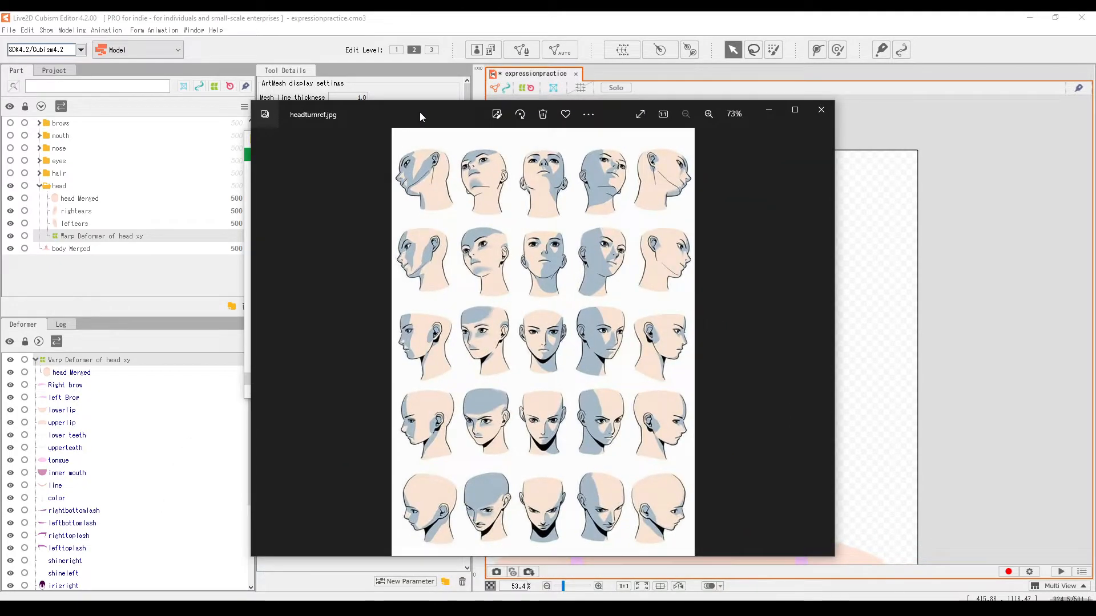
click(768, 115)
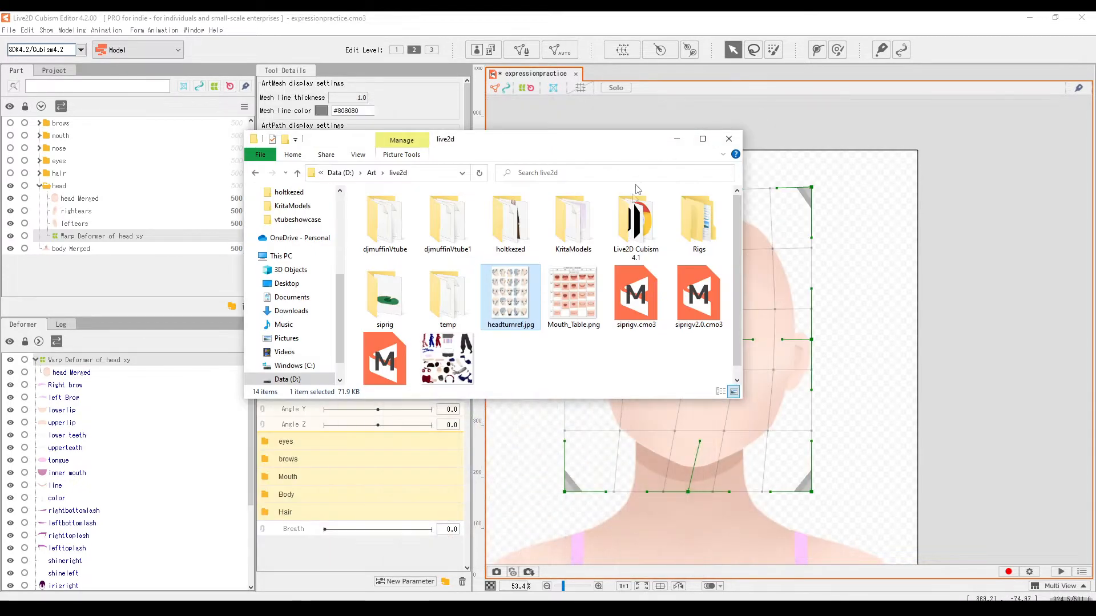
click(677, 140)
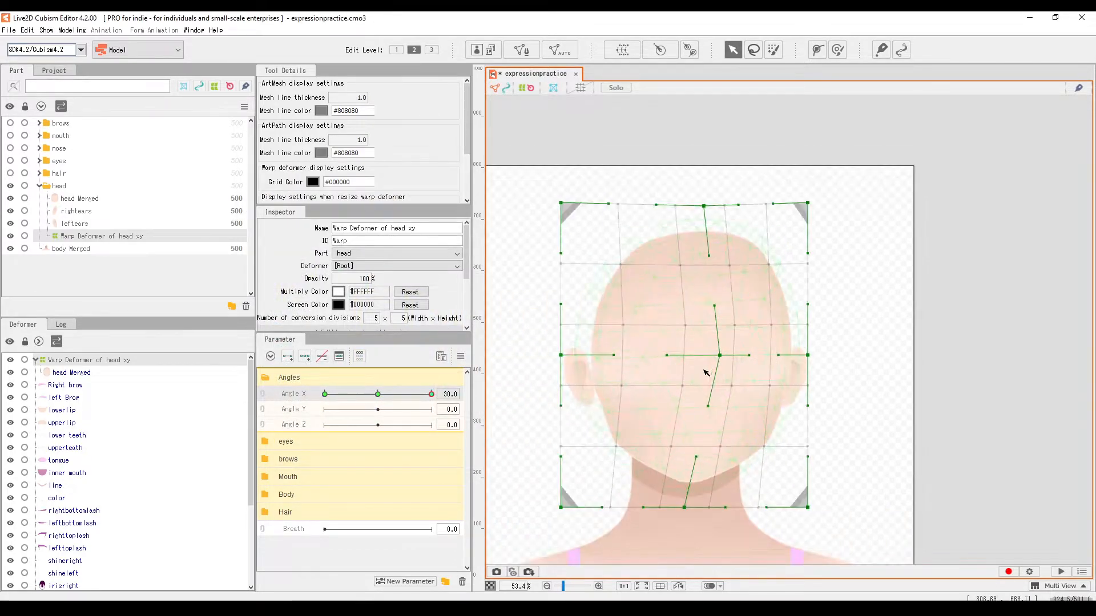
Refine the Angle X 30 form by moving the deformer's bottom-middle point to the right and its right-edge points slightly inward
drag(379, 394, 507, 395)
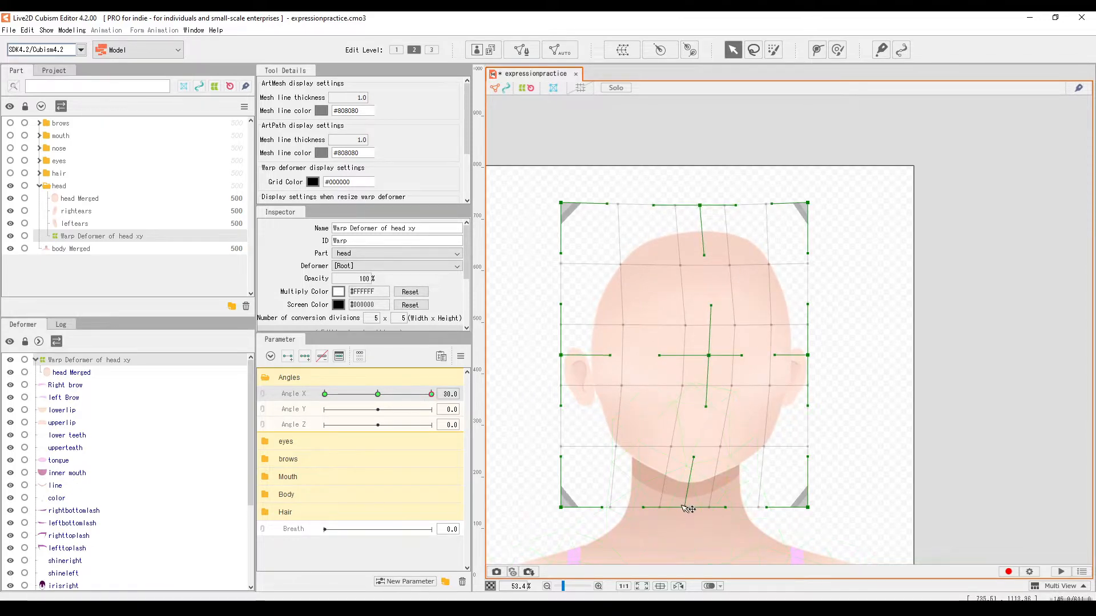
drag(688, 508, 707, 508)
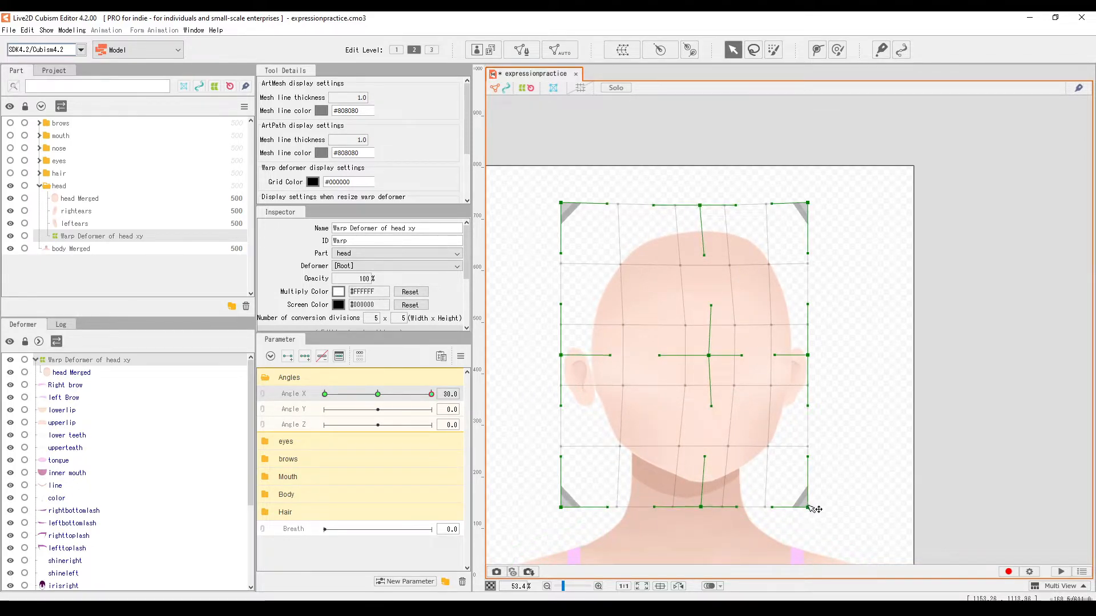
drag(807, 506, 797, 508)
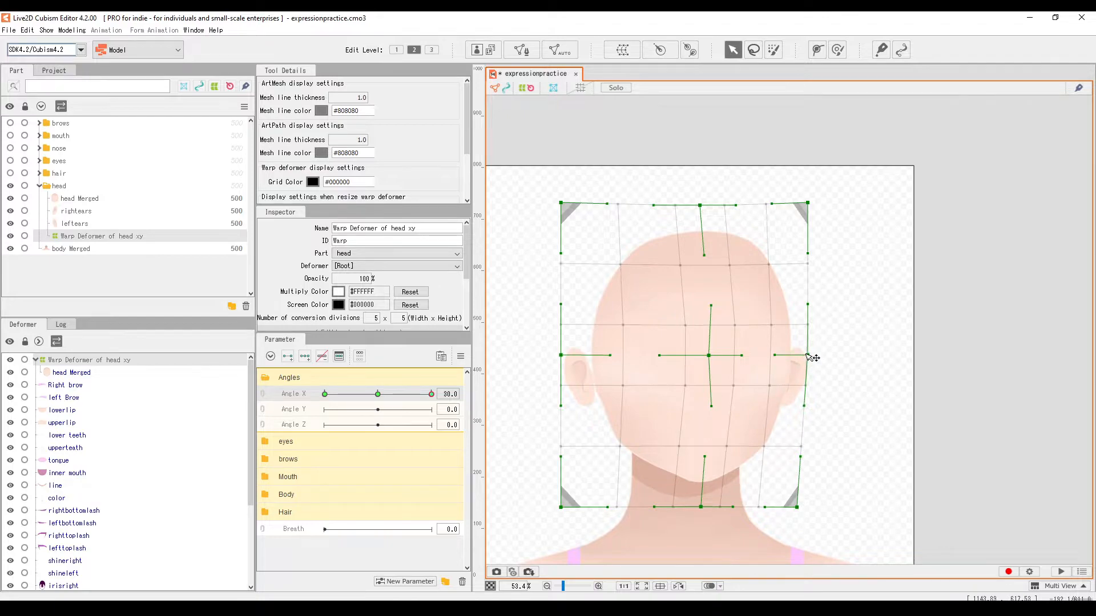
drag(806, 356, 800, 356)
drag(807, 203, 802, 207)
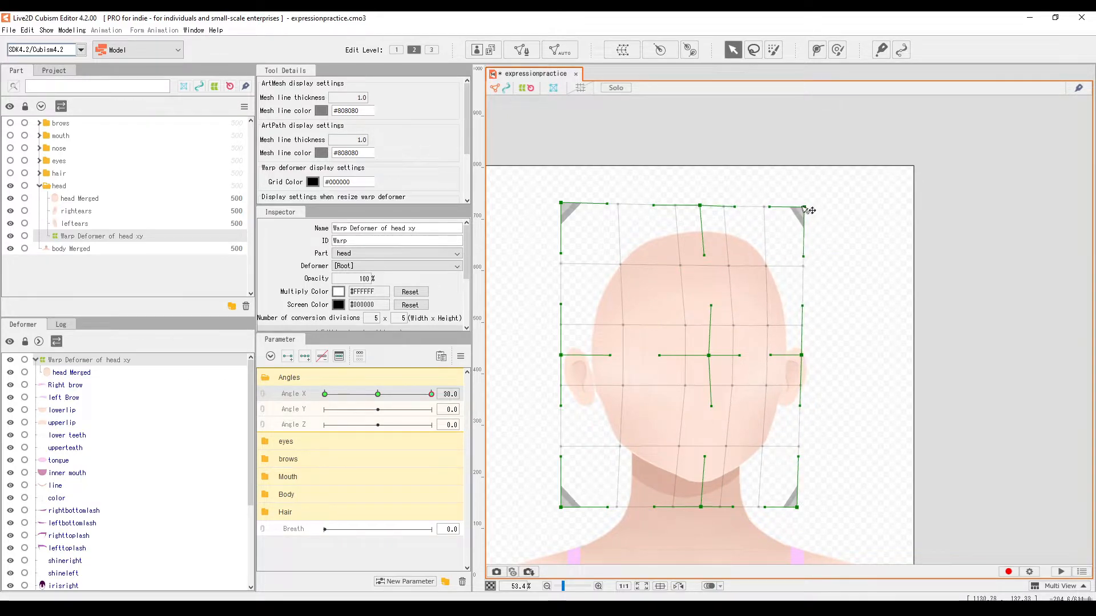
drag(406, 394, 434, 394)
Reflect the Angle X 30 form horizontally onto the opposite key with Reflect Motion, and bring Angle X back near the center
click(460, 356)
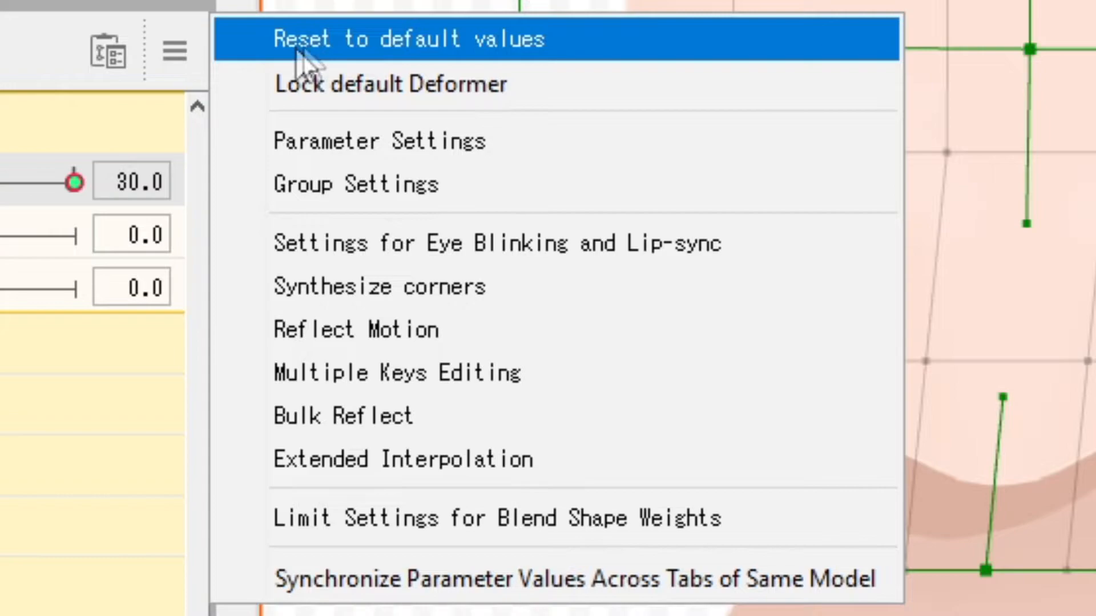
click(342, 331)
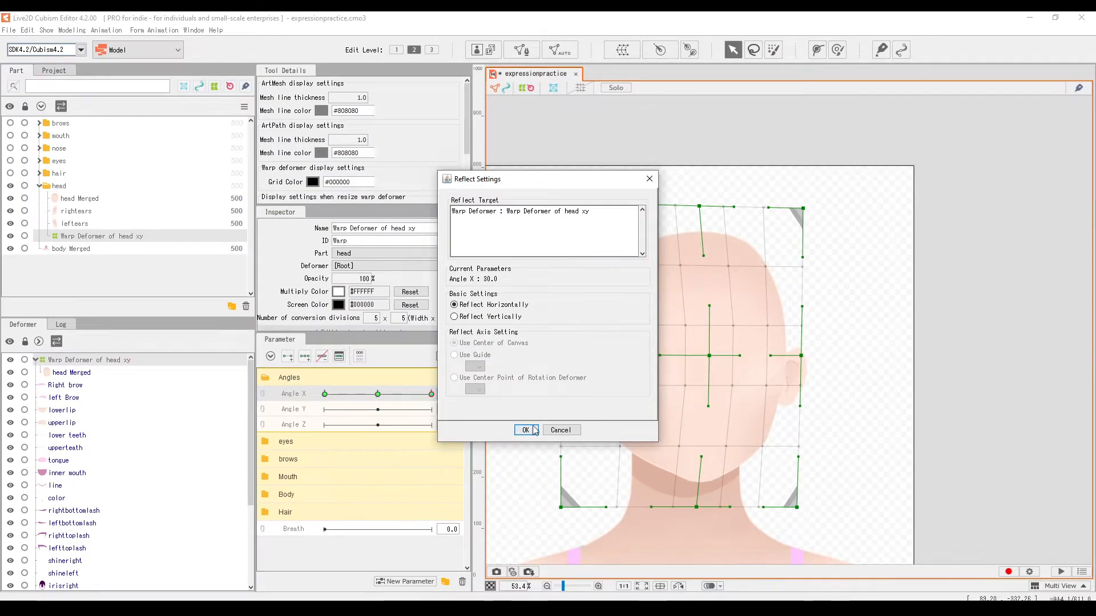
click(525, 430)
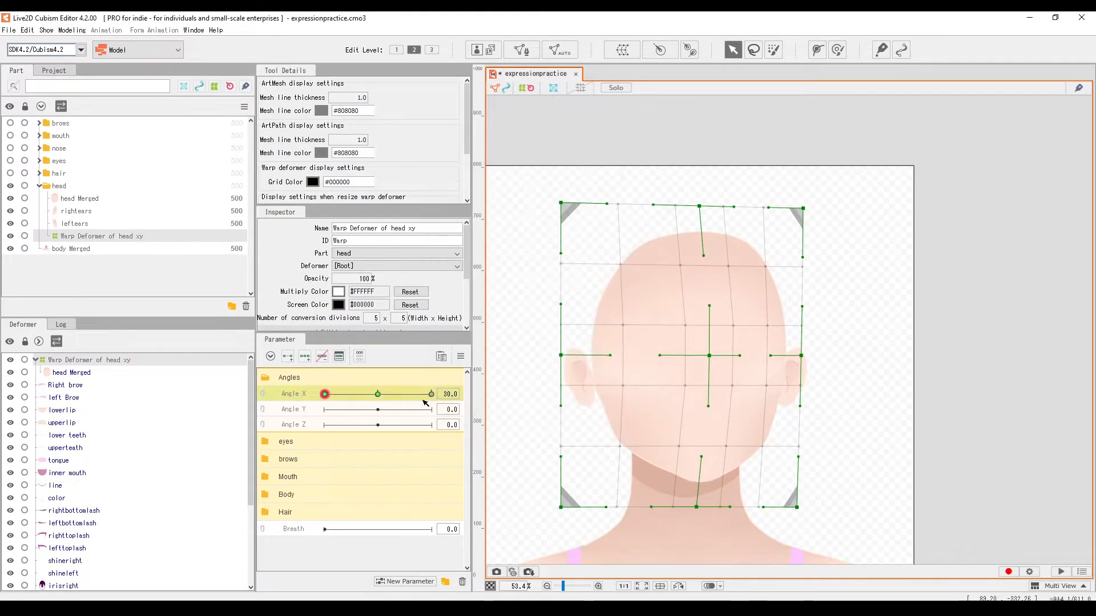
drag(452, 413, 381, 417)
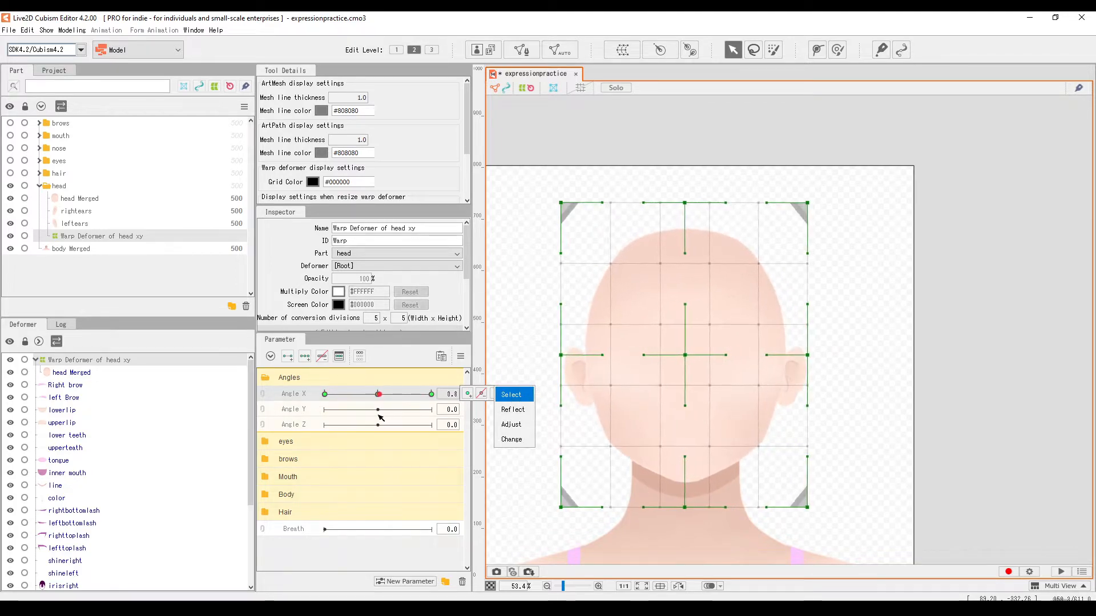
Add three keys to Angle Y for the head warp deformer and set the parameter to 30
click(291, 411)
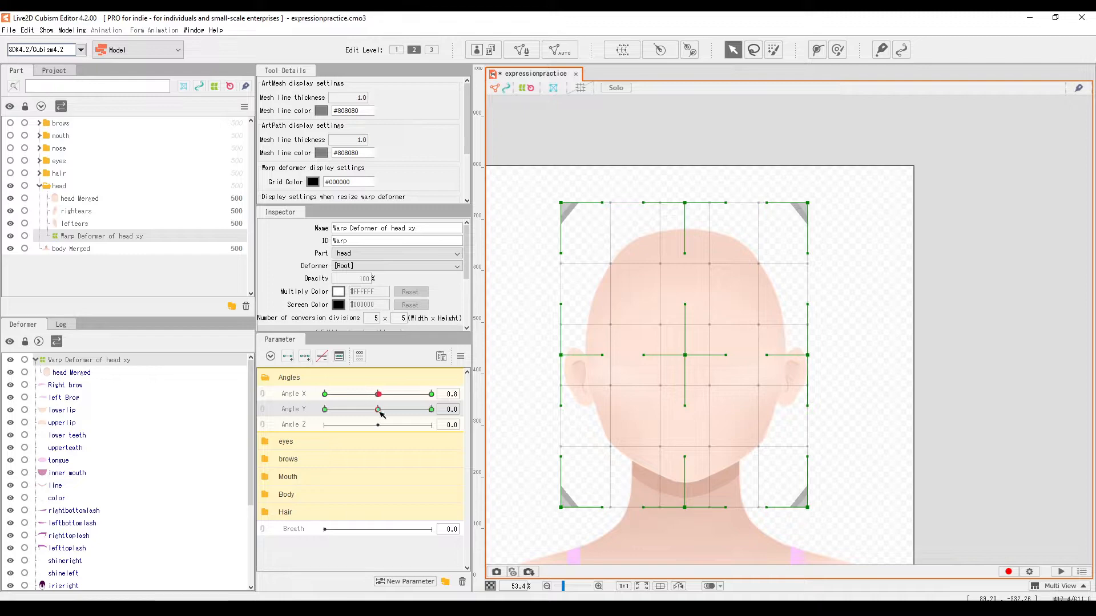
drag(378, 409, 431, 409)
scroll(675, 357, down, 2)
scroll(682, 354, up, 2)
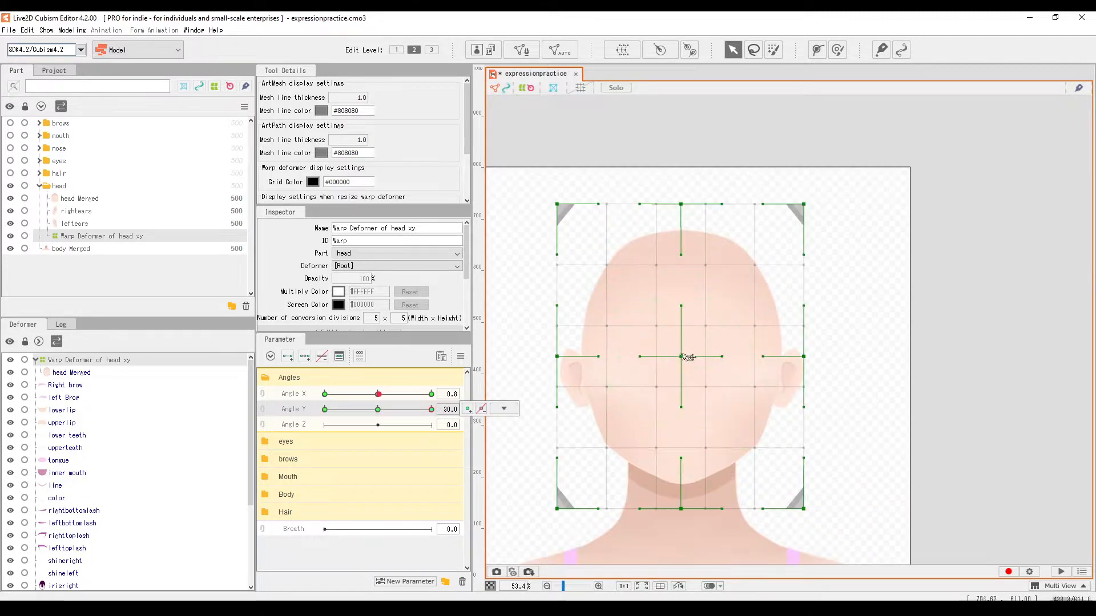
Consult the headturnref.jpg reference, and raise the head warp deformer's center and bottom-middle points in the Angle Y 30 form
click(399, 609)
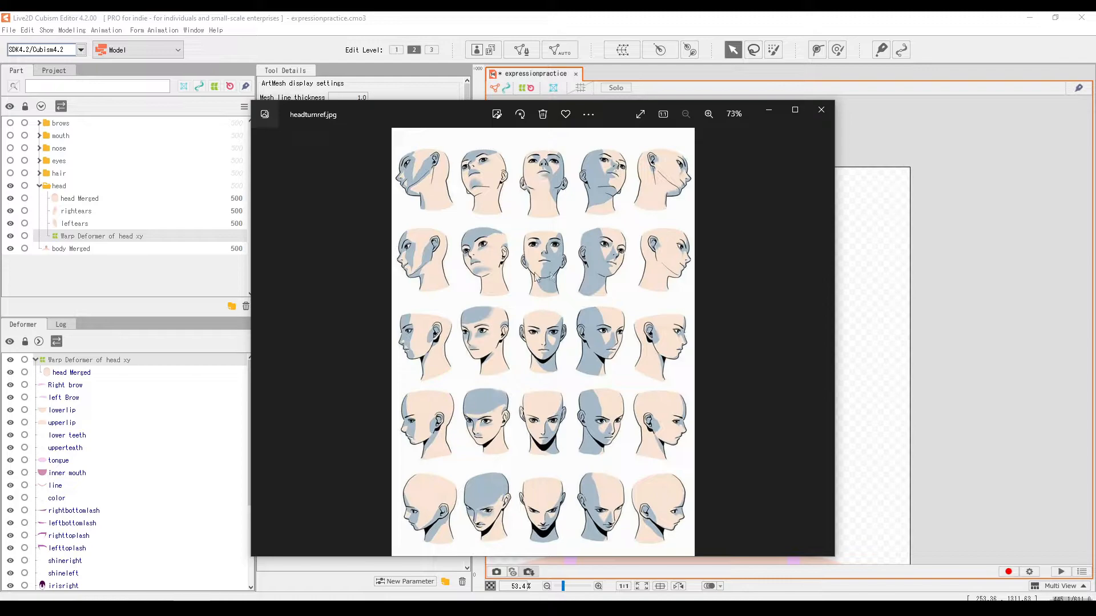
click(767, 112)
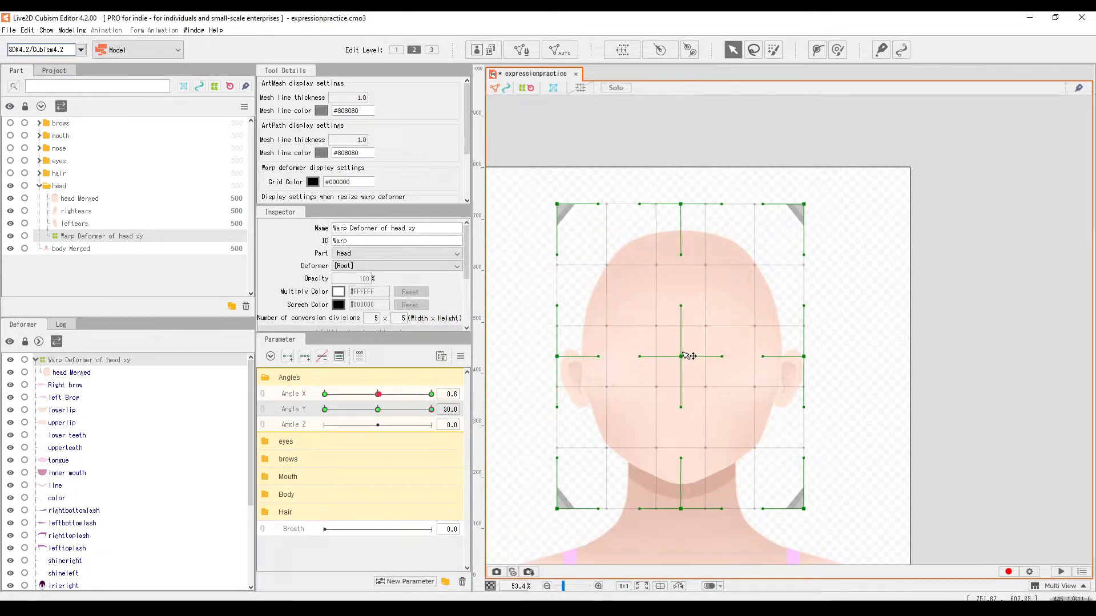
drag(682, 354, 688, 340)
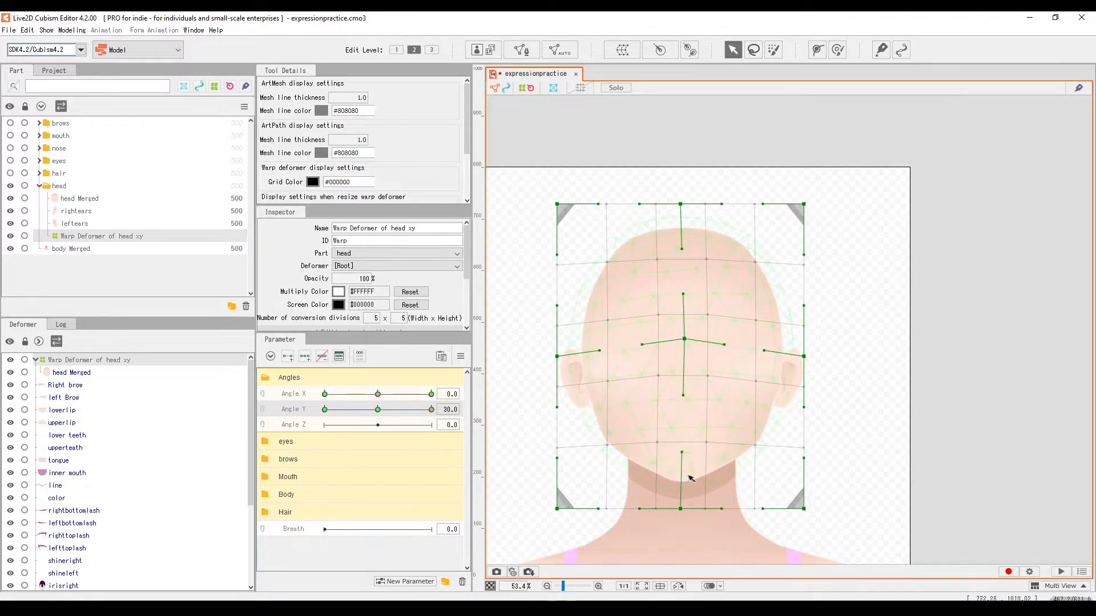
drag(682, 508, 686, 496)
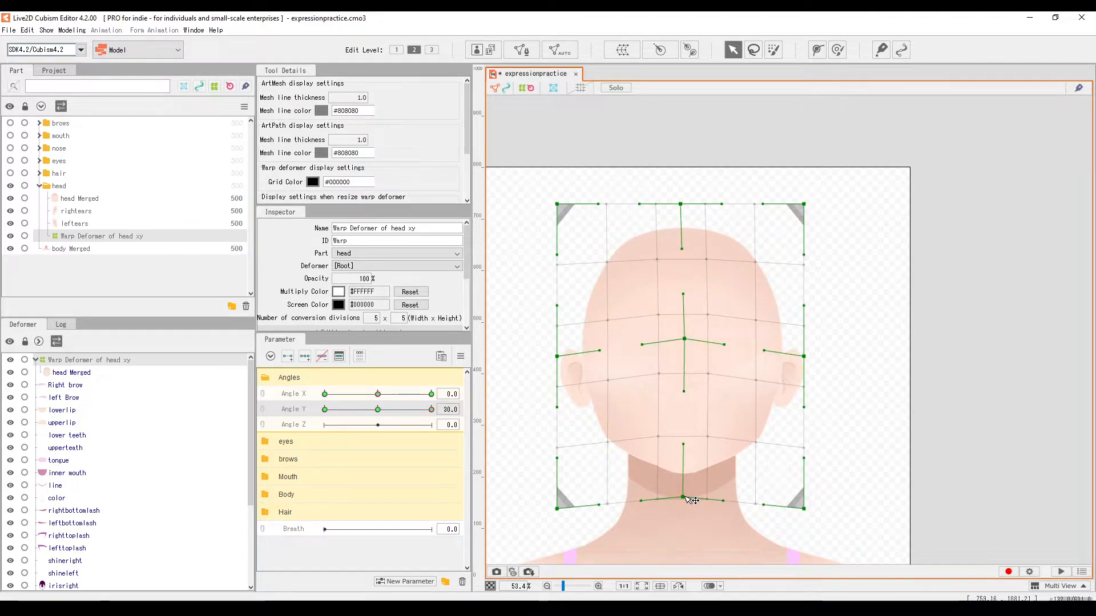
scroll(676, 433, up, 2)
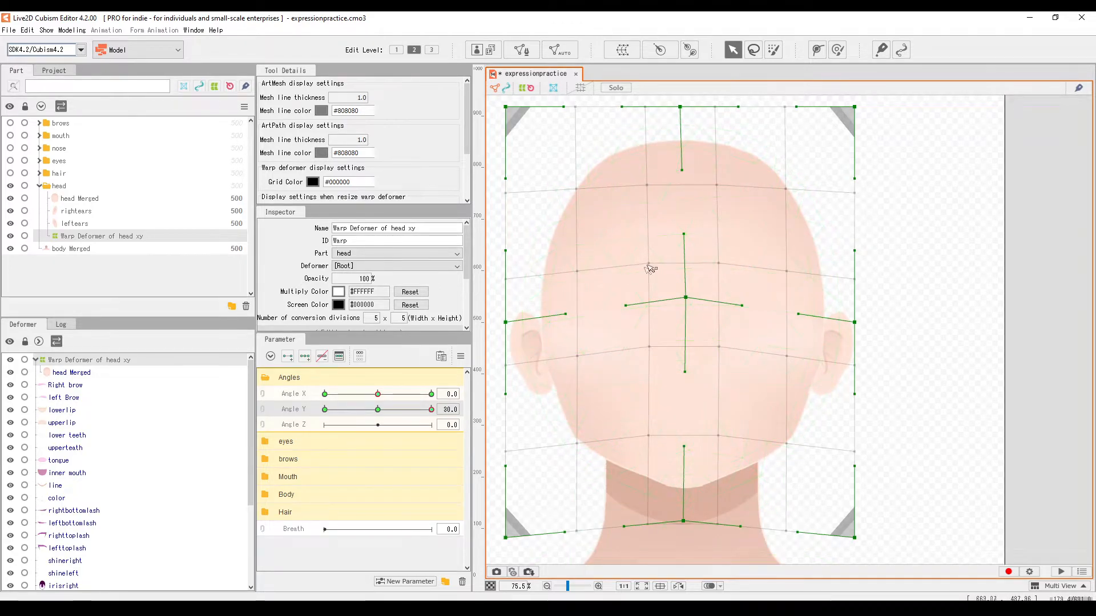
scroll(695, 477, down, 2)
Move the head deformer's two bottom corners up and inward in the Angle Y 30 form, and preview the movement along Angle Y
drag(563, 520, 569, 507)
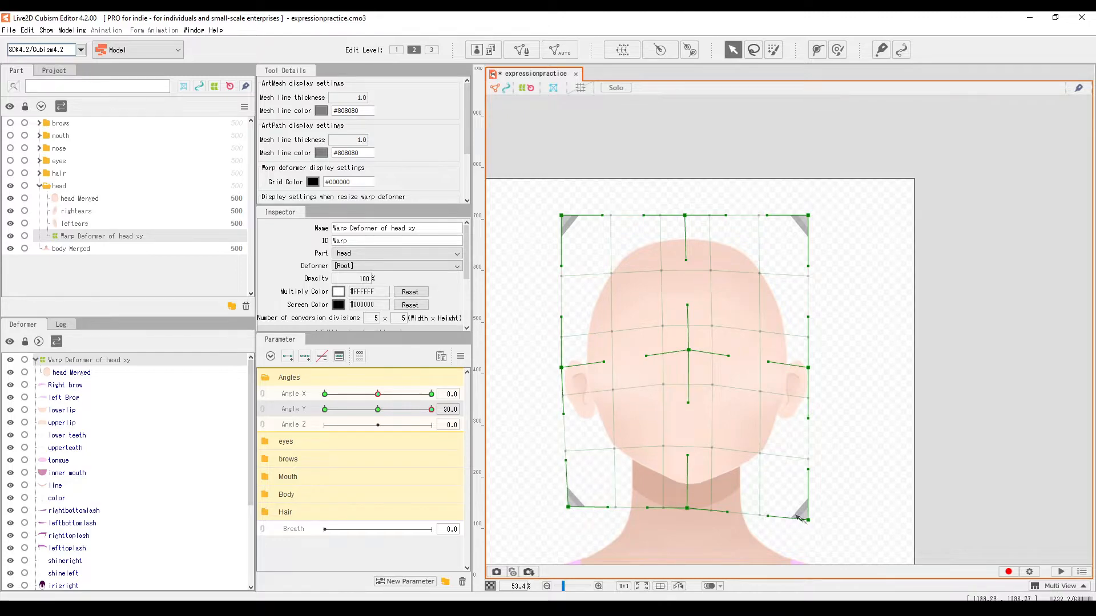
drag(798, 516, 799, 511)
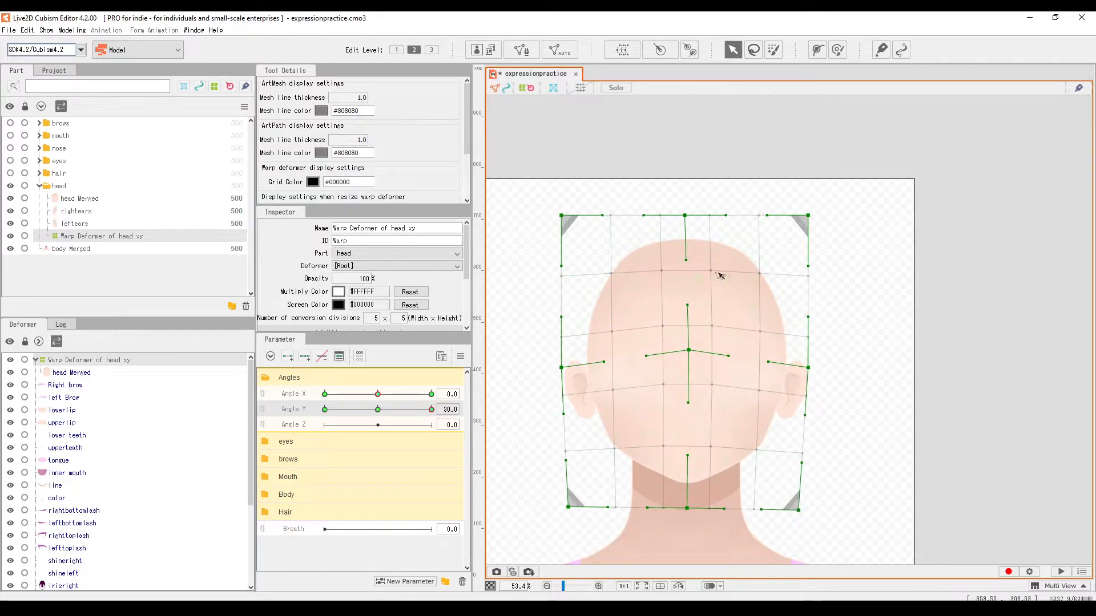
drag(402, 408, 438, 412)
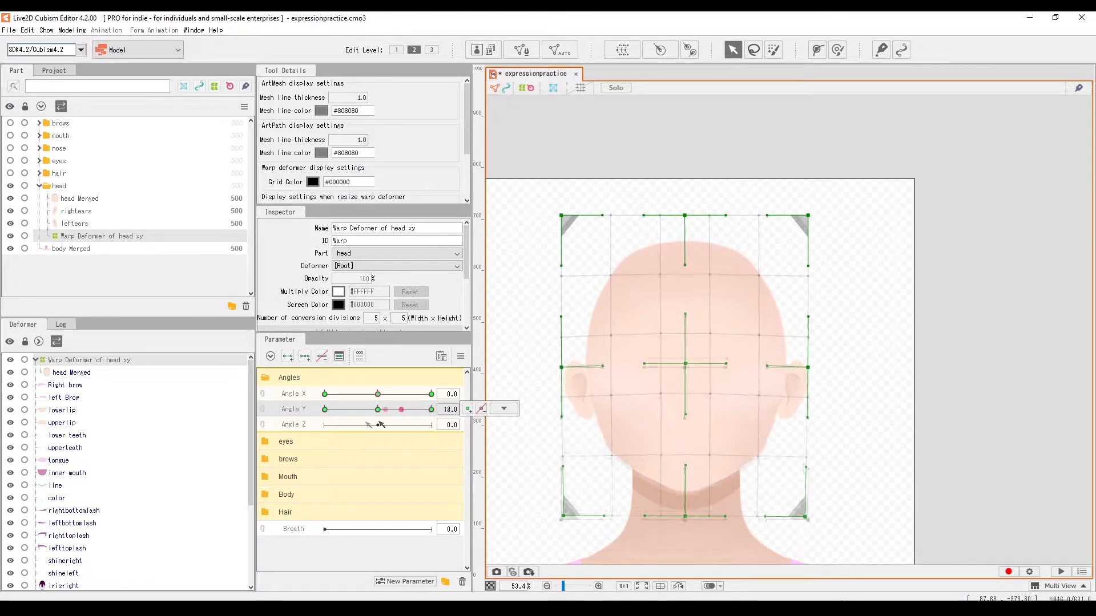
click(504, 409)
click(520, 411)
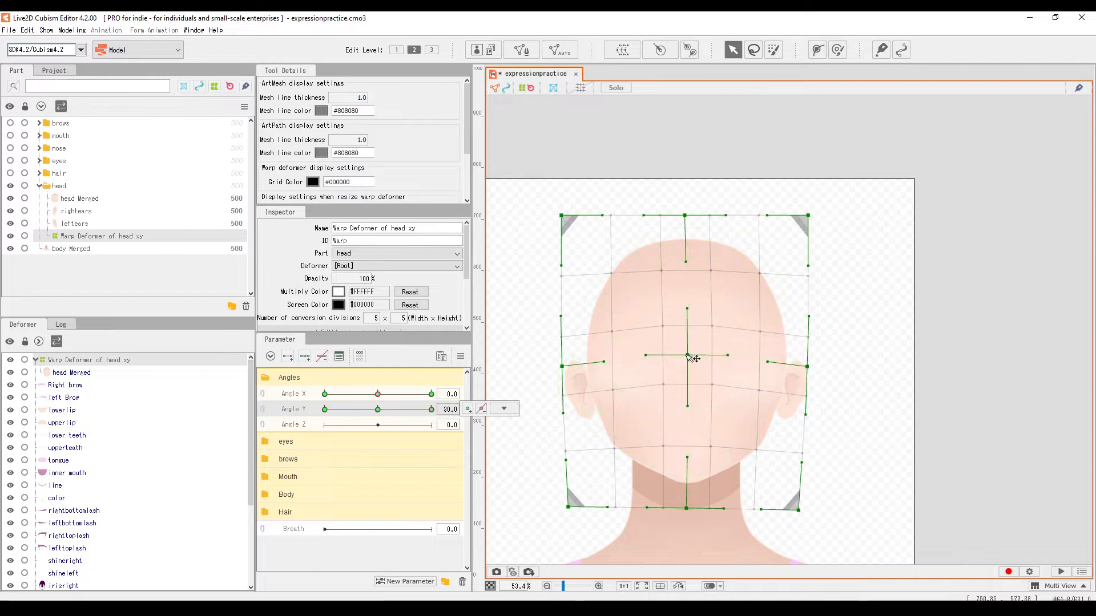
At Angle Y 30, nudge the head deformer's center point left, lower its top-middle point and top corners, and preview the movement
drag(688, 356, 683, 354)
mouse_move(416, 409)
mouse_down()
mouse_move(377, 409)
mouse_move(431, 409)
mouse_up()
drag(684, 215, 683, 225)
drag(562, 215, 567, 223)
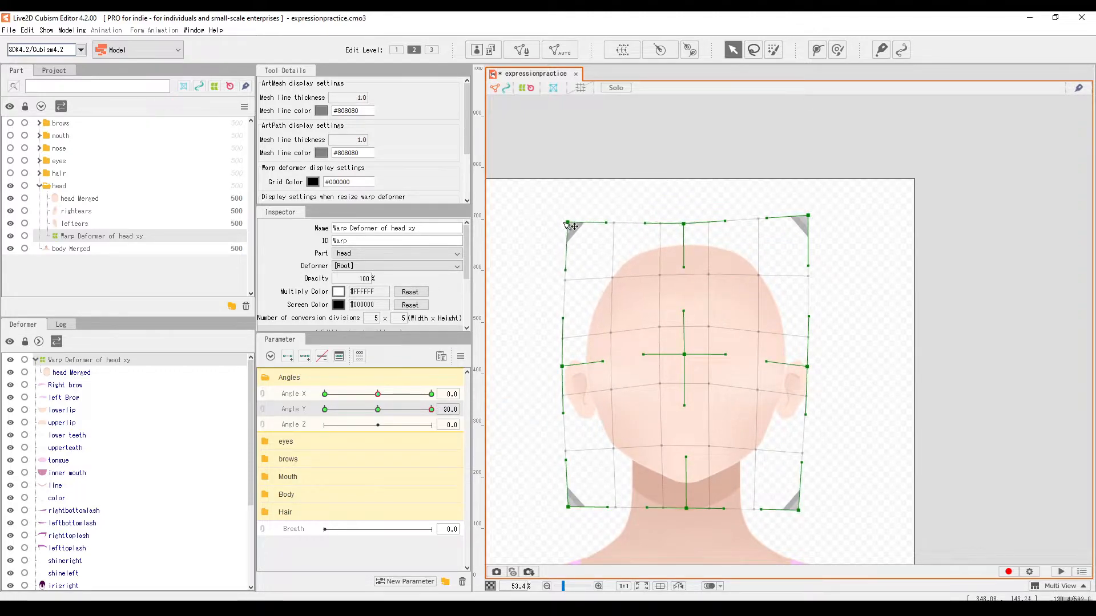
drag(808, 216, 808, 223)
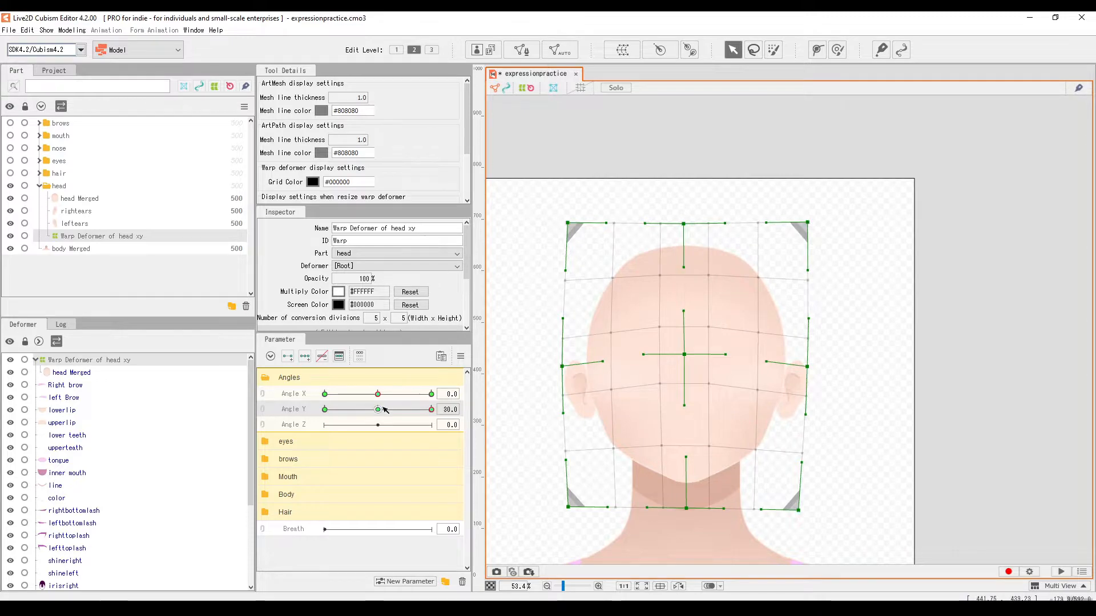
drag(385, 410, 483, 421)
At Angle Y -30, lower the head deformer's center and top-middle points, pull its top corners down and inward, and preview the movement
click(325, 409)
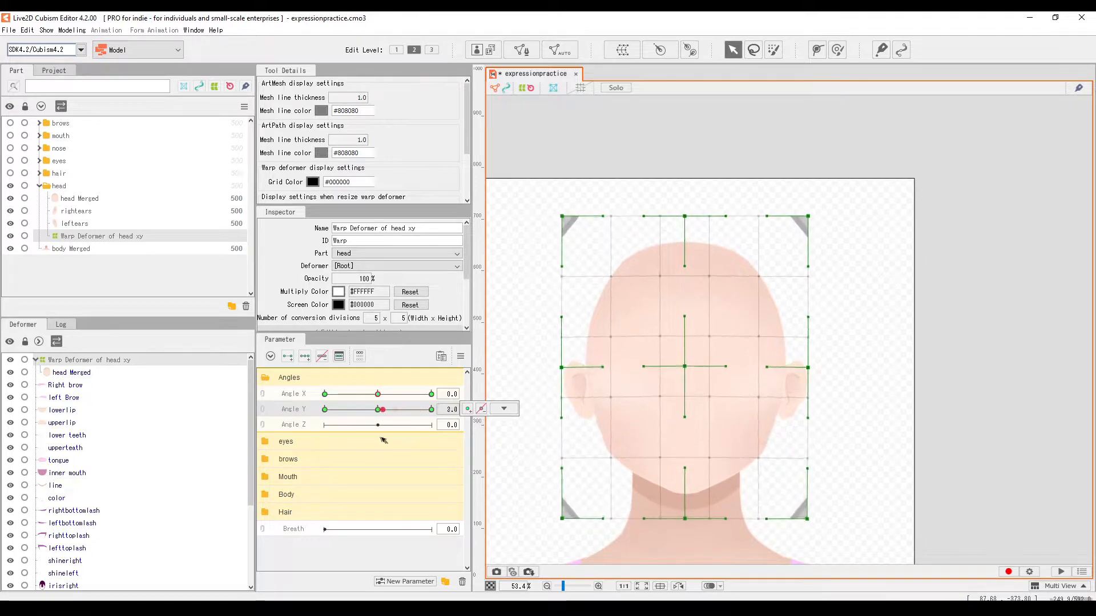
drag(690, 371, 684, 389)
drag(689, 217, 692, 229)
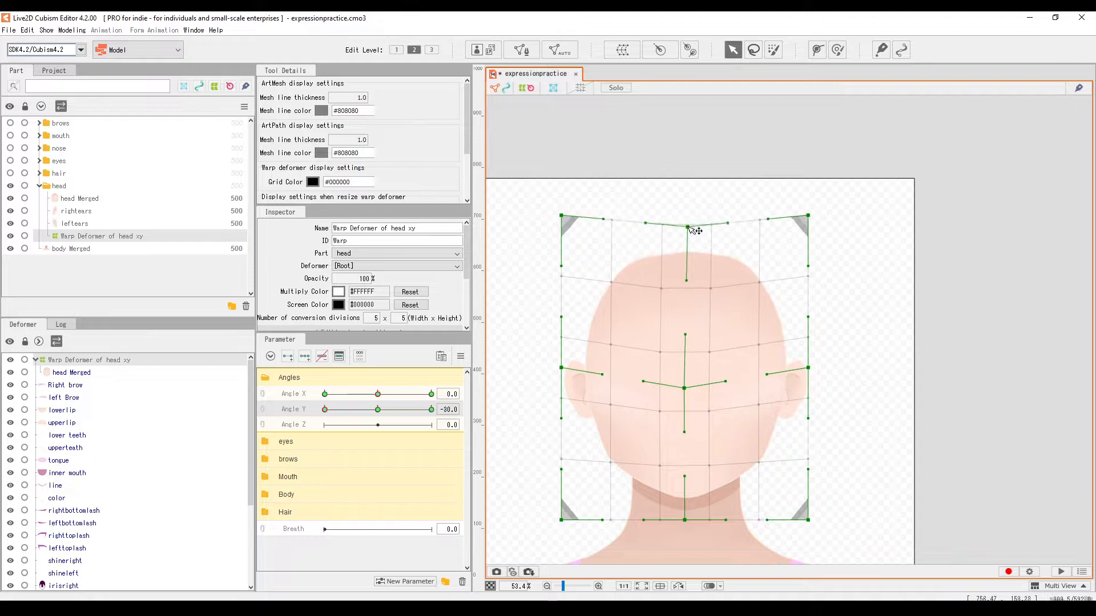
drag(561, 216, 573, 231)
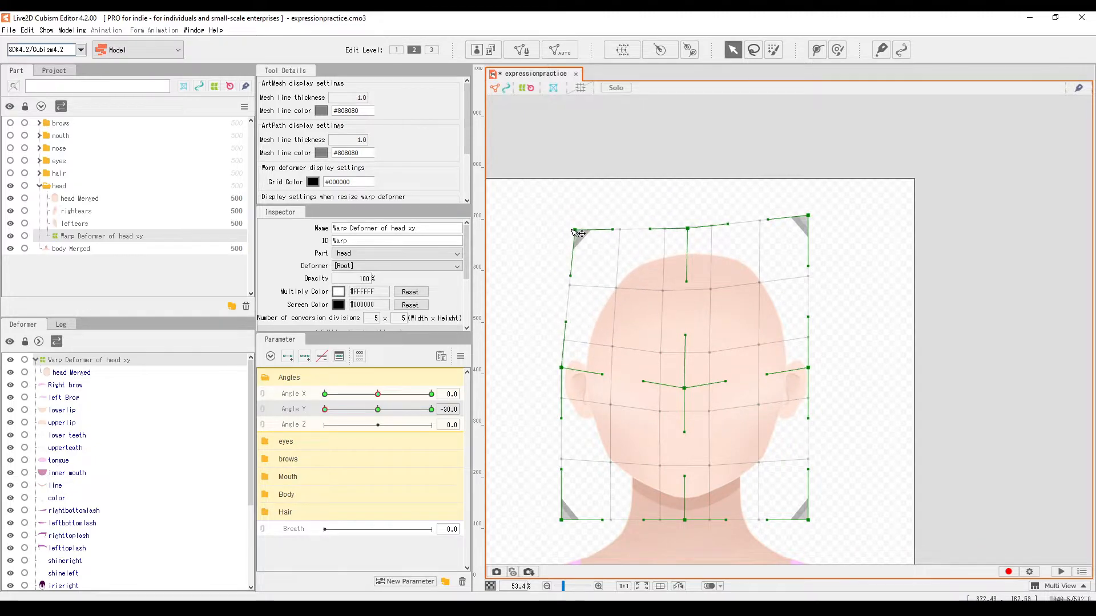
drag(807, 215, 802, 227)
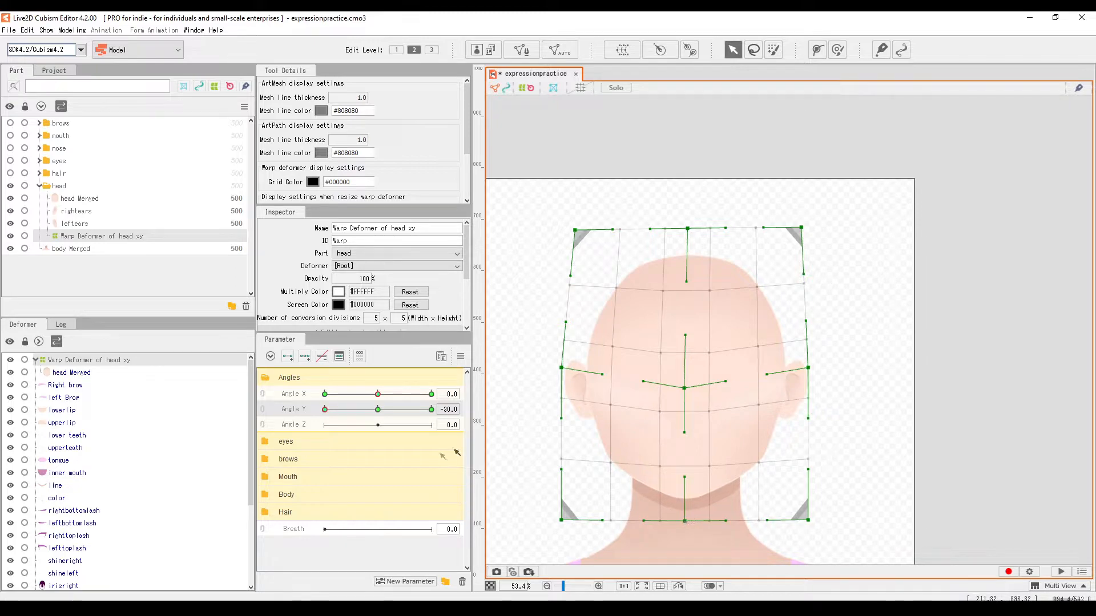
drag(325, 410, 230, 435)
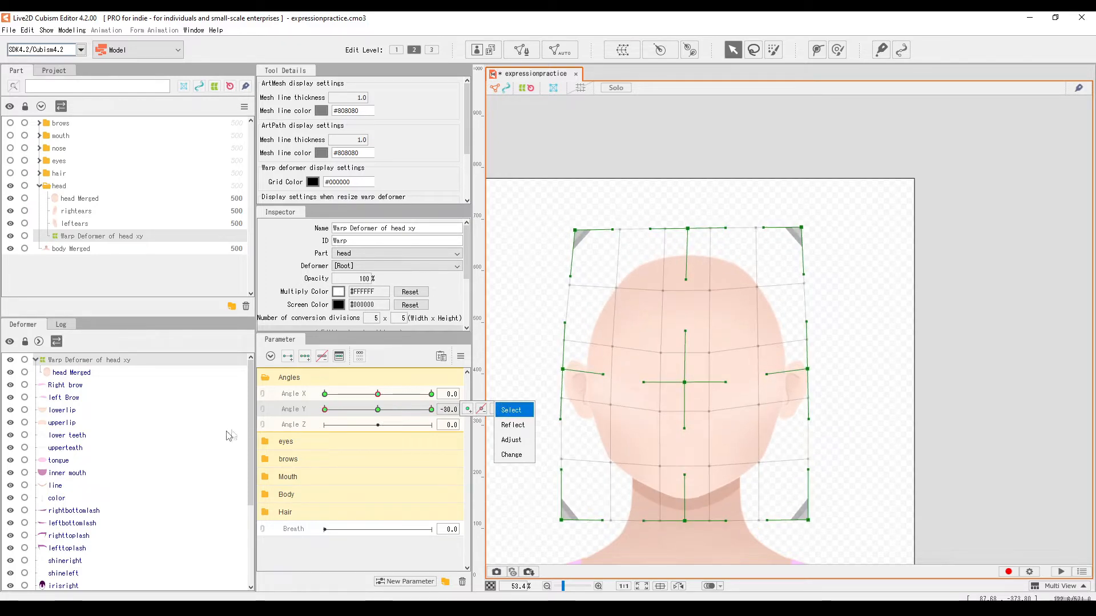
scroll(654, 393, down, 3)
scroll(654, 393, up, 2)
scroll(654, 393, down, 1)
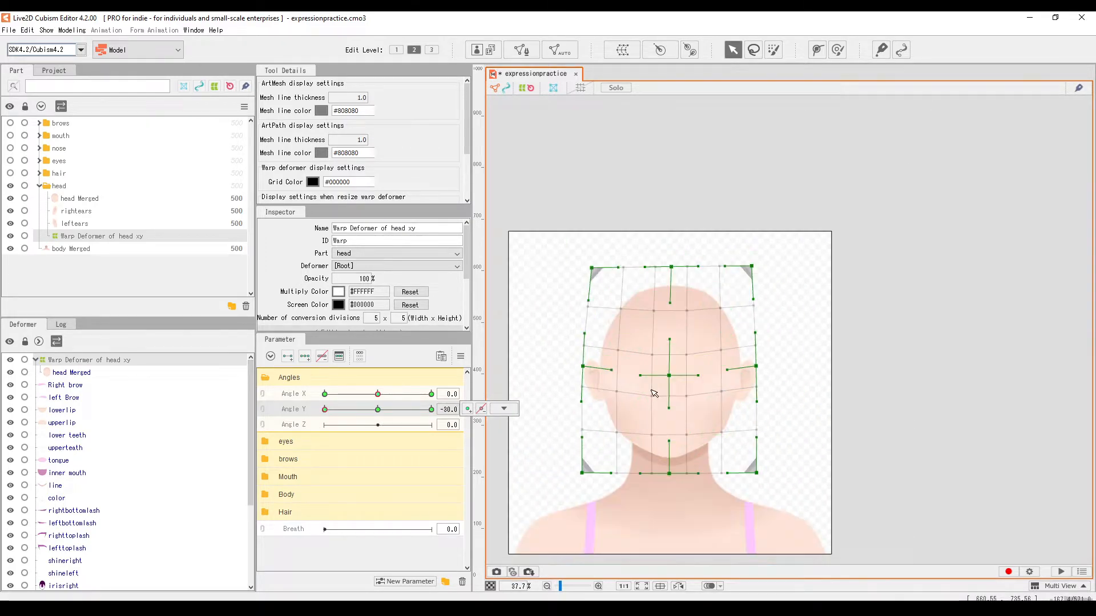
scroll(654, 394, up, 1)
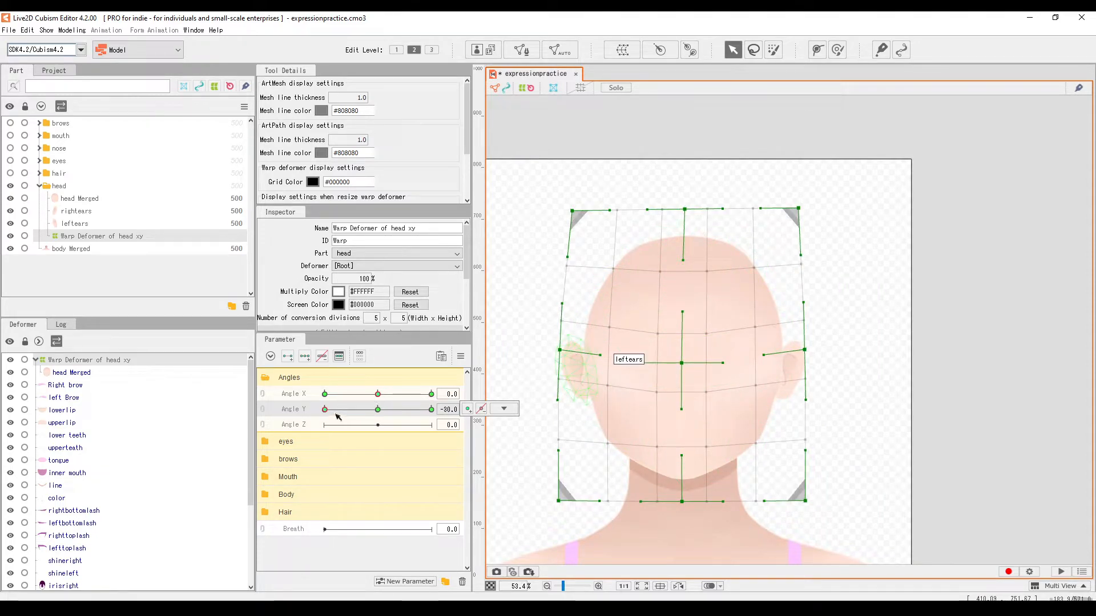
Link Angle X with Angle Y, synthesize all four corners for the selected head deformer, and test the combined movement
click(263, 393)
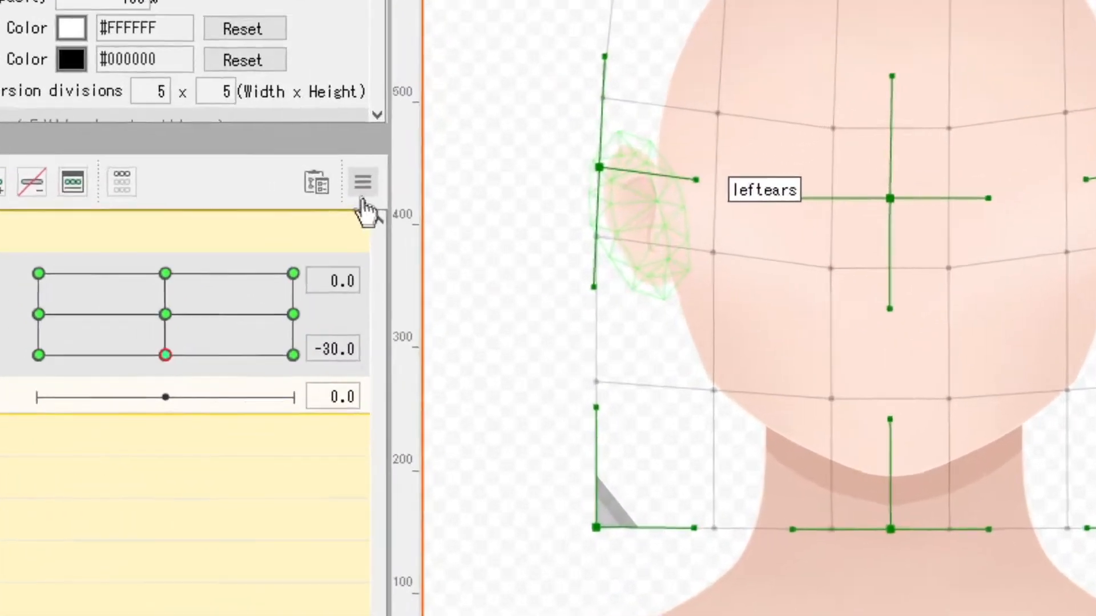
click(451, 339)
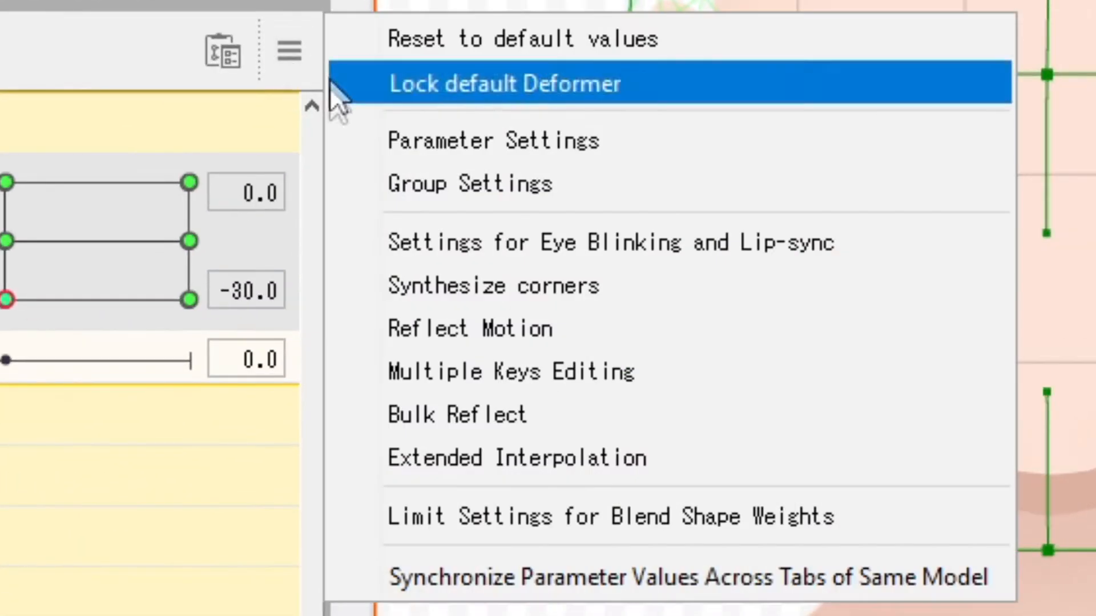
click(455, 301)
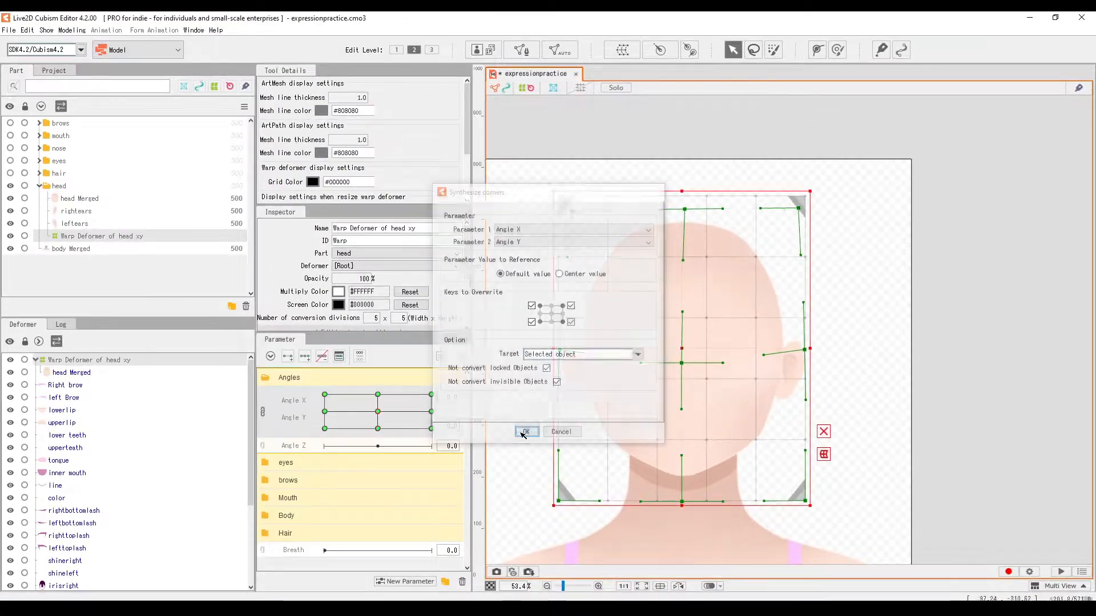
click(525, 431)
drag(451, 372, 379, 410)
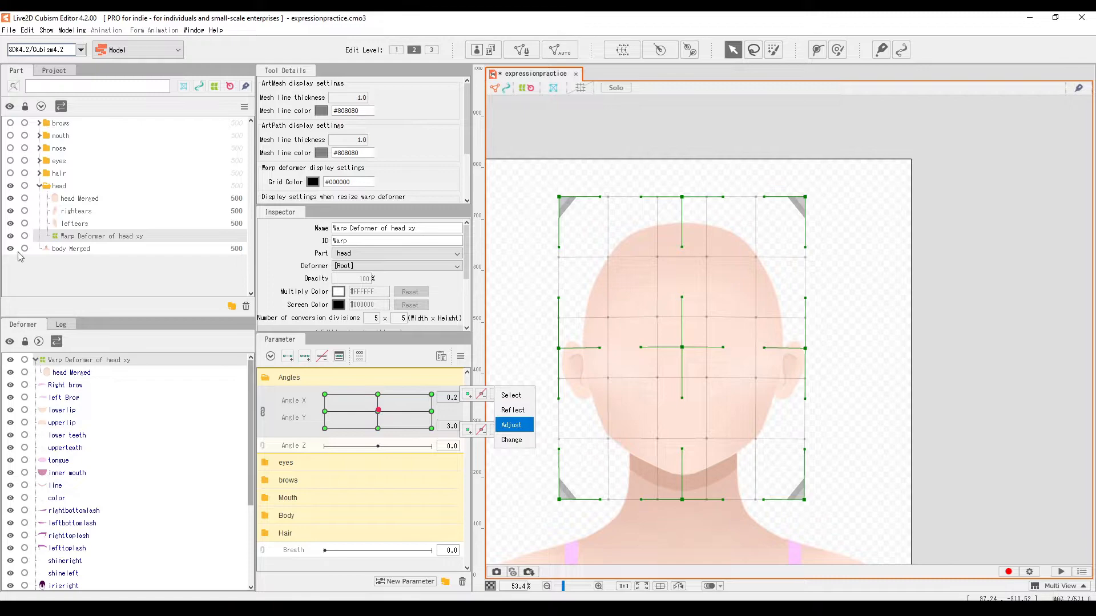
Hide the rightears and leftears parts and show the eyes folder
click(10, 211)
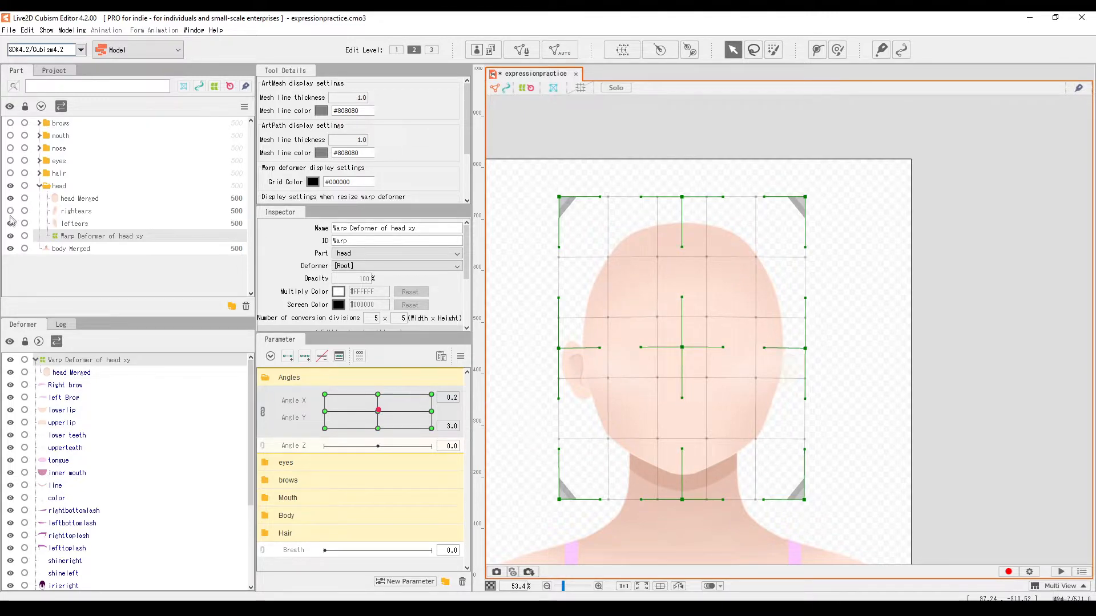
click(11, 224)
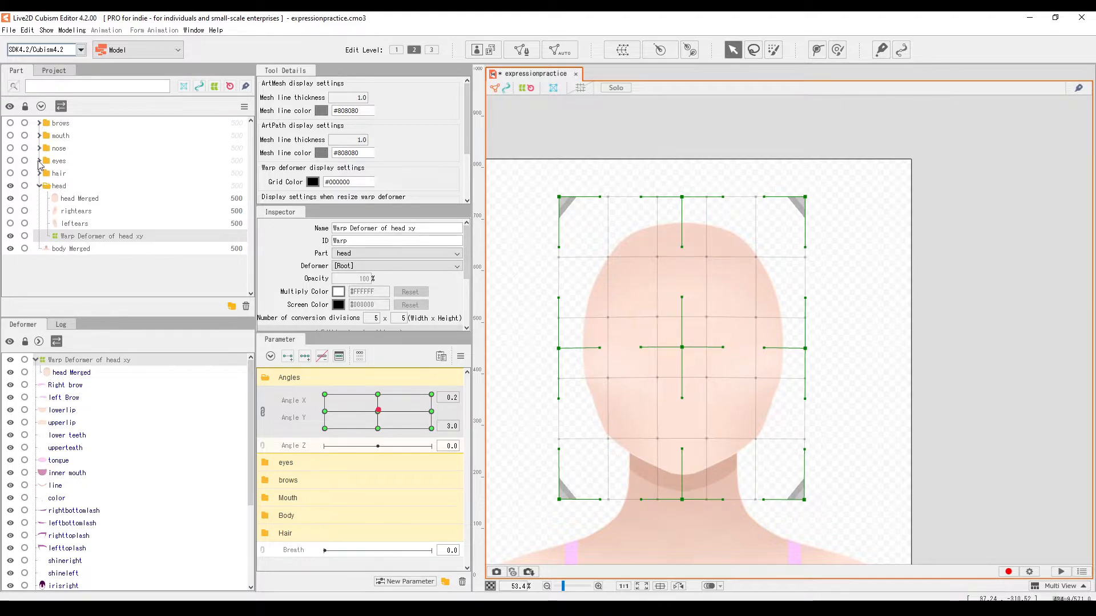
click(11, 162)
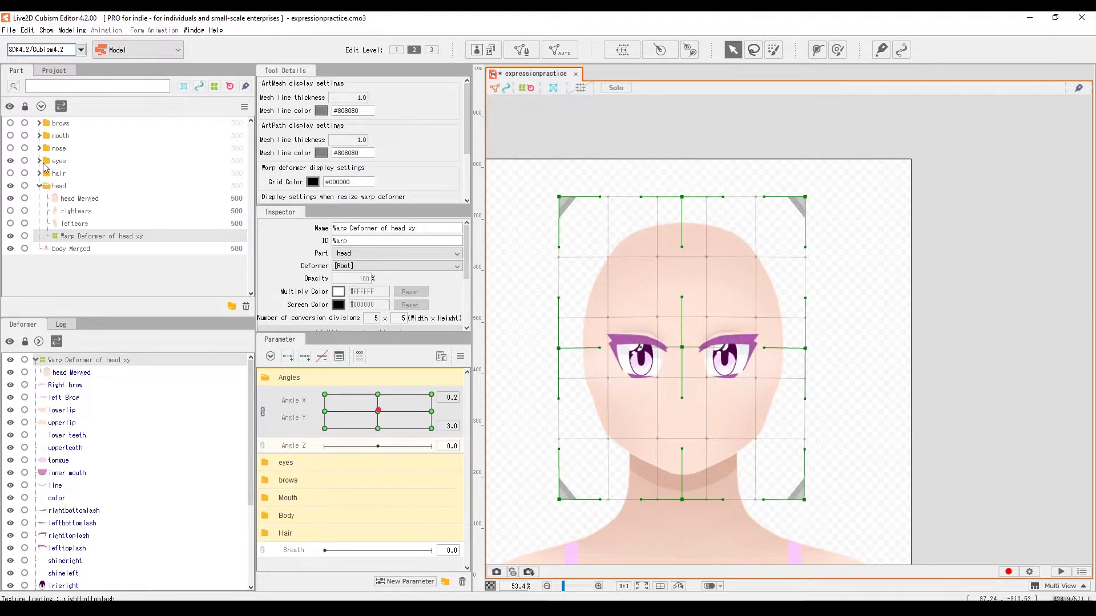
Select all eye parts from rightbottomlash to lefteyeshadow and create a parent warp deformer named "Warp Deformer of eyes xy"
click(39, 161)
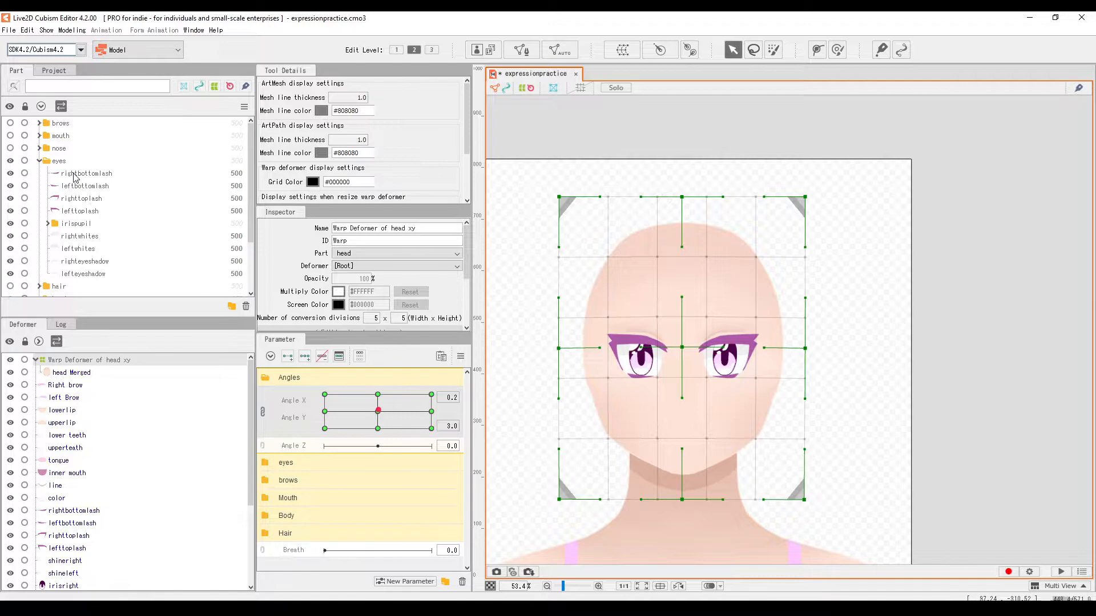
click(49, 224)
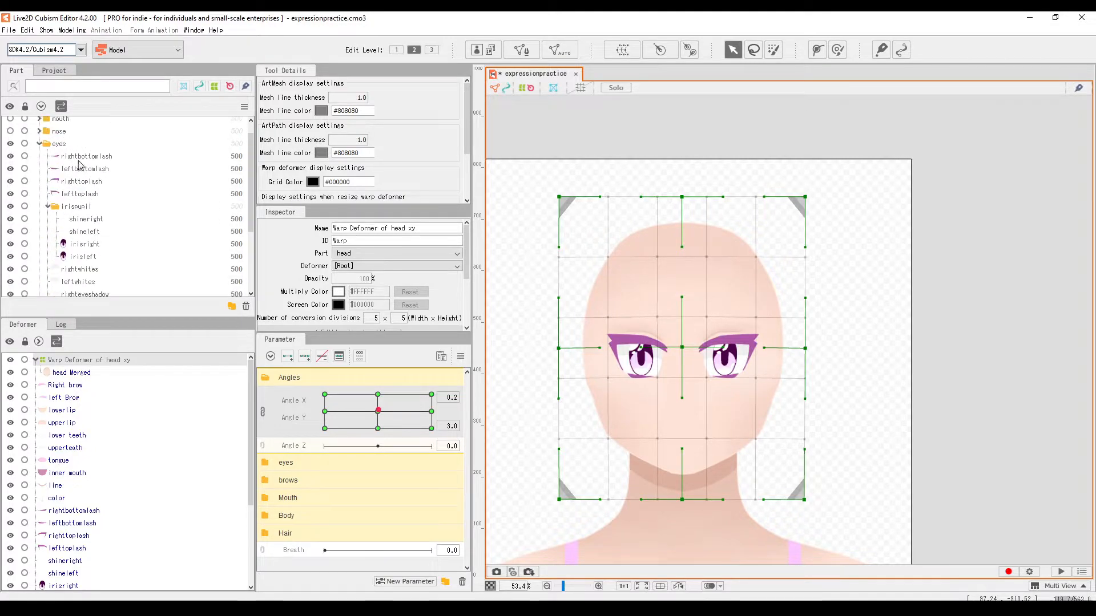
click(78, 159)
scroll(81, 171, down, 2)
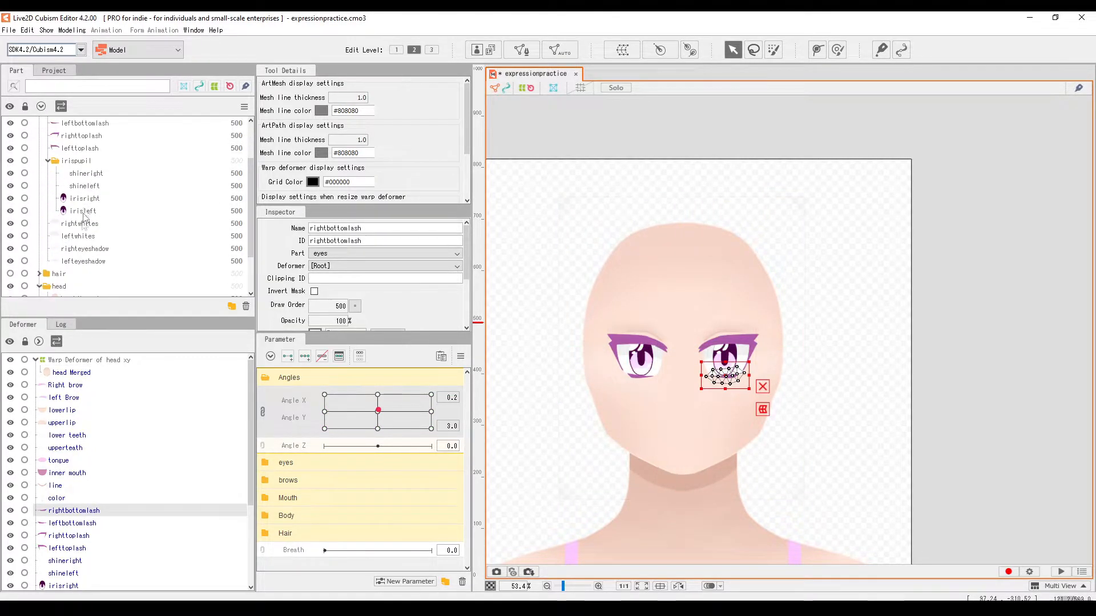
shift+click(76, 262)
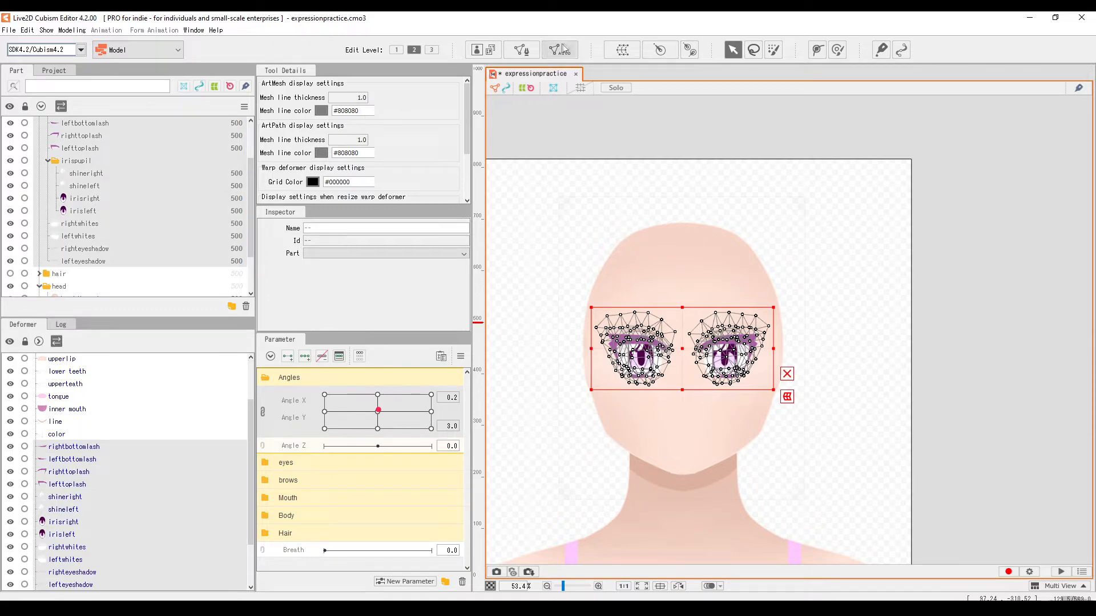
click(620, 52)
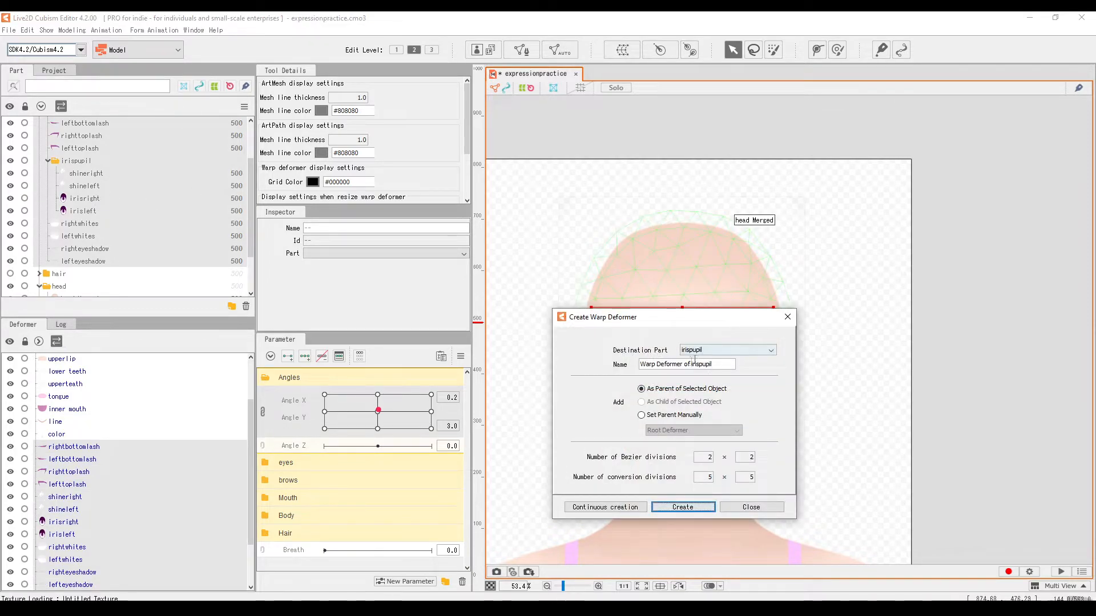
drag(695, 364, 731, 366)
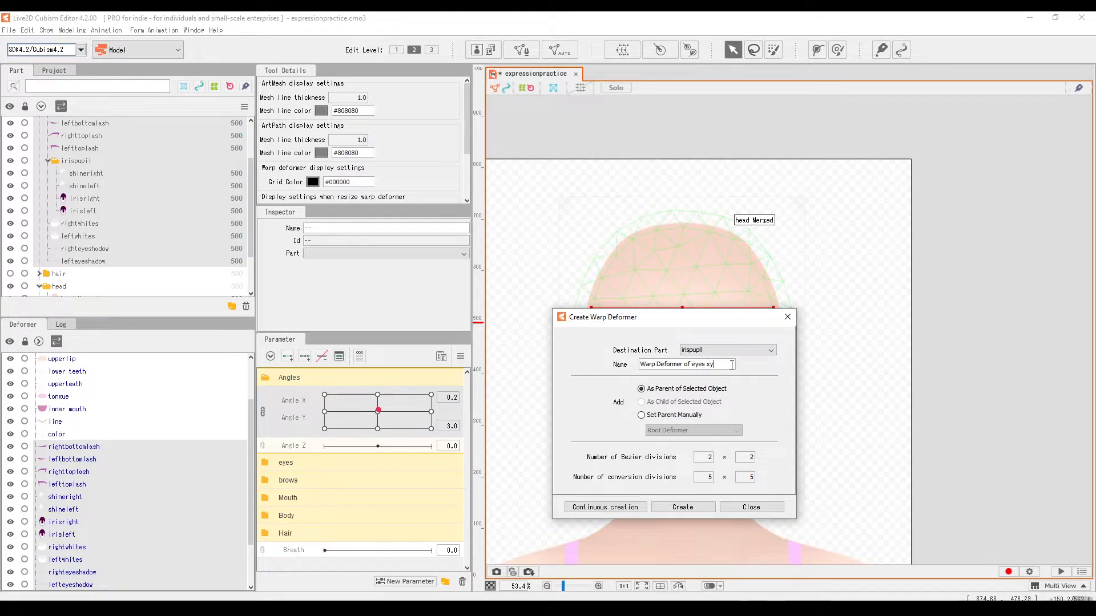
click(672, 509)
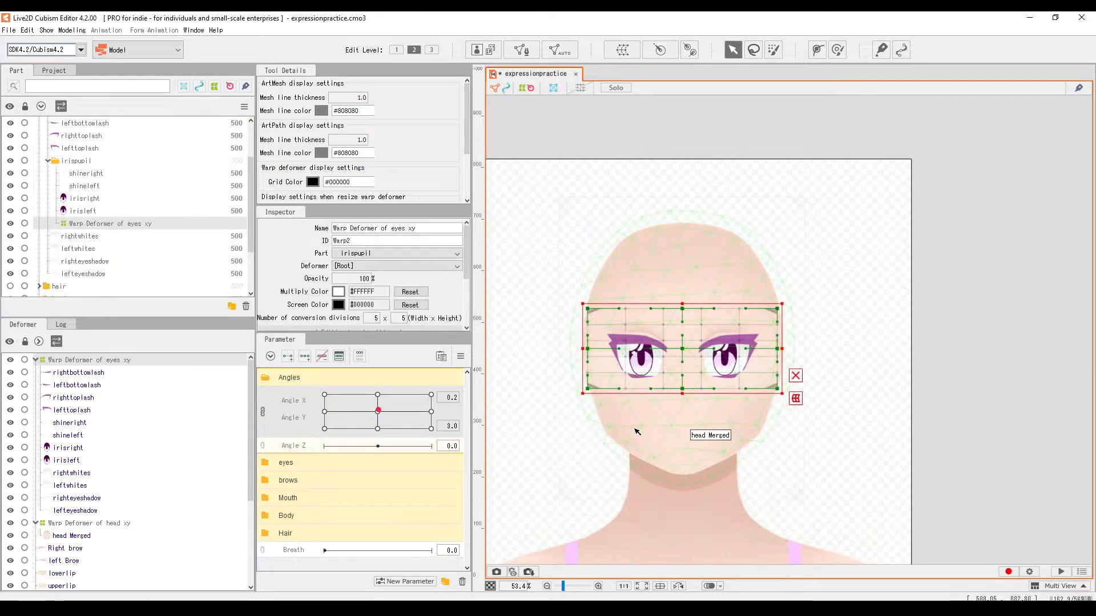
Unlink Angle X and Angle Y, add three Angle X keys to the eyes deformer, and shift the deformer right at Angle X 30
click(263, 418)
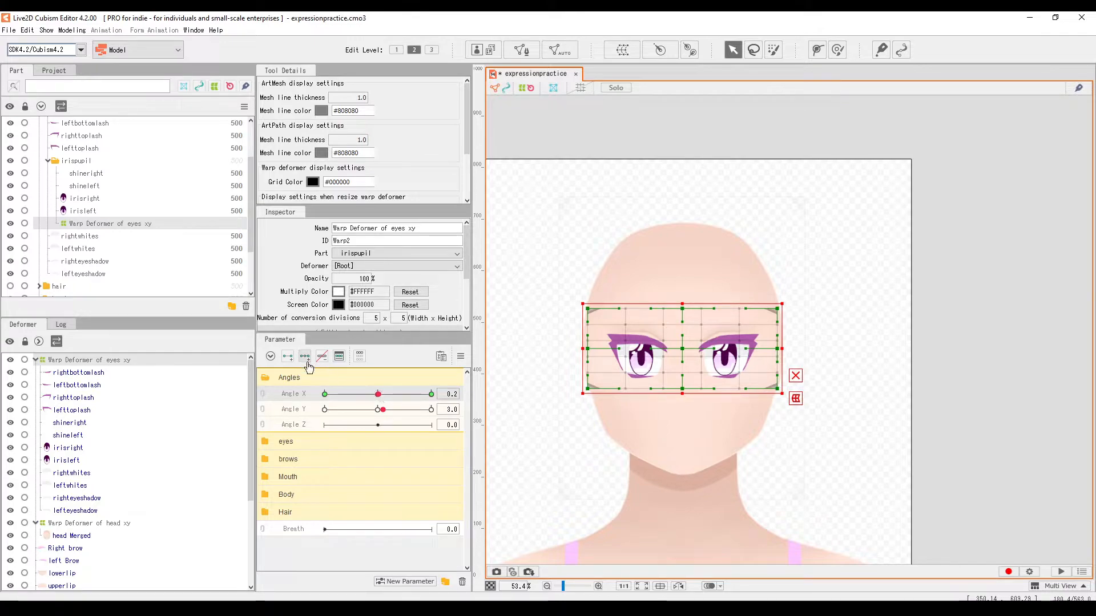
drag(381, 396, 430, 394)
scroll(676, 357, up, 2)
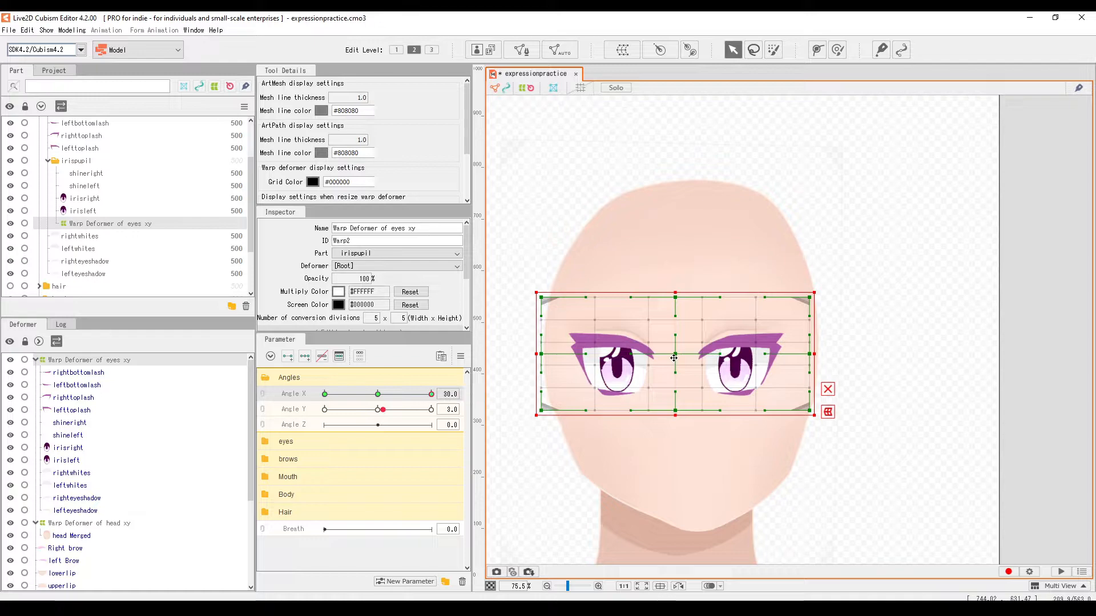
drag(674, 357, 701, 360)
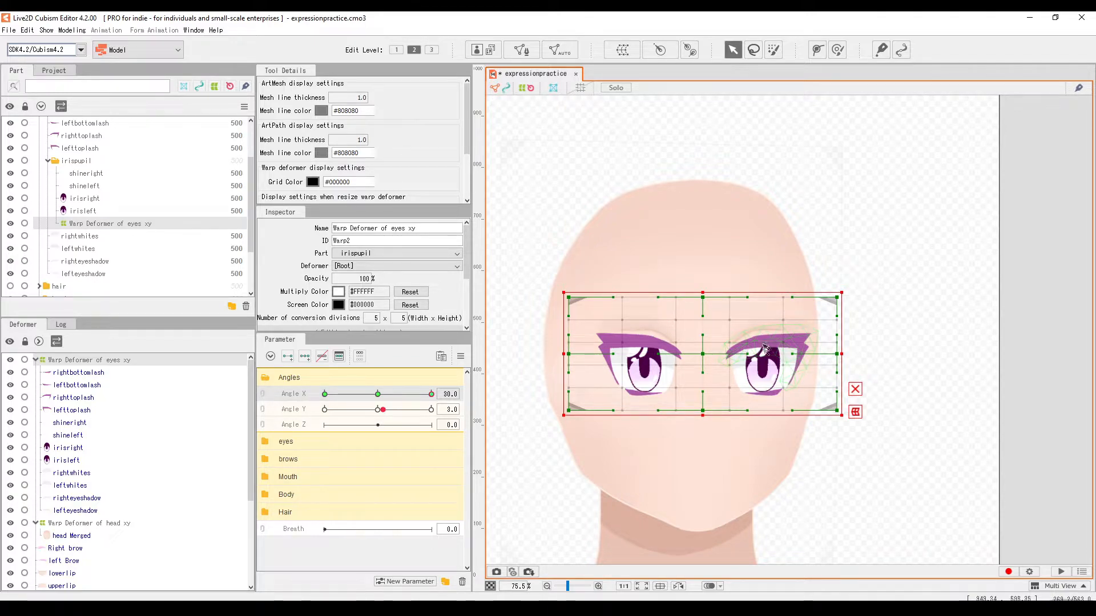
Shape the eyes deformer at Angle X 30 by repositioning it, narrowing its columns around the far eye, and bulging the centre line outward
drag(707, 356, 674, 358)
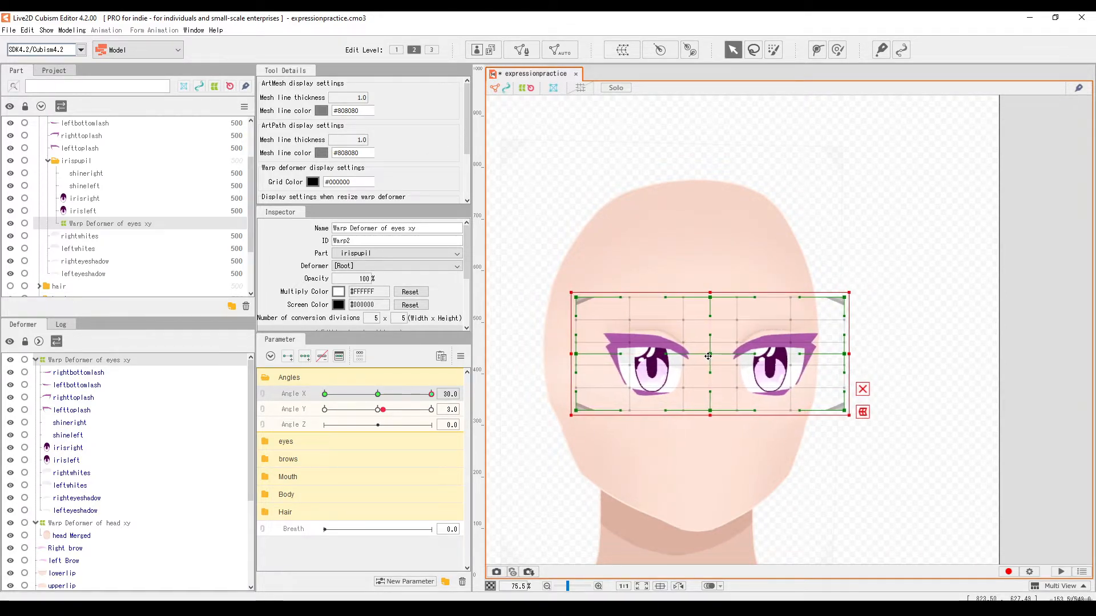
scroll(695, 344, down, 5)
scroll(695, 344, up, 5)
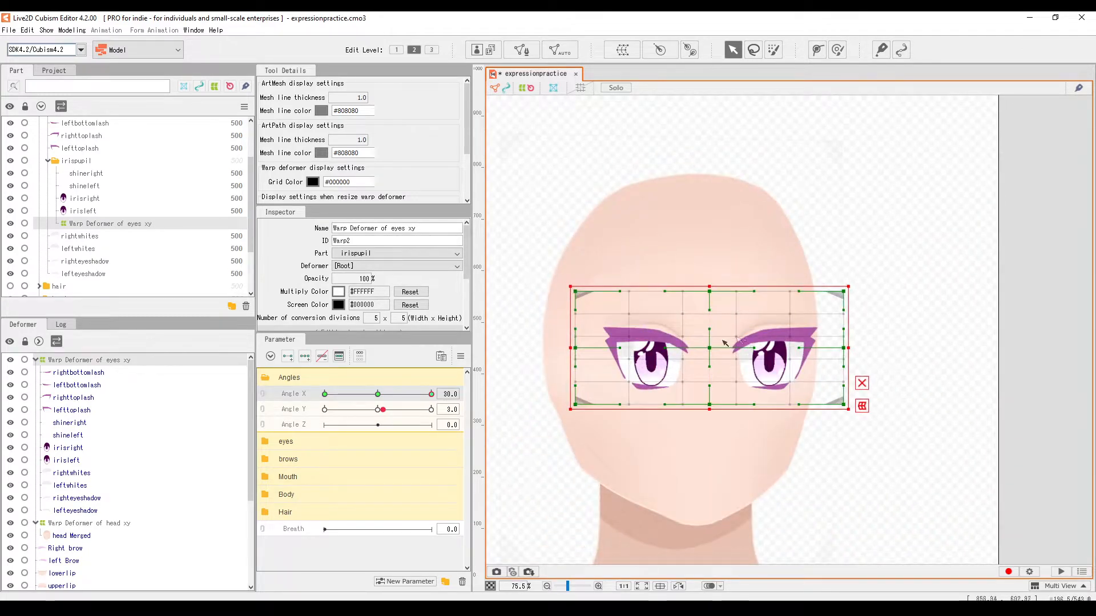
drag(887, 250, 707, 510)
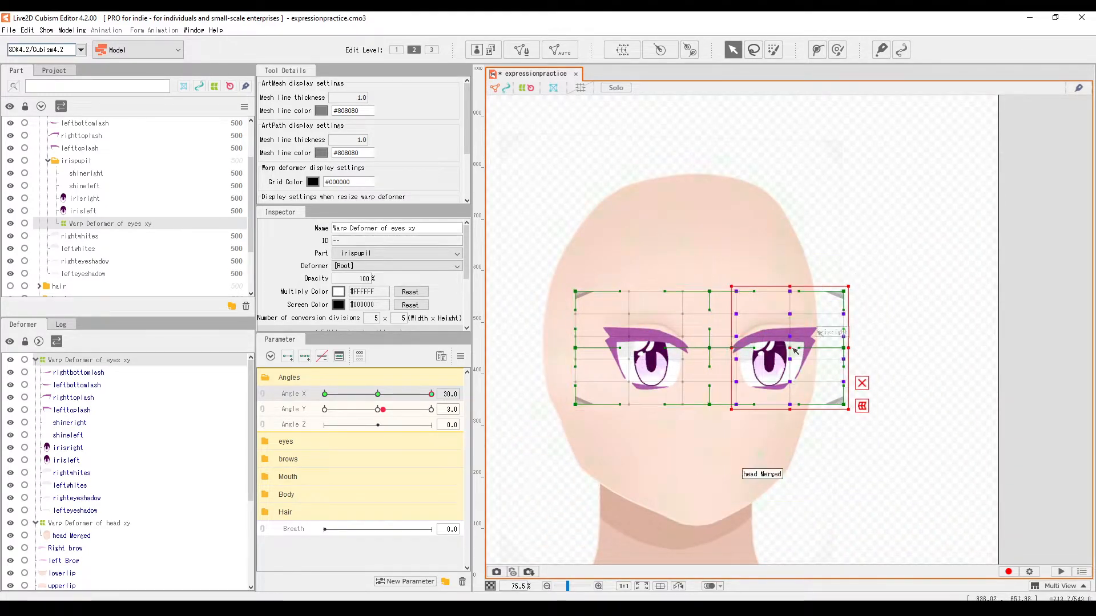
drag(849, 349, 827, 350)
scroll(773, 363, down, 2)
scroll(739, 354, up, 2)
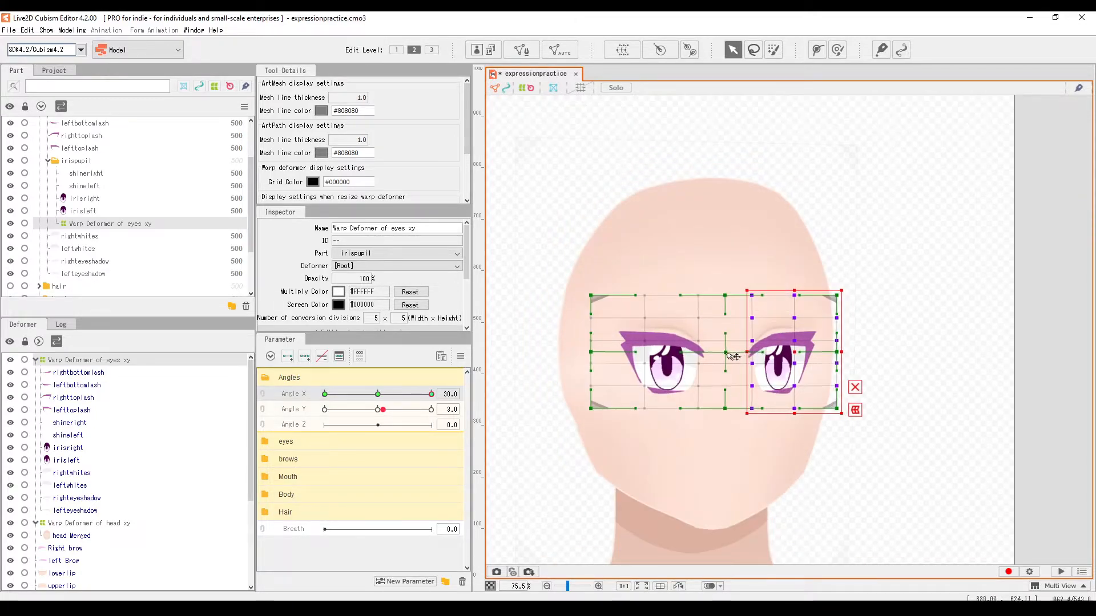
drag(732, 357, 742, 356)
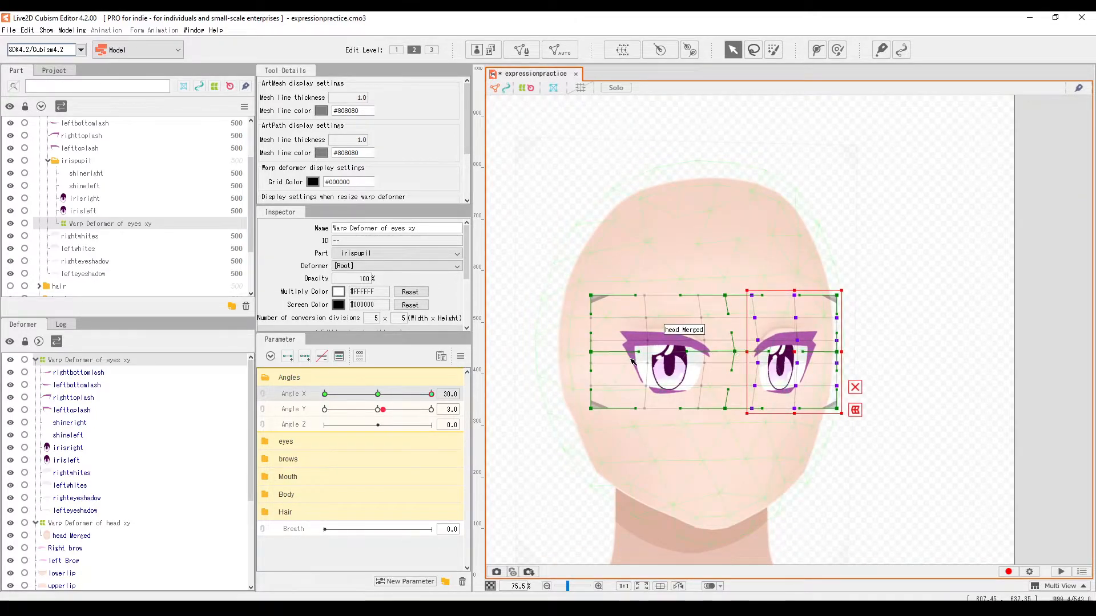
Reselect the whole eyes deformer, preview its Angle X movement, and shift it slightly further right at Angle X 30
click(75, 224)
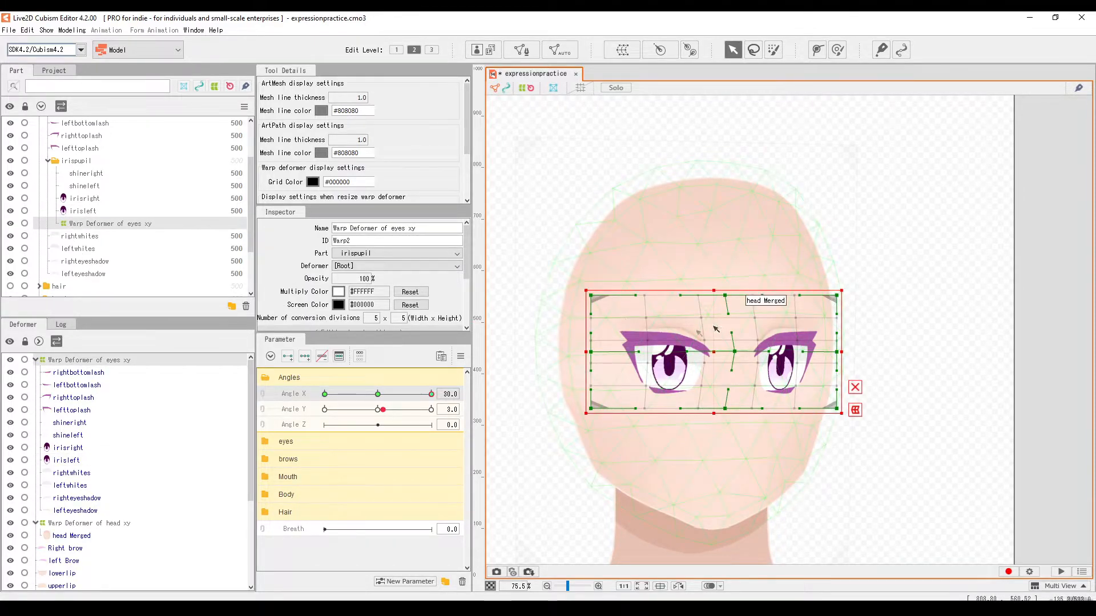
click(79, 211)
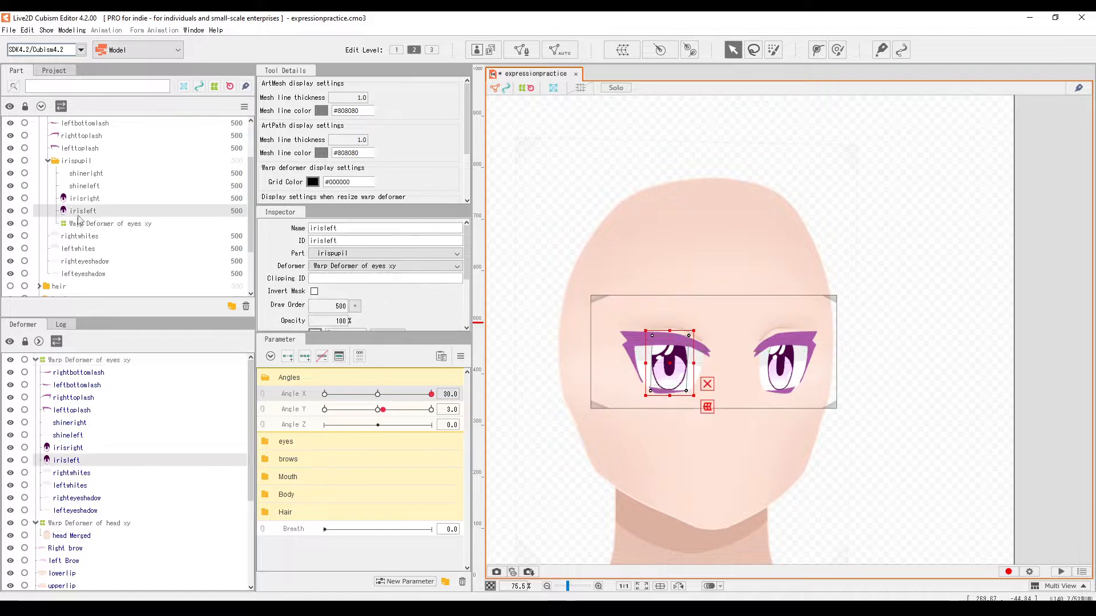
click(79, 223)
scroll(738, 358, up, 2)
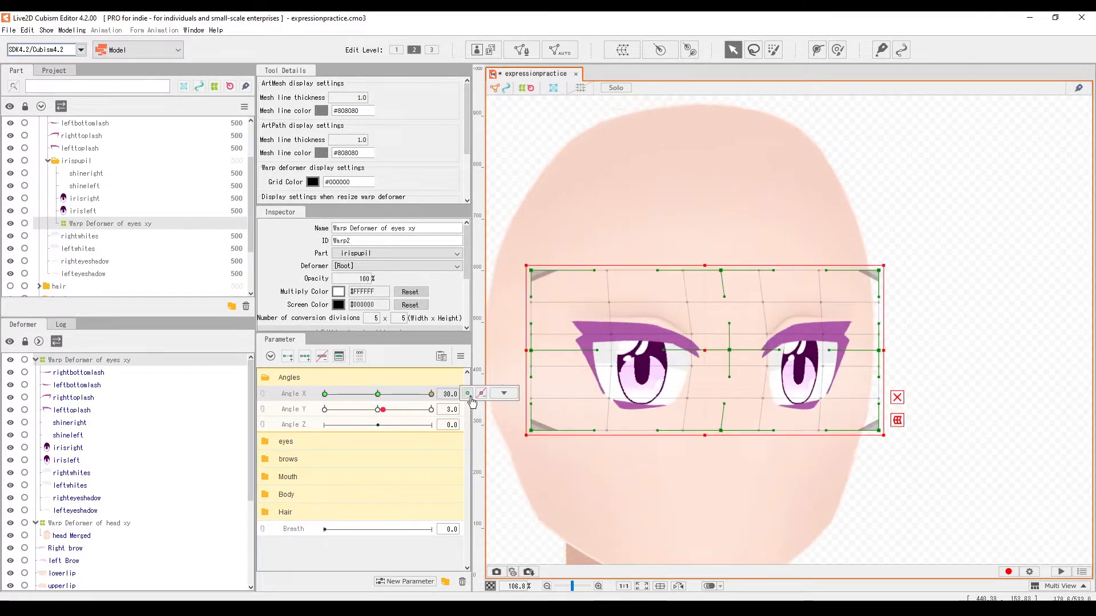
scroll(680, 327, down, 2)
scroll(680, 326, up, 1)
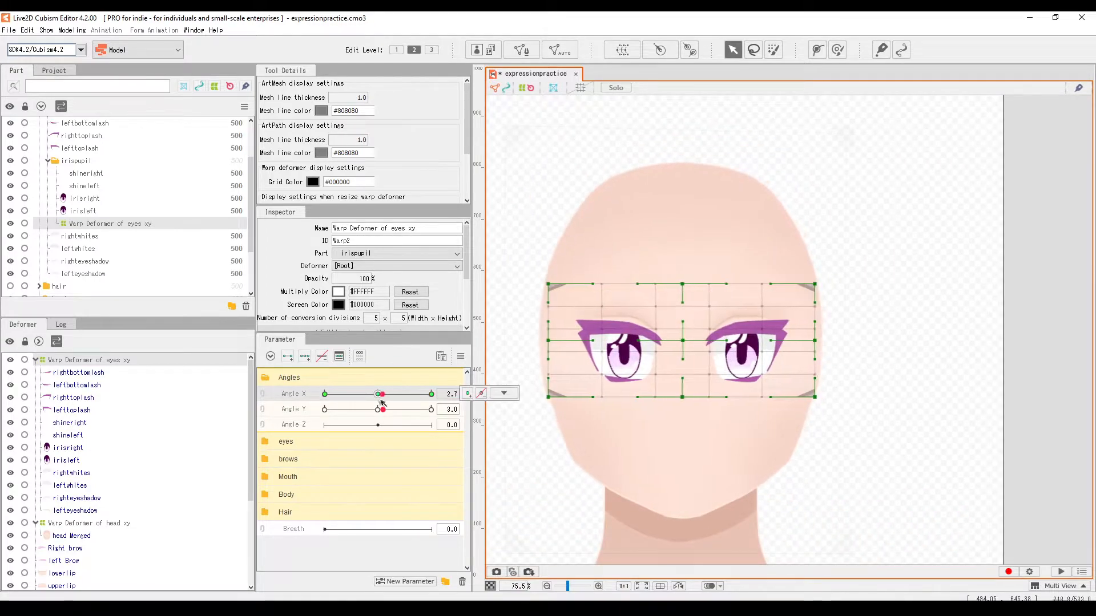
click(503, 393)
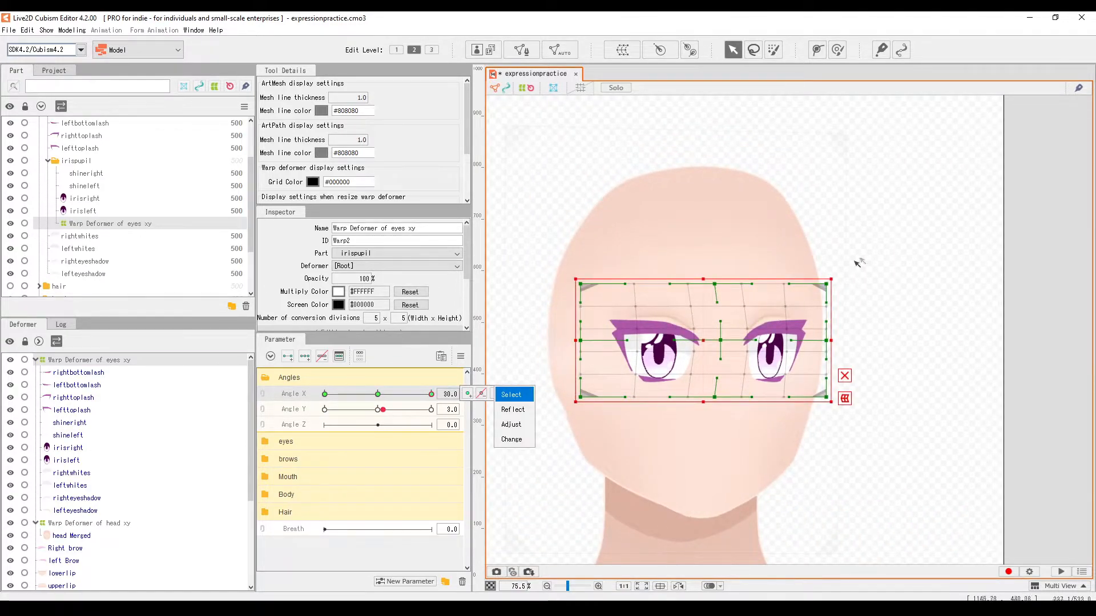
drag(859, 249, 748, 435)
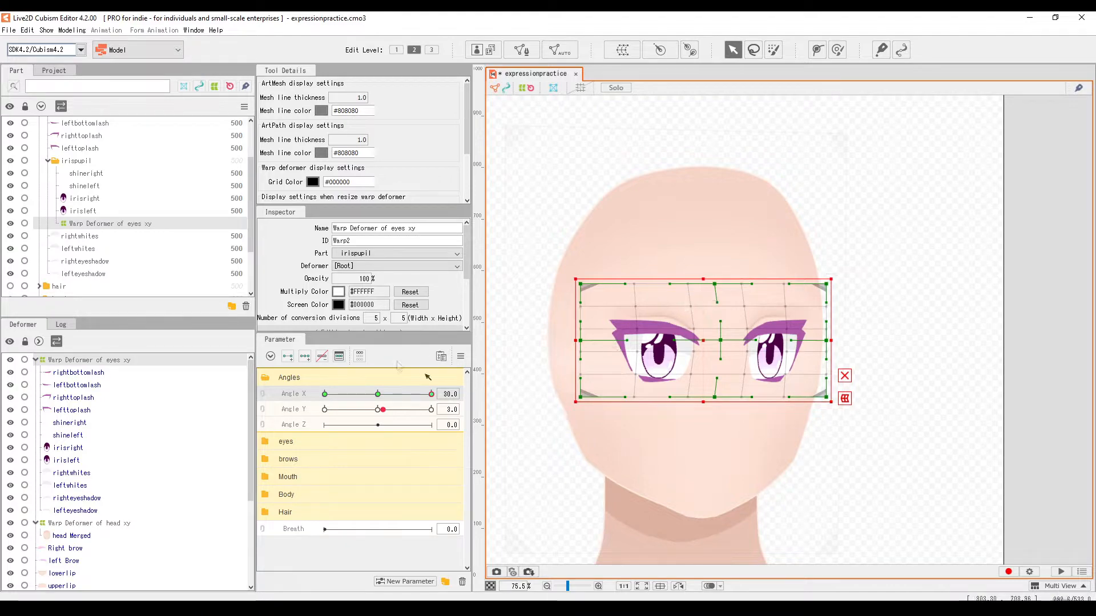
drag(702, 342, 710, 342)
drag(379, 395, 450, 394)
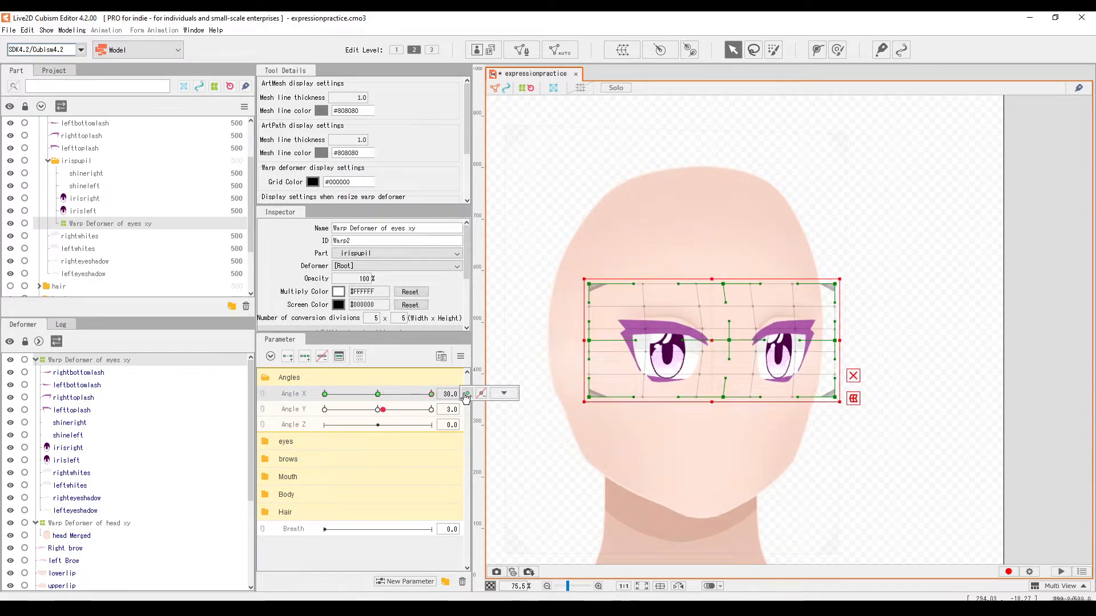
Apply Reflect Motion to copy the eyes deformer's Angle X 30 shape to the opposite side
right_click(467, 398)
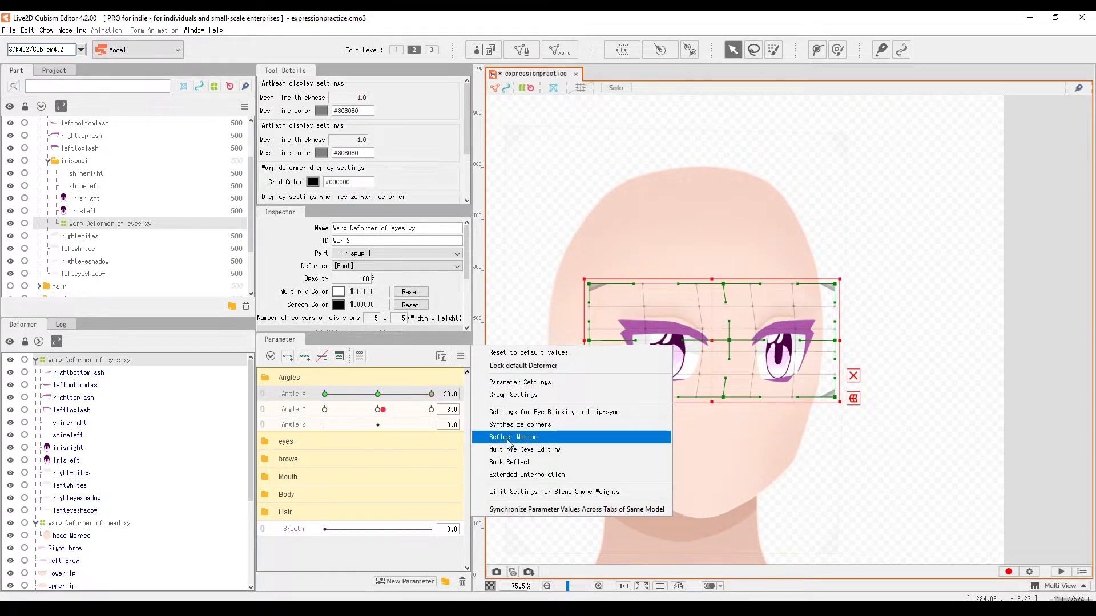
click(543, 436)
click(526, 431)
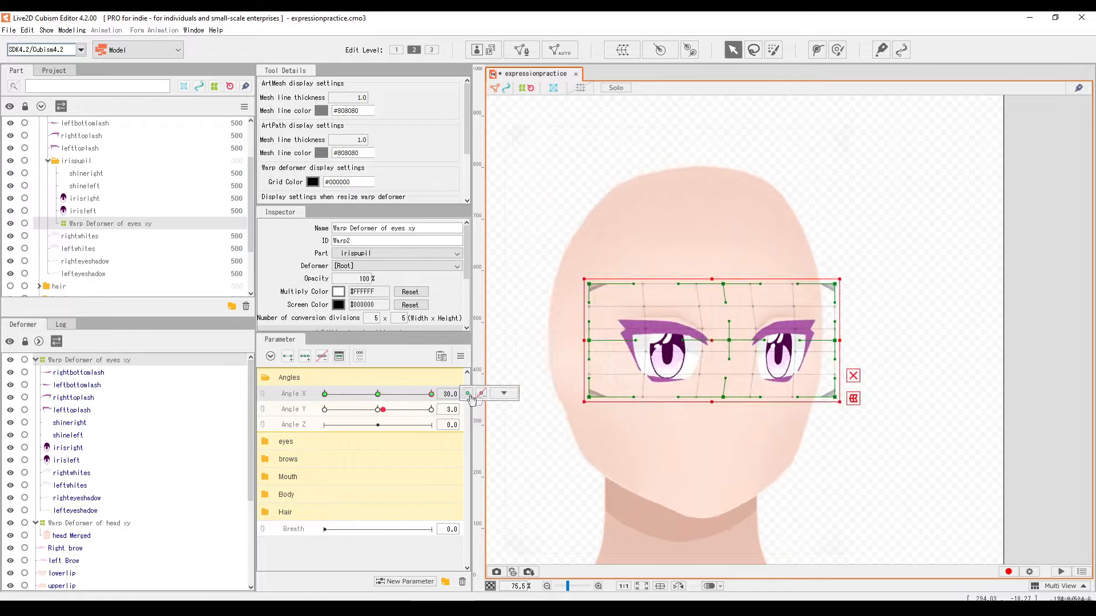
mouse_move(481, 401)
mouse_down()
mouse_move(553, 385)
mouse_move(379, 425)
mouse_move(491, 410)
mouse_up()
Add three Angle Y keys to the eyes deformer, then raise it and pull its upper corners inward at Angle Y 30
click(292, 410)
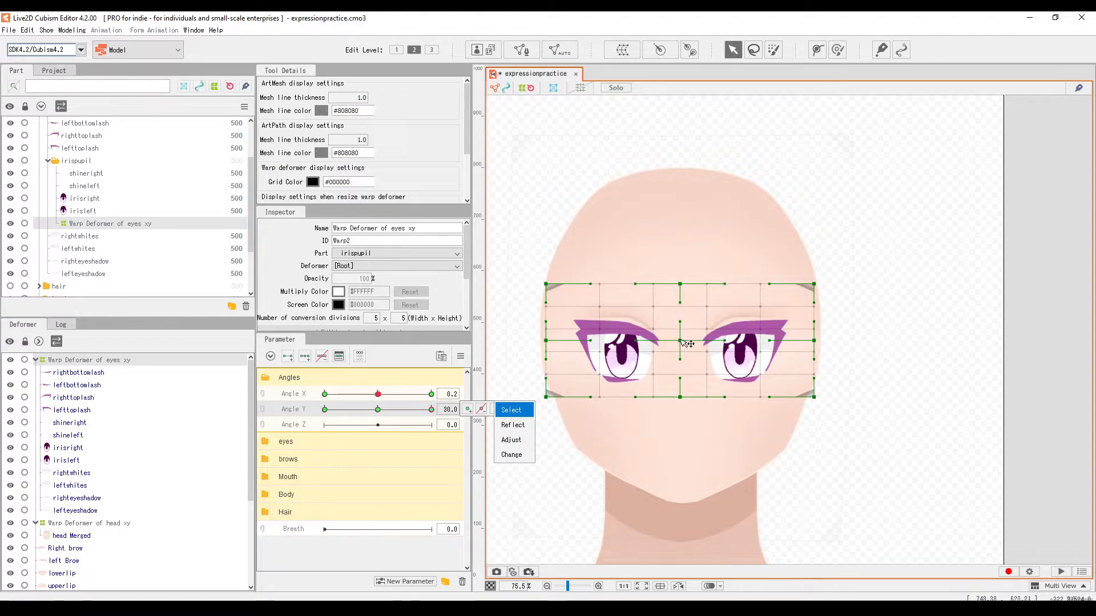
drag(685, 340, 678, 312)
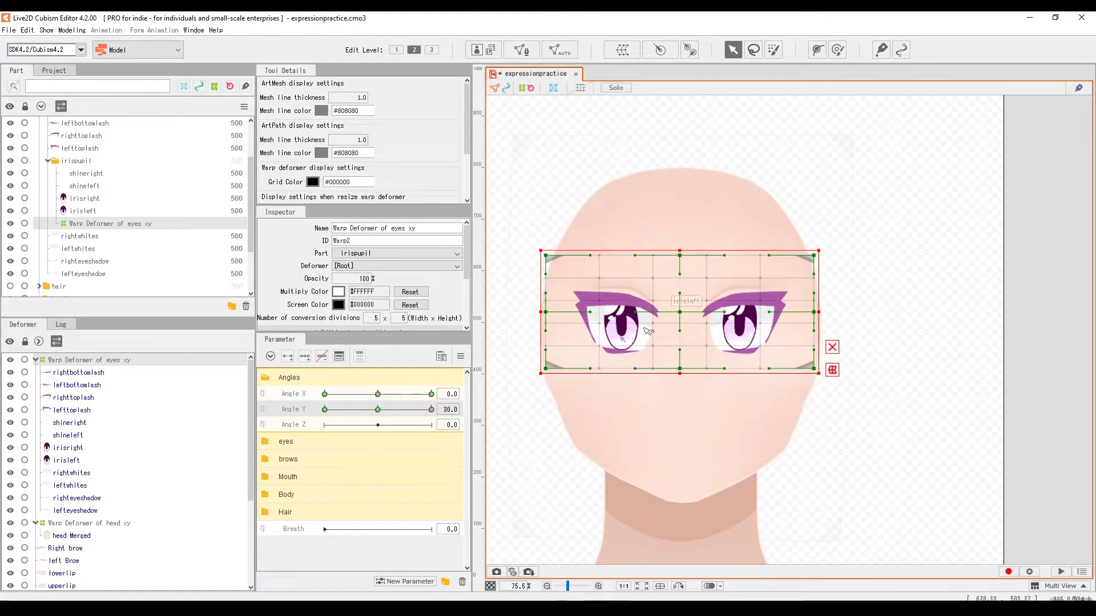
drag(545, 255, 550, 256)
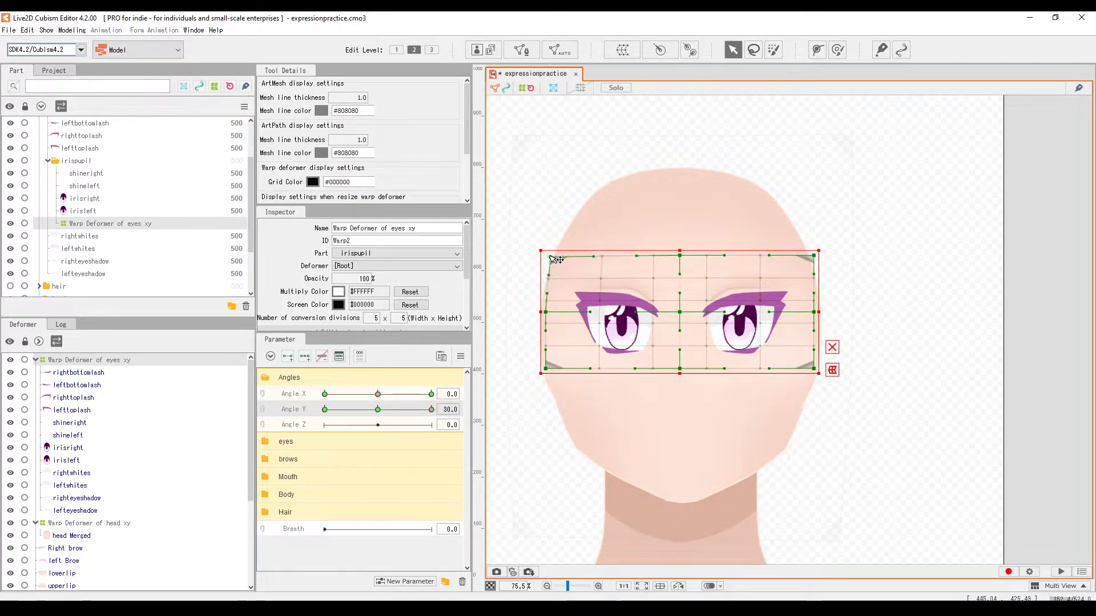
drag(810, 257, 807, 261)
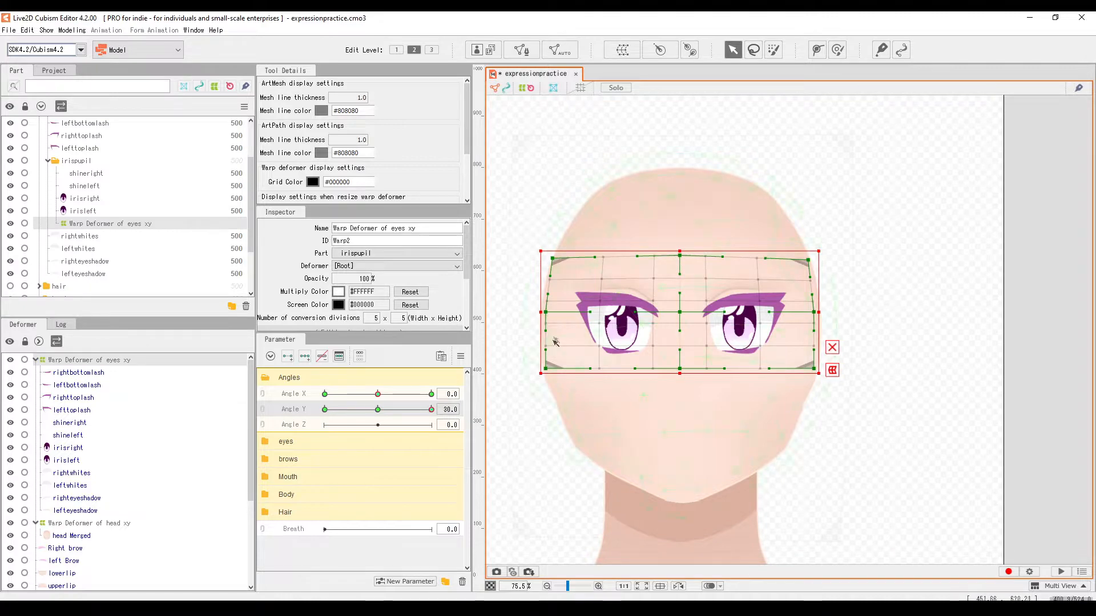
drag(557, 260, 560, 261)
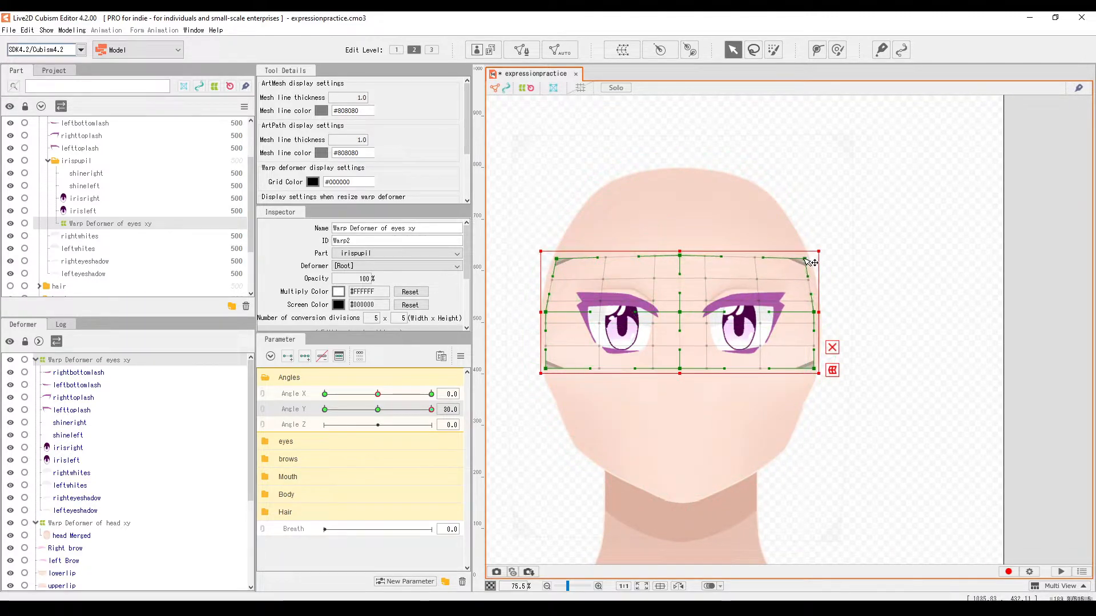
Shift the eyes deformer down at Angle Y -30 and preview the vertical movement
drag(406, 411, 302, 427)
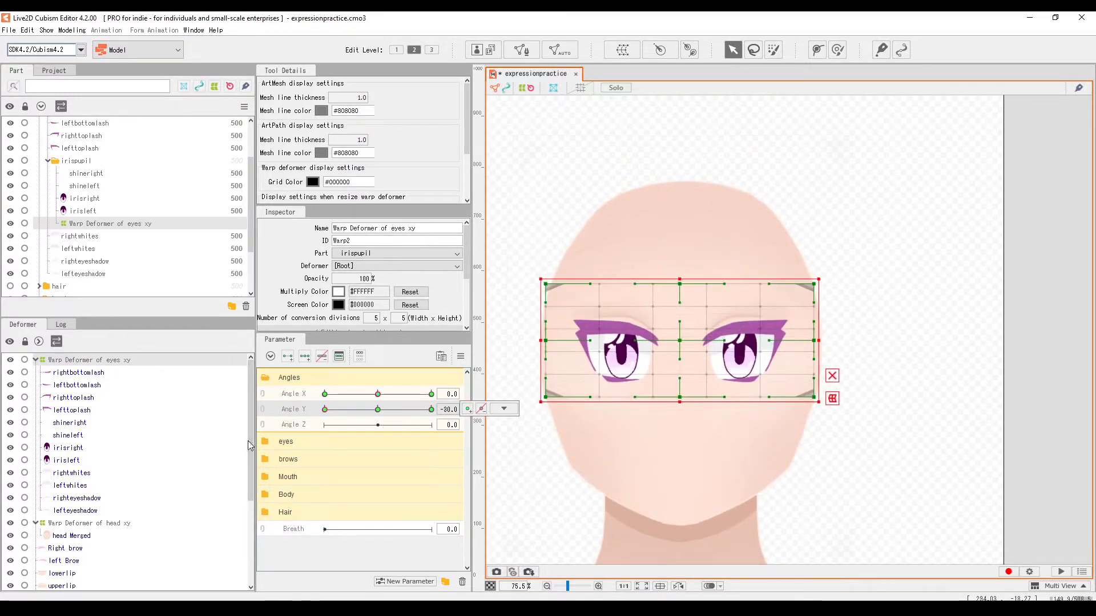
drag(679, 340, 678, 373)
drag(326, 411, 379, 432)
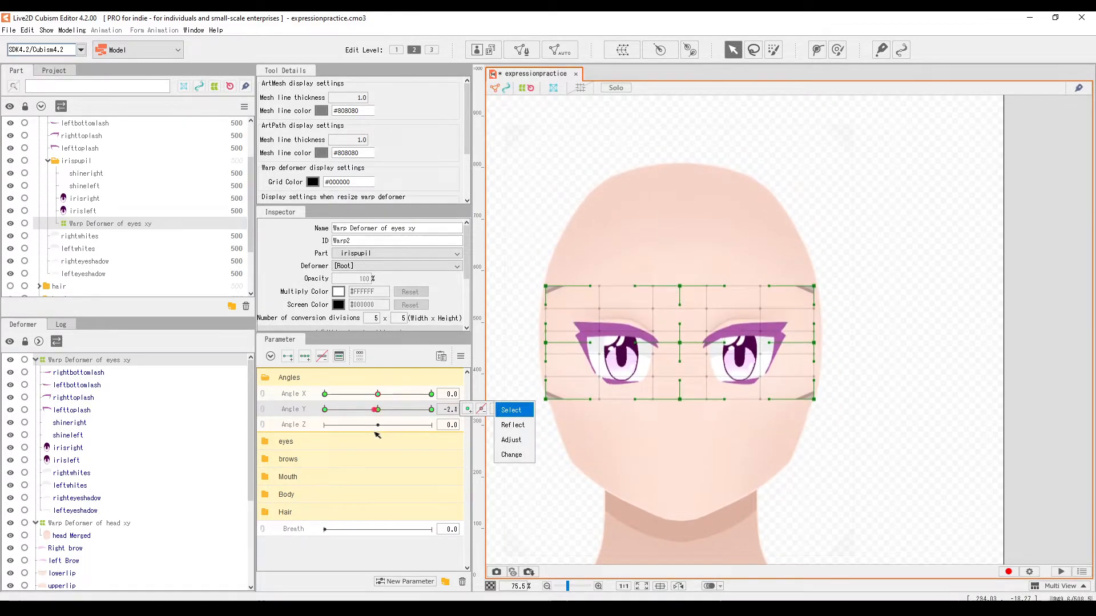
Link Angle X with Angle Y, synthesize the corners for the eyes deformer, and test the combined movement
click(263, 400)
click(461, 356)
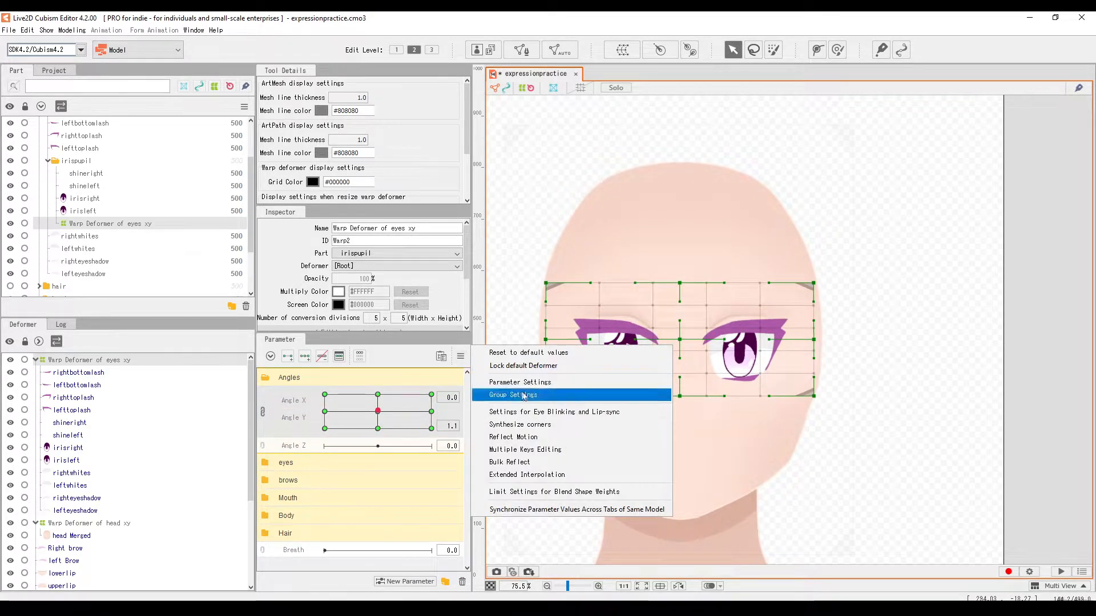
click(520, 424)
click(525, 428)
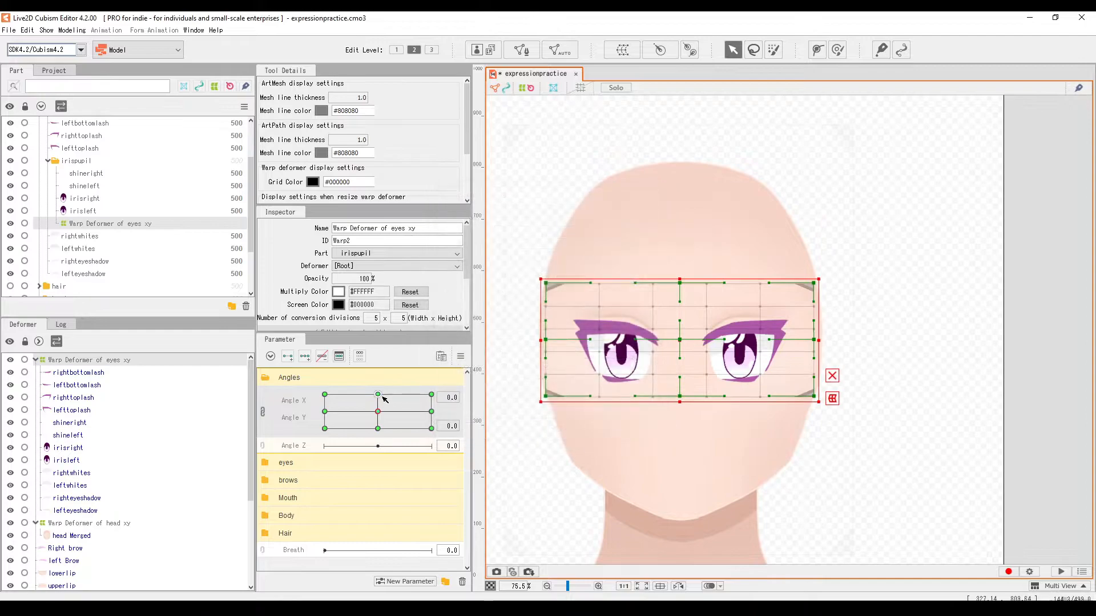
mouse_move(384, 399)
mouse_down()
mouse_move(308, 386)
mouse_move(425, 374)
mouse_move(232, 472)
mouse_move(210, 436)
mouse_move(208, 391)
mouse_move(217, 455)
mouse_move(412, 413)
mouse_move(396, 376)
mouse_move(379, 466)
mouse_move(262, 431)
mouse_move(353, 402)
mouse_move(380, 413)
mouse_up()
Show the nose folder and create a parent warp deformer named "Warp Deformer of nose xy" for its line and color parts
click(48, 162)
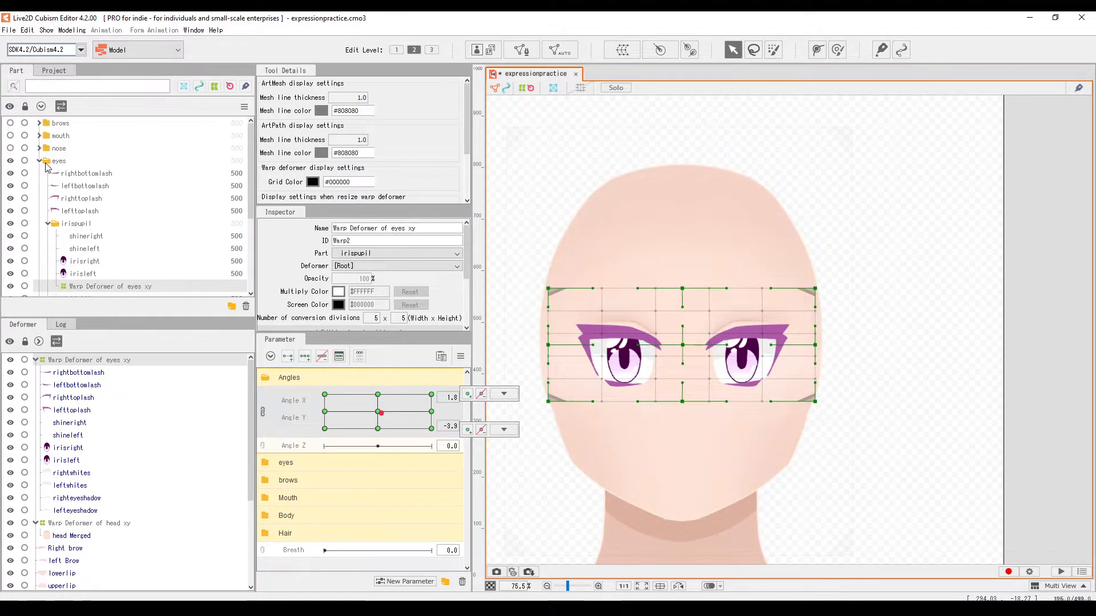
click(40, 161)
click(40, 148)
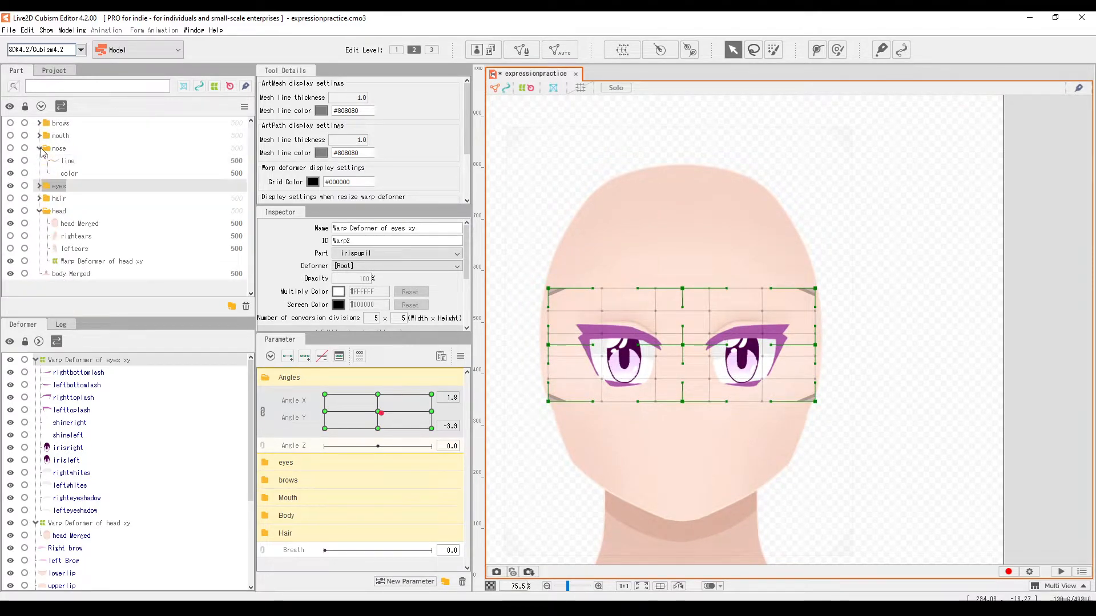
click(10, 148)
click(67, 161)
shift+click(68, 173)
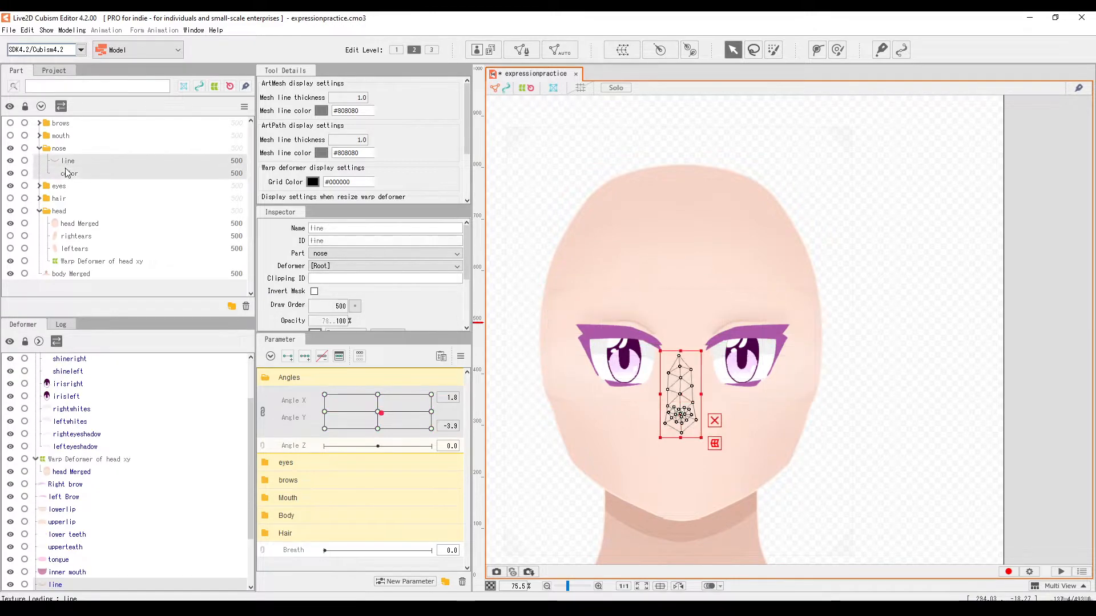
click(640, 50)
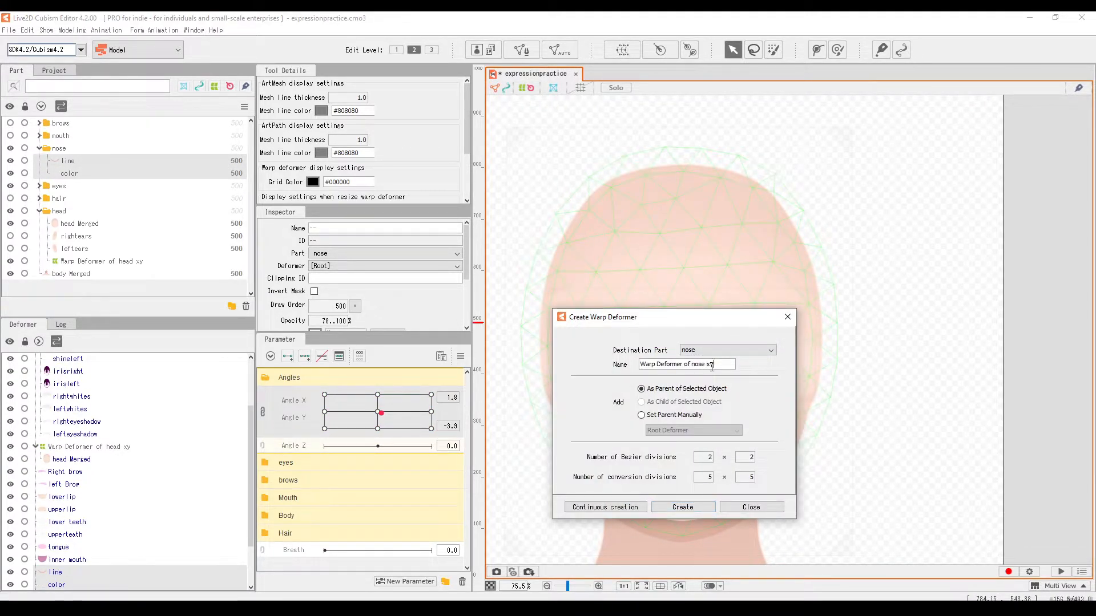
click(683, 507)
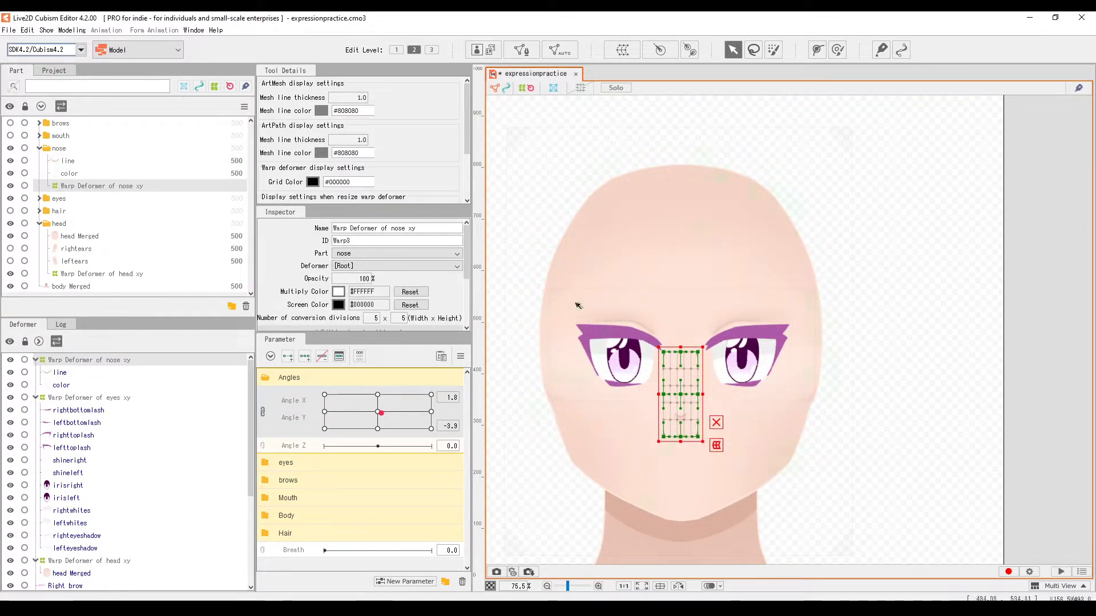
Unlink Angle X and Angle Y, add three Angle X keys to the nose deformer, then shift it right and bend its centre at 30
scroll(675, 382, up, 3)
scroll(676, 385, down, 3)
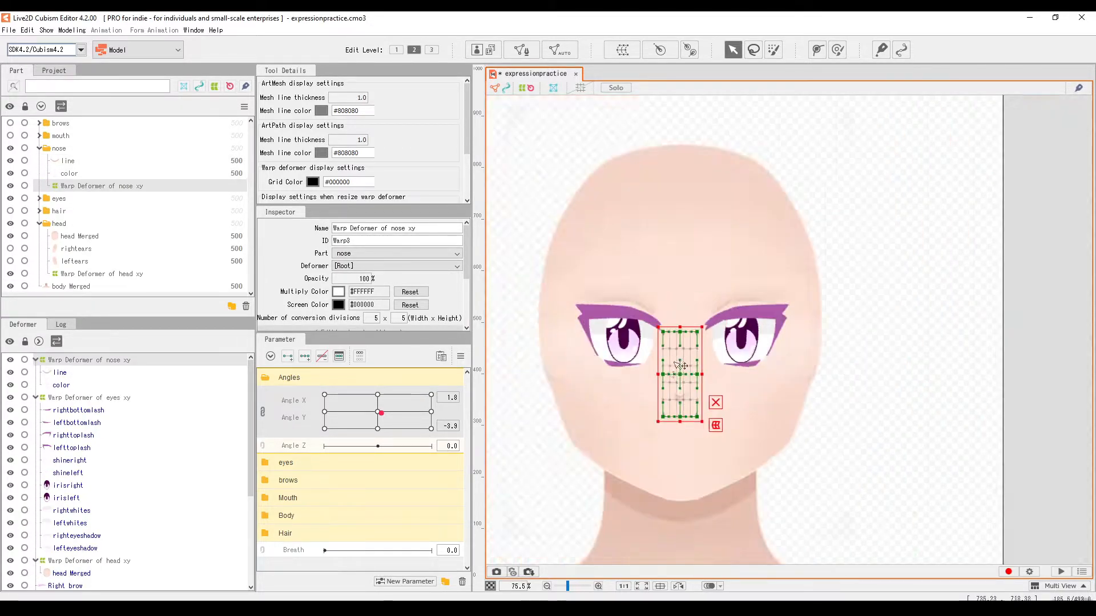
scroll(678, 386, up, 3)
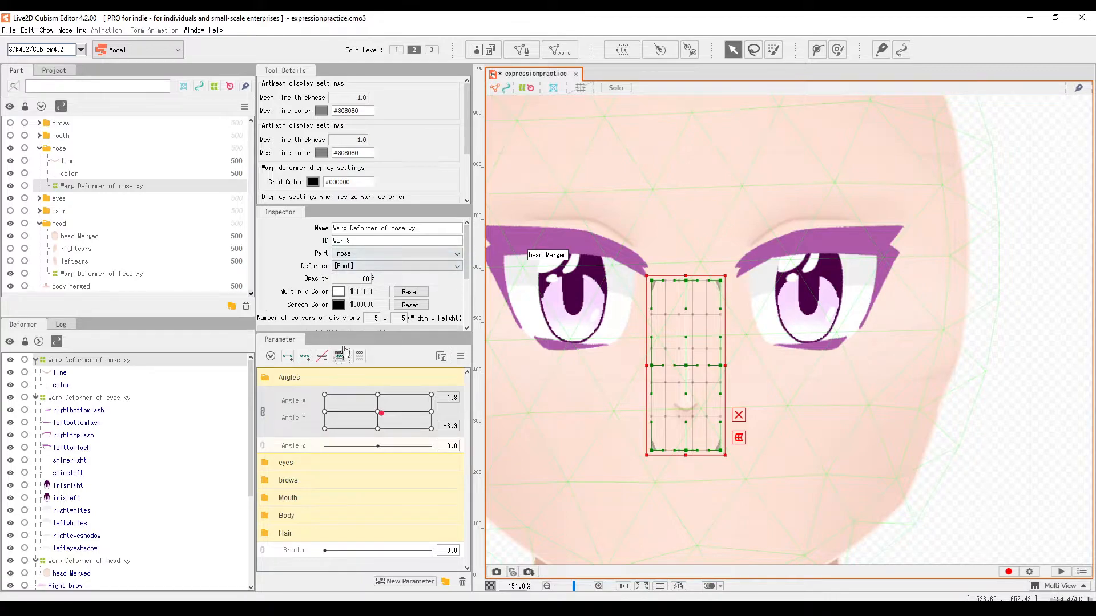
click(264, 412)
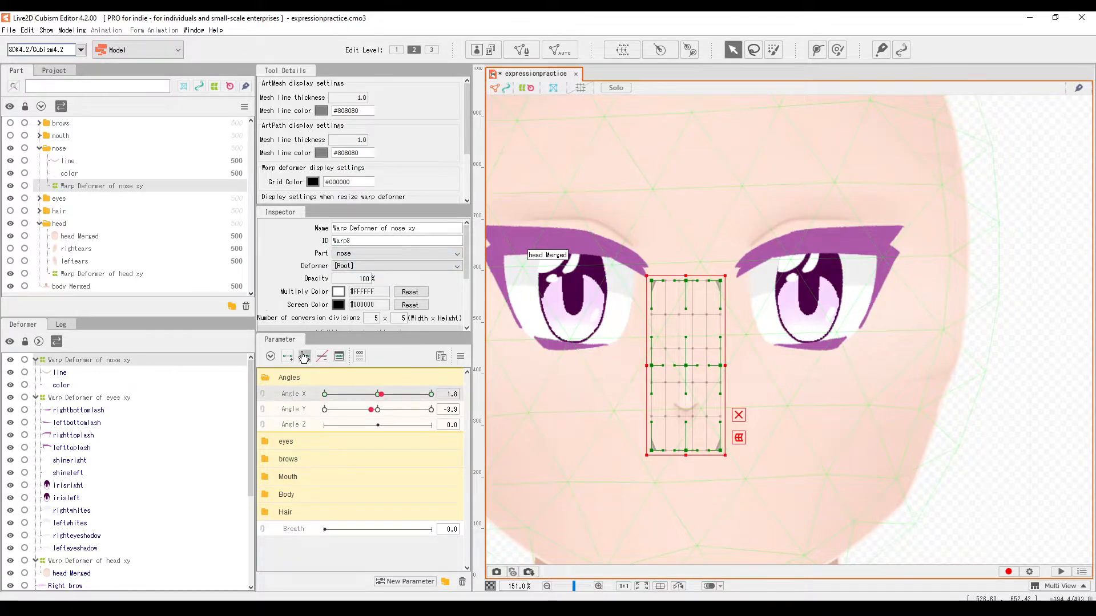
click(431, 394)
drag(684, 377, 789, 366)
click(833, 415)
drag(780, 450, 792, 450)
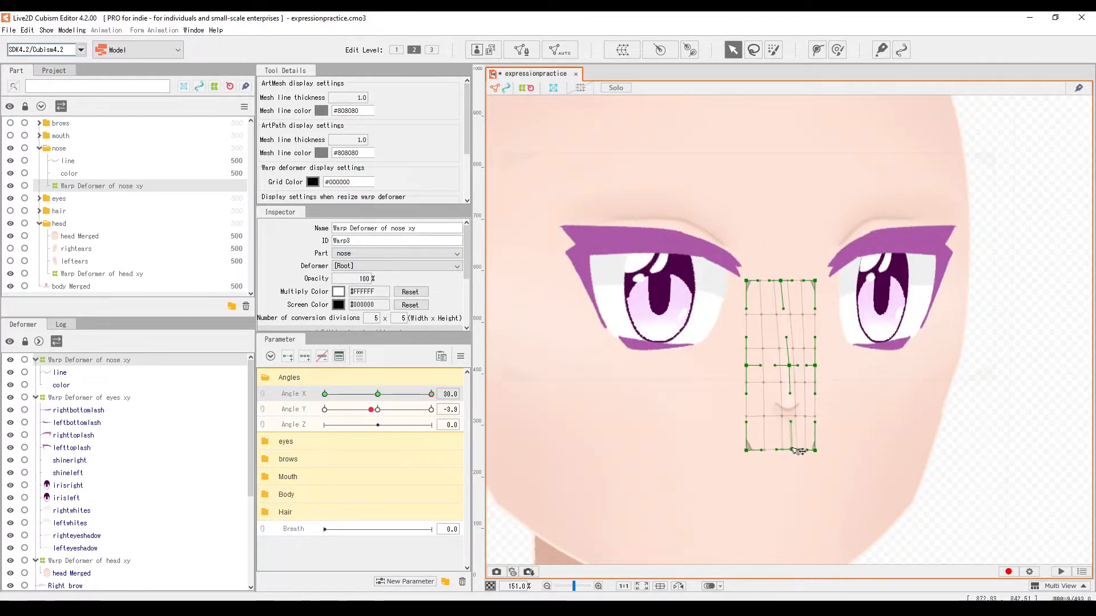
Reflect the nose deformer's Angle X 30 motion to the opposite side and preview the turn
click(459, 356)
click(522, 429)
scroll(687, 388, down, 3)
drag(431, 394, 361, 394)
Add three Angle Y keys to the nose deformer and reset all parameters to their default values
click(293, 409)
click(305, 356)
click(460, 357)
click(391, 356)
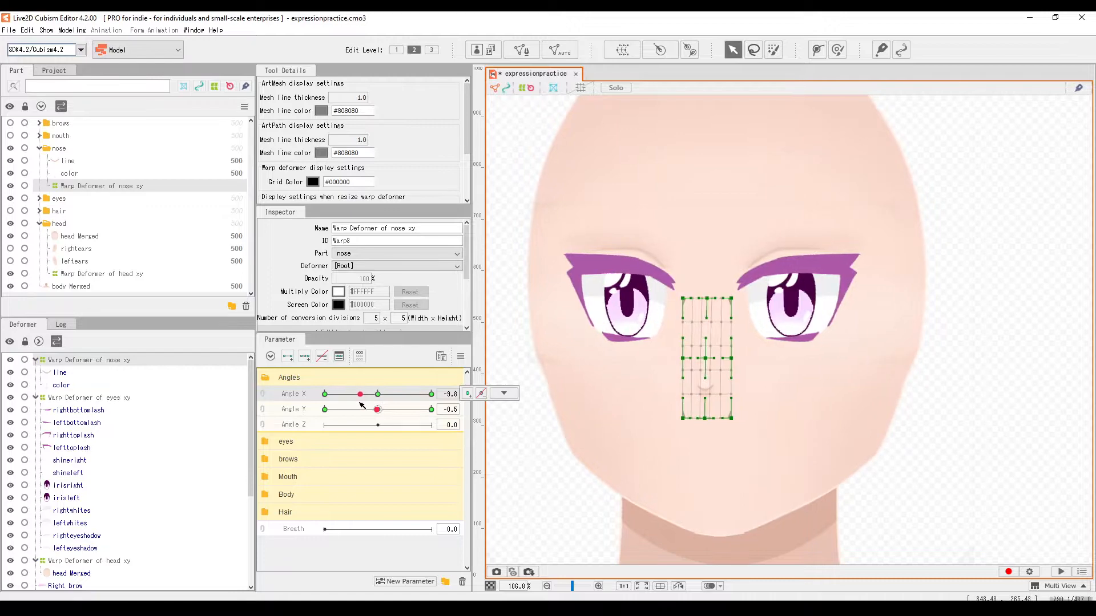
click(459, 358)
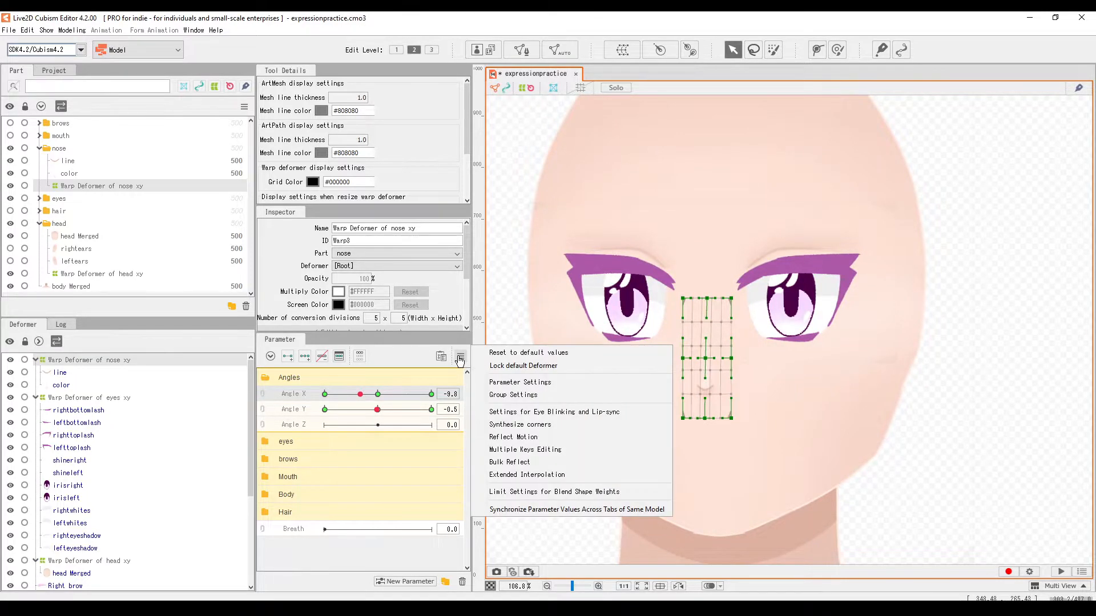
click(505, 354)
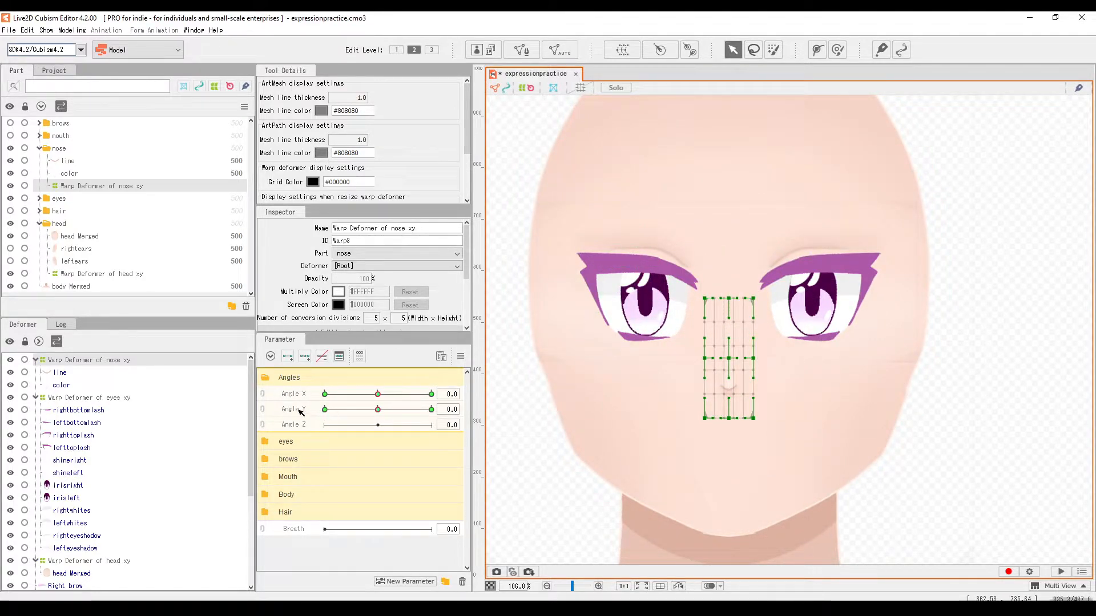
At Angle Y 30, move the nose warp deformer up, then narrow its top edge and flare its lower edge
drag(377, 410, 432, 410)
click(82, 186)
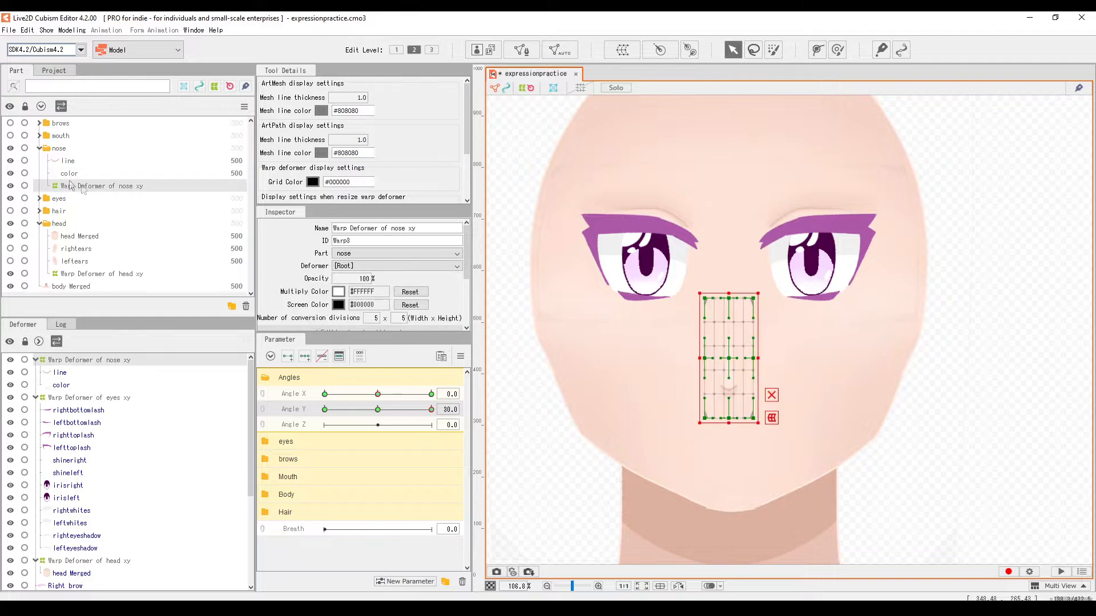
drag(726, 371, 725, 311)
mouse_move(431, 409)
mouse_down()
mouse_move(387, 420)
mouse_move(434, 411)
mouse_up()
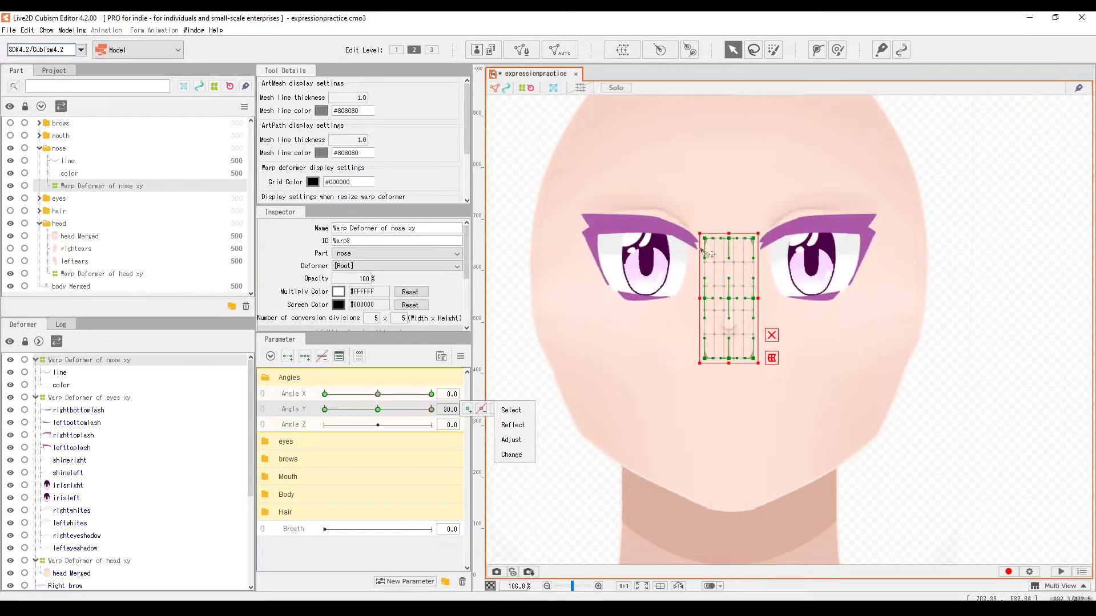
drag(704, 238, 749, 239)
drag(704, 298, 710, 298)
drag(704, 357, 692, 359)
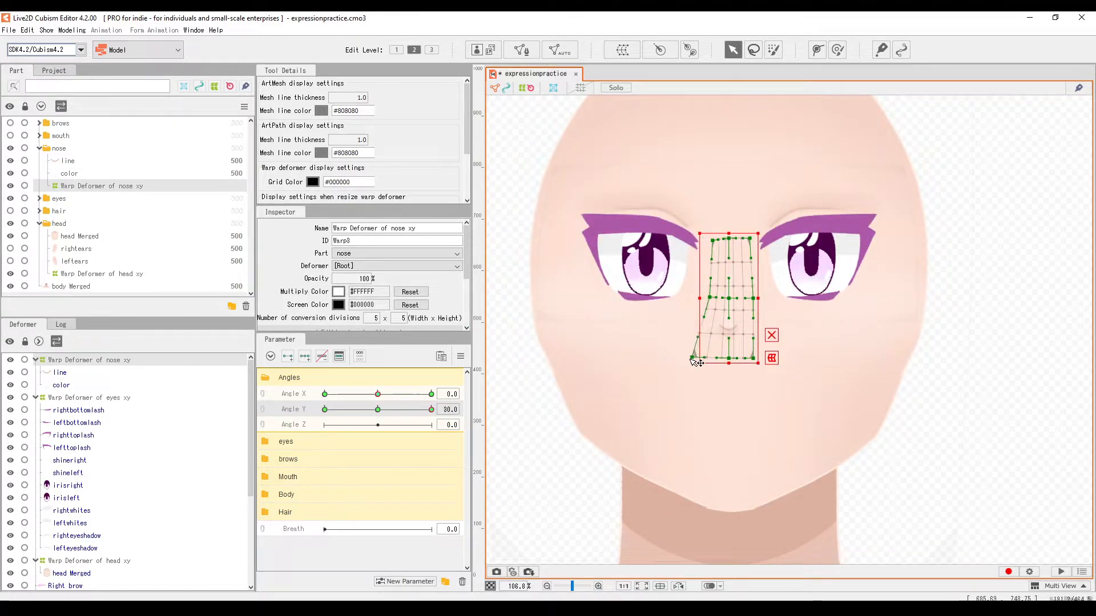
At Angle Y -30, move the nose warp deformer downward to follow the lowered face
drag(431, 409, 281, 432)
scroll(634, 379, down, 4)
click(588, 371)
click(89, 360)
scroll(685, 376, up, 4)
drag(685, 376, 685, 430)
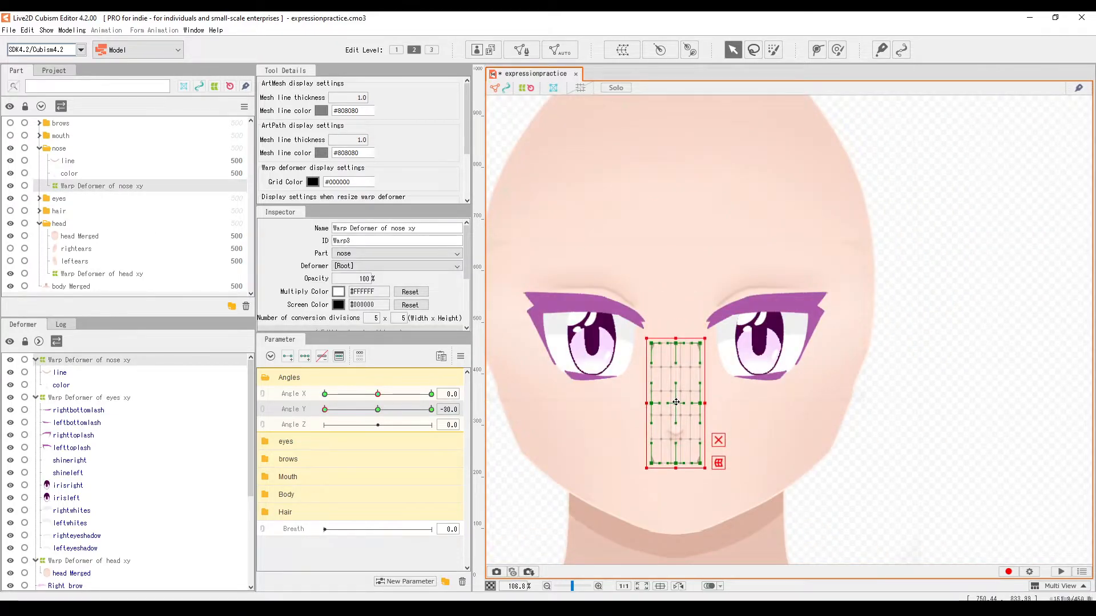
Link Angle X and Angle Y and automatically generate the nose deformer's diagonal corner shapes
drag(324, 410, 373, 413)
click(263, 402)
click(461, 356)
click(530, 424)
scroll(633, 319, down, 2)
click(502, 166)
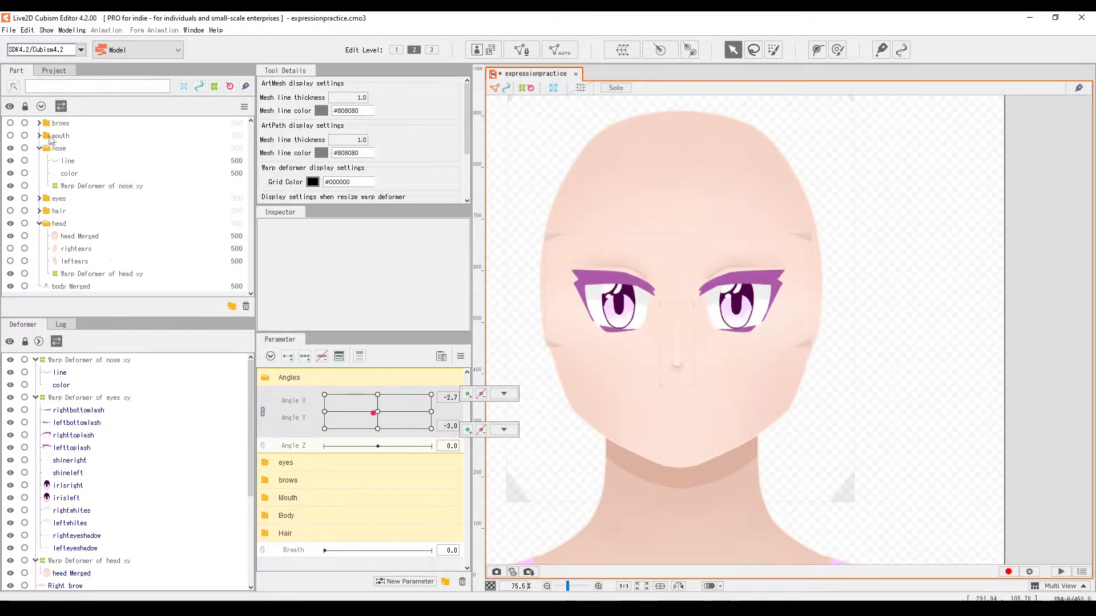
Create a parent warp deformer named "Warp Deformer of brows xy" for the right and left brows
click(39, 123)
click(74, 136)
ctrl+click(75, 148)
click(623, 49)
click(682, 508)
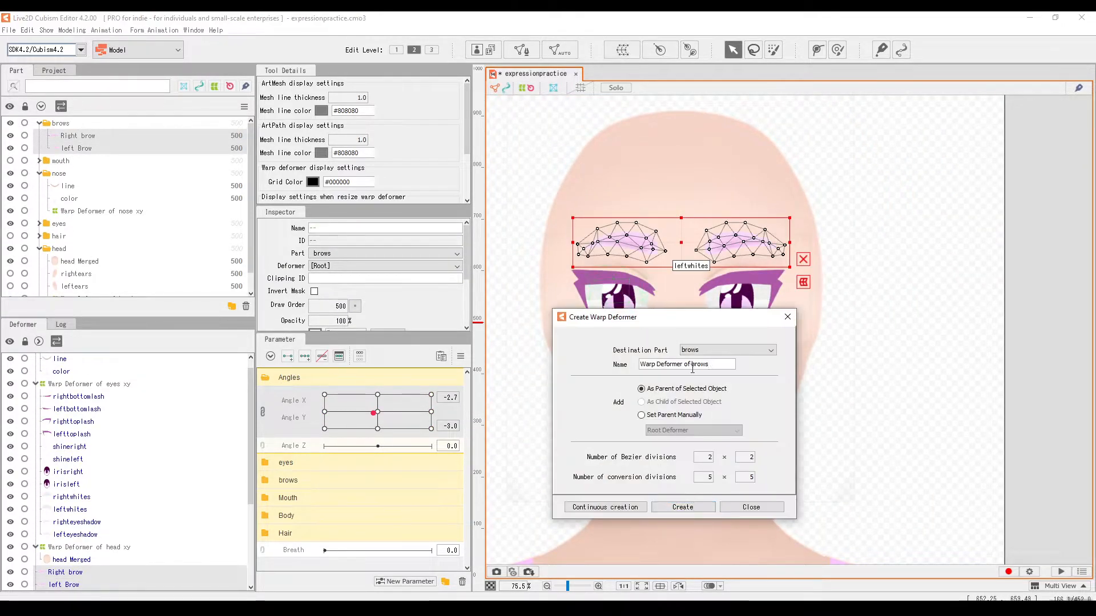
Unlink Angle X and Angle Y, add three Angle X keys to the brows deformer, then shift it right and adjust its far side at 30
click(262, 412)
click(293, 394)
click(305, 356)
drag(373, 394, 432, 394)
drag(582, 342, 569, 359)
drag(669, 260, 718, 260)
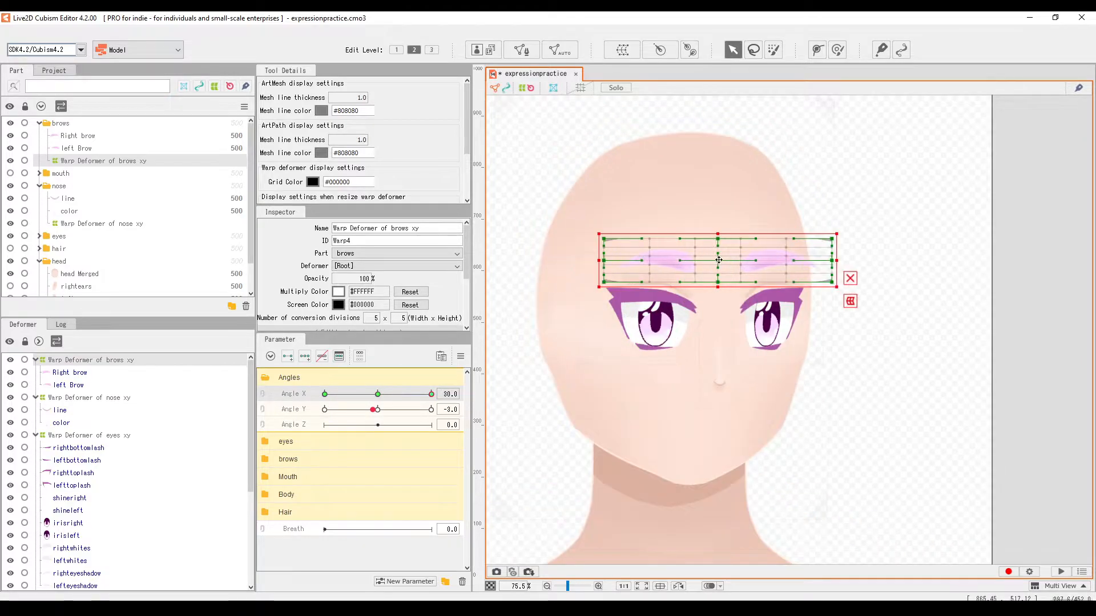
scroll(756, 265, down, 2)
drag(827, 229, 737, 290)
scroll(734, 257, up, 2)
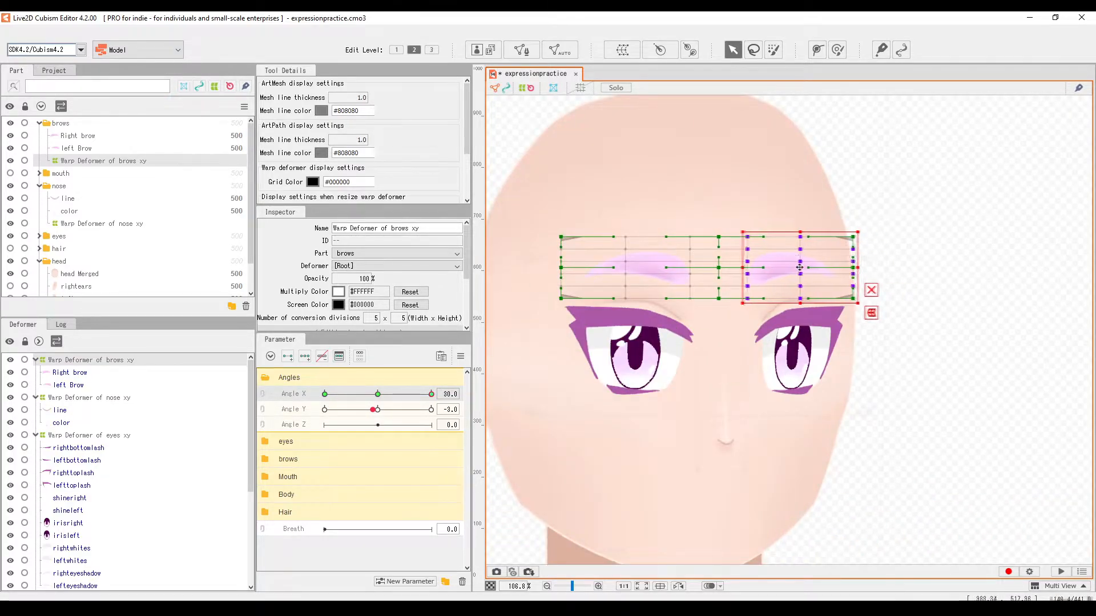
drag(800, 267, 804, 267)
Reflect the brows deformer's Angle X motion to the opposite side and add three Angle Y keys to it
drag(432, 394, 325, 394)
drag(325, 394, 431, 410)
click(460, 356)
click(498, 420)
click(293, 409)
click(305, 356)
At Angle Y 30, move the brows deformer up and narrow its top edge
drag(679, 341, 697, 367)
click(67, 161)
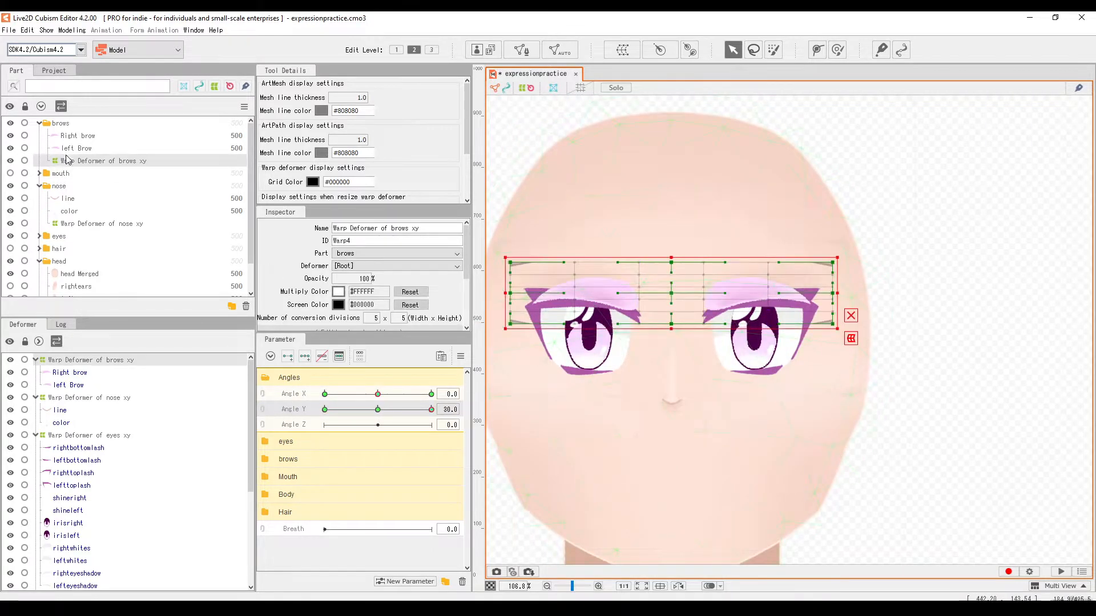
drag(687, 257, 686, 222)
drag(510, 227, 516, 259)
At Angle Y -30, move the brows deformer down toward the eyes
drag(431, 410, 324, 410)
scroll(696, 274, down, 3)
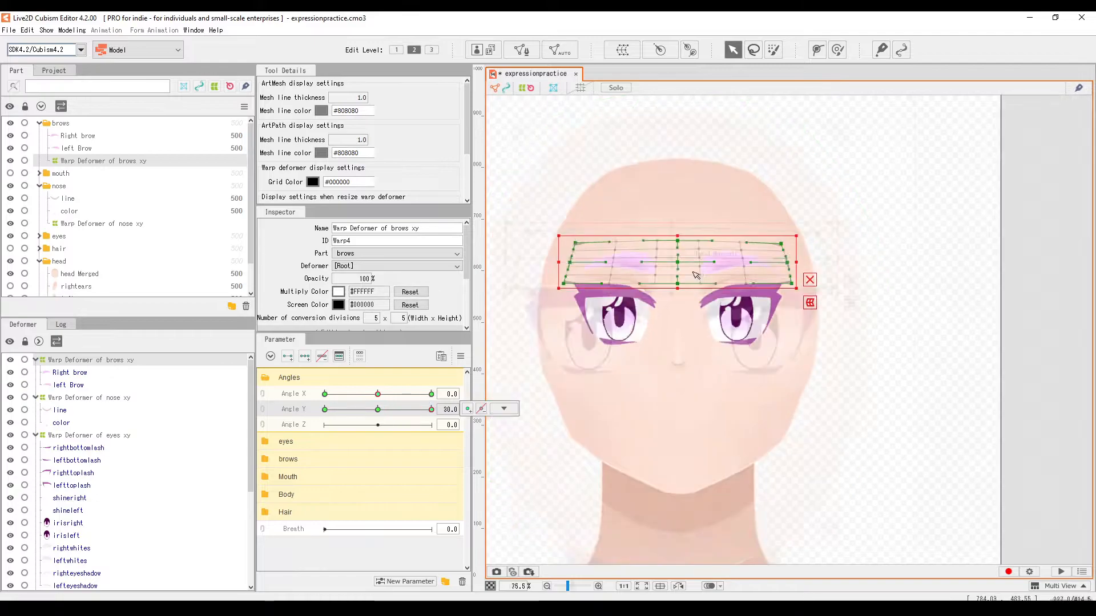
scroll(697, 273, up, 3)
drag(725, 258, 724, 312)
Link Angle X and Angle Y, automatically generate the brows deformer's diagonal corner shapes, and preview the head movement
click(263, 395)
click(460, 356)
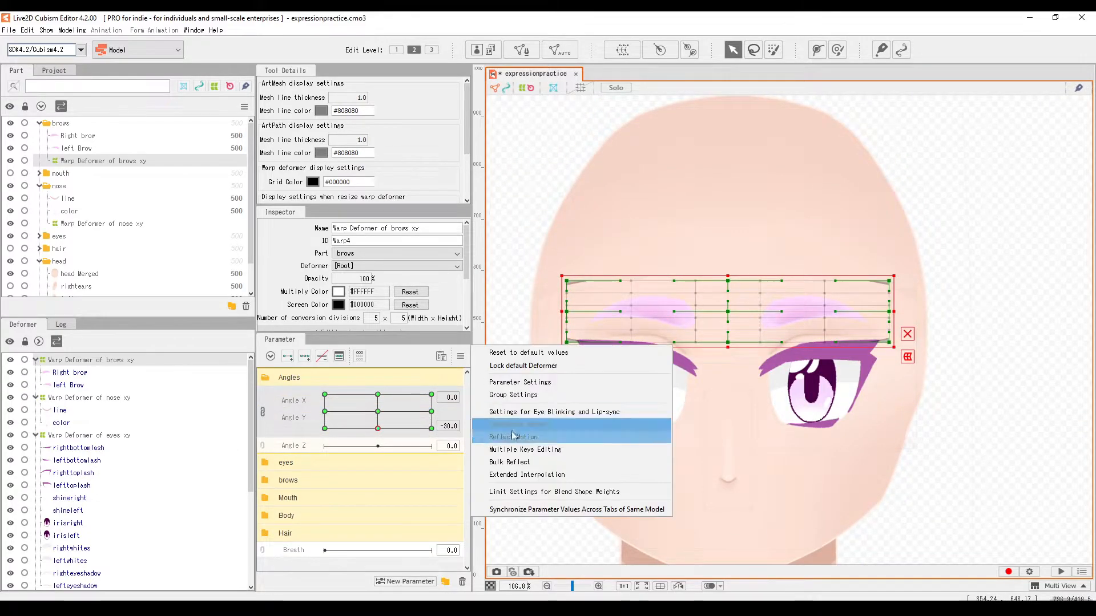
click(511, 435)
click(593, 422)
scroll(635, 285, down, 5)
scroll(636, 284, up, 3)
mouse_move(378, 428)
mouse_down()
mouse_move(296, 498)
mouse_move(325, 394)
mouse_move(404, 418)
mouse_move(323, 396)
mouse_move(374, 394)
mouse_up()
Show the mouth folder and create a parent warp deformer named "Warp Deformer of mouth xy" for all its lip, teeth, tongue and inner mouth parts
click(11, 173)
click(39, 173)
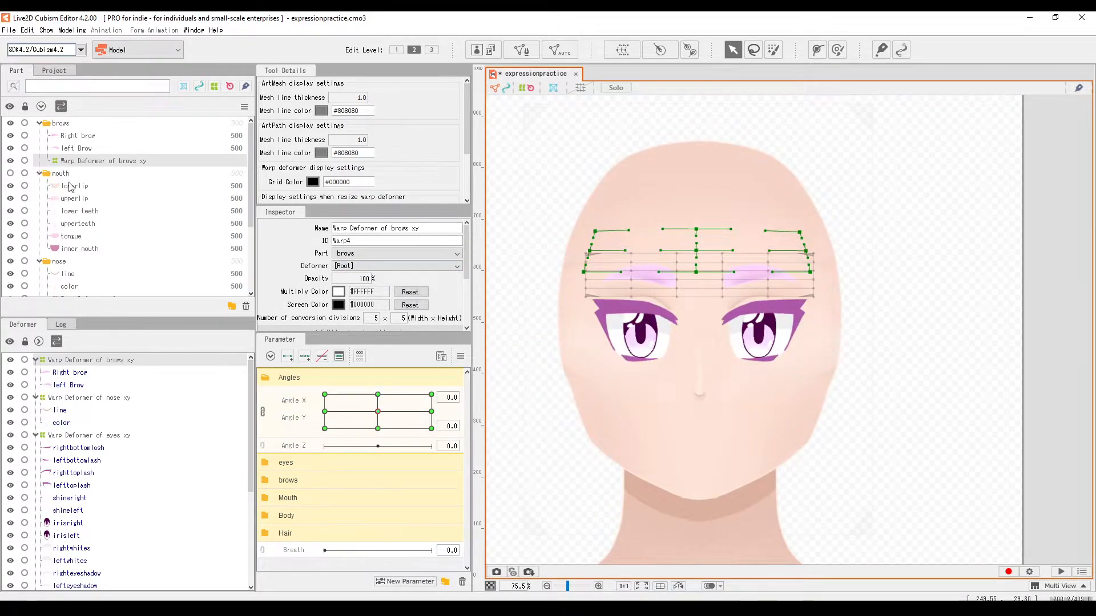
click(74, 186)
scroll(723, 461, up, 2)
shift+click(79, 248)
click(622, 49)
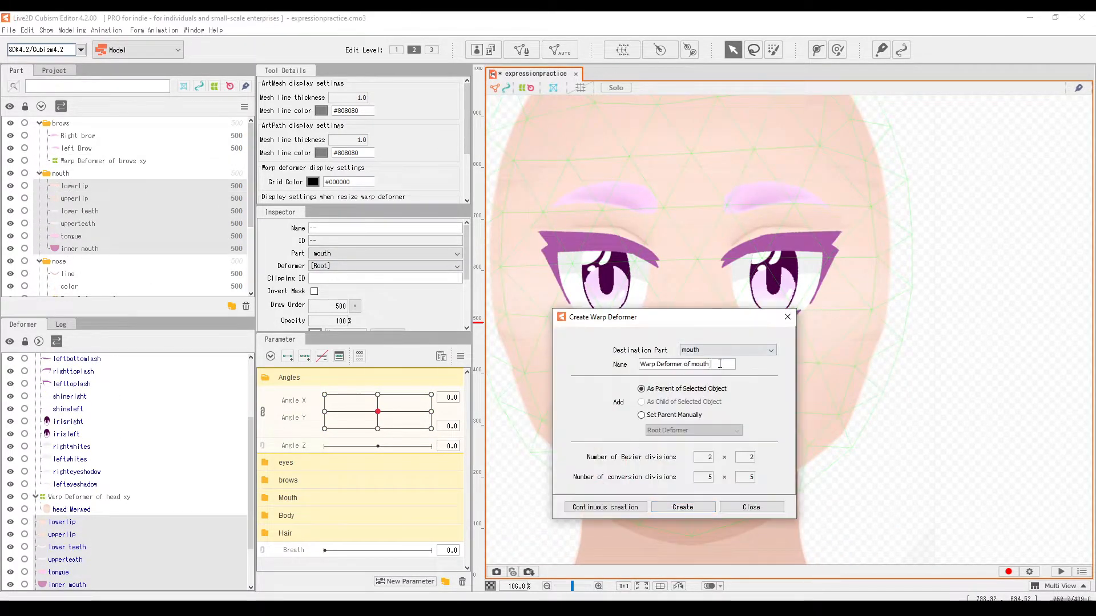
text(xy)
click(692, 508)
Unlink Angle X and Angle Y, add three Angle X keys to the mouth deformer, then shift it right and compress its far side at 30
click(262, 412)
click(294, 394)
click(305, 356)
click(431, 394)
drag(687, 428, 755, 428)
drag(934, 311, 759, 548)
drag(827, 428, 813, 428)
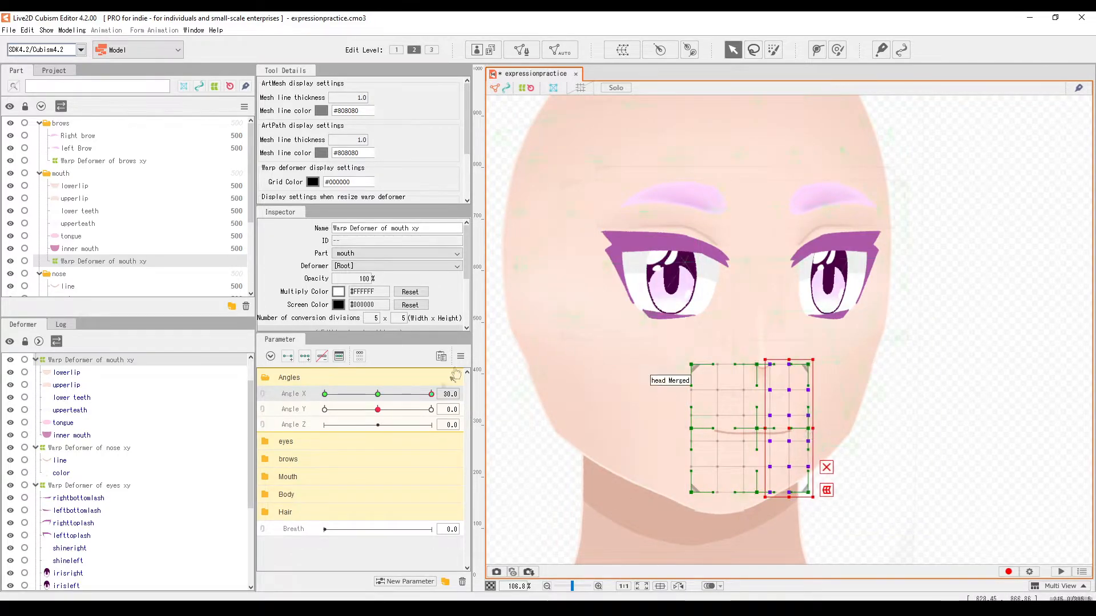
Reflect the mouth deformer's Angle X motion to the opposite side and add three Angle Y keys to it
click(461, 356)
click(514, 428)
mouse_move(431, 394)
mouse_down()
mouse_move(267, 399)
mouse_move(377, 430)
mouse_move(439, 413)
mouse_up()
click(294, 410)
click(305, 356)
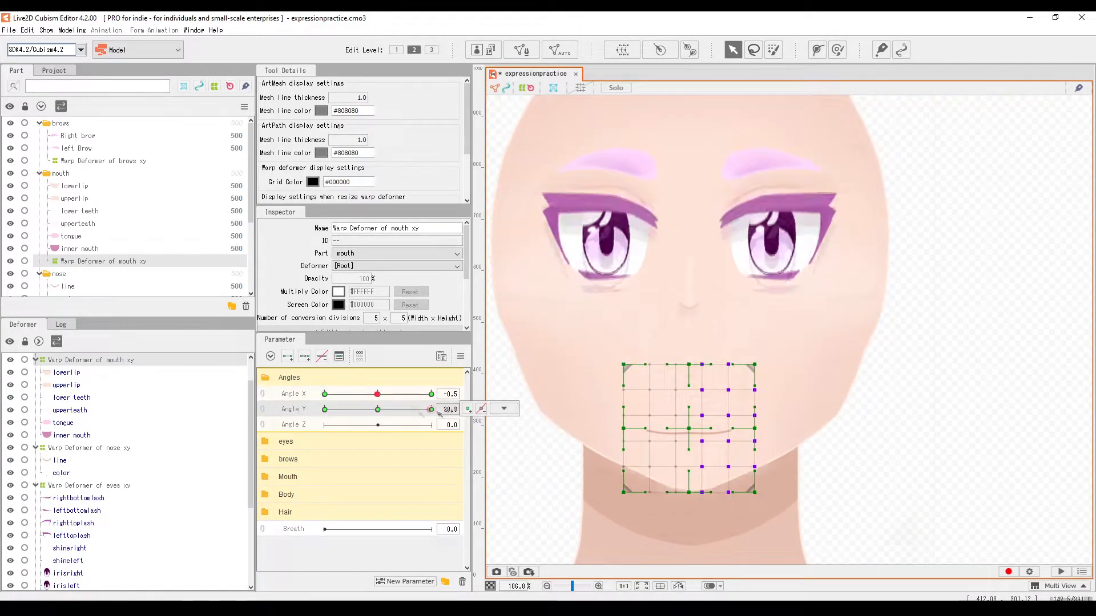
With Angle X at 0, raise the mouth deformer at Angle Y 30 and lower it at Angle Y -30
click(377, 394)
click(693, 416)
drag(691, 419, 691, 371)
drag(431, 410, 321, 424)
scroll(730, 445, up, 3)
drag(671, 414, 671, 467)
scroll(705, 400, down, 3)
Link Angle X and Angle Y, automatically generate the mouth deformer's diagonal corner shapes, and deselect it
drag(324, 410, 431, 395)
click(262, 394)
click(461, 356)
click(514, 428)
click(529, 429)
click(723, 365)
scroll(713, 335, down, 4)
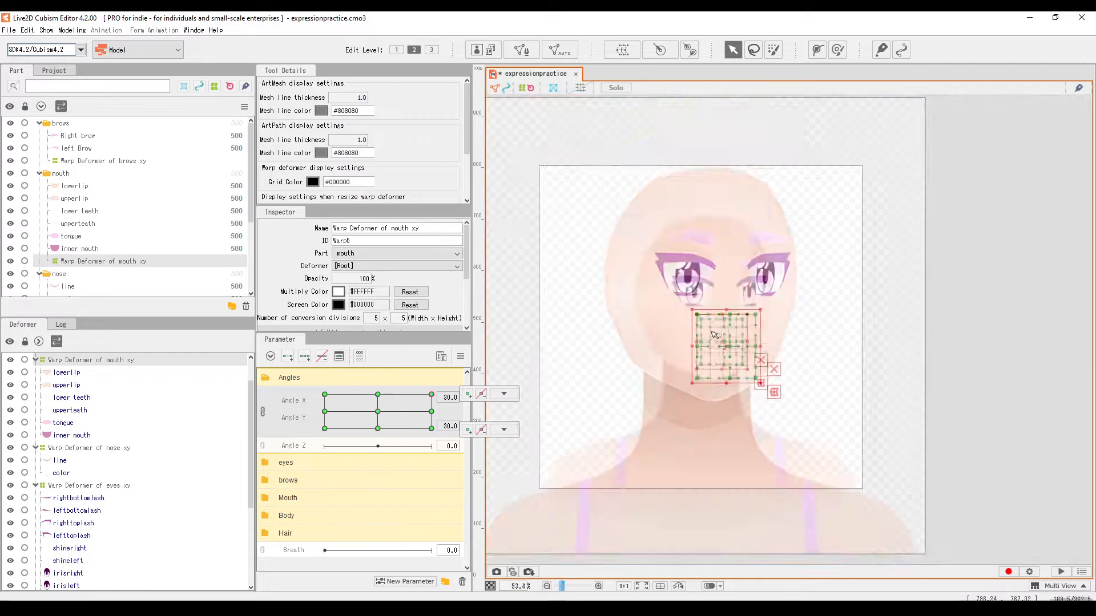
click(861, 245)
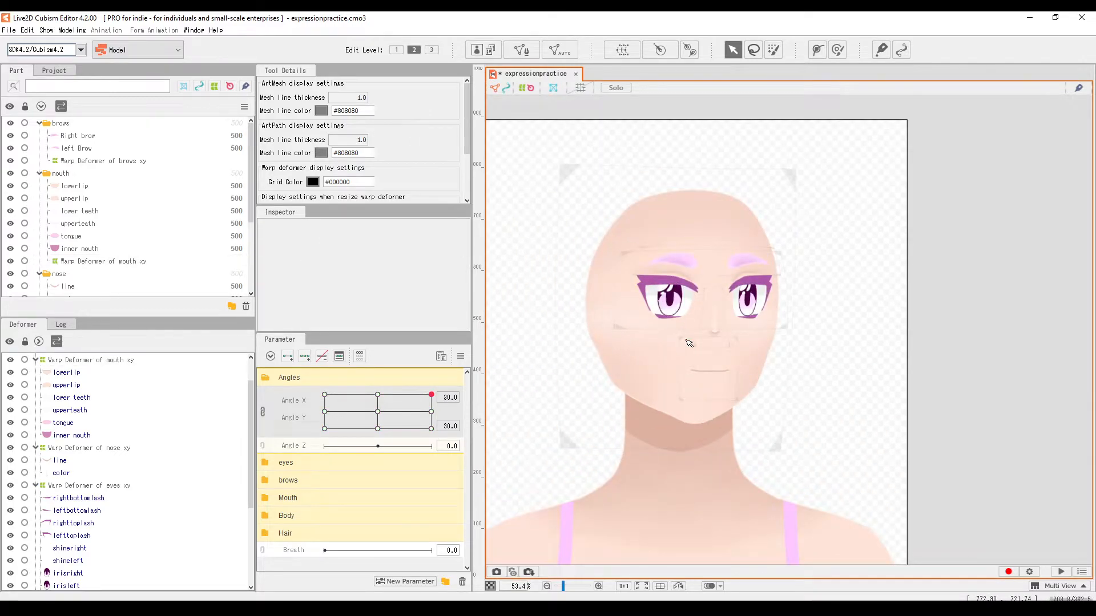
At Angle X 30 and Angle Y -30, reshape the mouth deformer's grid points near the lower far side of the chin
drag(431, 394, 522, 456)
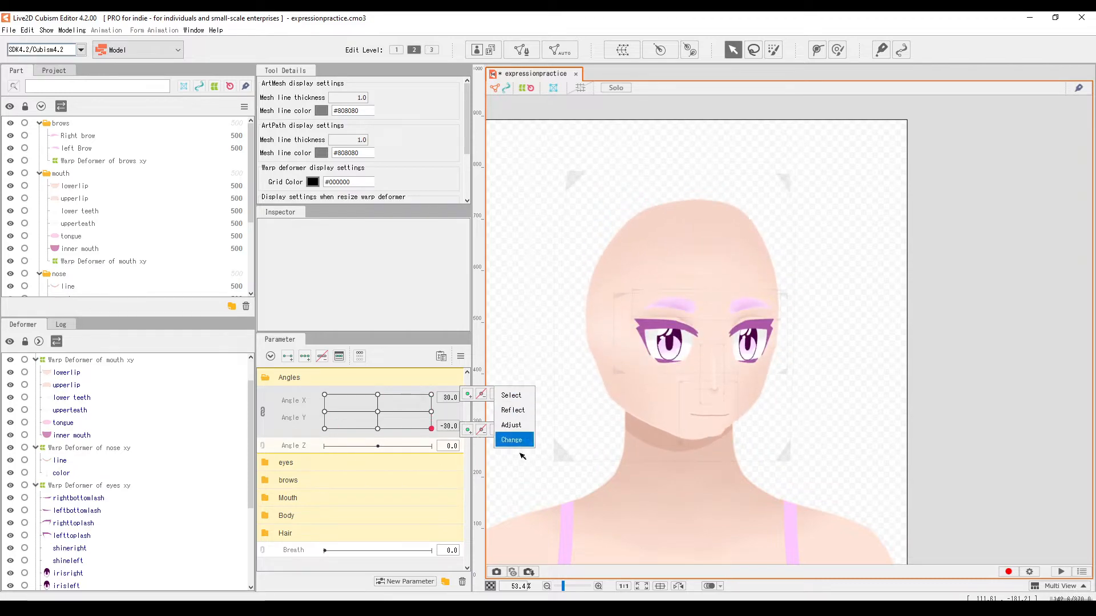
scroll(713, 438, up, 5)
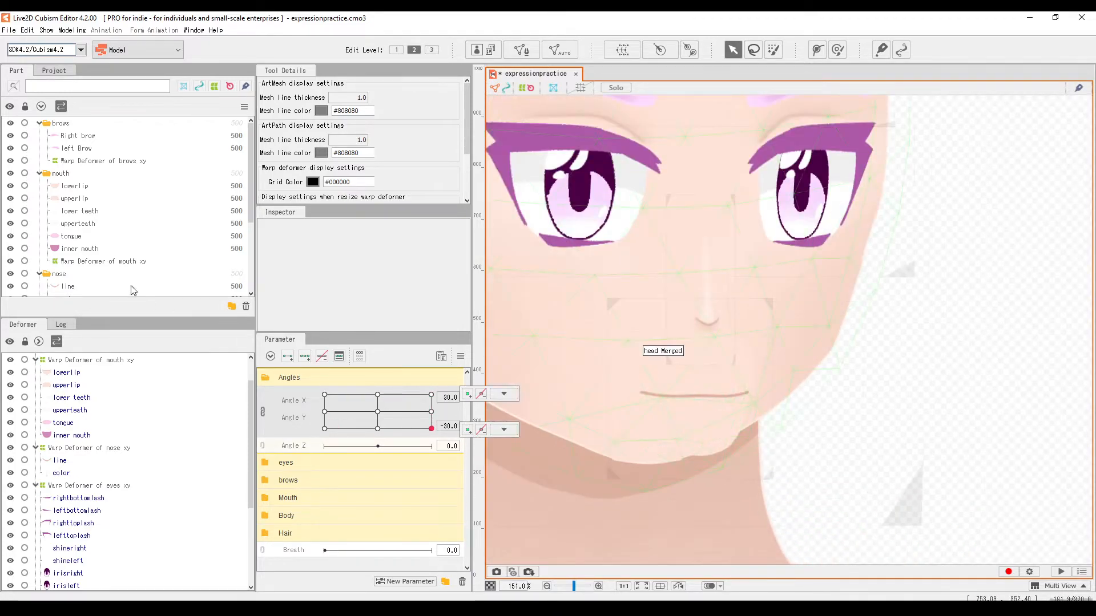
click(108, 261)
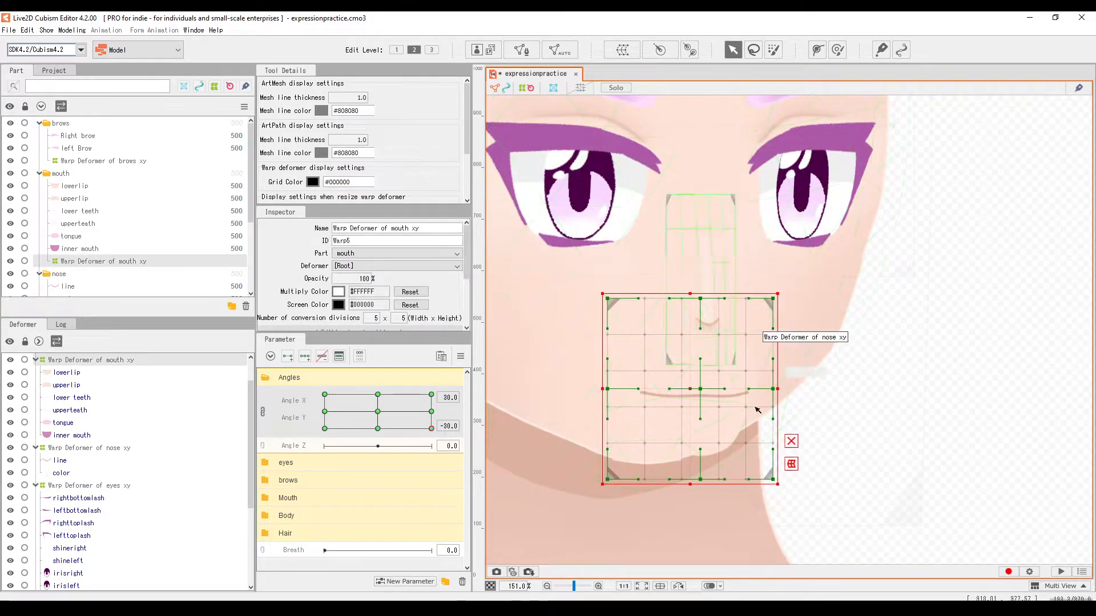
scroll(717, 442, up, 2)
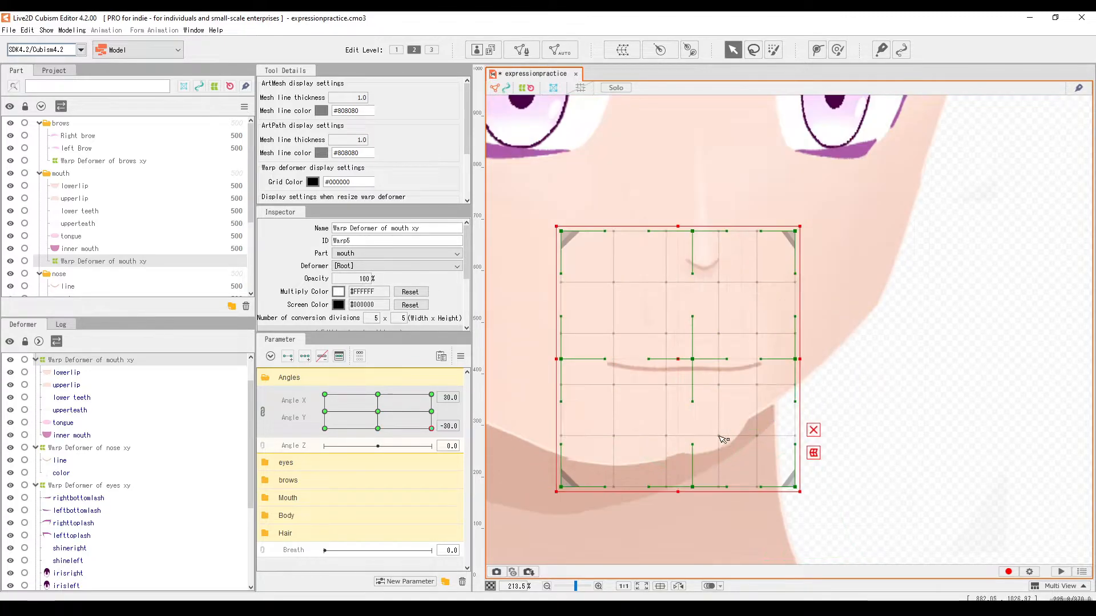
drag(719, 436, 747, 422)
drag(718, 487, 751, 476)
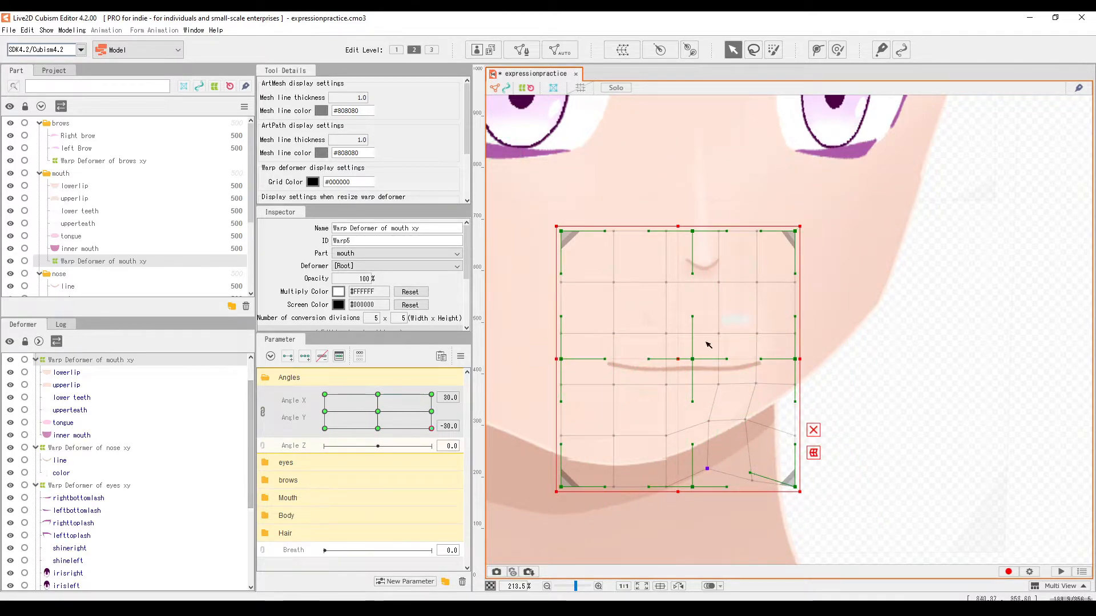
Examine the mouth's shape in this pose, checking the upperlip and lowerlip meshes and briefly hiding the lower lip
scroll(708, 345, down, 3)
scroll(722, 296, up, 3)
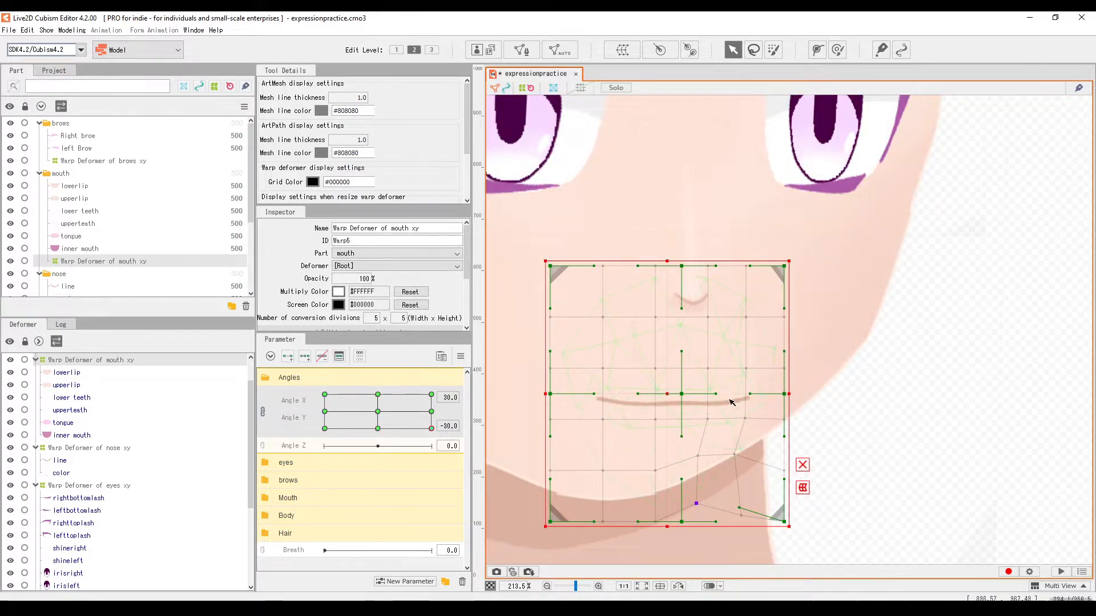
scroll(731, 403, down, 4)
scroll(711, 428, up, 3)
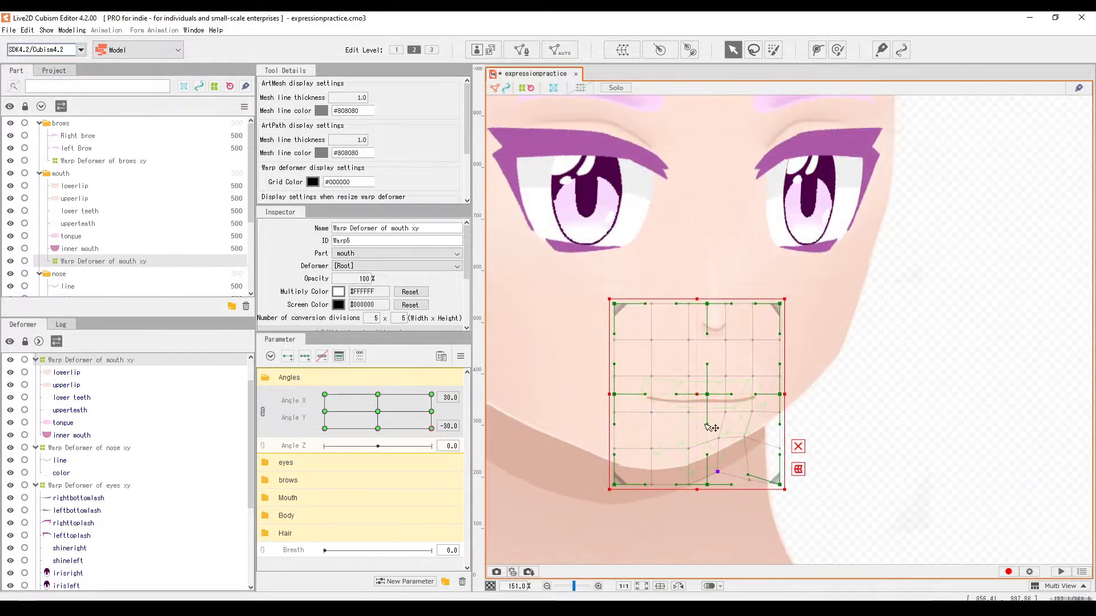
click(76, 198)
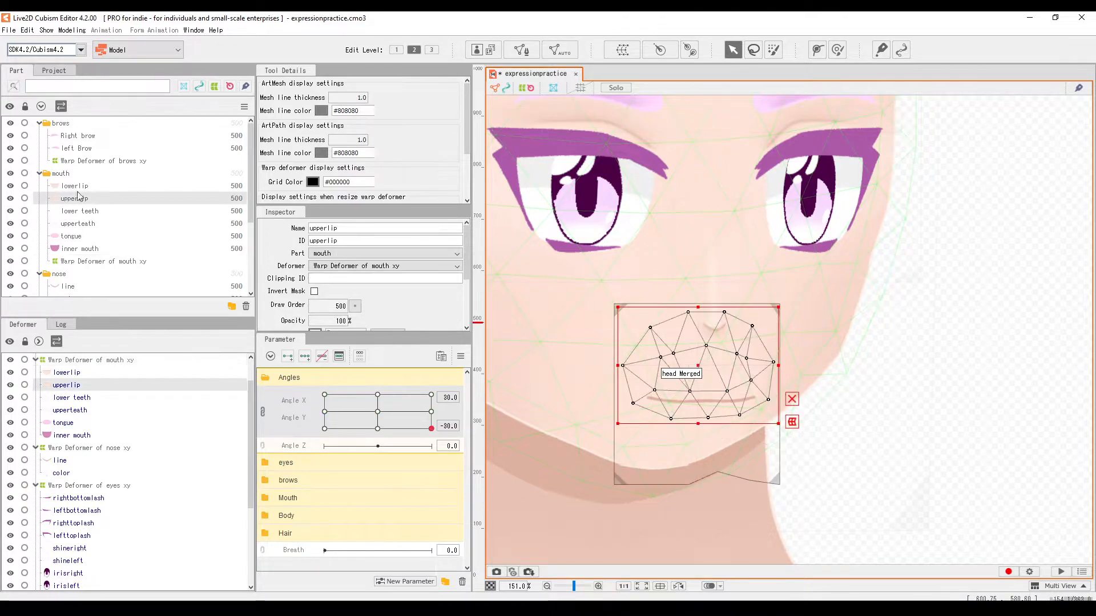
click(69, 186)
click(9, 186)
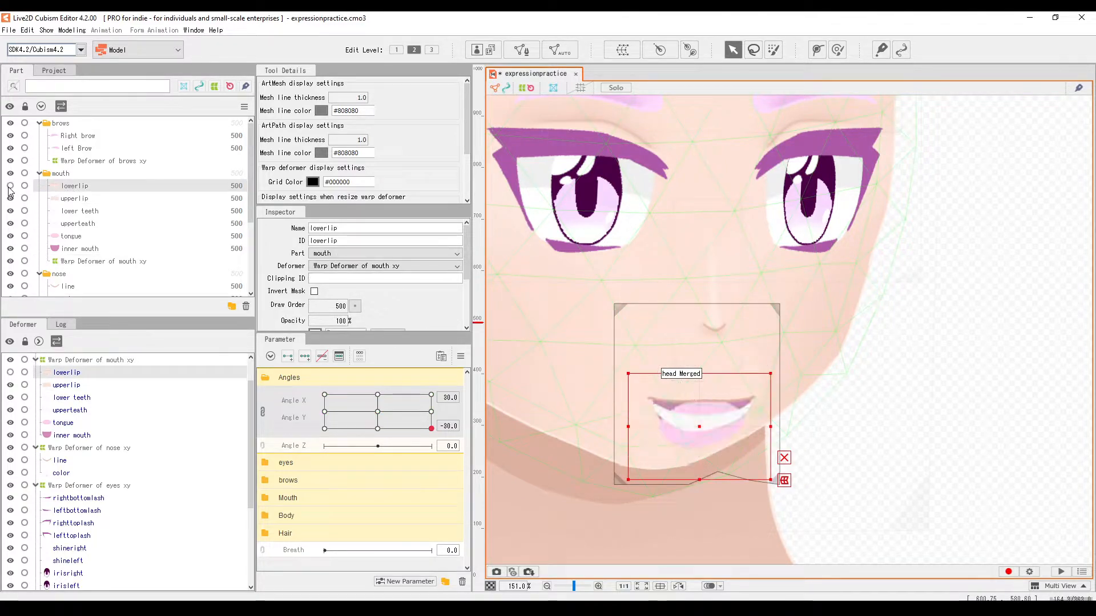
click(9, 186)
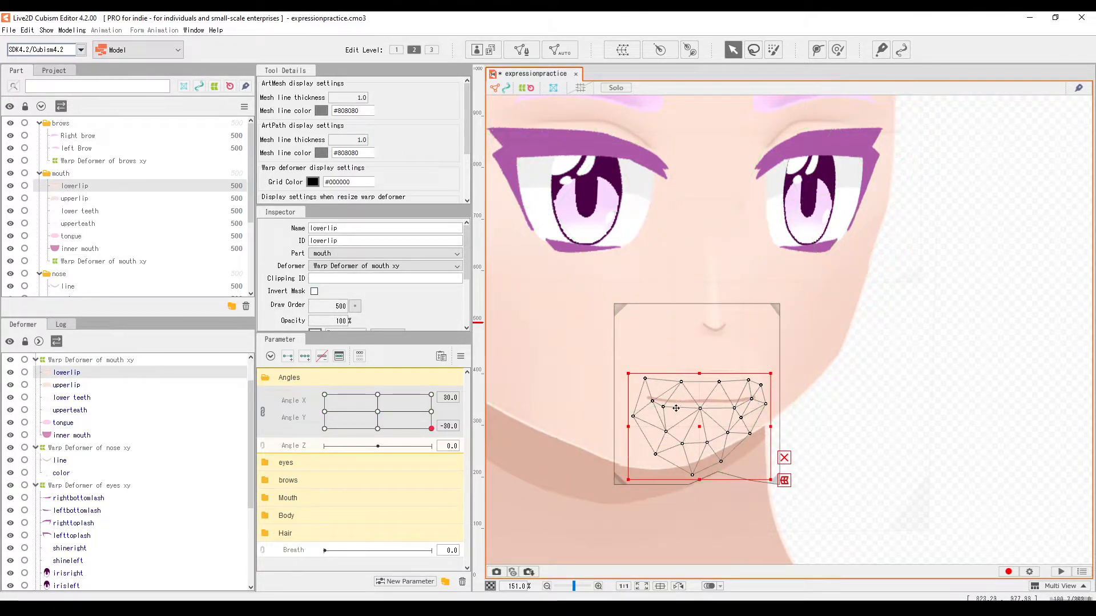
scroll(699, 440, up, 3)
scroll(691, 411, down, 3)
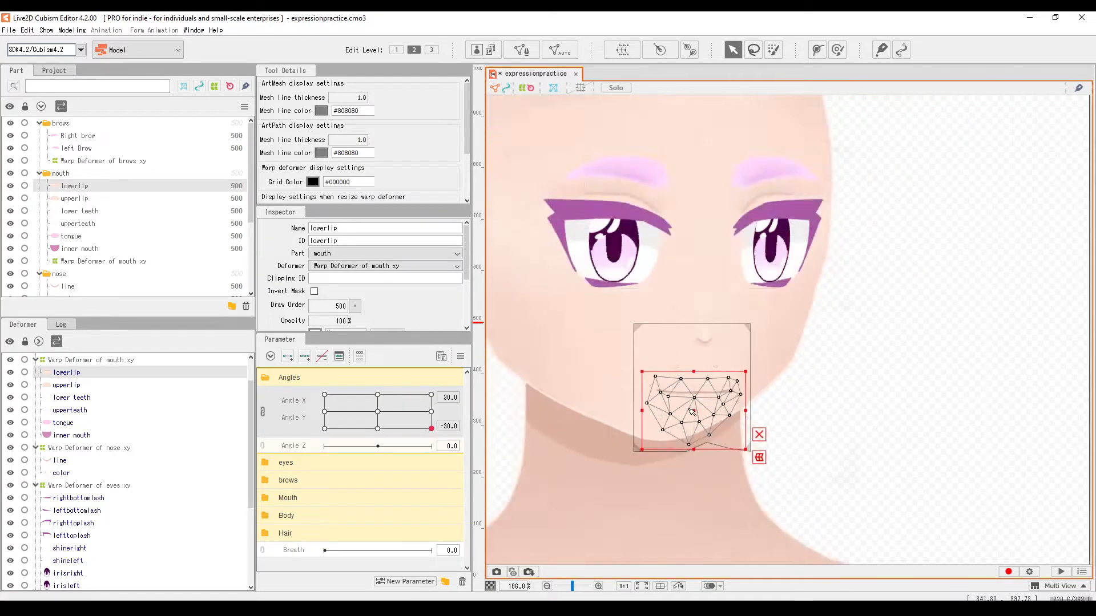
Bring Angle X and Angle Y back close to neutral and collapse the brows, mouth, nose, eyes and head deformers in the hierarchy
click(377, 413)
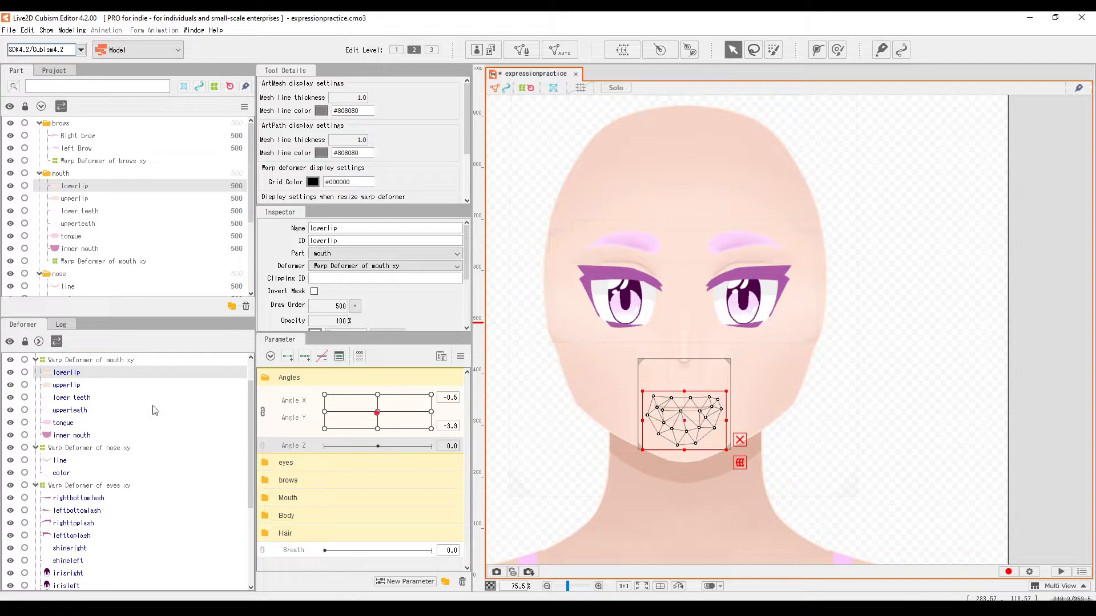
click(35, 359)
scroll(44, 394, up, 1)
click(35, 360)
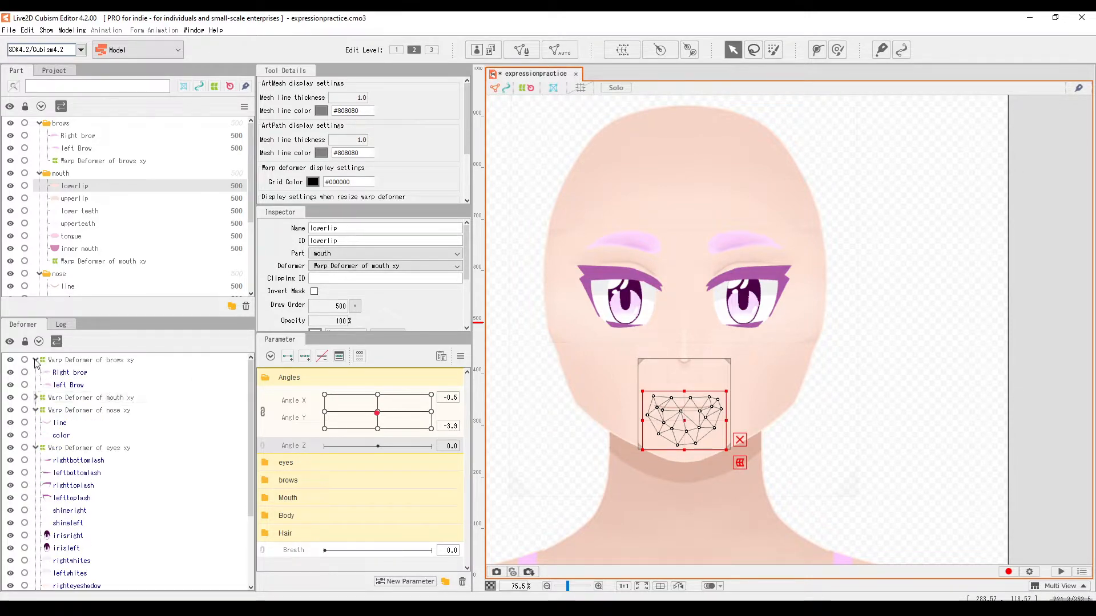
click(35, 385)
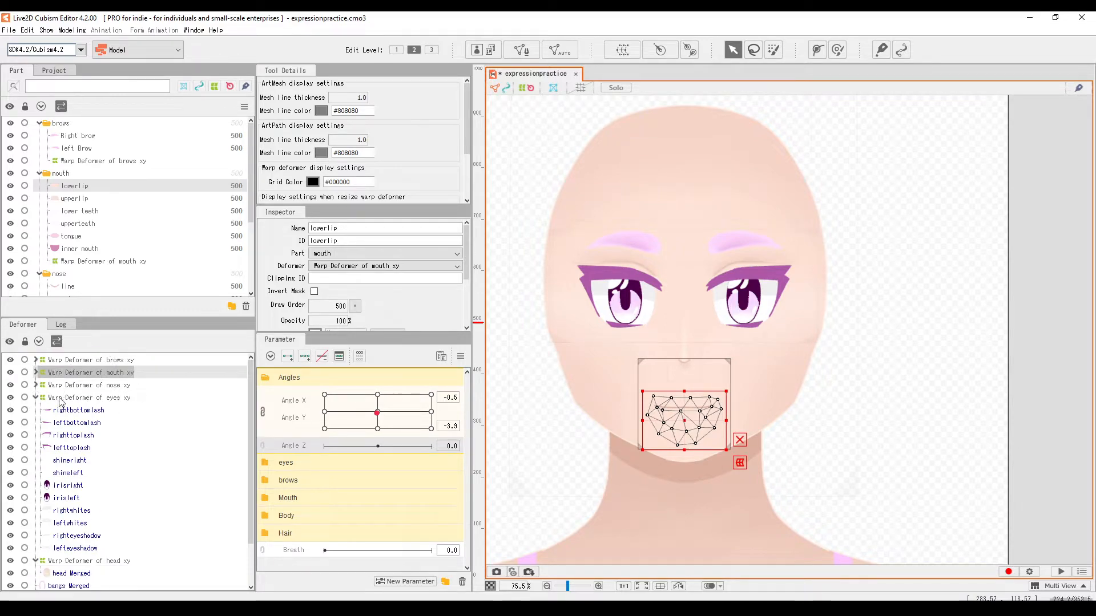
click(35, 398)
click(36, 410)
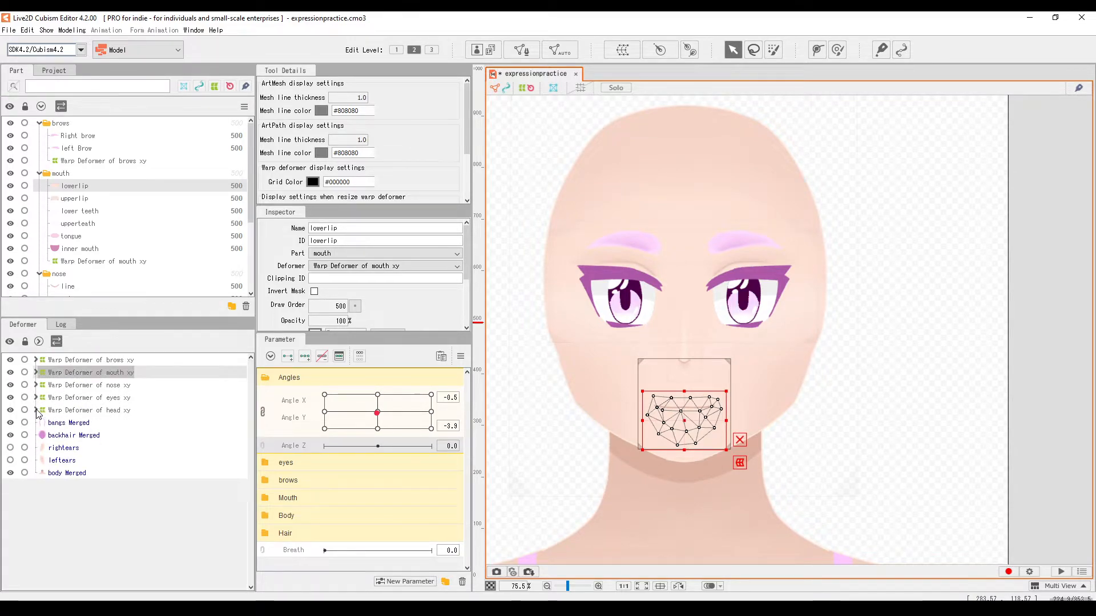
Create a rotation deformer named "head rotation" as the parent of the brows, mouth, nose, eyes and head warp deformers
click(74, 360)
shift+click(69, 411)
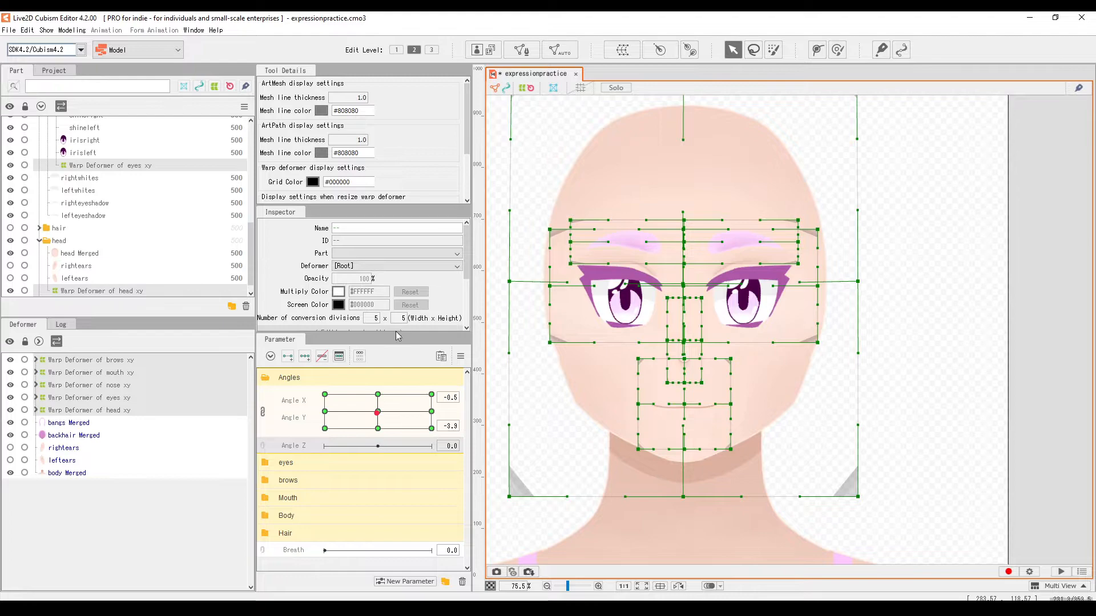
click(660, 53)
drag(641, 365, 538, 369)
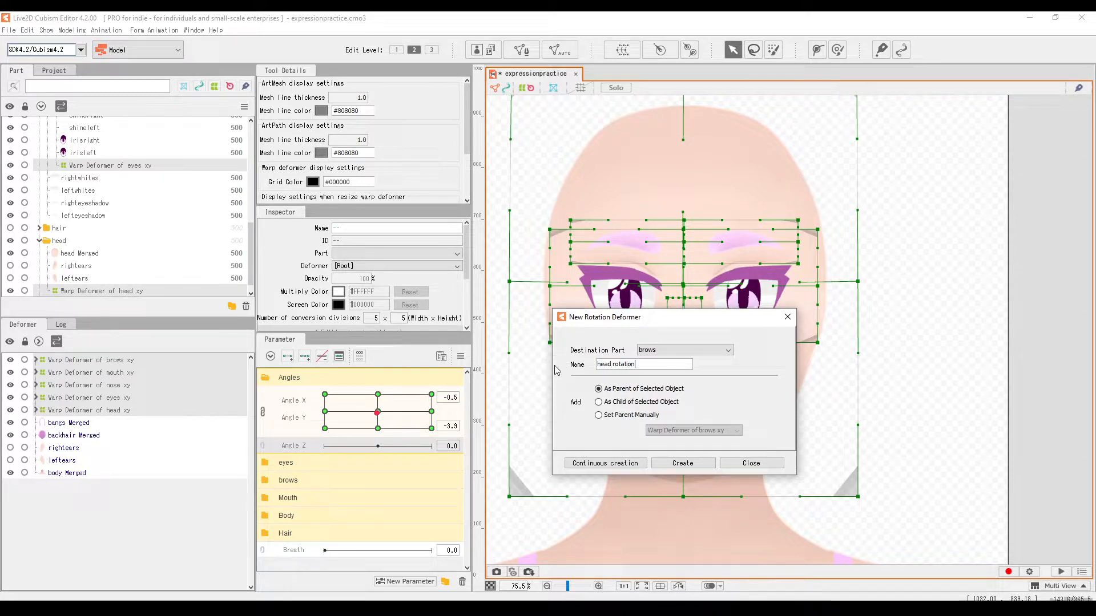
click(683, 464)
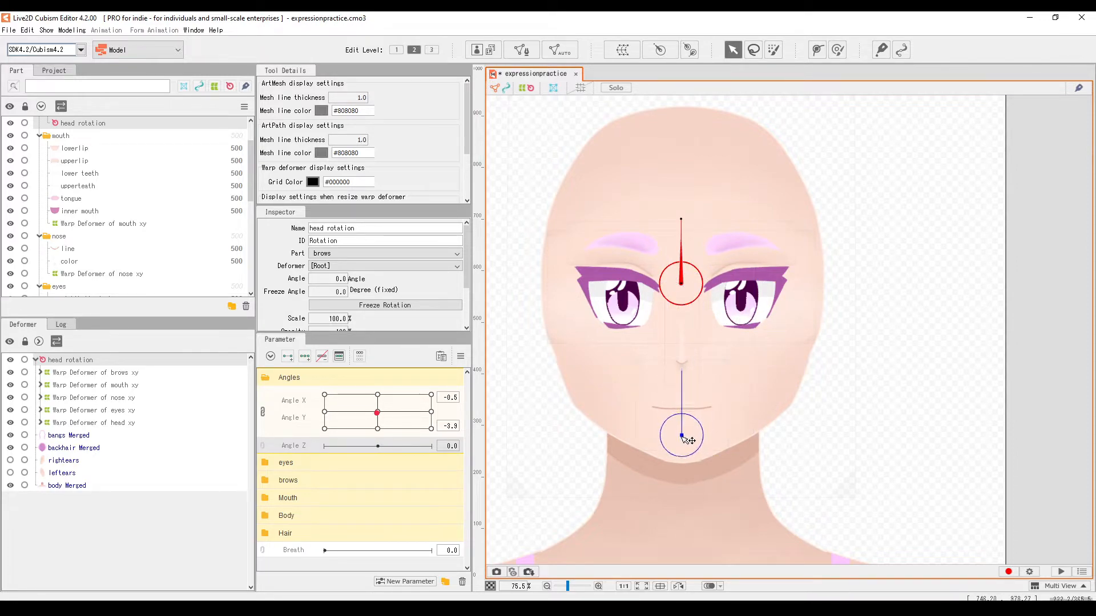
Place the head rotation pivot at the chin, then at Angle Z 30 set the deformer's angle to 28 and shift the head sideways
click(685, 438)
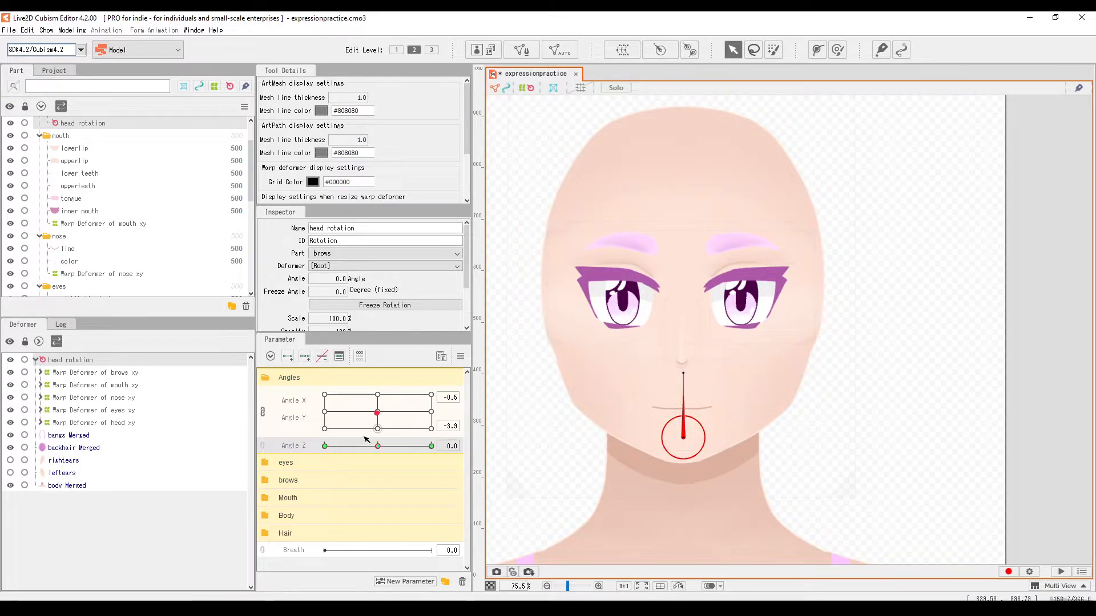
click(390, 446)
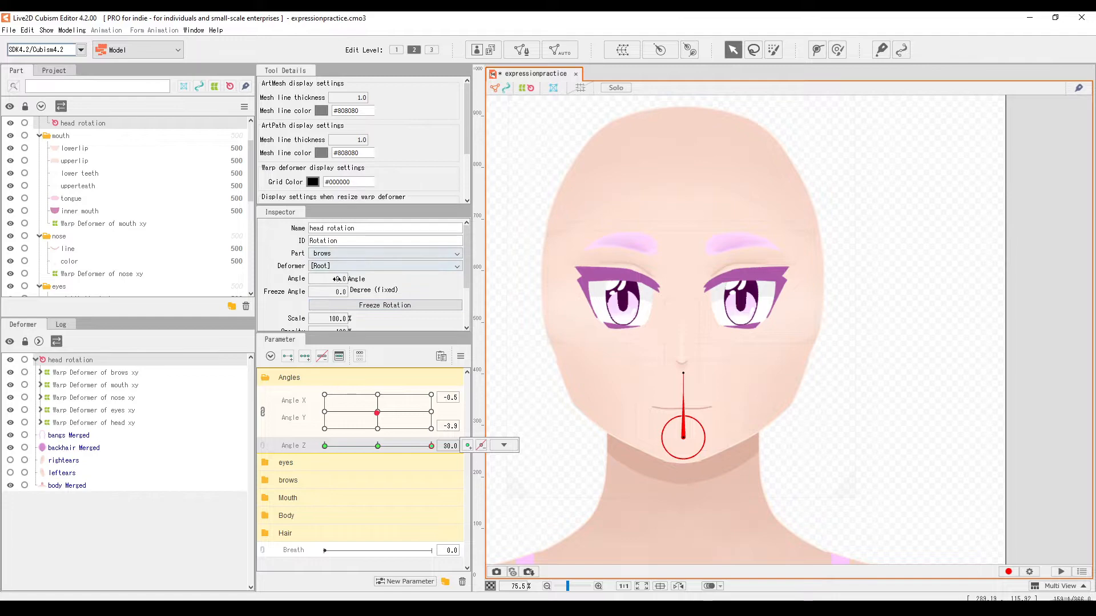
drag(331, 279, 610, 306)
scroll(609, 245, down, 3)
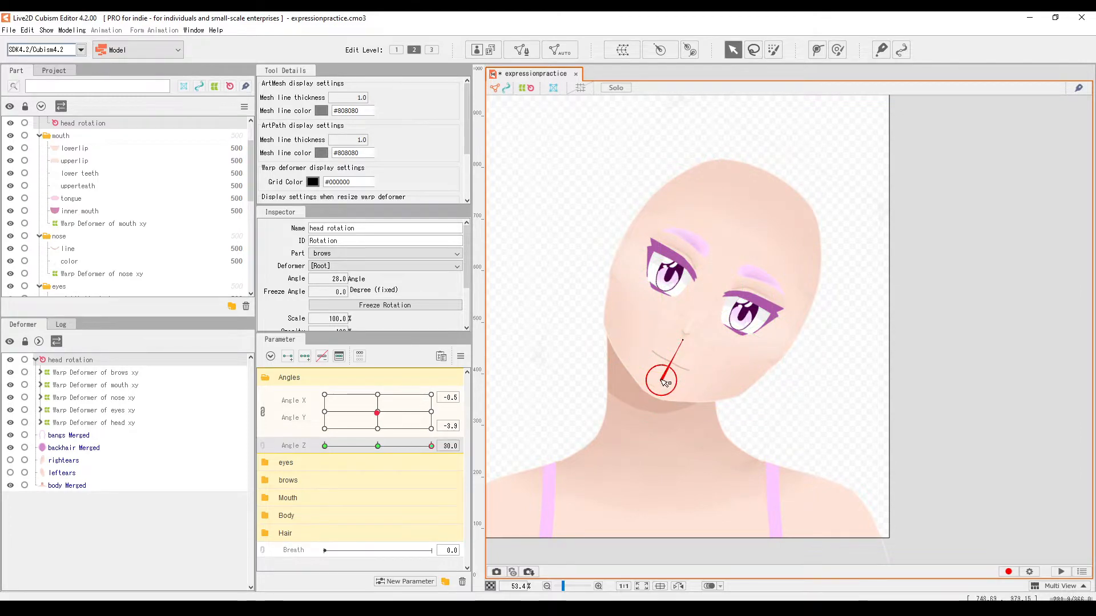
drag(665, 382, 713, 383)
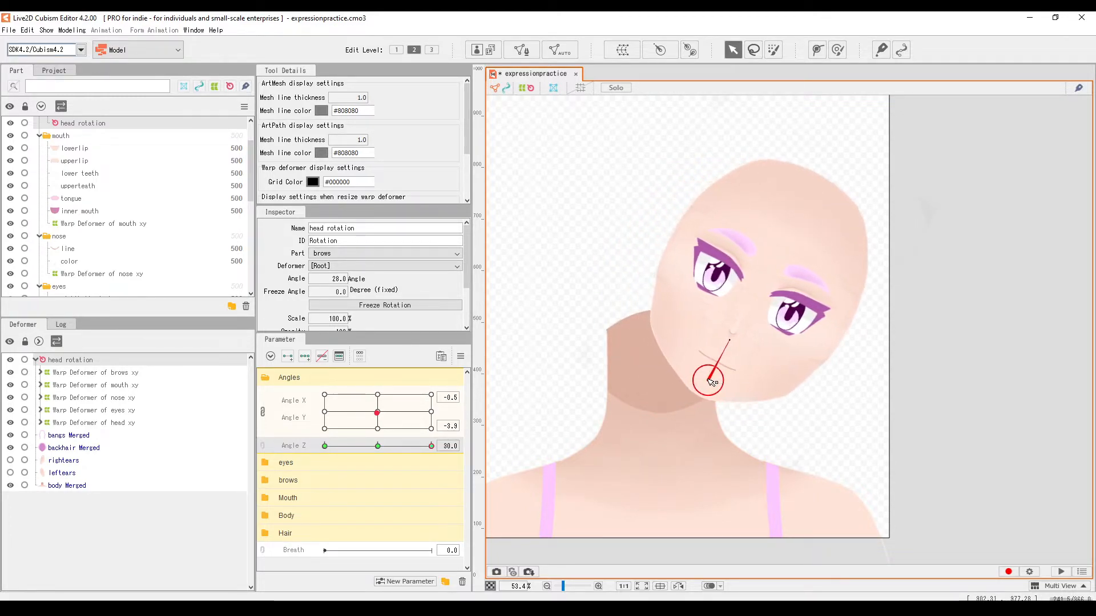
drag(415, 445, 447, 446)
Reflect the head rotation's Angle Z motion onto the opposite tilt and bring Angle Z back near neutral
click(459, 352)
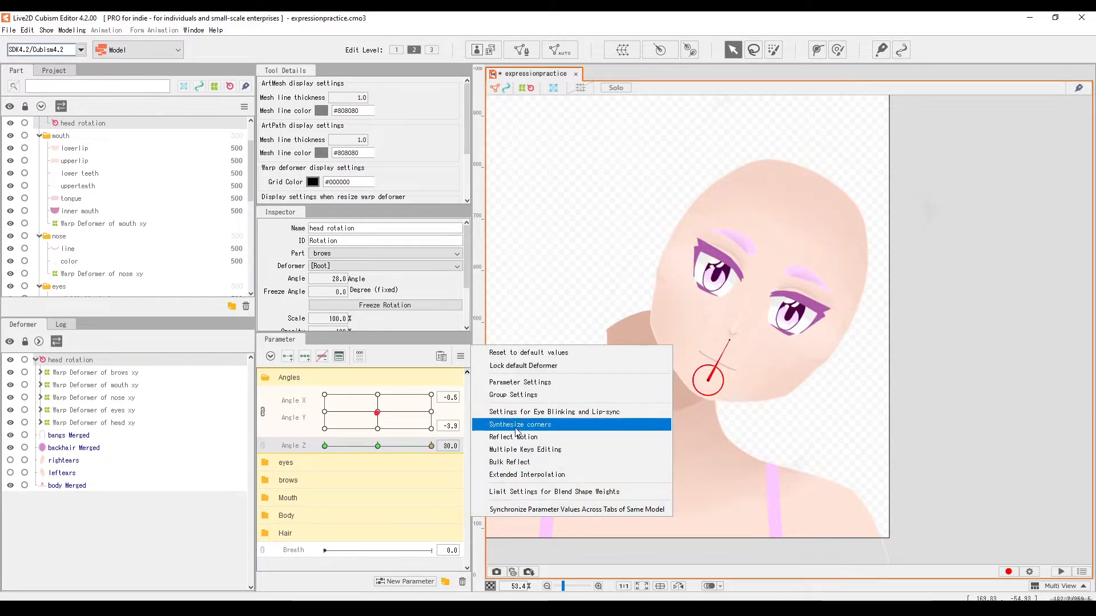
click(496, 437)
click(525, 431)
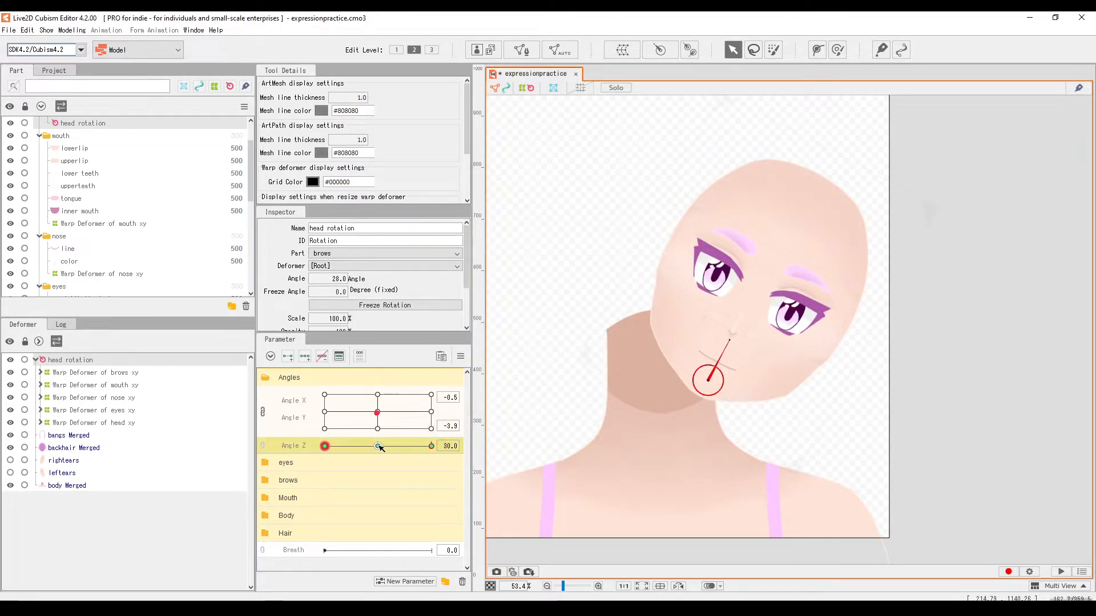
mouse_move(379, 447)
mouse_down()
mouse_move(278, 457)
mouse_move(379, 467)
mouse_up()
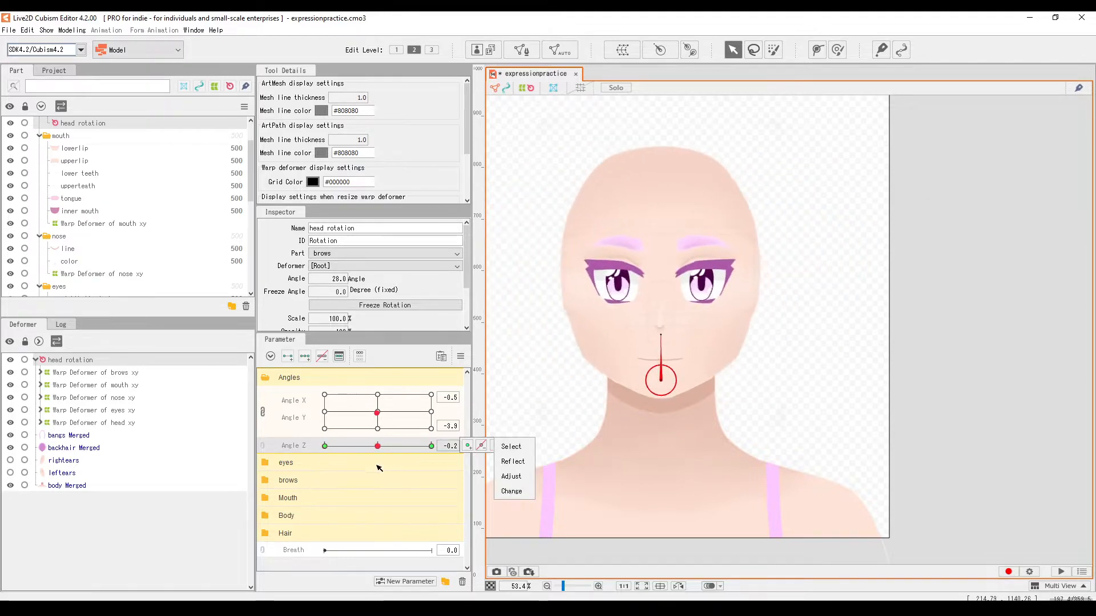
Create a warp deformer named "warp defomer of body z" as parent of body Merged, with 2 × 2 Bezier and 5 × 5 conversion divisions
click(72, 486)
scroll(679, 384, down, 2)
scroll(679, 384, up, 2)
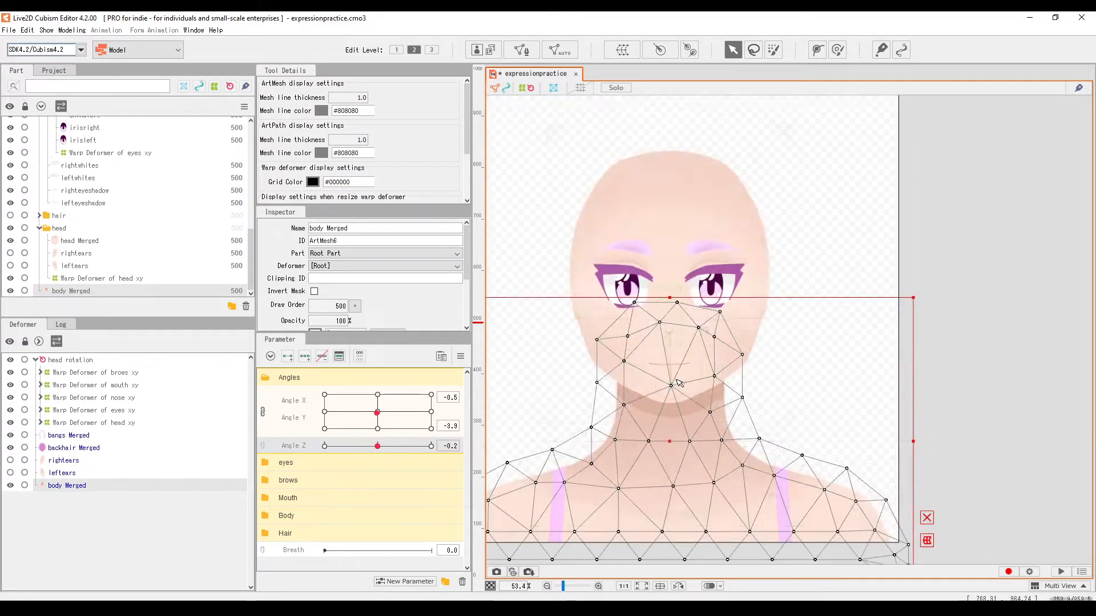
click(623, 49)
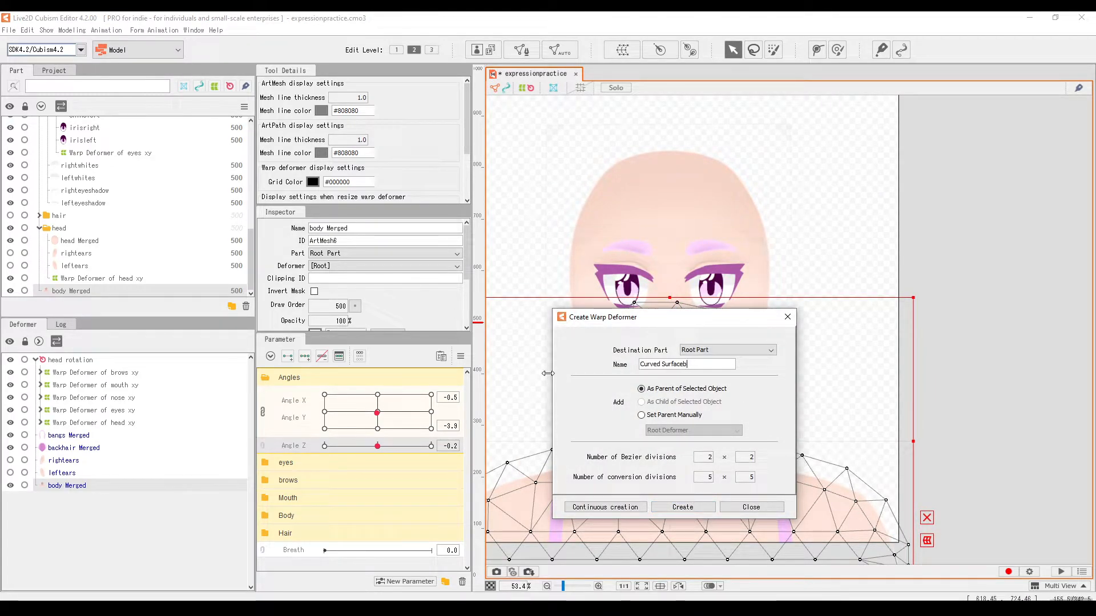
key(BackSpace)
key(BackSpace)
key(BackSpace)
key(BackSpace)
key(BackSpace)
key(BackSpace)
key(BackSpace)
key(BackSpace)
key(BackSpace)
key(BackSpace)
key(BackSpace)
key(BackSpace)
text(body)
key(BackSpace)
key(BackSpace)
key(BackSpace)
key(BackSpace)
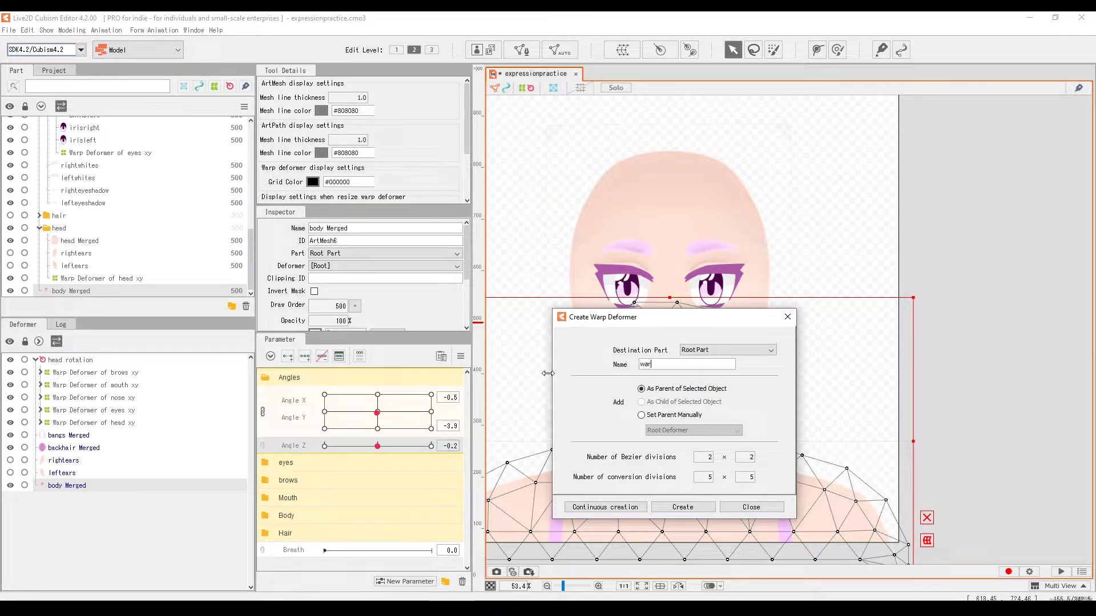
text(warp defomer of body z)
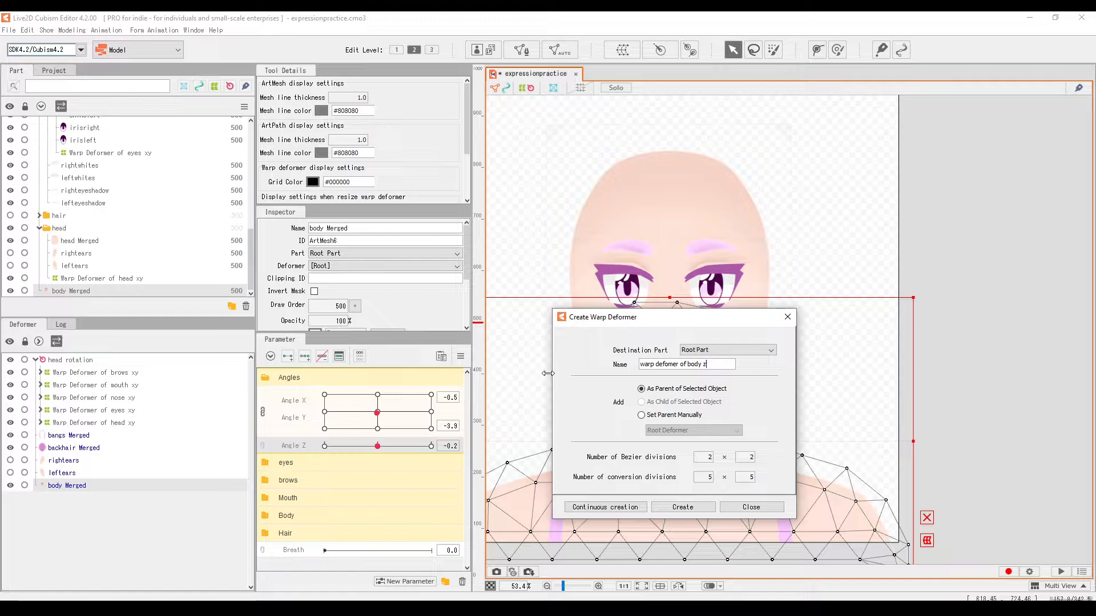
click(675, 507)
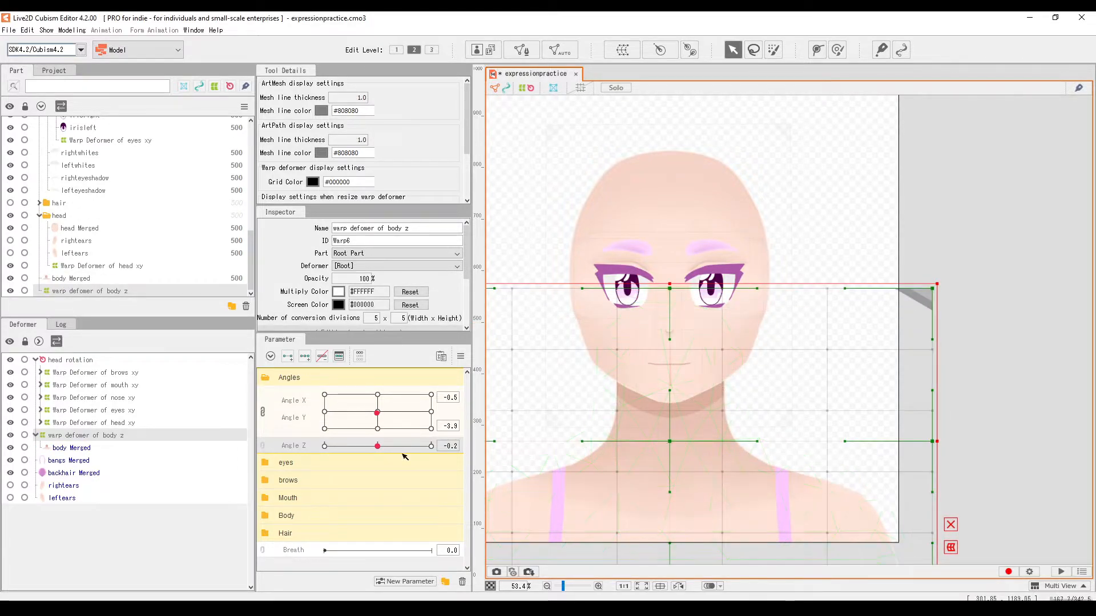
Add three Angle Z keys to the body warp deformer and, at Angle Z 30, shift its upper and middle centre points toward the tilted head
scroll(678, 398, down, 2)
scroll(678, 397, up, 1)
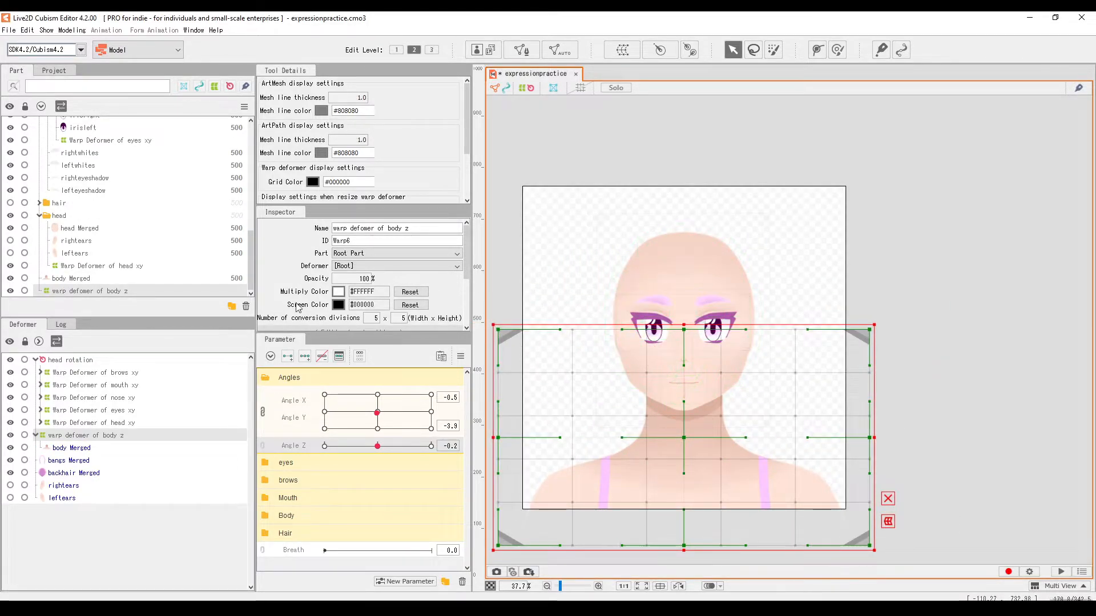
scroll(296, 305, down, 2)
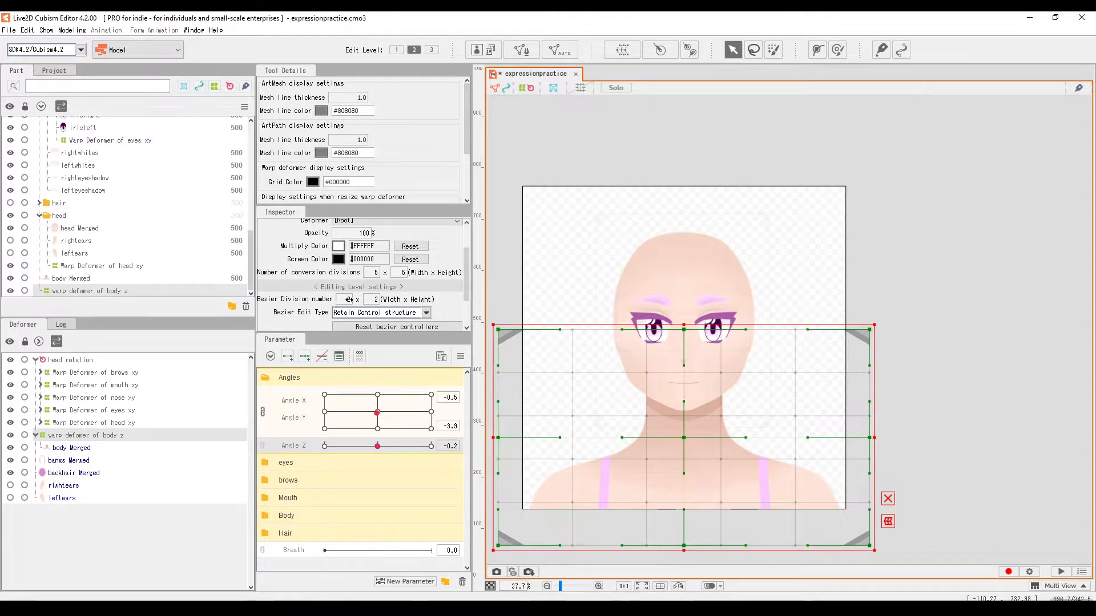
drag(673, 378, 683, 373)
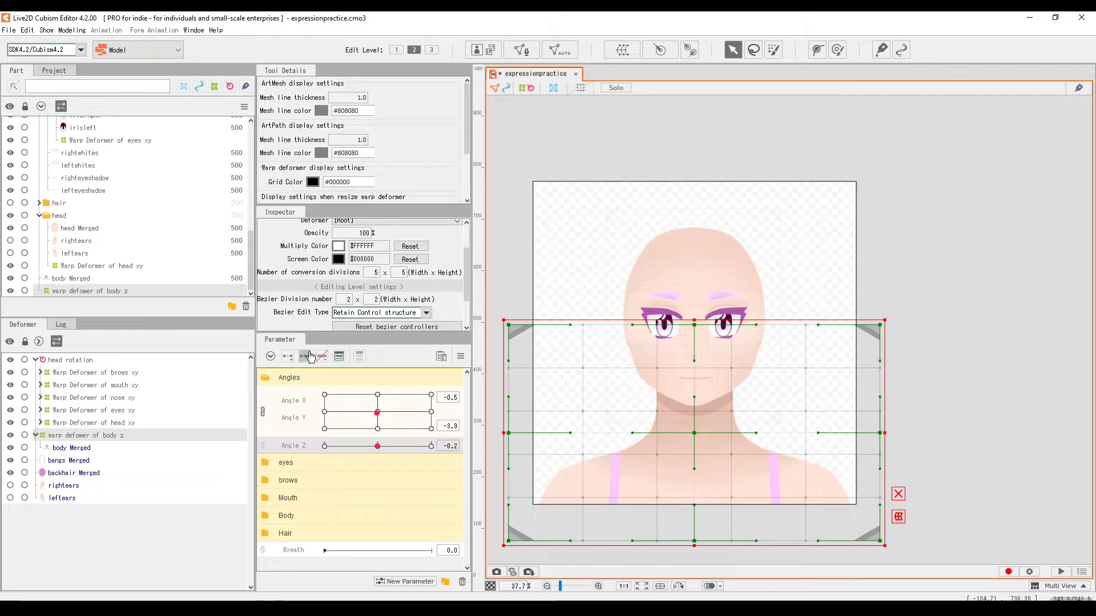
drag(368, 445, 473, 449)
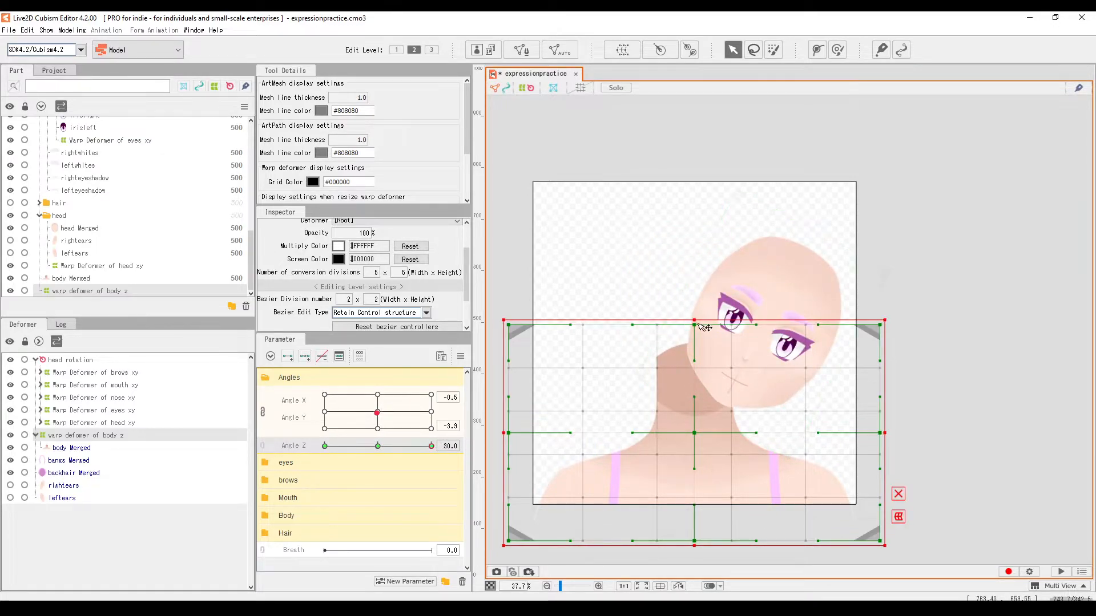
drag(697, 323, 739, 327)
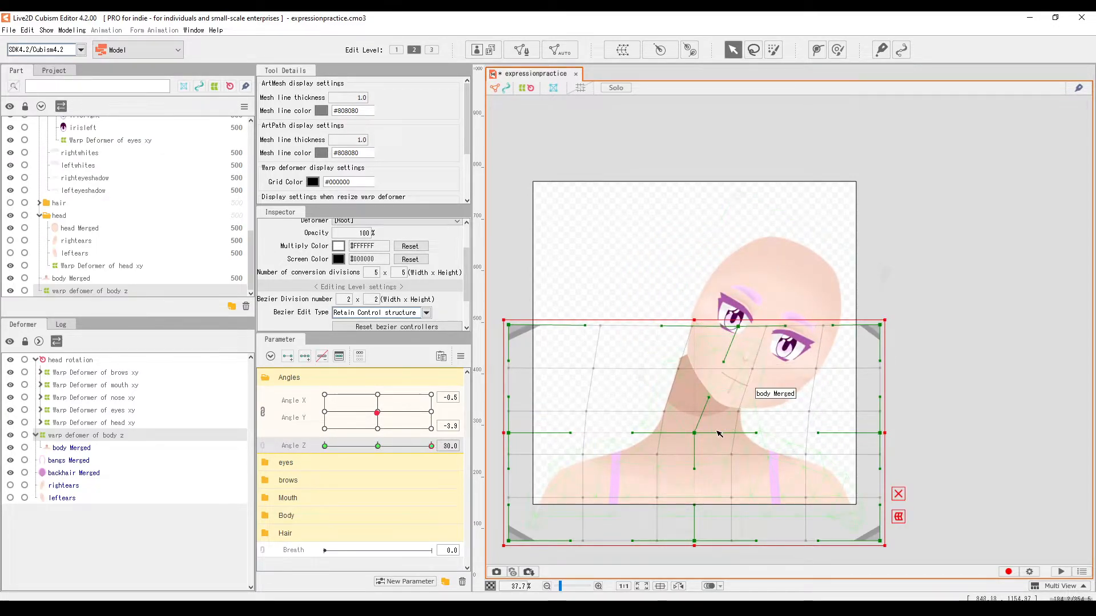
click(694, 444)
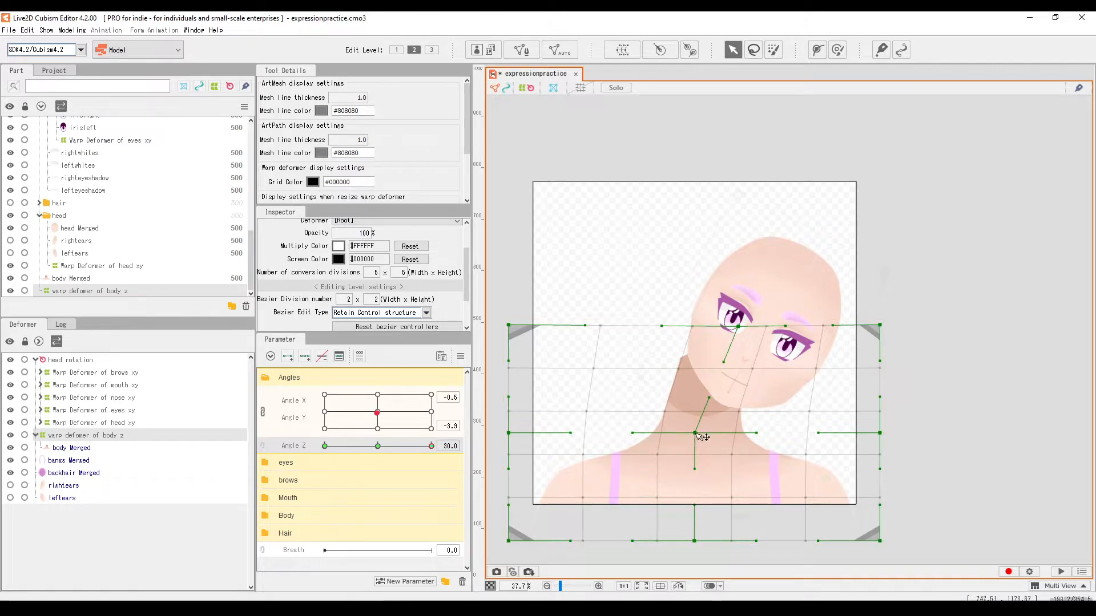
drag(697, 434, 715, 438)
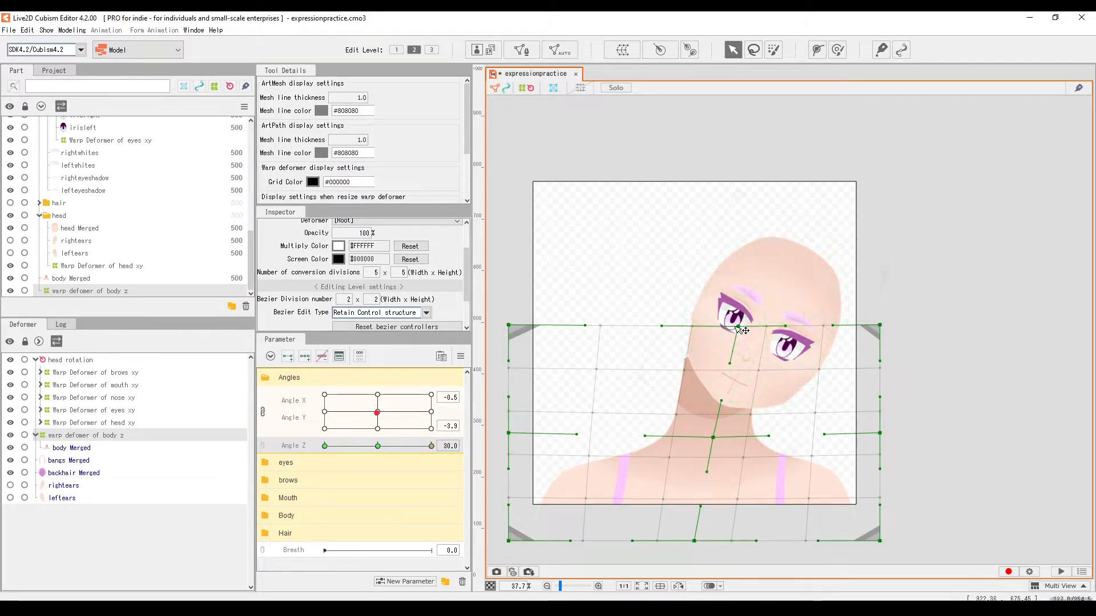
drag(741, 330, 750, 330)
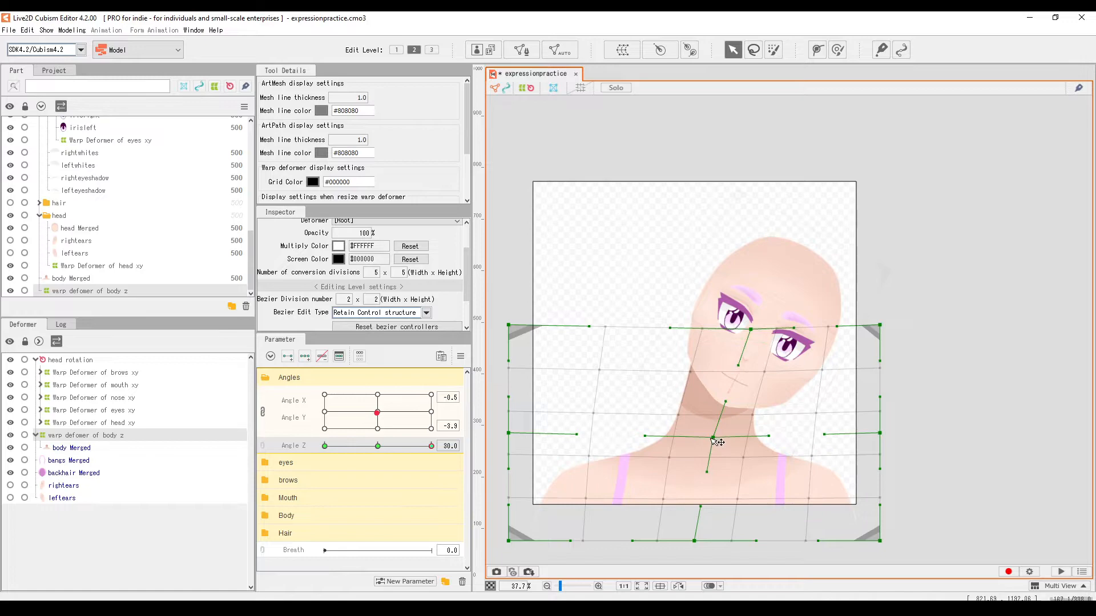
drag(713, 438, 723, 438)
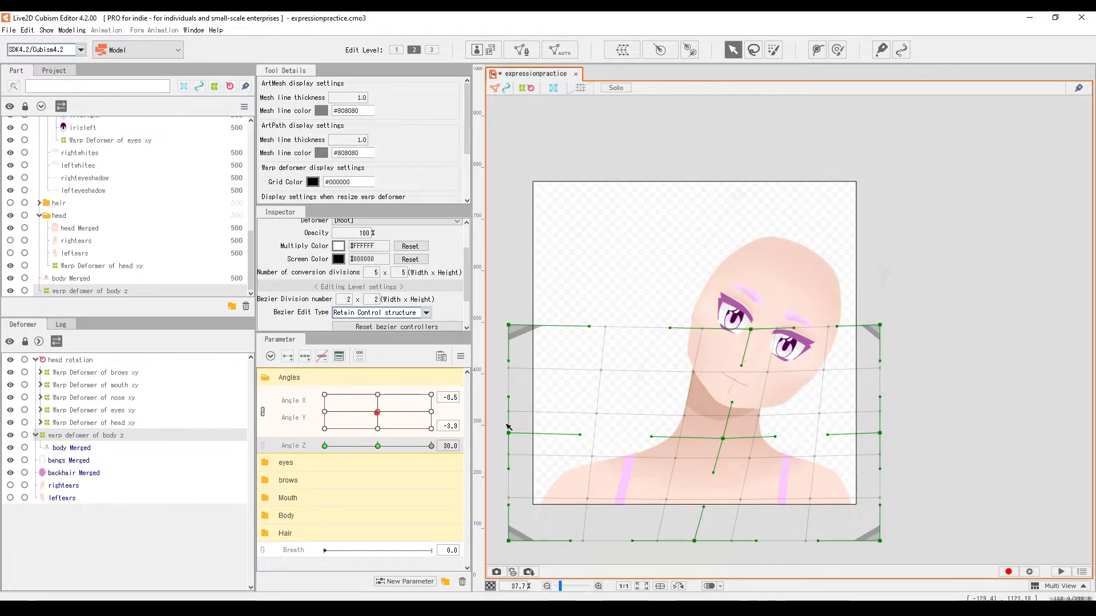
At Angle Z 30, pull the body deformer's upper, middle and lower edge points inward on the side away from the head tilt
drag(508, 431, 526, 434)
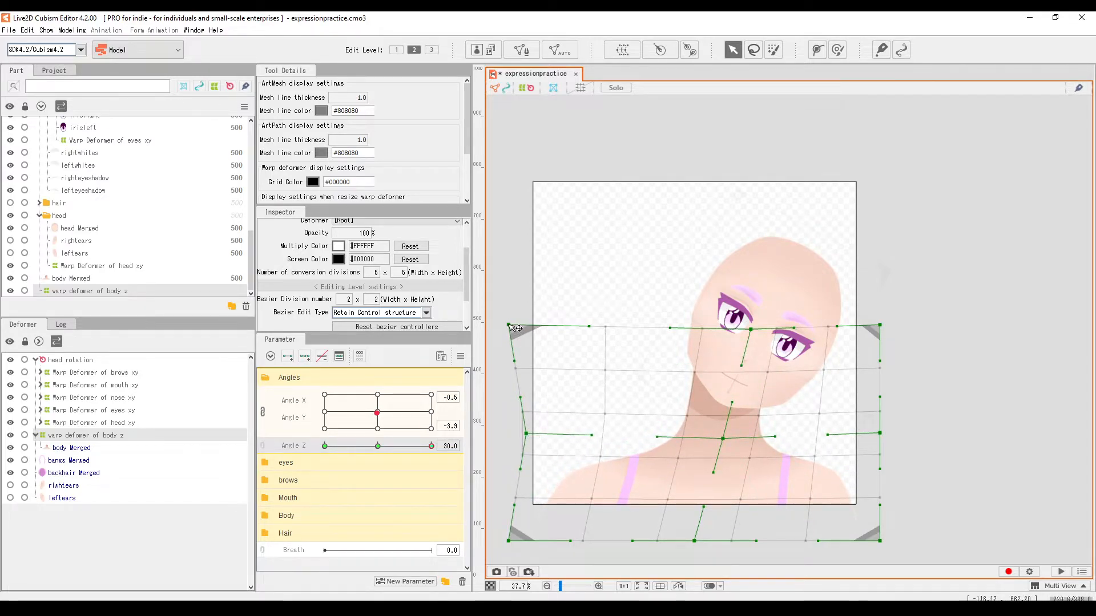
drag(509, 325, 537, 327)
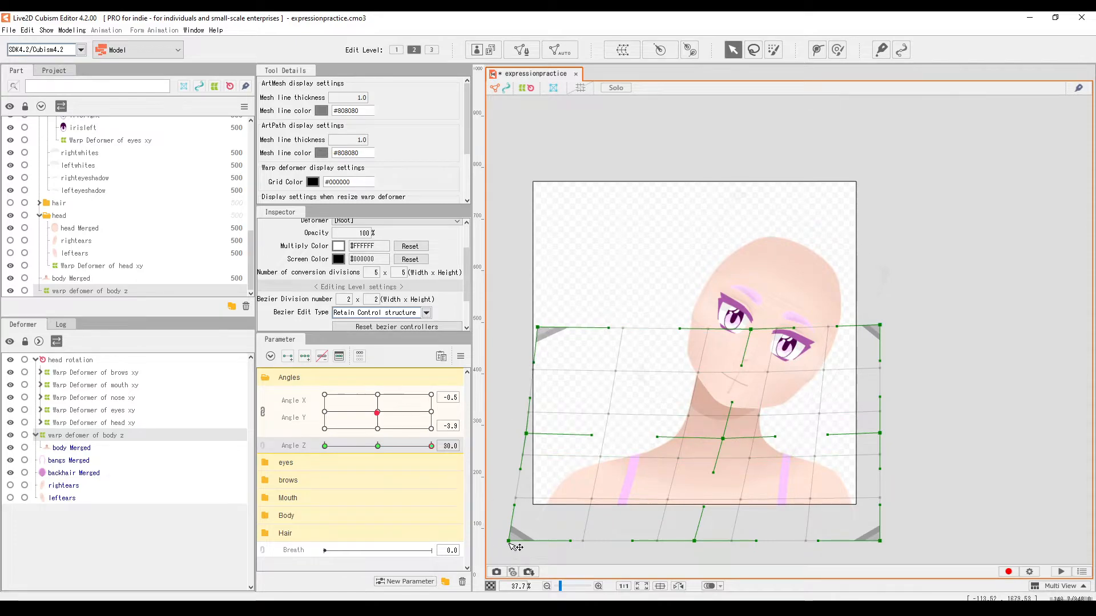
drag(508, 540, 528, 538)
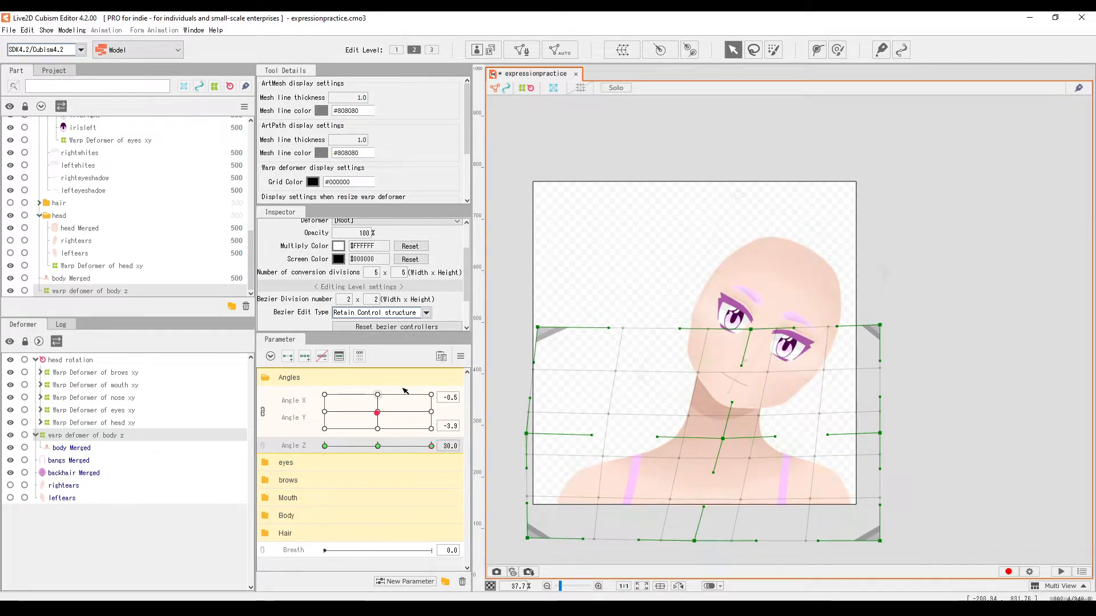
Reflect the body deformer's Angle Z motion onto the opposite tilt and return Angle Z close to neutral
mouse_move(430, 445)
mouse_down()
mouse_move(406, 446)
mouse_move(433, 446)
mouse_up()
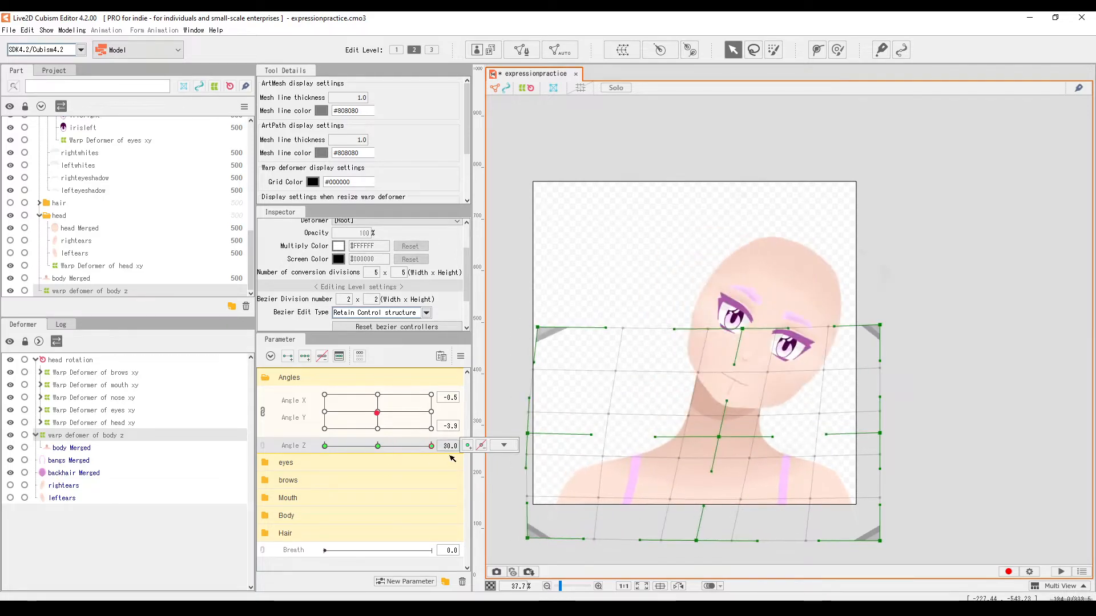
click(460, 356)
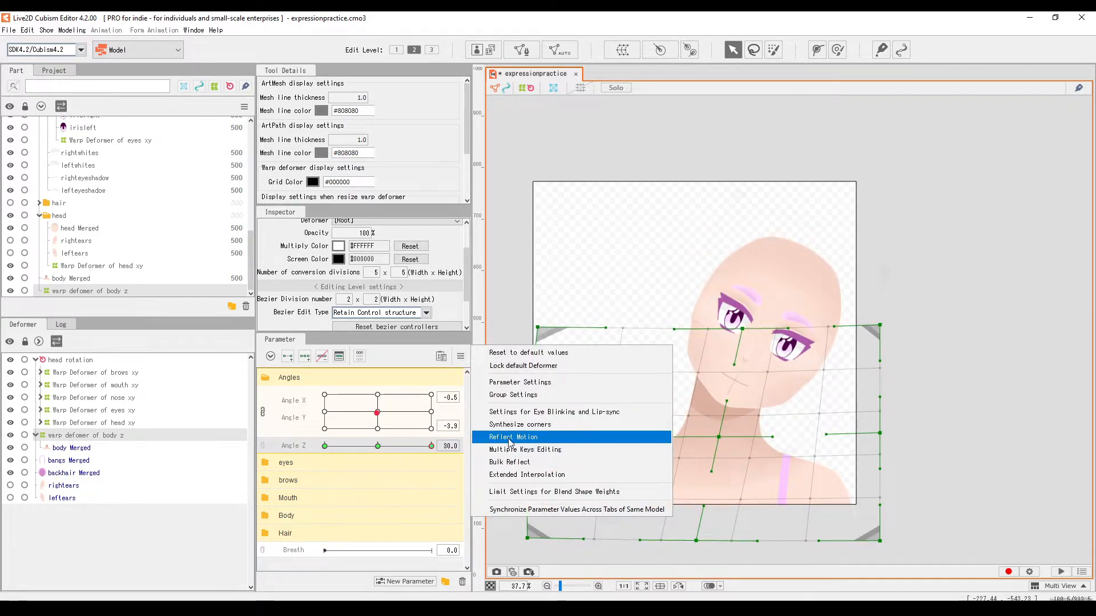
click(514, 462)
click(526, 434)
drag(348, 454, 384, 473)
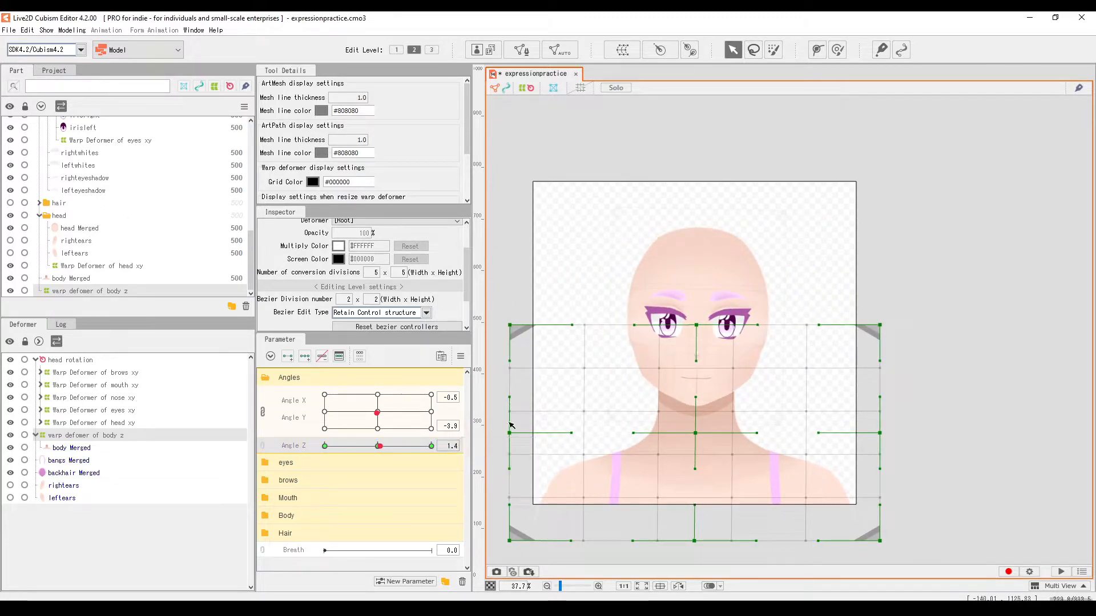
At Angle Z 30, move the head rotation deformer slightly down so the chin sits lower over the neck
click(71, 360)
drag(379, 445, 432, 446)
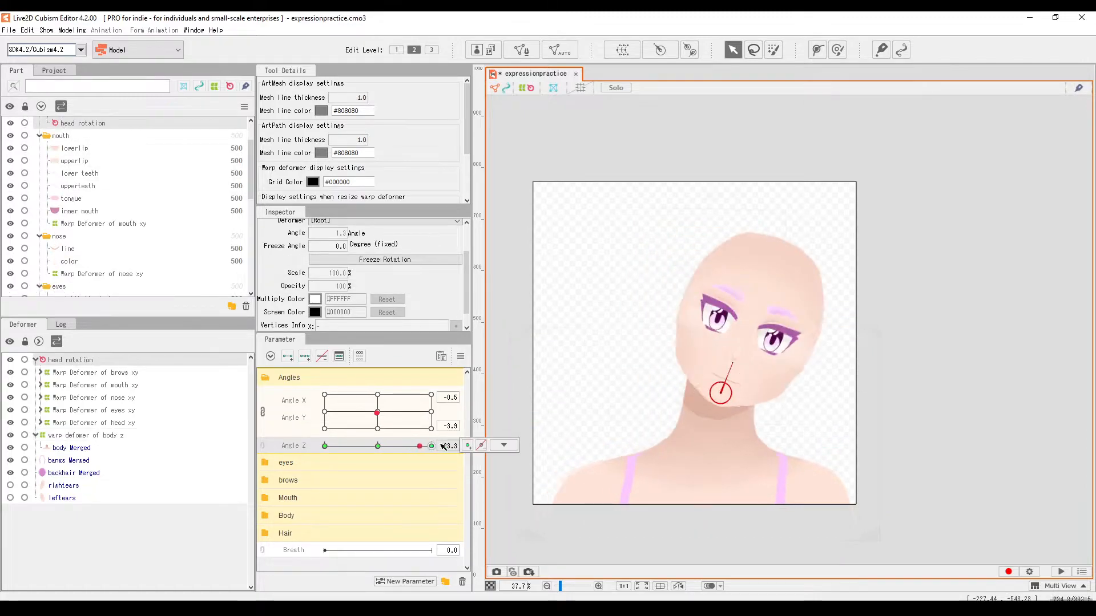
scroll(733, 391, up, 2)
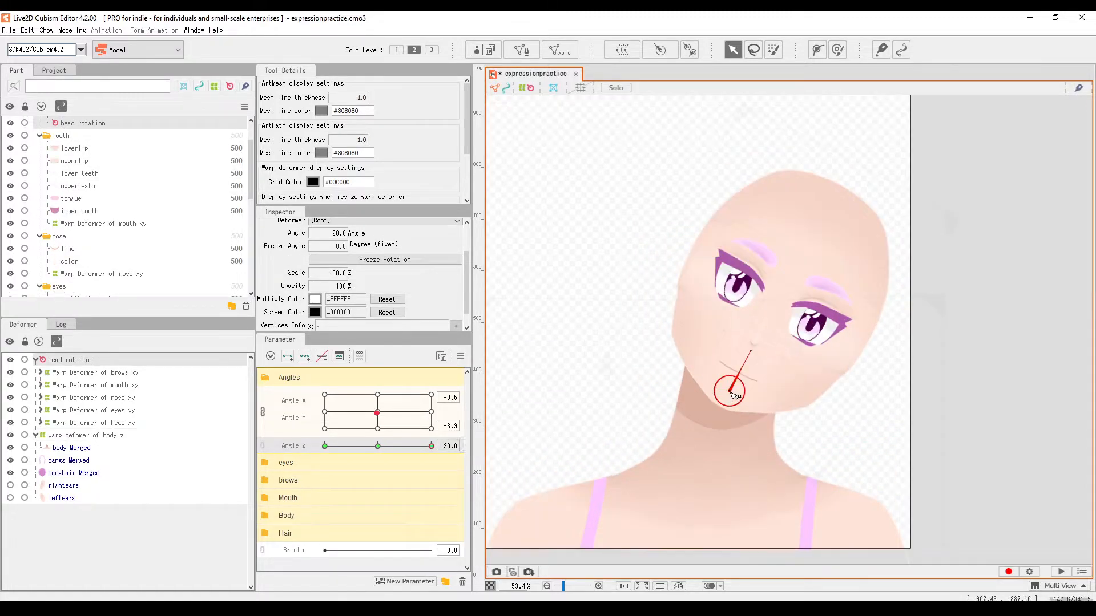
drag(731, 392, 731, 403)
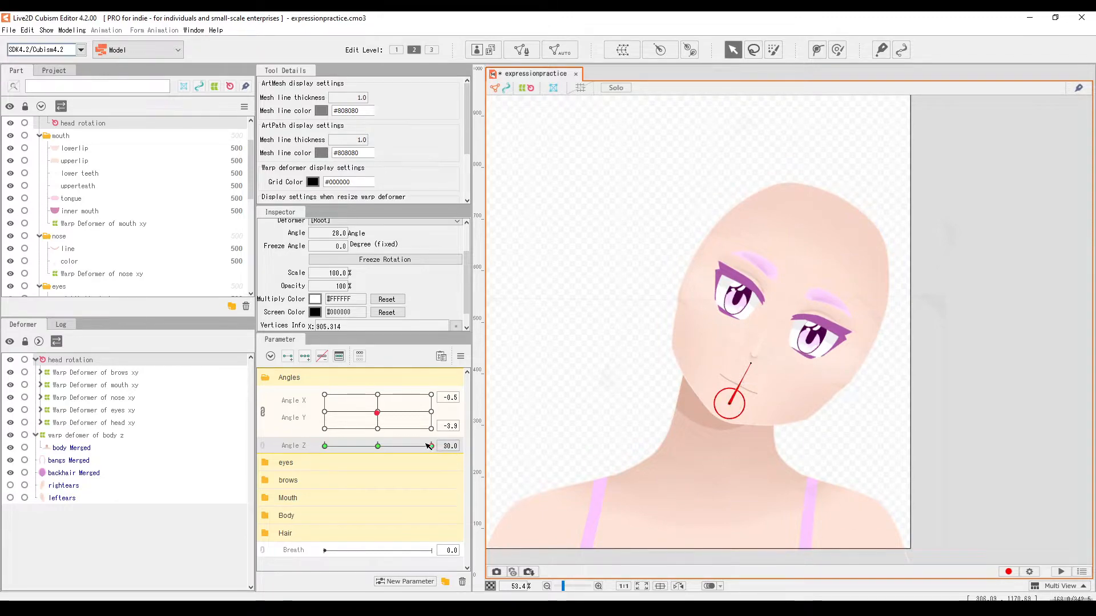
At Angle Z -30, move the head rotation deformer down and inward over the neck, then bring Angle Z back near neutral
click(324, 445)
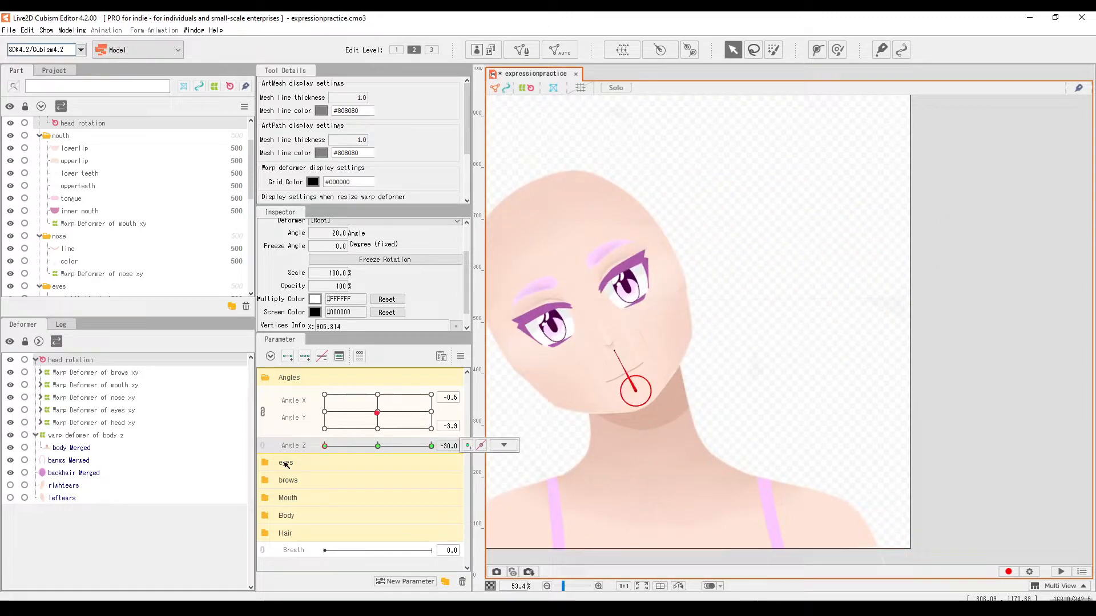
click(636, 392)
drag(639, 394, 651, 407)
scroll(651, 407, down, 3)
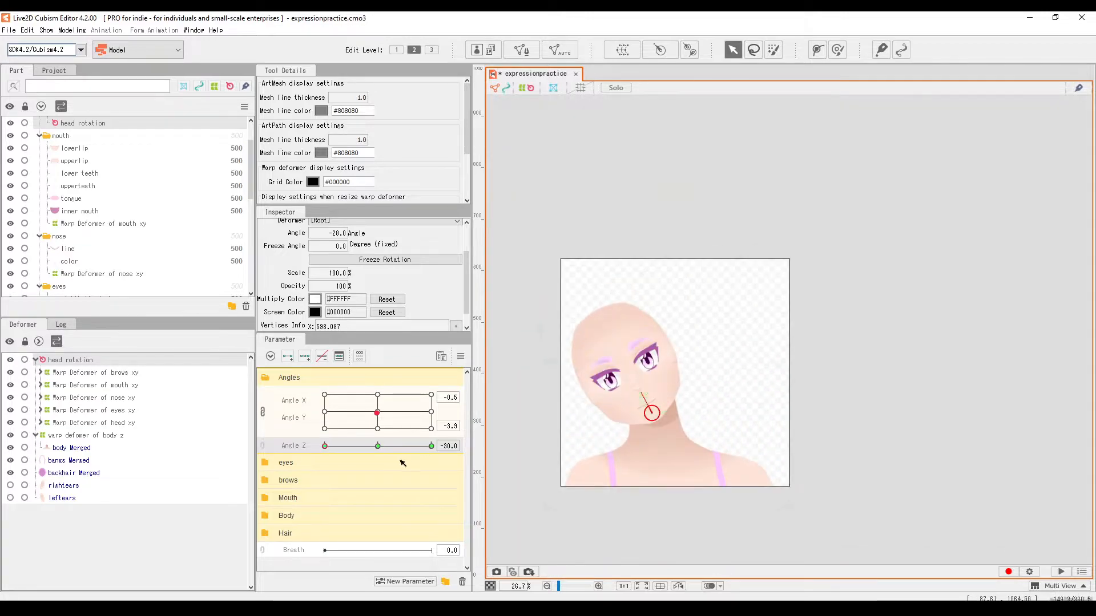
click(325, 445)
drag(299, 459, 379, 482)
Preview the rig with randomized parameters and nothing selected, examining how the head and body move together
scroll(656, 394, up, 1)
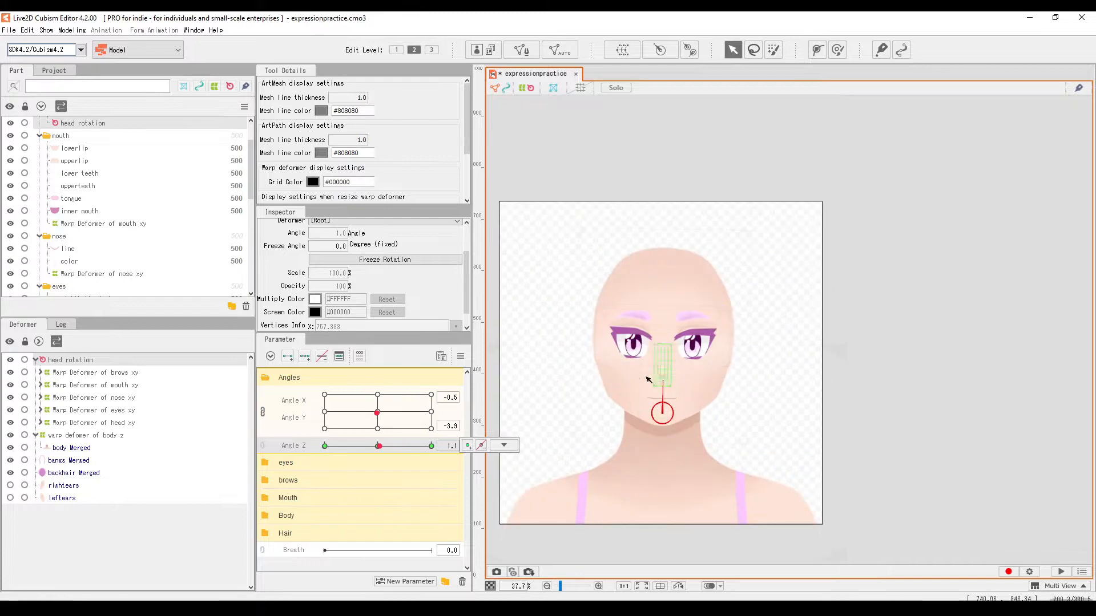
scroll(650, 379, down, 1)
scroll(604, 367, up, 1)
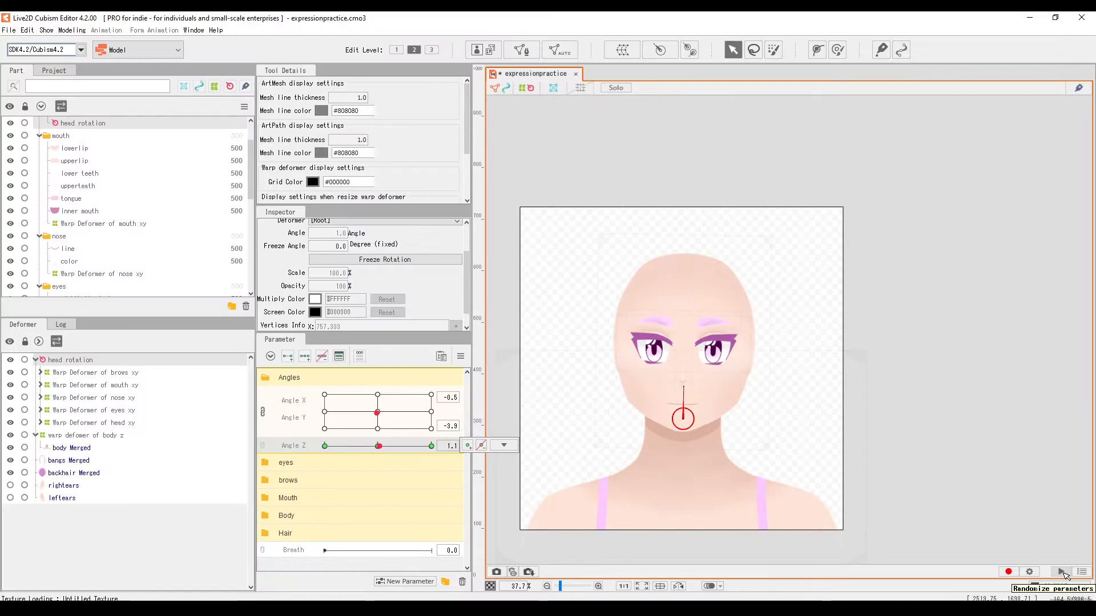
click(870, 326)
scroll(738, 384, down, 1)
scroll(742, 384, up, 1)
click(891, 287)
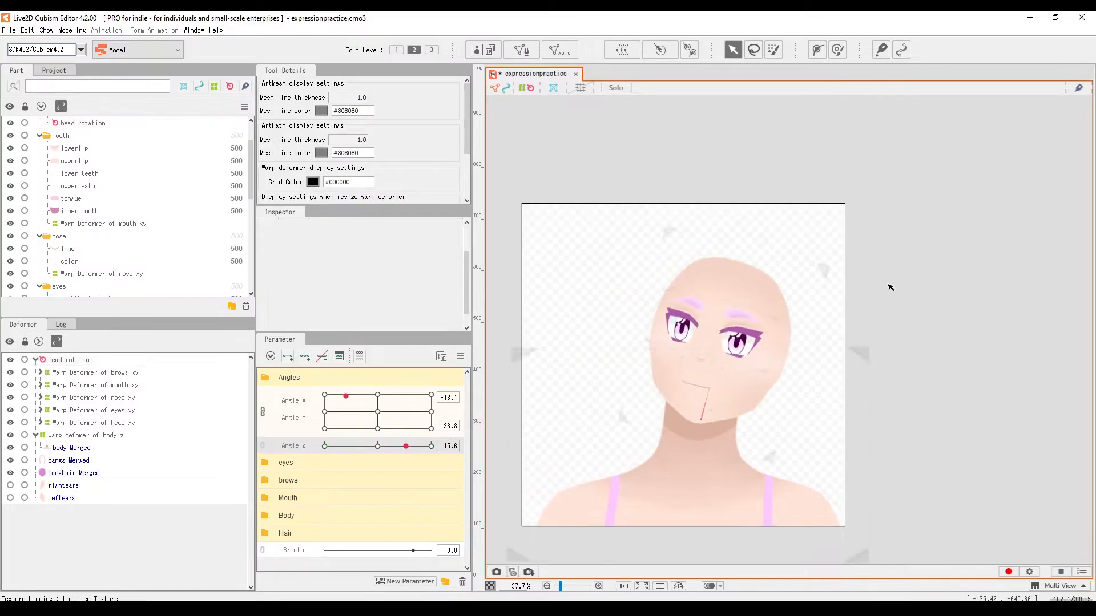
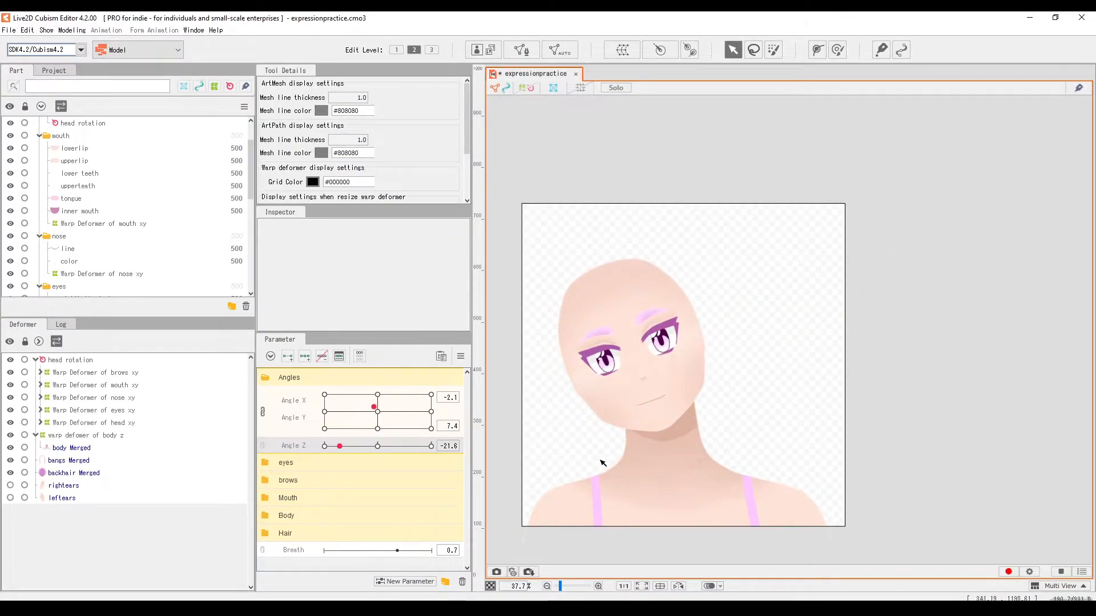
Stop the random preview and review which parameters are included in the random pose settings
scroll(643, 448, up, 3)
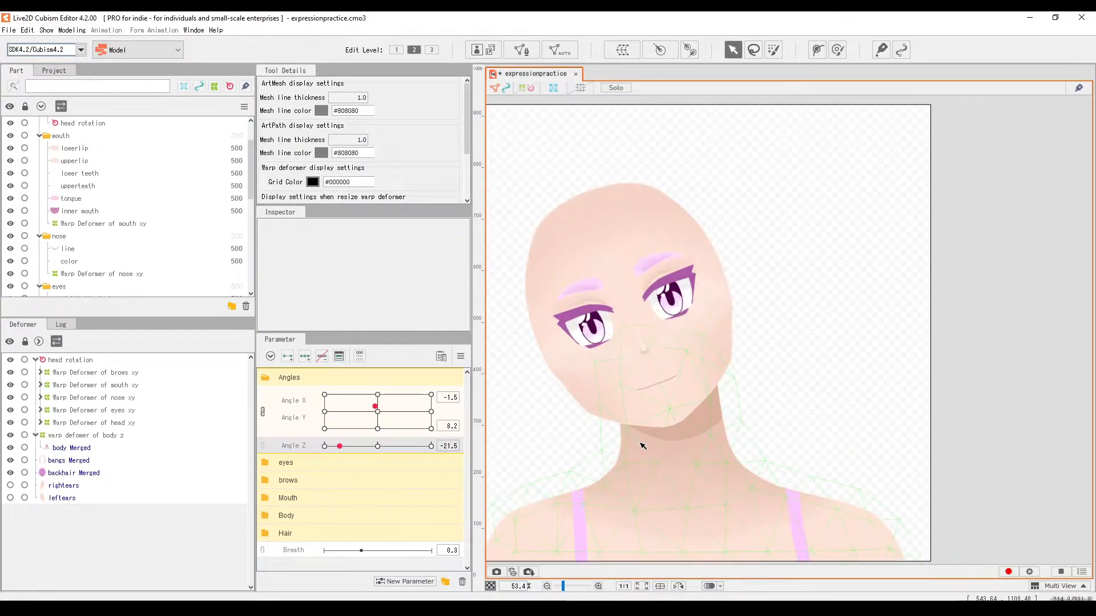
click(1061, 571)
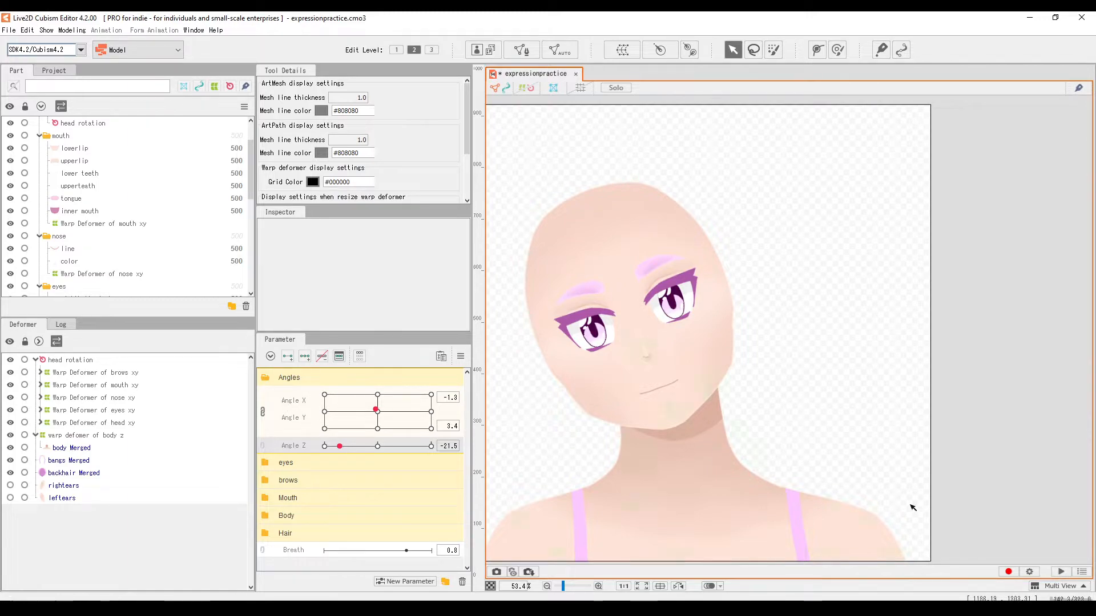
click(1080, 572)
click(1062, 599)
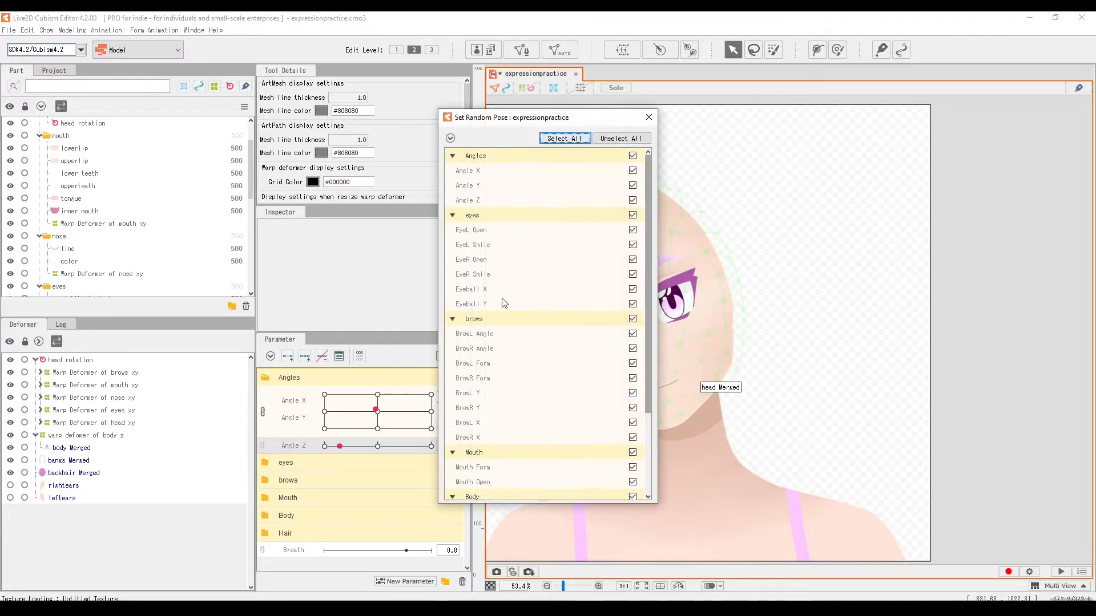
scroll(625, 377, down, 5)
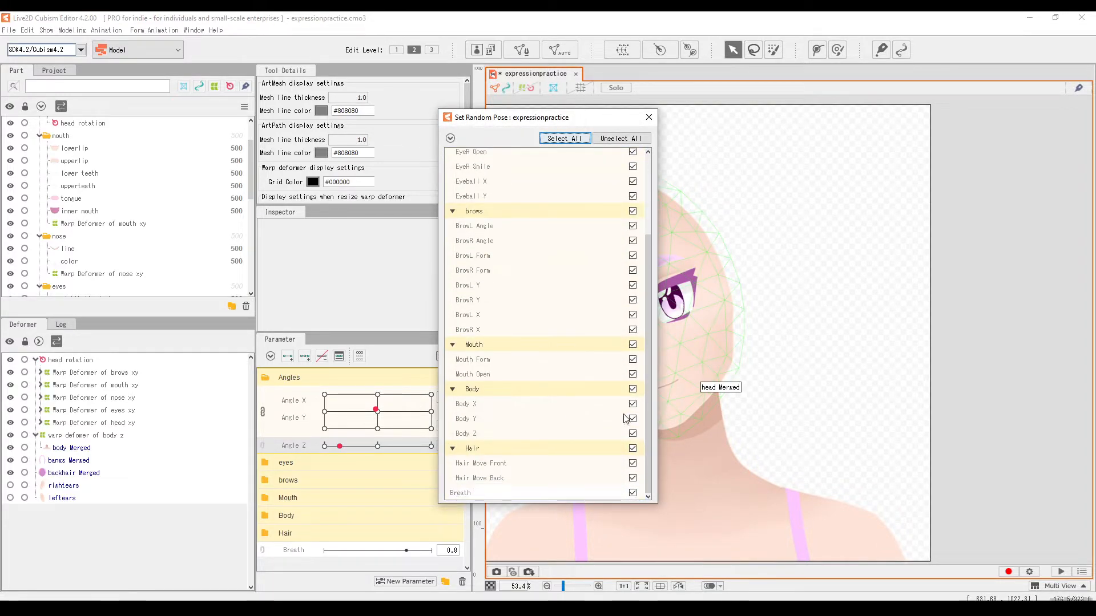
scroll(631, 420, up, 5)
click(649, 117)
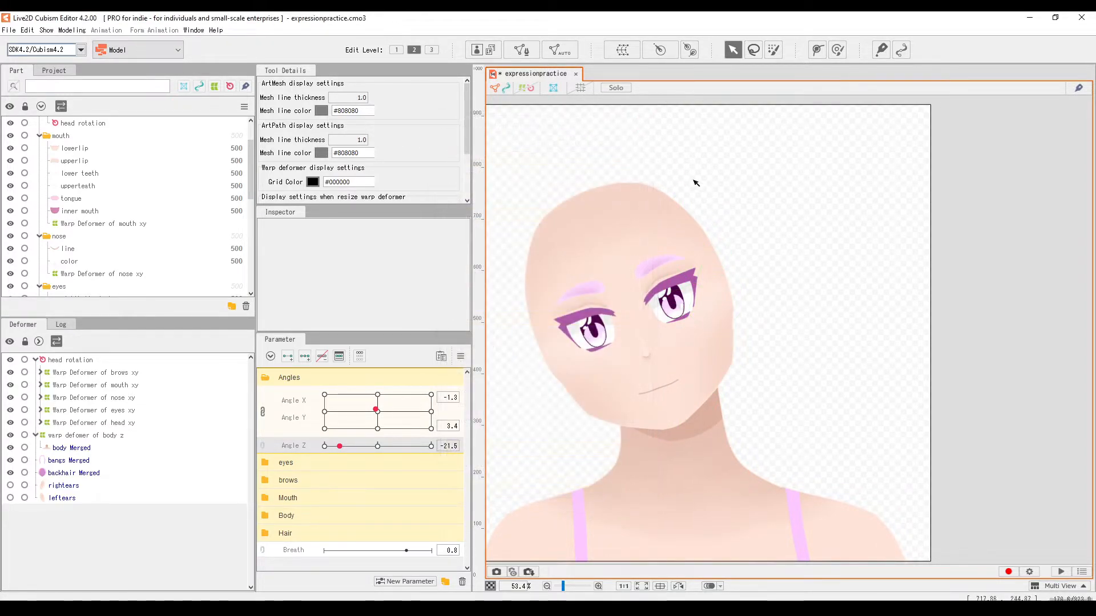
Reset all parameters to their default values so the character faces forward
scroll(755, 395, down, 3)
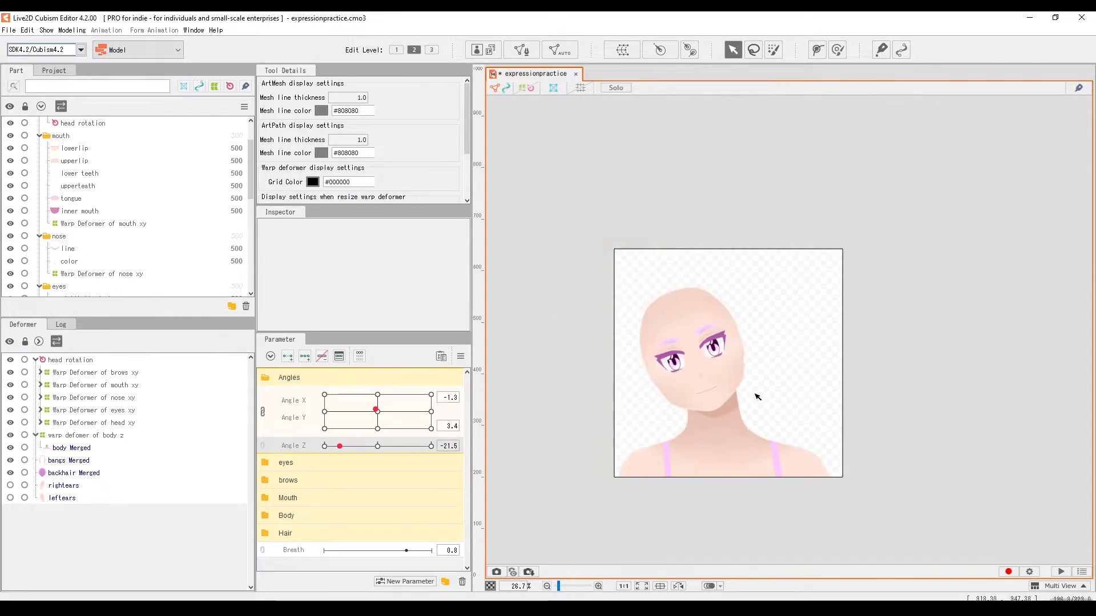
scroll(749, 398, up, 3)
scroll(753, 398, down, 2)
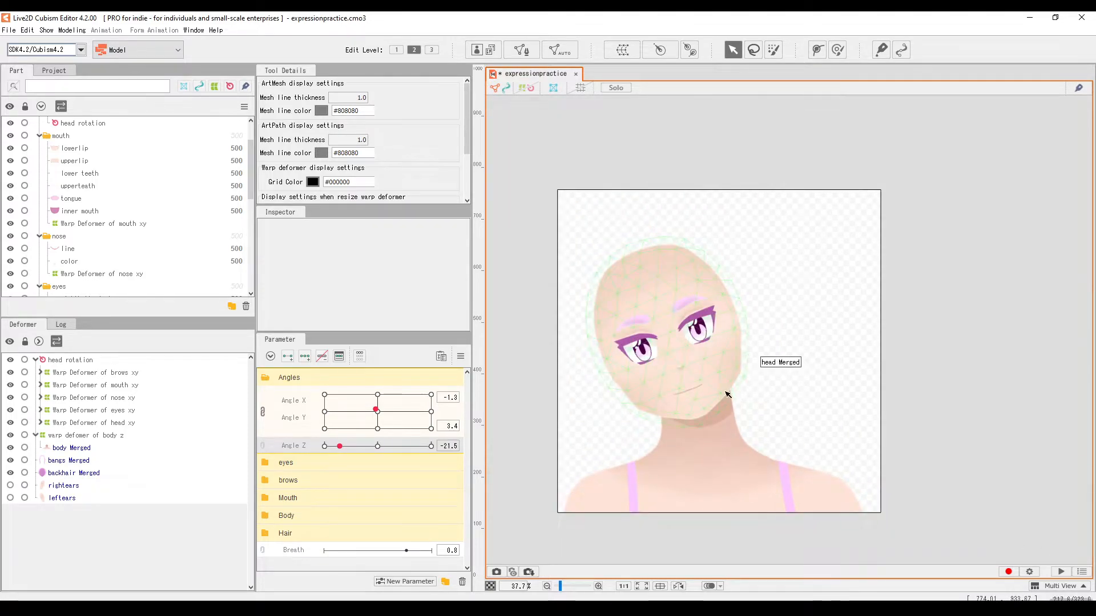
scroll(728, 394, up, 2)
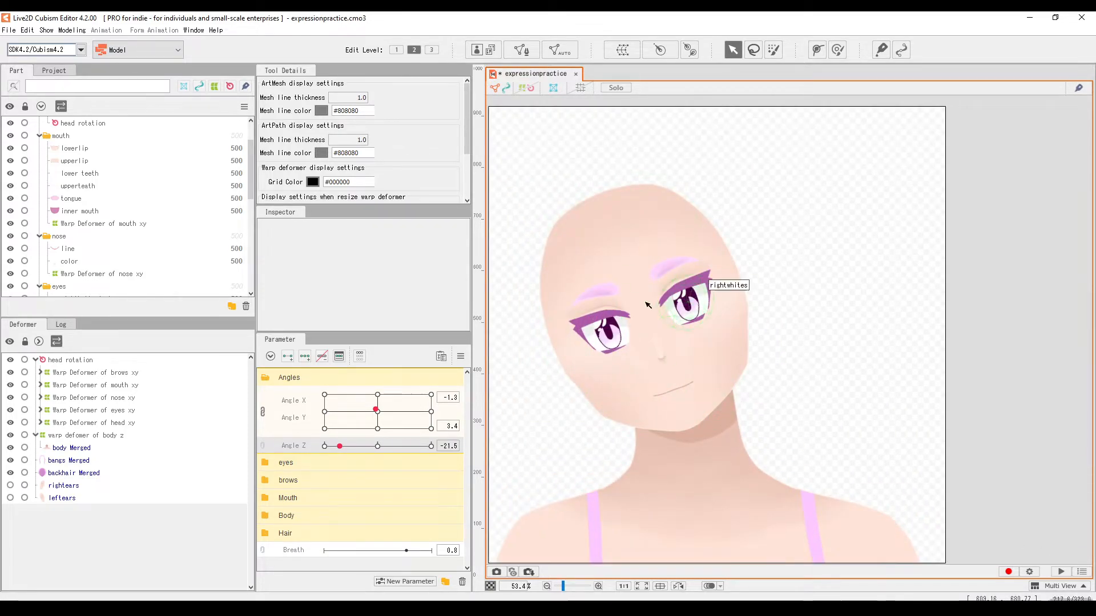
click(441, 356)
click(522, 350)
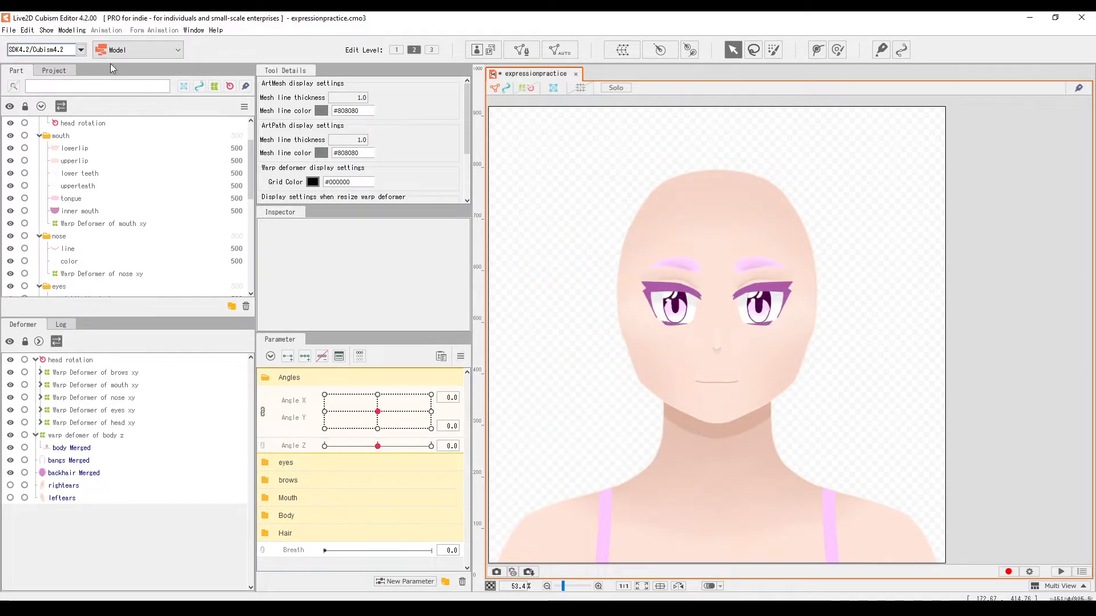
Open the Physics/Scene Blending Settings and preview how the head follows the cursor
click(72, 30)
click(98, 251)
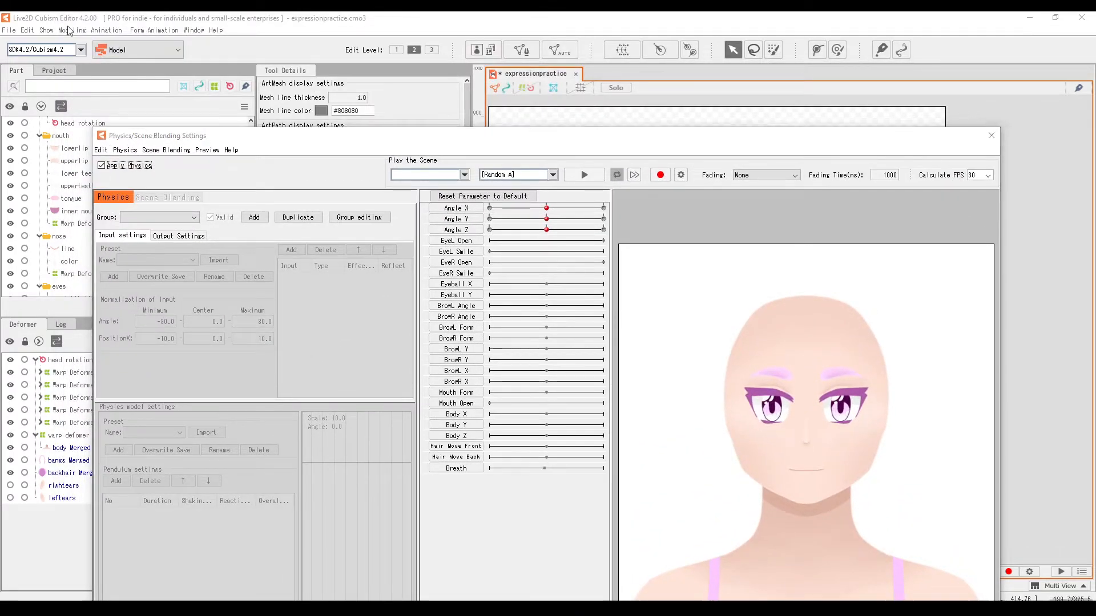
click(992, 136)
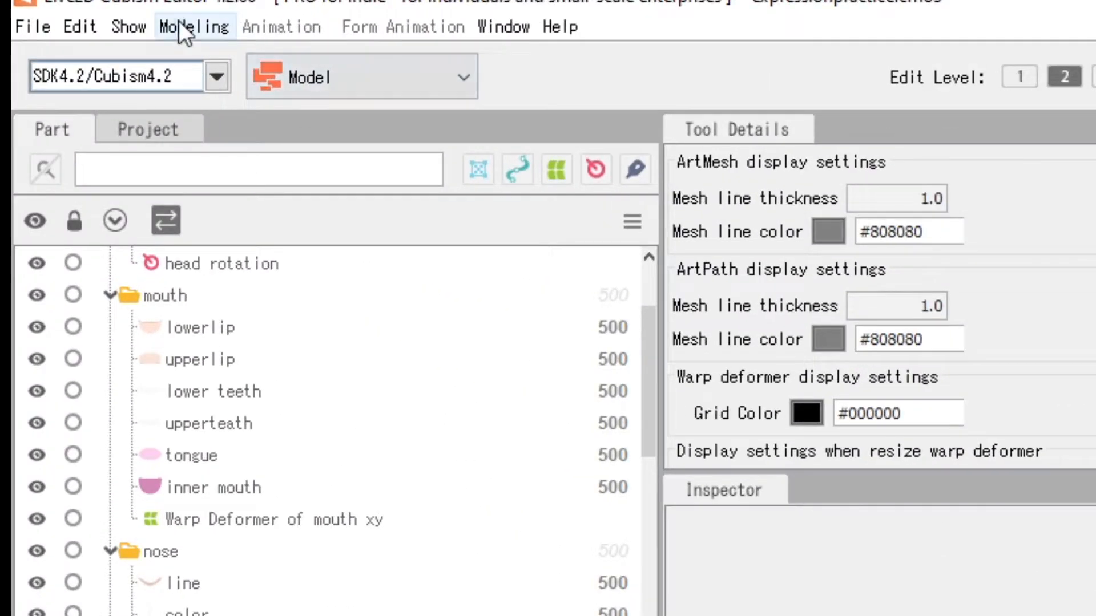
click(71, 31)
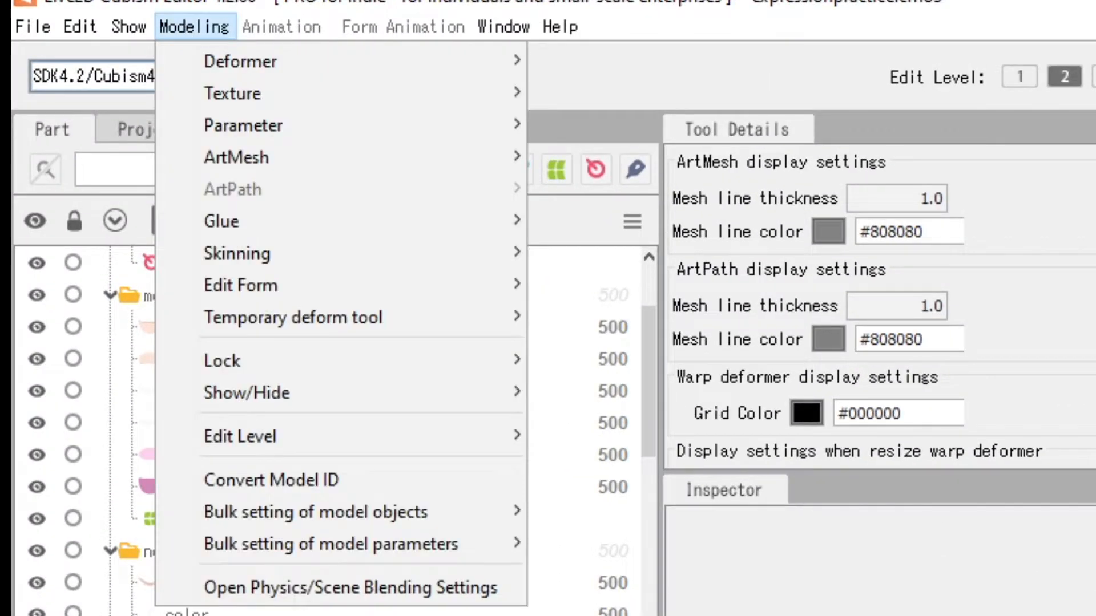
click(237, 591)
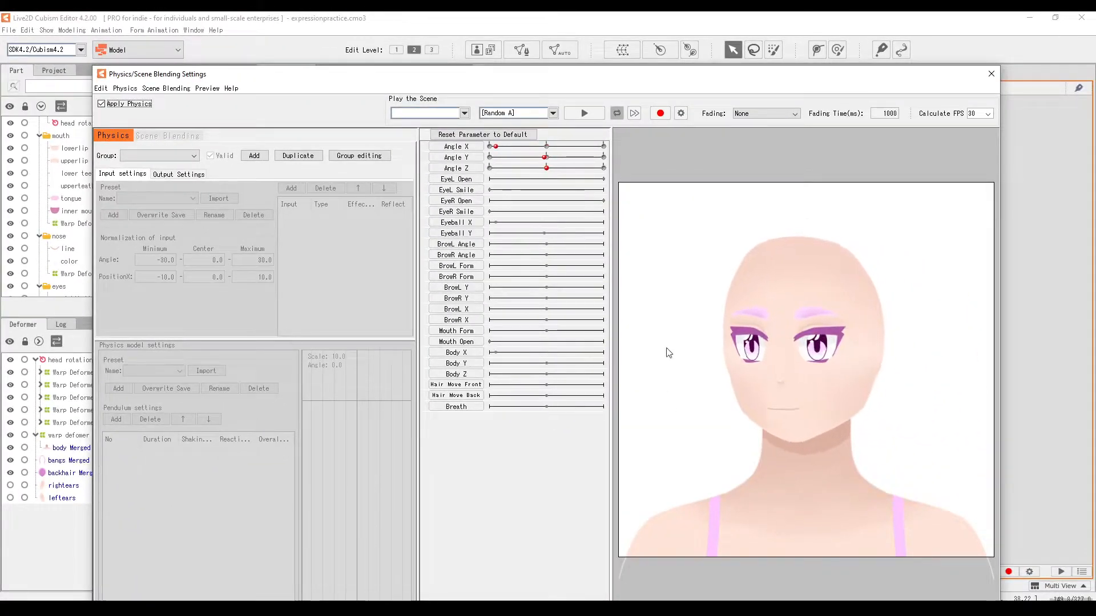
drag(669, 353, 706, 410)
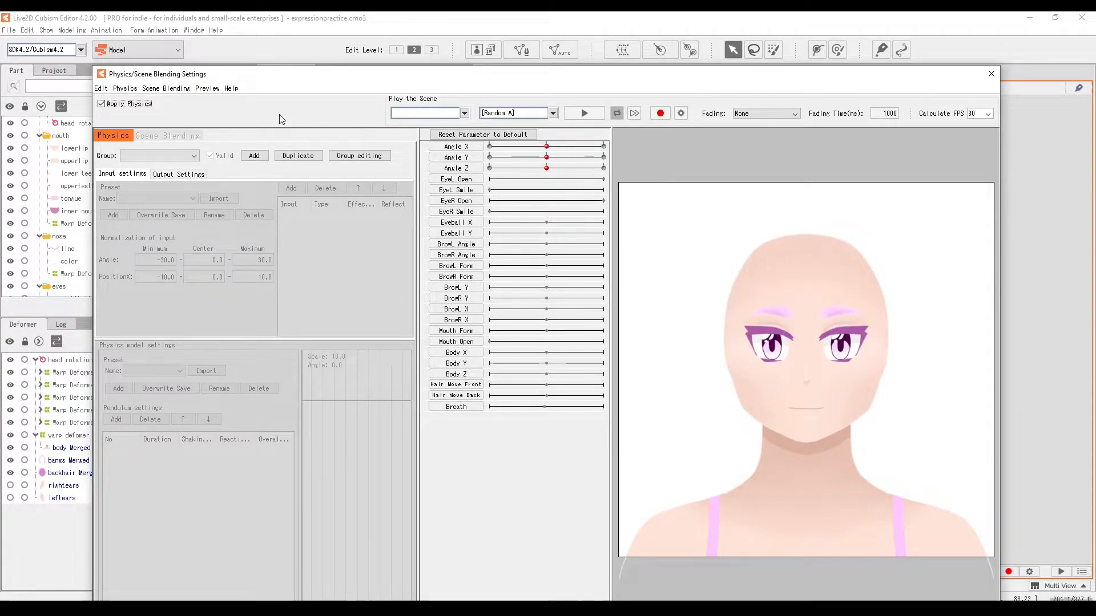
Set Angle Z's cursor tracking type to Left mouse button X, save it and try the tracked head movement on the model
click(124, 88)
mouse_move(143, 91)
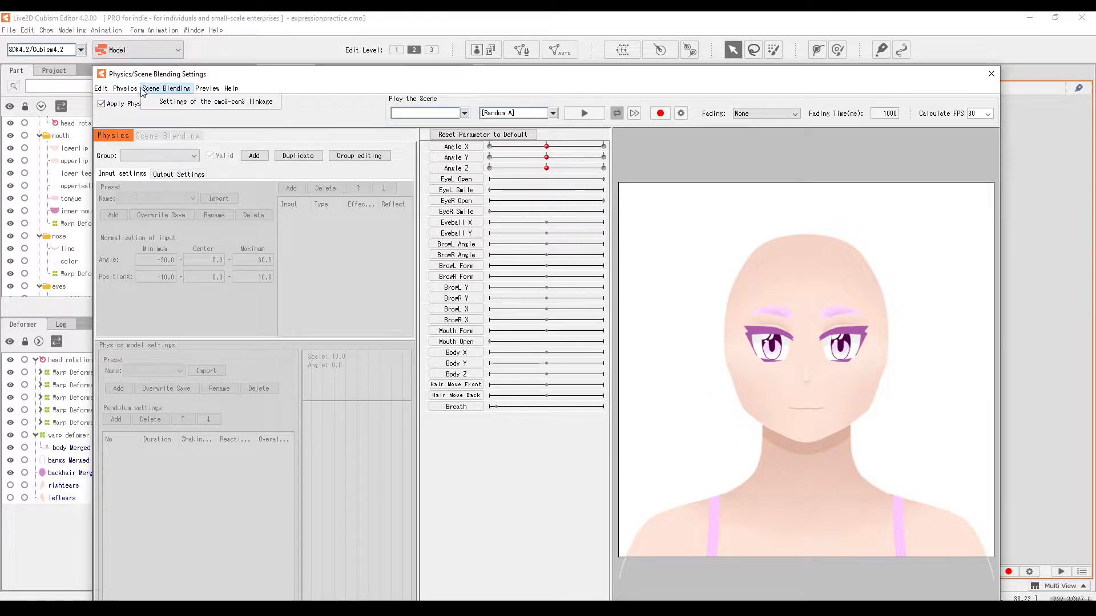
mouse_move(206, 90)
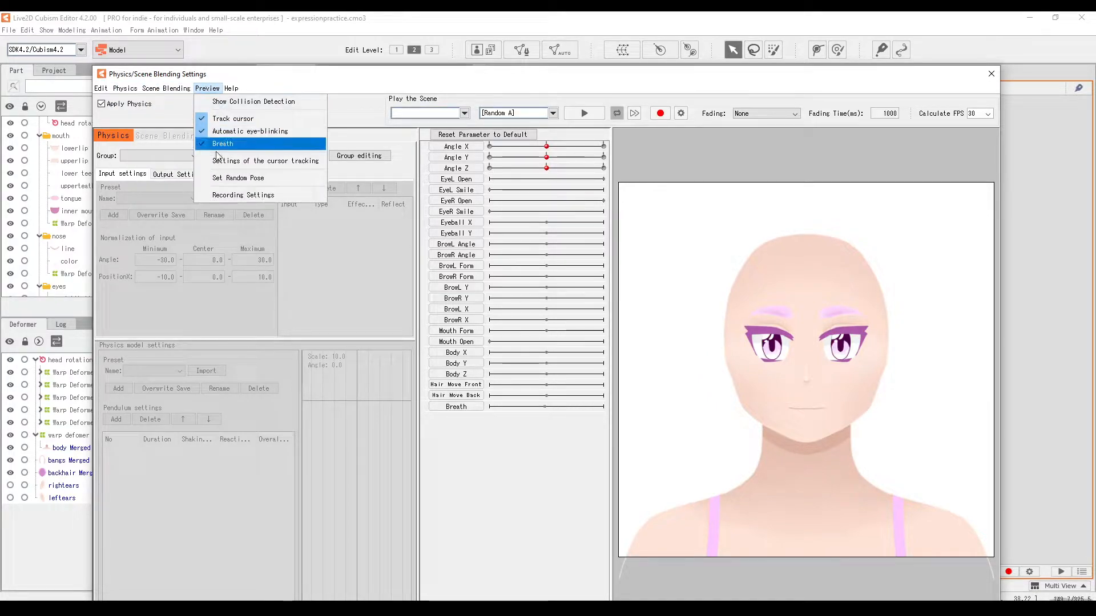
click(266, 161)
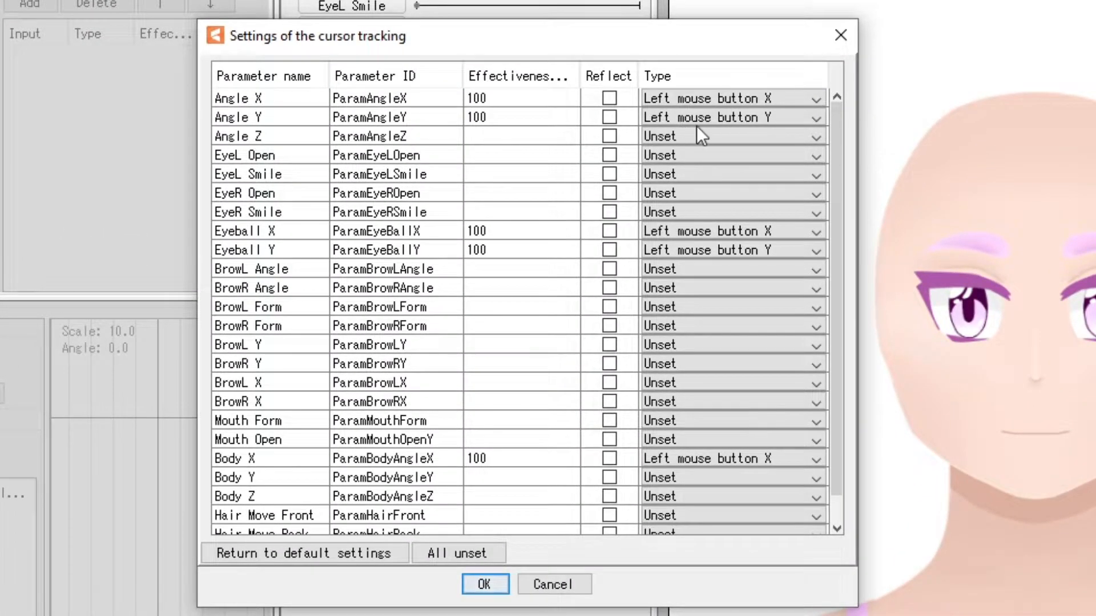
click(700, 136)
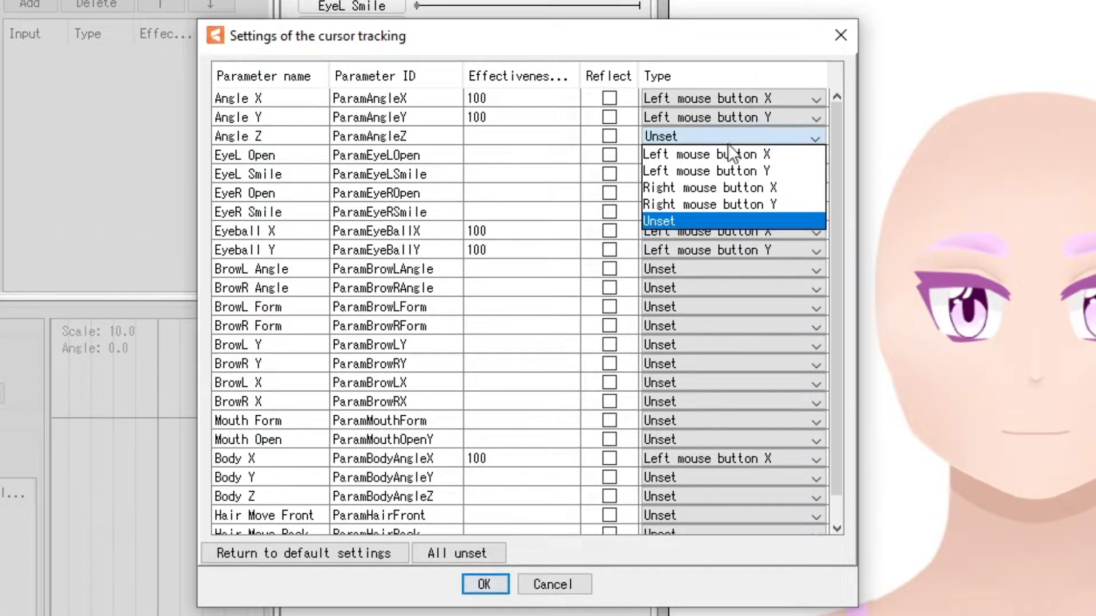
click(680, 152)
click(840, 35)
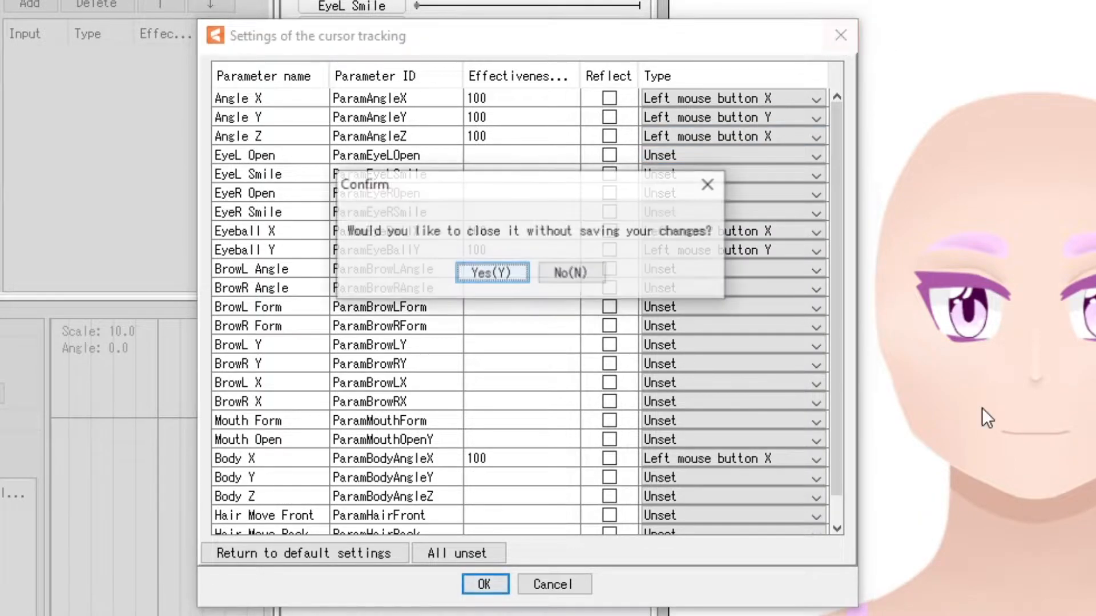
click(570, 272)
click(484, 585)
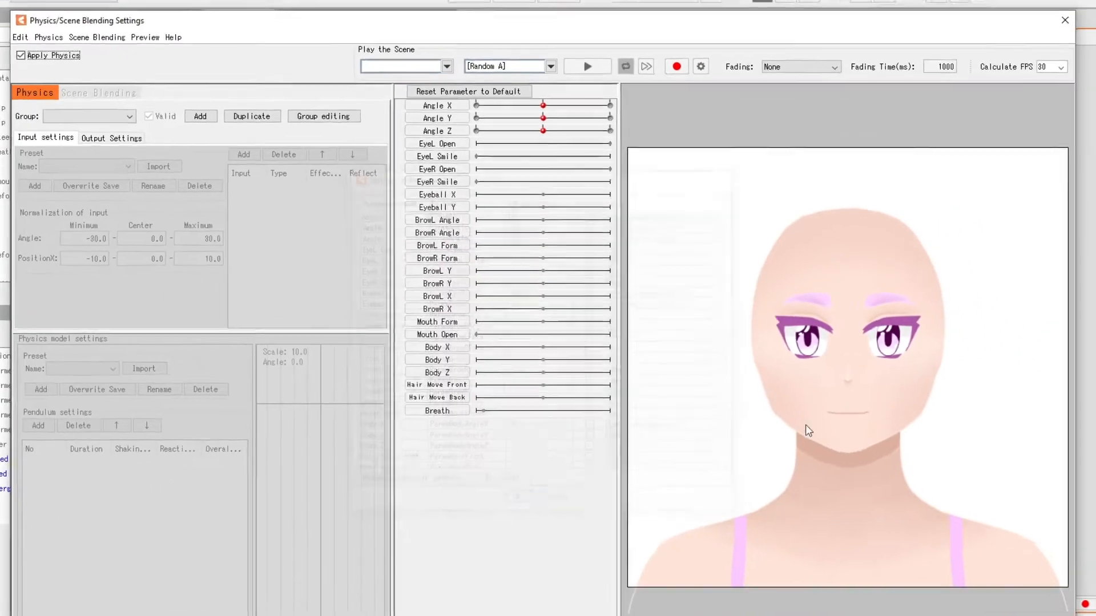
drag(806, 424, 788, 221)
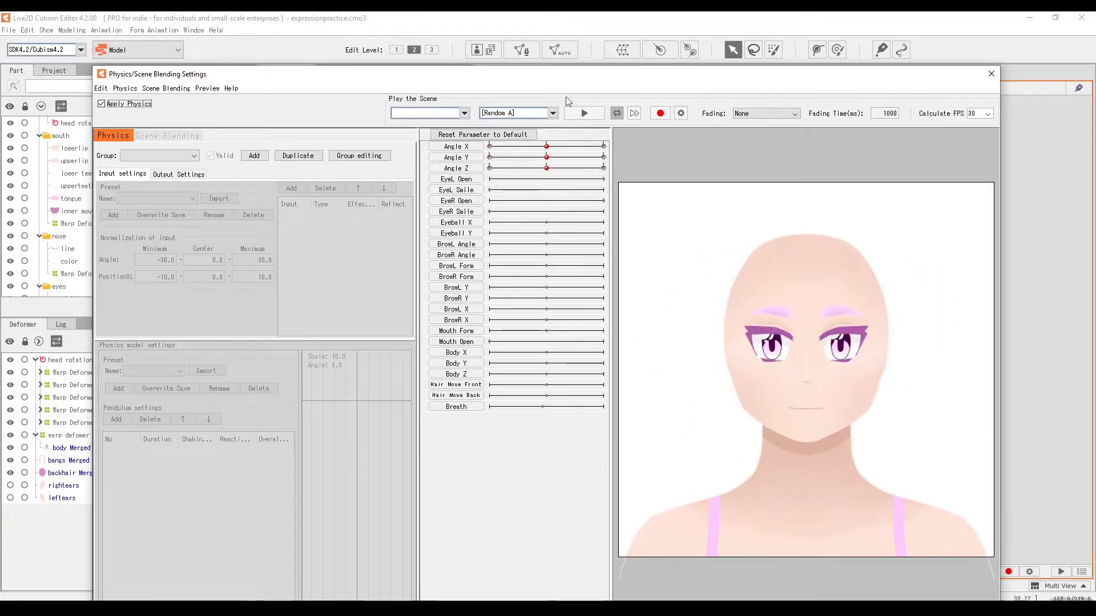
Play the Random Pose scene to examine the rig's motion, then close the Physics/Scene Blending Settings
click(542, 113)
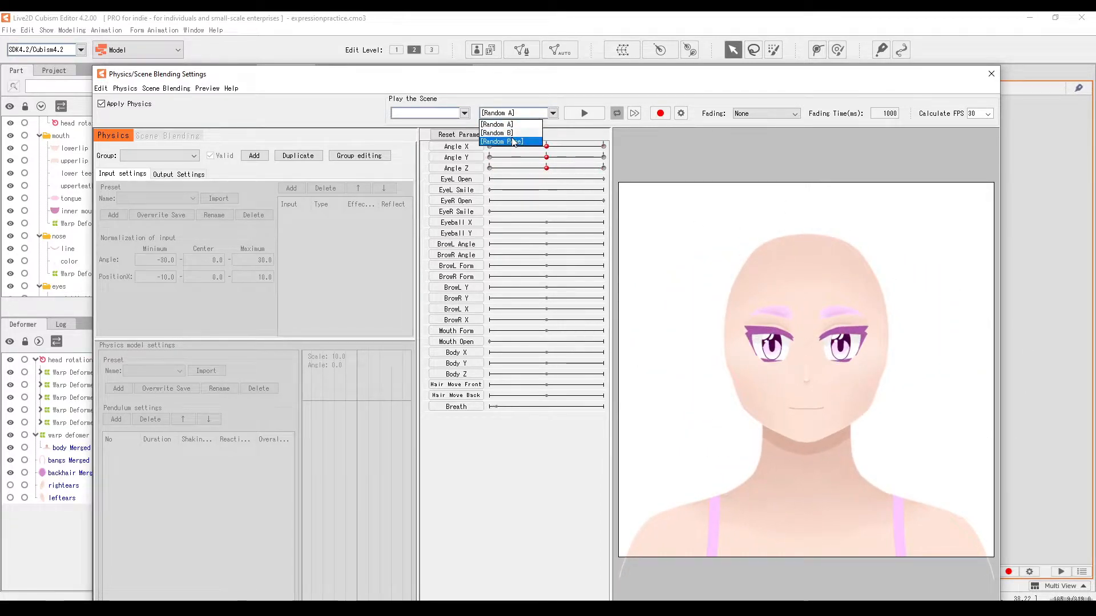
click(513, 142)
click(587, 113)
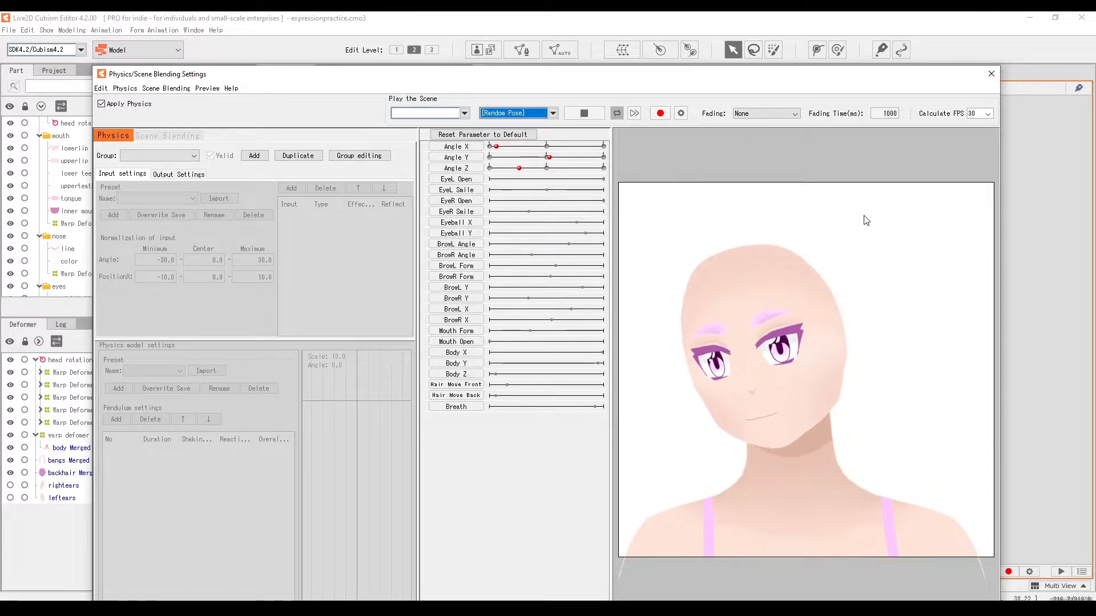
click(991, 74)
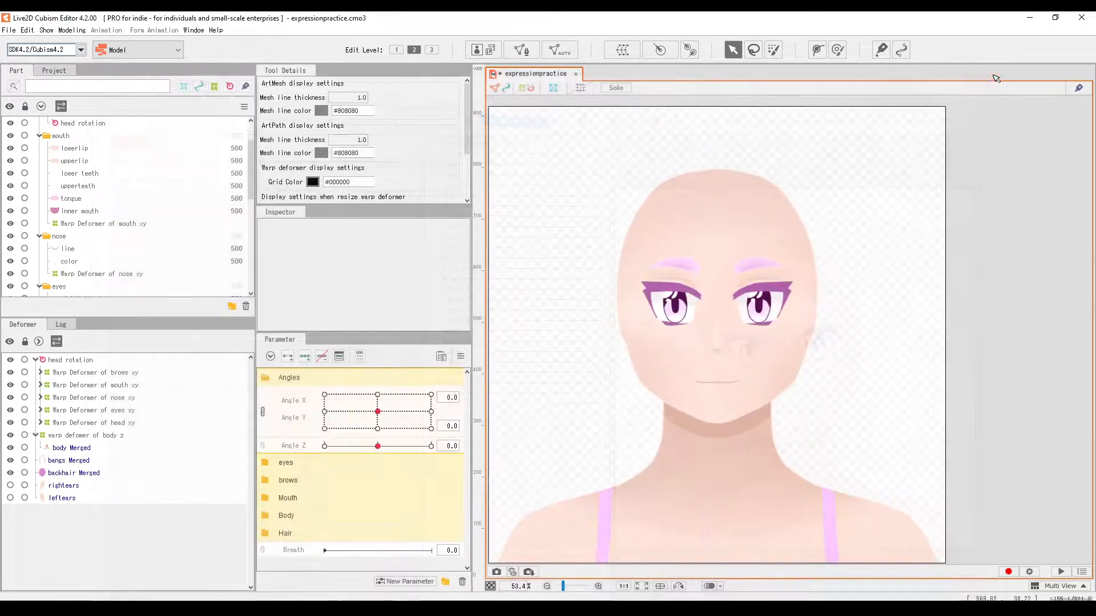
Collapse the head part folder and make the hair folder's artwork visible on the model
scroll(736, 227, up, 2)
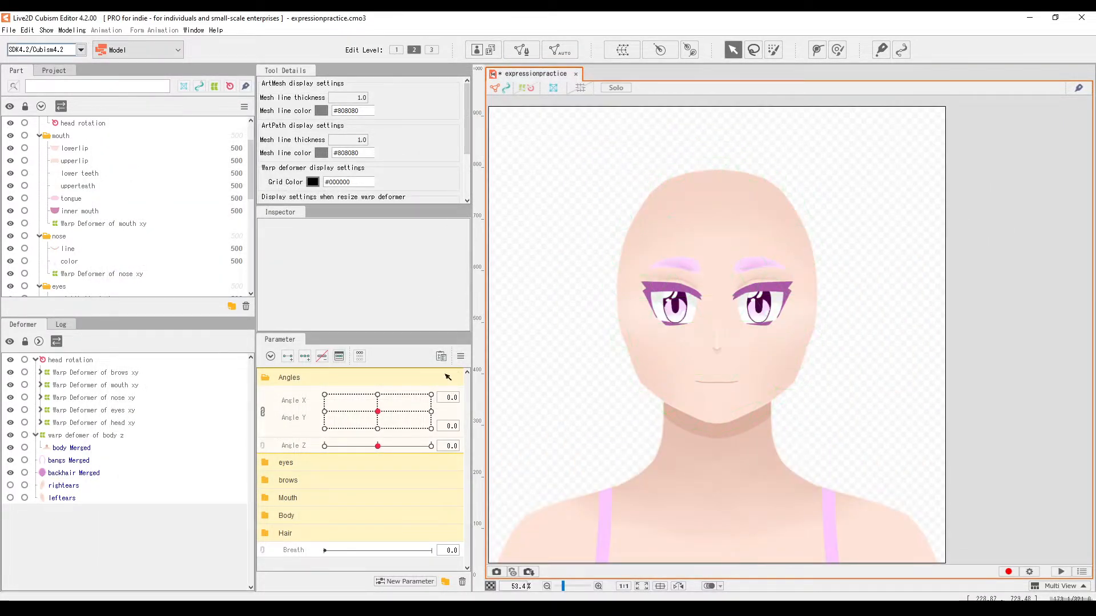
scroll(113, 208, down, 7)
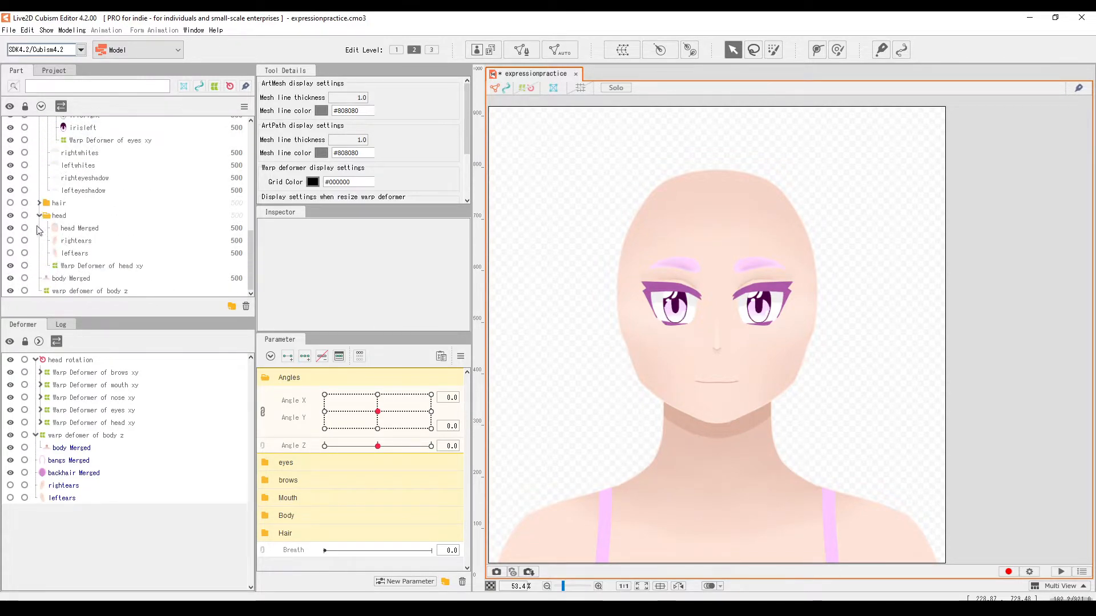
click(38, 216)
click(10, 254)
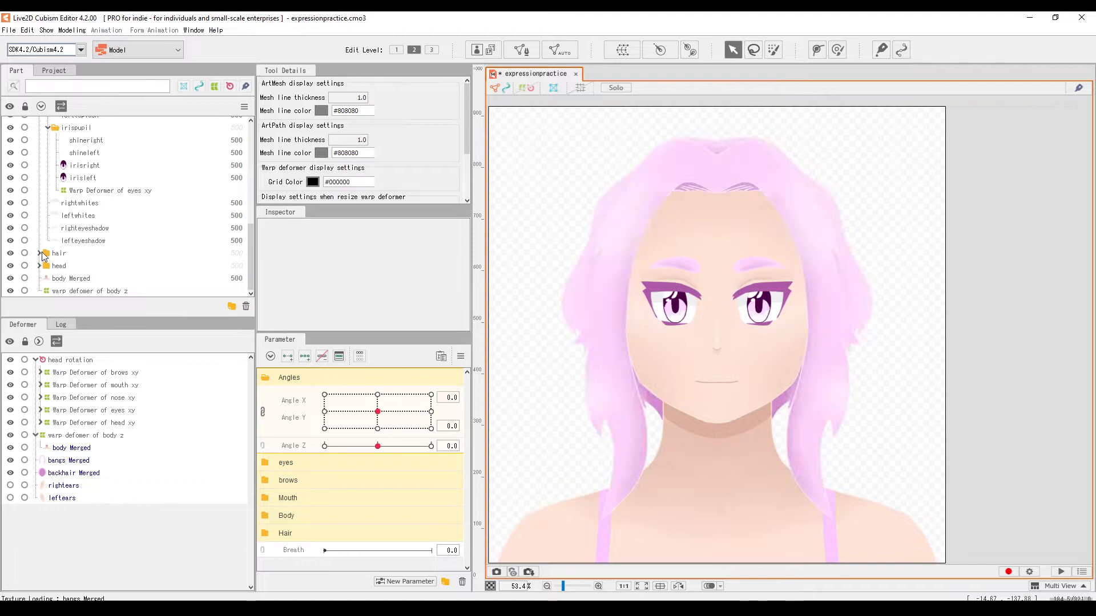
Create a warp deformer named "Warp Deformer of bangs xy" as parent of bangs Merged, with 2 × 2 Bezier and 5 × 5 conversion divisions
click(40, 254)
click(73, 268)
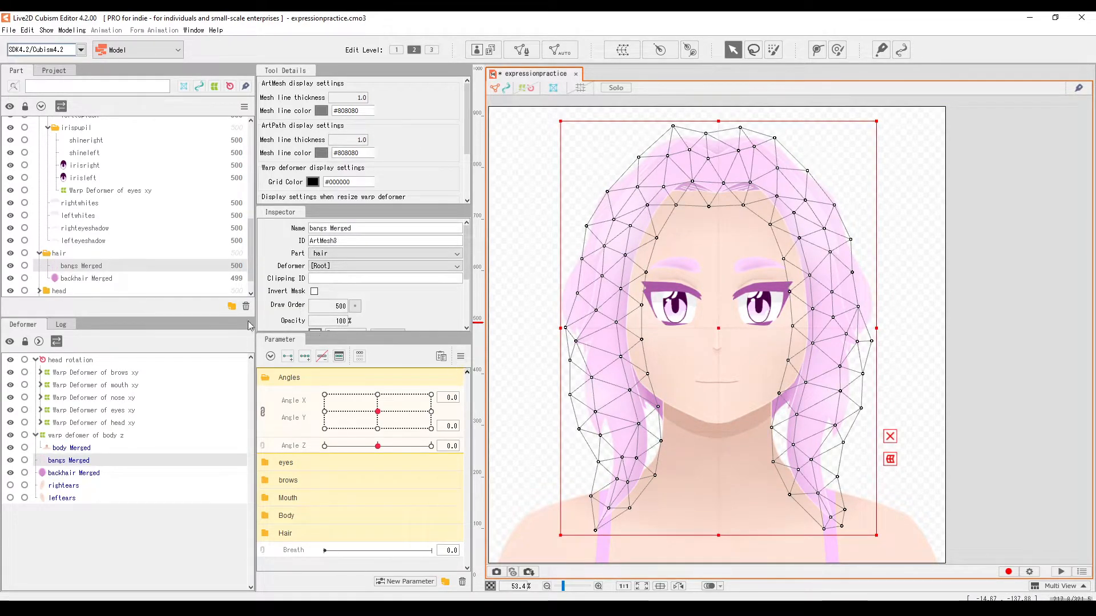
ctrl+click(96, 279)
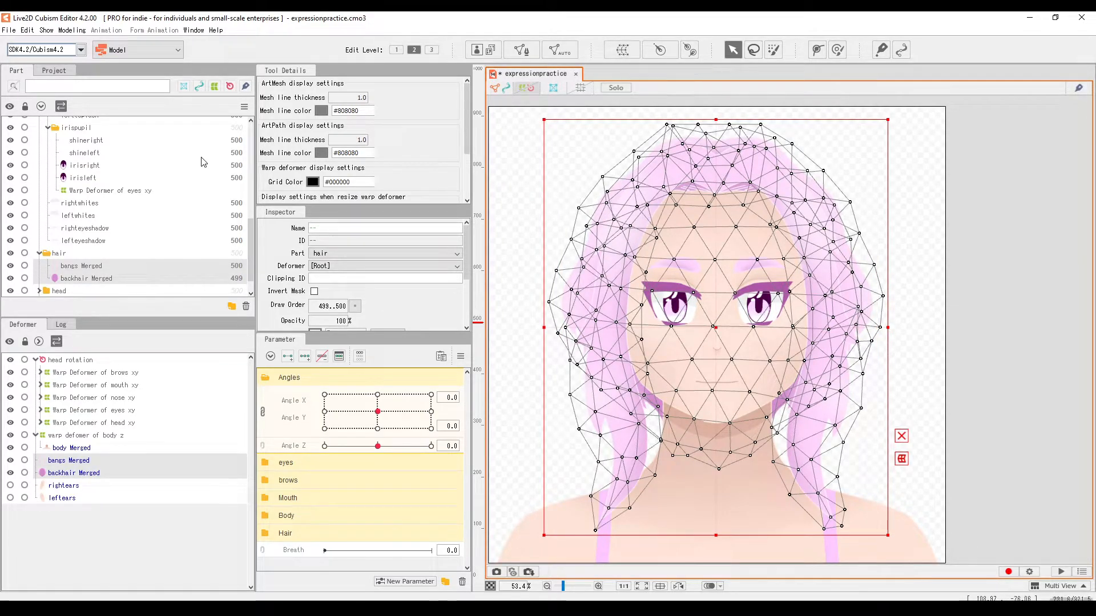
click(81, 267)
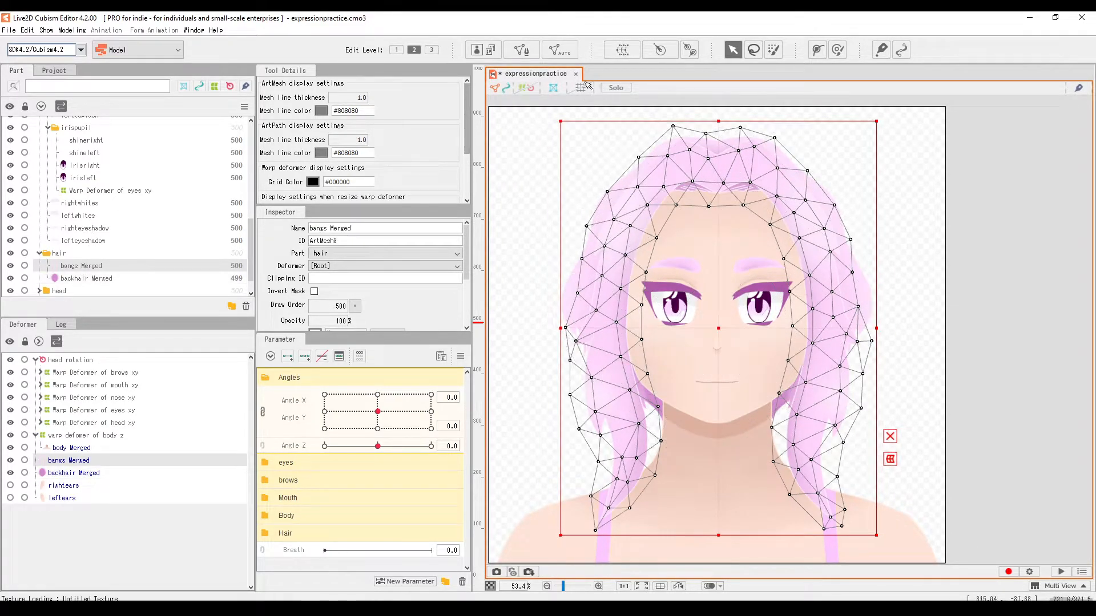
click(624, 51)
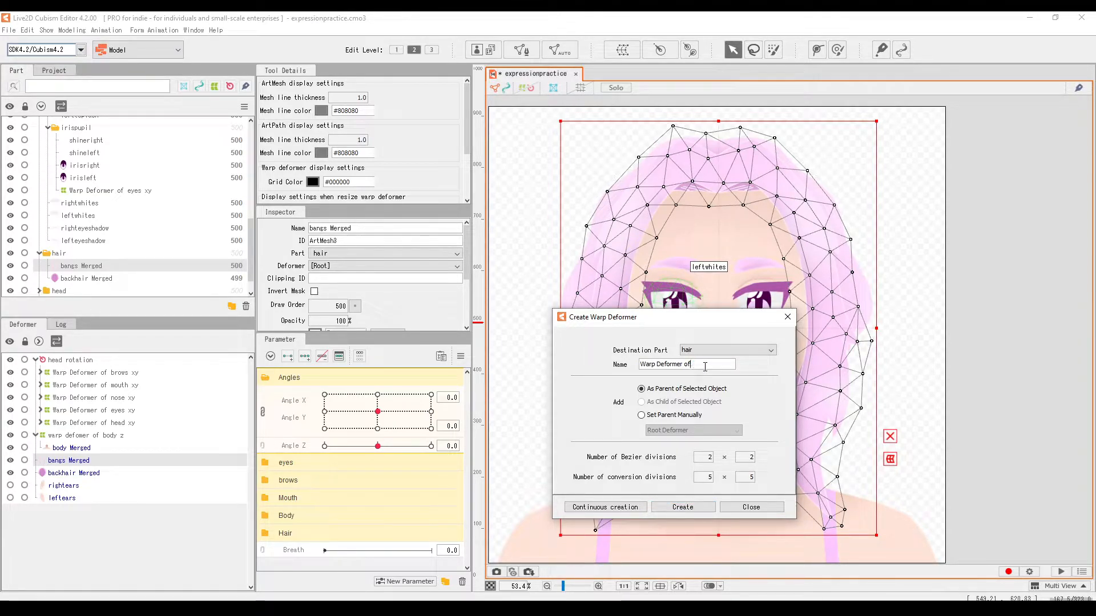
text(bangs xy)
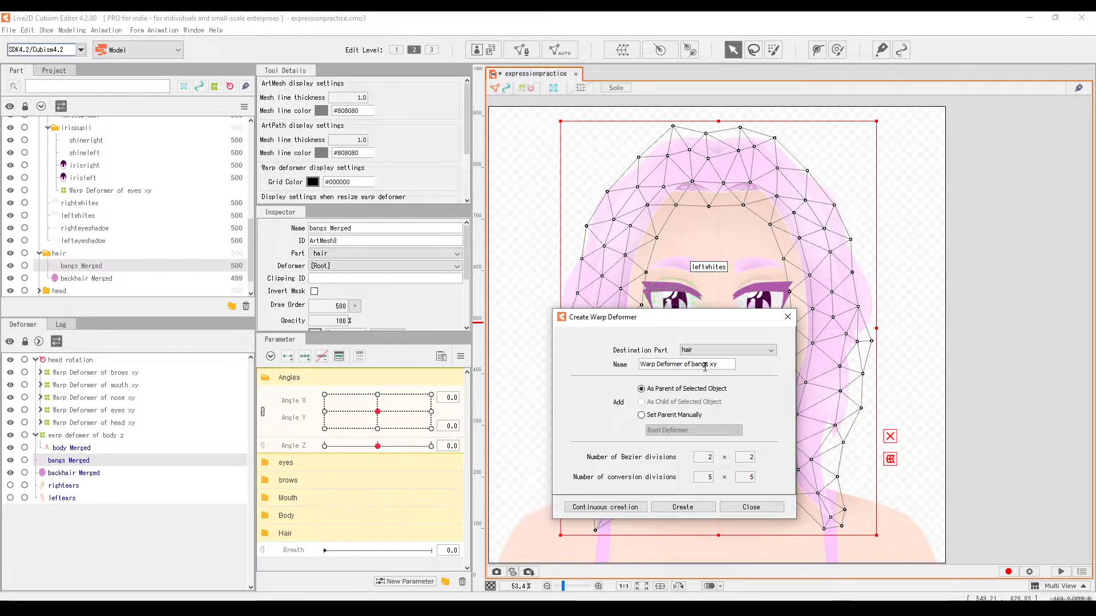
click(683, 507)
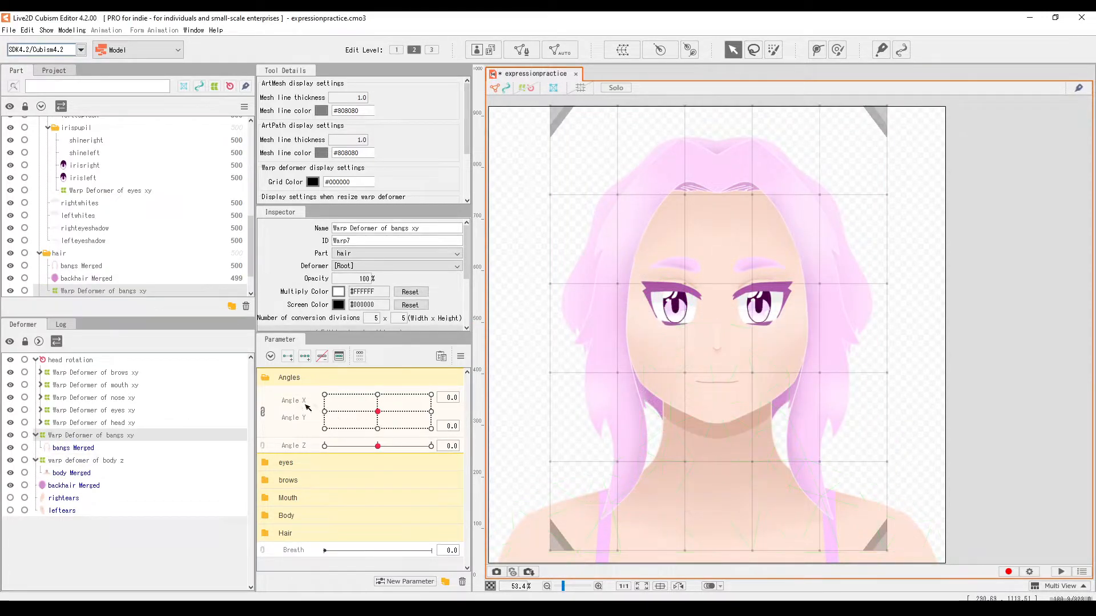
Unlink Angle X from Angle Y, add three keys on Angle X for the bangs deformer and set Angle X to 30
click(263, 411)
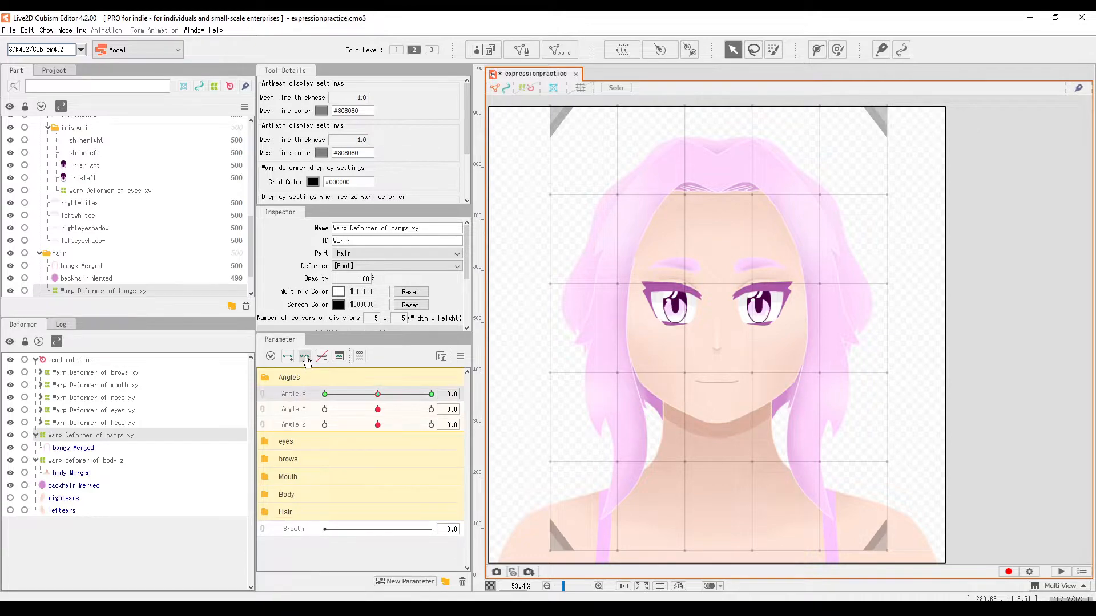
drag(374, 395, 516, 386)
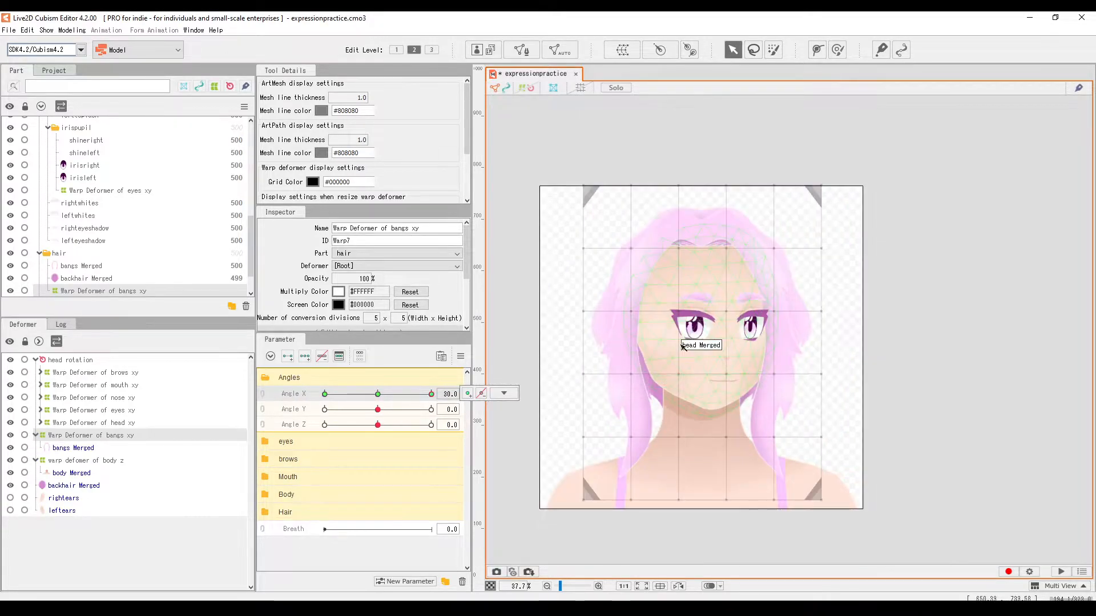
Hide backhair Merged and shift the whole bangs warp deformer sideways in the direction the face turns
click(10, 278)
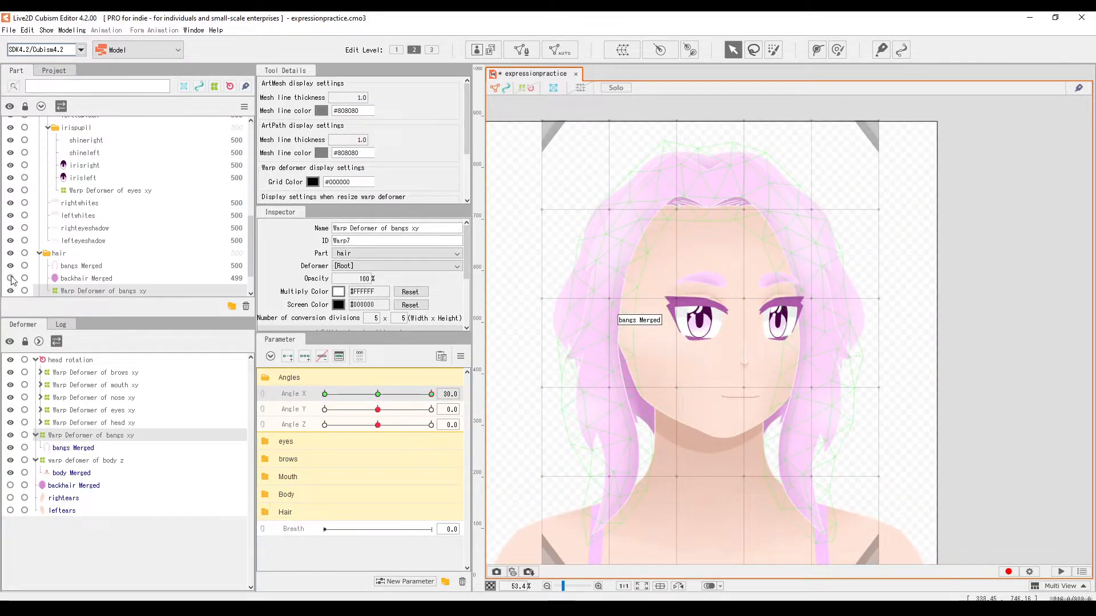
click(528, 88)
drag(664, 348, 681, 348)
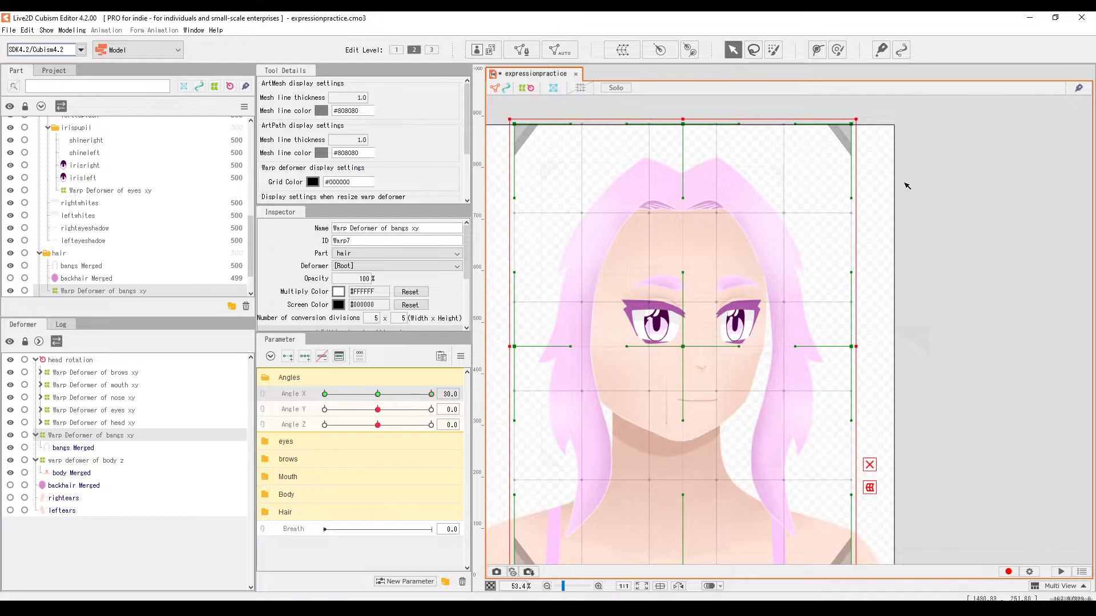
Select the bangs deformer's points on the side the face turns towards, then narrow that half and shift it slightly inward
drag(918, 104, 691, 605)
drag(857, 350, 847, 349)
drag(775, 344, 770, 344)
scroll(749, 284, down, 2)
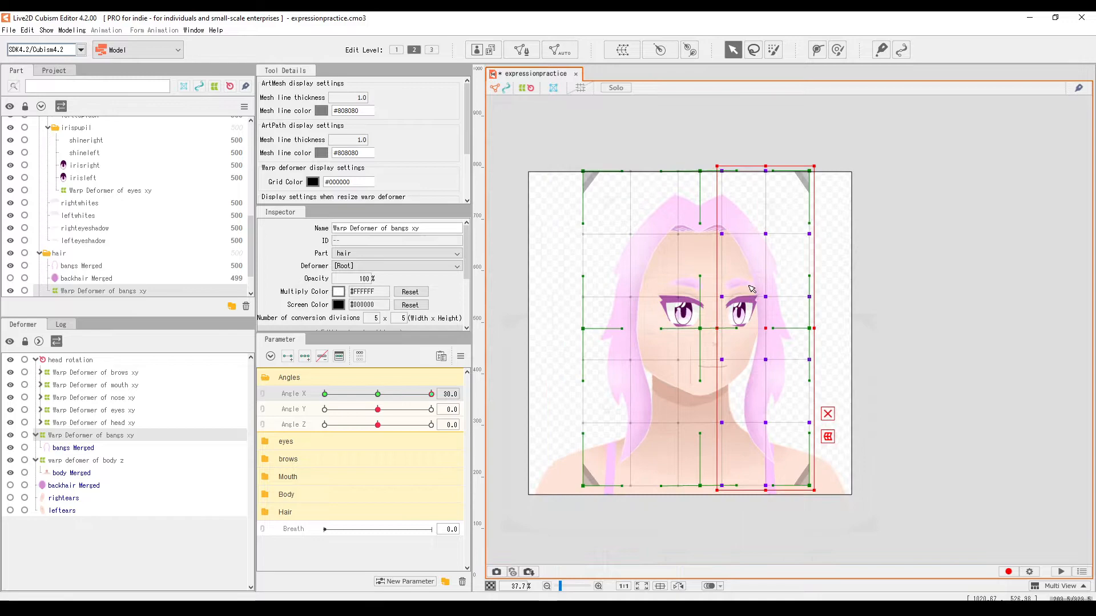
Select the whole bangs warp deformer and nudge it further towards the turned side so the hair fits the head
click(94, 278)
click(98, 291)
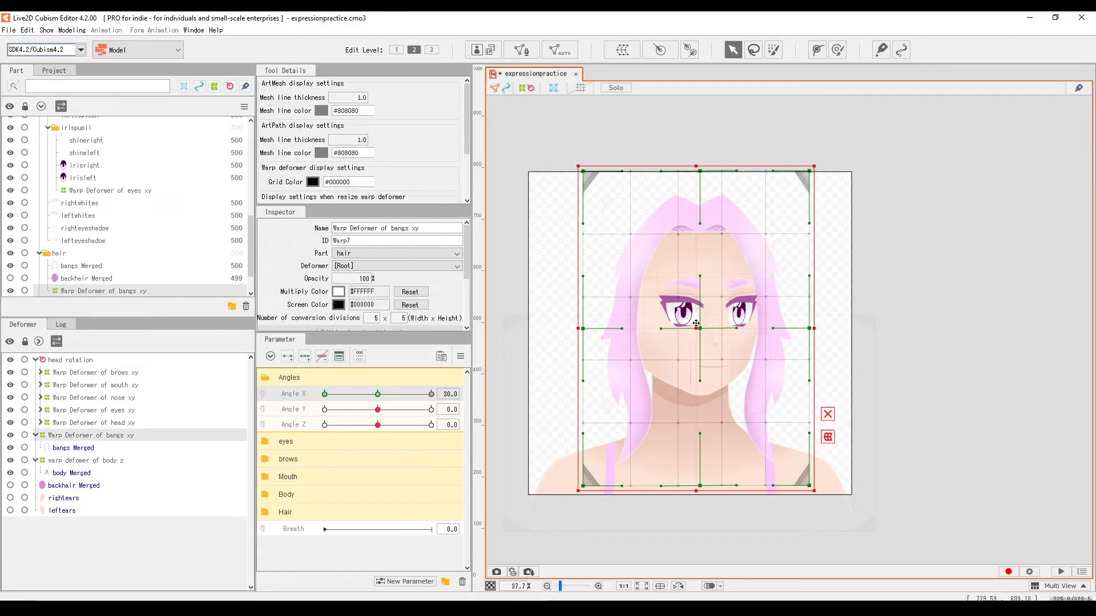
drag(692, 326, 698, 326)
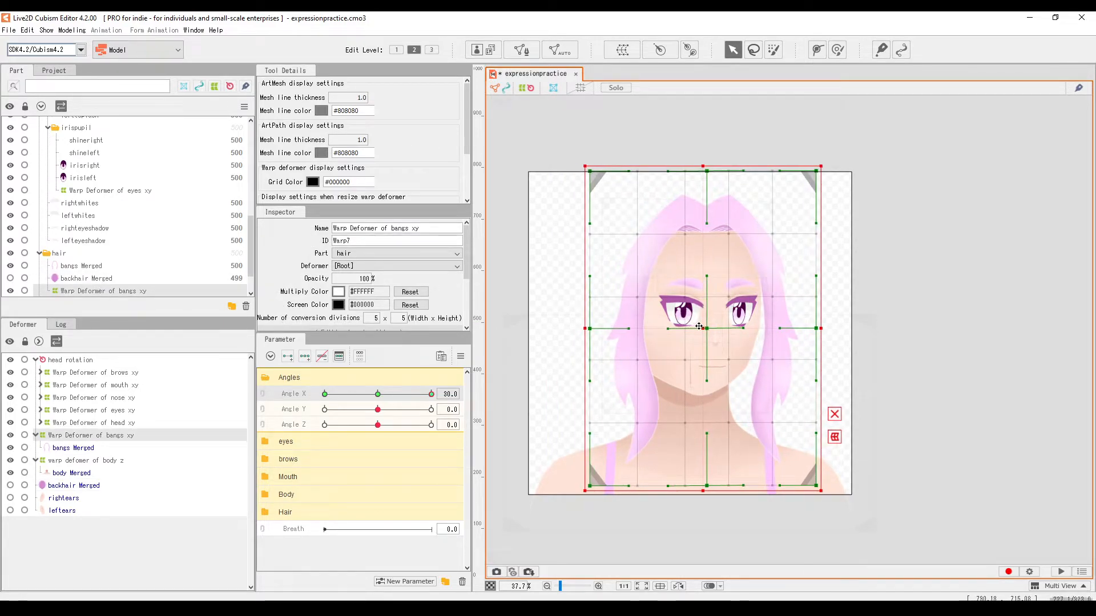
scroll(707, 234, up, 4)
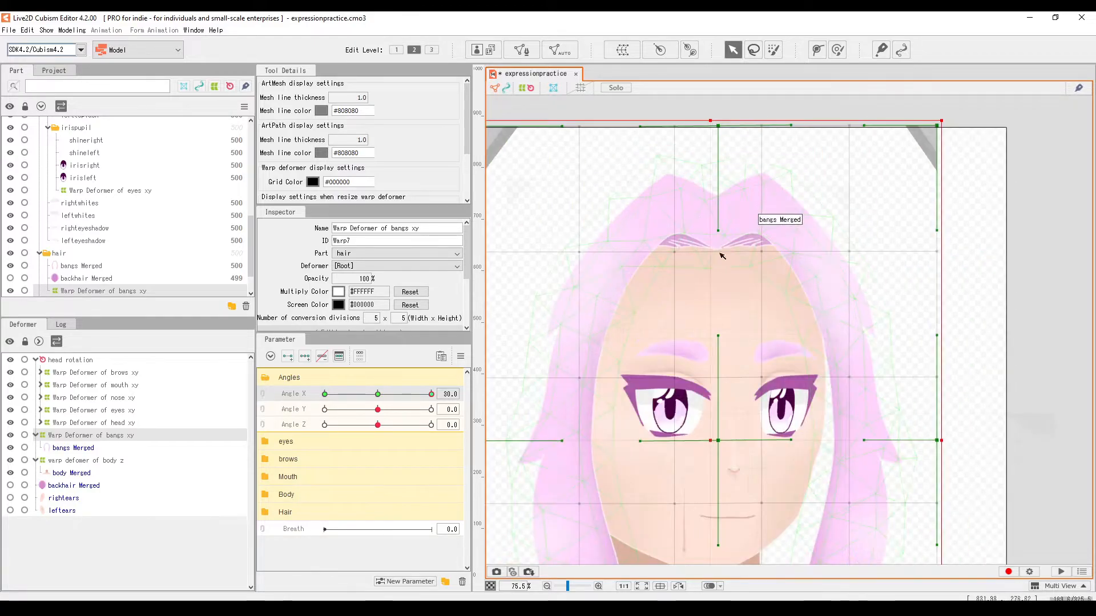
scroll(717, 257, up, 6)
scroll(715, 307, down, 6)
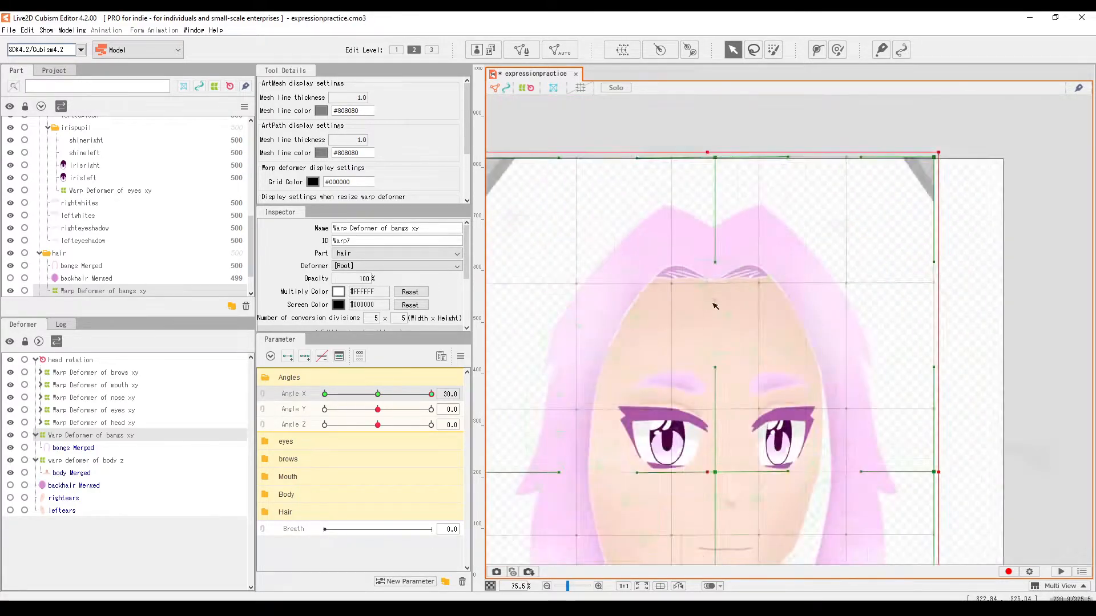
scroll(715, 307, down, 4)
scroll(712, 414, up, 2)
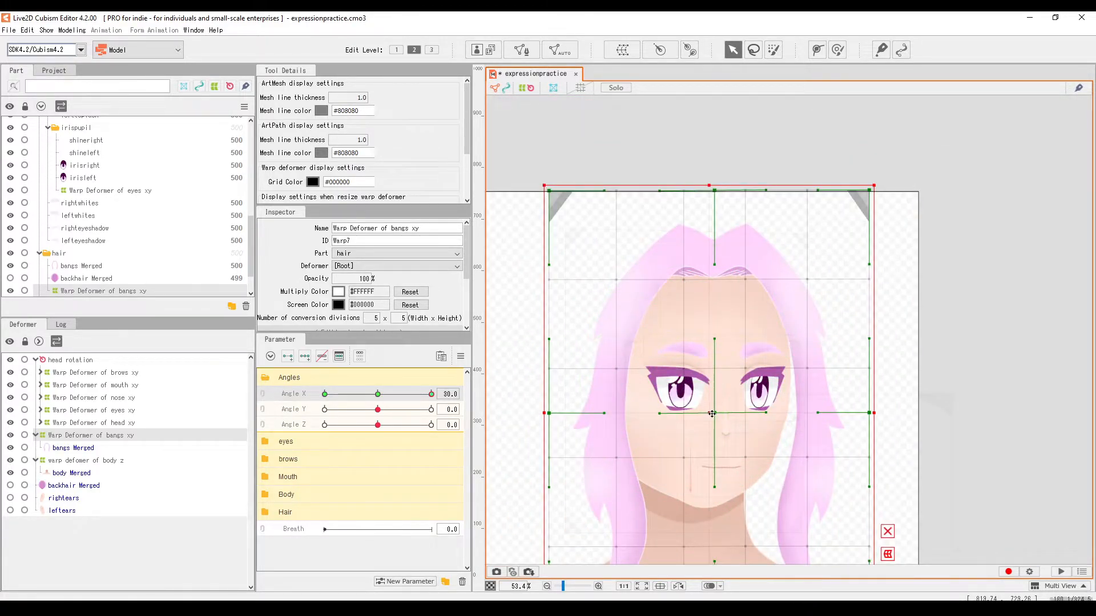
drag(712, 413, 714, 414)
Pull the middle point of the bangs deformer's left edge slightly outward to curve that side of the hair
scroll(714, 413, down, 3)
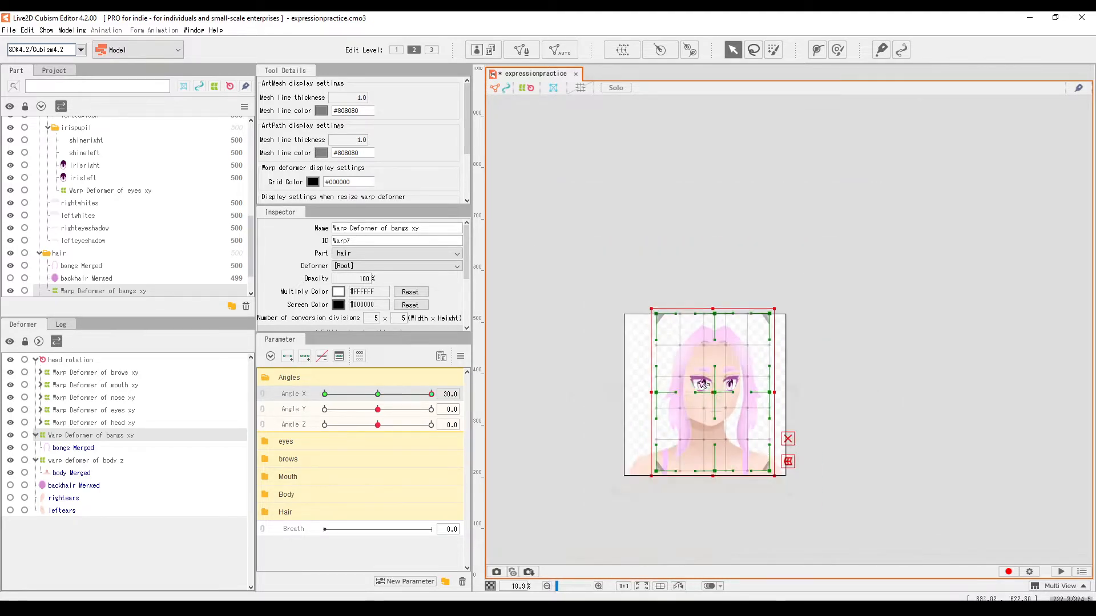
scroll(719, 320, up, 4)
scroll(663, 321, down, 2)
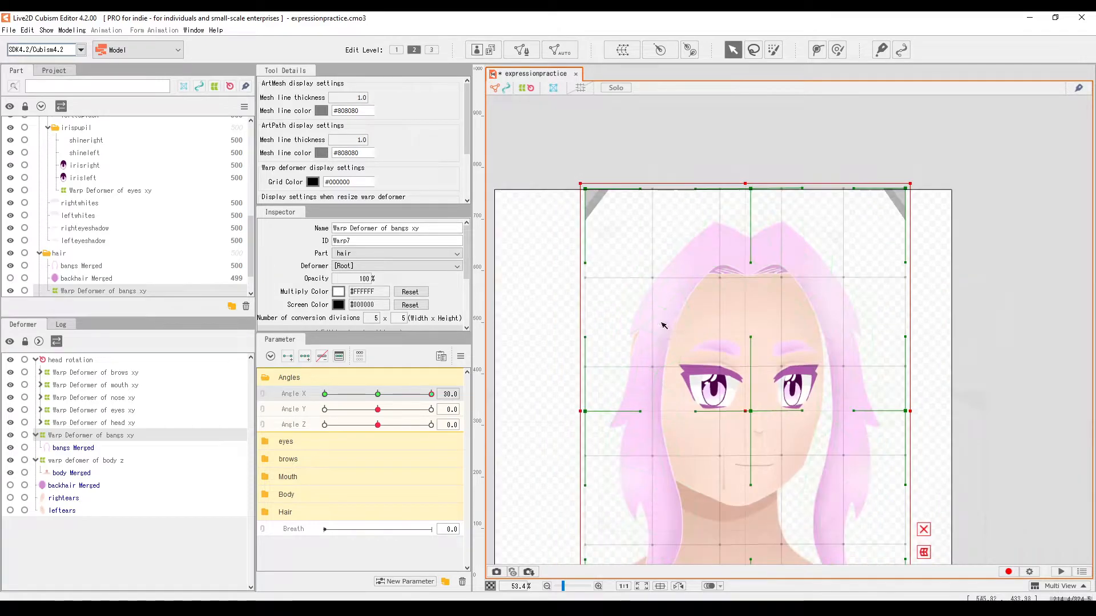
scroll(635, 333, up, 2)
scroll(634, 371, down, 2)
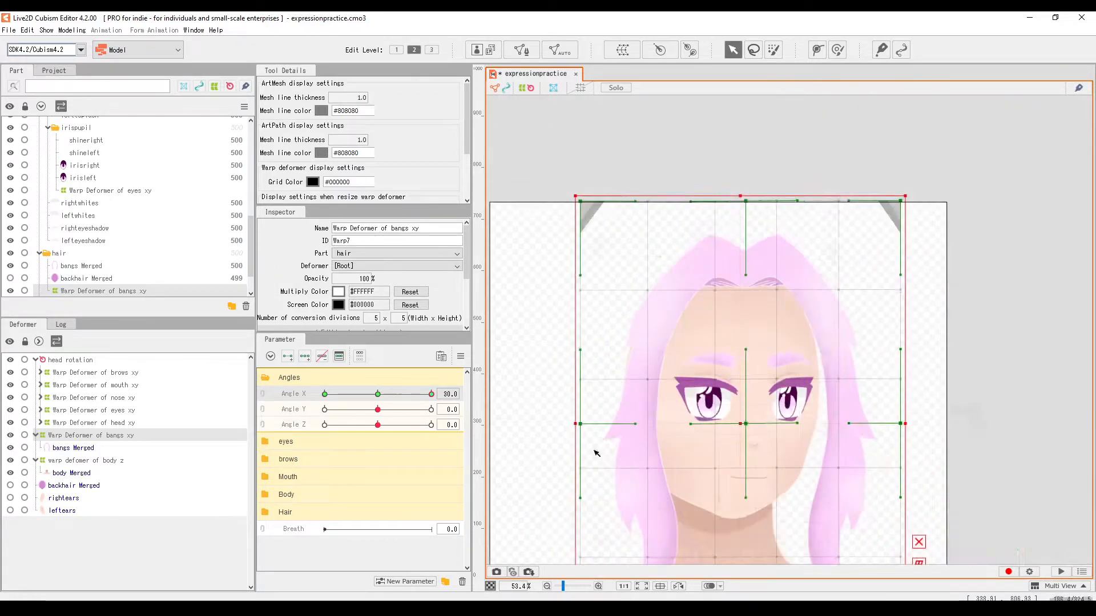
scroll(594, 449, up, 2)
drag(575, 413, 566, 412)
scroll(723, 304, down, 4)
scroll(722, 314, up, 3)
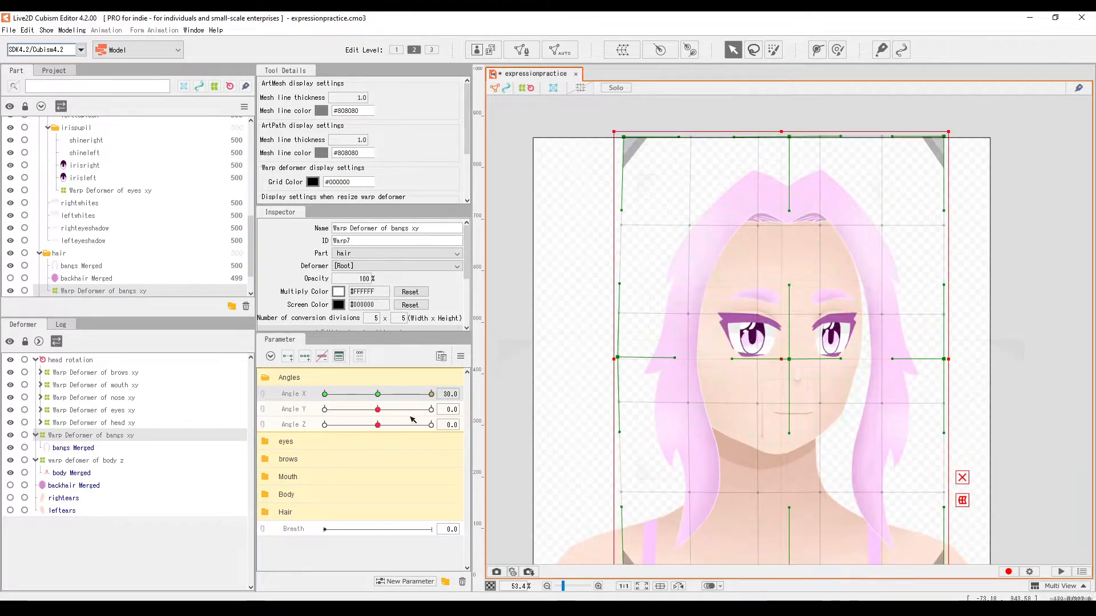
Reflect the bangs deformer's Angle X motion from 30 to the opposite side and preview the head turn
mouse_move(431, 394)
mouse_down()
mouse_move(372, 395)
mouse_move(438, 394)
mouse_up()
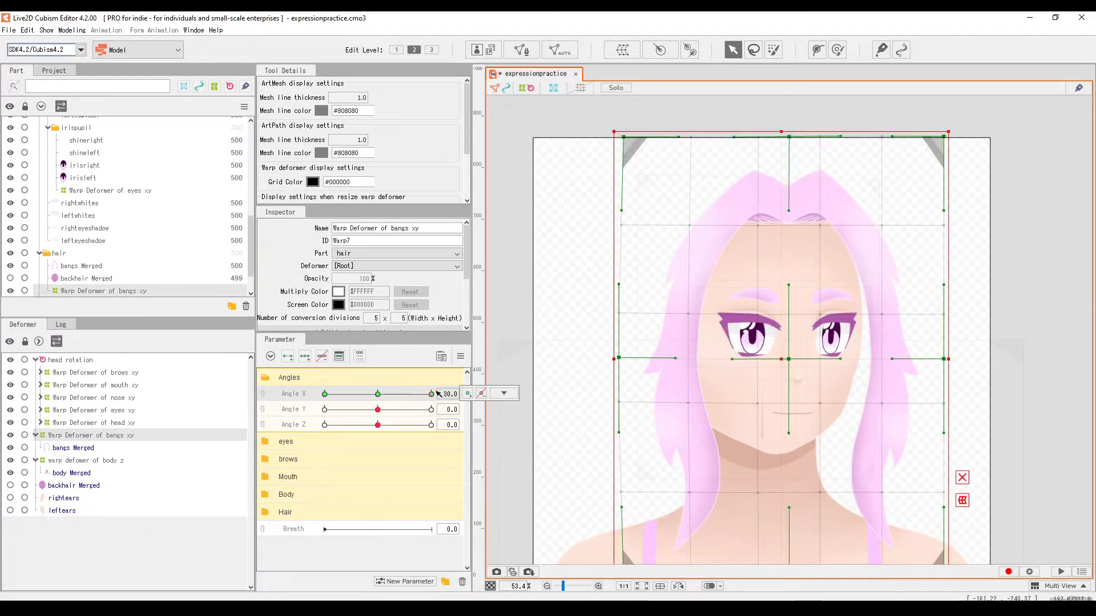
click(461, 356)
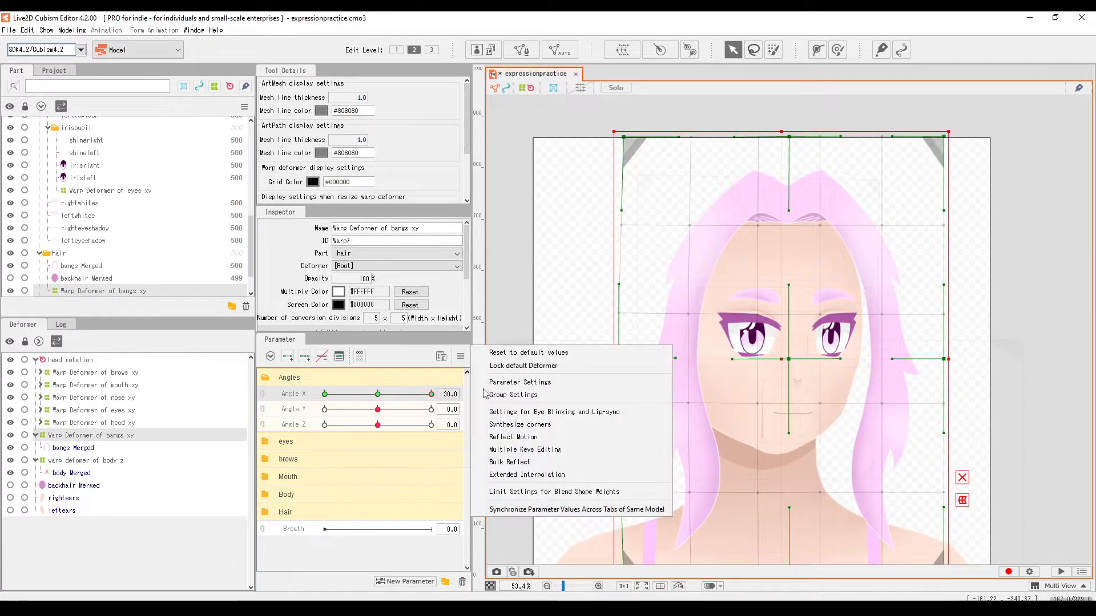
click(502, 437)
click(526, 429)
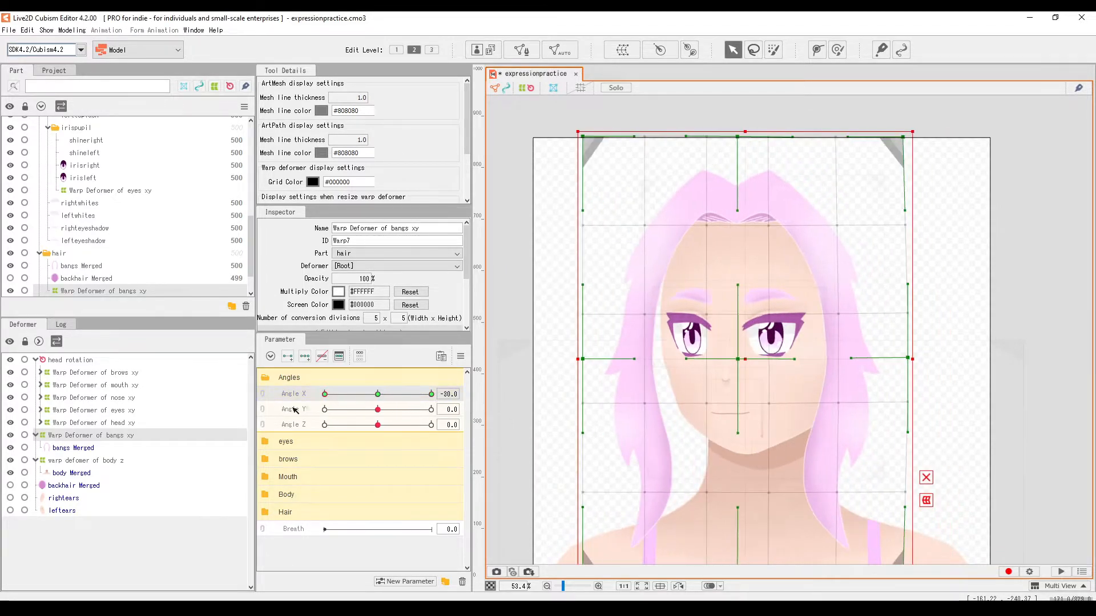
drag(325, 394, 309, 415)
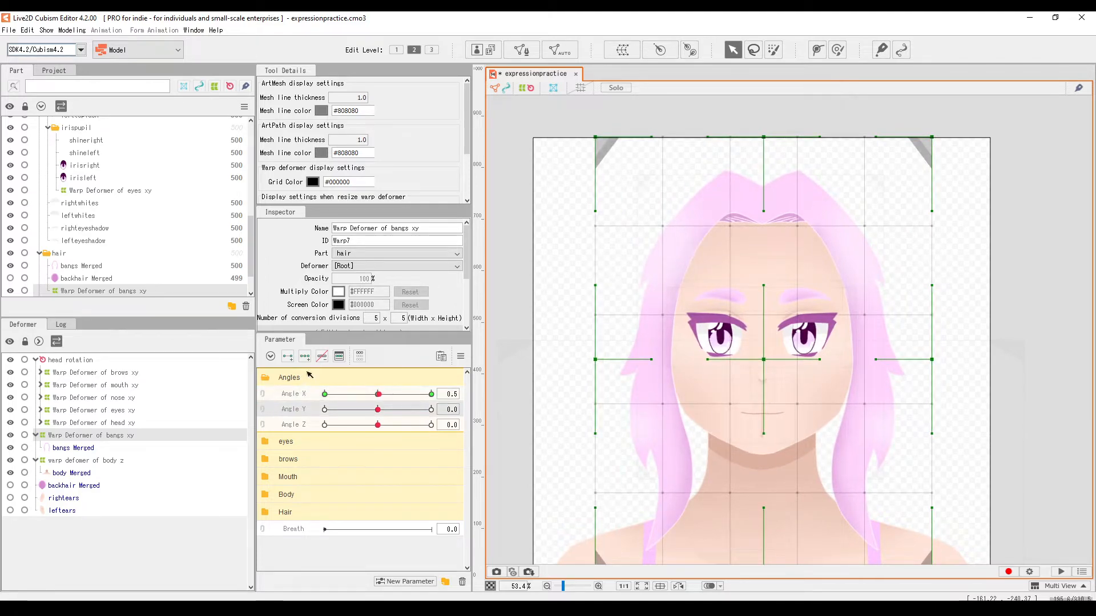
Reset the parameters to their defaults, add three keys on Angle Y for the bangs deformer and set Angle Y to 30
click(461, 357)
click(505, 353)
click(431, 410)
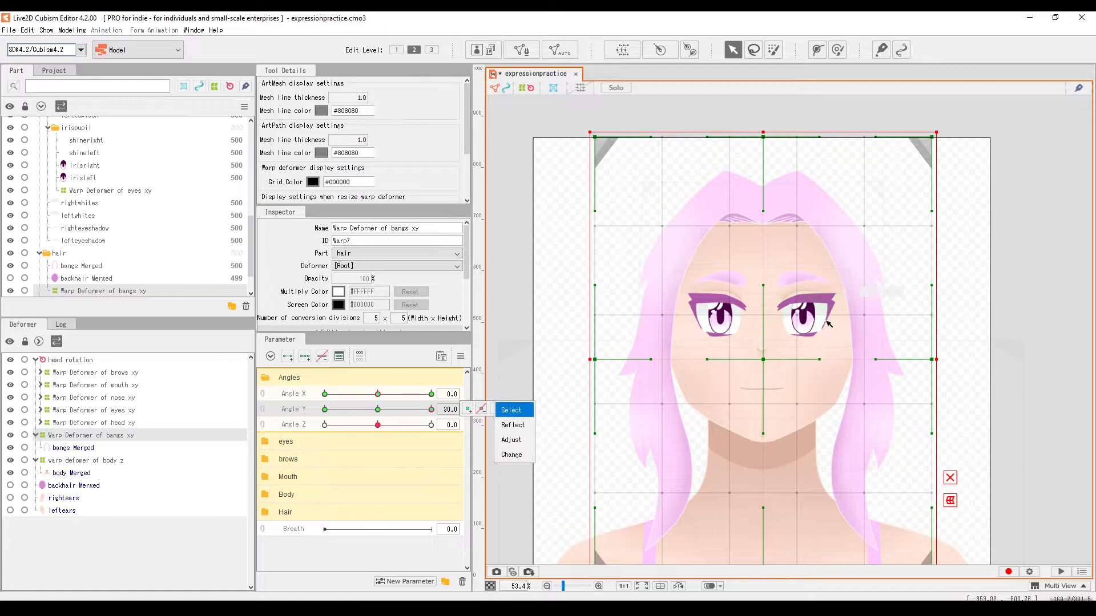
scroll(746, 364, down, 3)
scroll(745, 364, up, 3)
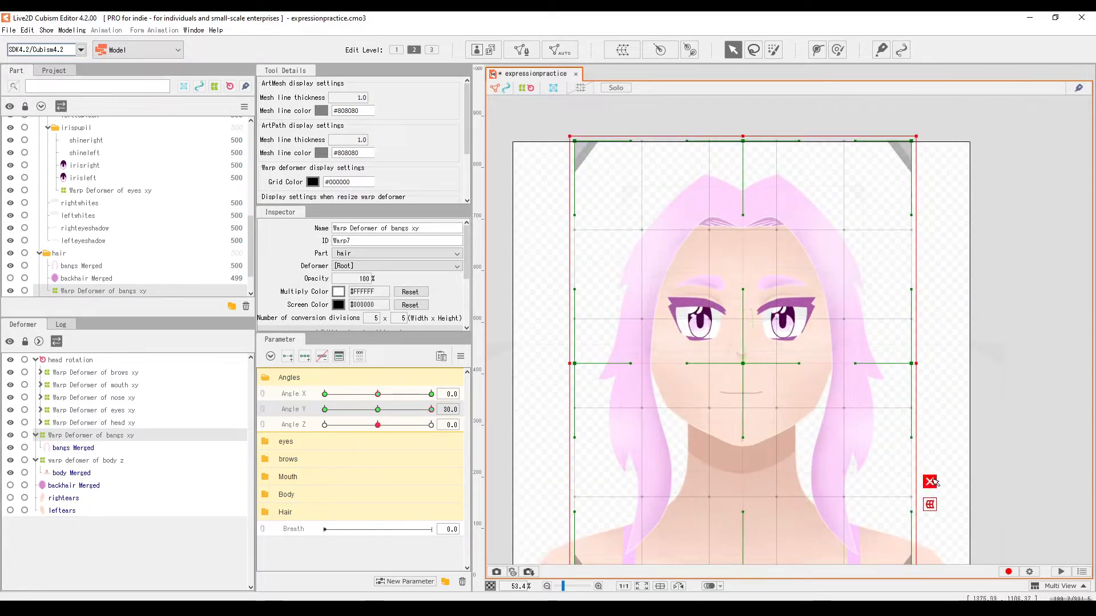
Raise the bangs deformer's centre point at Angle Y 30, and lift its three lower edge points slightly
drag(742, 364, 749, 324)
scroll(751, 291, down, 3)
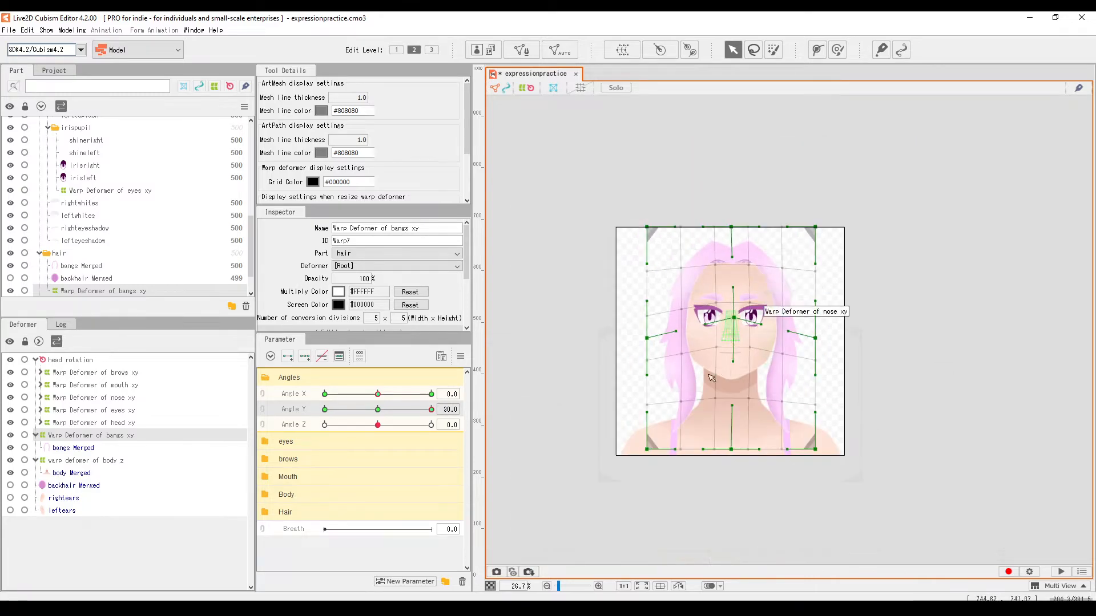
drag(612, 494, 613, 487)
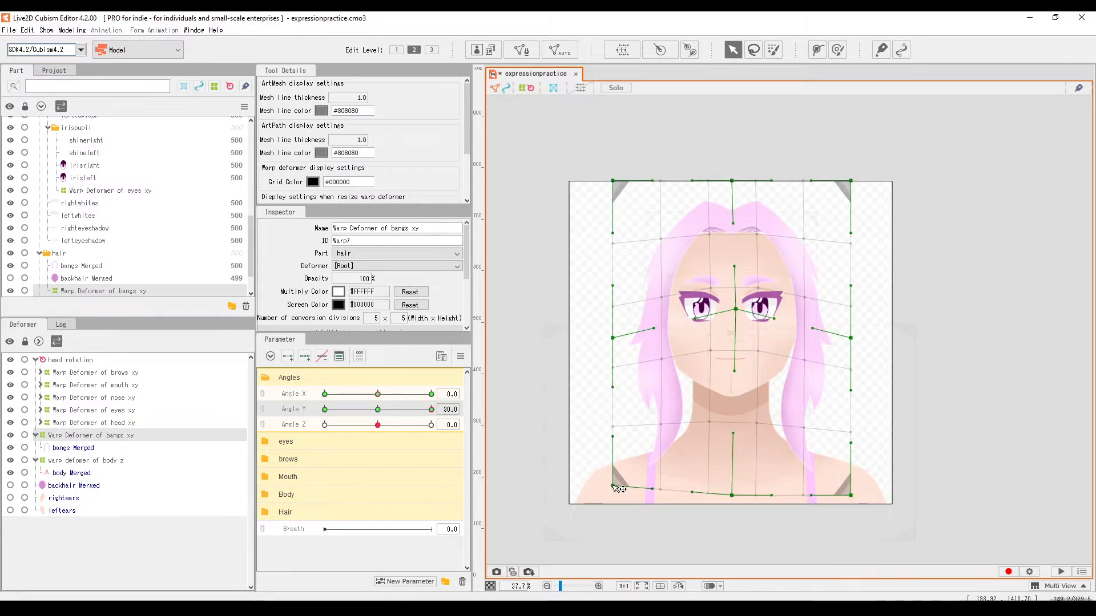
drag(732, 496, 735, 488)
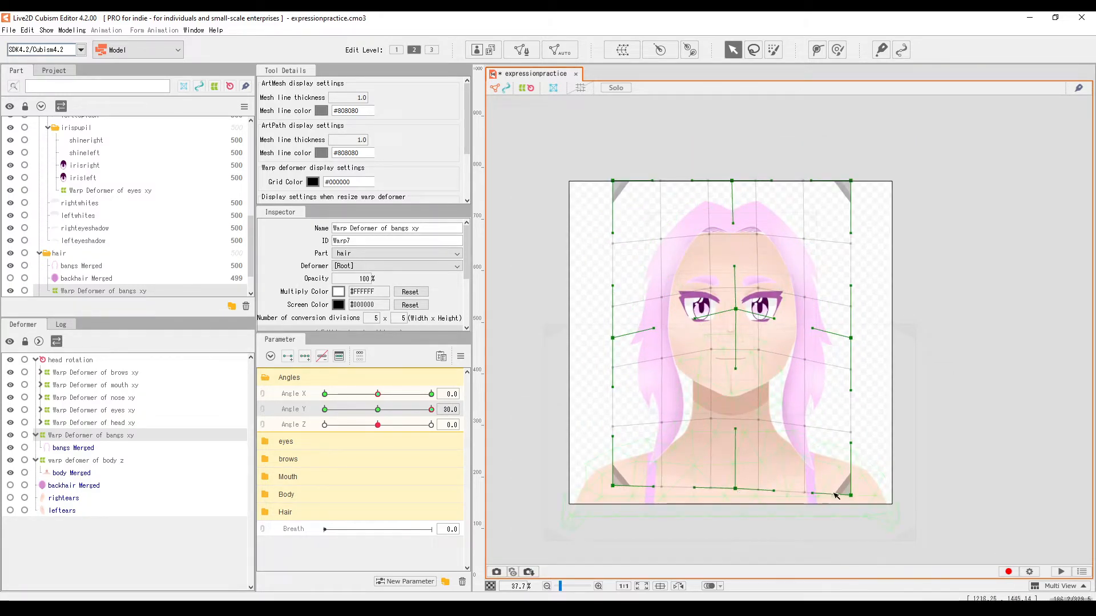
drag(850, 495, 851, 486)
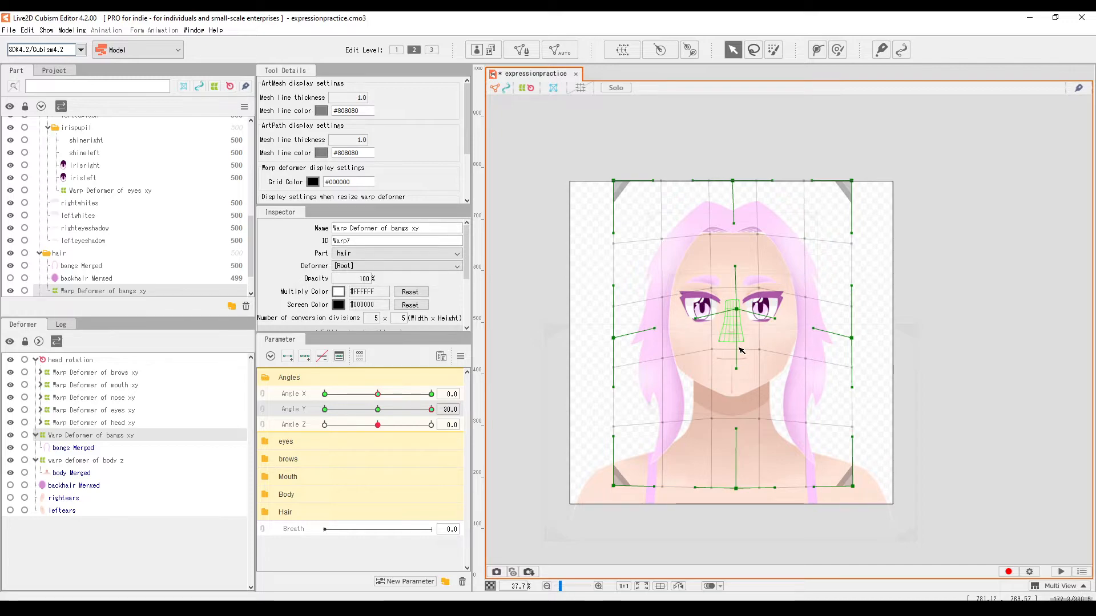
scroll(737, 336, up, 2)
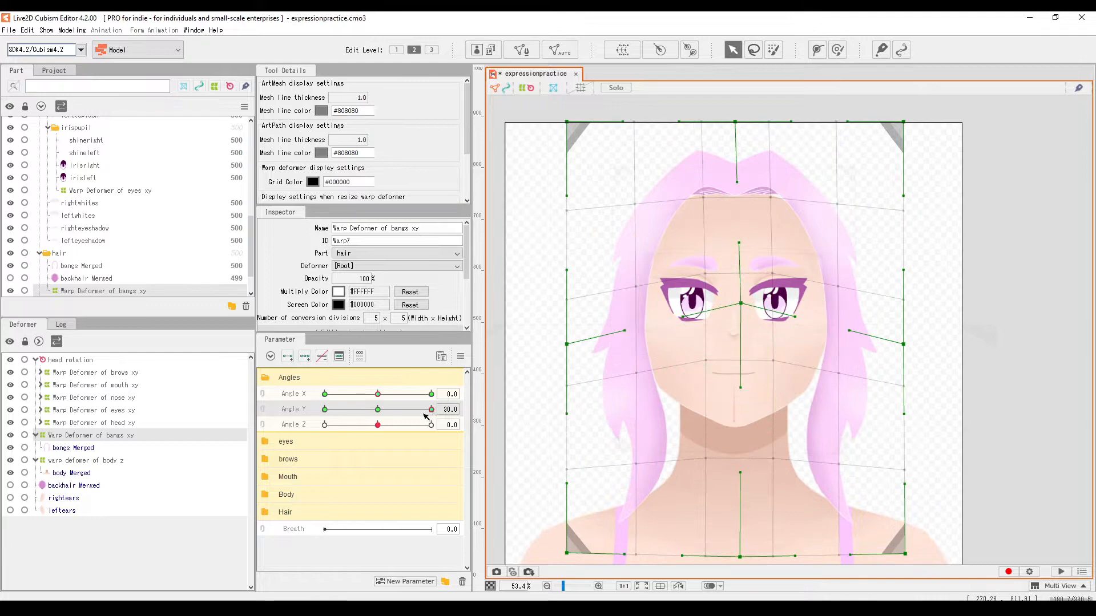
At Angle Y 30, nudge the centre control point of the bangs warp deformer slightly sideways to line up with the face
mouse_move(429, 411)
mouse_down()
mouse_move(389, 418)
mouse_move(449, 412)
mouse_up()
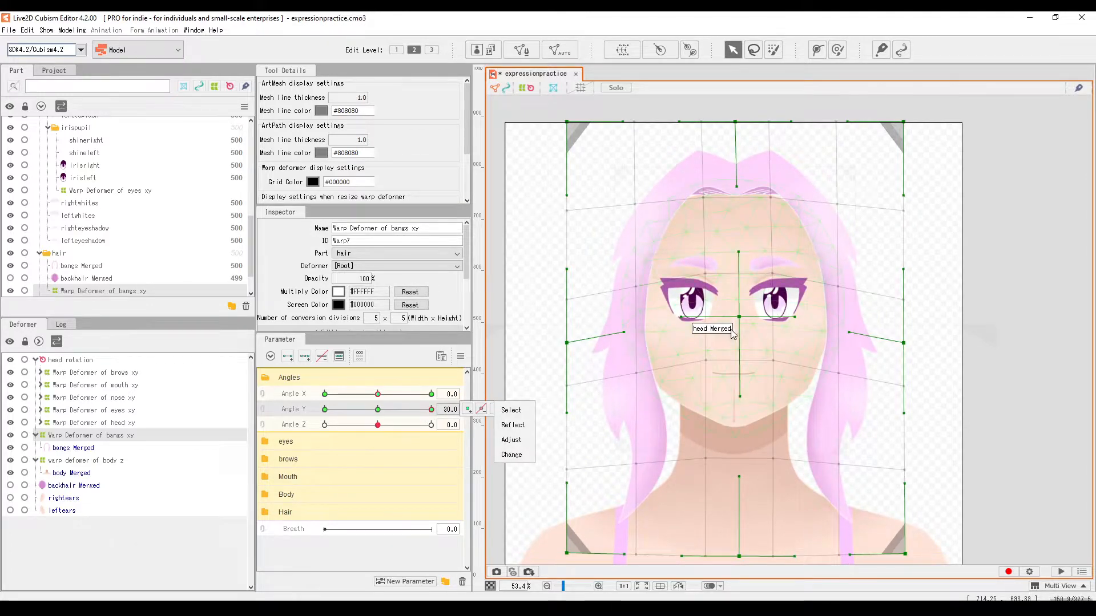
drag(739, 317, 734, 316)
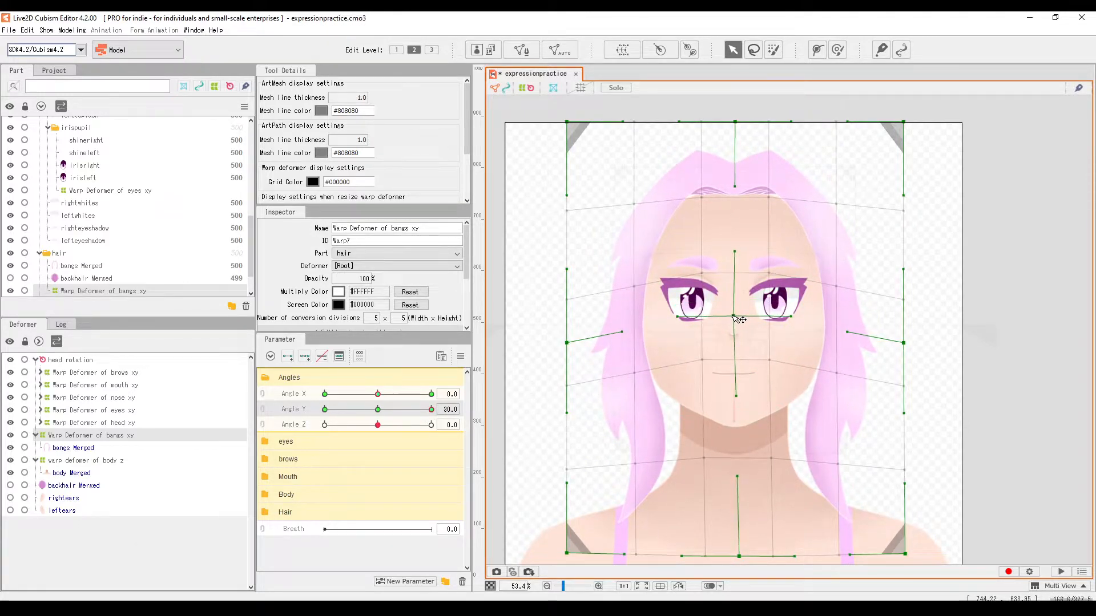
At Angle Y -30, lower the centre, top-middle and top-left corner control points of the bangs warp deformer
drag(431, 410, 323, 424)
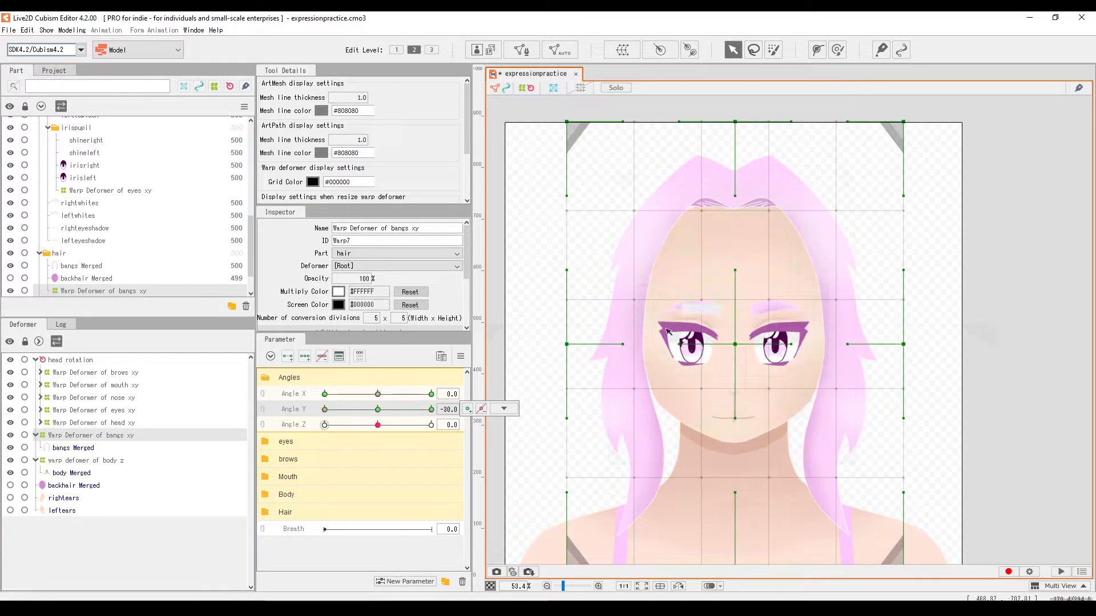
drag(735, 344, 738, 379)
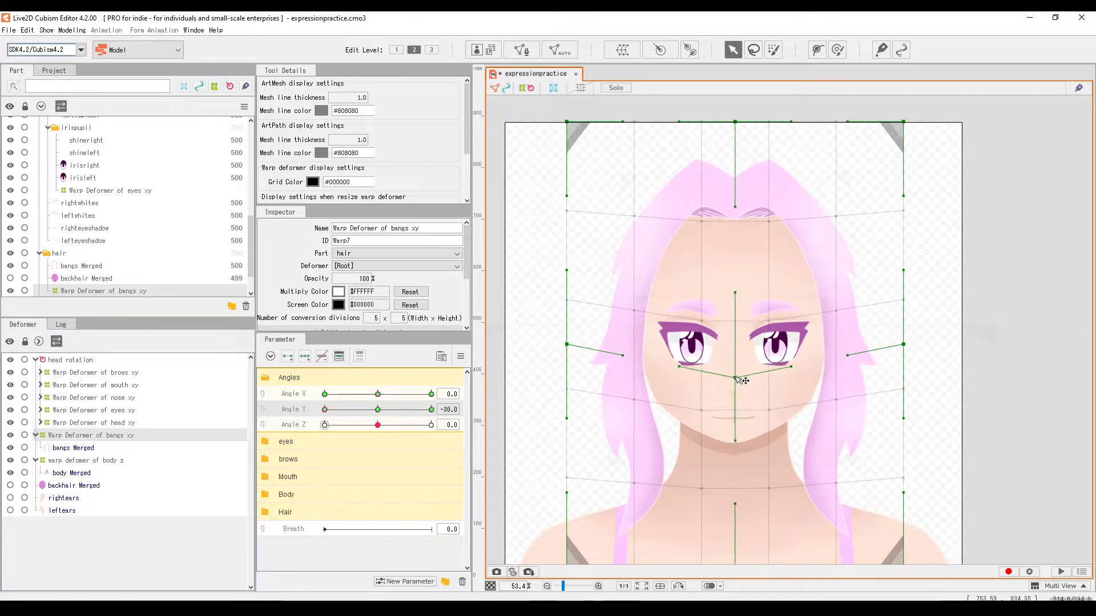
drag(735, 122, 730, 141)
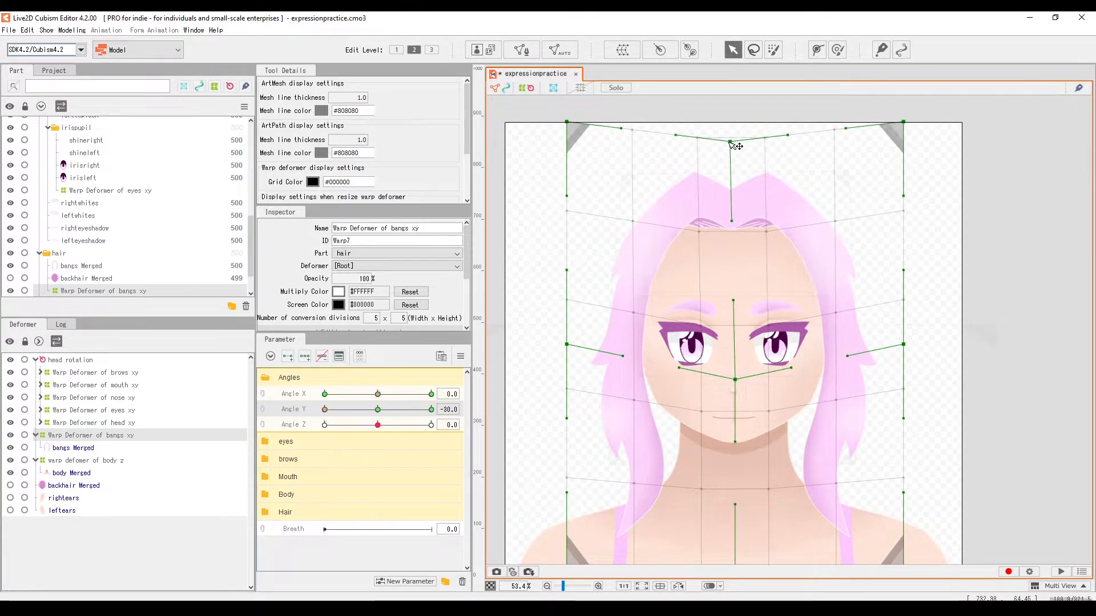
drag(574, 129, 578, 142)
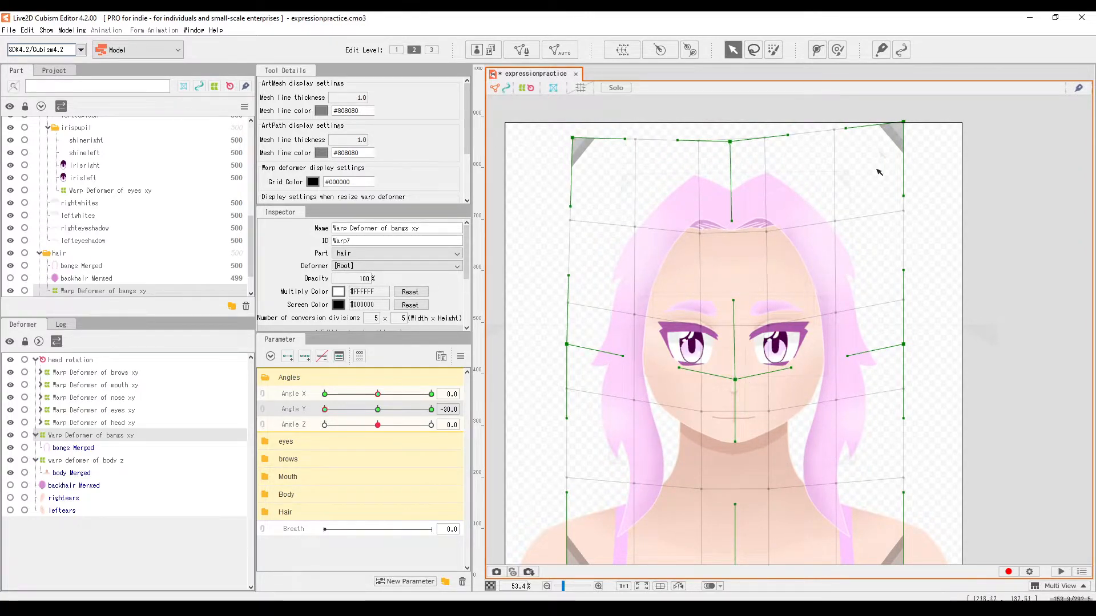
Lower the three bottom-edge control points of the bangs warp deformer to the canvas's lower edge
scroll(862, 195, down, 2)
scroll(769, 373, up, 1)
scroll(829, 358, up, 1)
drag(807, 385, 808, 398)
drag(640, 385, 640, 398)
drag(977, 385, 978, 396)
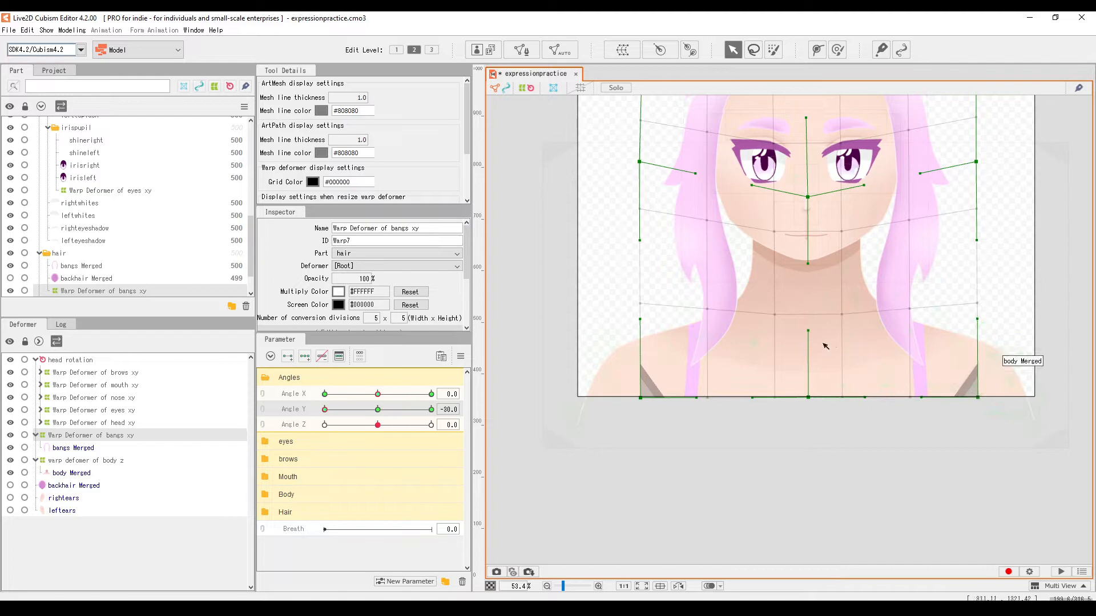
scroll(822, 422, down, 2)
scroll(844, 354, up, 2)
Link Angle X with Angle Y and synthesize all four corner shapes for the bangs warp deformer
mouse_move(387, 410)
mouse_down()
mouse_move(262, 433)
mouse_move(519, 396)
mouse_move(361, 432)
mouse_move(377, 427)
mouse_up()
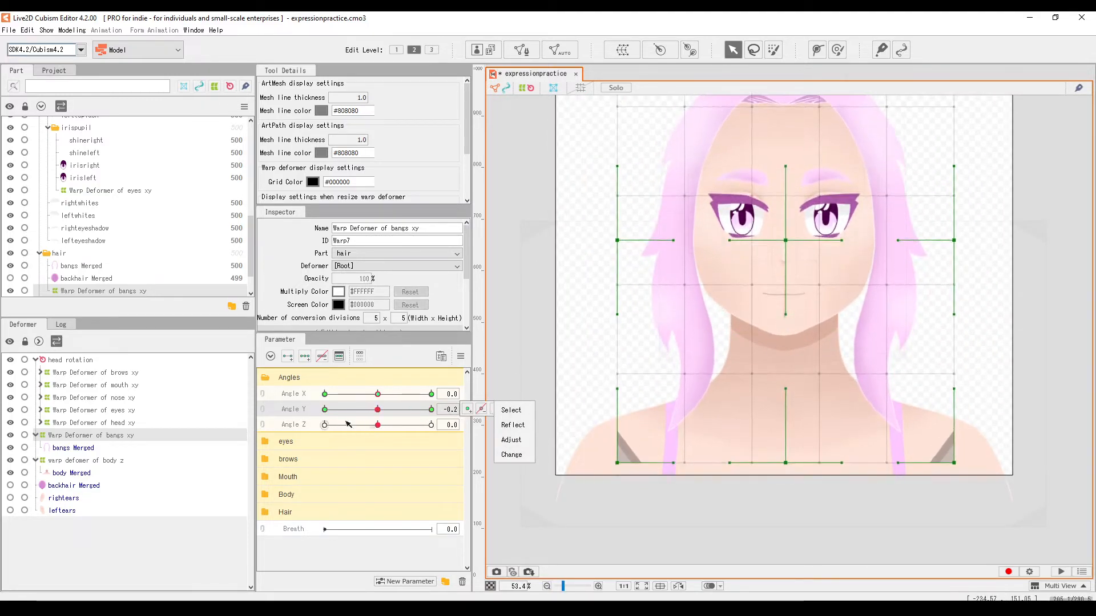
click(262, 402)
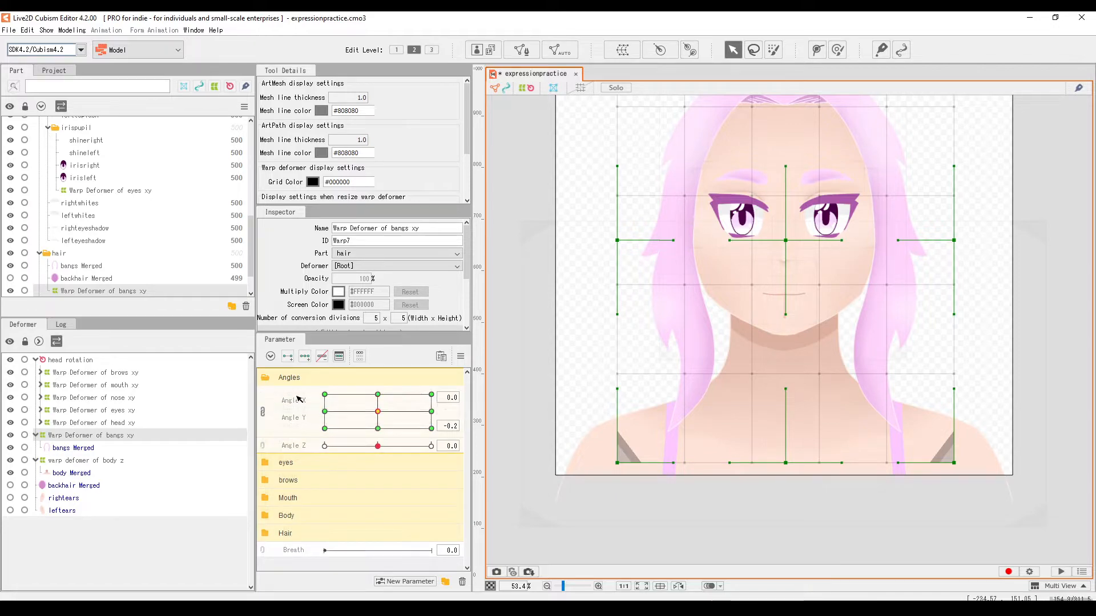
click(460, 356)
click(537, 420)
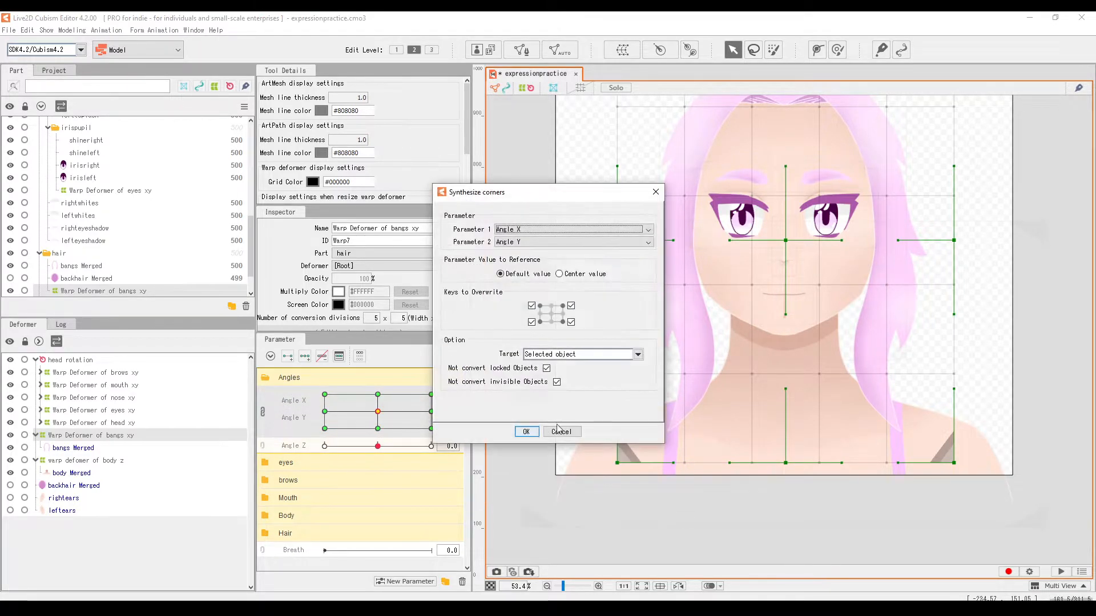
click(527, 432)
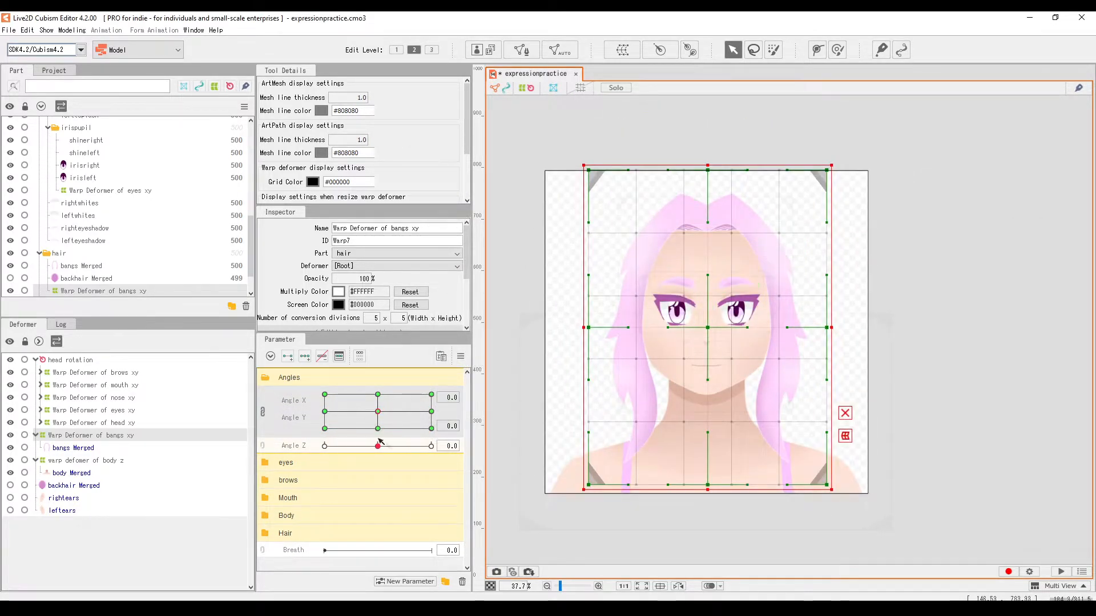
At Angle X -30 and Angle Y 30, lower the bangs deformer's top-left and top-middle points and nudge its centre and left-edge points inward
click(324, 395)
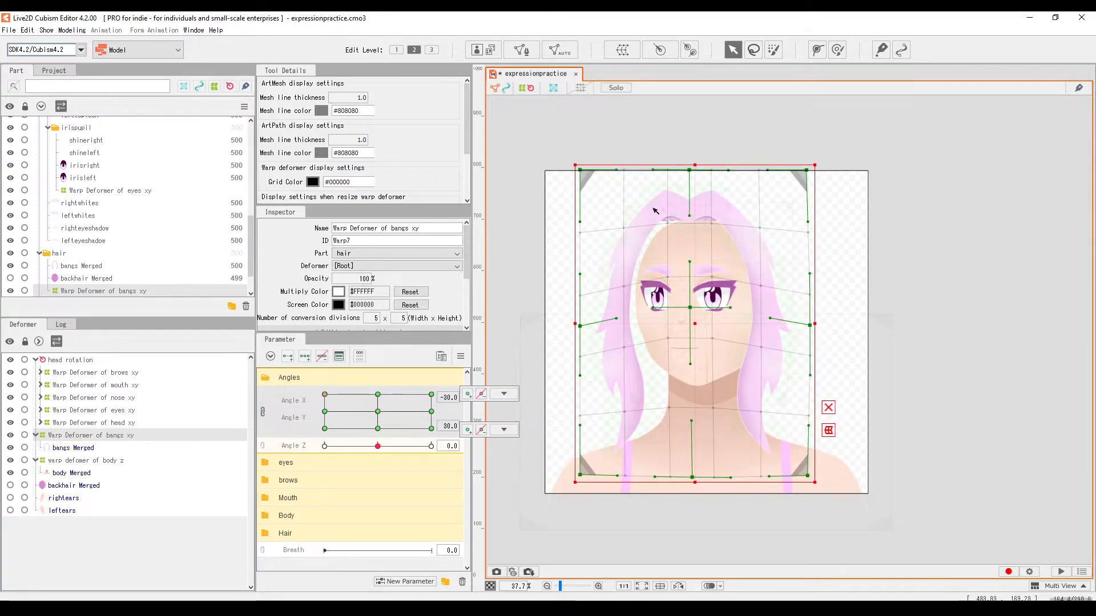
scroll(649, 214, up, 2)
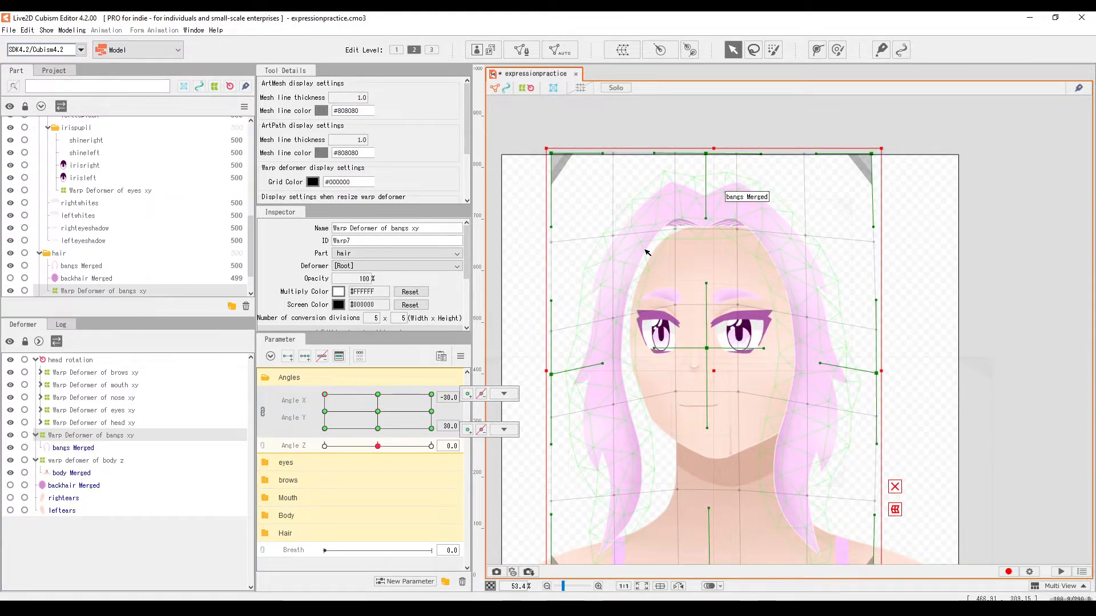
click(415, 407)
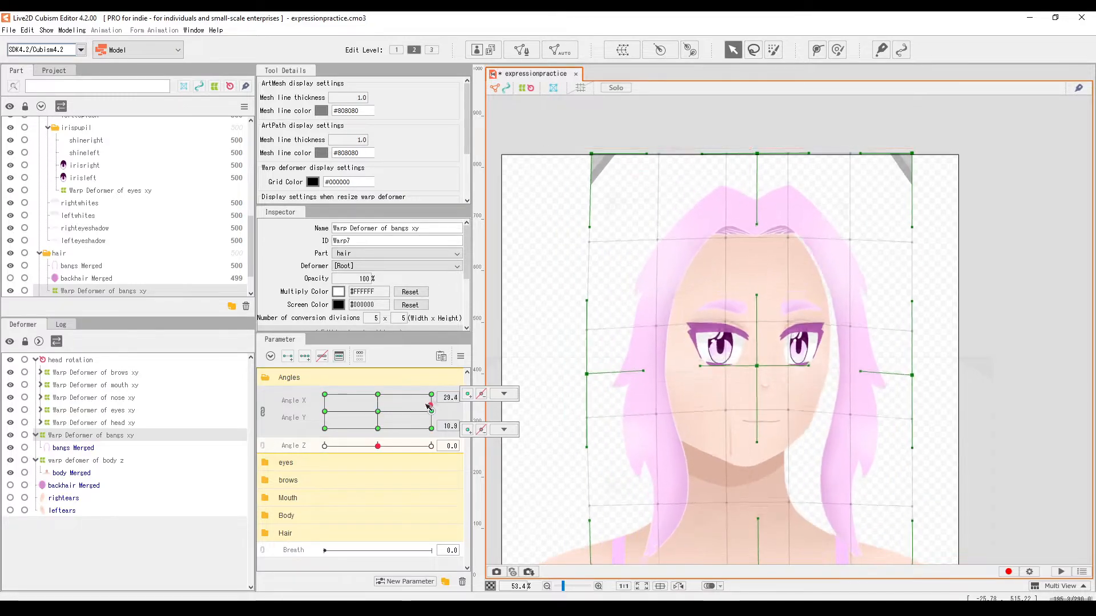
click(324, 394)
drag(546, 149, 551, 151)
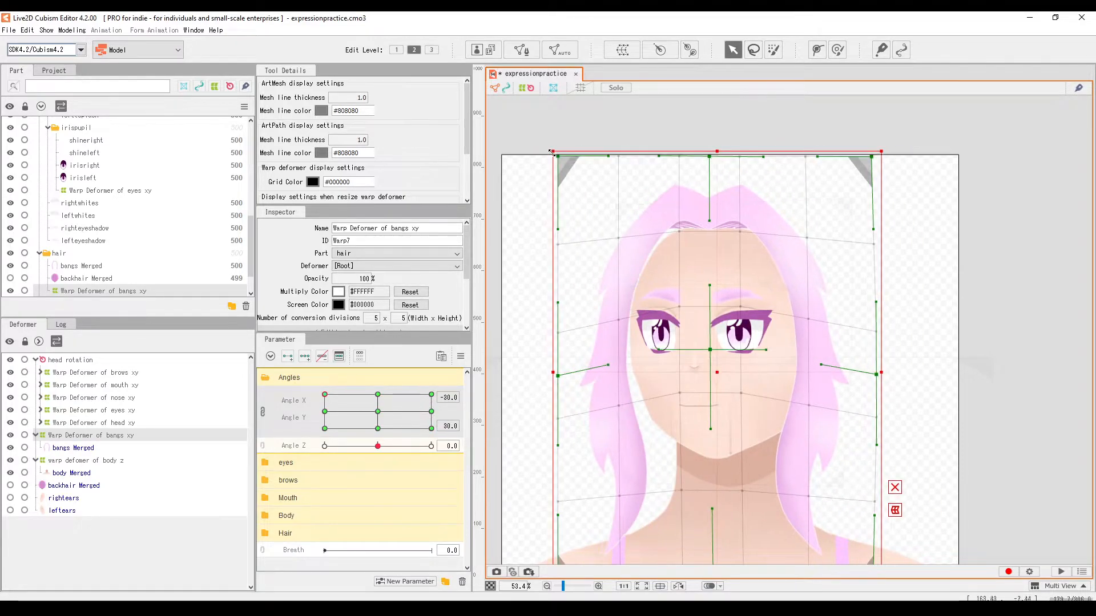
key(ctrl+z)
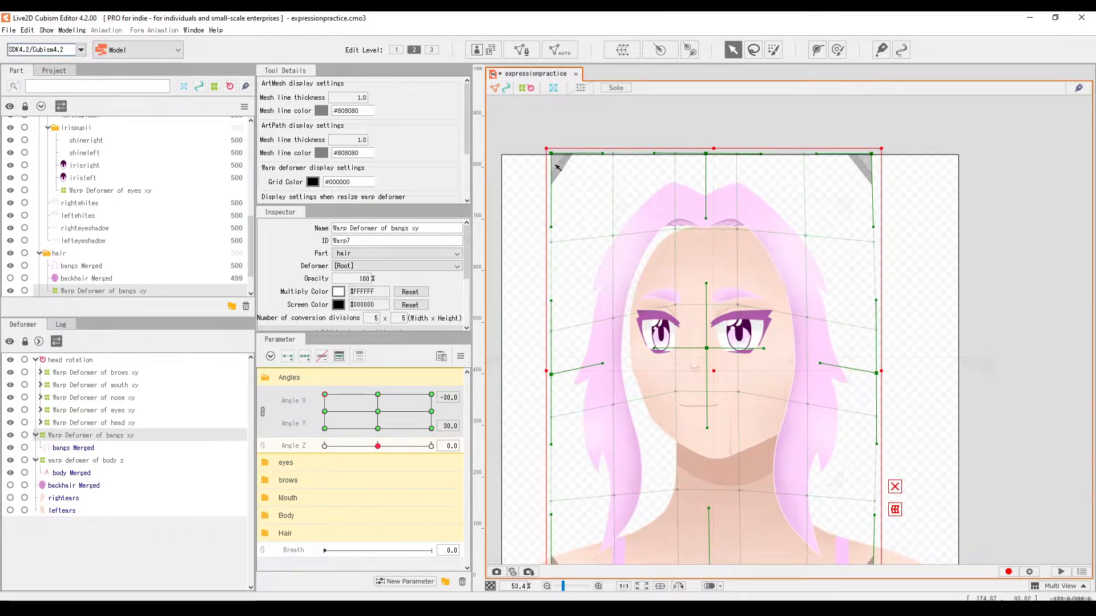
drag(550, 153, 562, 164)
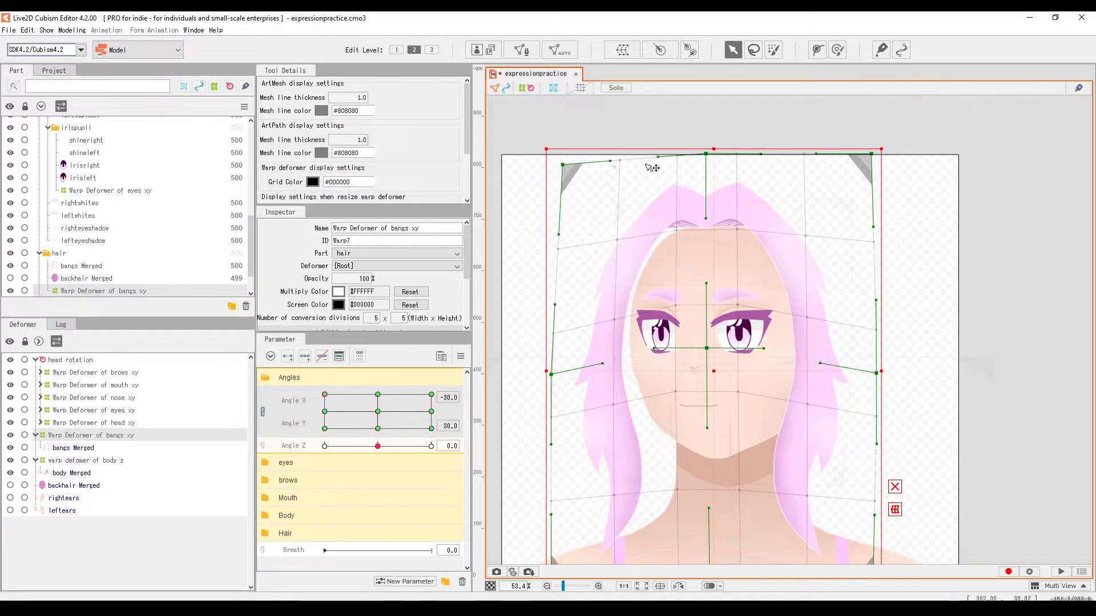
drag(707, 155, 709, 169)
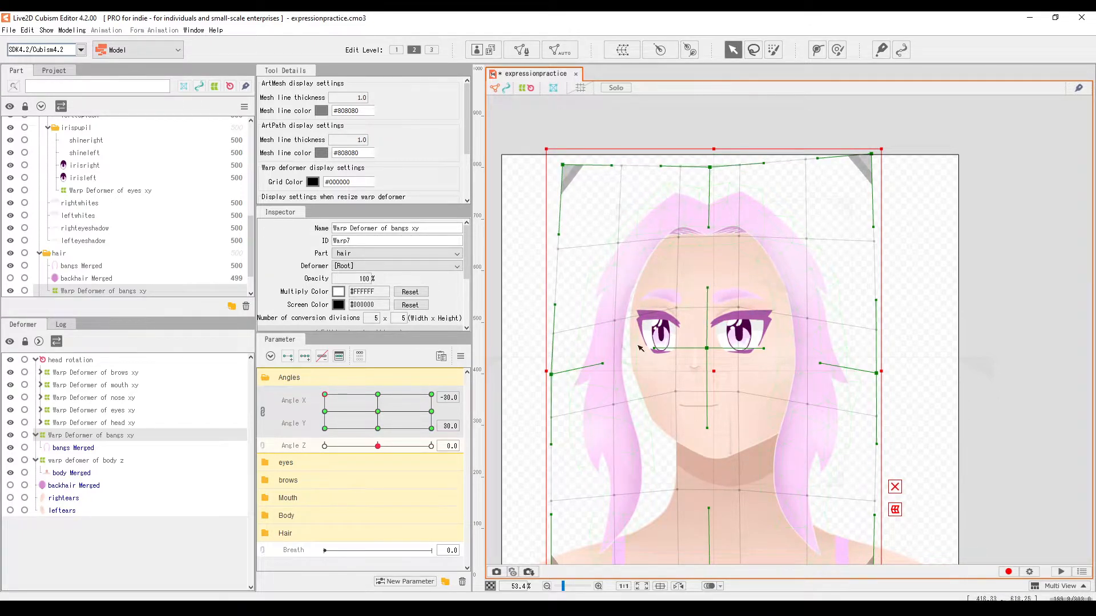
drag(707, 348, 711, 348)
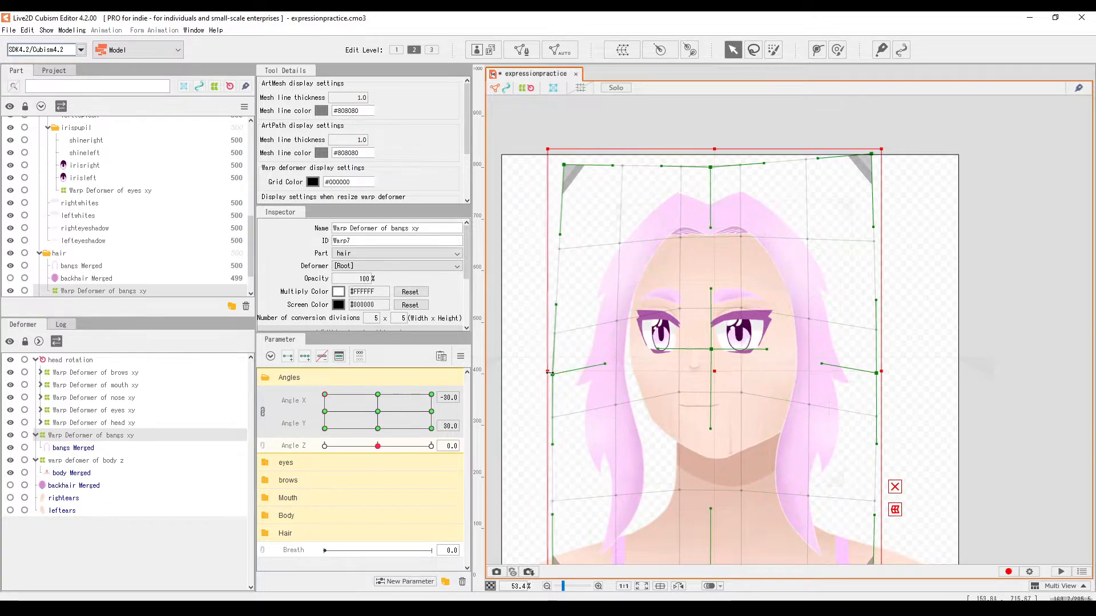
drag(549, 373, 548, 372)
drag(551, 374, 554, 375)
Refine the same corner shape by shifting the bangs deformer's centre and inner fringe points left and lowering its top-middle point slightly
drag(327, 397, 273, 361)
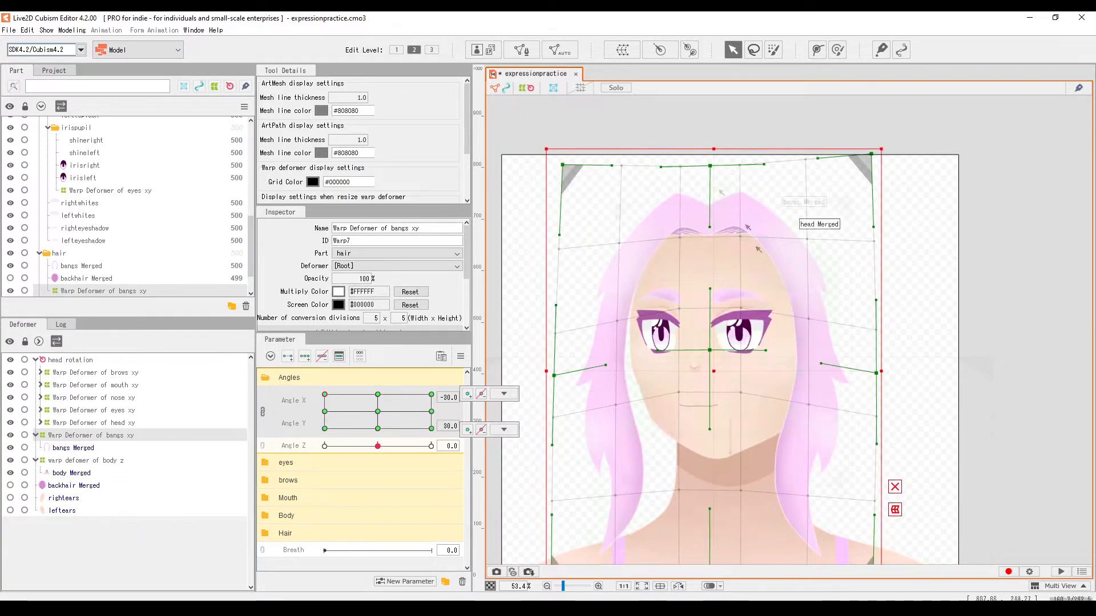
scroll(709, 349, up, 3)
drag(708, 350, 733, 372)
scroll(720, 353, down, 3)
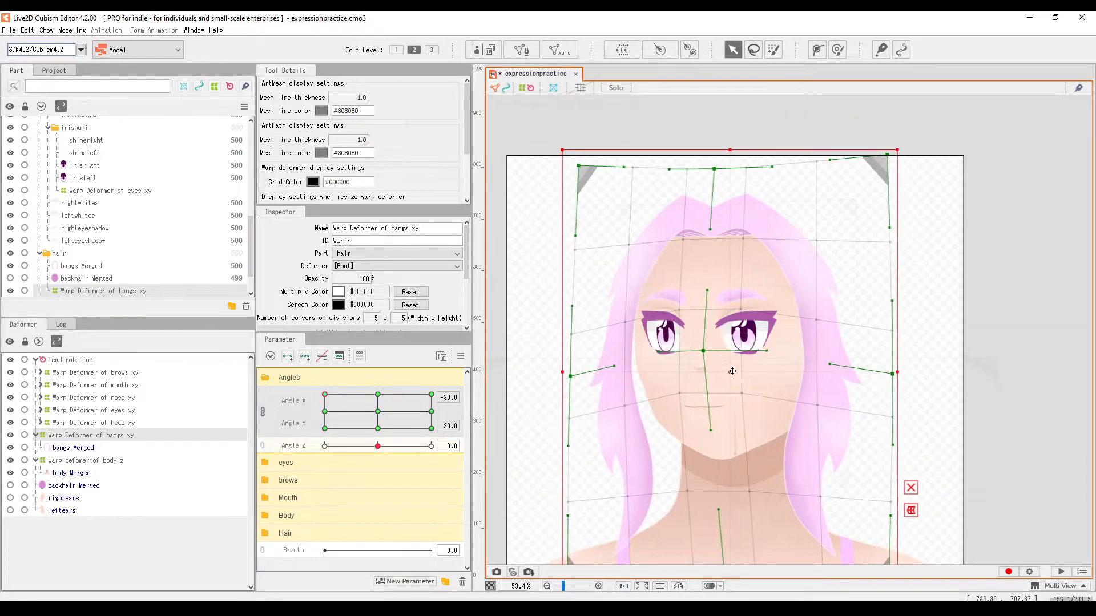
drag(378, 394, 324, 394)
drag(686, 241, 680, 241)
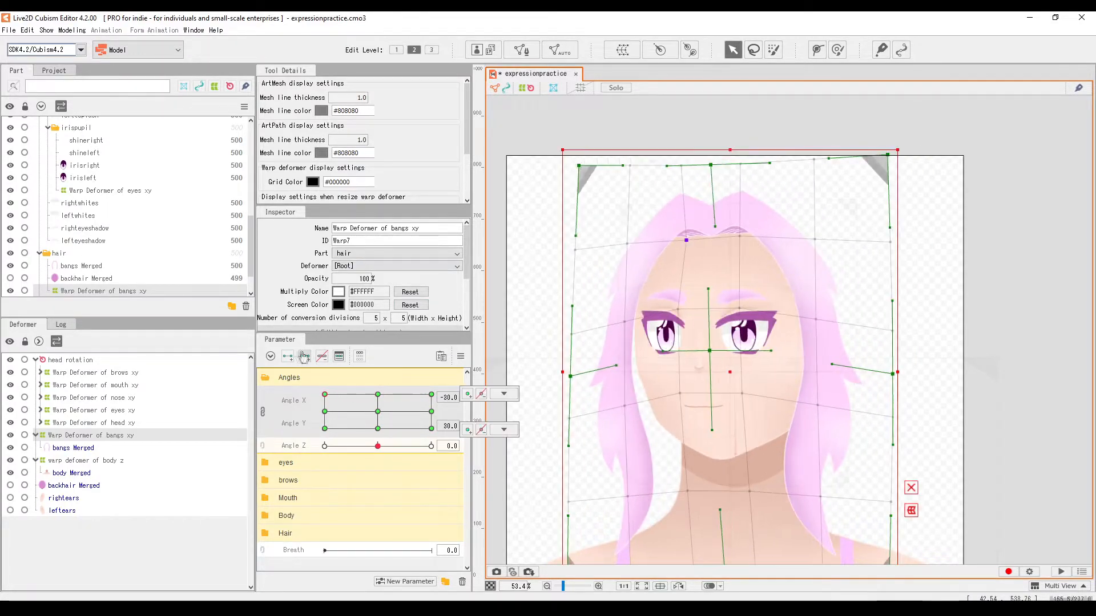
drag(325, 394, 323, 395)
drag(709, 351, 684, 351)
drag(710, 164, 711, 168)
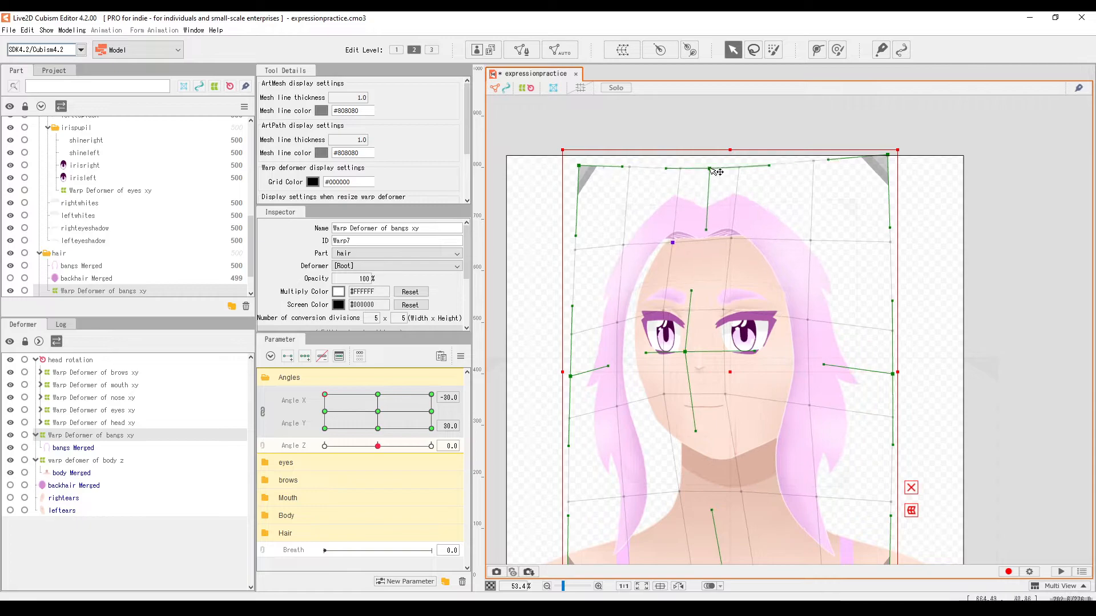
At Angle X -30 and Angle Y -30, pull the top-middle control point of the bangs warp deformer down
drag(324, 395, 323, 430)
scroll(685, 320, down, 5)
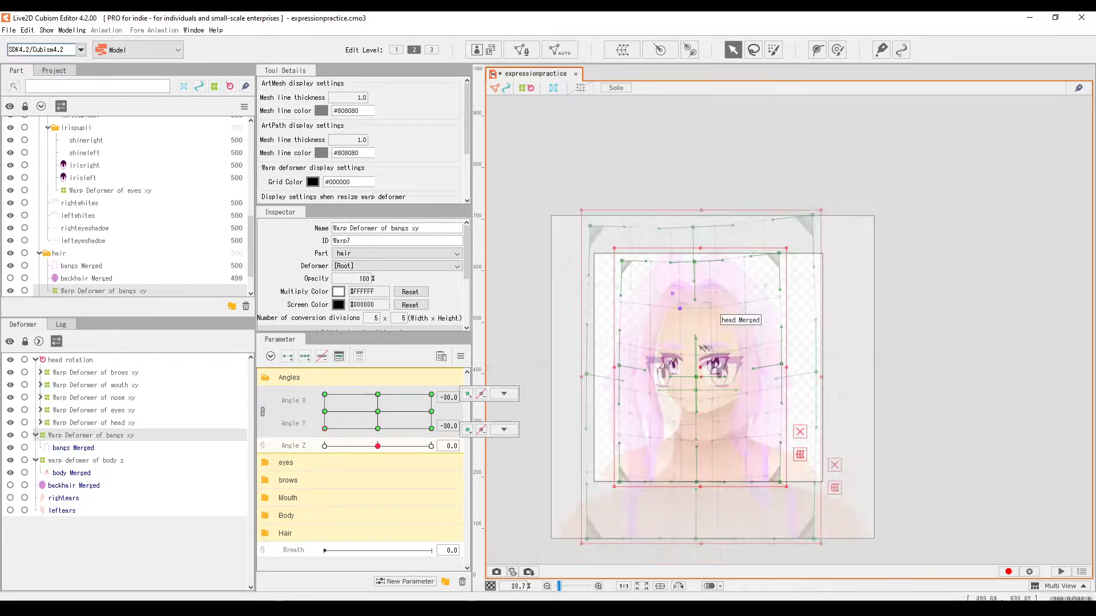
scroll(679, 342, up, 5)
scroll(667, 359, down, 4)
scroll(667, 363, up, 4)
drag(788, 276, 775, 298)
drag(665, 163, 663, 181)
Unlink Angle X from Angle Y and set Angle X to 30 to check the bangs' sideways shape
drag(324, 428, 379, 411)
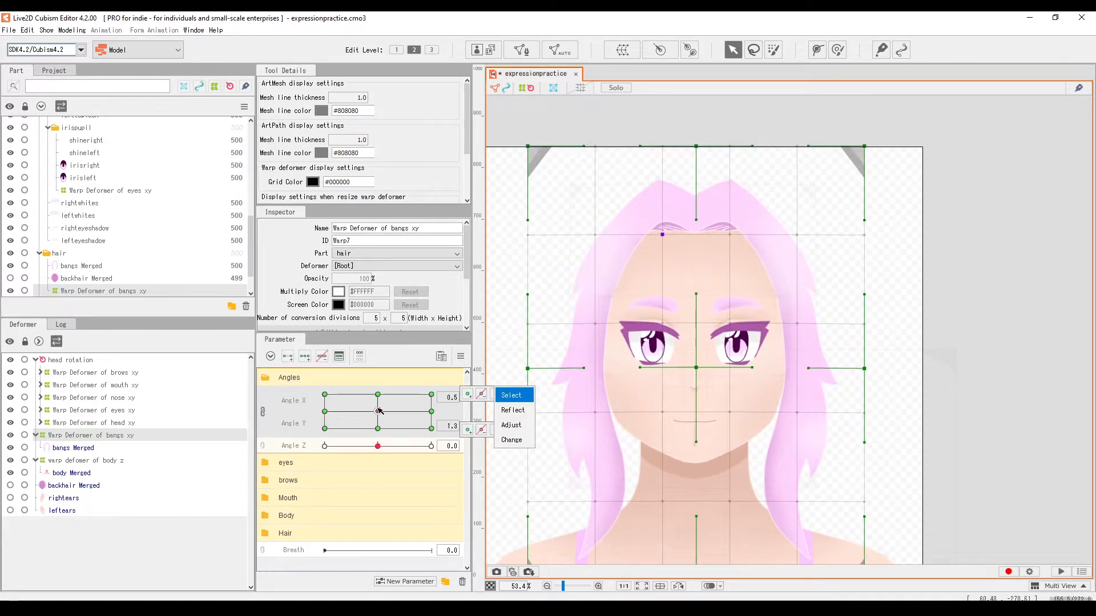
click(262, 412)
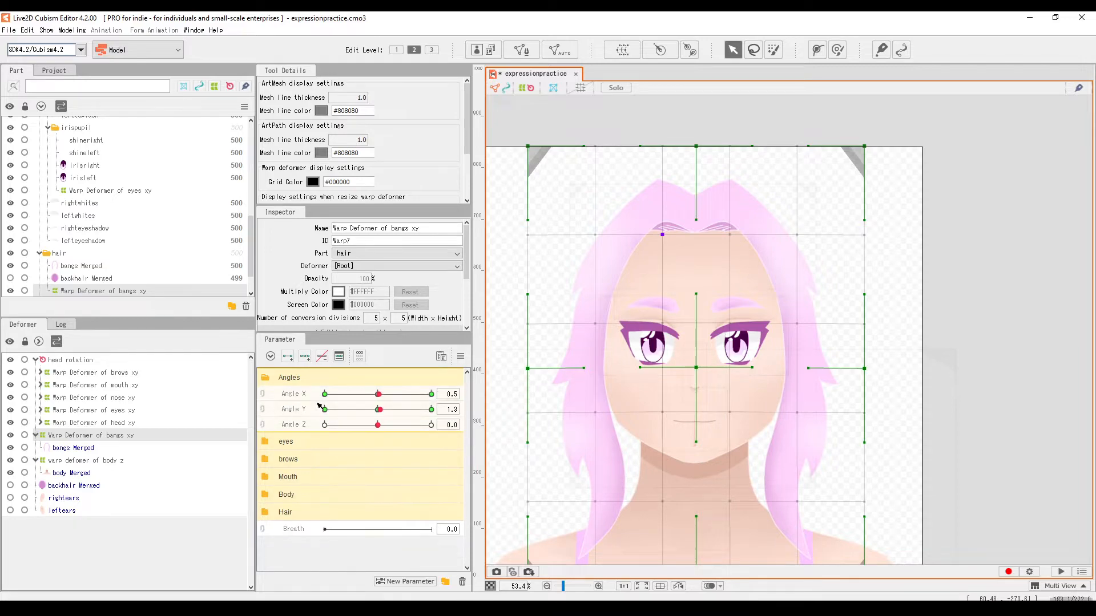
click(375, 394)
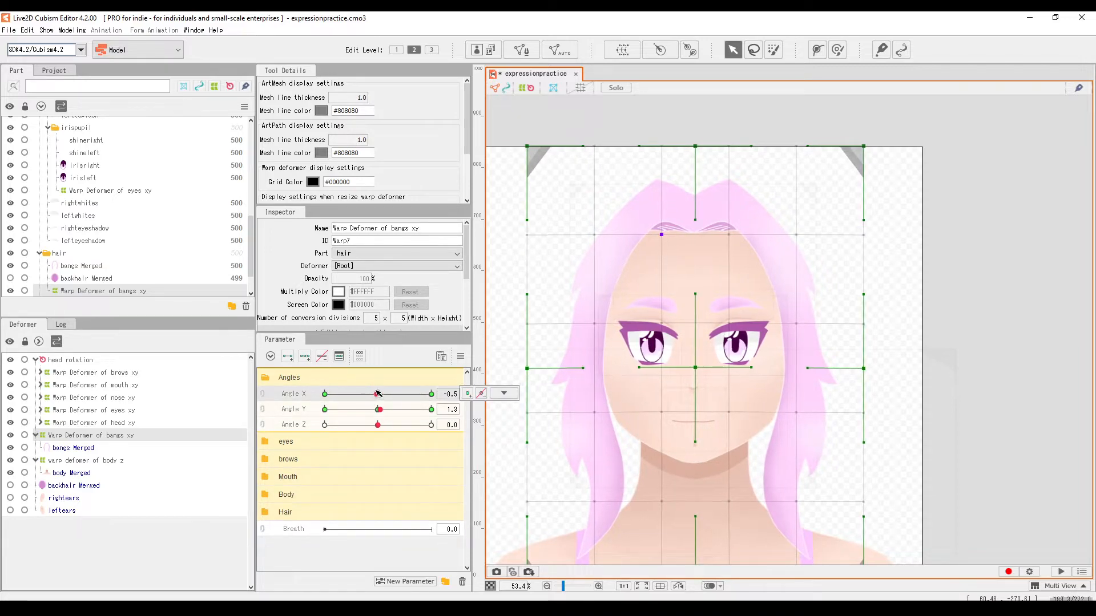
drag(377, 394, 441, 374)
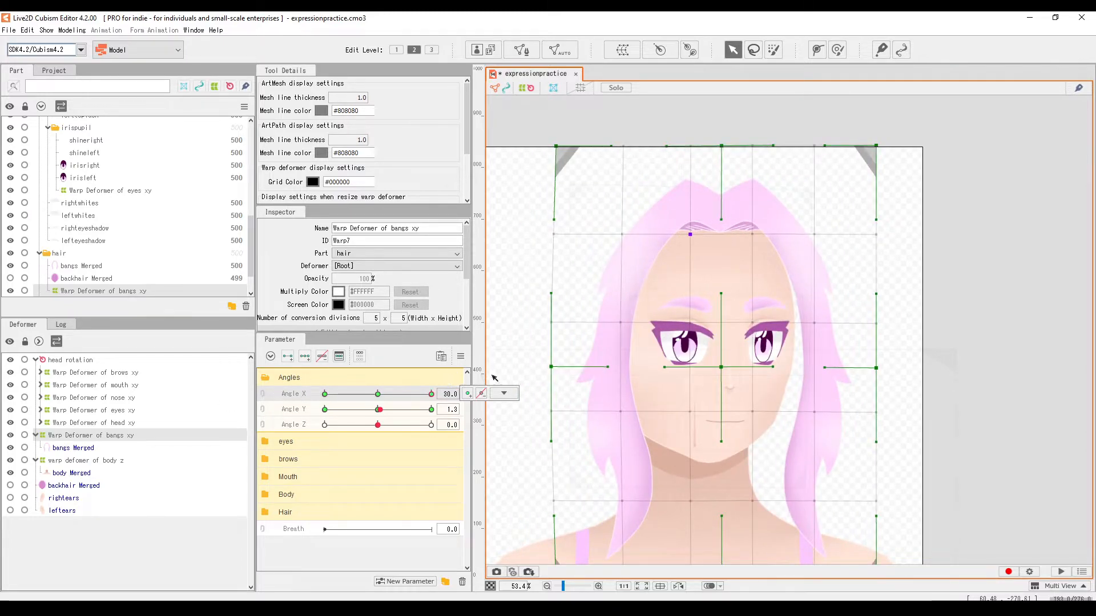
Delete the bangs warp deformer's Angle X keys and add three fresh ones
click(724, 370)
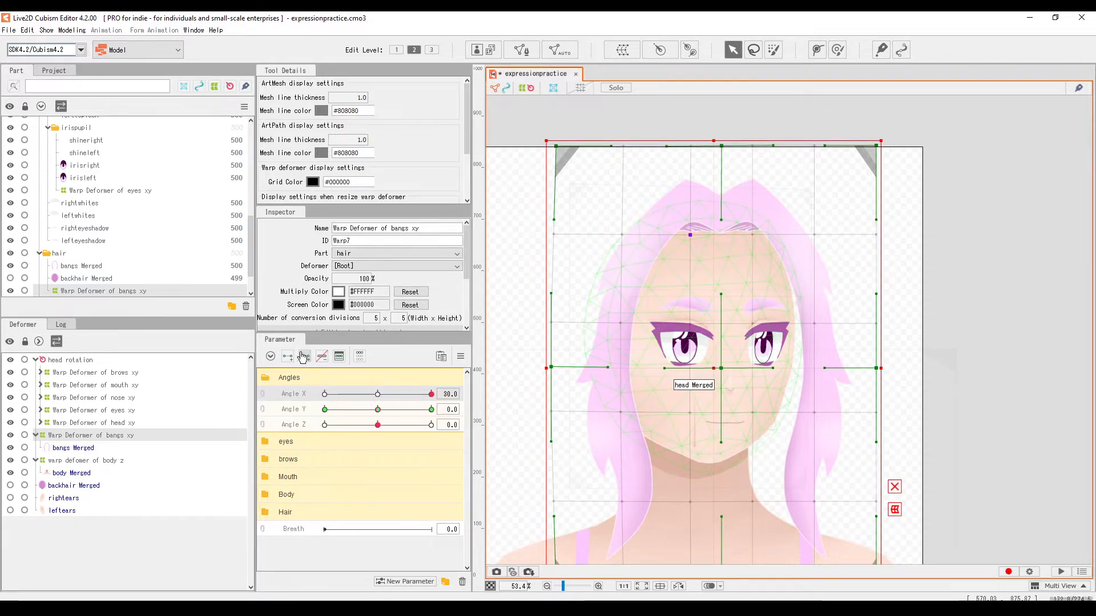
click(358, 358)
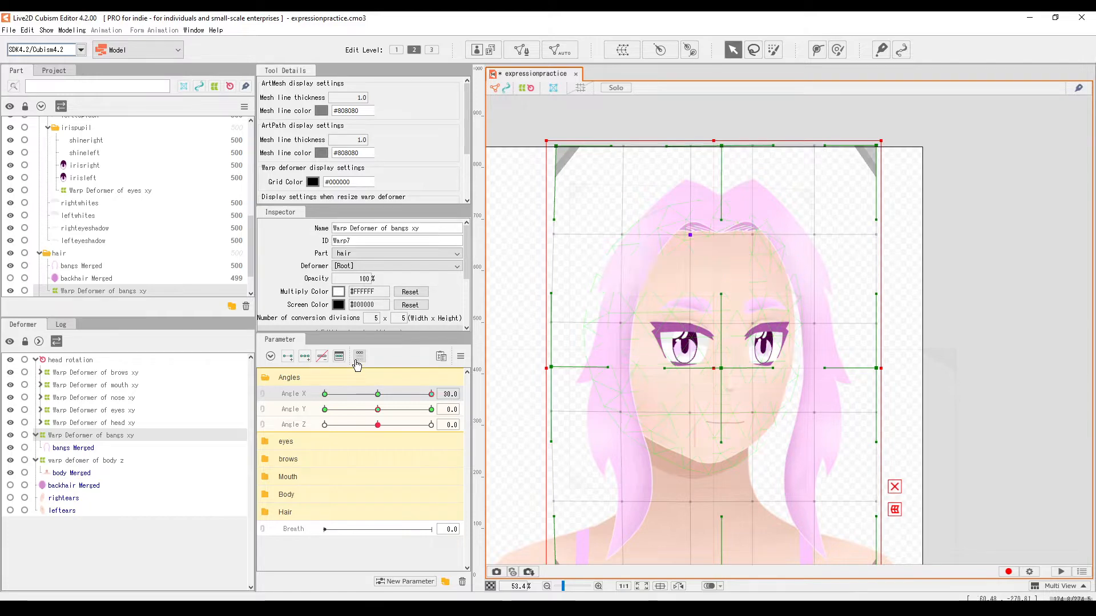
click(378, 394)
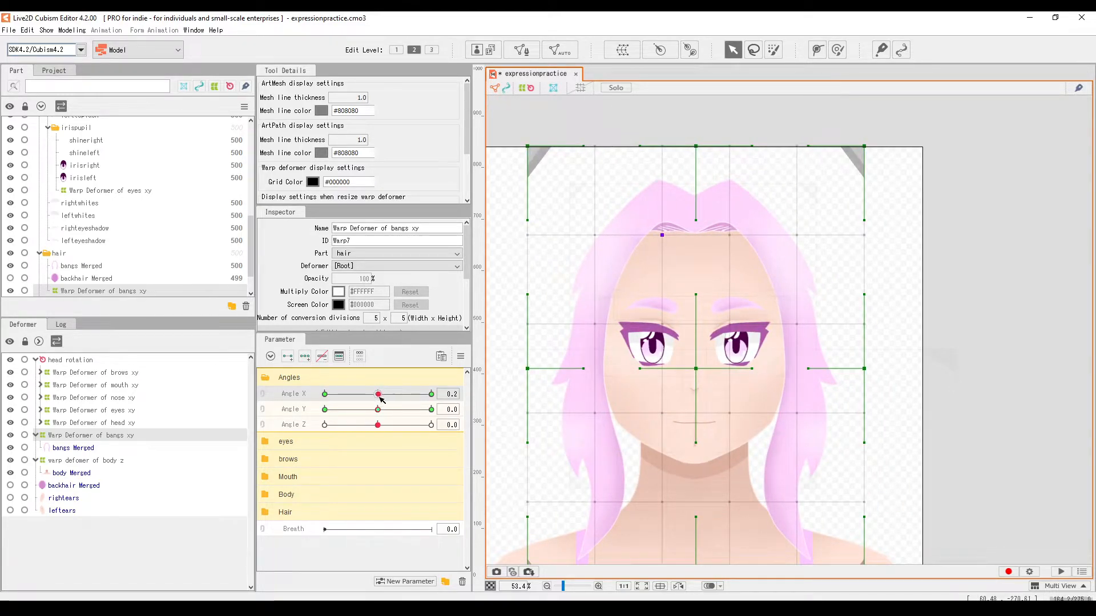
At Angle X 30, shift the bangs deformer's centre control point right to follow the face and pull its right-half points slightly inward
click(431, 394)
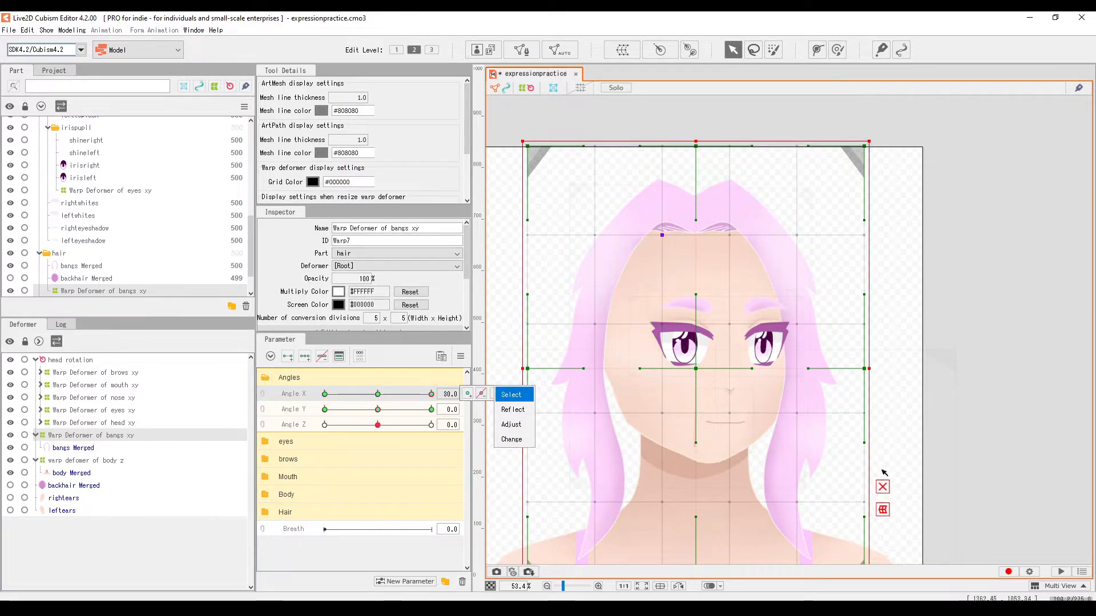
drag(696, 370, 753, 368)
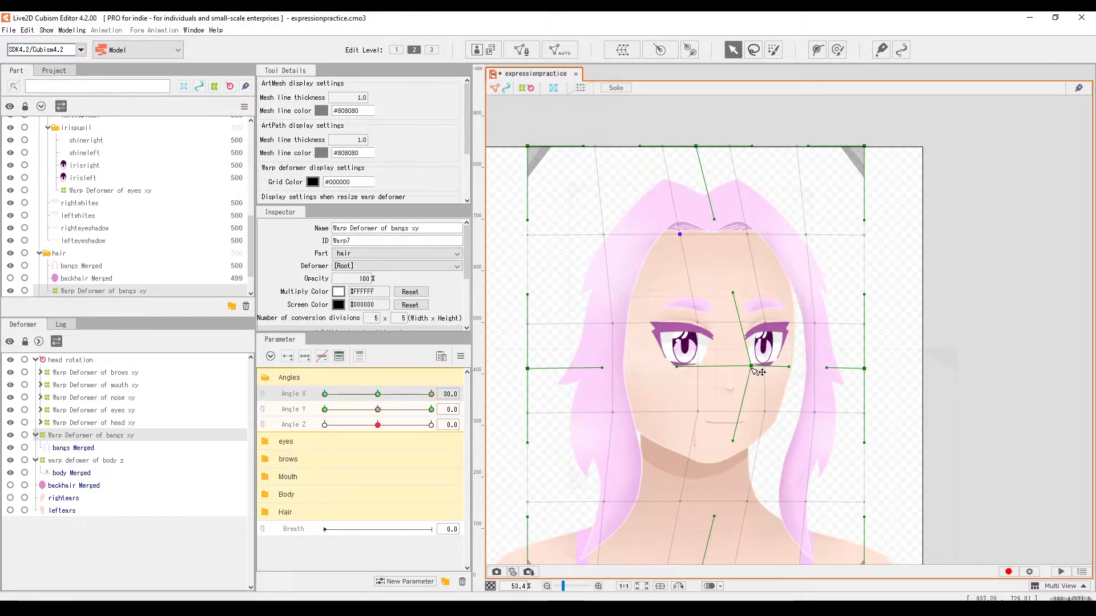
scroll(827, 240, down, 3)
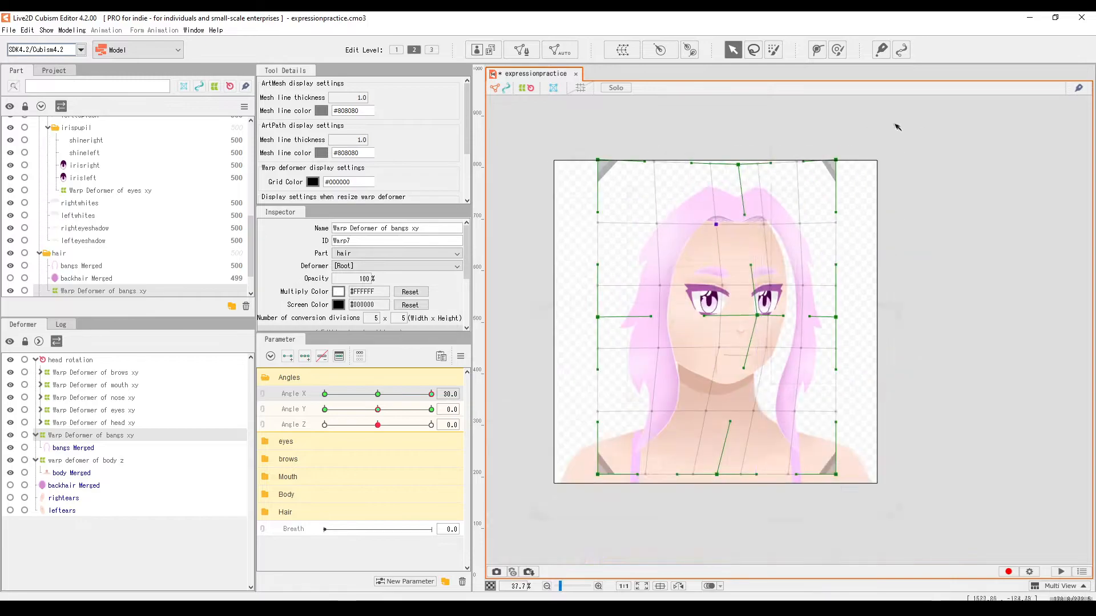
drag(895, 124, 724, 549)
drag(836, 347, 828, 347)
Return Angle X to the centre and mirror the bangs deformer's Angle X shape to the opposite side
drag(430, 394, 377, 394)
click(460, 356)
click(503, 437)
click(528, 432)
Link Angle X with Angle Y and synthesize the four corner keys for the selected bangs deformer using the default reference value
click(262, 394)
click(460, 357)
click(502, 424)
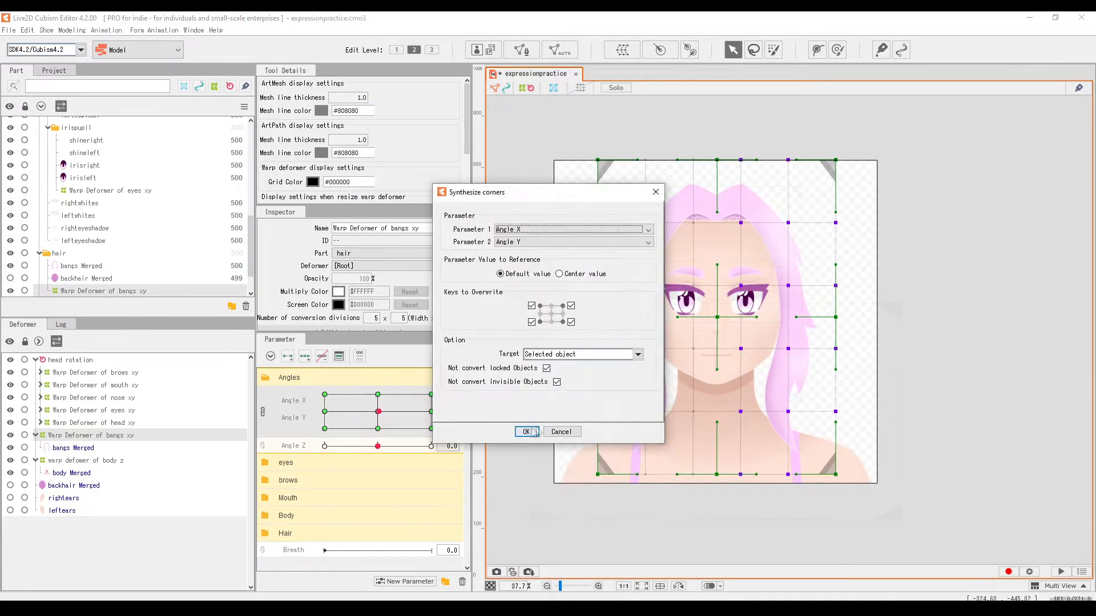
click(525, 432)
Examine how the bangs fit the head at Angle X 30, Angle Y 30, briefly showing the back hair for comparison
scroll(726, 258, up, 4)
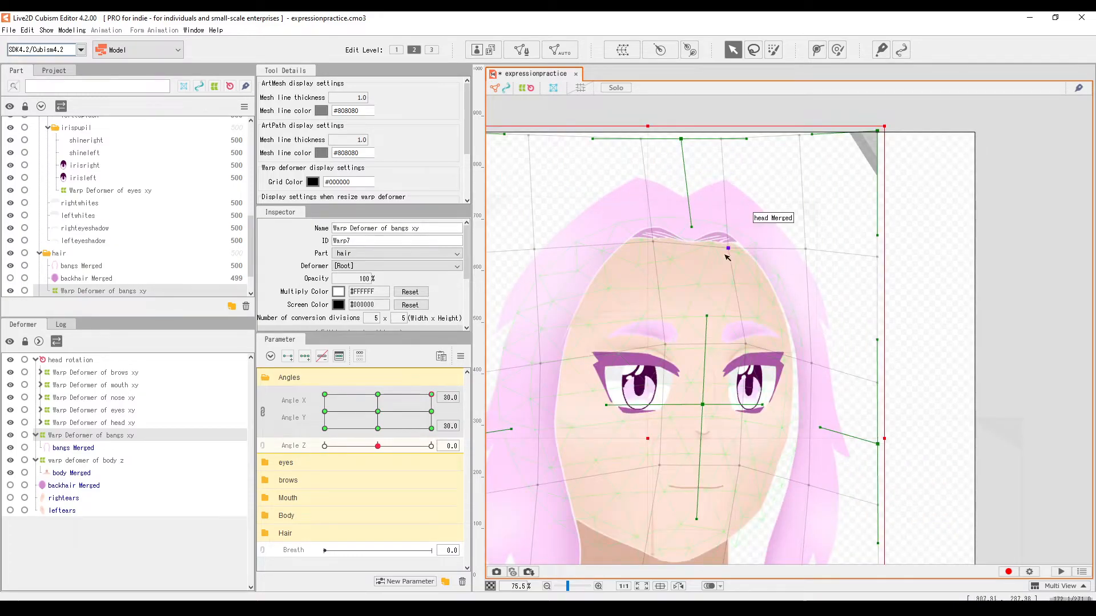
scroll(736, 253, down, 2)
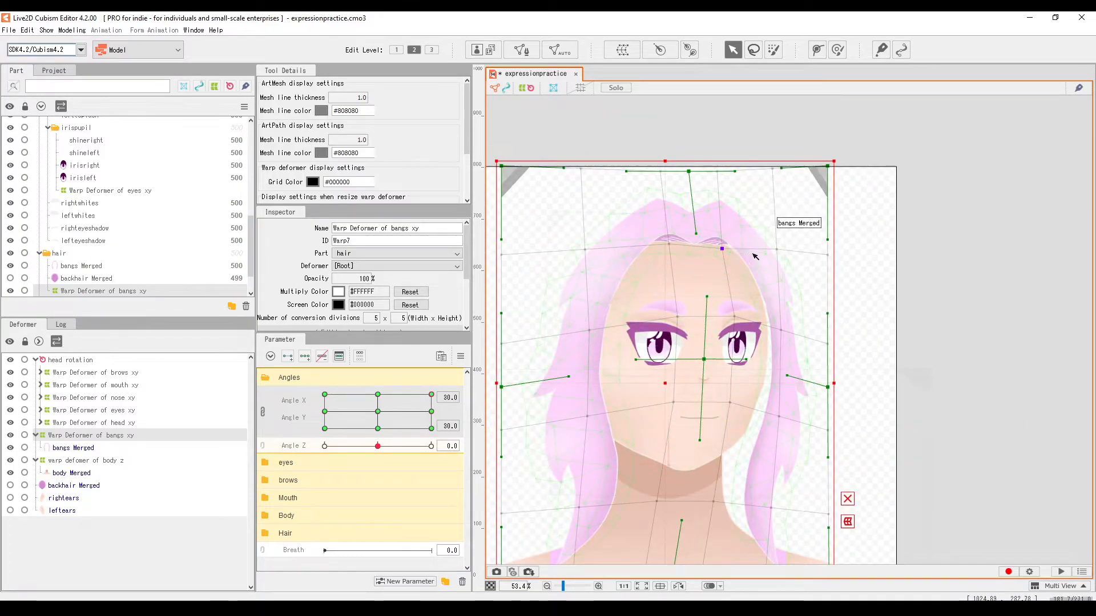
scroll(733, 255, up, 2)
scroll(733, 255, down, 2)
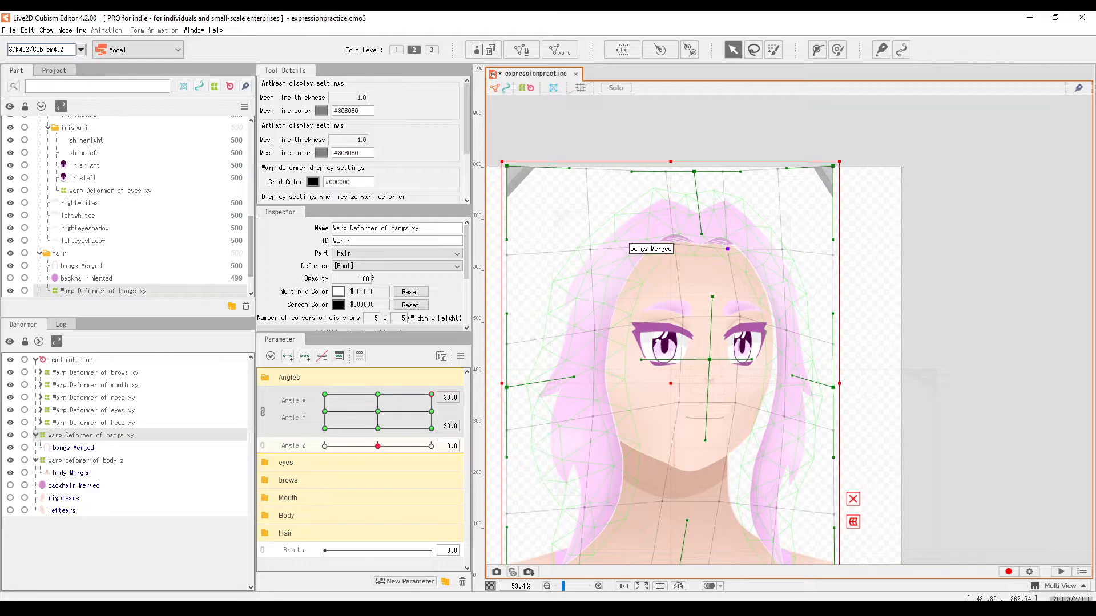
click(10, 278)
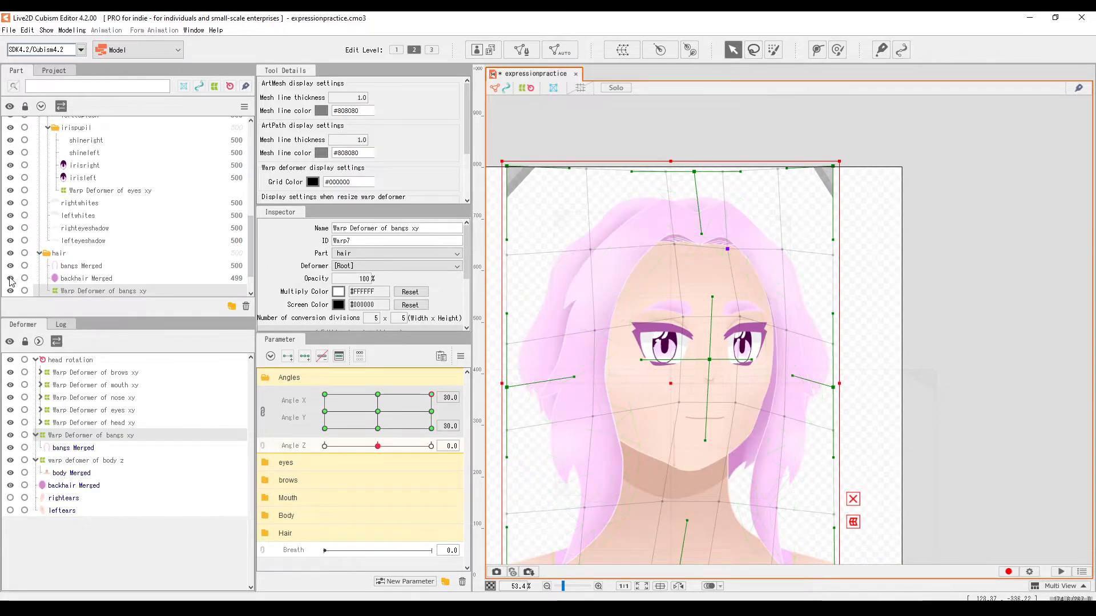
click(10, 278)
scroll(731, 243, up, 2)
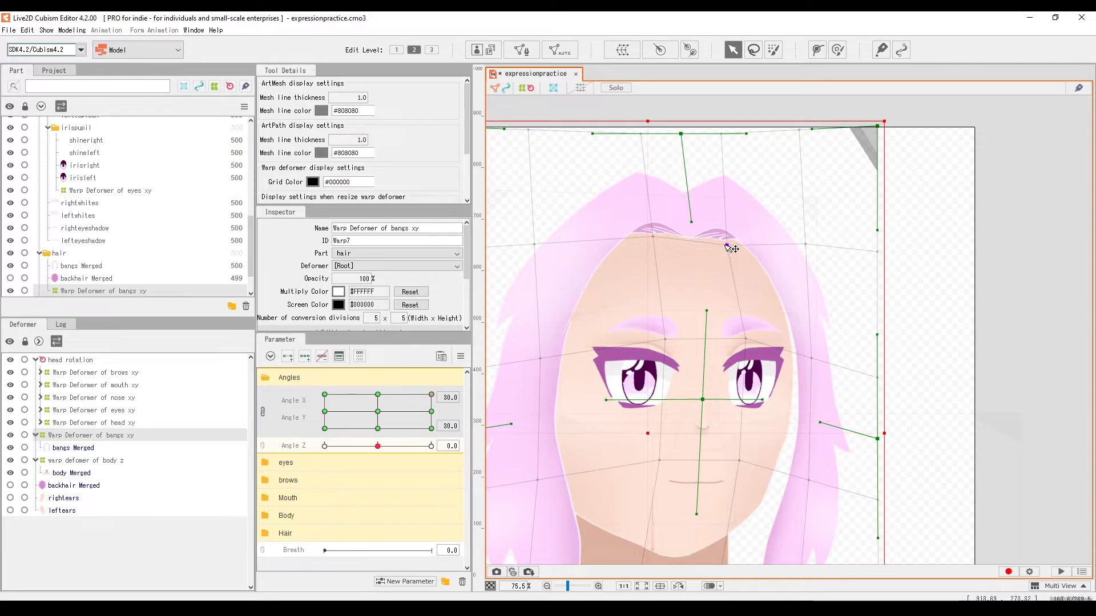
scroll(730, 248, down, 2)
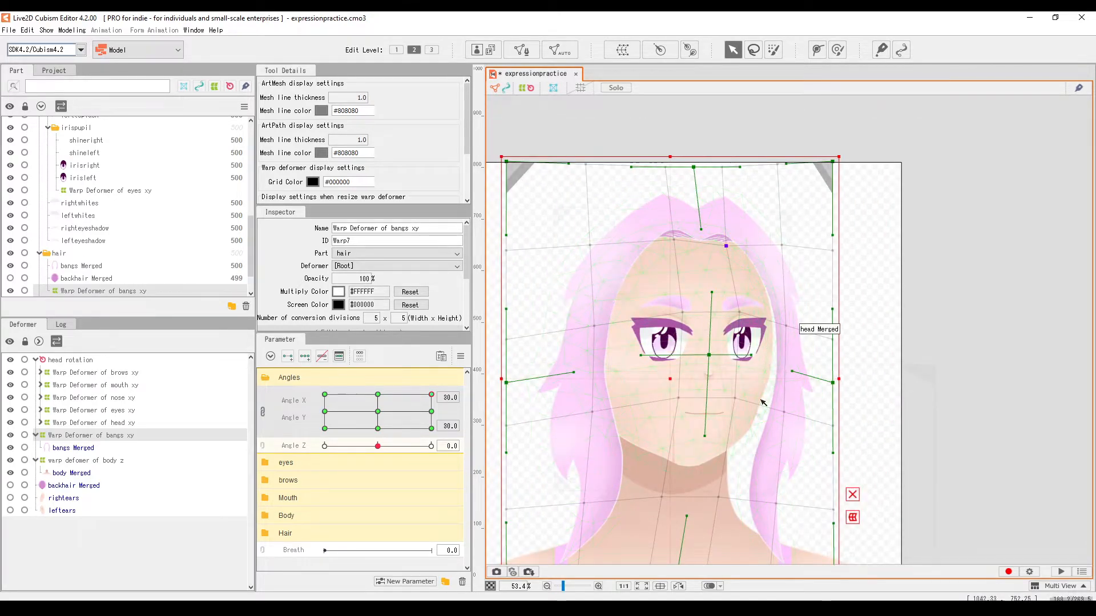
Check the bangs at Angle X -30, Angle Y -30 and return both angles close to the centre
click(324, 429)
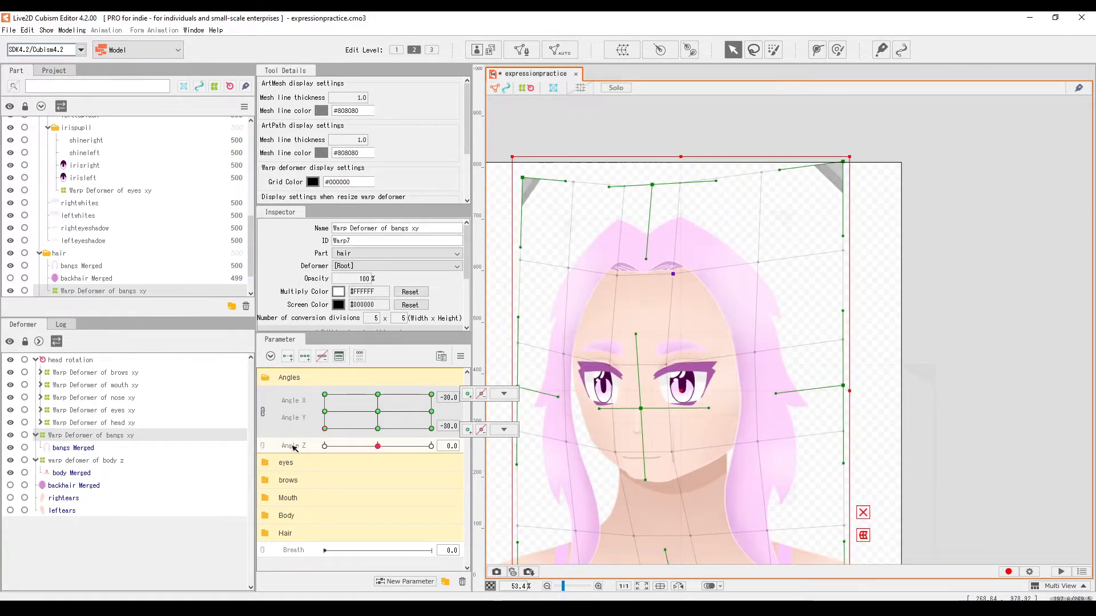
drag(297, 450, 378, 410)
scroll(97, 276, down, 1)
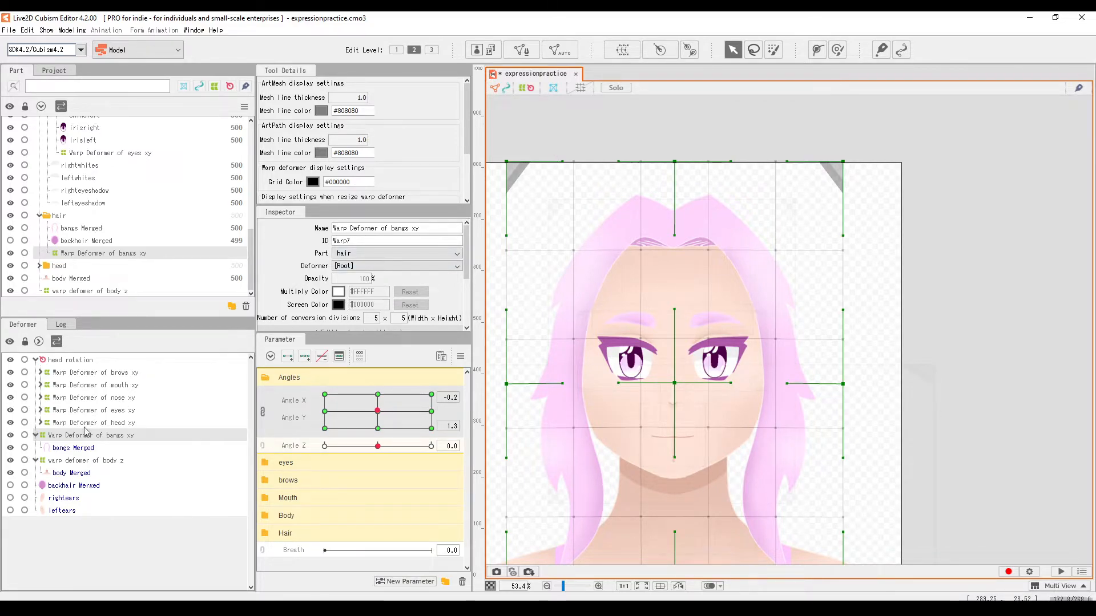
Create a warp deformer named "Warp Deformer of bangs z" in the hair part as parent of the bangs xy deformer
click(67, 361)
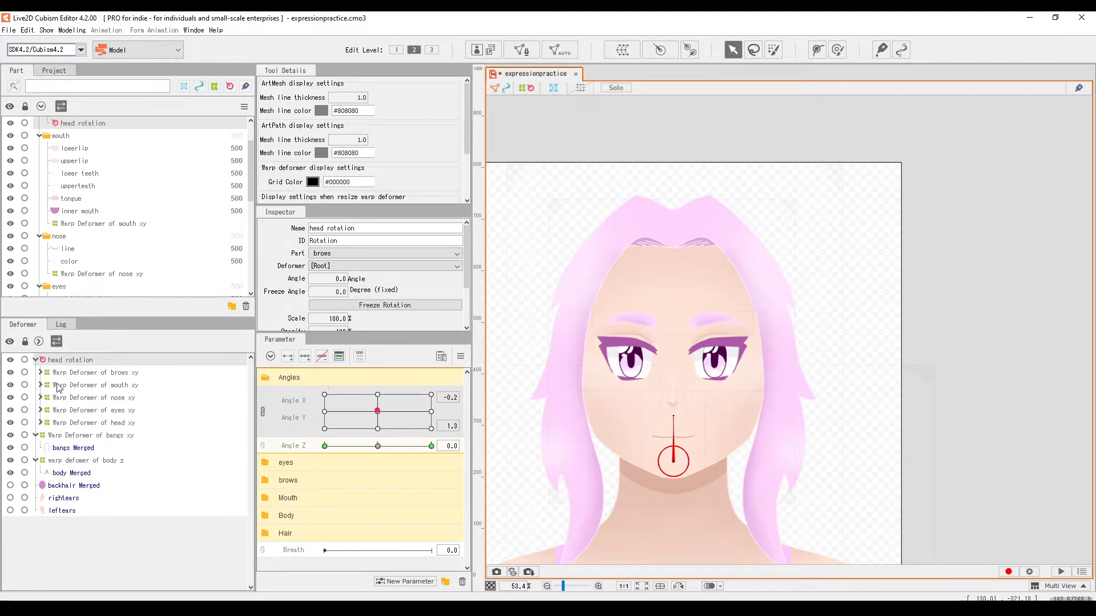
click(59, 449)
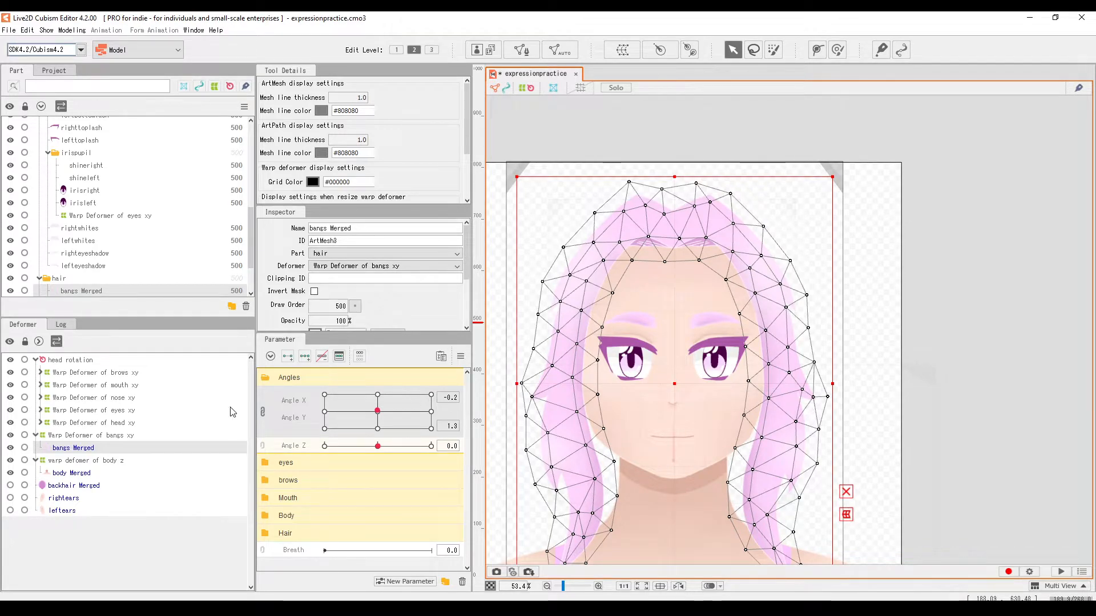
click(66, 435)
click(623, 49)
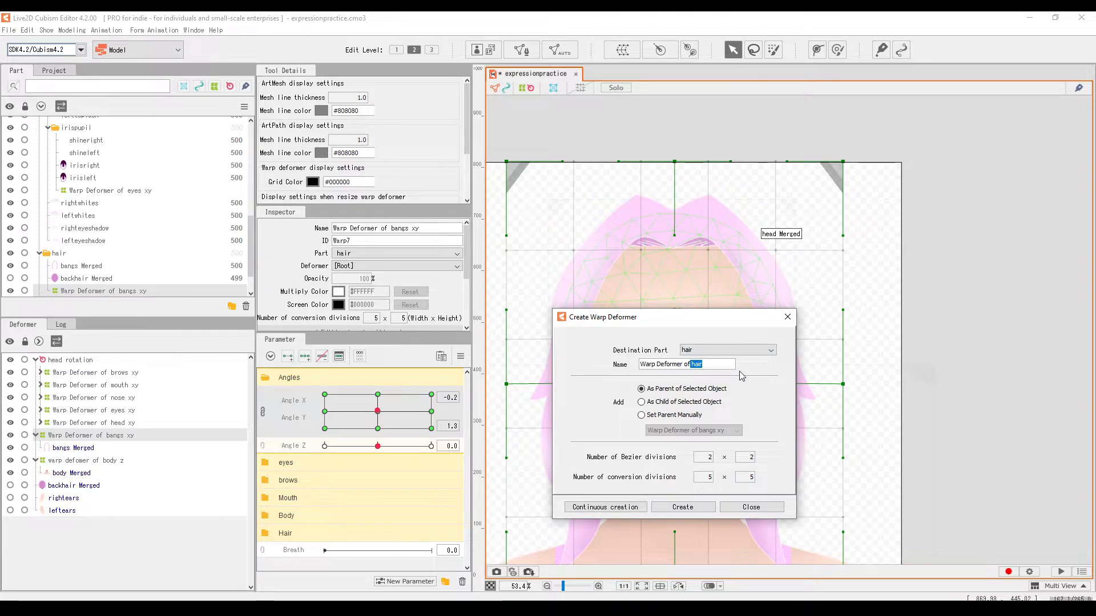
text(bangs z)
click(682, 507)
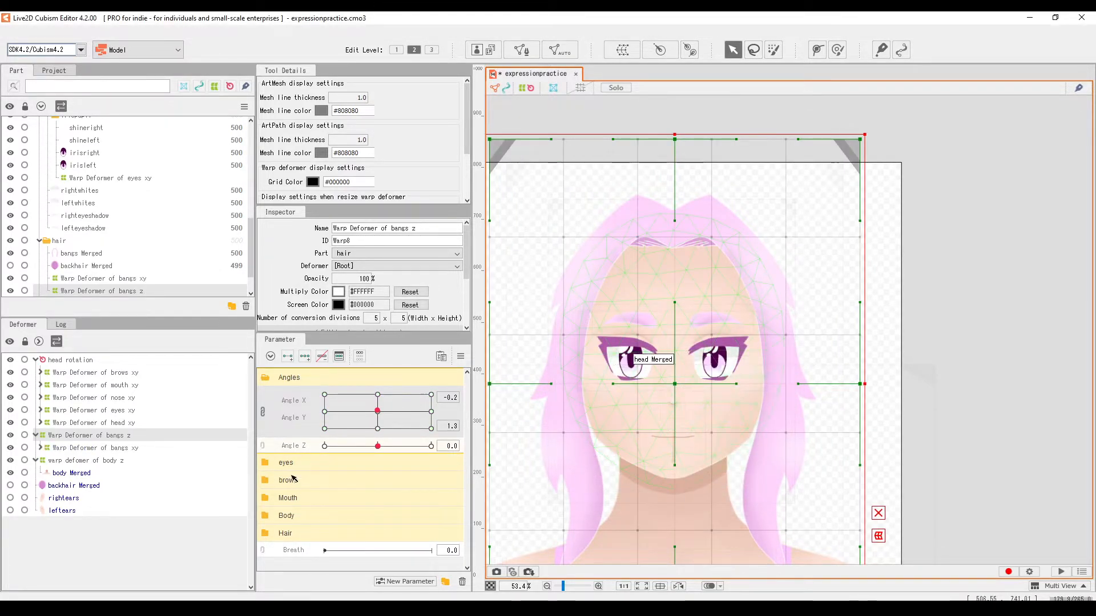
Try to add Angle Z keys to the bangs z deformer and move it over the tilted head at Angle Z 30
click(292, 448)
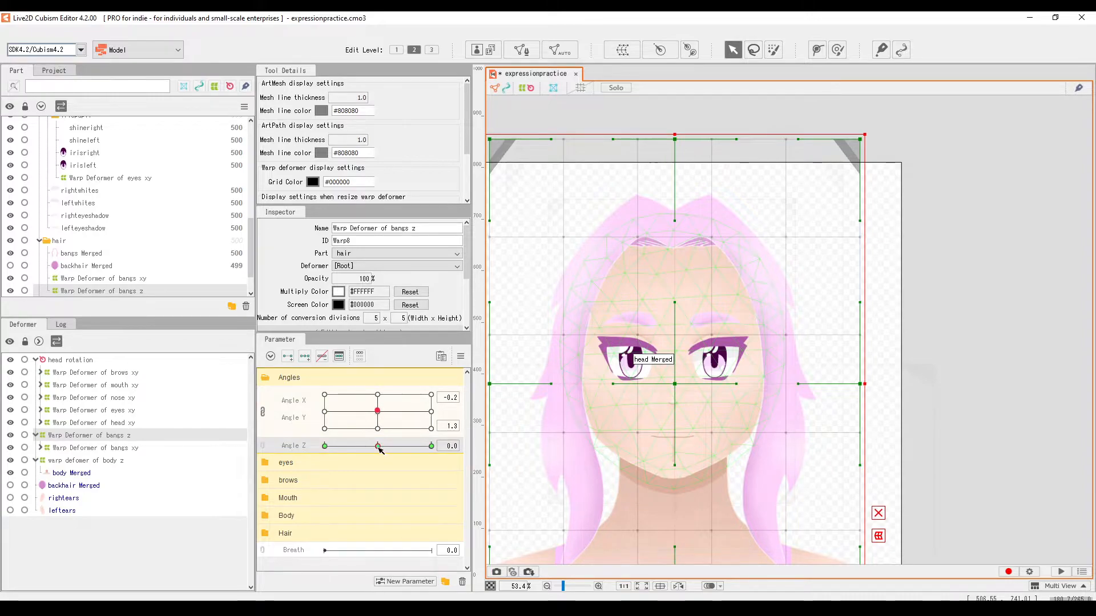
drag(379, 451, 432, 447)
scroll(671, 362, down, 2)
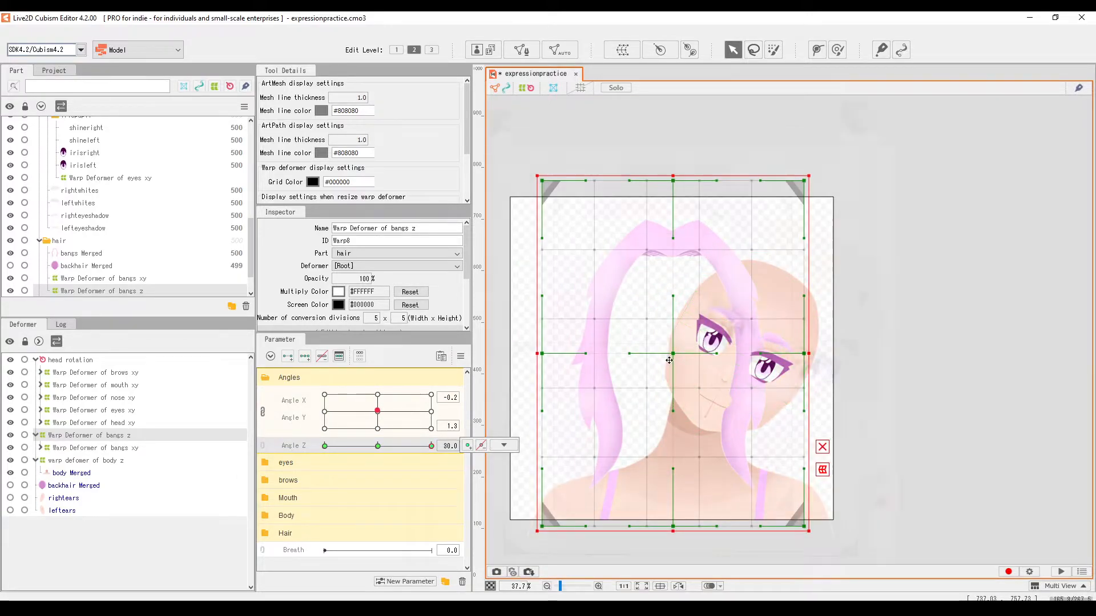
scroll(669, 360, up, 2)
drag(672, 350, 772, 375)
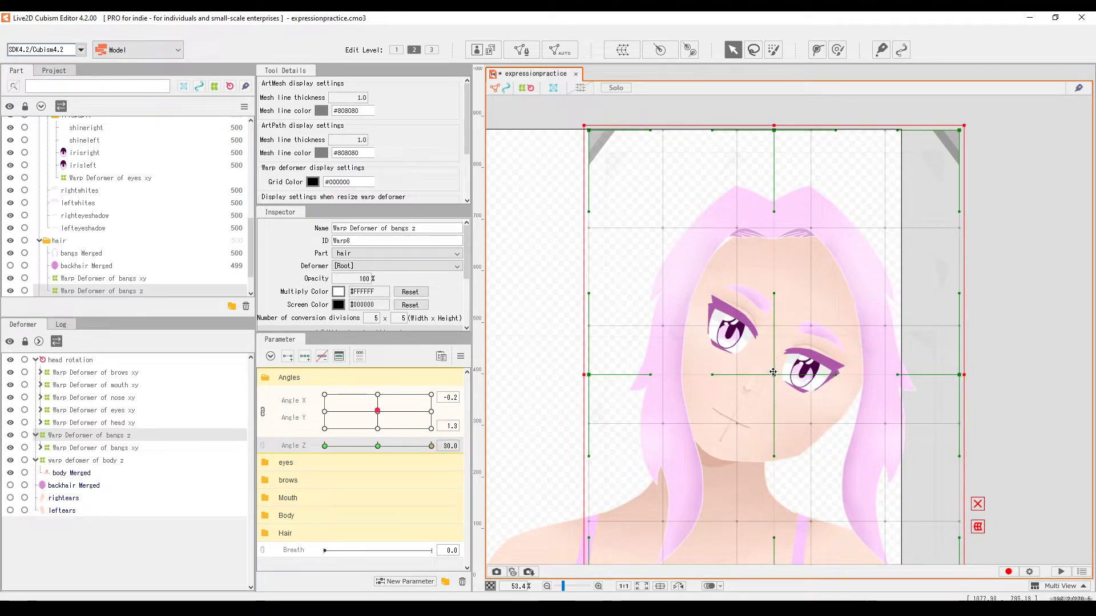
key(ctrl+z)
key(ctrl+z)
Nest the bangs z warp deformer under the head rotation deformer
scroll(631, 281, down, 2)
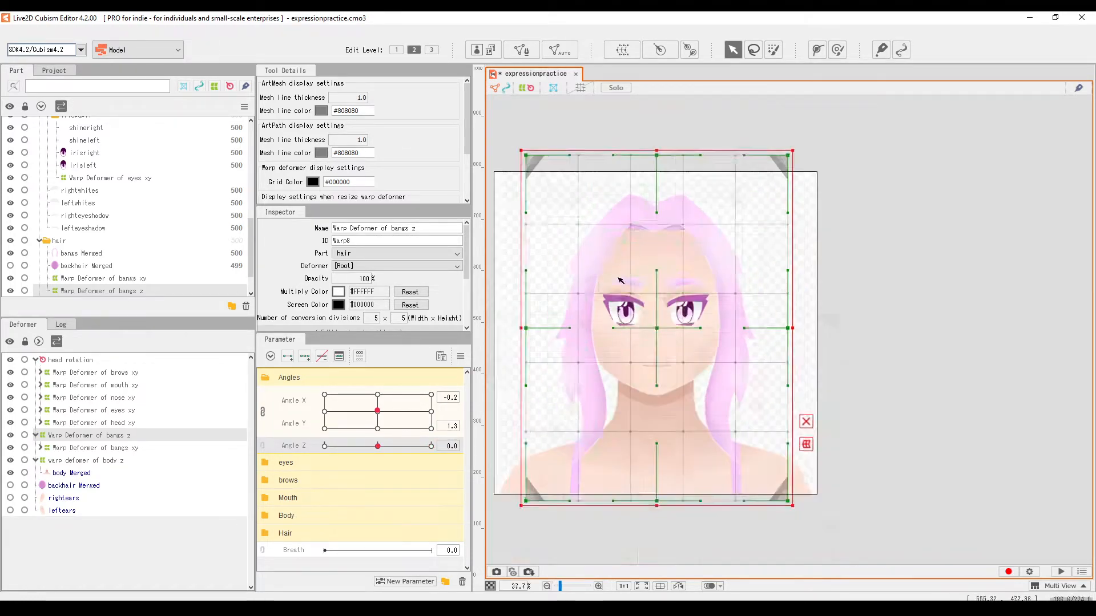
scroll(630, 281, up, 1)
drag(70, 442, 65, 365)
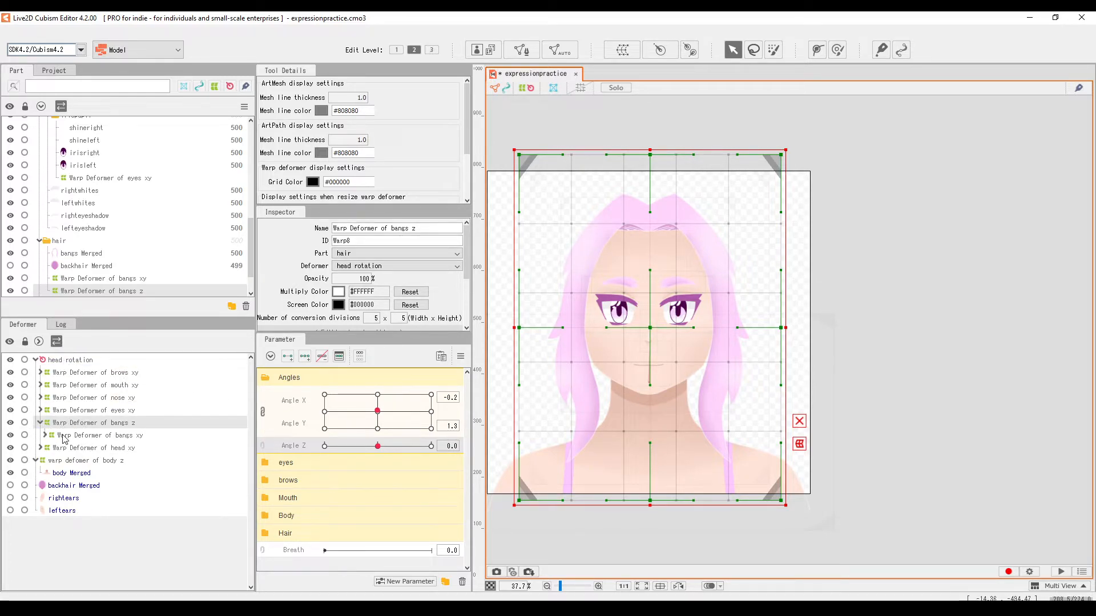
drag(71, 424, 62, 461)
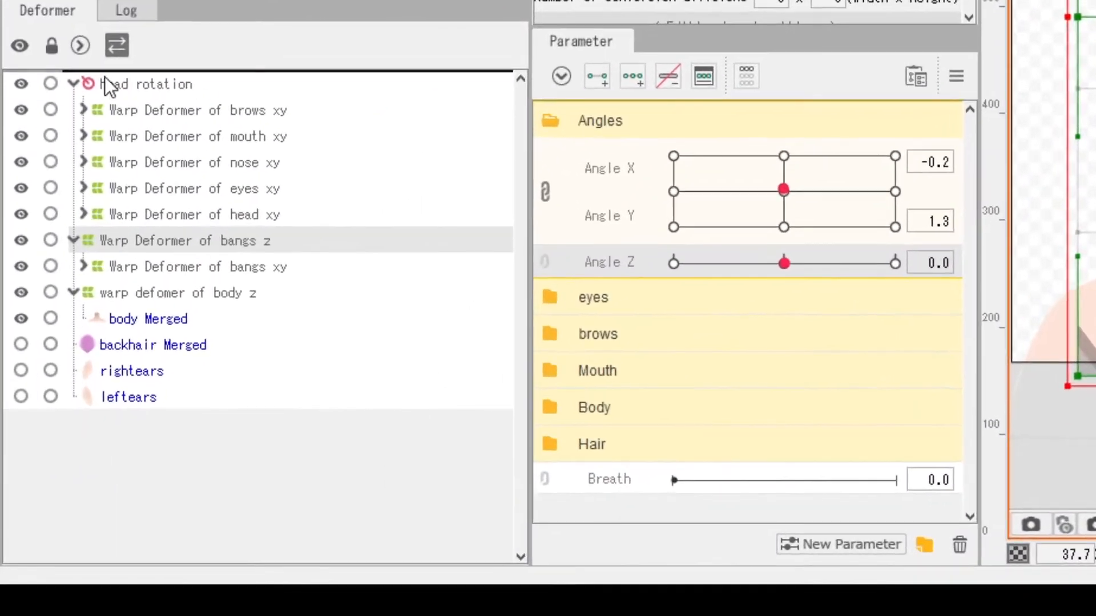
click(73, 238)
click(75, 83)
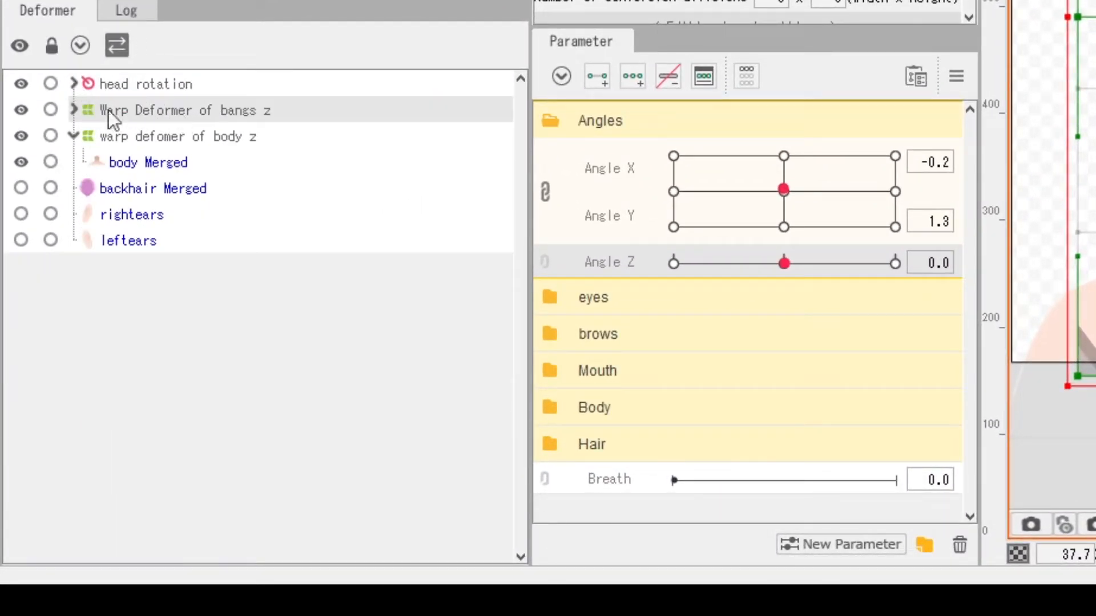
drag(156, 112, 119, 84)
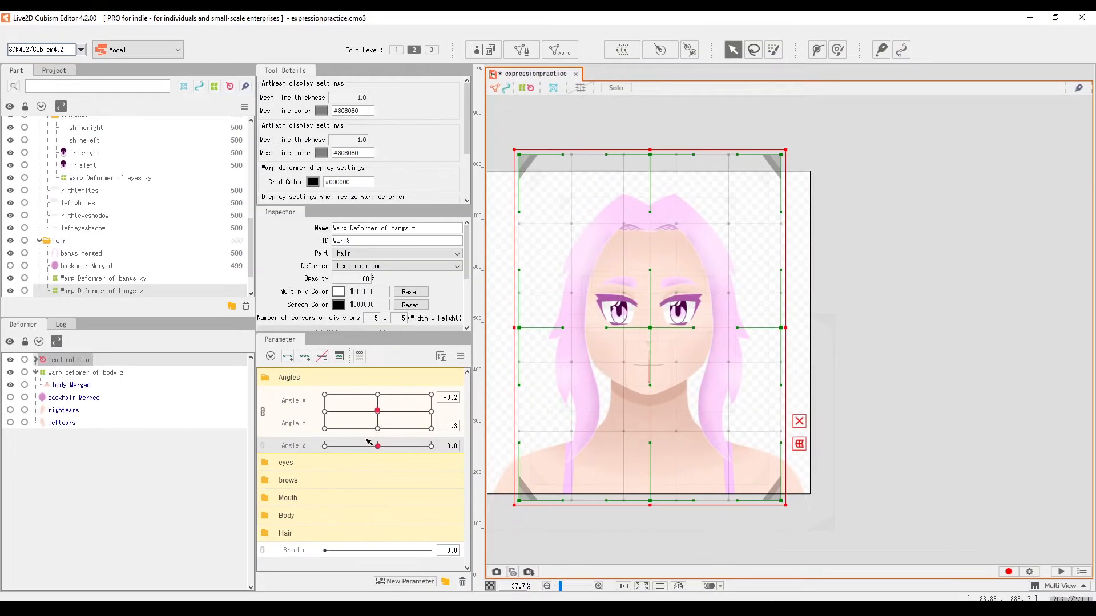
Shift Angle Z slightly to check that the bangs rotate with the head, and expand the head rotation deformer's children
drag(412, 430, 378, 489)
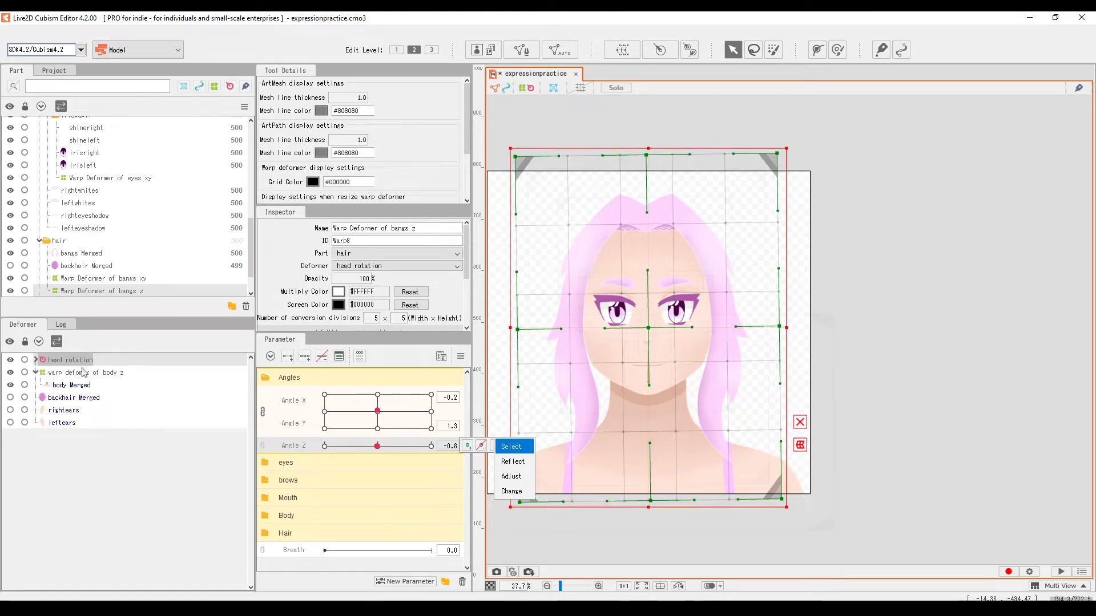
click(35, 361)
click(37, 360)
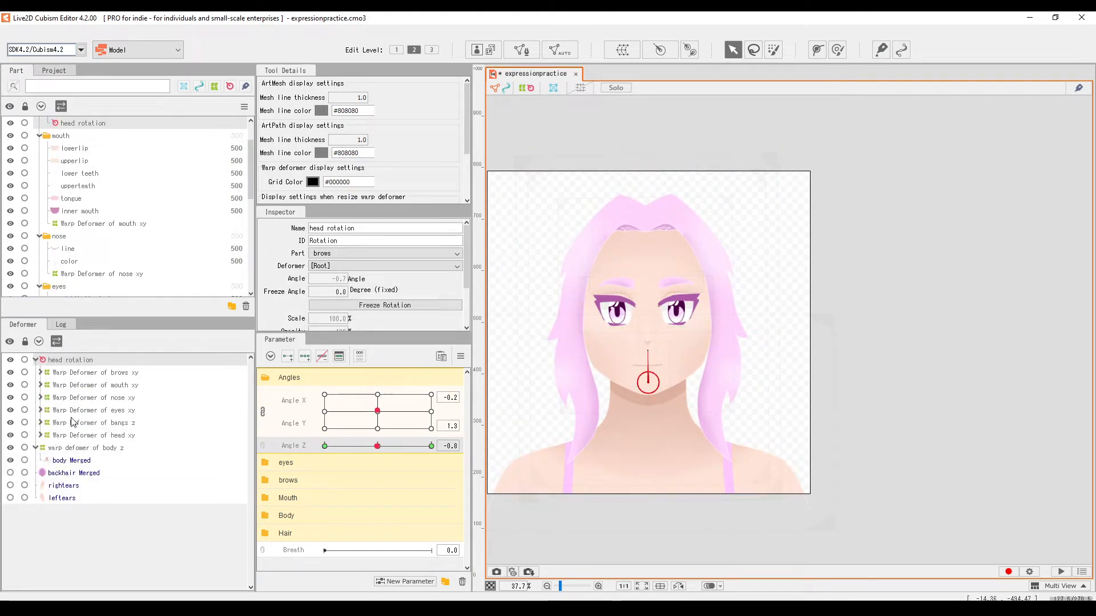
Add three Angle Z keys to the bangs z deformer and, at Angle Z 30, shift its bottom-edge control points right so the hair hangs
click(50, 424)
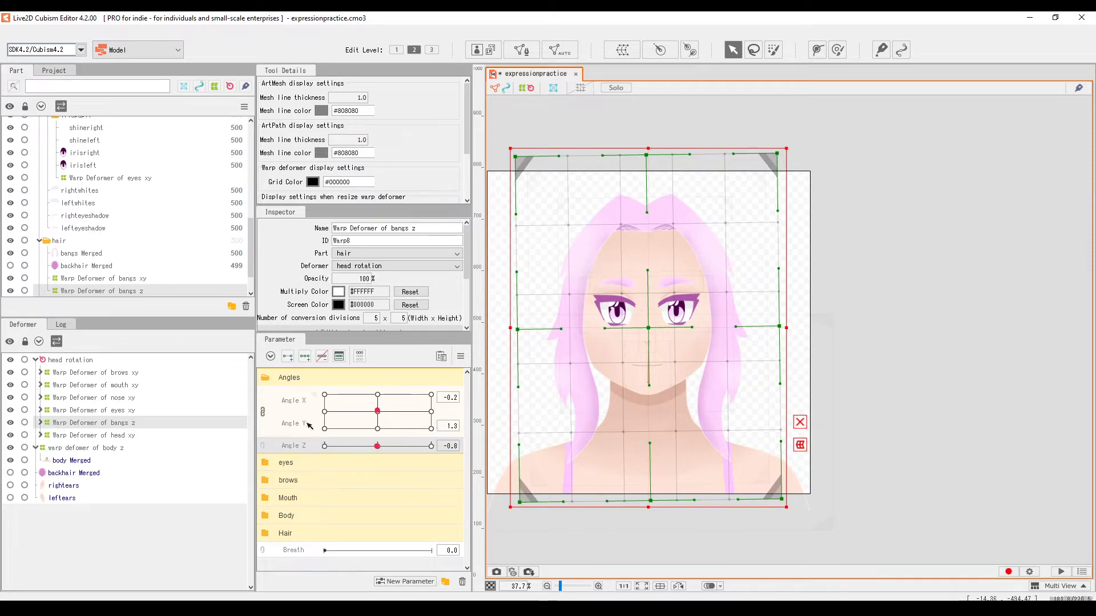
drag(372, 444, 431, 446)
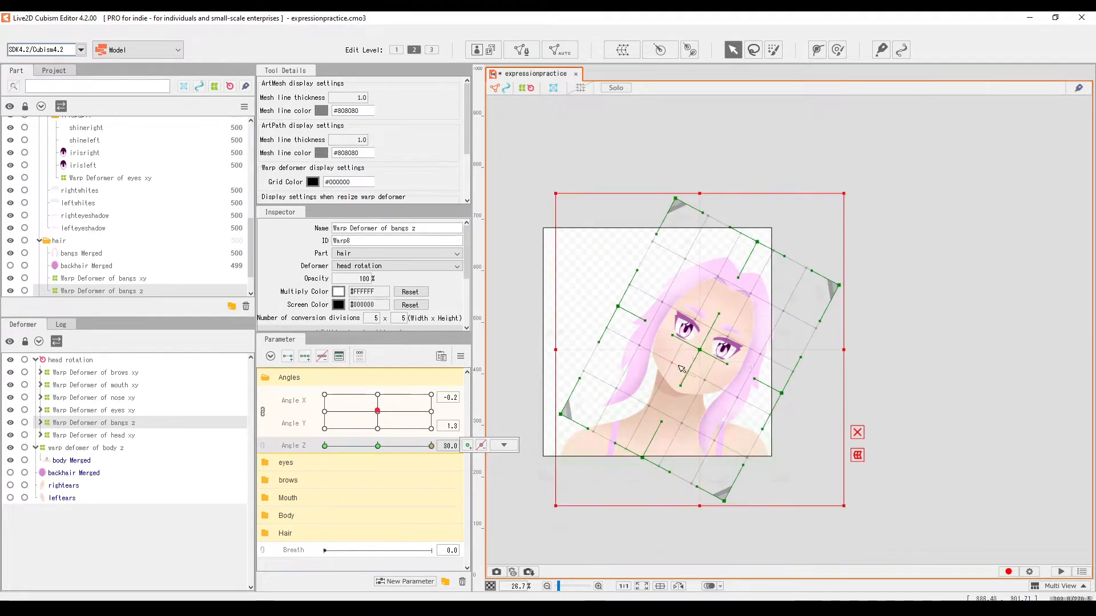
drag(631, 465, 673, 471)
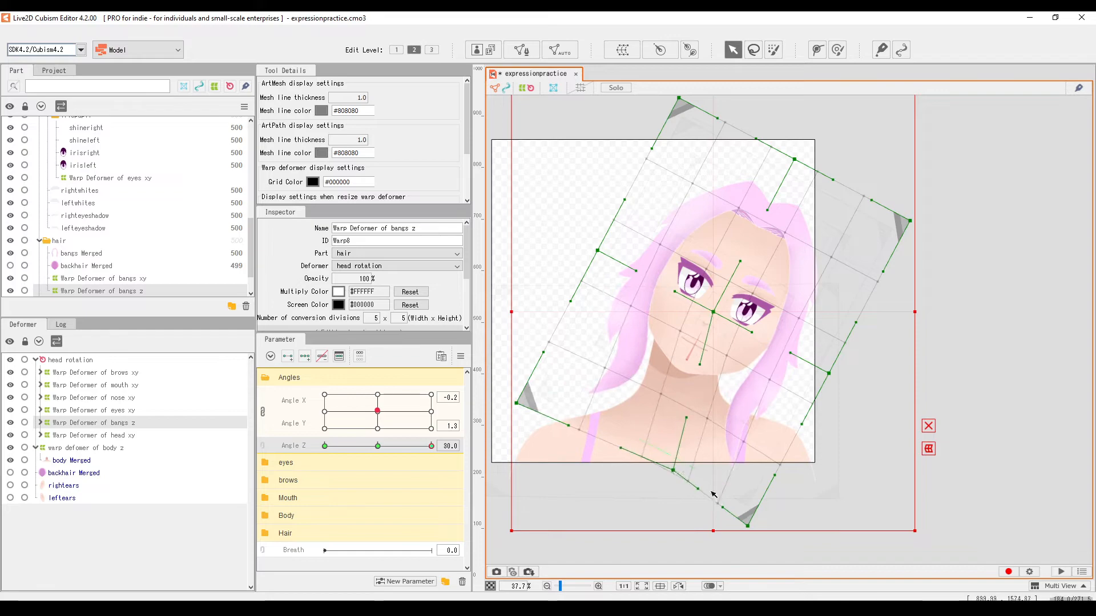
drag(748, 526, 795, 517)
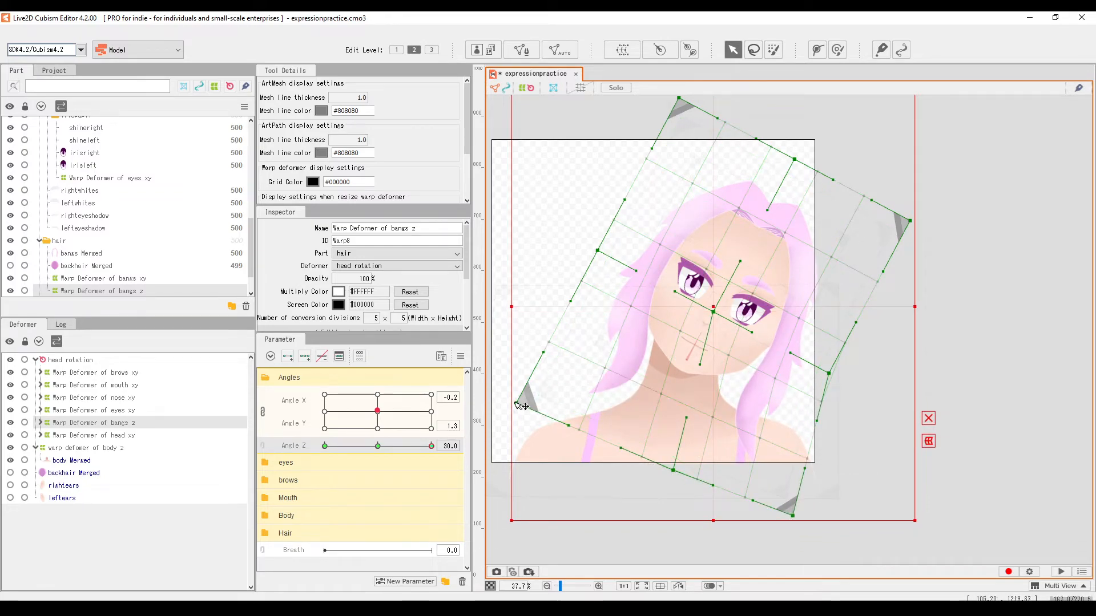
drag(515, 402, 549, 431)
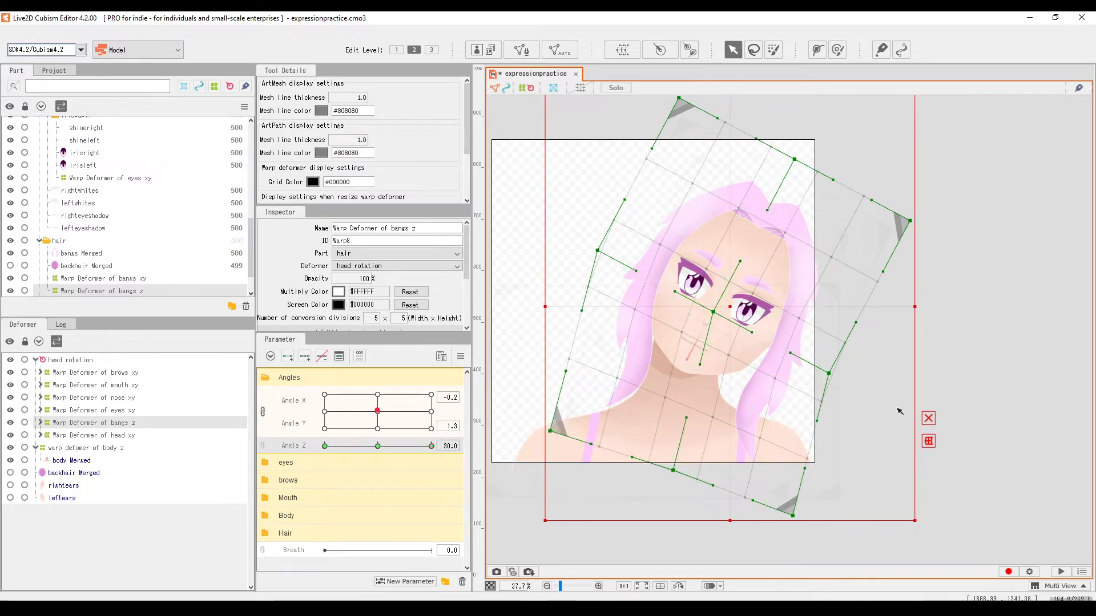
click(928, 419)
Nudge the bangs z deformer's centre control point slightly down and right at Angle Z 30
drag(713, 312, 714, 315)
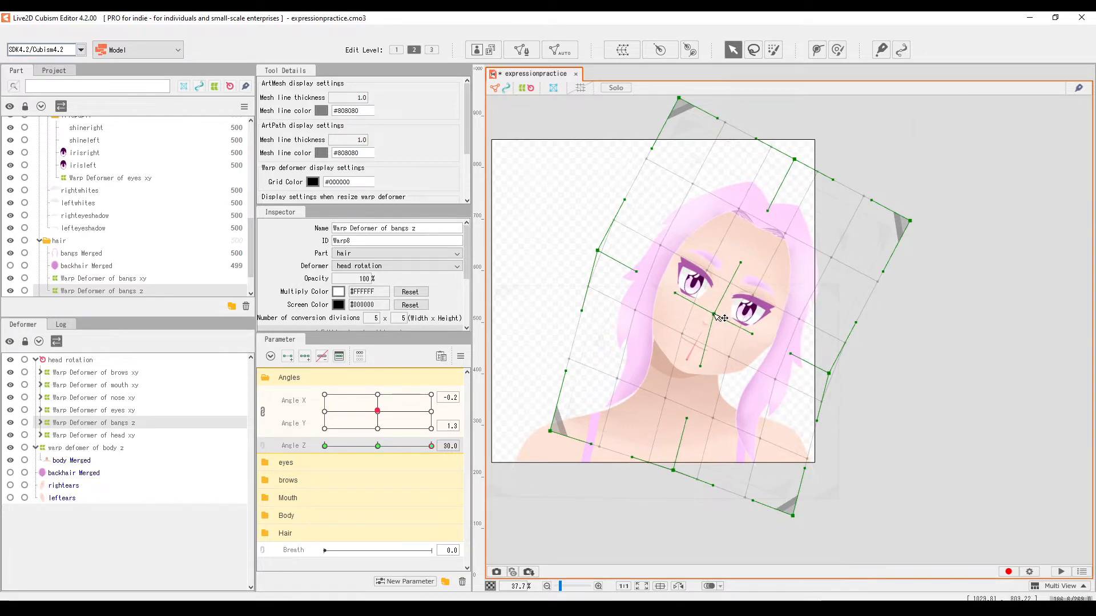
scroll(735, 342, down, 5)
scroll(728, 331, up, 5)
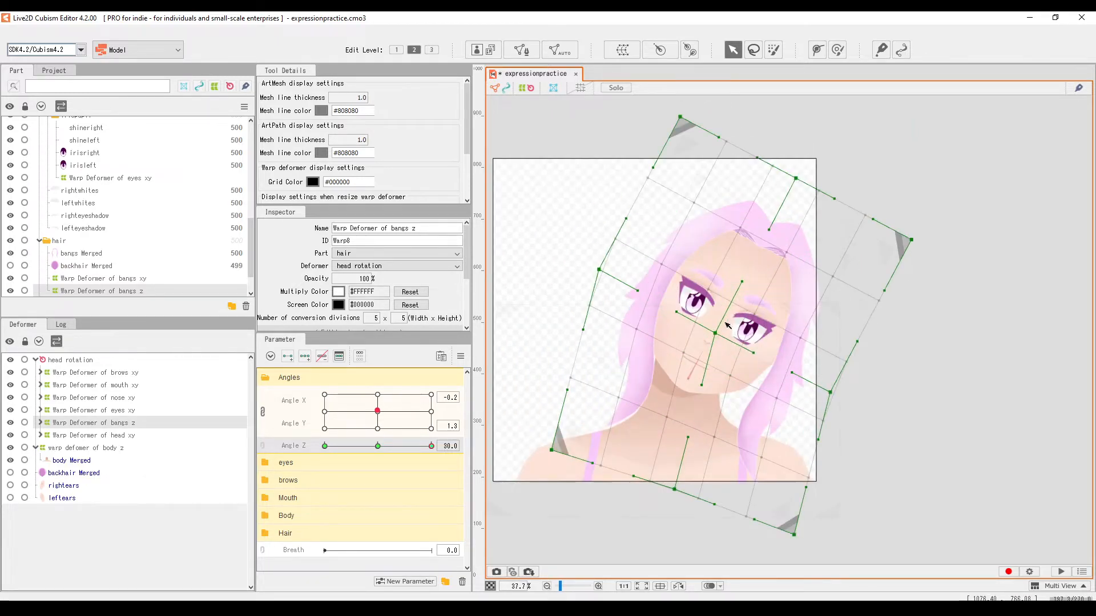
scroll(349, 295, down, 2)
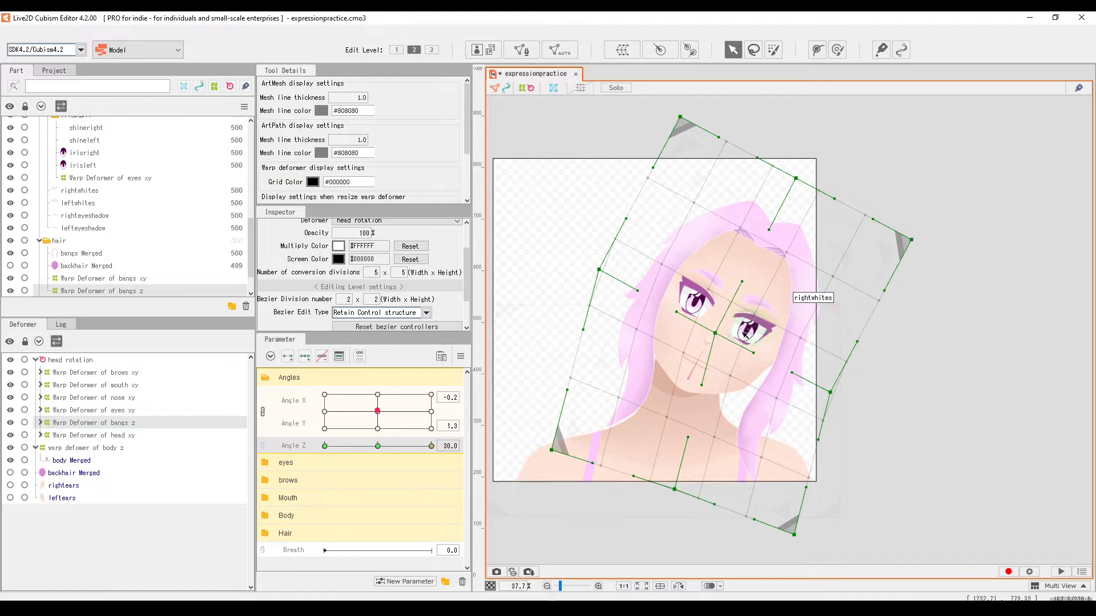
drag(715, 333, 718, 335)
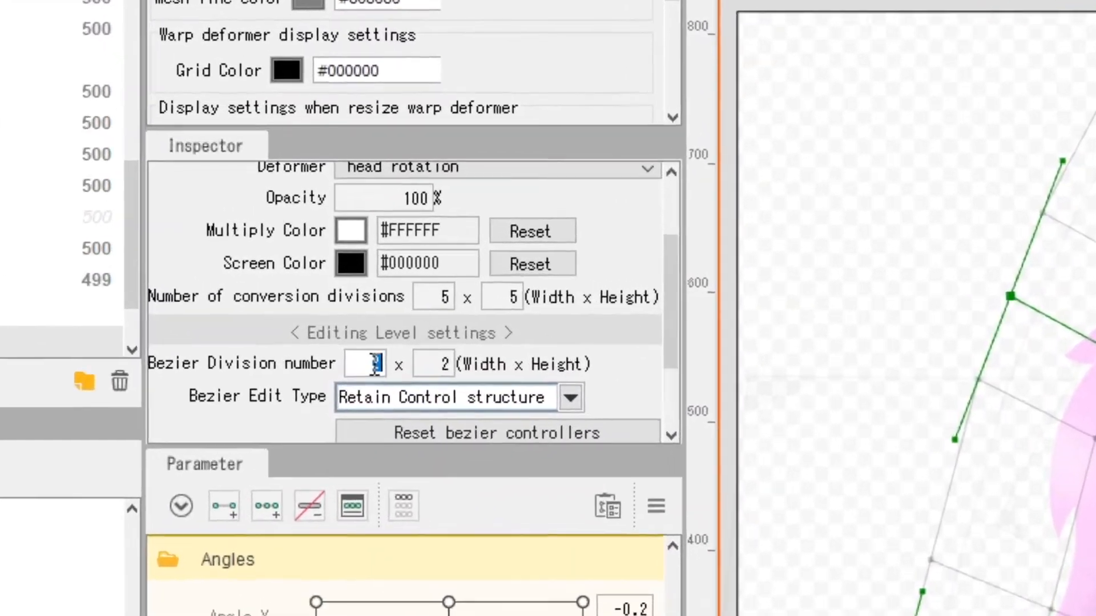
Try a Bezier division width of 4 on the bangs z deformer and set it back to 2
click(357, 330)
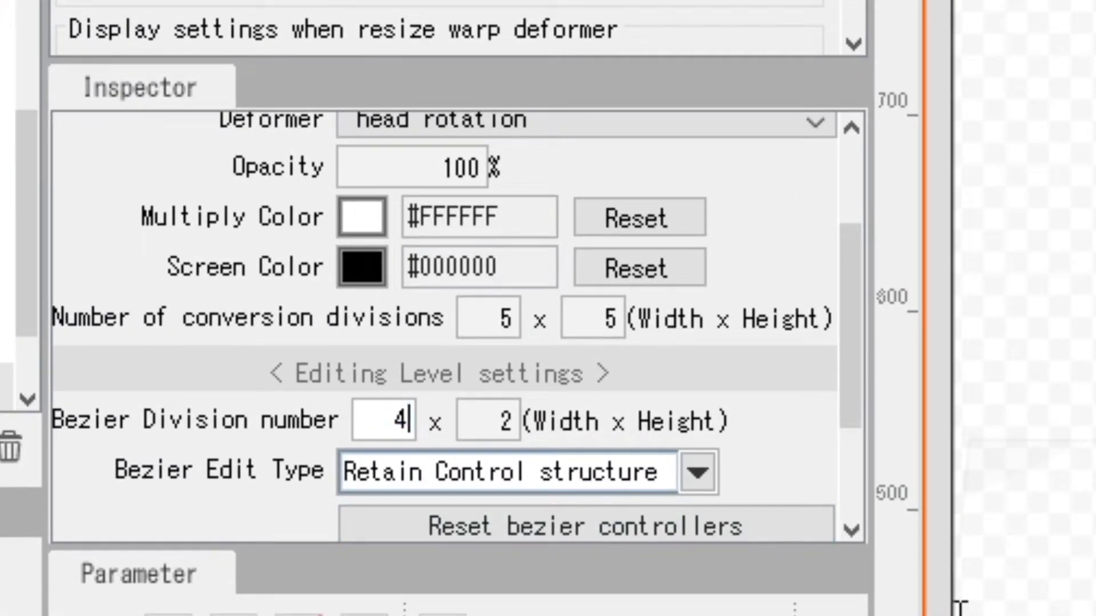
key(Return)
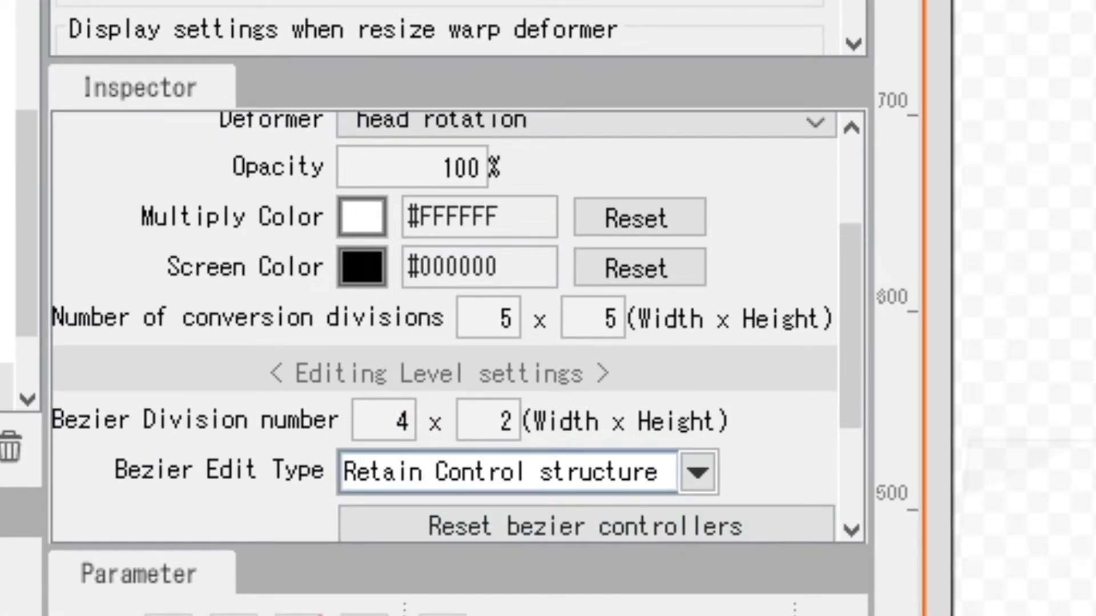
click(400, 420)
key(Return)
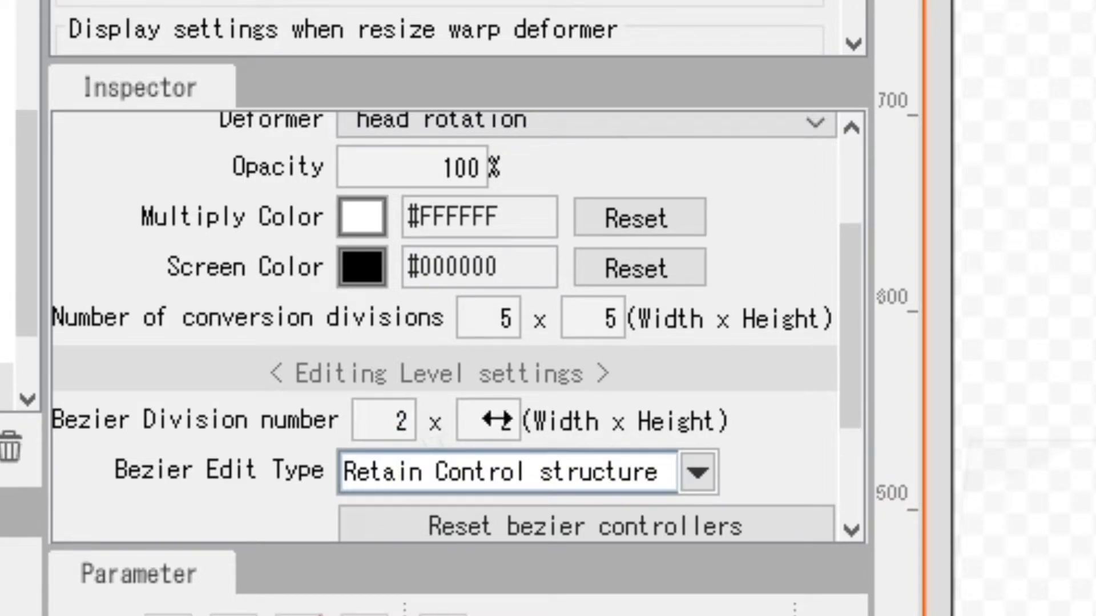
Set the bangs z deformer's Bezier division height to 4 and shift its lower-centre and bottom-centre control points right at Angle Z 30
click(497, 420)
text(4)
key(Return)
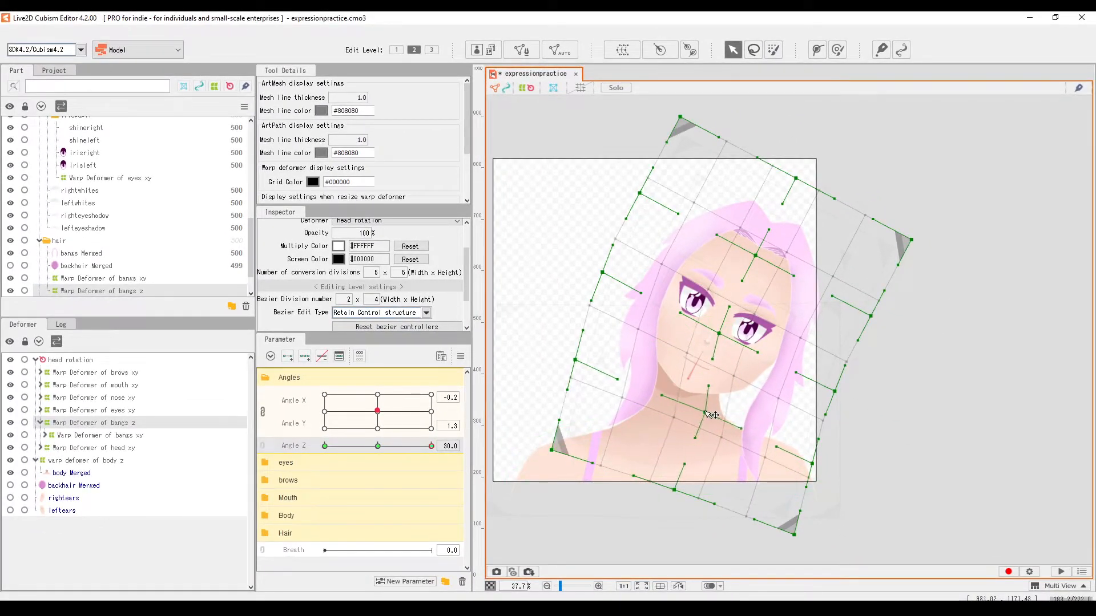
drag(708, 412, 713, 414)
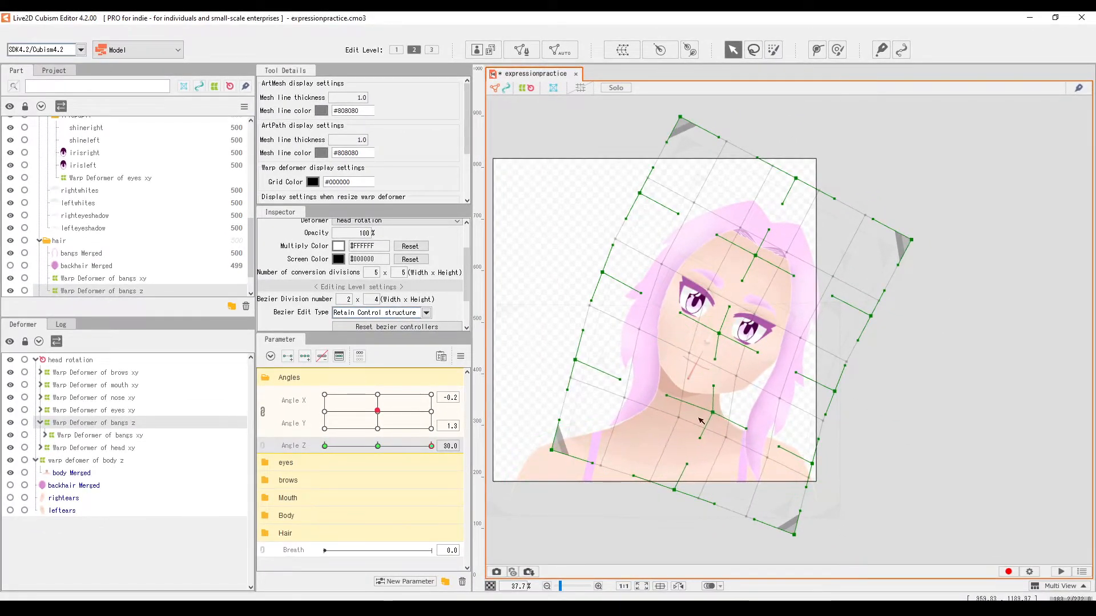
drag(674, 490, 706, 492)
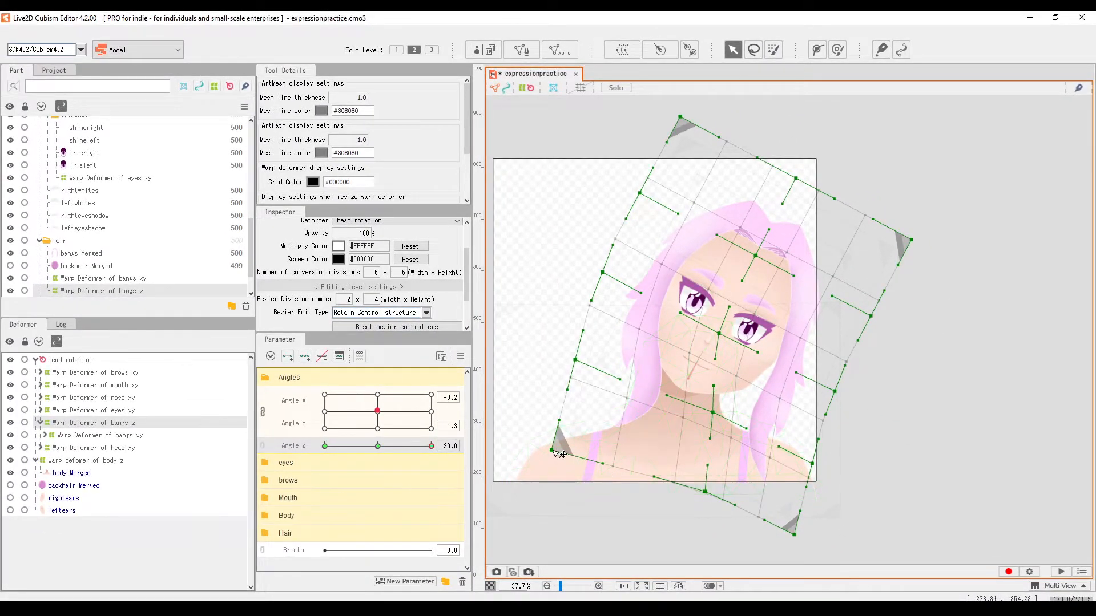
At Angle Z 30, pull the bangs z deformer's left-edge control points inward and nudge its centre and bottom-right corner points right
drag(554, 450, 577, 457)
drag(576, 360, 599, 372)
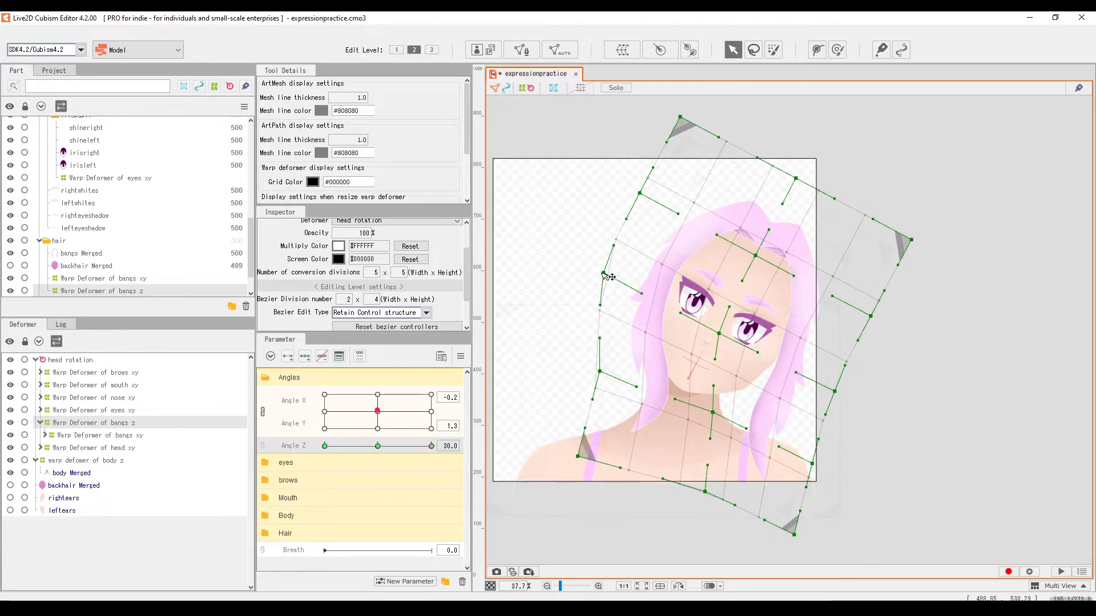
drag(603, 273, 611, 278)
drag(722, 338, 735, 343)
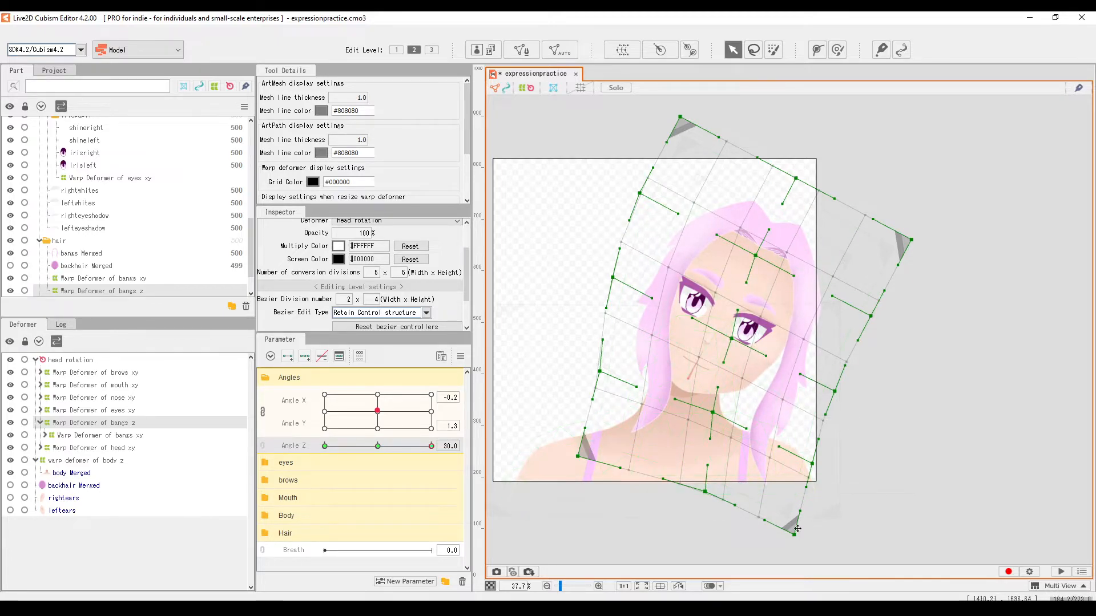
drag(794, 535, 806, 532)
Reflect the bangs z deformer's Angle Z 30 motion horizontally onto the opposite side and sweep Angle Z to check it
drag(432, 446, 464, 407)
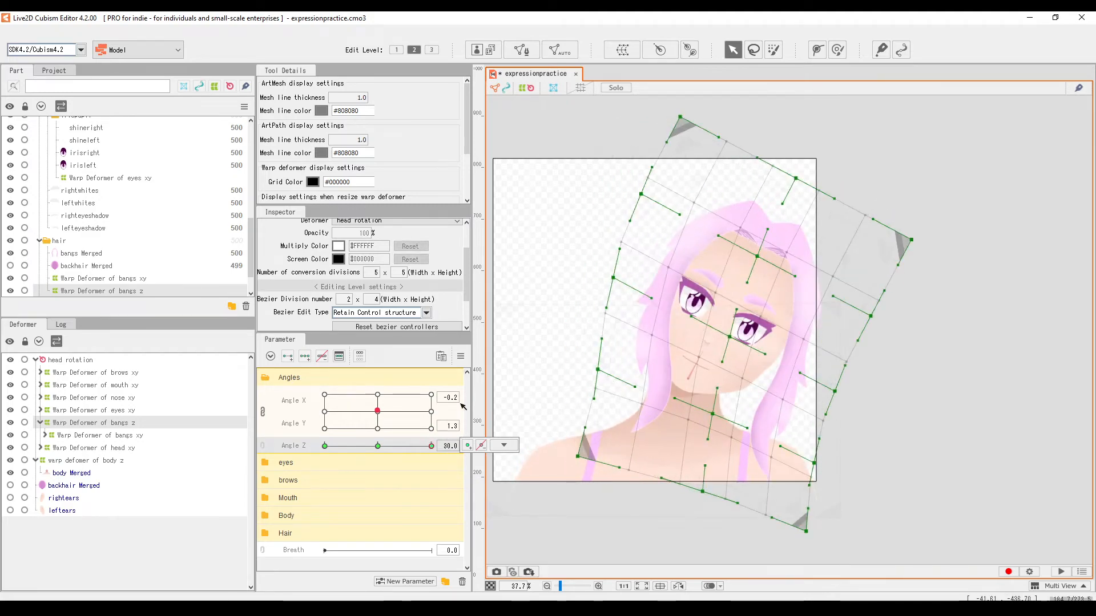
click(461, 356)
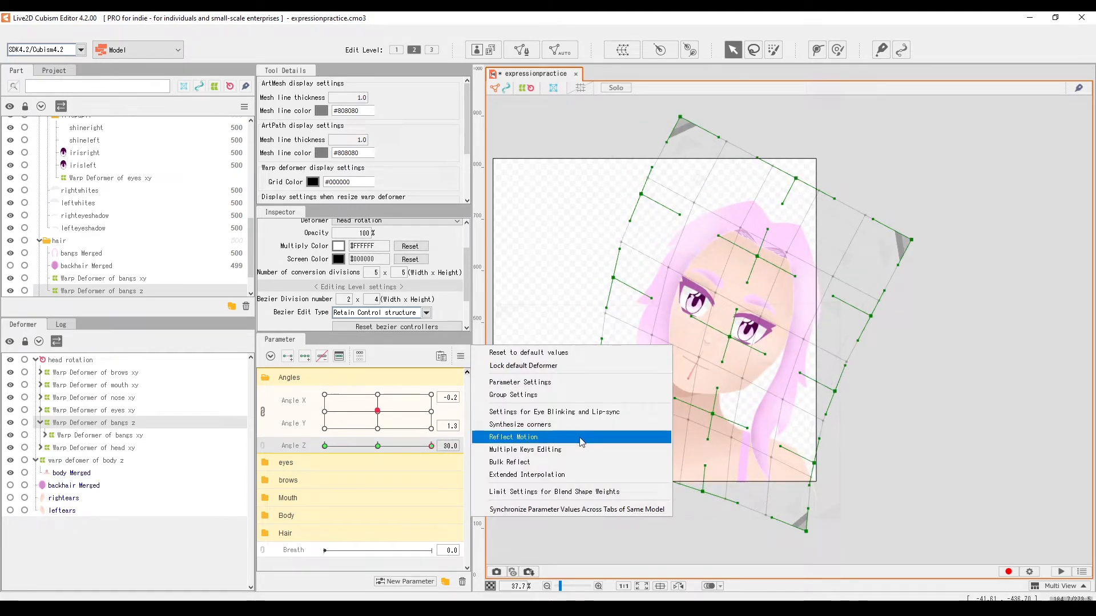
click(534, 437)
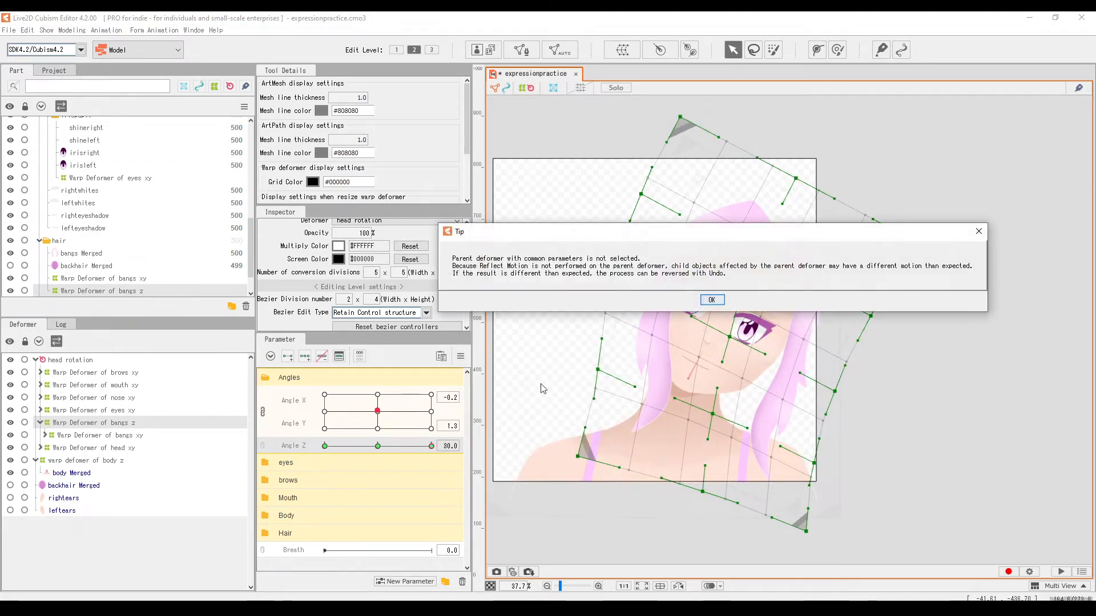
click(711, 300)
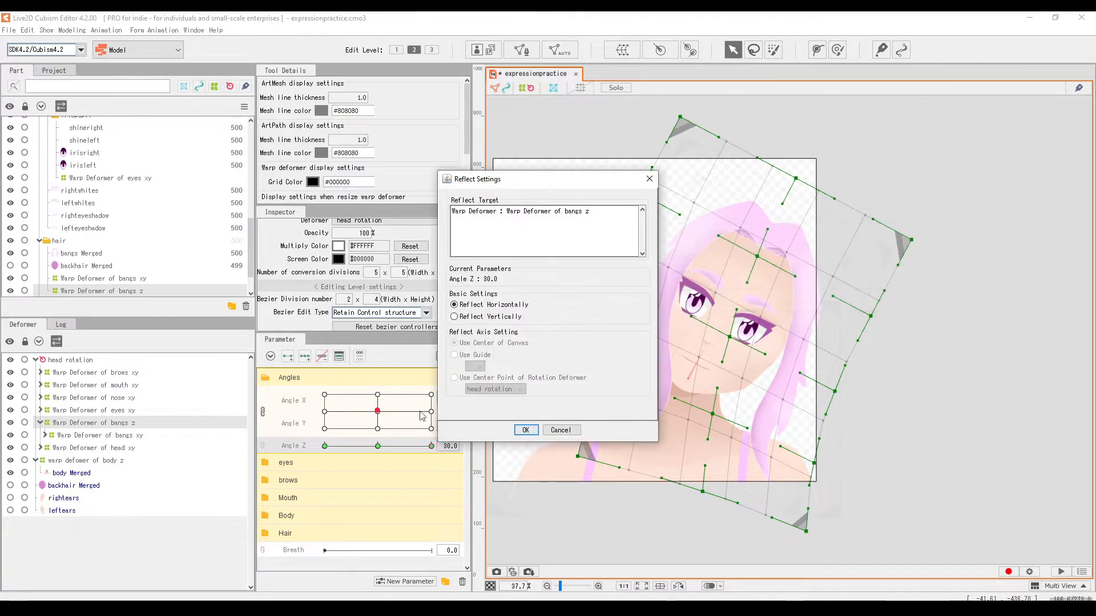
click(525, 430)
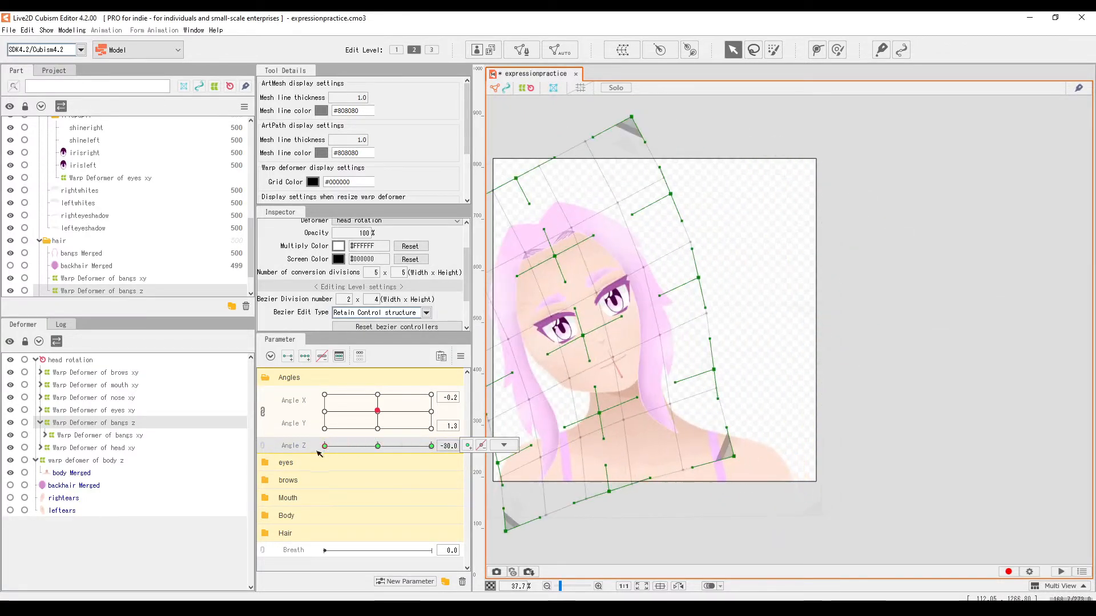
drag(245, 473, 409, 474)
scroll(634, 376, down, 3)
scroll(621, 349, up, 3)
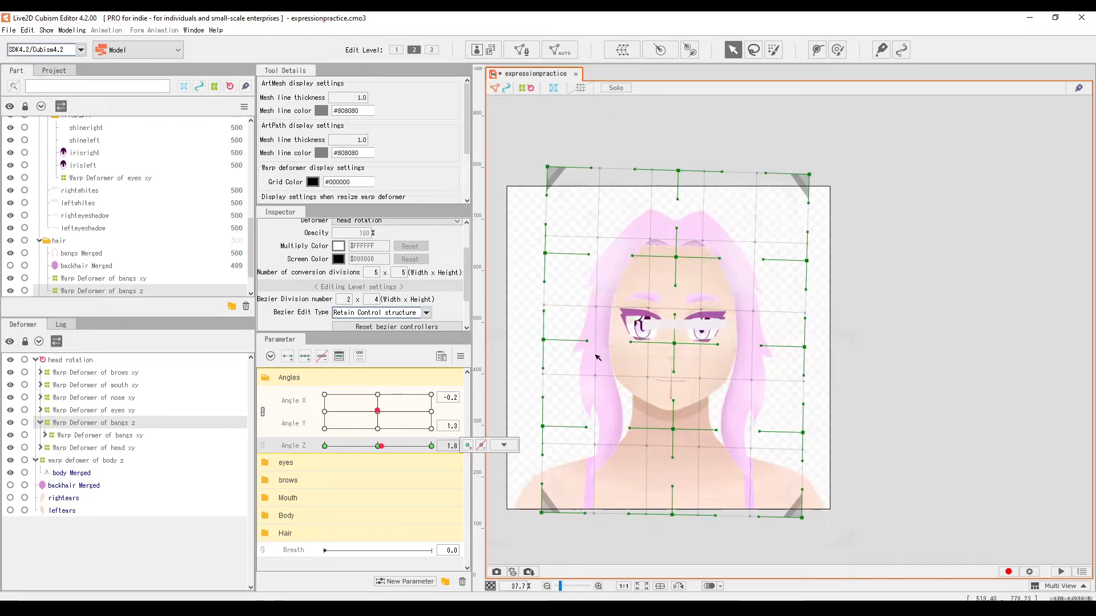
Create a warp deformer named Warp Deformer of back hair xy around the backhair Merged mesh
click(77, 268)
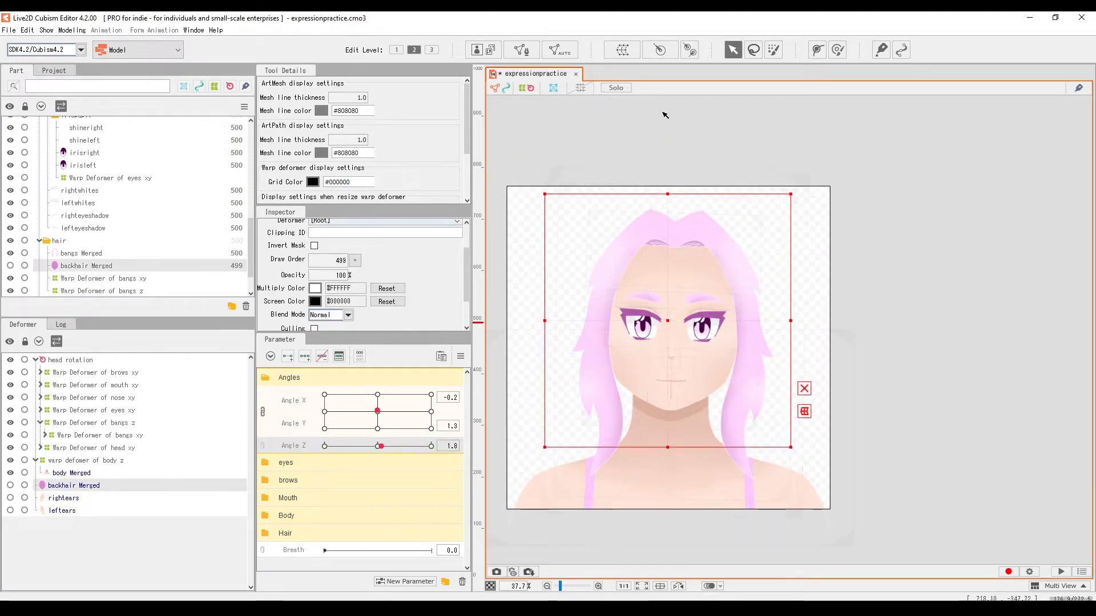
click(622, 50)
double_click(731, 366)
key(Return)
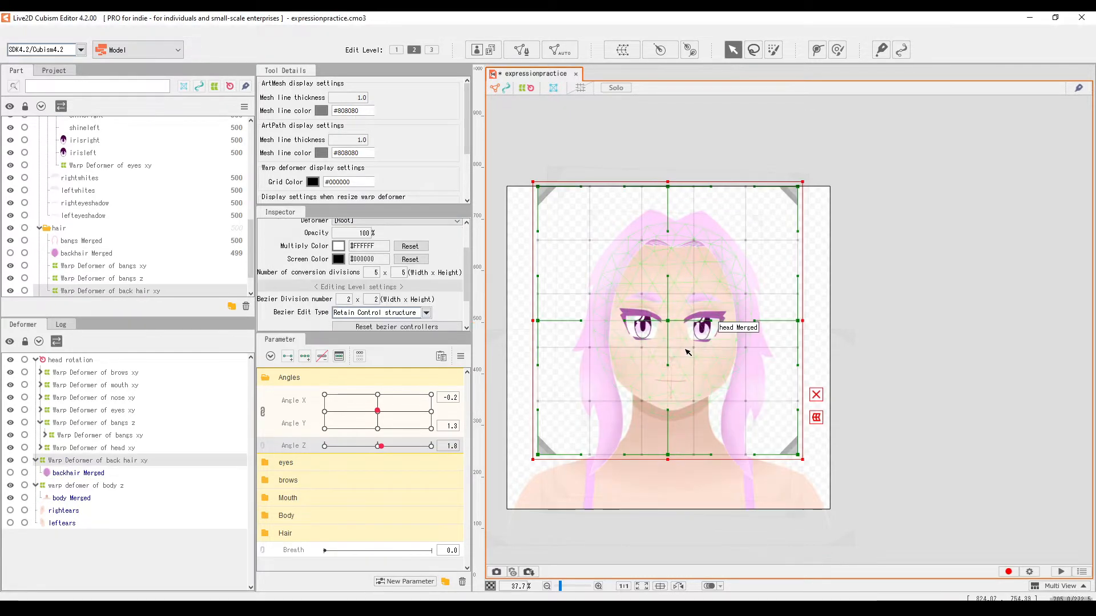
scroll(684, 361, up, 2)
scroll(684, 360, down, 2)
scroll(684, 360, up, 2)
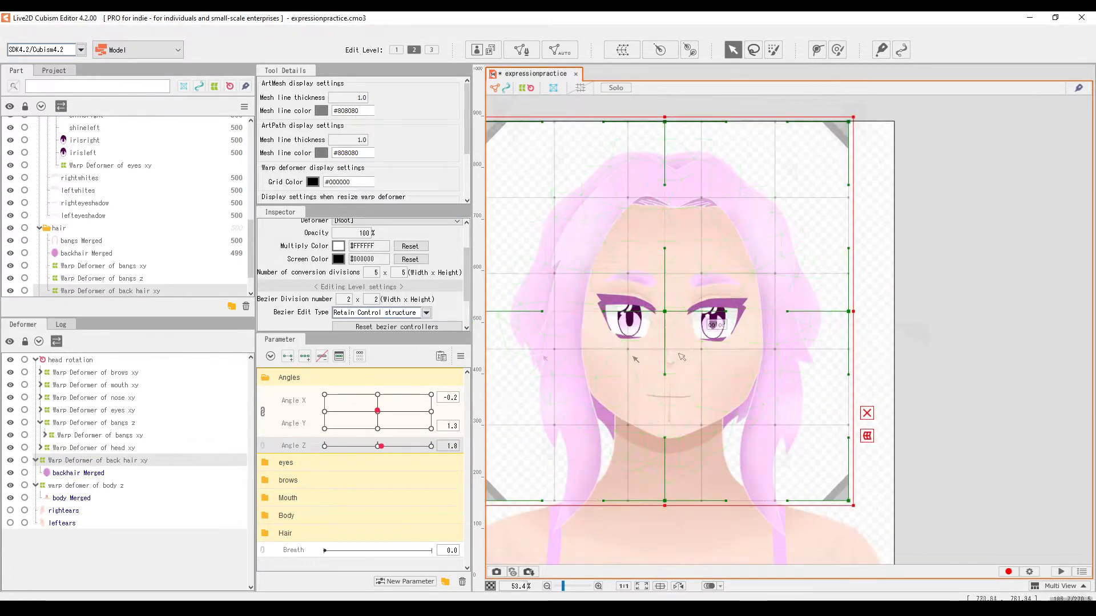
With all parameters reset to default, unlink Angle X from Angle Y and add three Angle X keys to the back hair xy deformer
click(460, 356)
click(508, 428)
drag(711, 376, 716, 382)
click(263, 411)
click(305, 356)
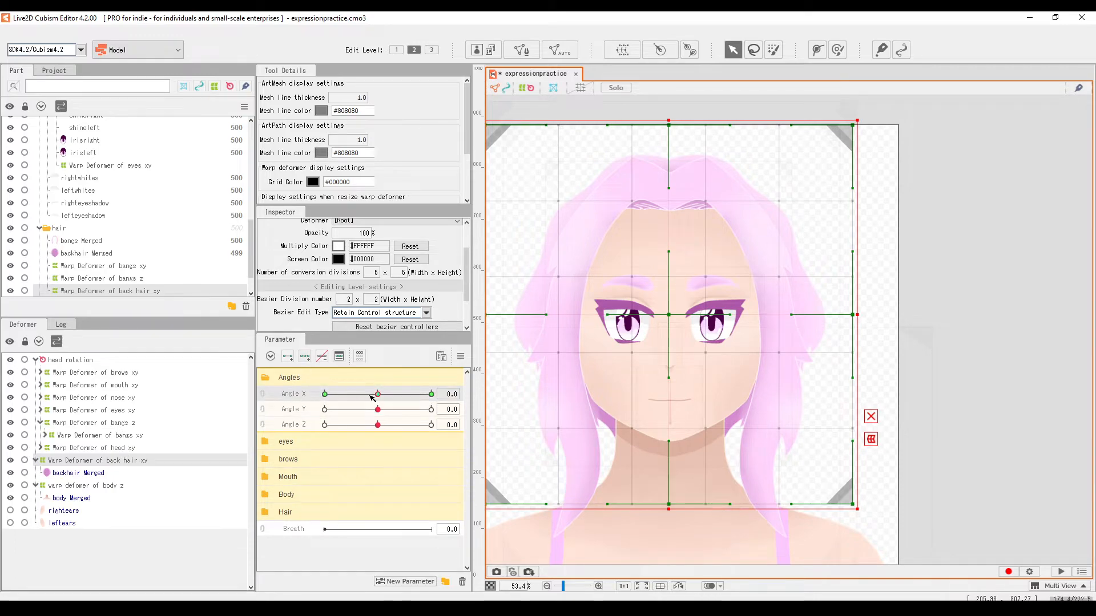
At Angle X 30, shift the back hair xy deformer's centre and bottom-centre control points left
drag(377, 394, 454, 394)
scroll(717, 339, down, 2)
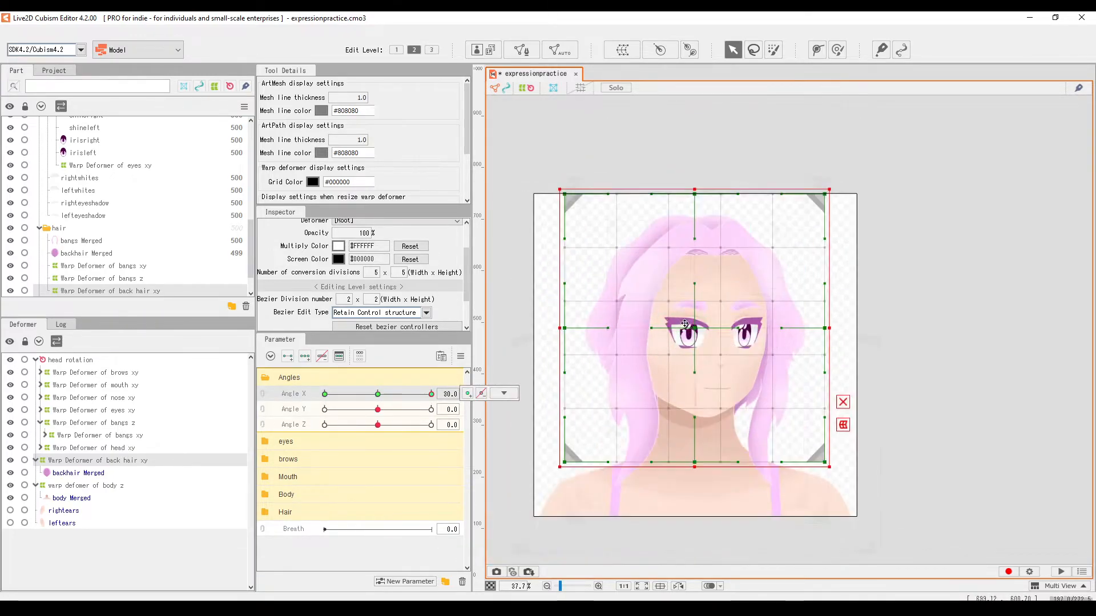
click(840, 400)
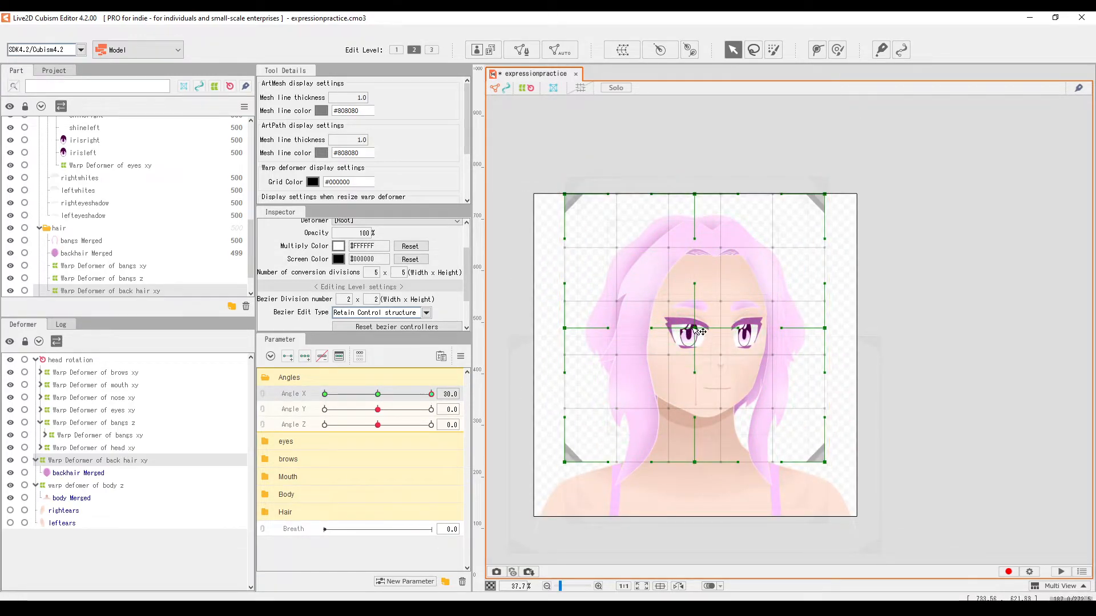
drag(694, 328, 671, 330)
drag(696, 455, 672, 460)
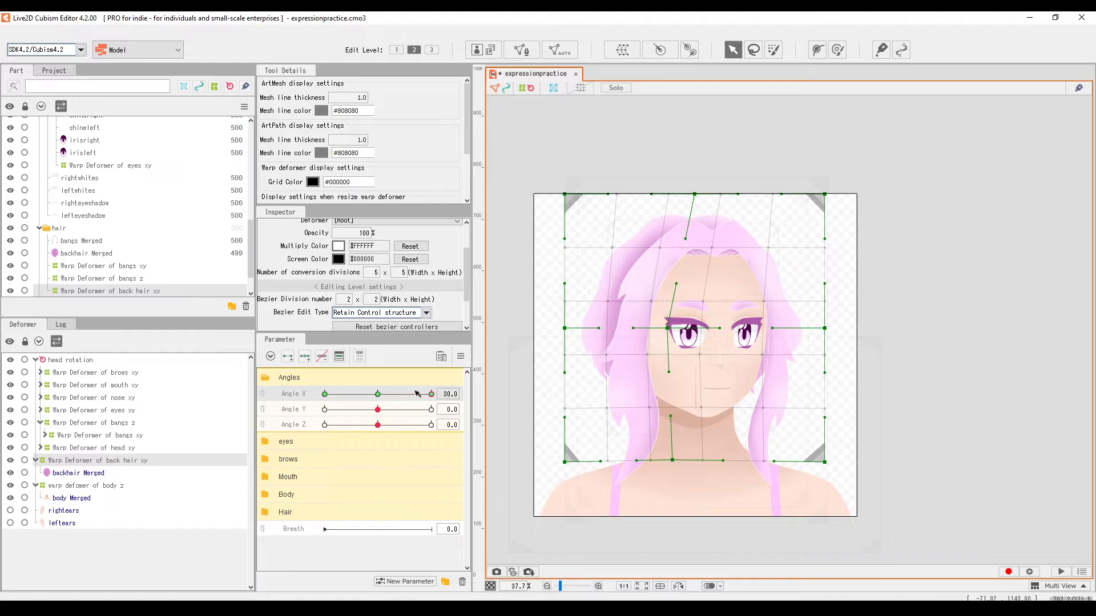
drag(417, 394, 465, 403)
Reflect the back hair xy deformer's Angle X 30 motion horizontally and sweep Angle X to check it
click(462, 357)
click(507, 437)
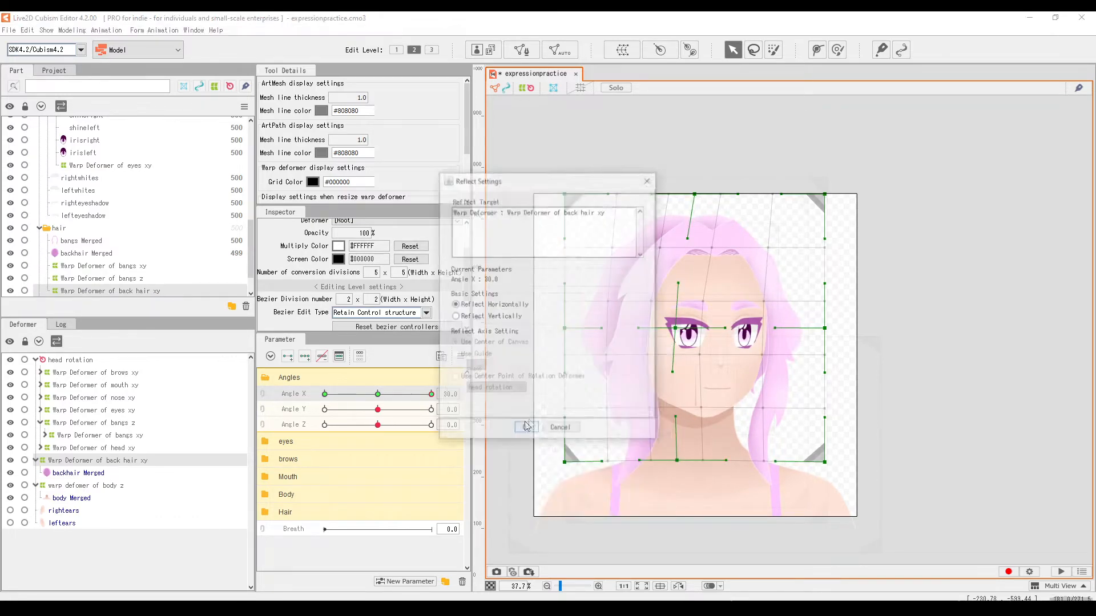
click(525, 427)
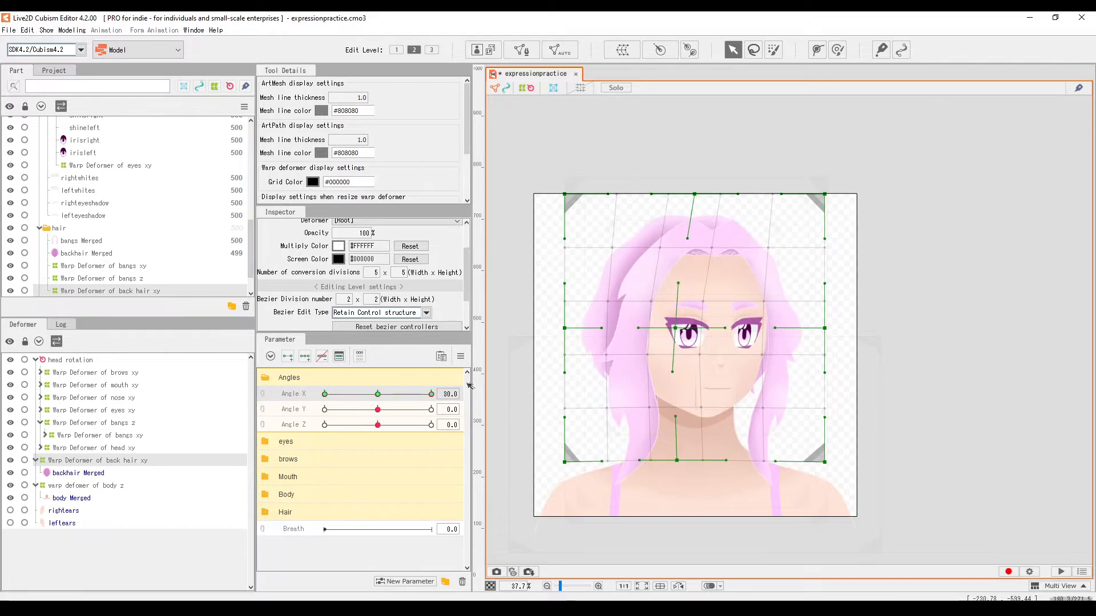
drag(431, 394, 527, 403)
Add three Angle Y keys to the back hair xy deformer and lower its centre control point slightly at Angle Y 30
click(304, 357)
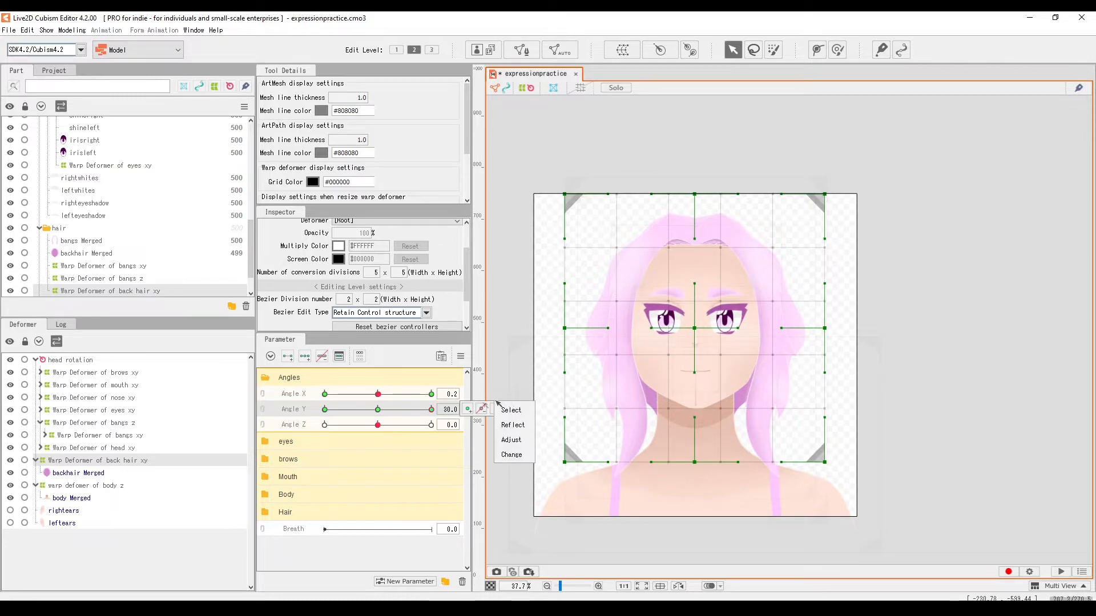
drag(432, 409, 659, 379)
scroll(695, 335, up, 2)
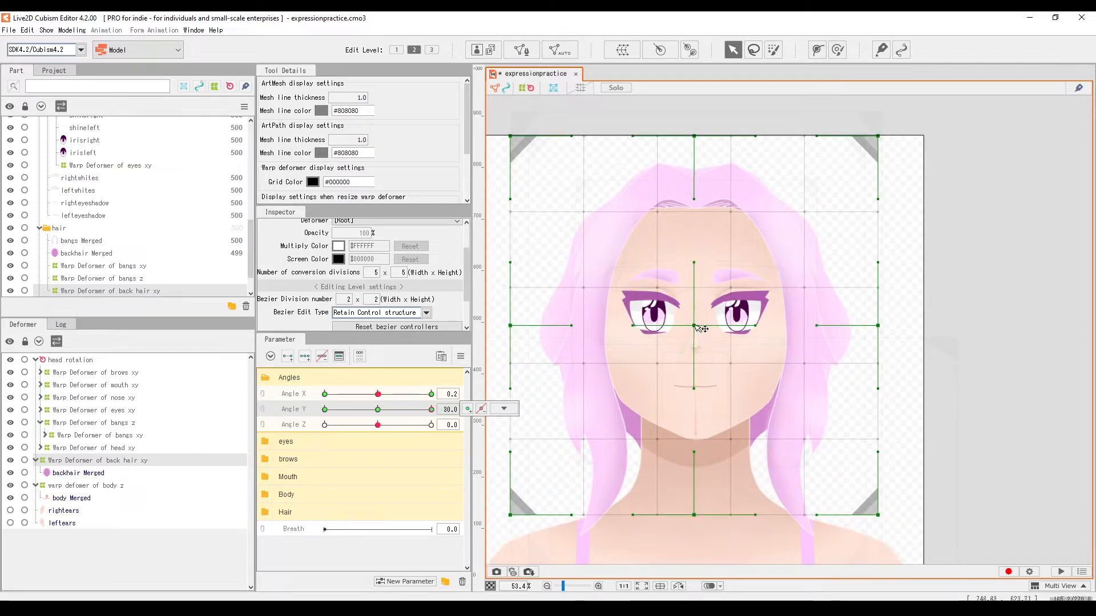
click(694, 327)
drag(695, 326, 694, 338)
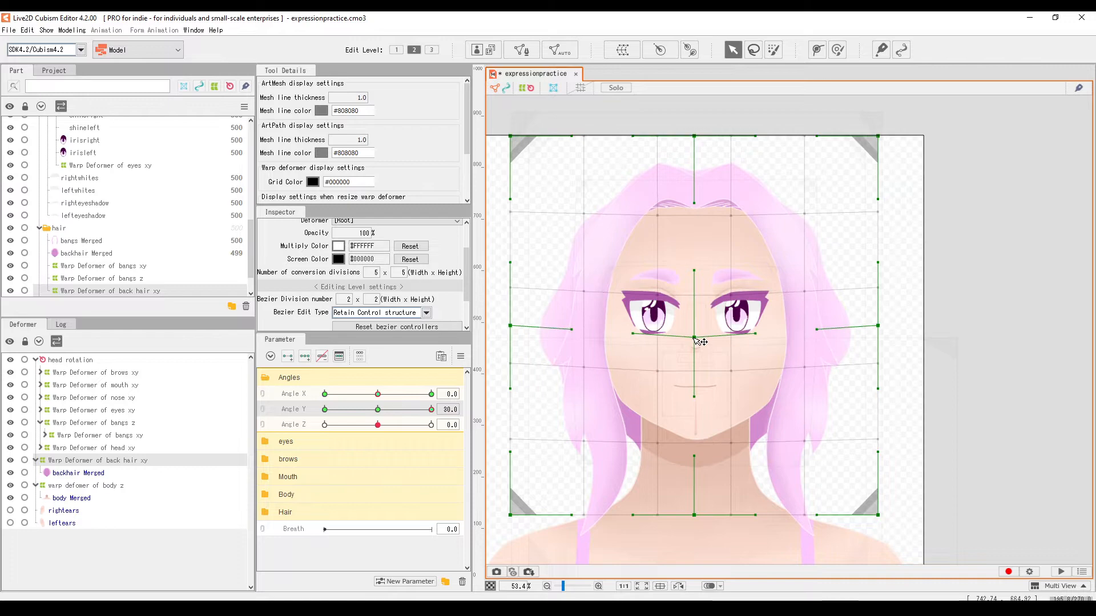
drag(381, 410, 537, 395)
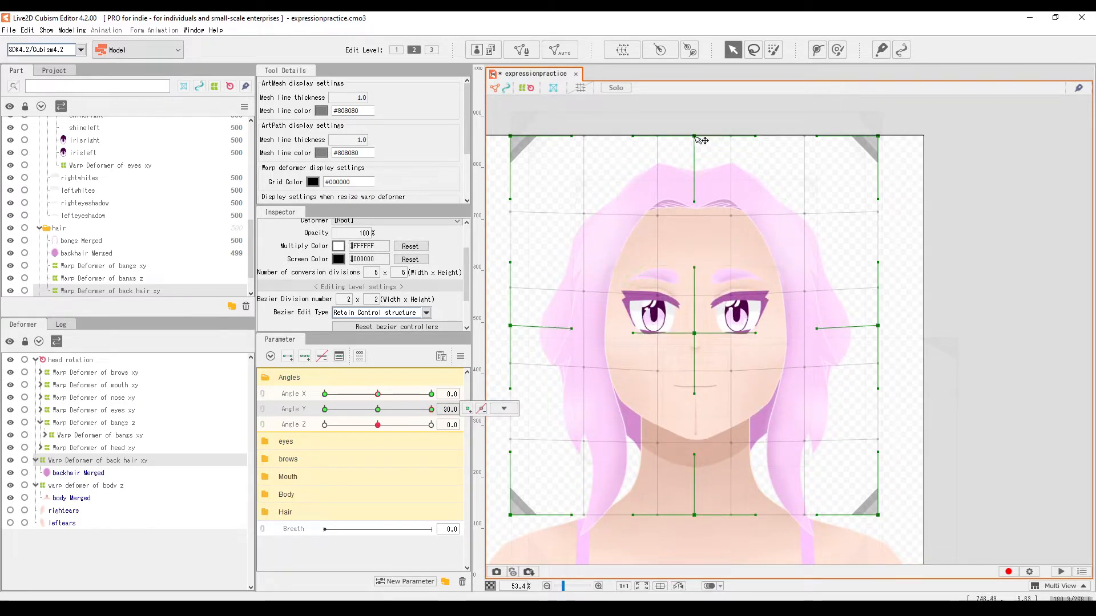
At Angle Y 30, nudge the back hair xy deformer's top-centre and both side-middle control points slightly down
drag(694, 136, 693, 141)
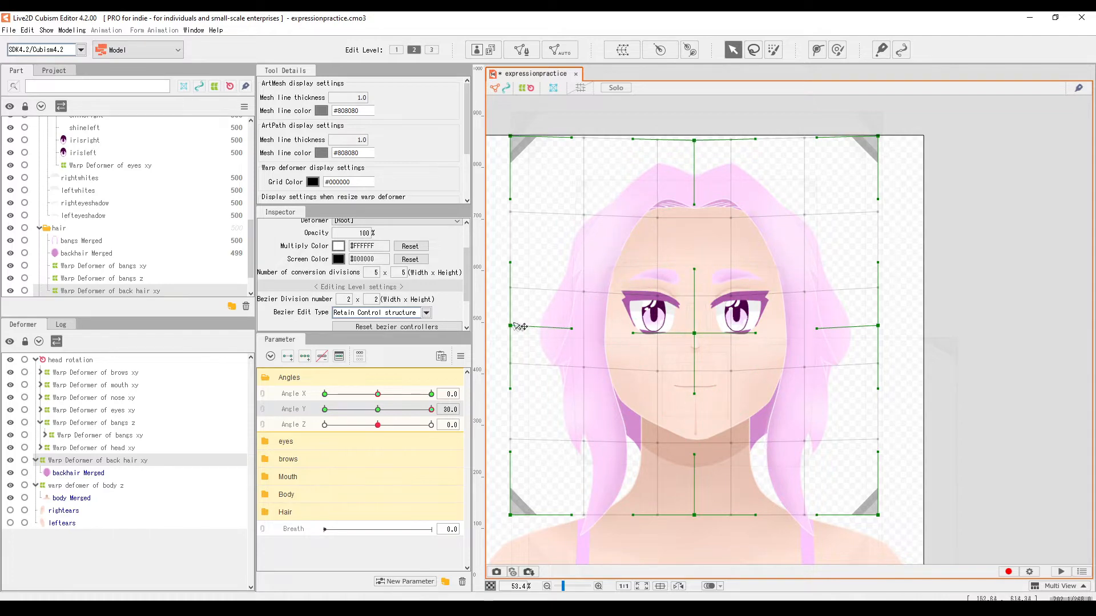
drag(509, 326, 511, 330)
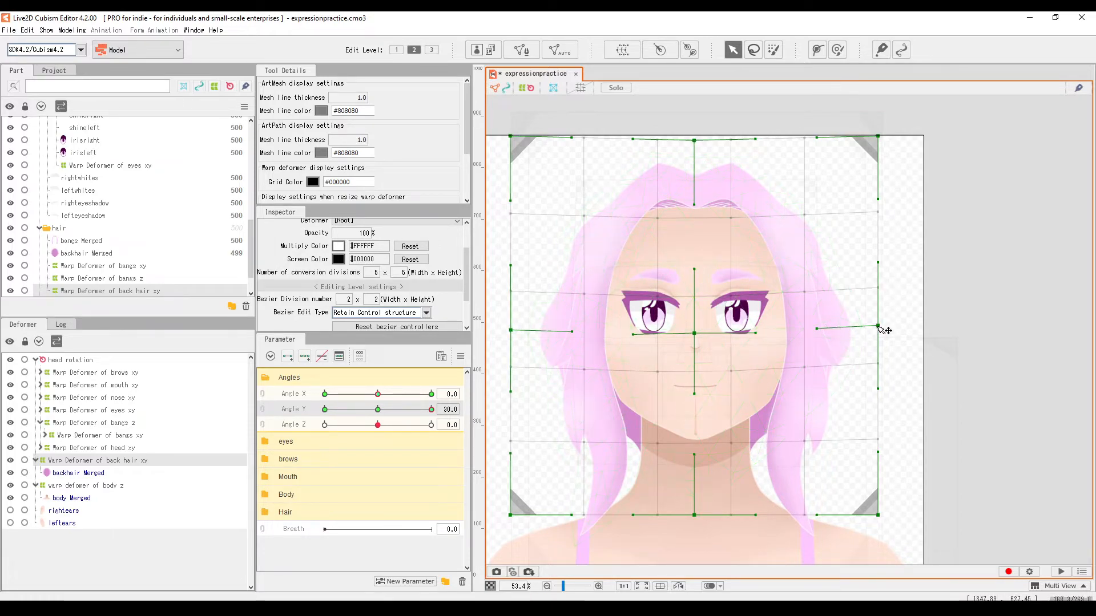
drag(877, 326, 875, 332)
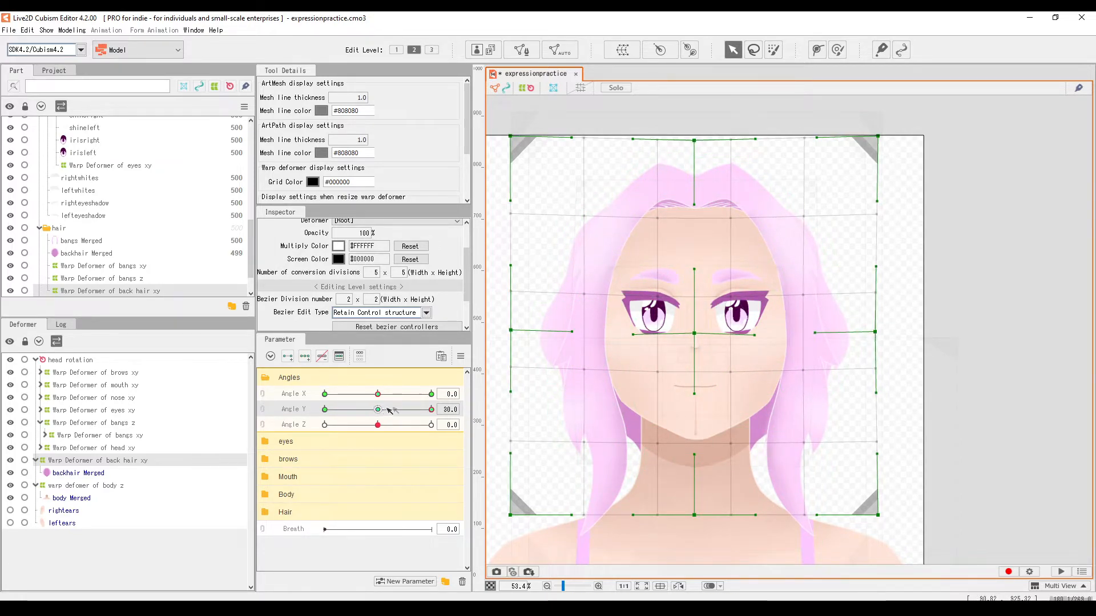
click(294, 410)
click(505, 409)
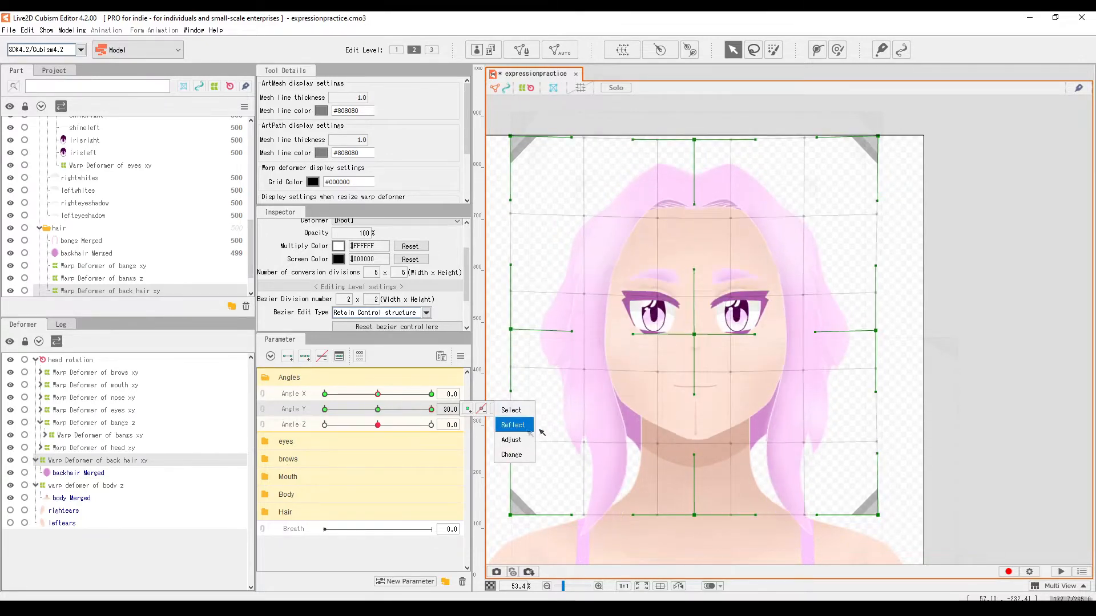
At Angle Y -30, raise the back hair xy deformer's centre control point
drag(430, 409, 377, 409)
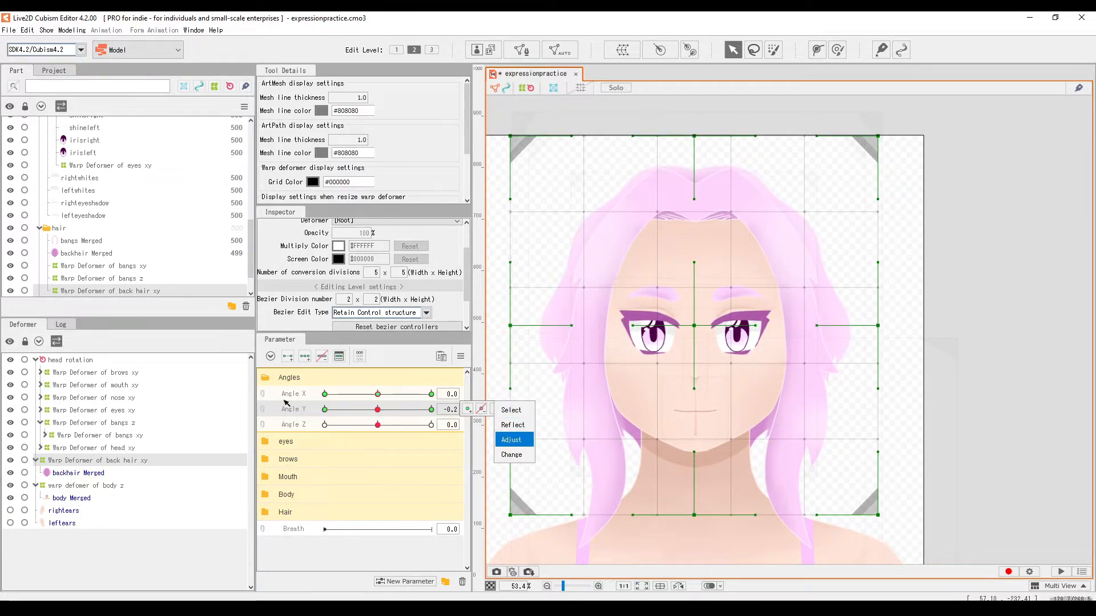
click(325, 409)
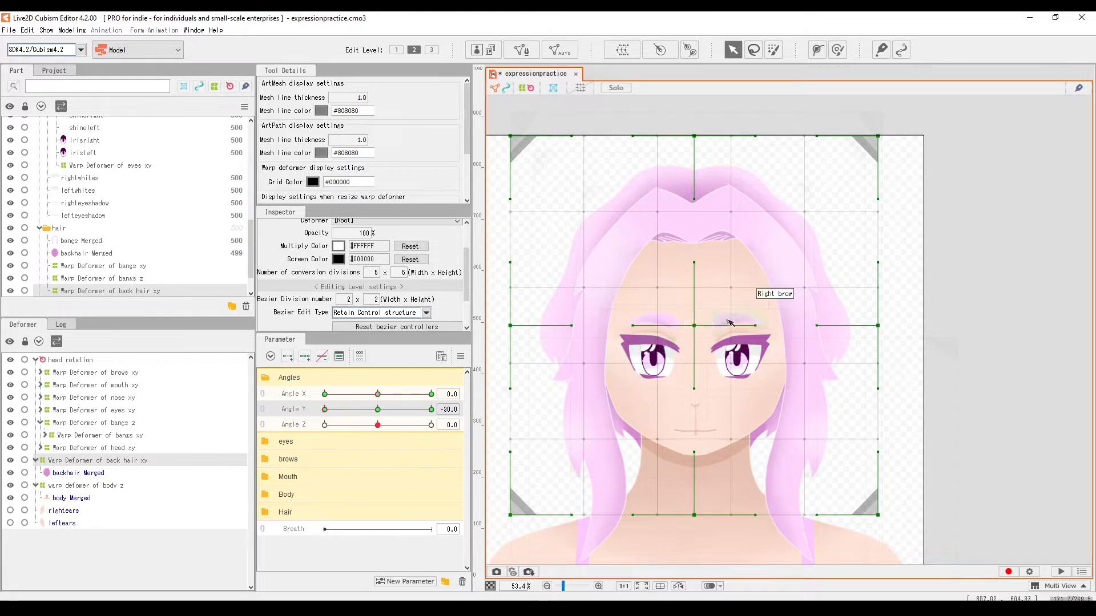
scroll(720, 323, down, 2)
scroll(699, 330, up, 2)
drag(703, 323, 701, 295)
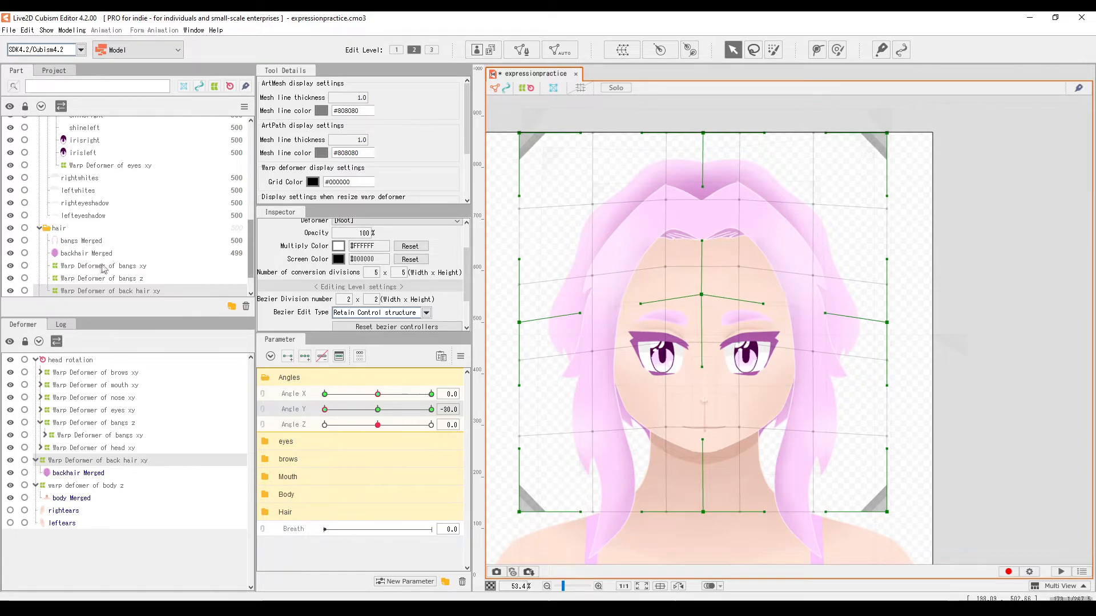
Move the whole back hair xy deformer slightly down at Angle Y -30 and sweep Angle Y to check the motion
click(90, 278)
click(87, 291)
drag(702, 324, 702, 331)
drag(325, 410, 379, 428)
Link Angle X with Angle Y, synthesize all four corners for the selected back hair xy deformer, and check the combined motion
click(262, 395)
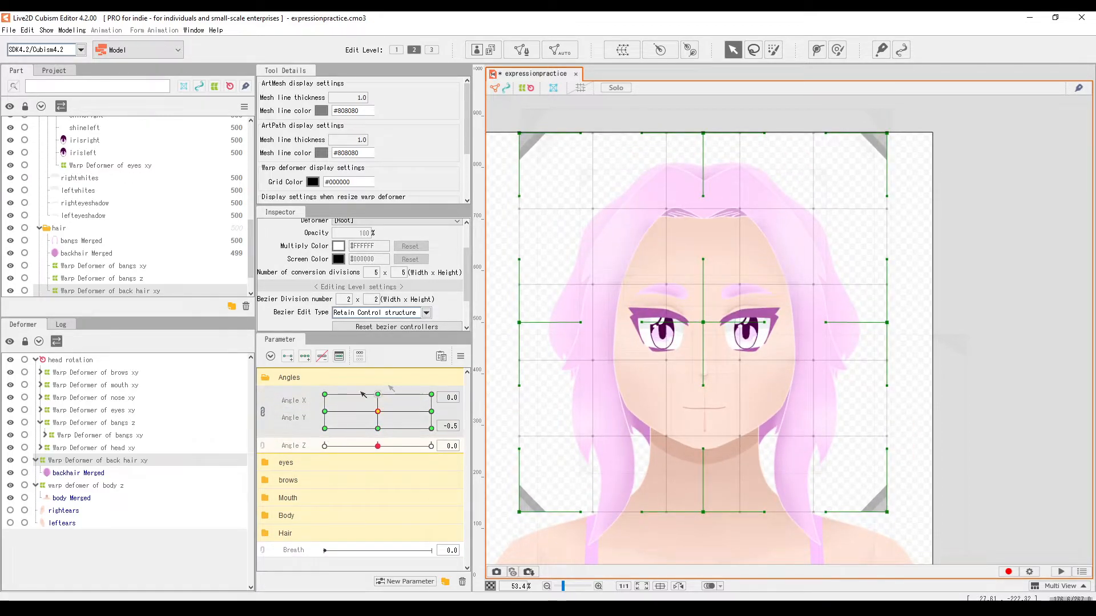
click(461, 356)
click(519, 424)
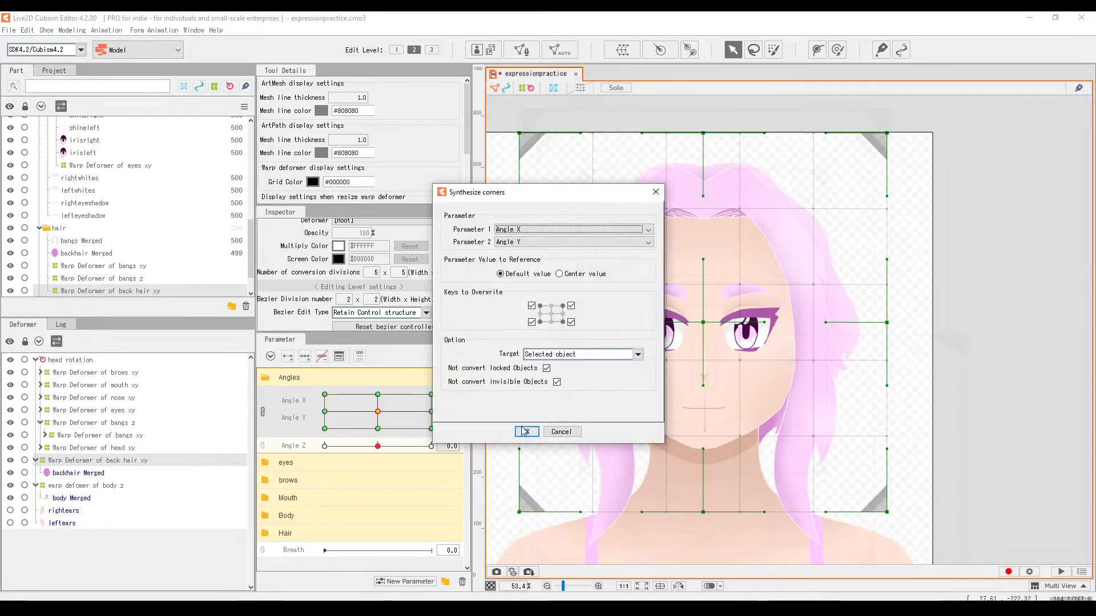
click(559, 430)
mouse_move(404, 373)
mouse_down()
mouse_move(399, 463)
mouse_move(305, 443)
mouse_move(531, 384)
mouse_move(430, 462)
mouse_move(379, 413)
mouse_up()
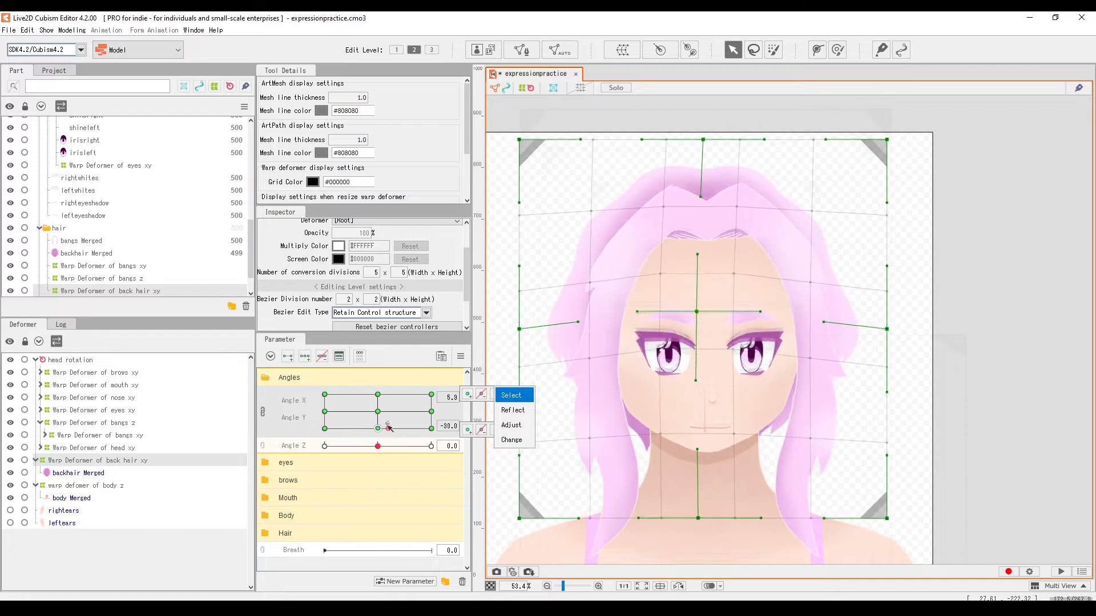
scroll(637, 366, down, 3)
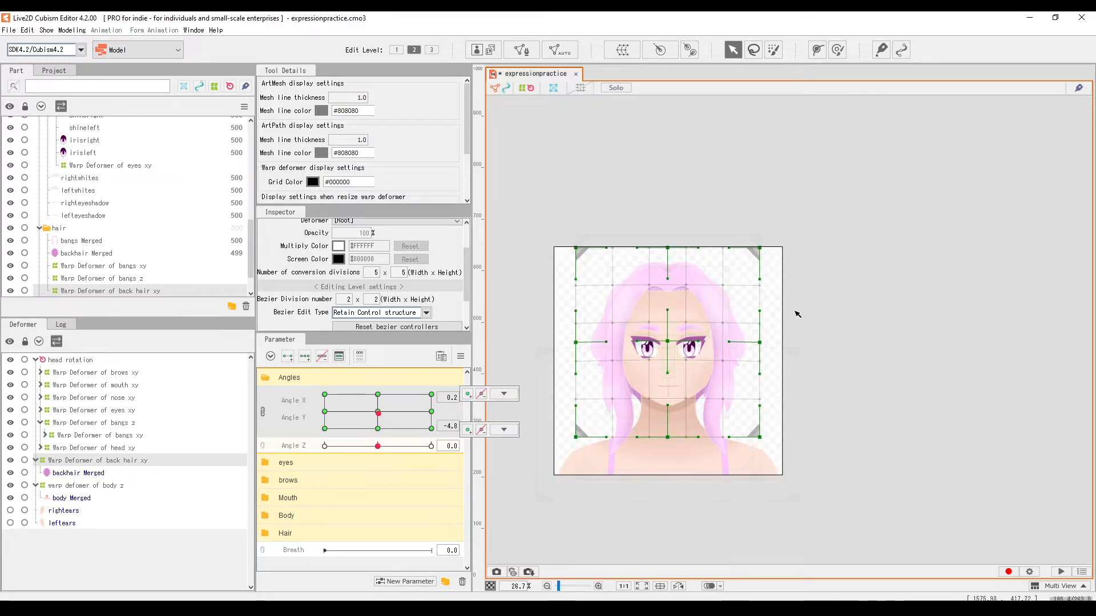
Parent the back hair xy deformer to head rotation and check how it tilts at Angle Z -30
click(795, 310)
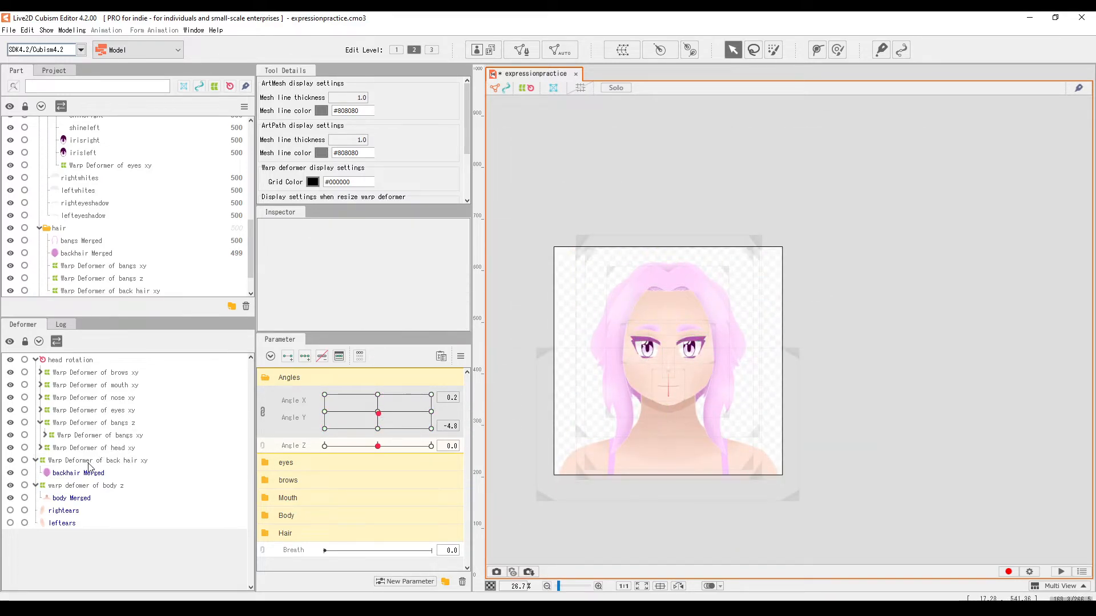
click(69, 461)
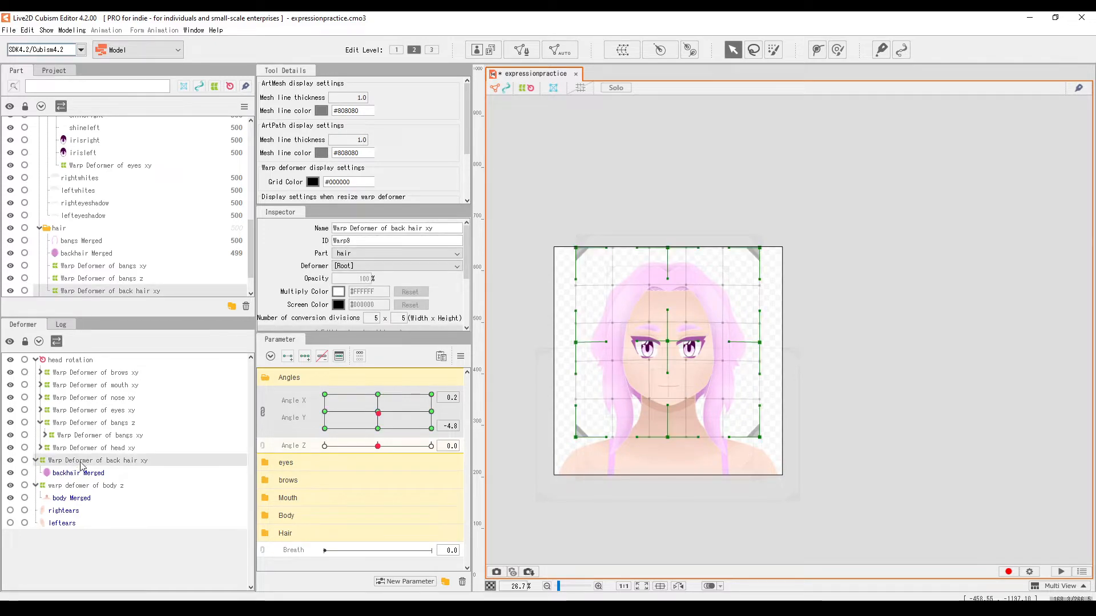
drag(81, 465, 64, 364)
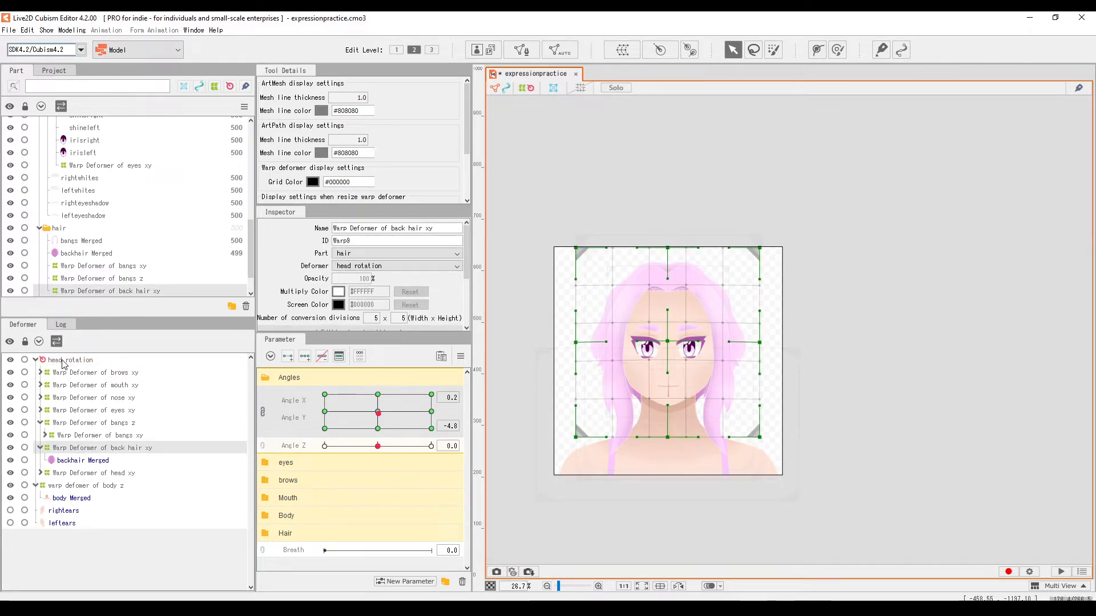
scroll(702, 365, up, 2)
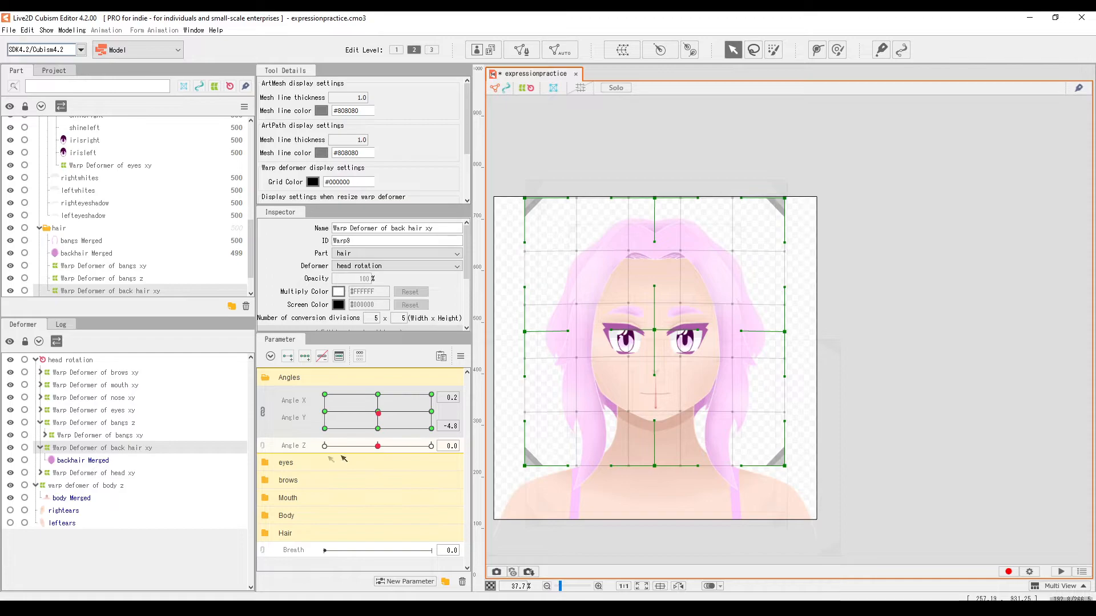
drag(373, 450, 269, 455)
scroll(681, 362, down, 2)
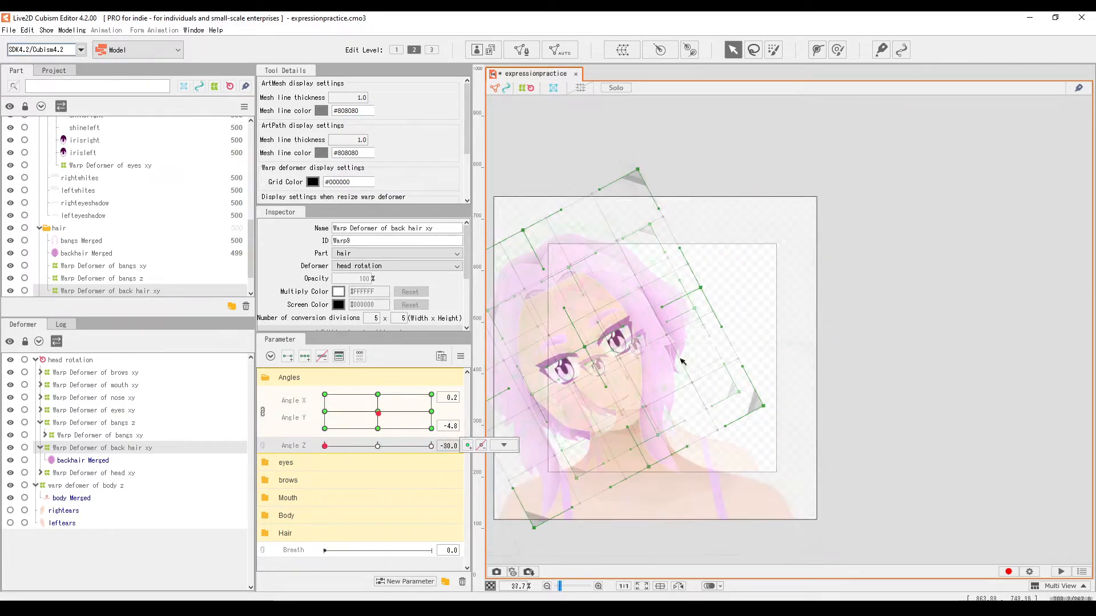
scroll(647, 359, up, 2)
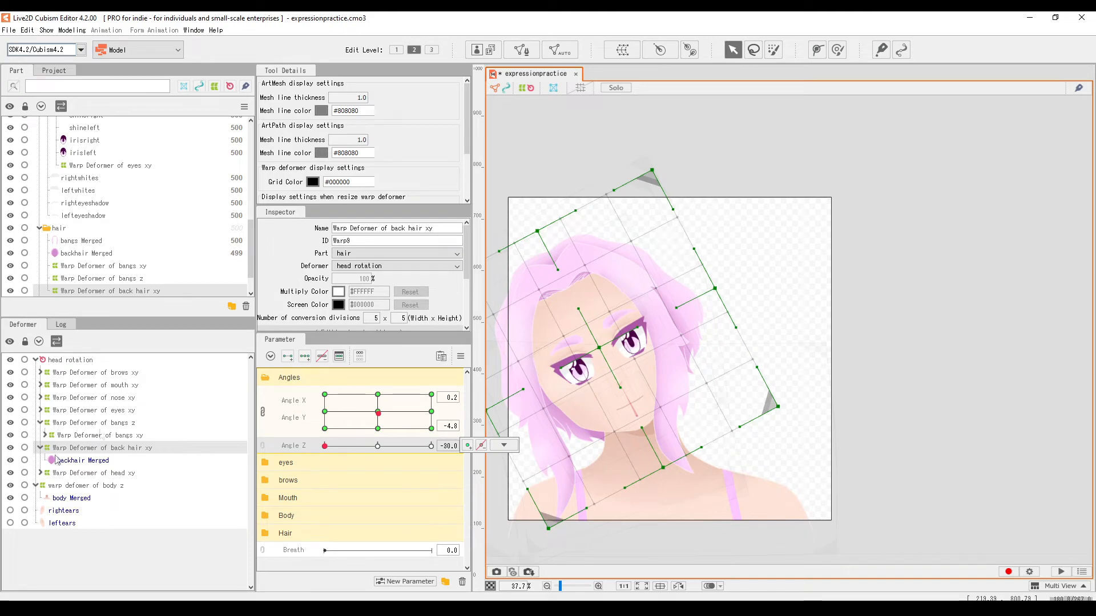
Create a parent warp deformer named "Warp Deformer of back hair z" for the back hair xy deformer
click(622, 49)
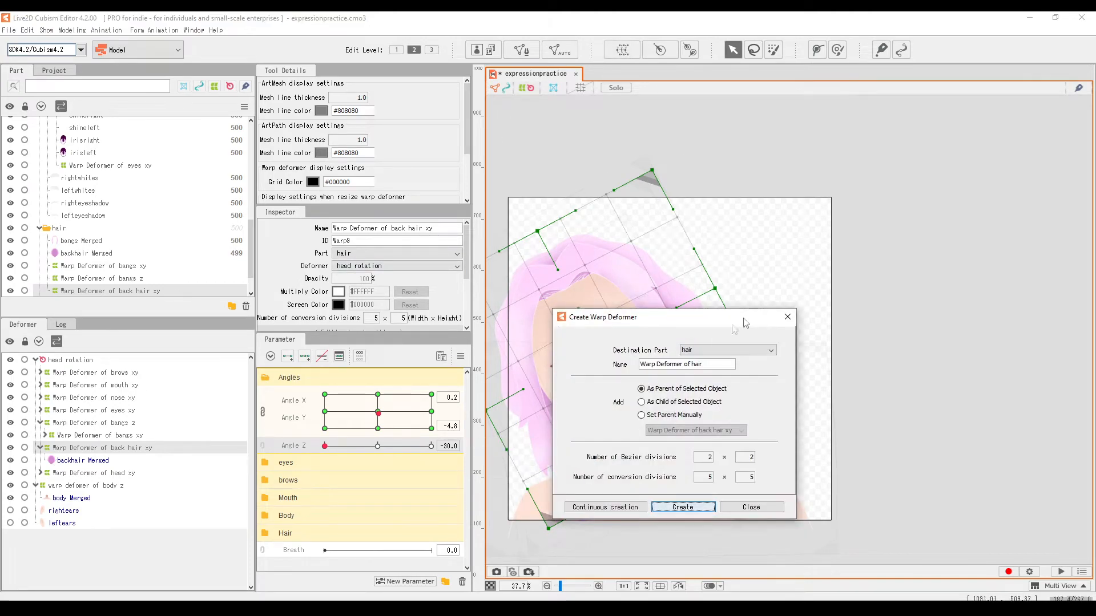
double_click(694, 363)
text(back )
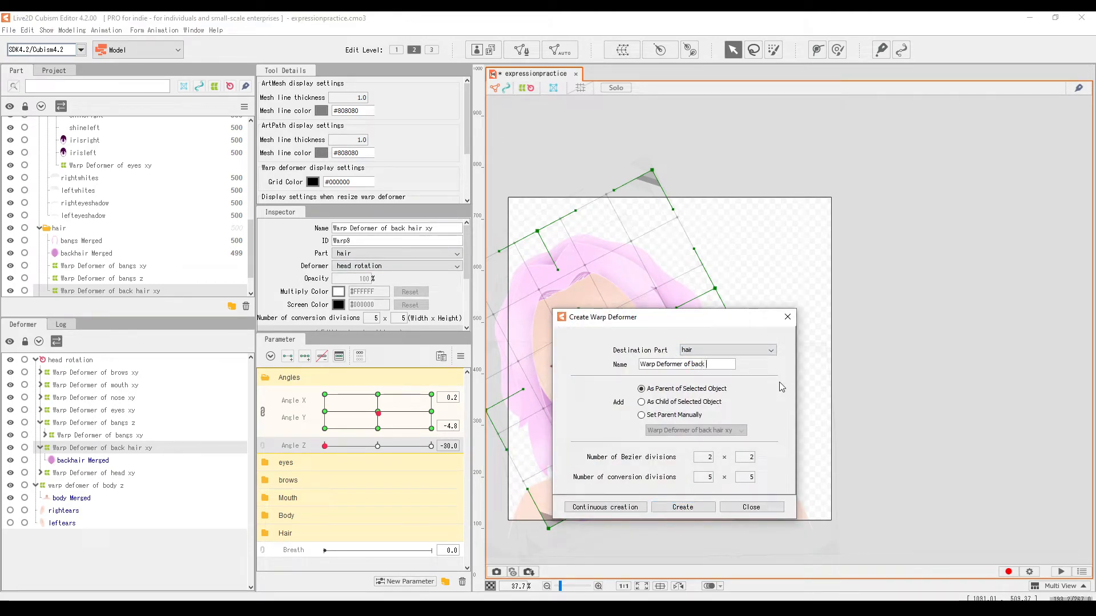
text(hair z)
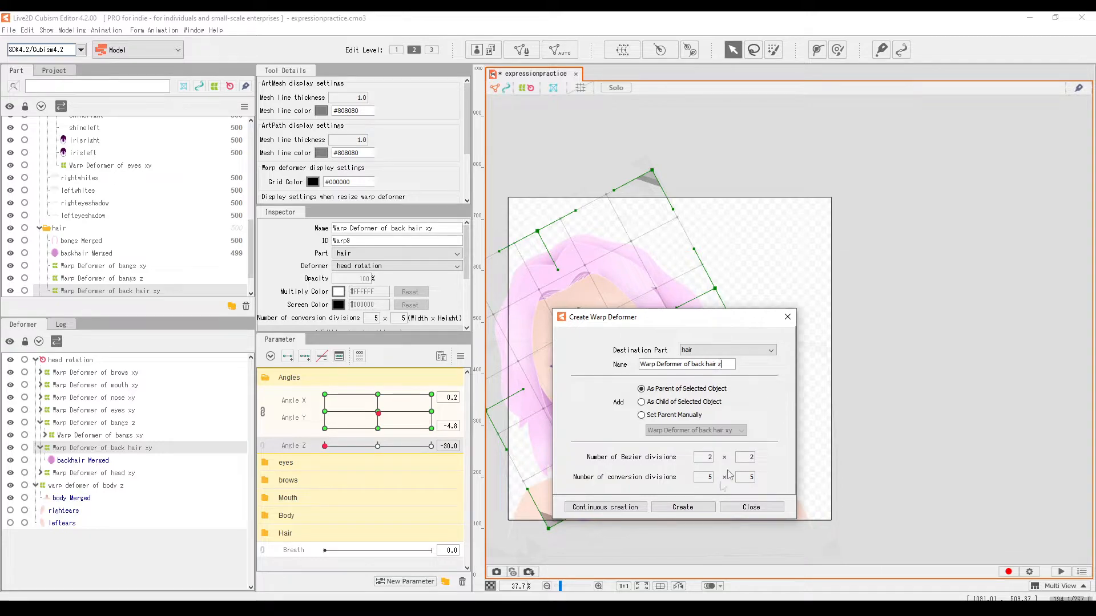
click(682, 506)
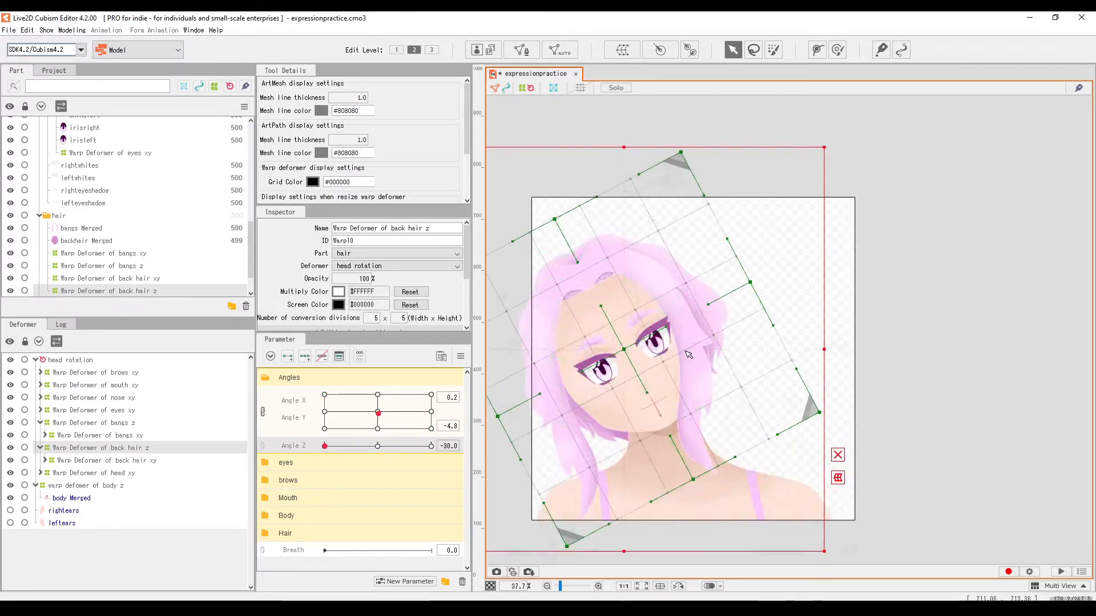
Add three keys on Angle Z to the back hair z deformer and reset all parameters to their default values
click(306, 356)
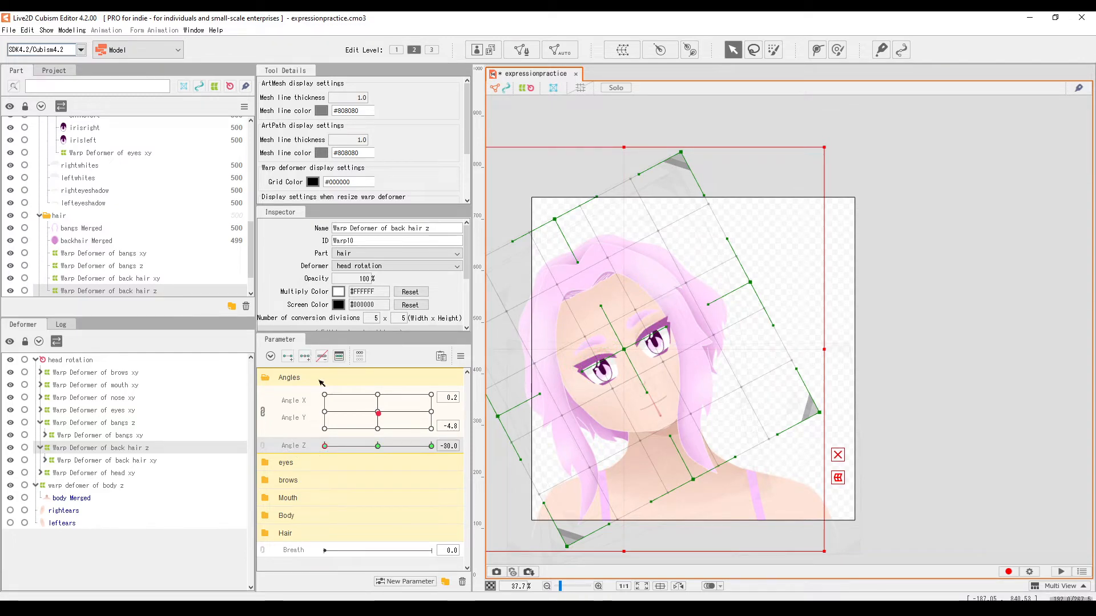
click(378, 447)
click(460, 356)
click(495, 358)
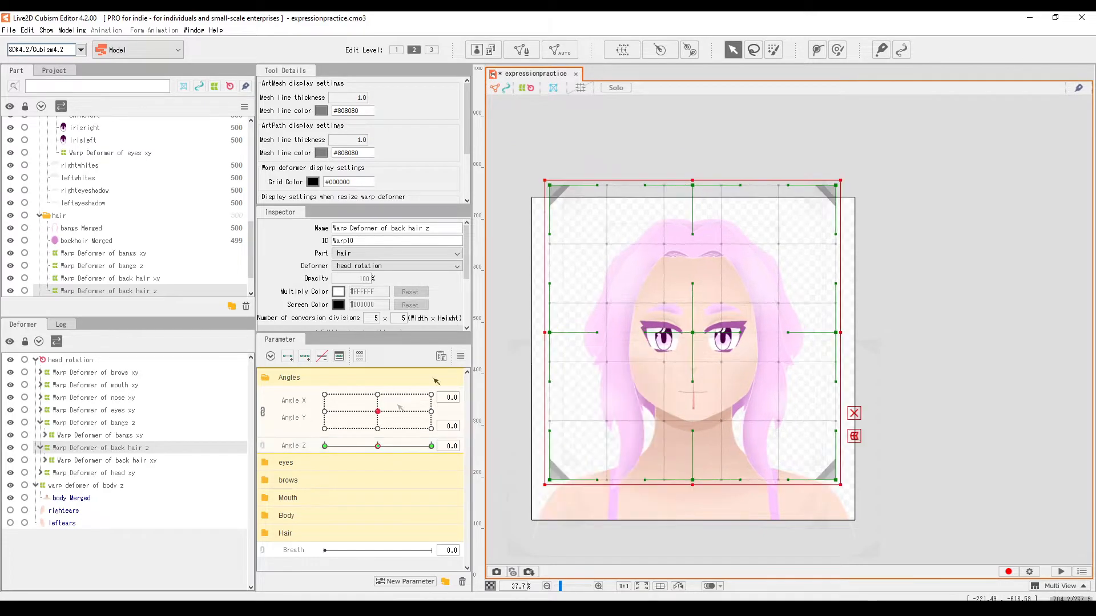
At Angle Z 30, shift the back hair z deformer's three bottom control points and left-middle point slightly right and down
click(431, 446)
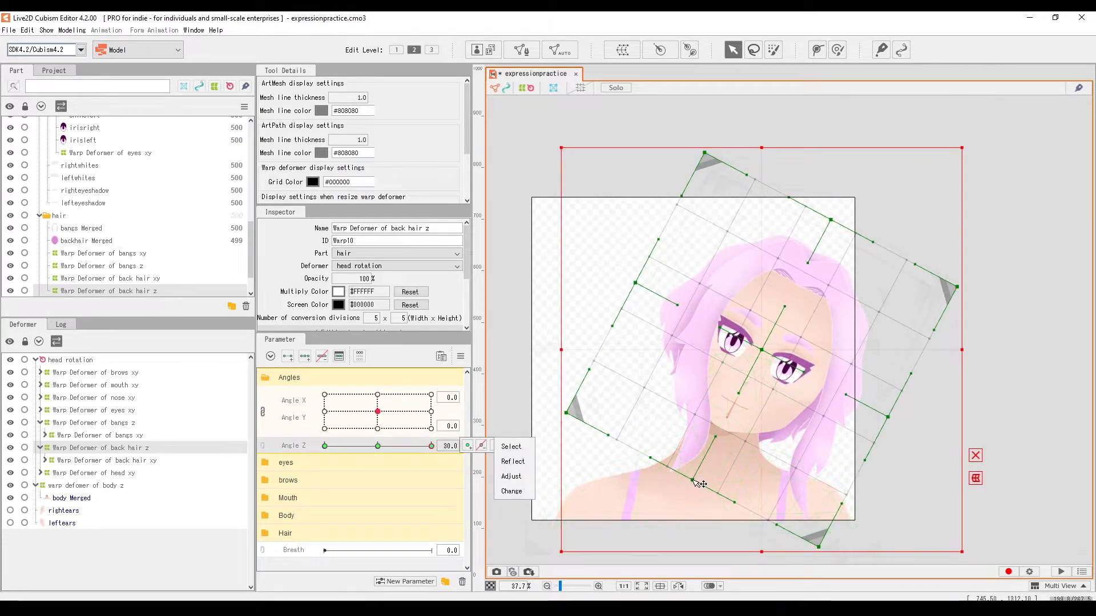
drag(700, 484, 714, 488)
drag(566, 413, 589, 421)
drag(635, 283, 644, 293)
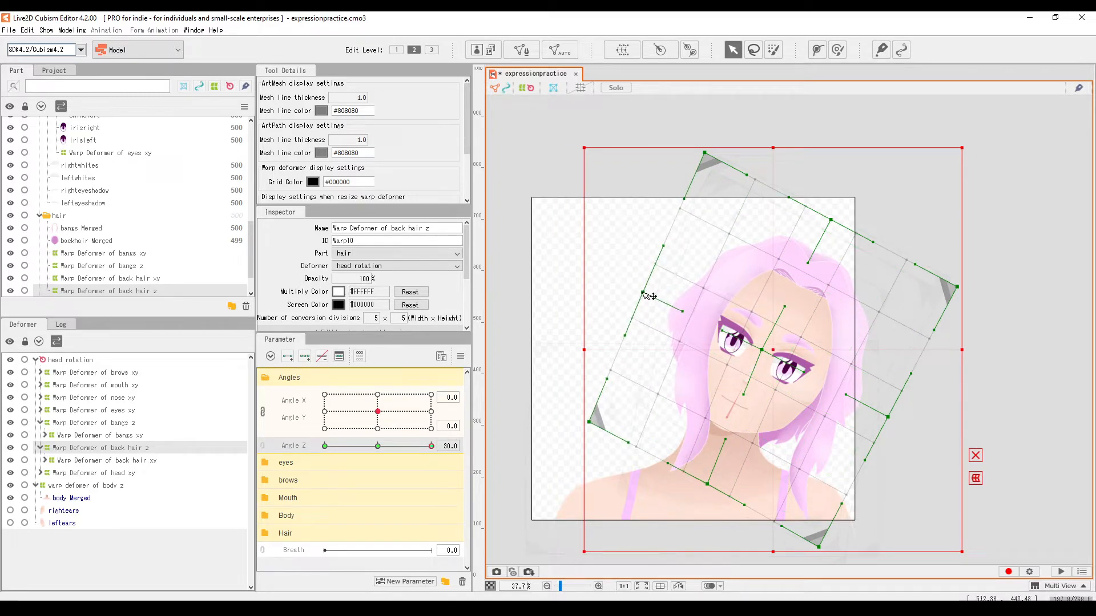
drag(819, 546, 841, 553)
drag(431, 446, 451, 458)
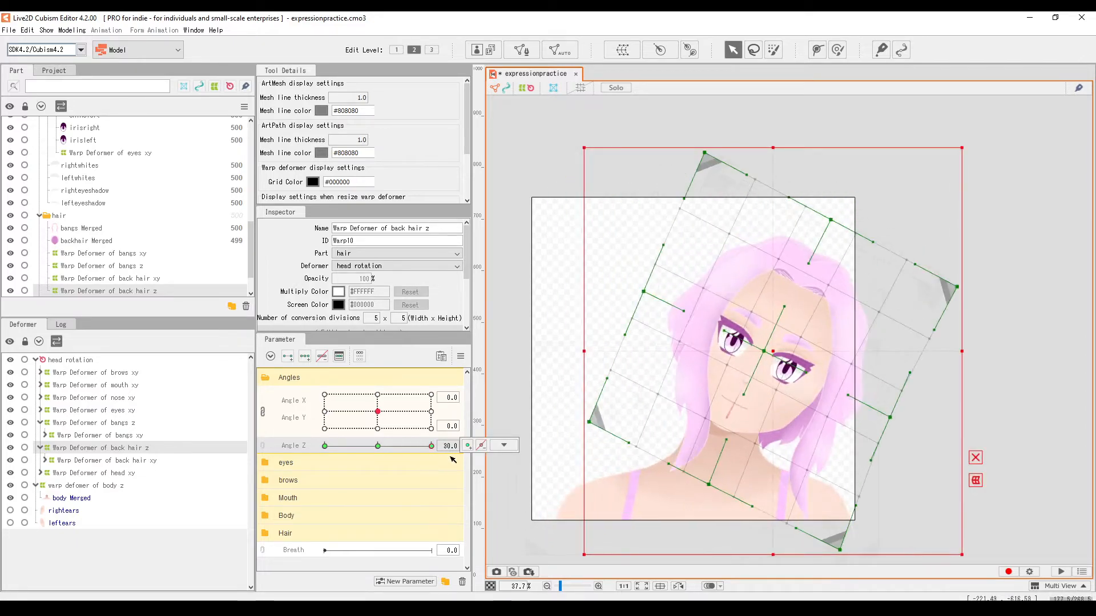
Reflect the back hair z deformer's Angle Z motion to the opposite side and check it at Angle Z -30
click(460, 357)
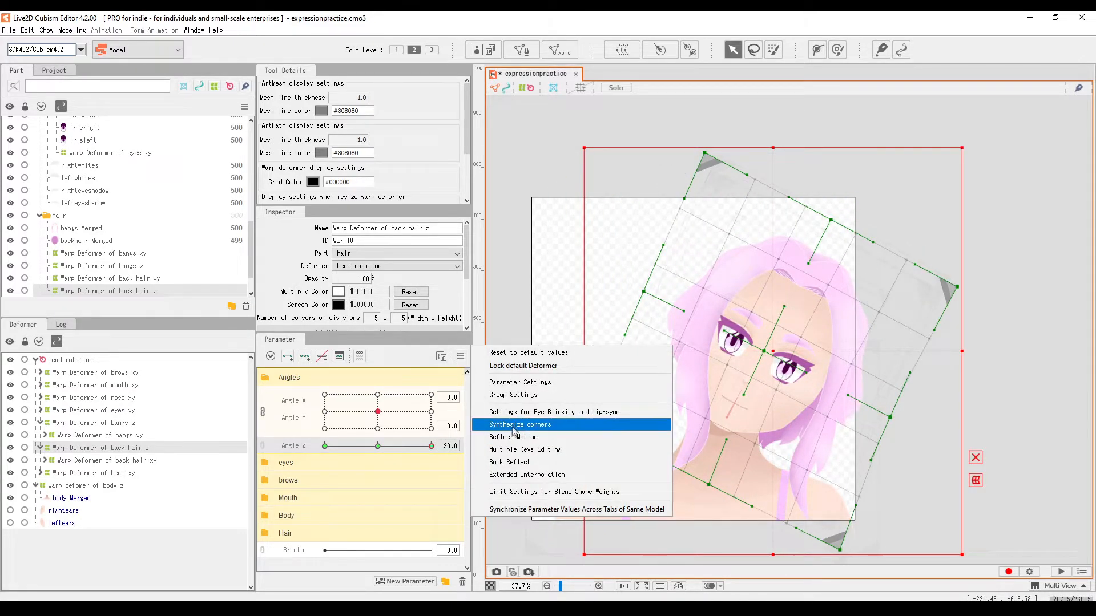
click(512, 437)
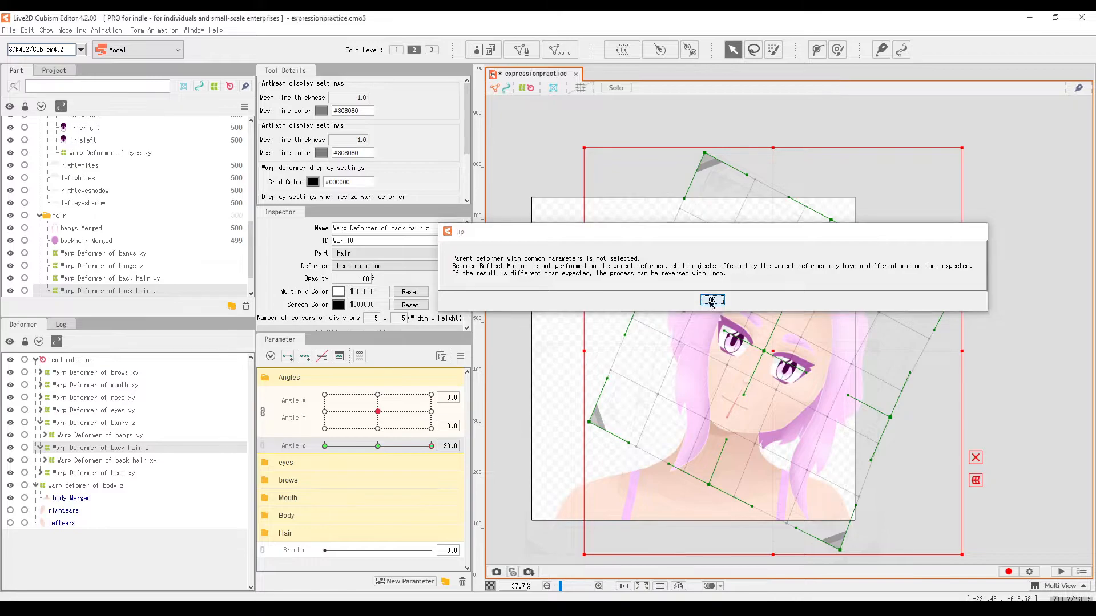
click(711, 298)
click(532, 432)
drag(349, 448, 324, 446)
Deselect the deformer, inspect the hair at Angle Z -30 and reset all parameters to their default values
scroll(614, 410, down, 3)
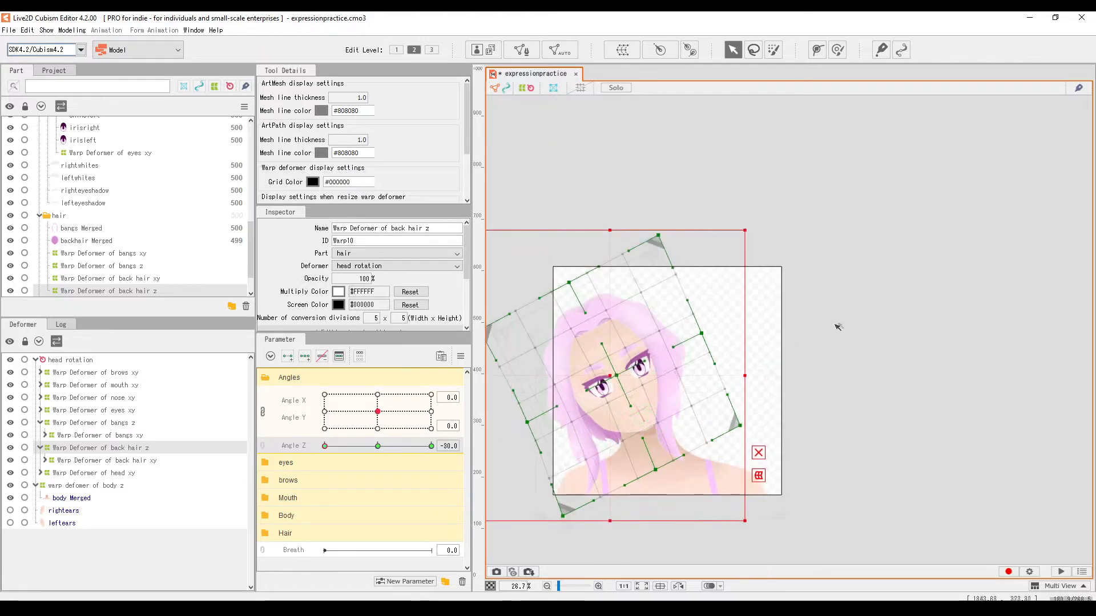
click(684, 329)
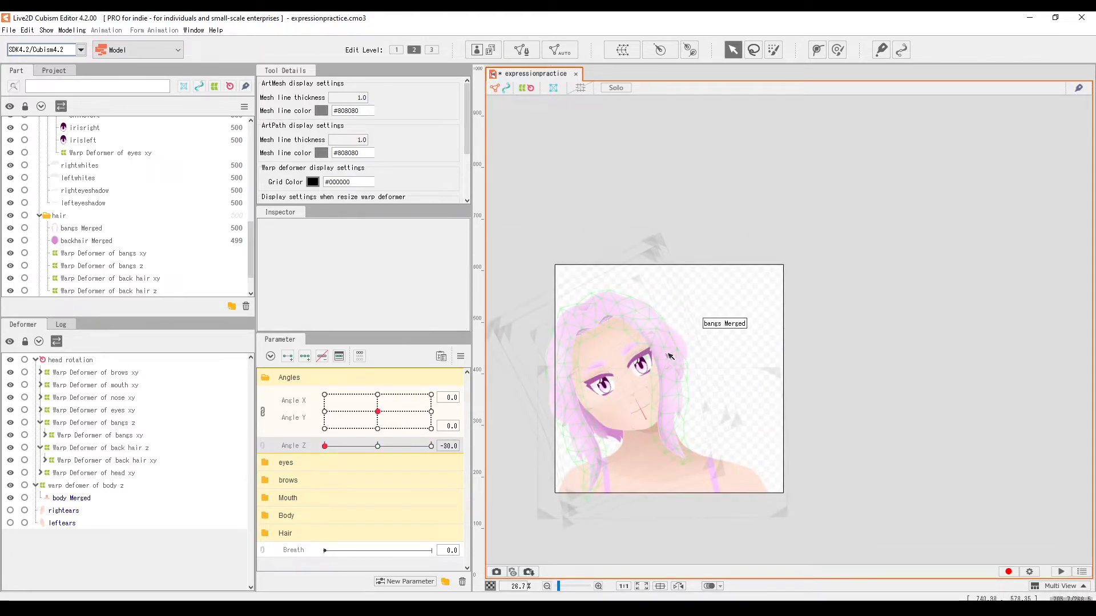
scroll(674, 354, up, 3)
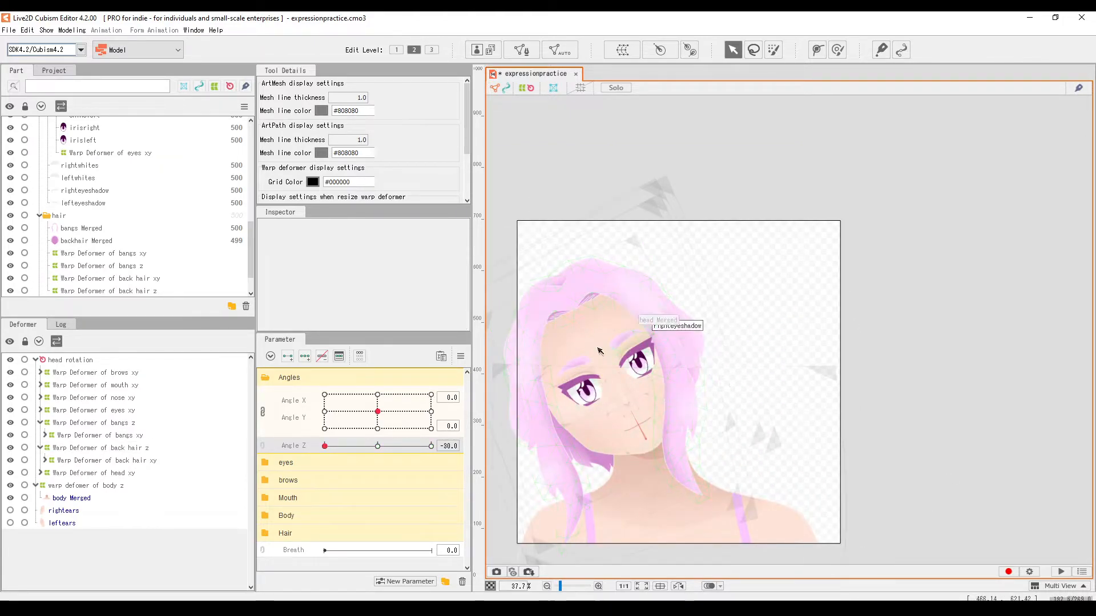
scroll(600, 352, down, 1)
scroll(600, 372, up, 1)
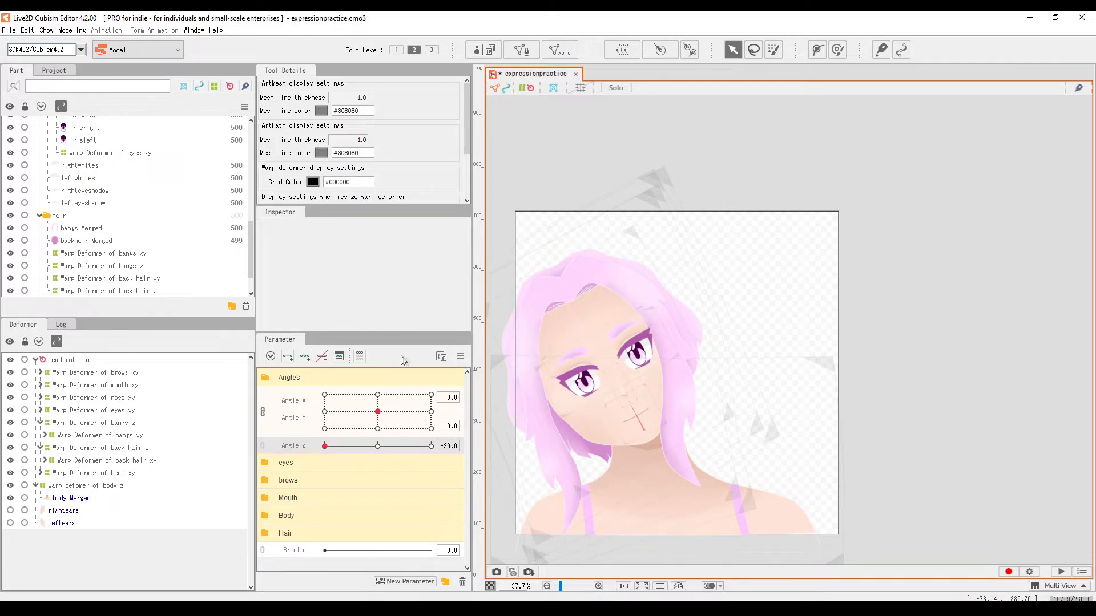
click(460, 356)
click(502, 349)
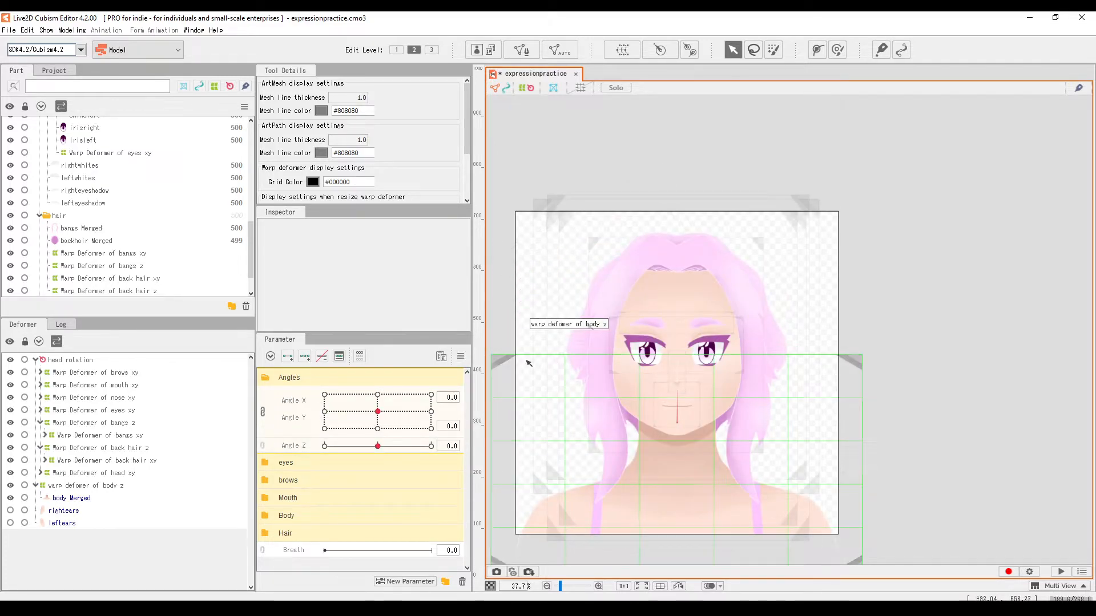
Expand the Hair parameter group and select the Hair Move Front parameter
scroll(694, 371, up, 3)
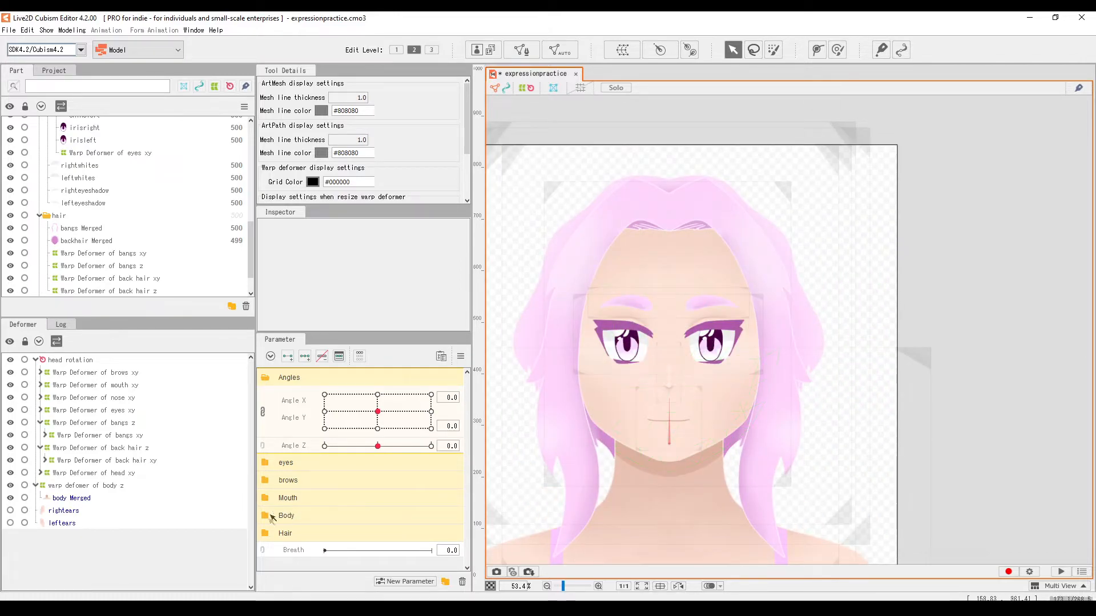
click(269, 534)
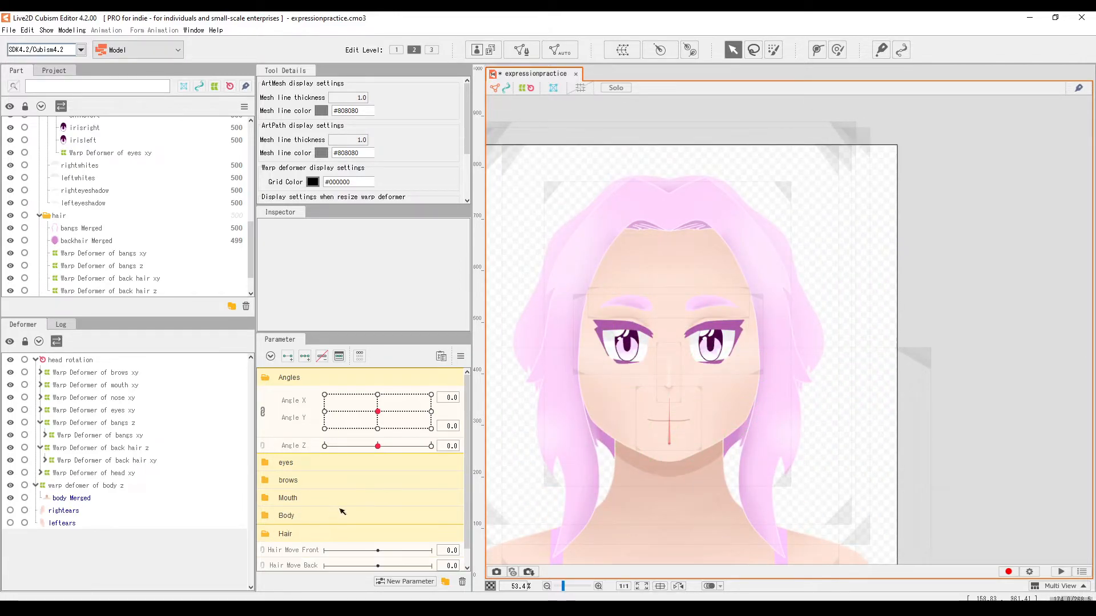
scroll(341, 511, down, 1)
click(282, 535)
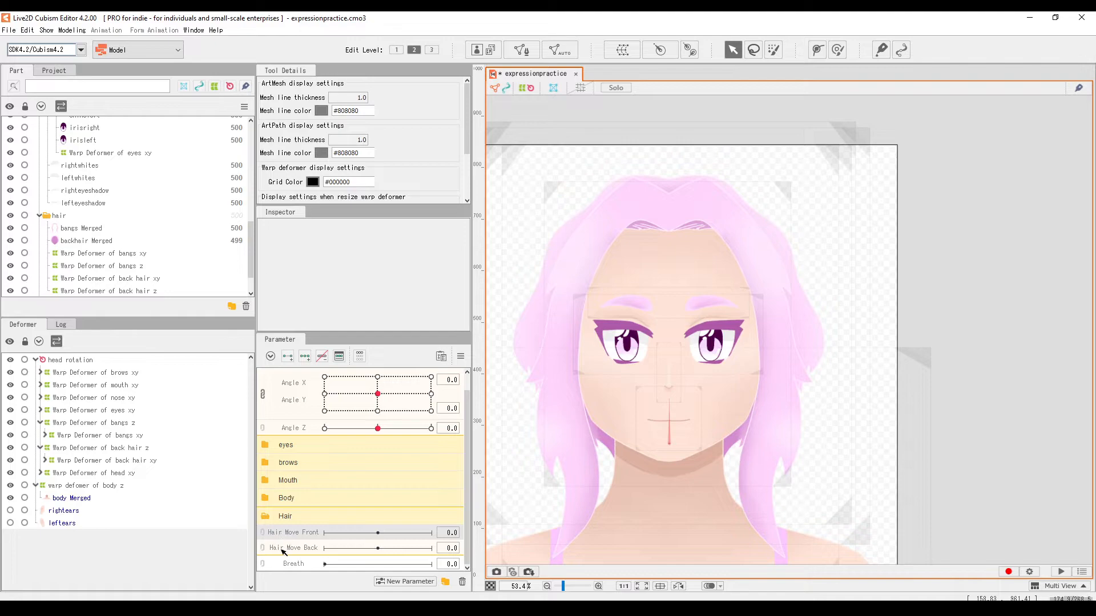
click(281, 549)
click(294, 536)
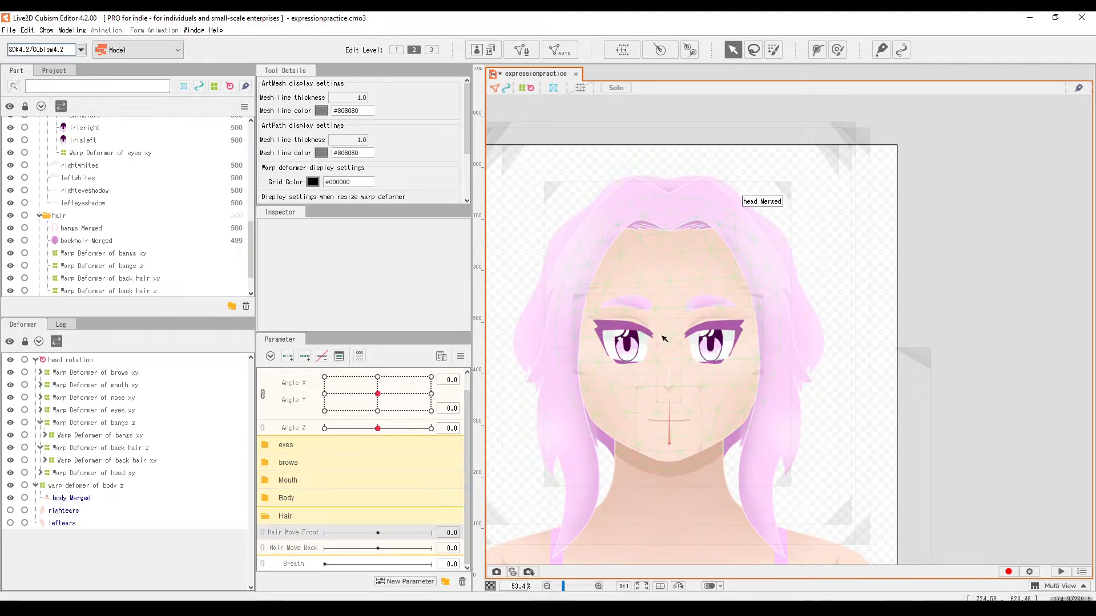
scroll(662, 336, down, 3)
scroll(663, 342, up, 3)
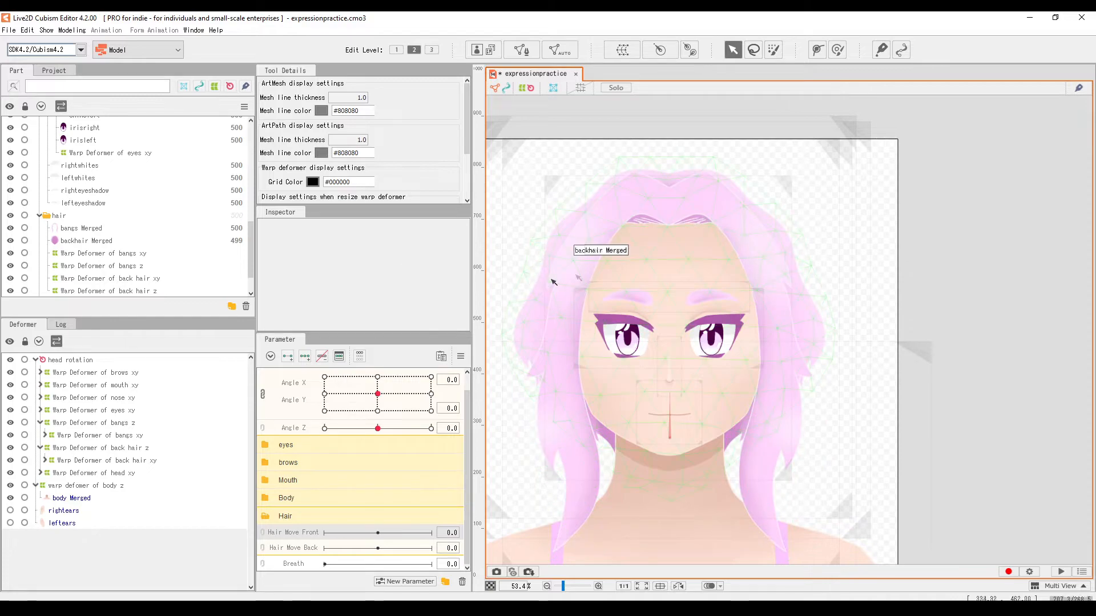
Create a parent warp deformer named "Warp Deformer of bangs x" for the bangs Merged mesh
click(78, 228)
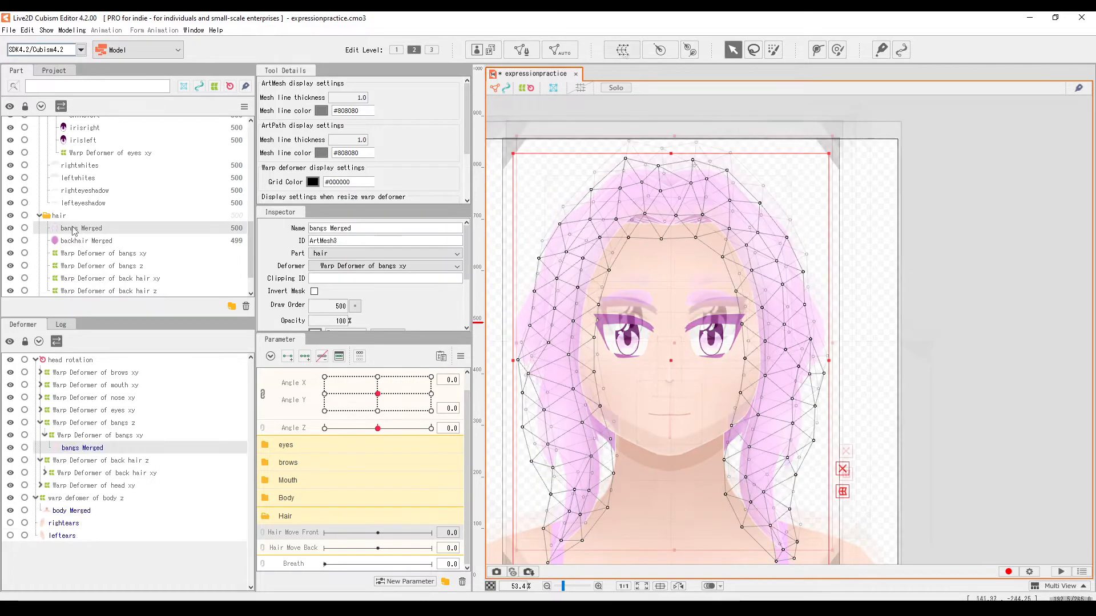
click(622, 49)
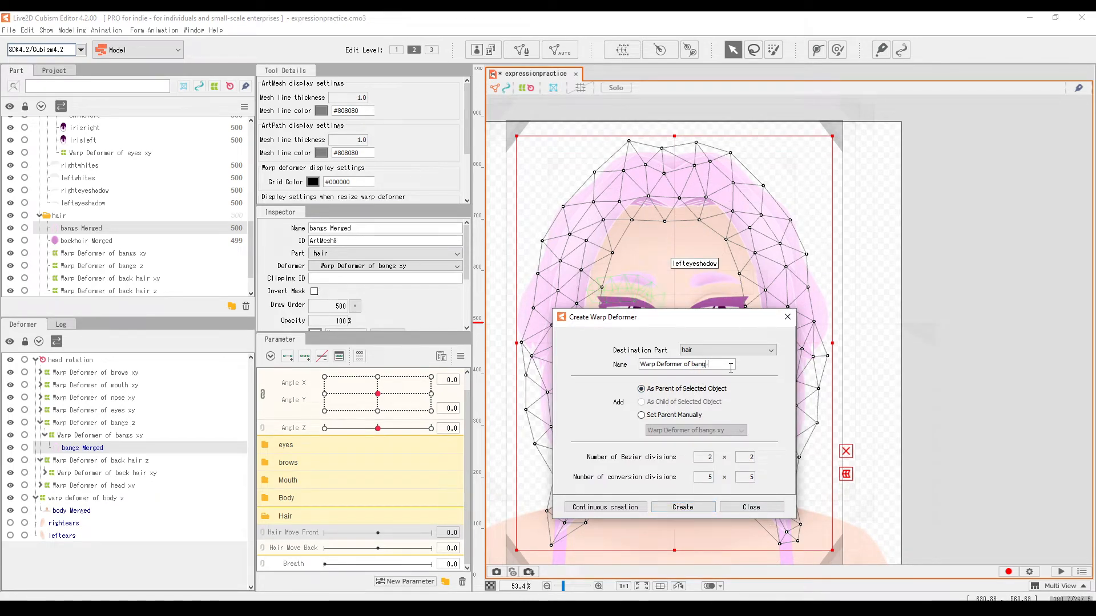
text(s)
text(x)
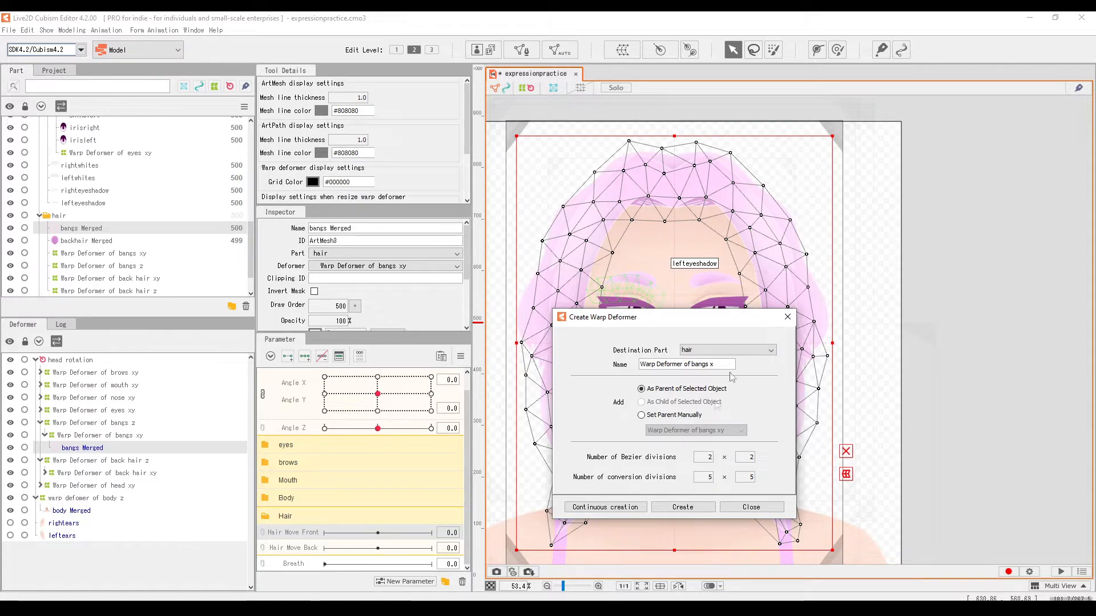
click(685, 507)
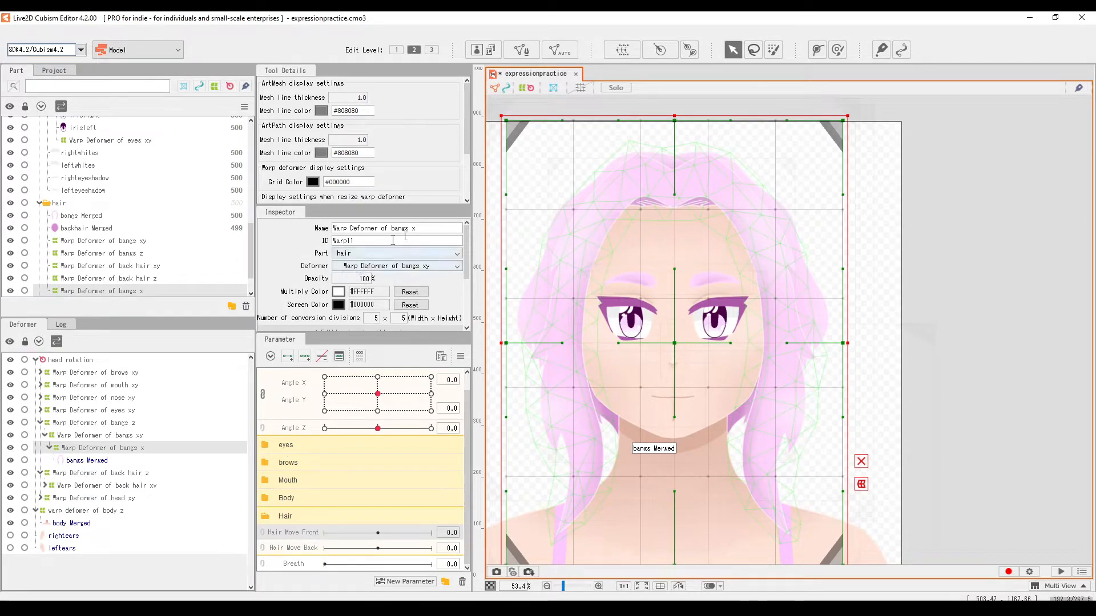
Rename the Hair Move Front parameter to "Hair Move Front x" with the ID ParamHairFrontx
right_click(291, 534)
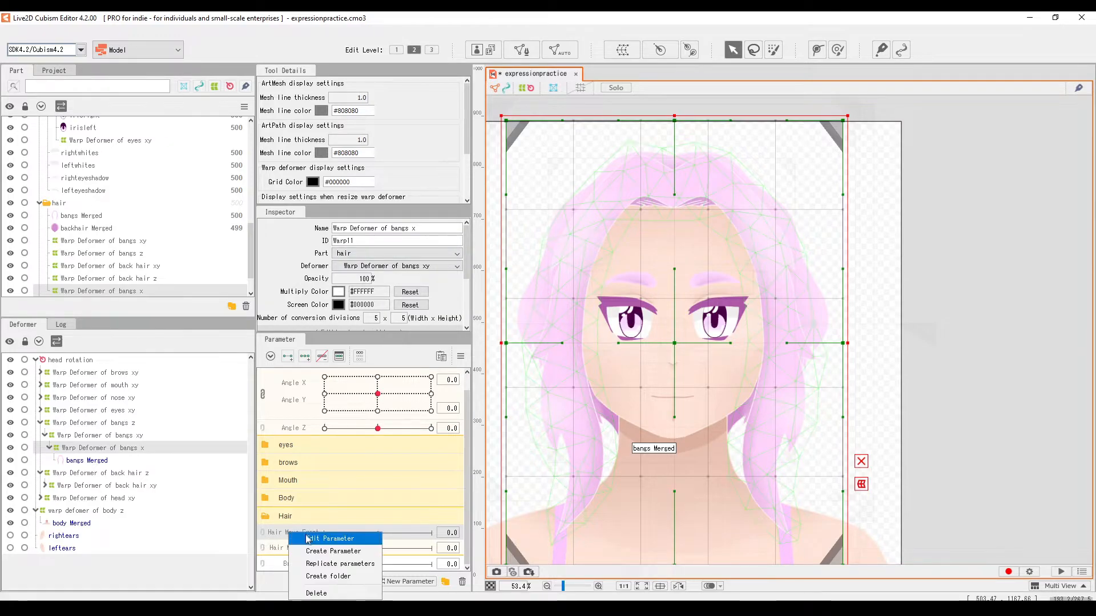
click(320, 538)
click(562, 245)
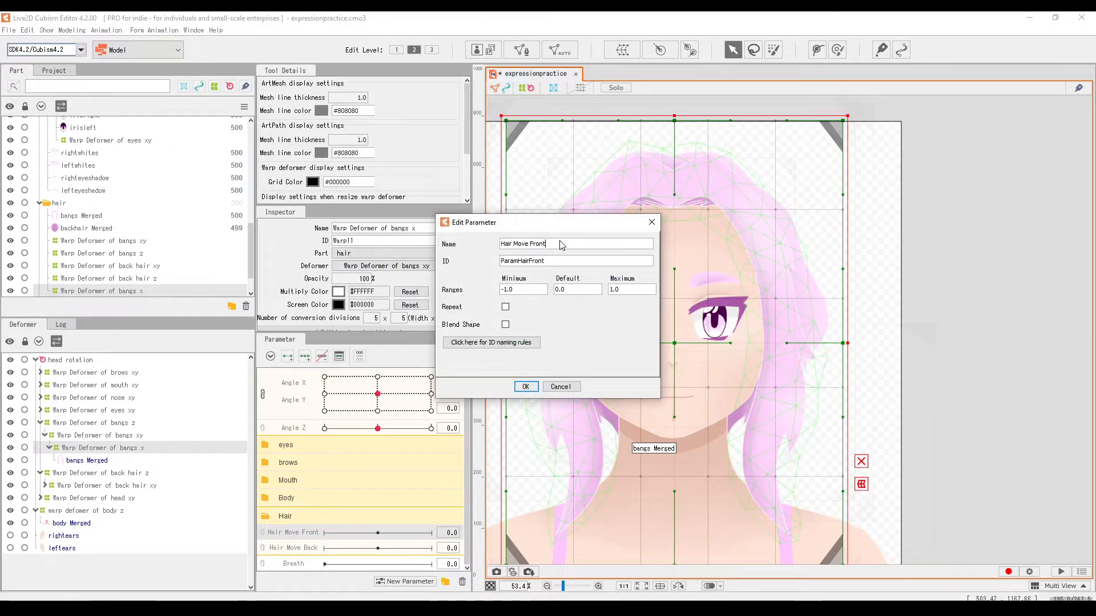
text(x)
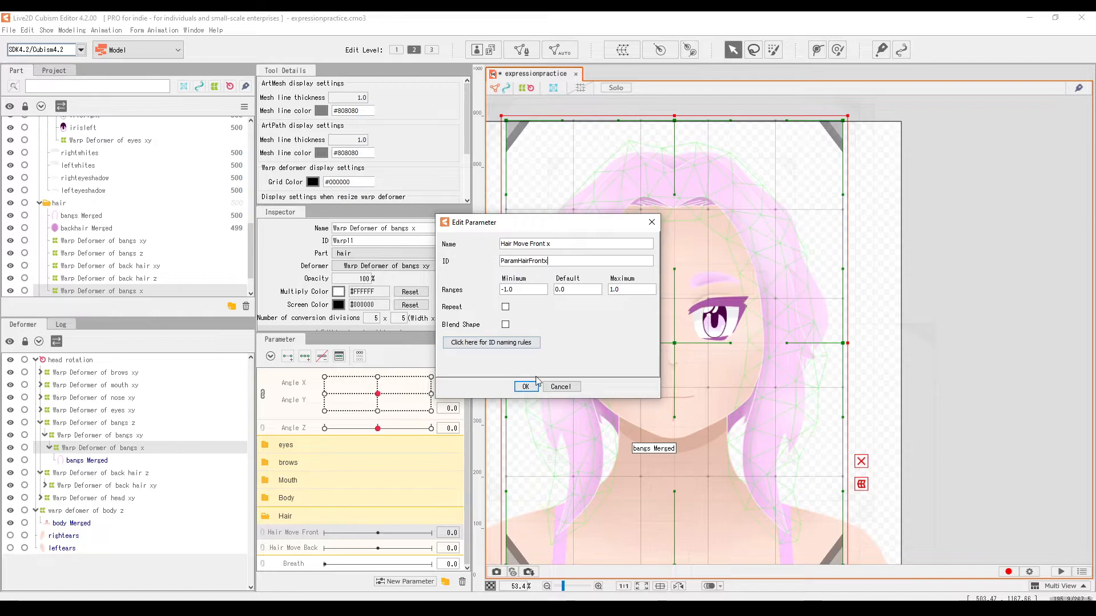
click(525, 386)
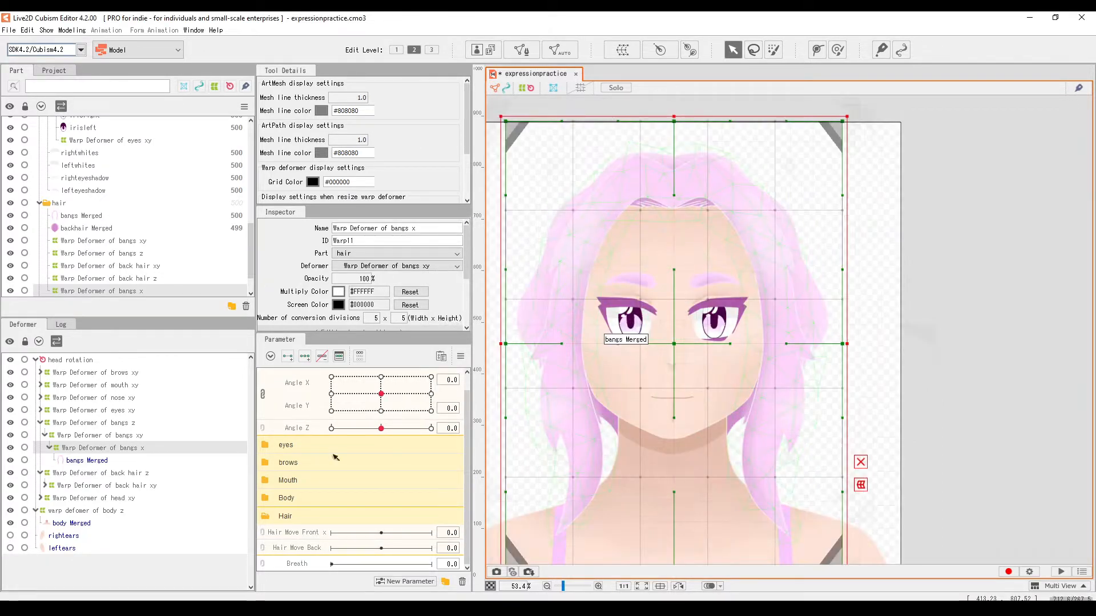
Add three keys on Hair Move Front x for the bangs x warp deformer and set the parameter to 1.0
click(305, 356)
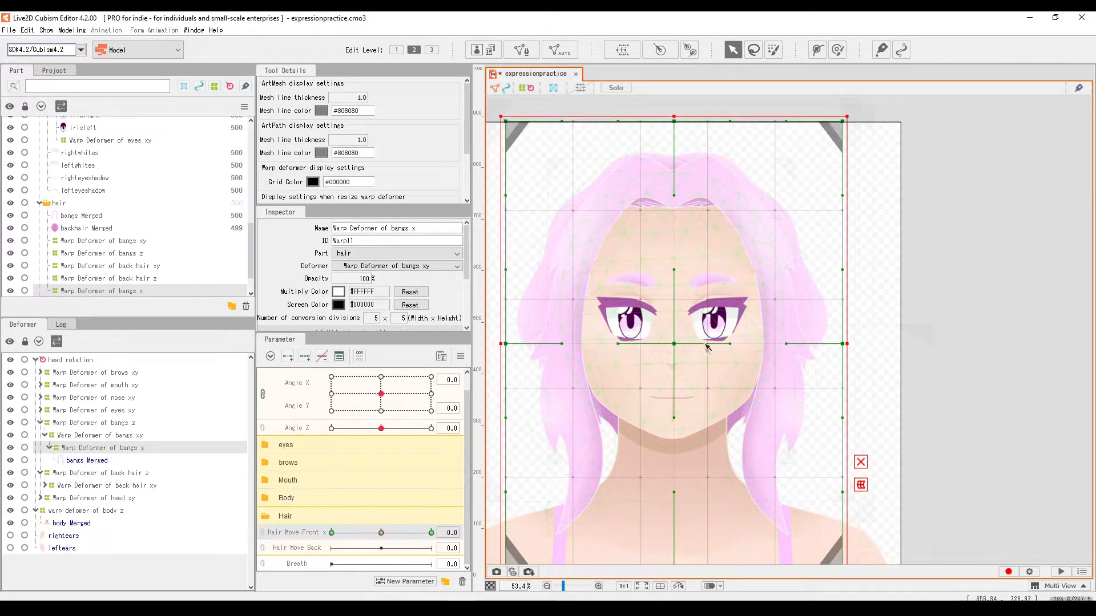
scroll(706, 353, down, 3)
scroll(705, 352, up, 3)
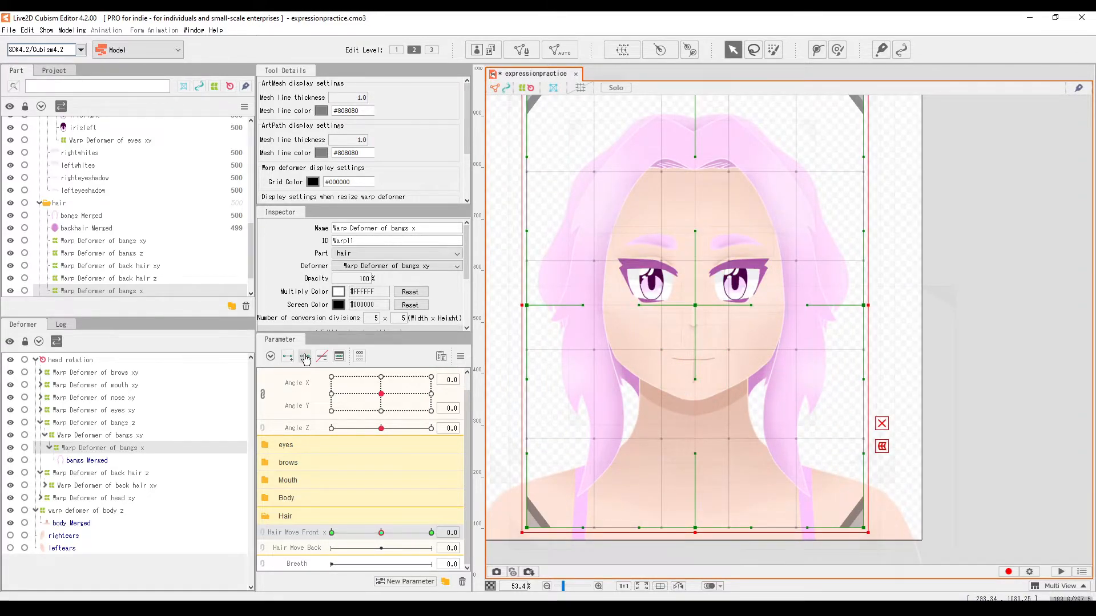
click(380, 533)
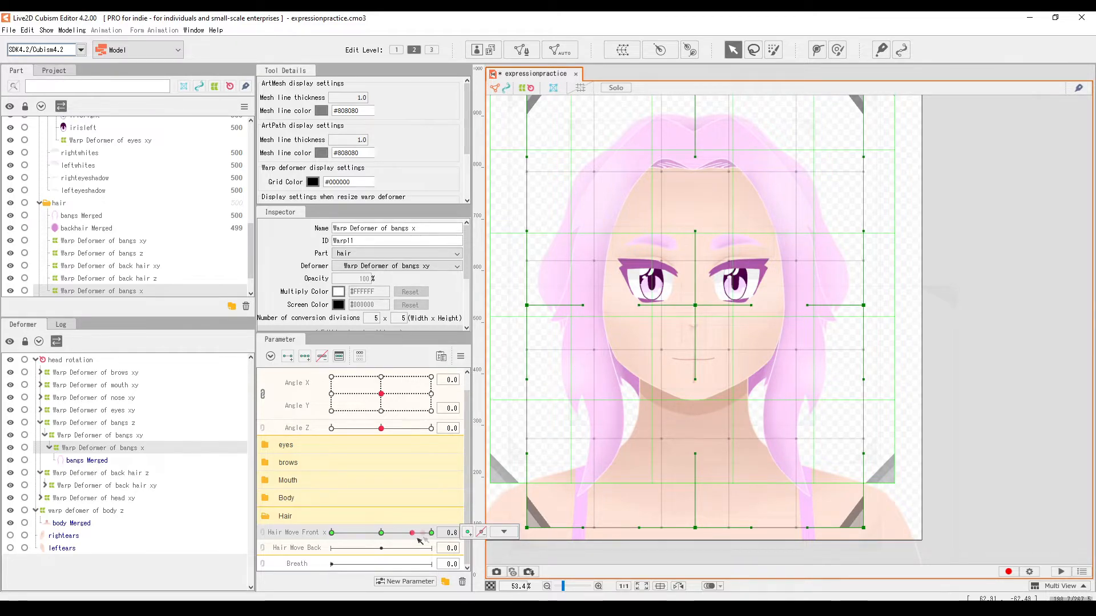
drag(419, 540, 431, 534)
click(504, 531)
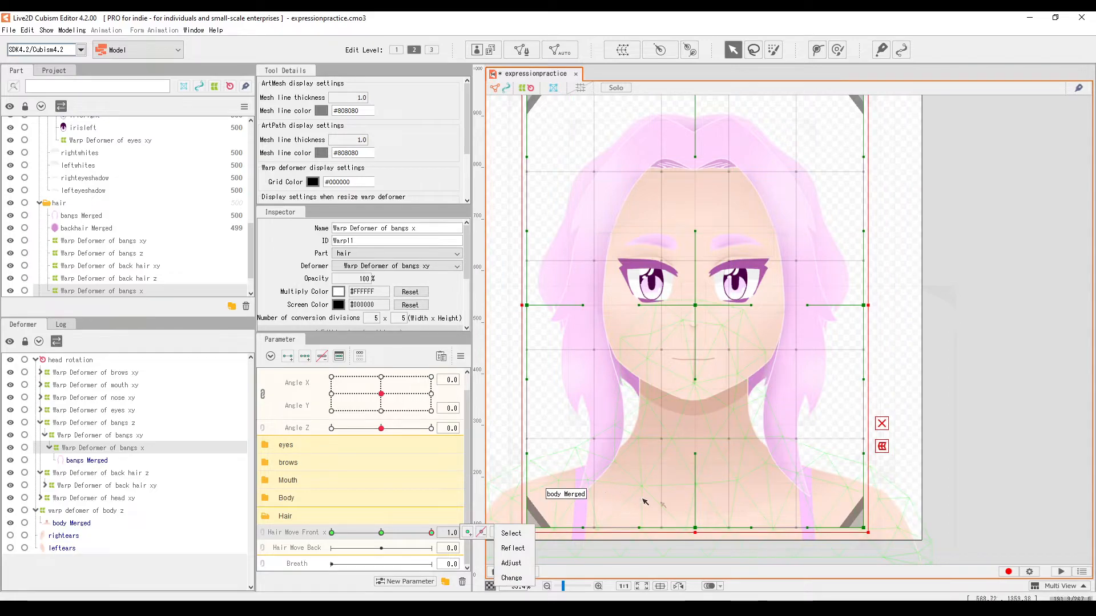
click(883, 423)
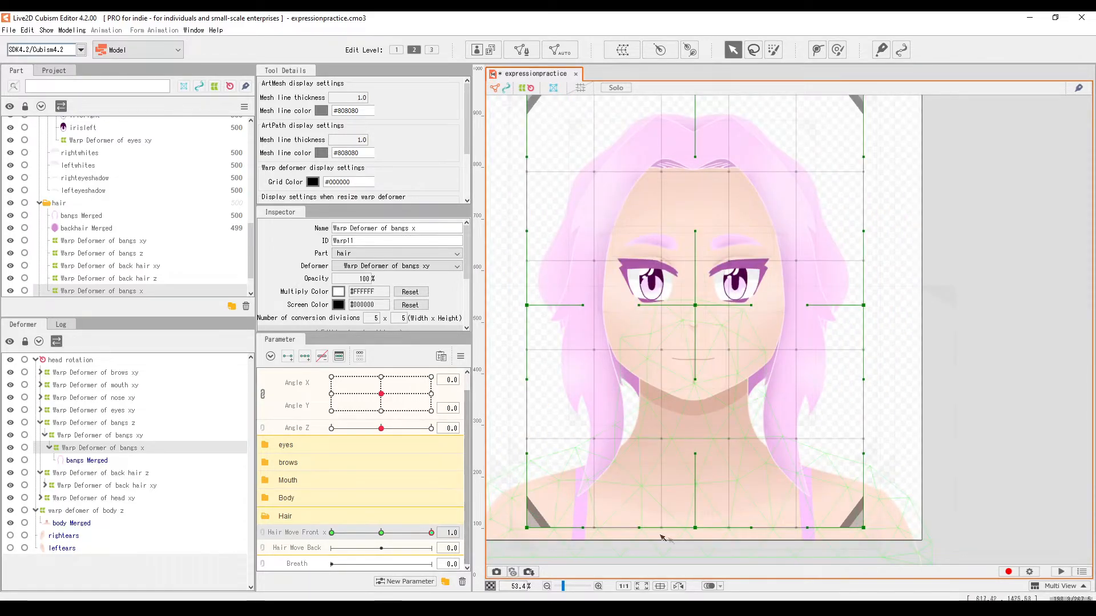
drag(695, 528, 752, 521)
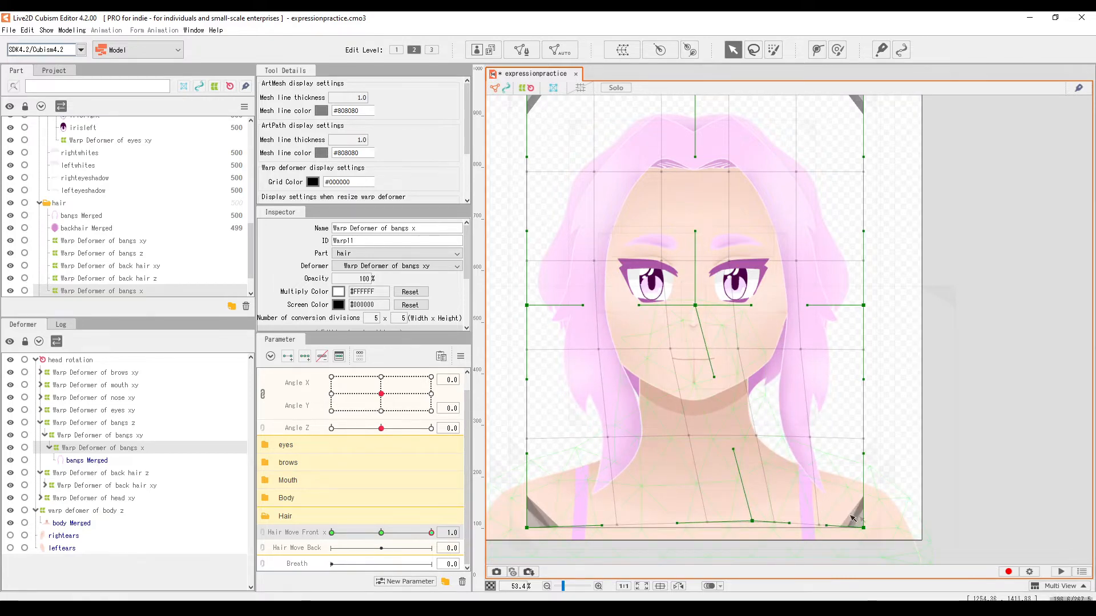
drag(863, 527, 904, 514)
drag(527, 528, 580, 527)
drag(695, 306, 729, 302)
key(ctrl+z)
key(ctrl+z)
key(ctrl+z)
key(ctrl+z)
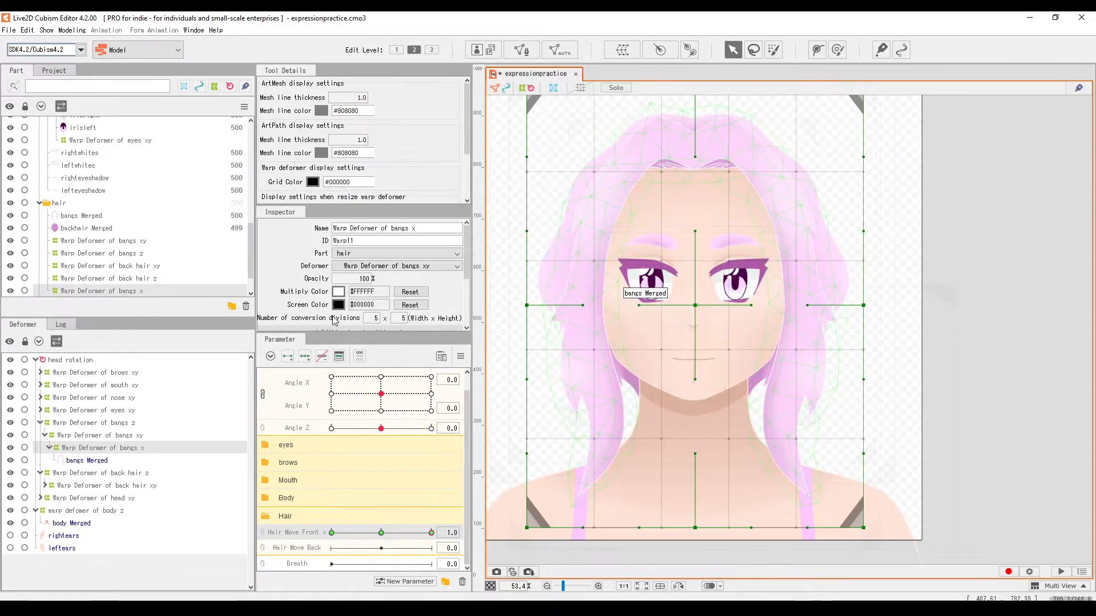
Set the bangs x warp deformer's Bezier division number to 2 x 4
scroll(326, 319, down, 2)
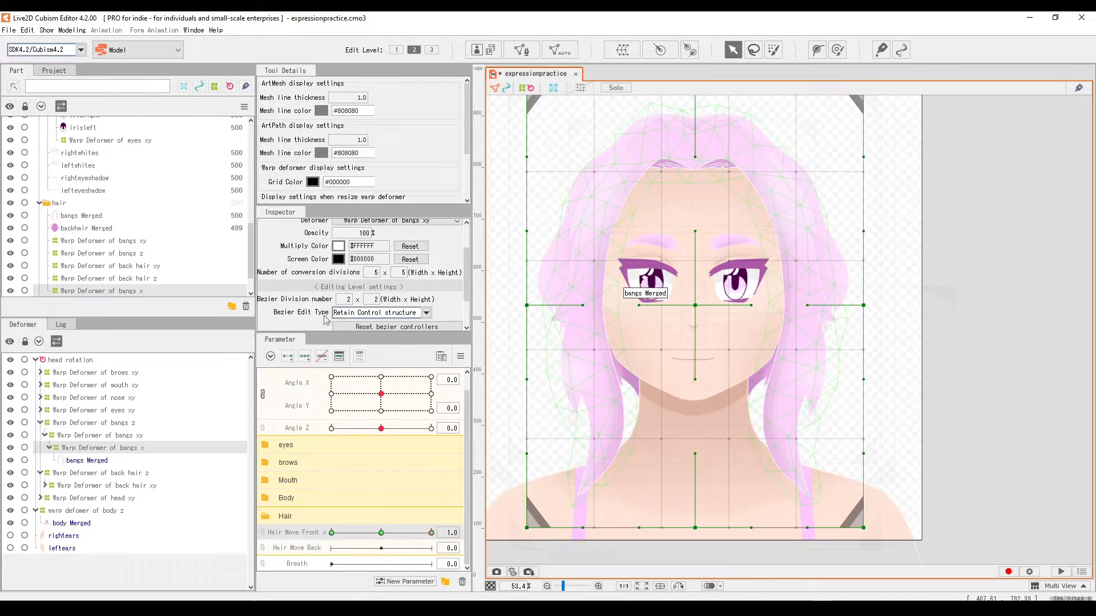
double_click(374, 299)
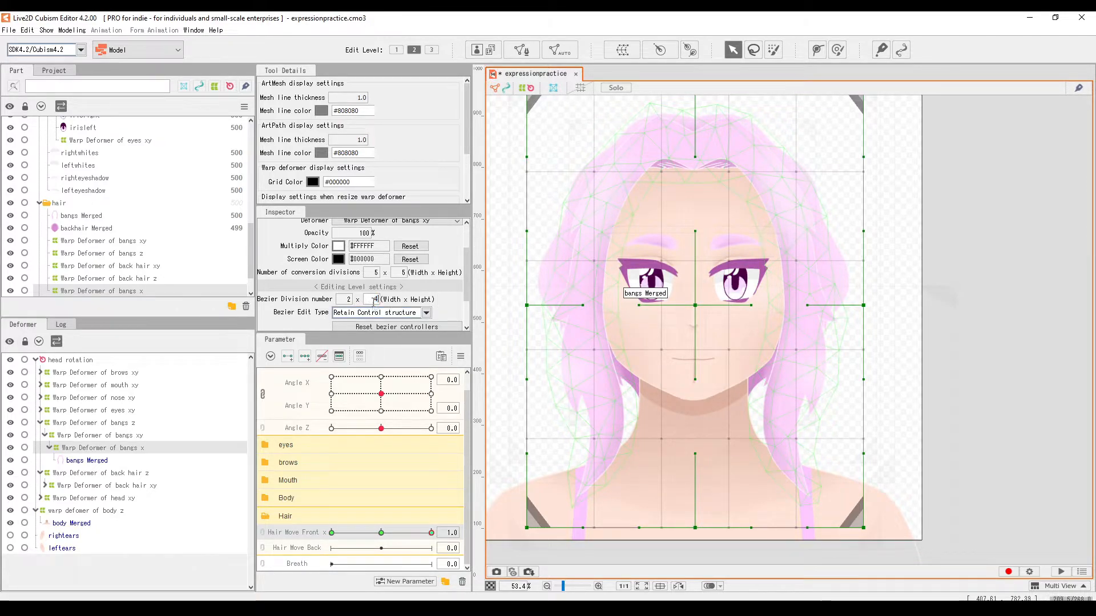
text(4)
key(Return)
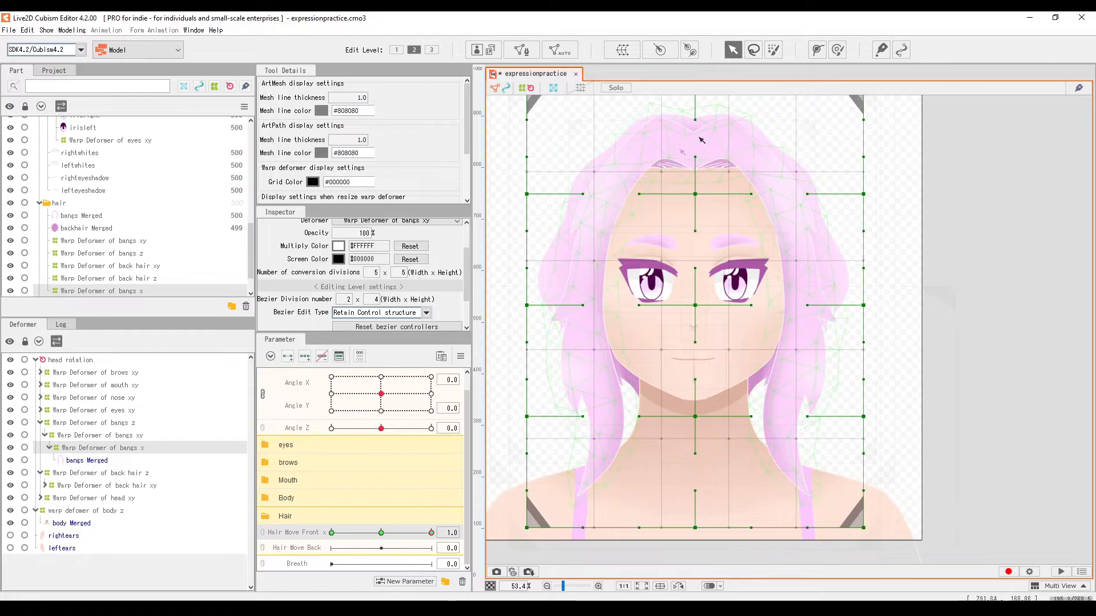
Bend the lower two rows of the bangs x deformer's control points sideways toward the canvas's right at Hair Move Front x 1.0
drag(696, 528, 749, 528)
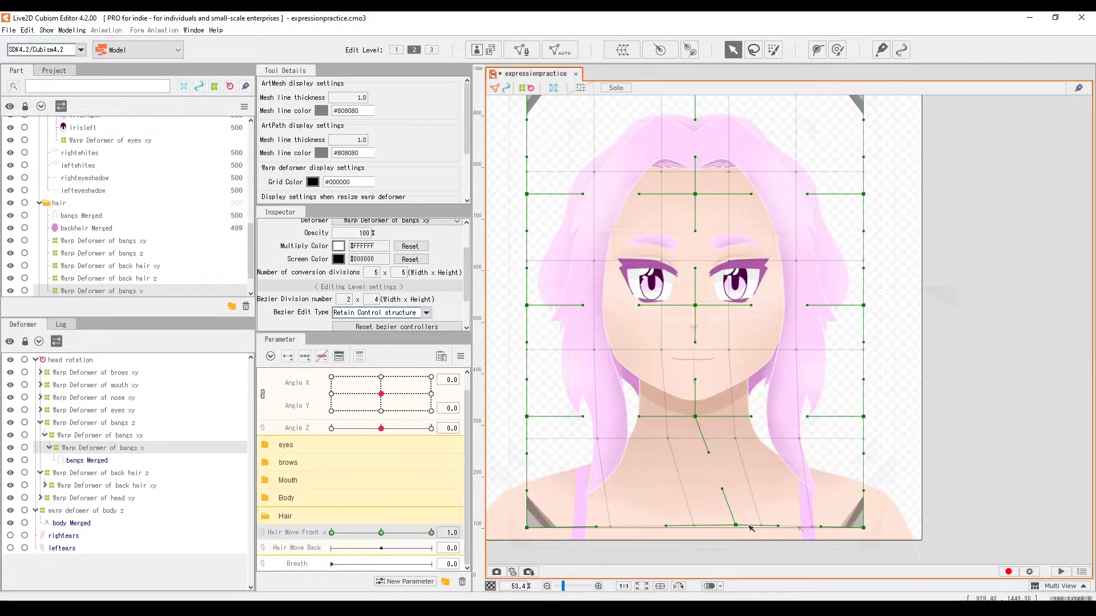
drag(863, 528, 897, 517)
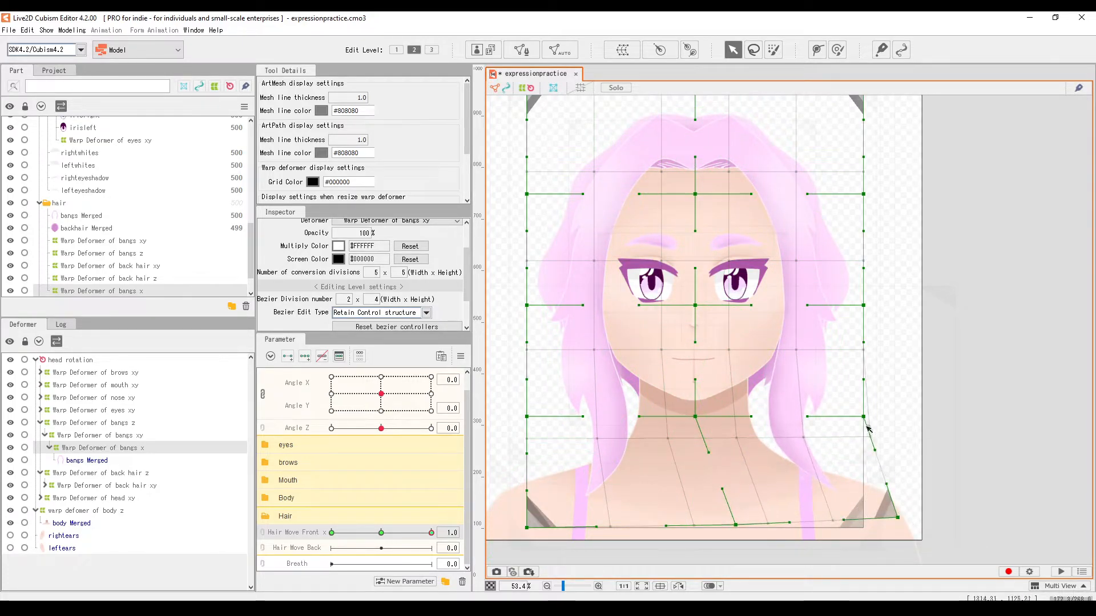
drag(863, 416, 895, 415)
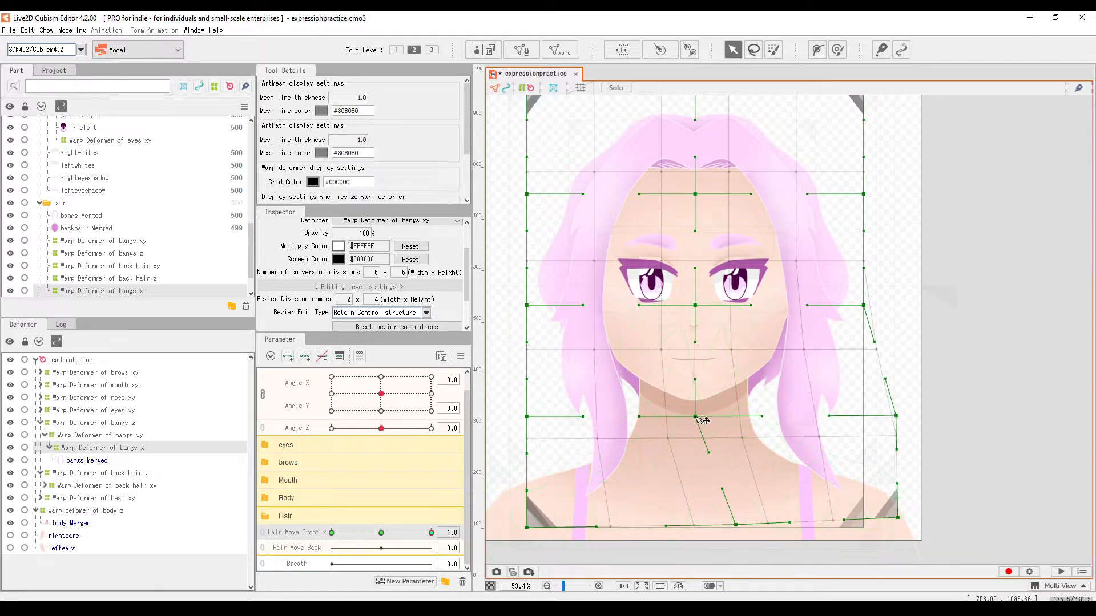
drag(695, 416, 736, 417)
drag(526, 416, 553, 417)
drag(527, 528, 582, 524)
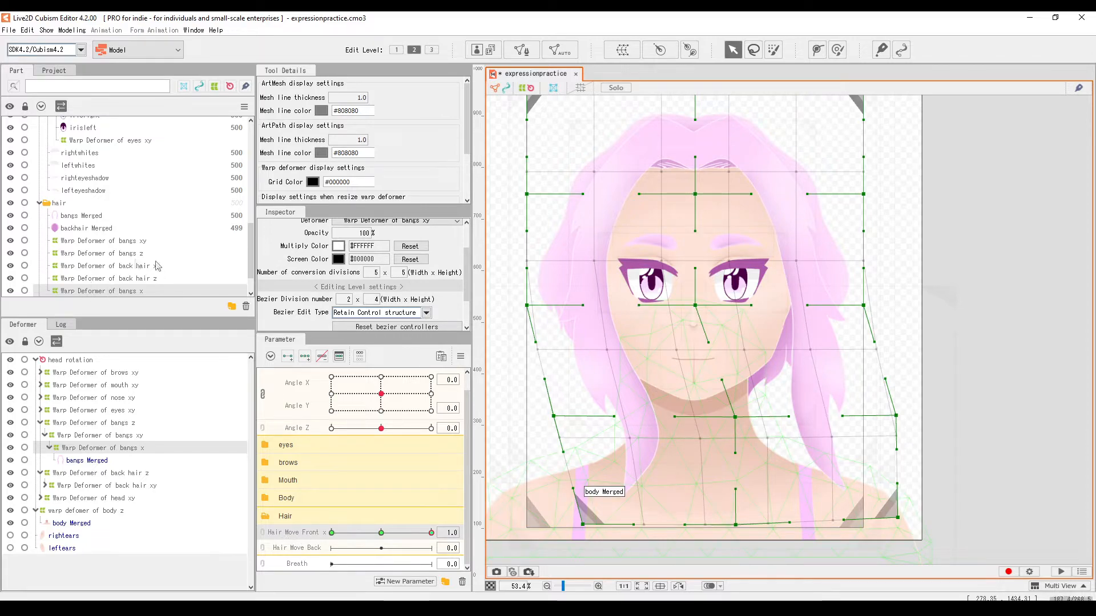
Strengthen the bangs' sideways sway by shifting the deformer's eye-level control points and pushing the lower center and corner points farther the same way
drag(702, 308, 737, 307)
drag(737, 417, 746, 418)
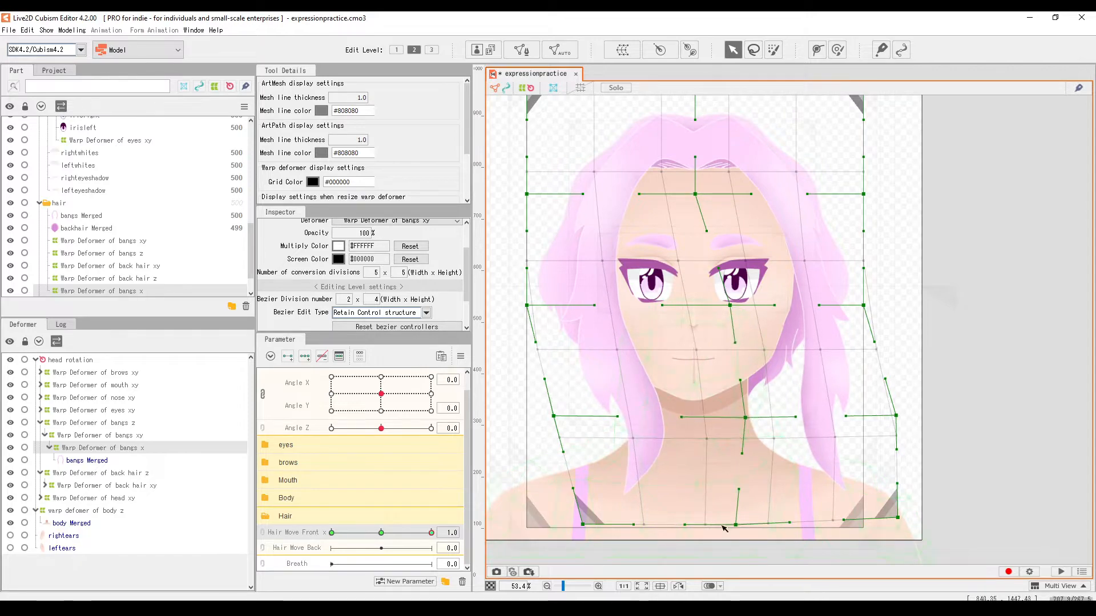
drag(734, 524, 760, 524)
drag(588, 525, 638, 526)
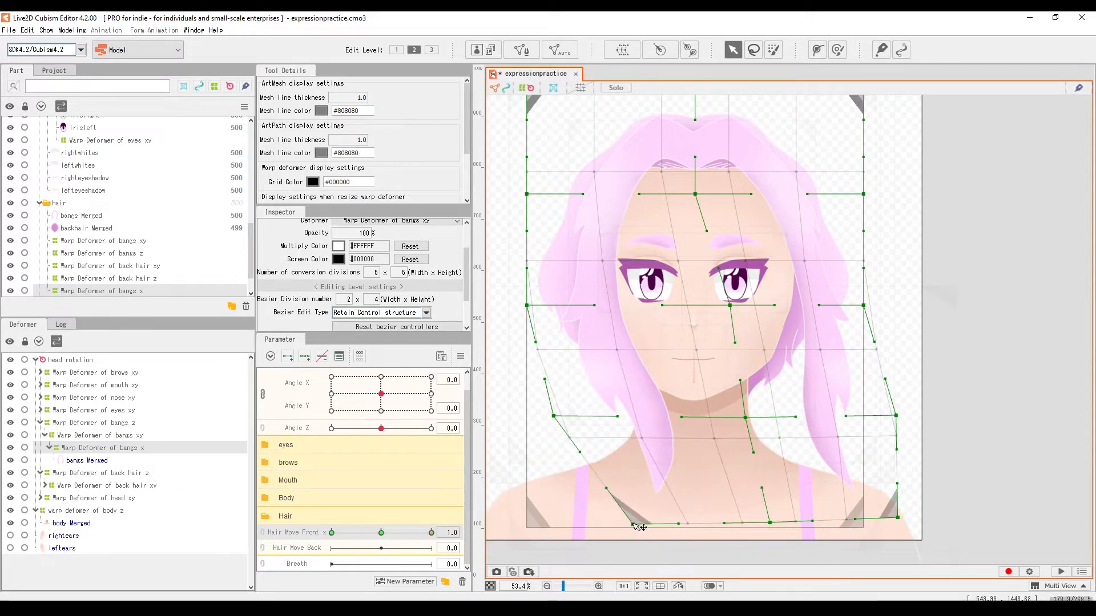
drag(530, 307, 543, 307)
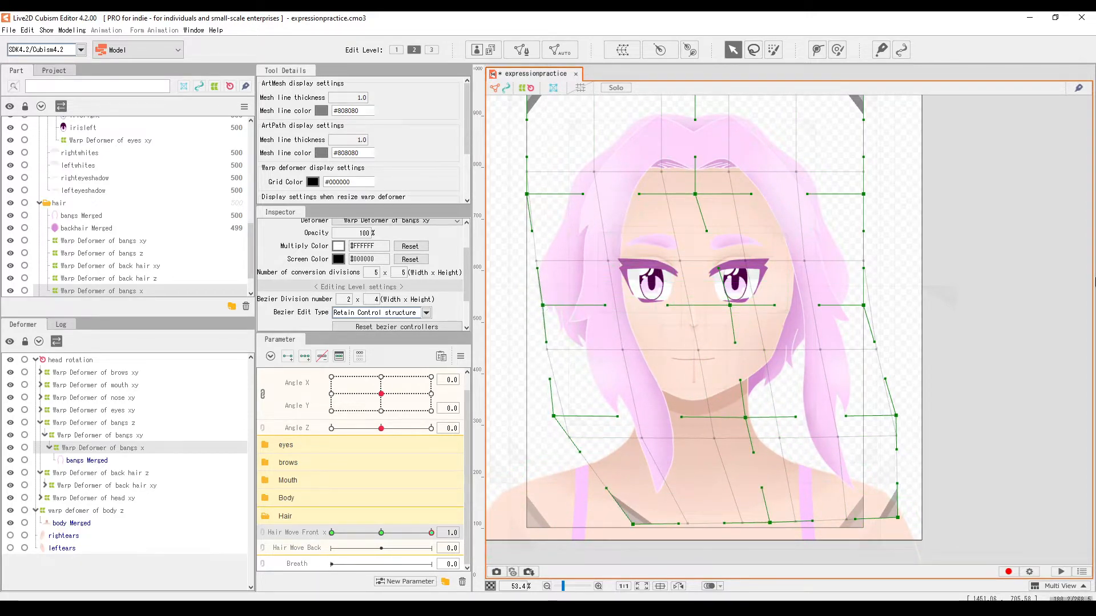
drag(898, 517, 919, 517)
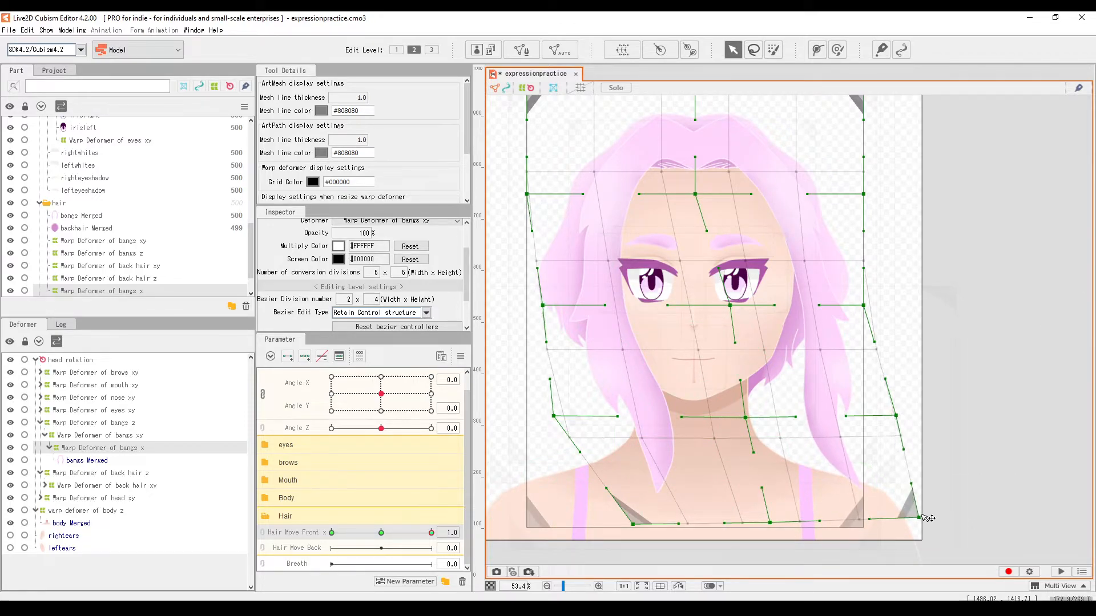
Check the bangs' sway, mirror it to the opposite end of Hair Move Front x with Reflect Motion, and return the parameter to 0.0
mouse_move(431, 532)
mouse_down()
mouse_move(391, 539)
mouse_move(451, 537)
mouse_up()
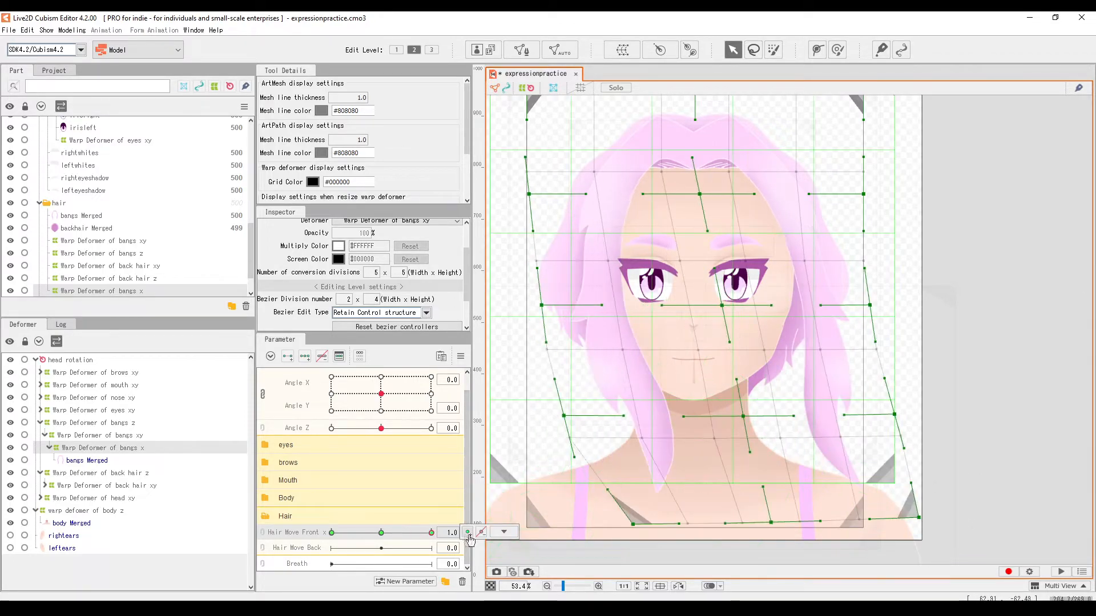
click(505, 533)
click(461, 356)
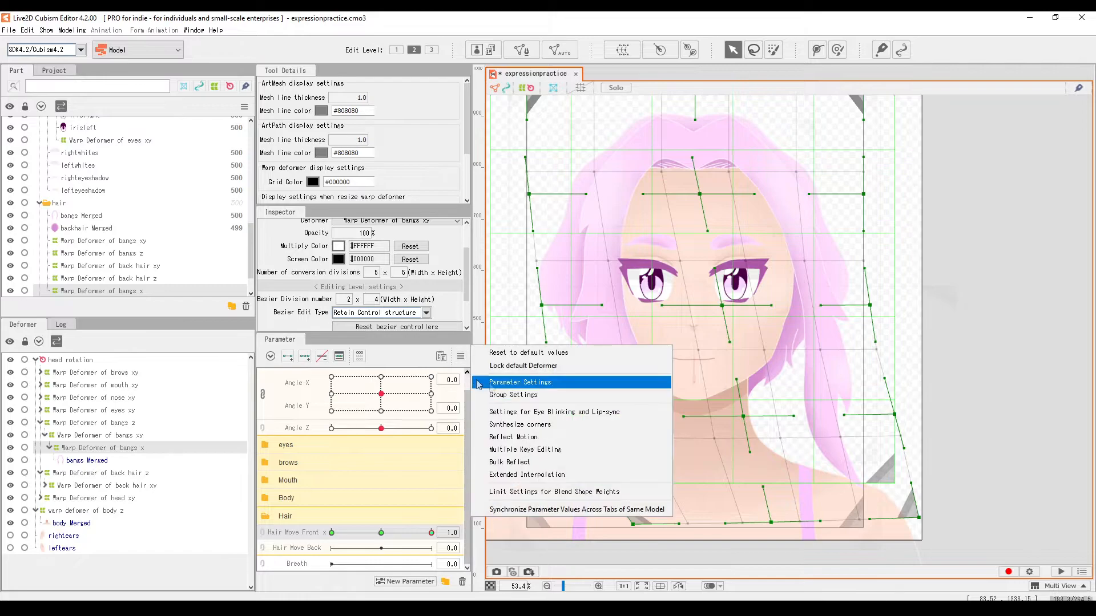
click(515, 434)
click(526, 430)
mouse_move(382, 533)
mouse_down()
mouse_move(314, 538)
mouse_move(411, 536)
mouse_move(381, 534)
mouse_up()
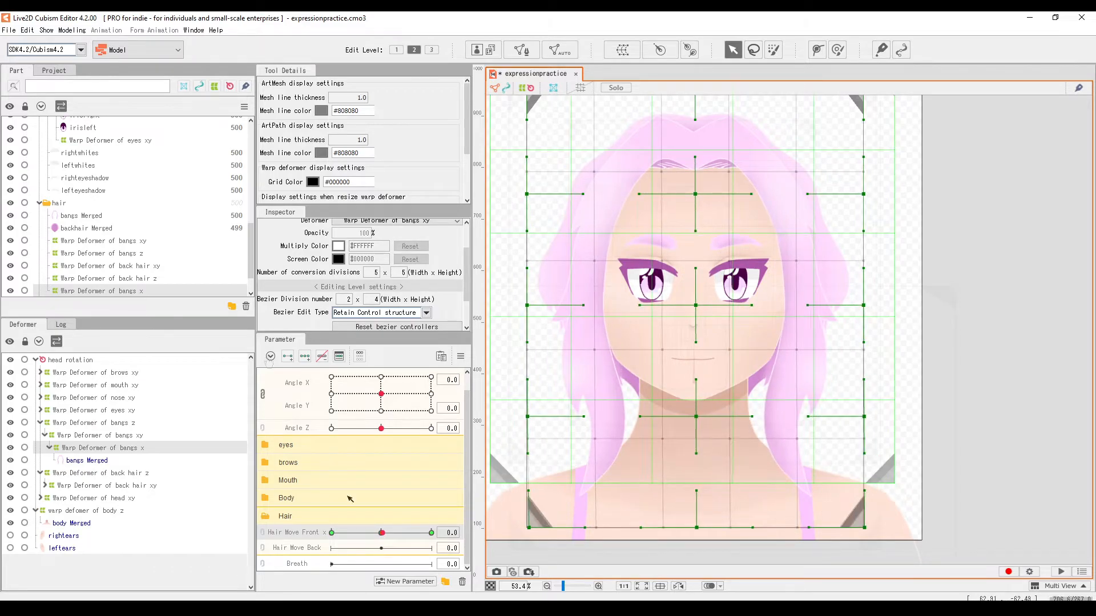
Open the physics settings and start a new physics group named "hair x"
click(72, 30)
click(120, 251)
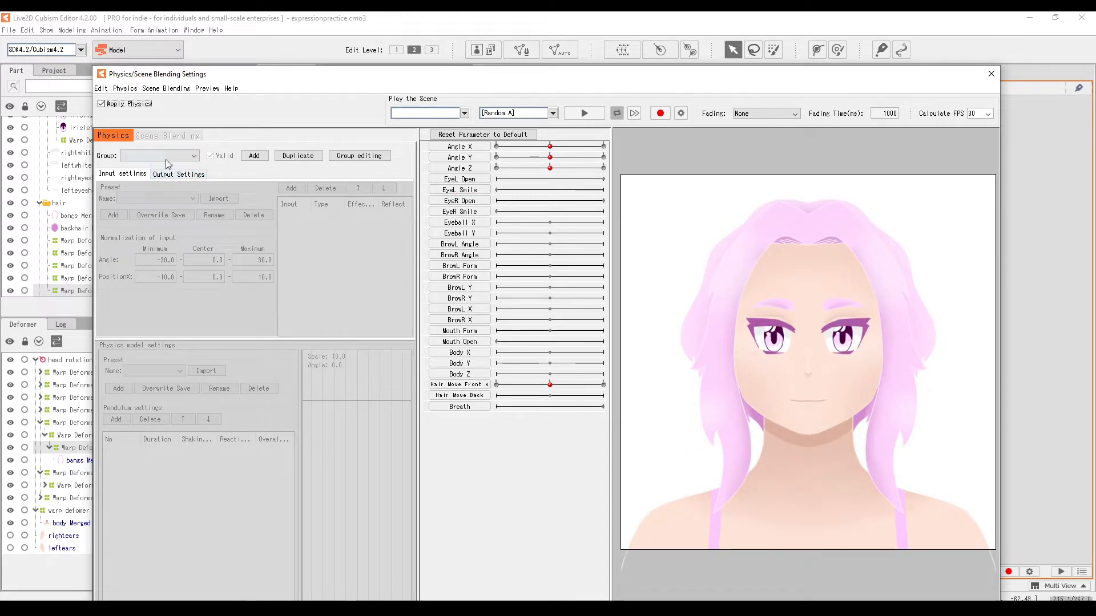
click(251, 156)
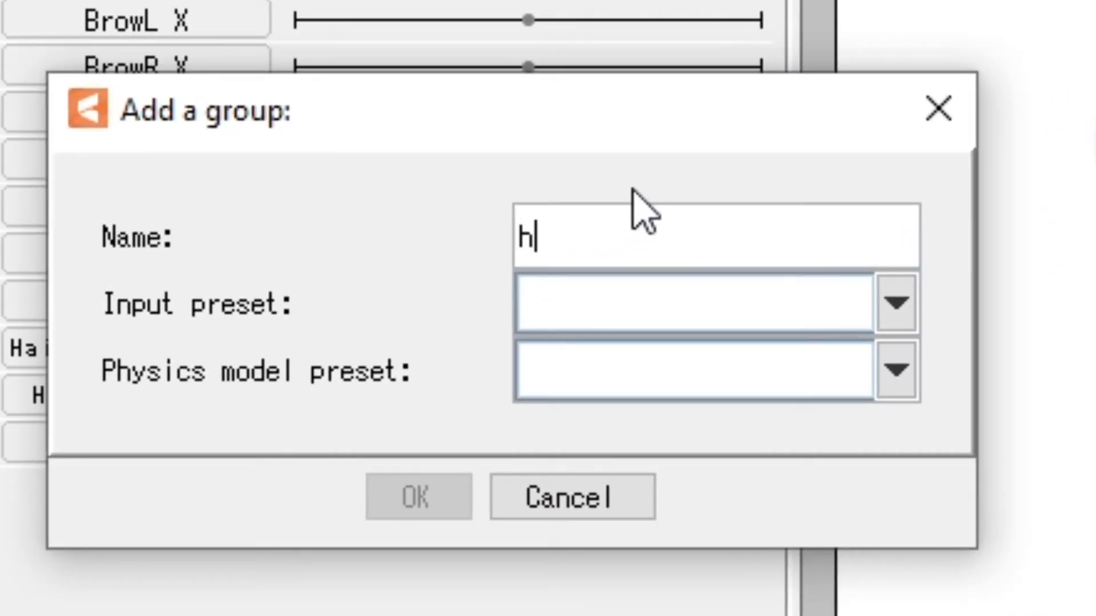
text(a)
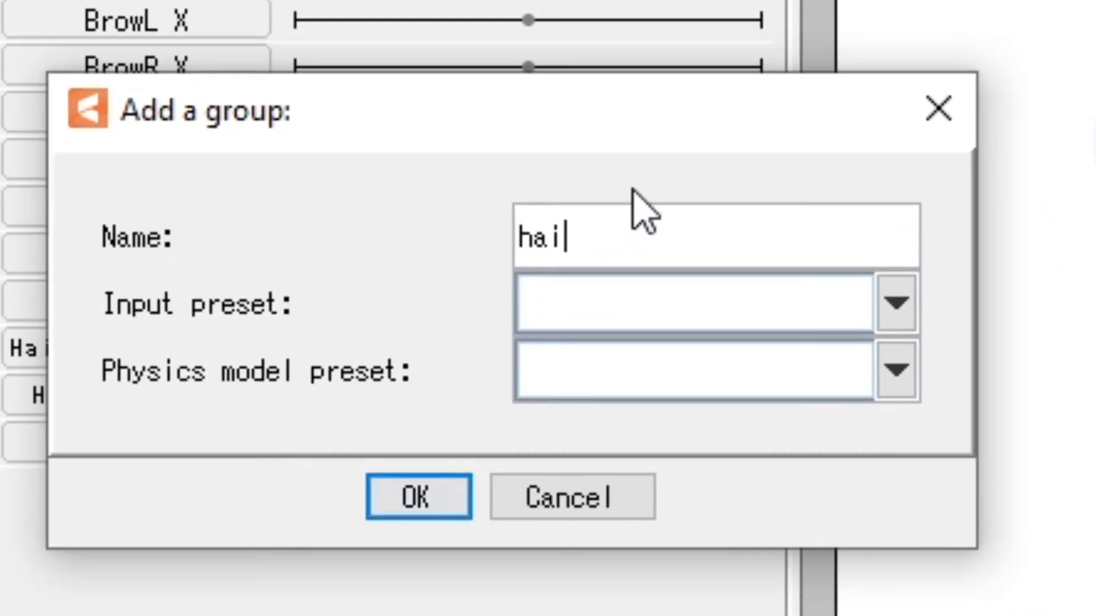
text(i)
key(BackSpace)
key(BackSpace)
key(BackSpace)
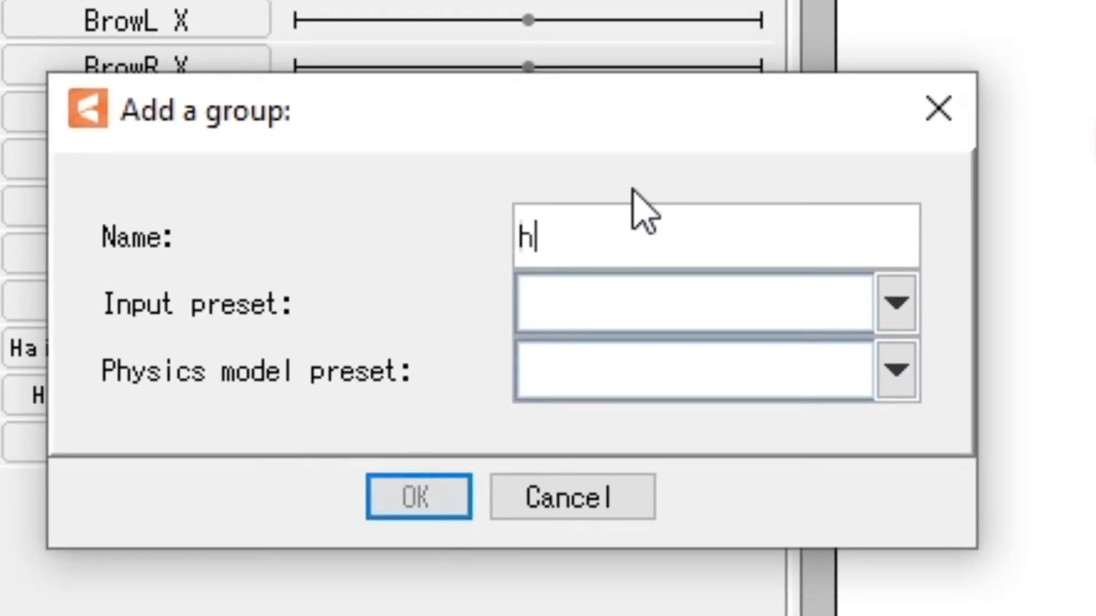
text(front hai)
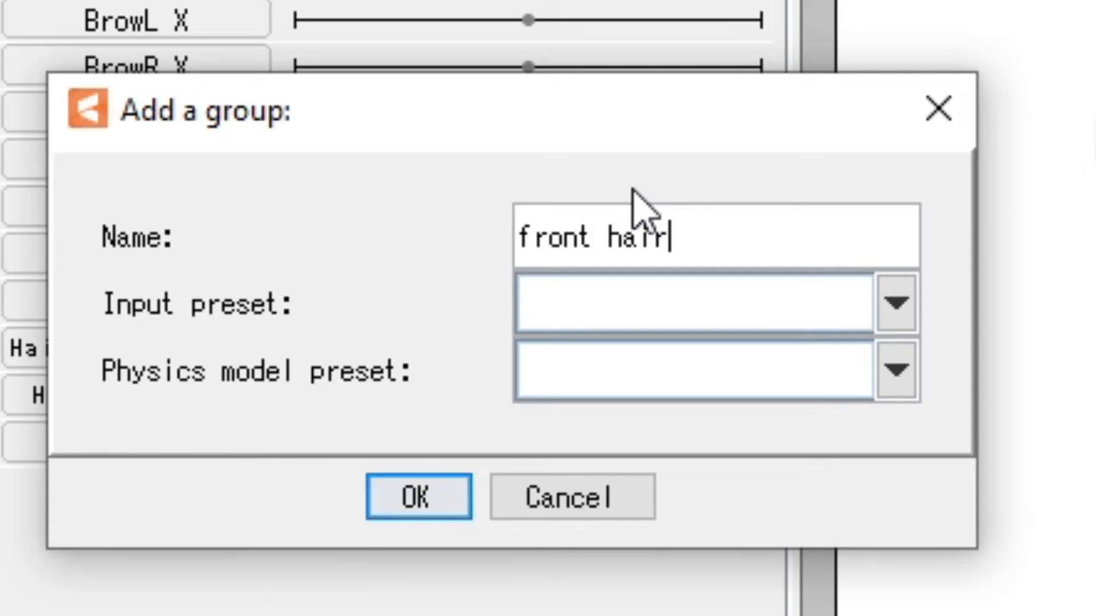
text(r)
key(BackSpace)
key(BackSpace)
key(BackSpace)
key(BackSpace)
key(BackSpace)
key(BackSpace)
key(BackSpace)
key(BackSpace)
key(BackSpace)
key(BackSpace)
text(hair x)
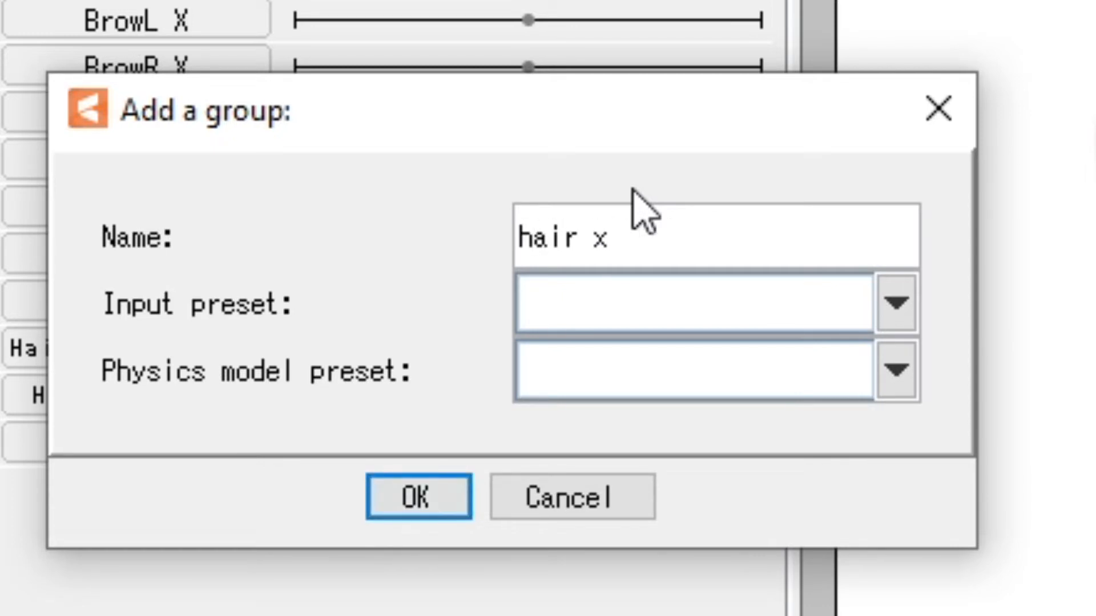
Assign the Head Input and Hair (Long) presets to the hair x group and create it
click(559, 296)
click(560, 395)
click(598, 381)
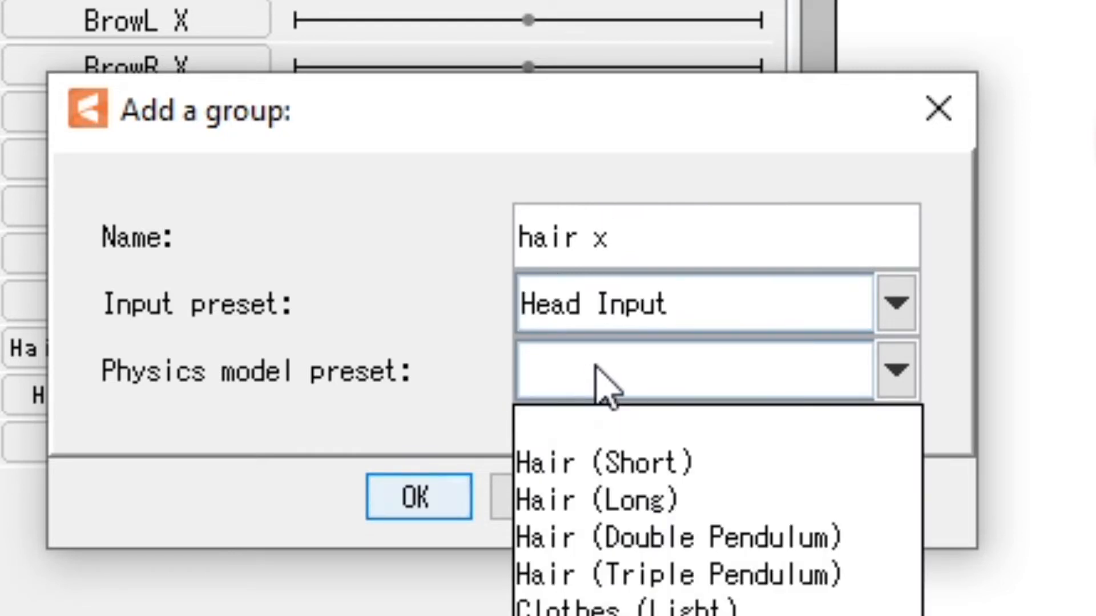
click(576, 502)
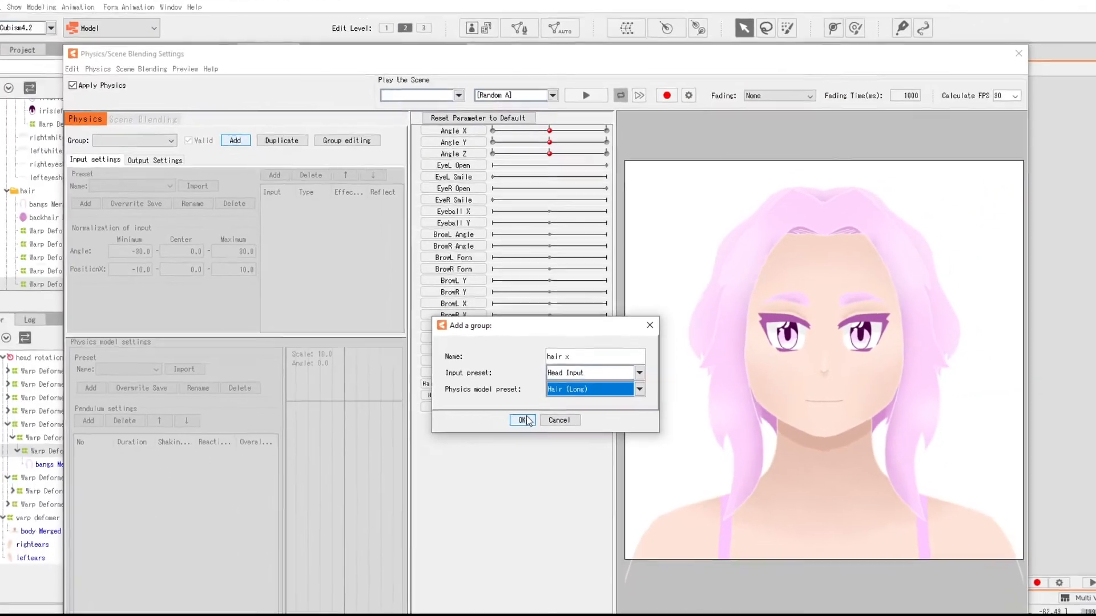
click(522, 420)
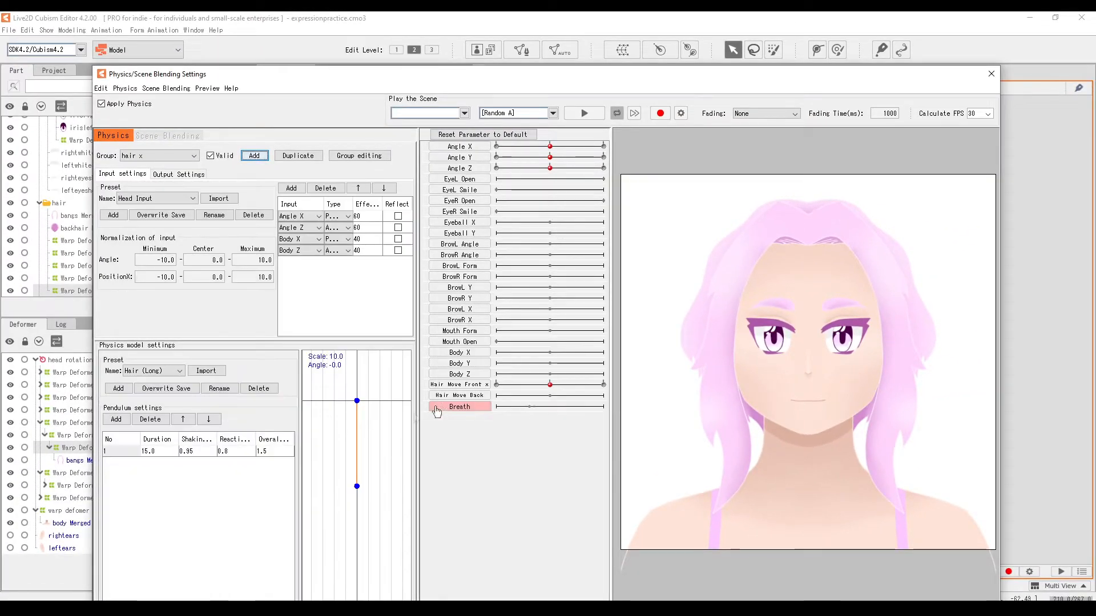
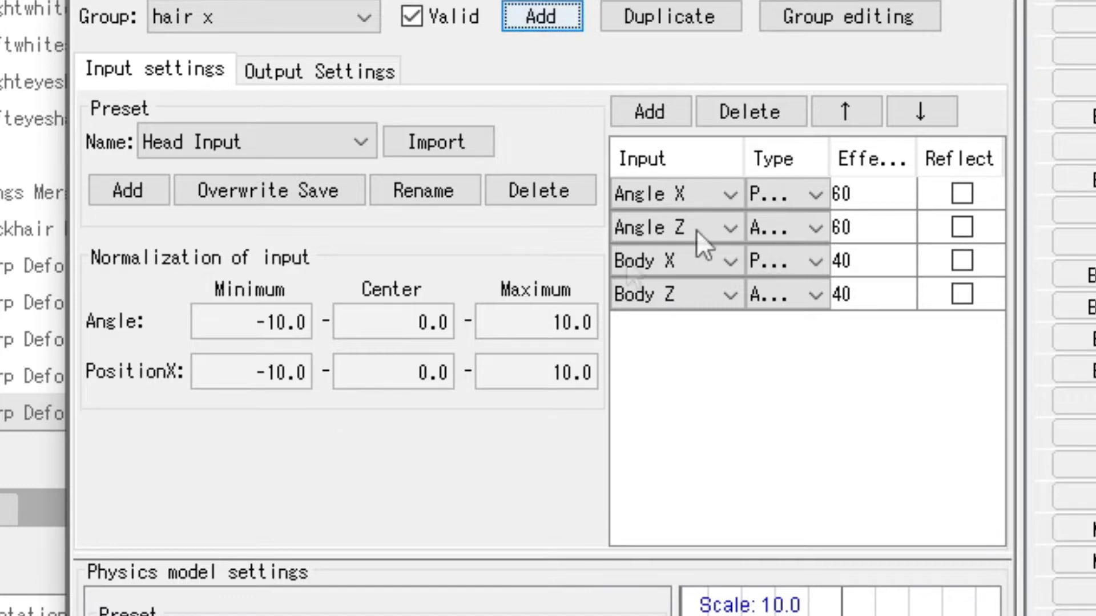
Try Hair Move Front x as an output of the hair x group, delete that output, and test head movement in the preview
click(282, 74)
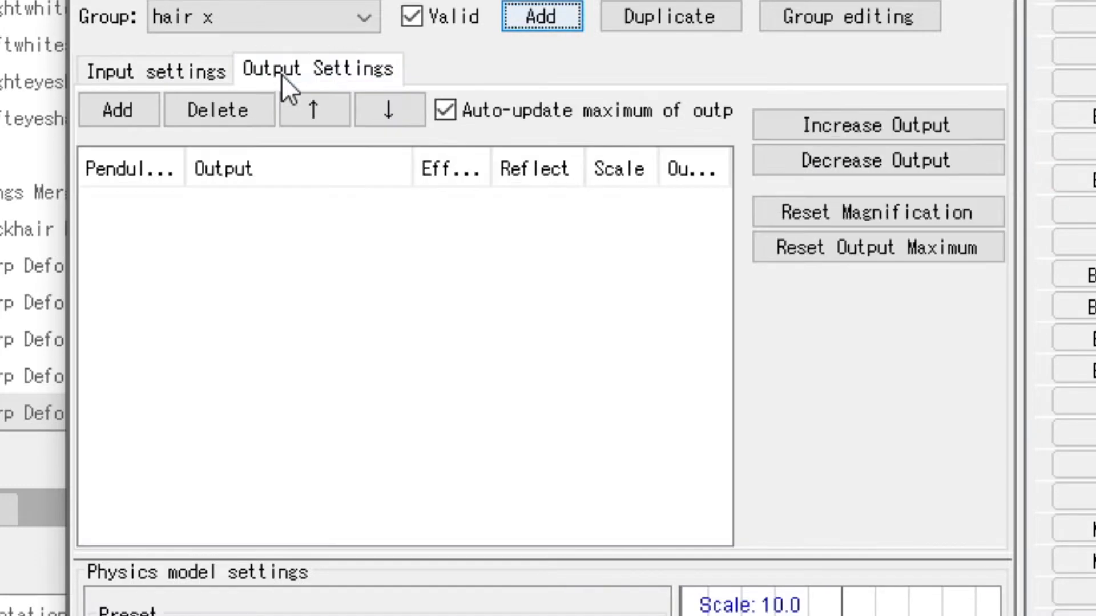
click(118, 108)
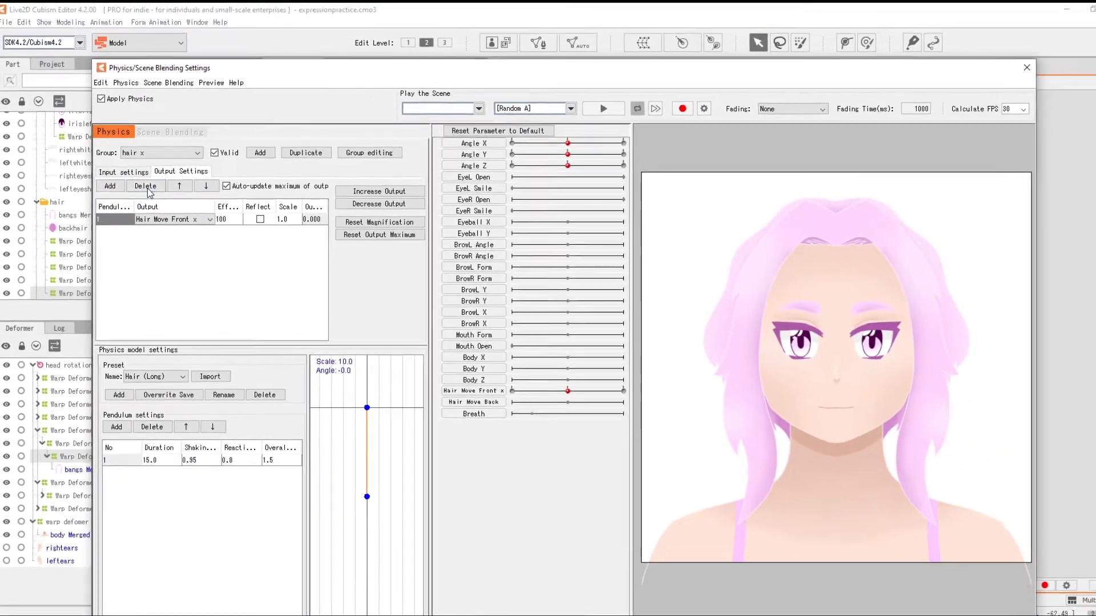
click(146, 188)
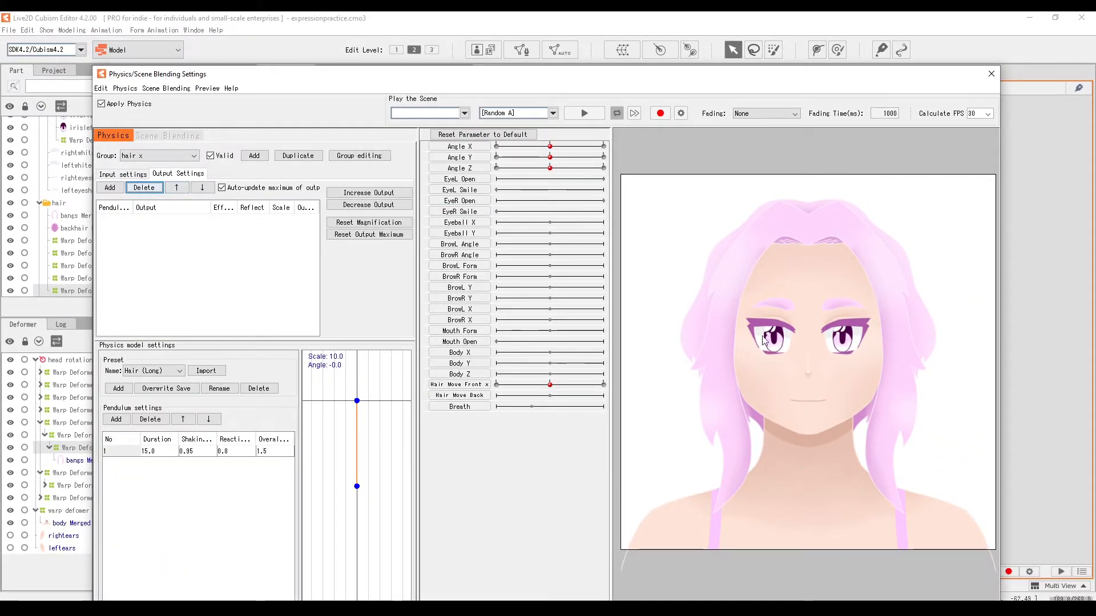
drag(764, 339, 1026, 355)
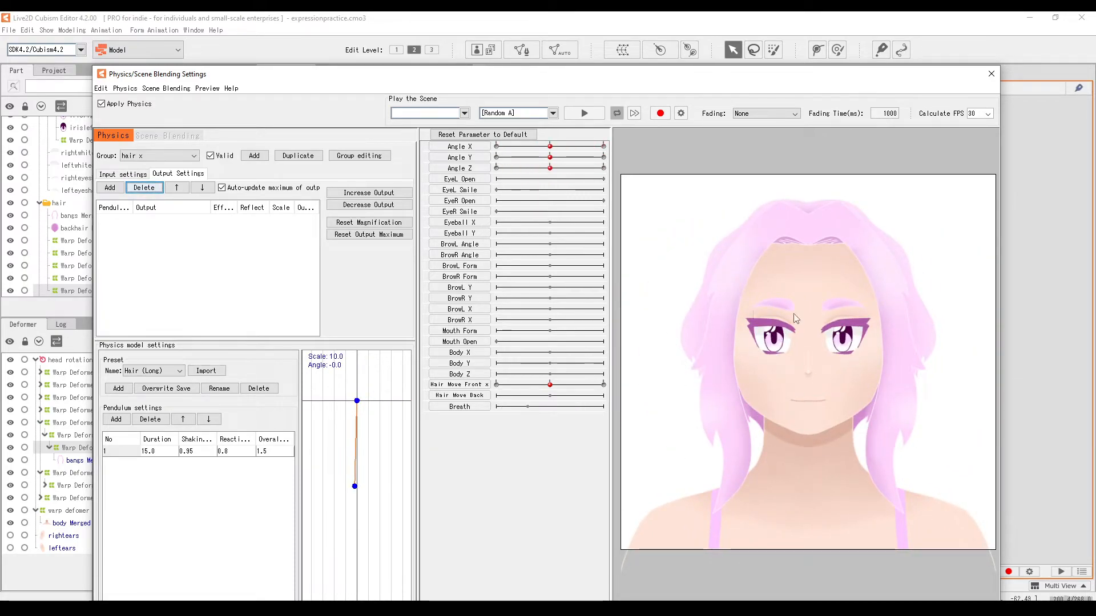
Add Hair Move Front x as an output of the hair x group and test the bangs' sway in the preview
click(108, 189)
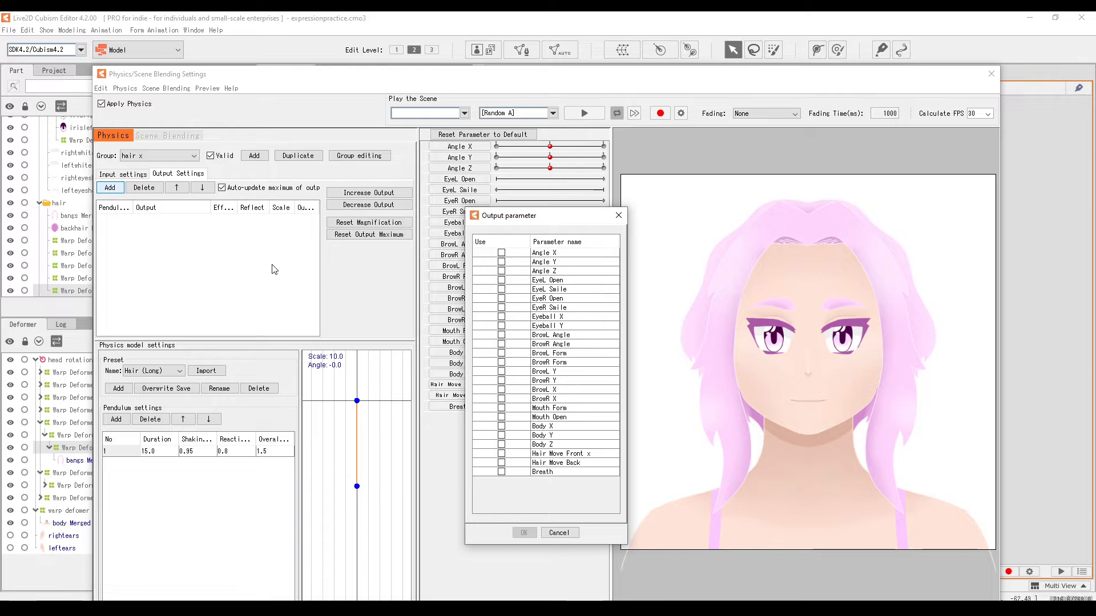
click(501, 454)
click(524, 533)
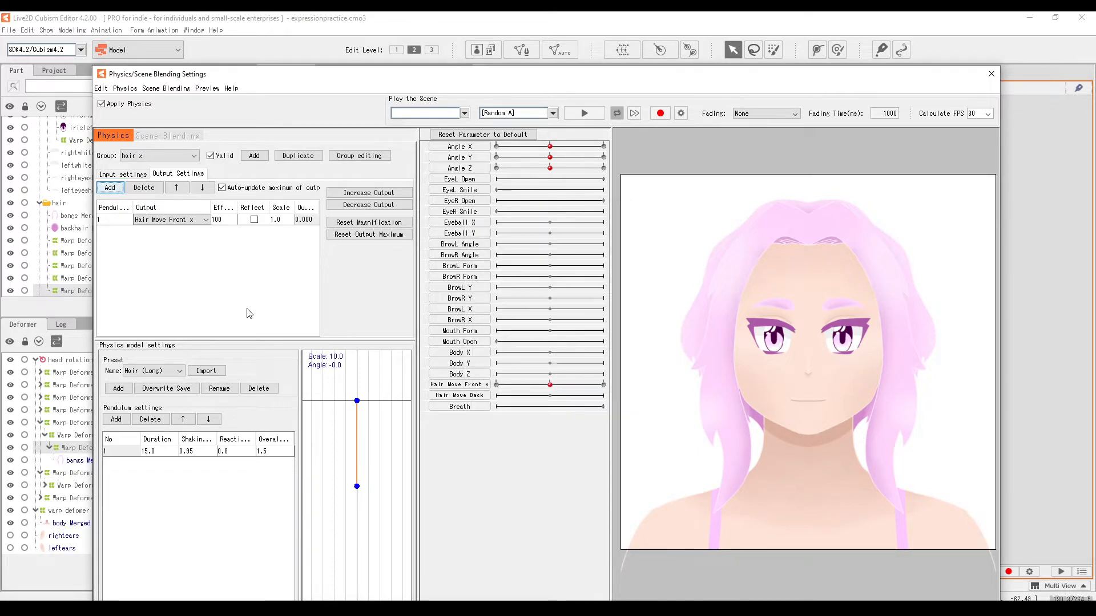
drag(807, 379, 970, 430)
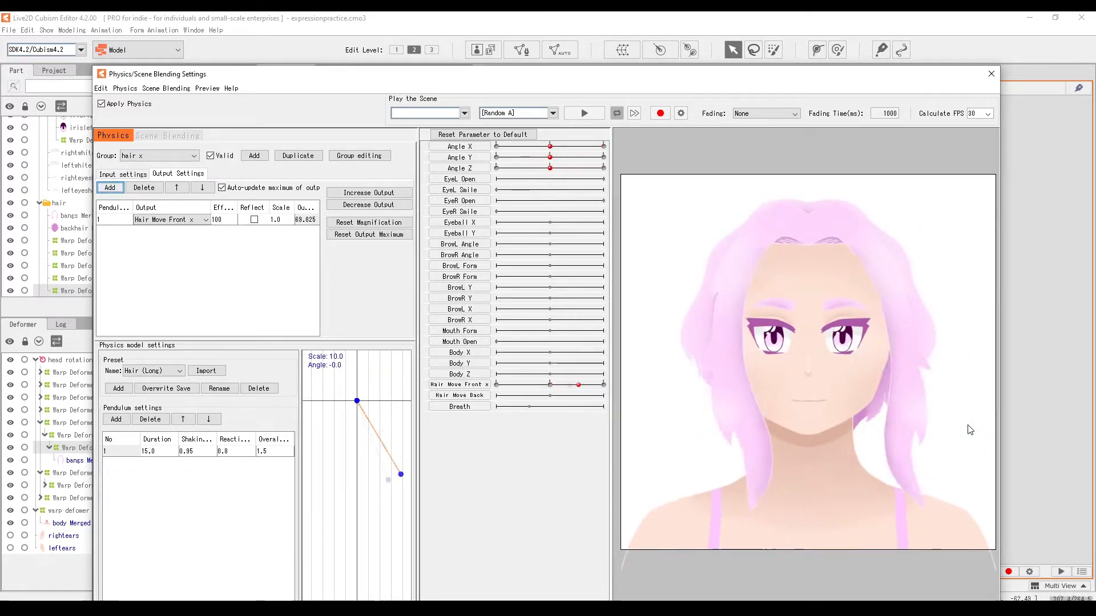
drag(807, 420, 885, 450)
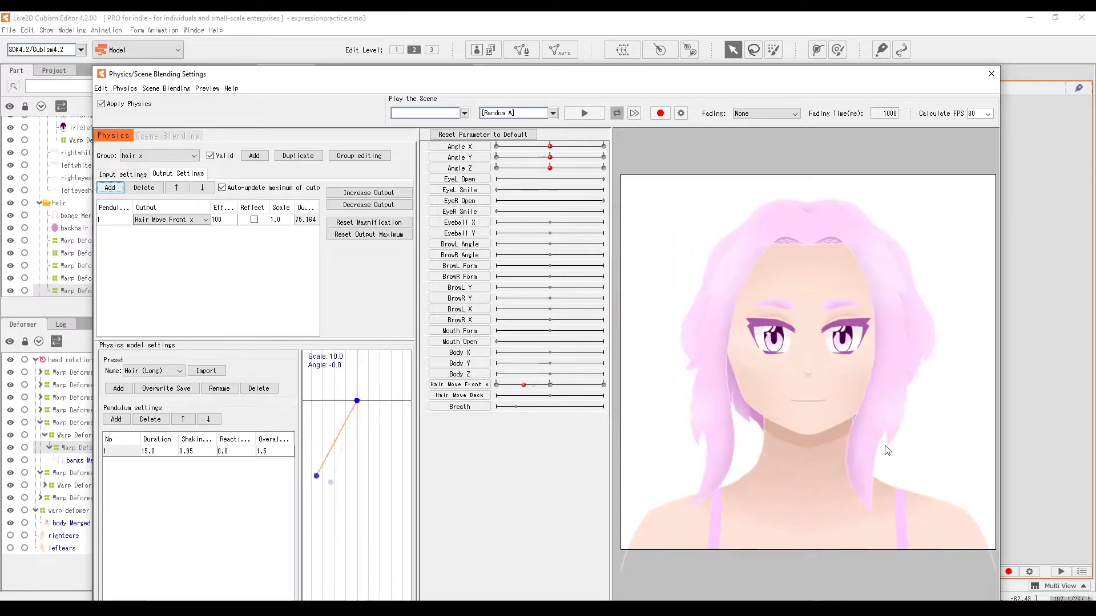
drag(774, 436, 1095, 449)
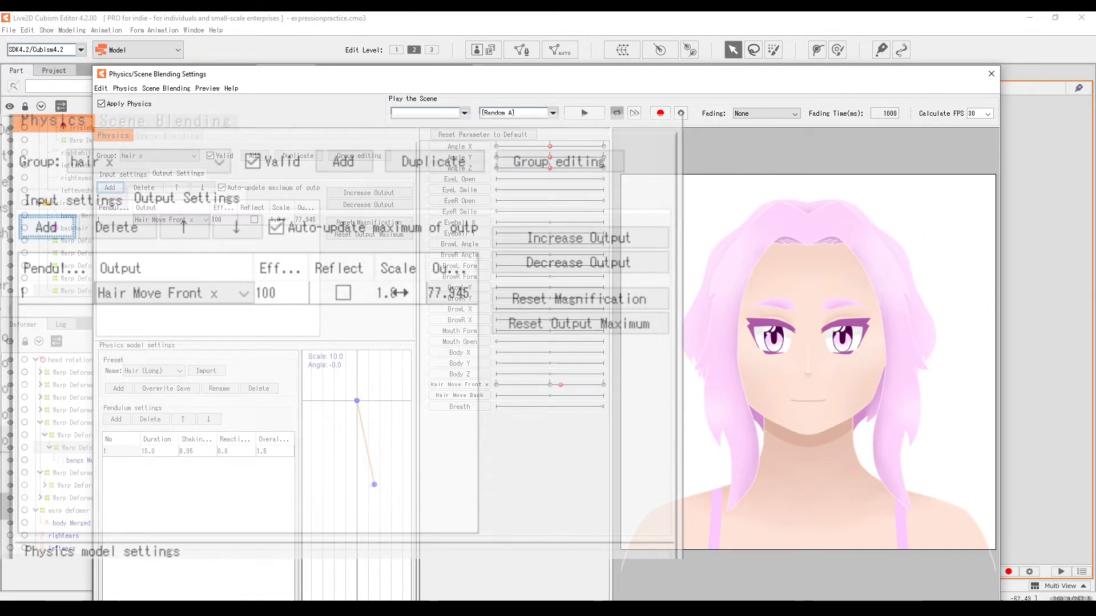
Try a scale of 10 on the Hair Move Front x output and test the sway in the preview
double_click(276, 220)
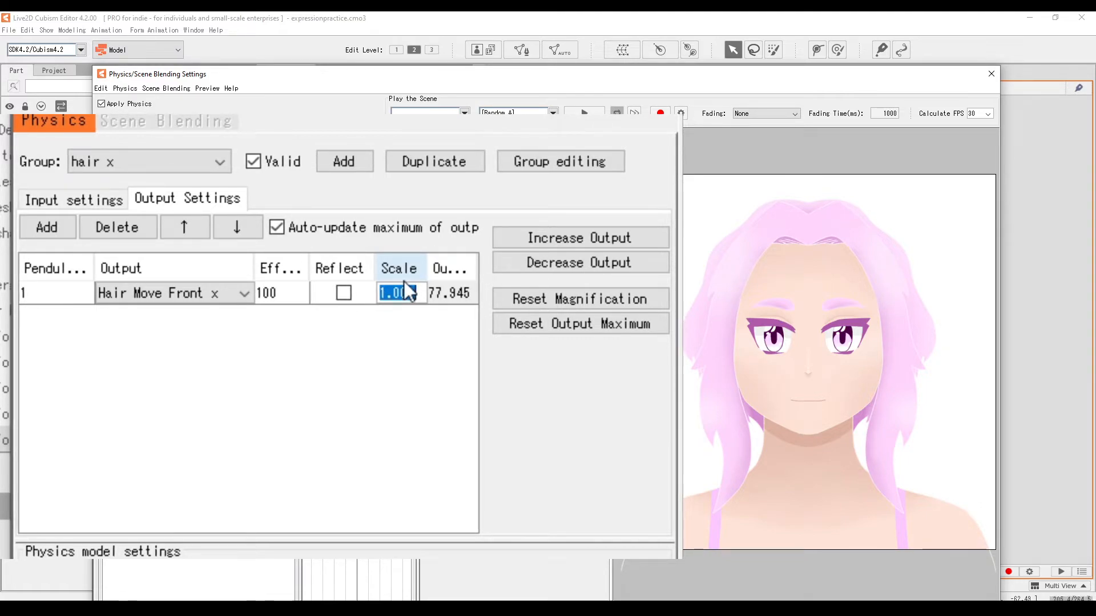
text(10)
key(Return)
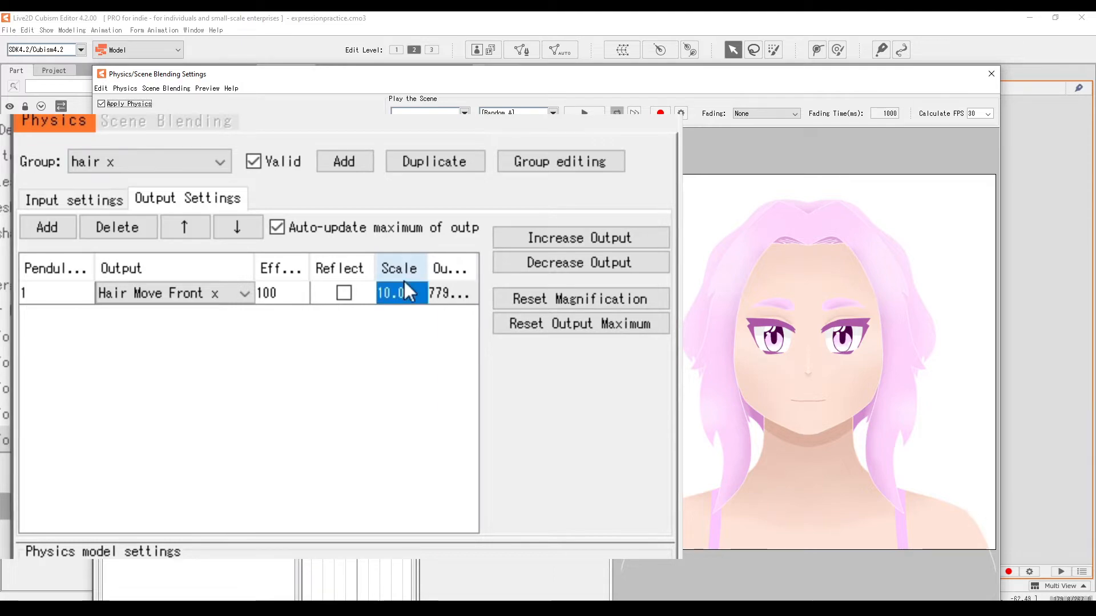
drag(856, 399, 696, 424)
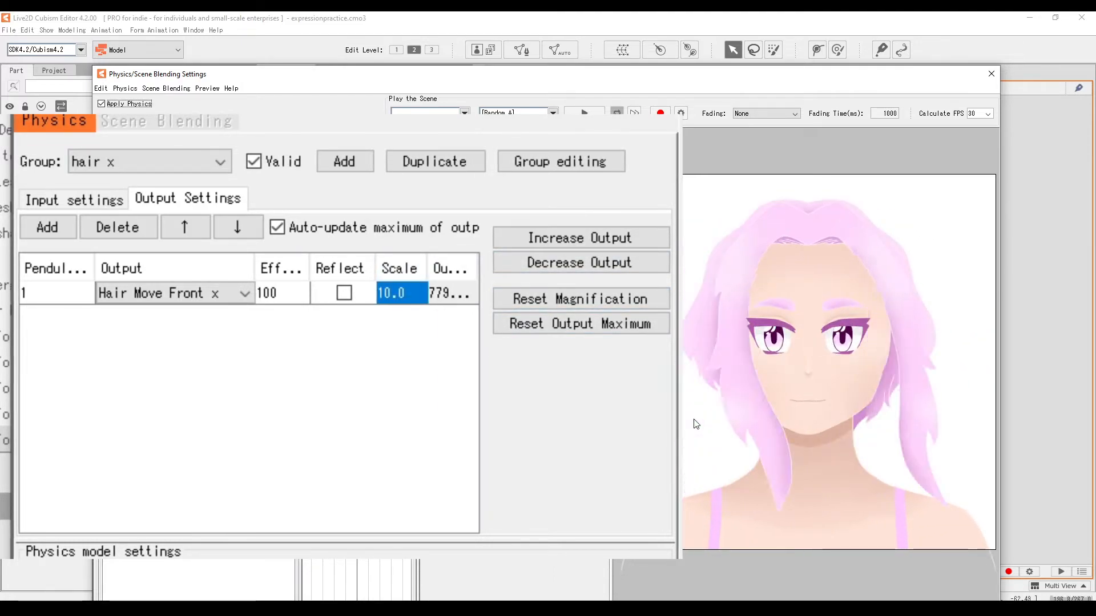
Set the Hair Move Front x output scale back to 1, recheck the sway, and close the physics settings
double_click(392, 292)
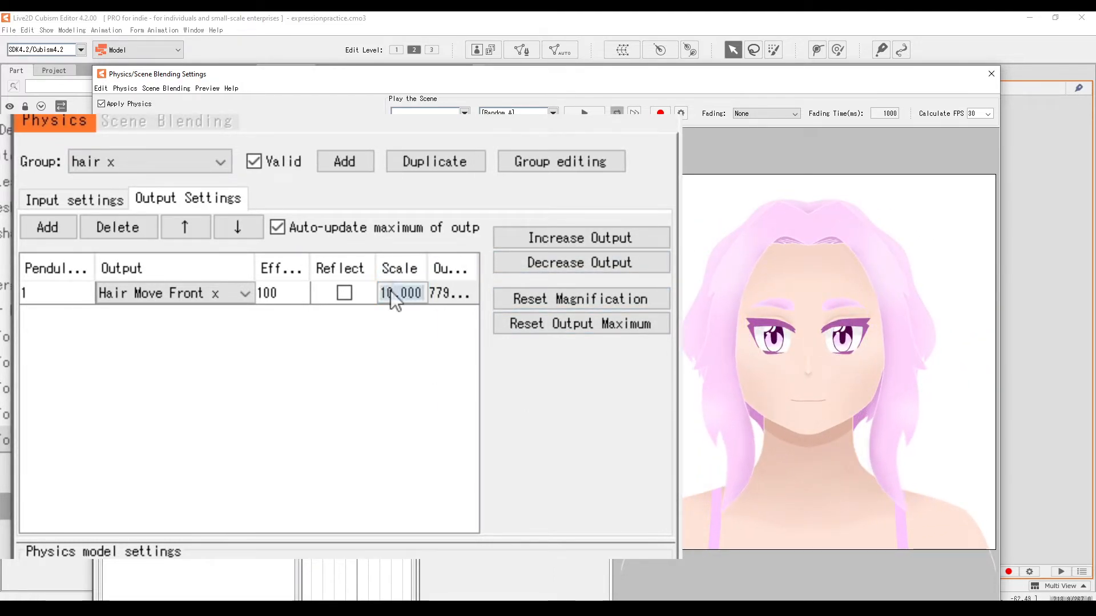
text(1)
key(Return)
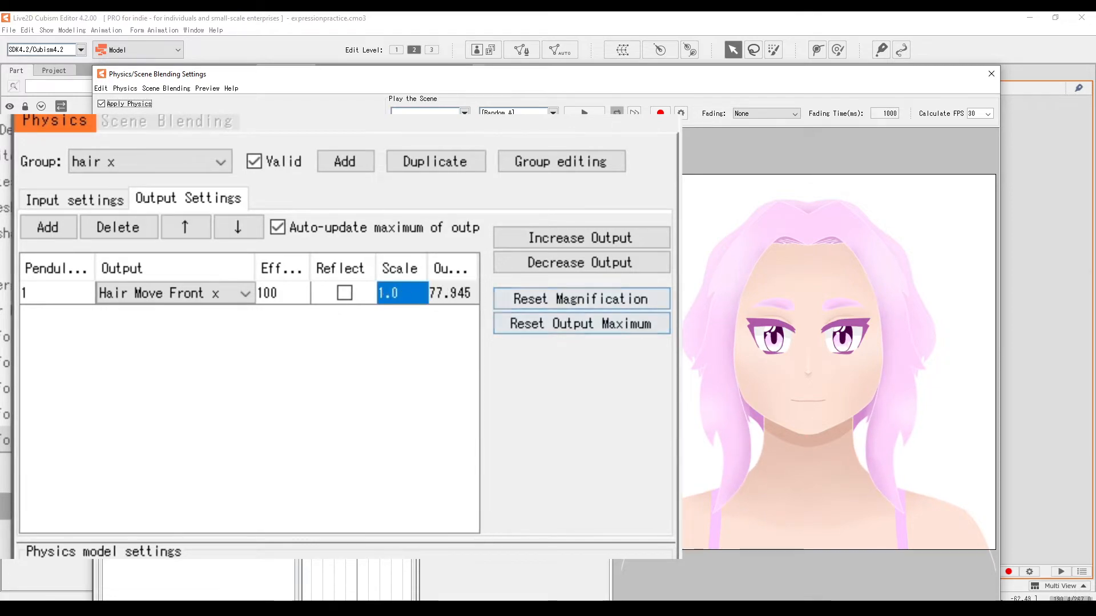
drag(793, 420, 933, 420)
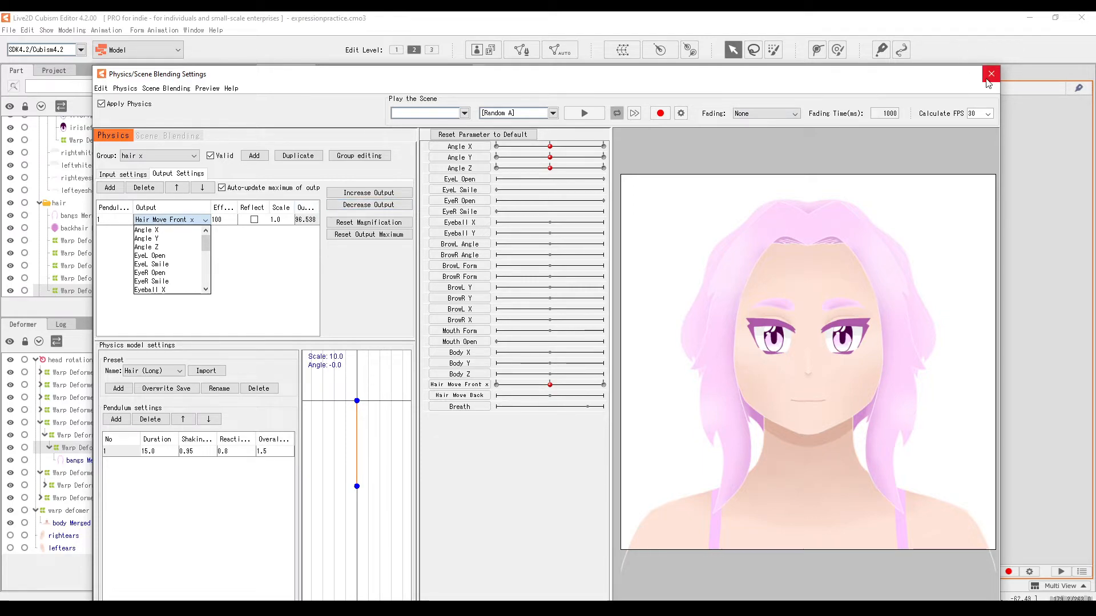
click(245, 282)
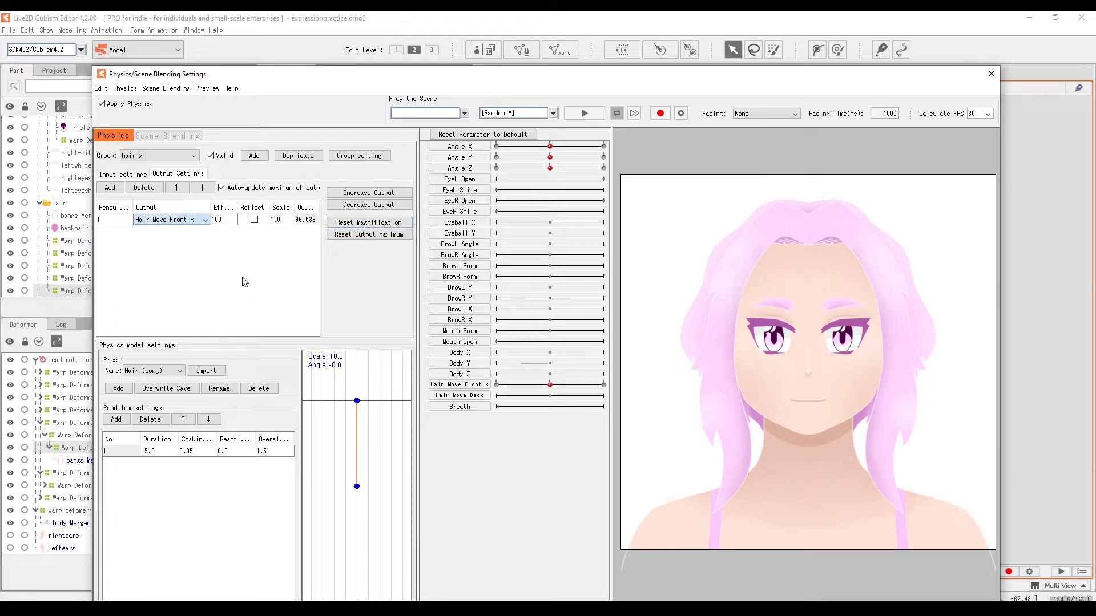
click(990, 75)
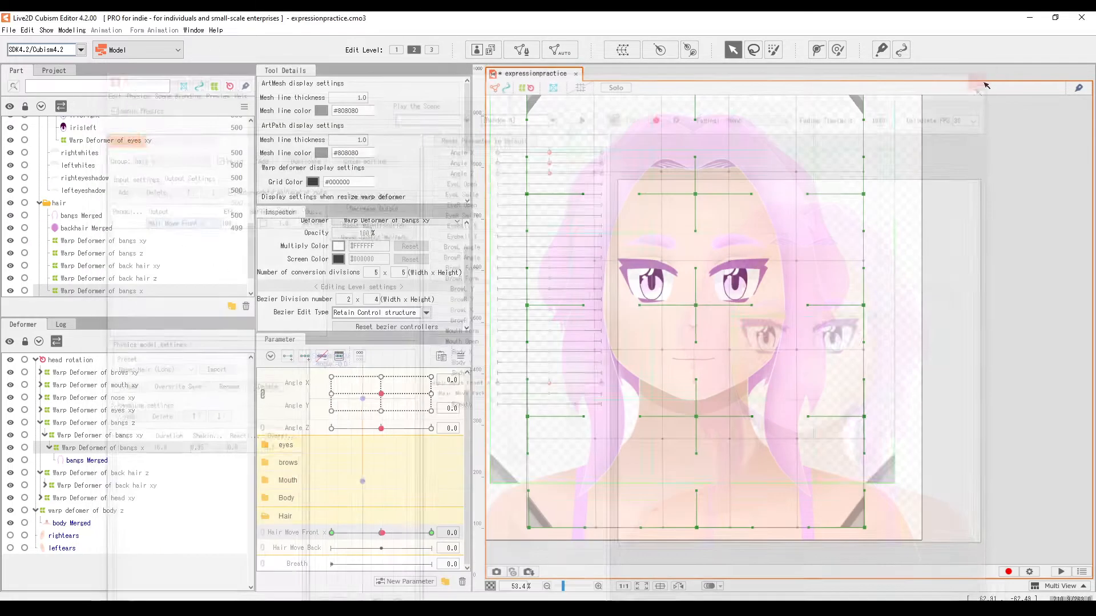
Create a warp deformer named "Warp Deformer of back hair physics x" as parent of the backhair Merged mesh
click(285, 550)
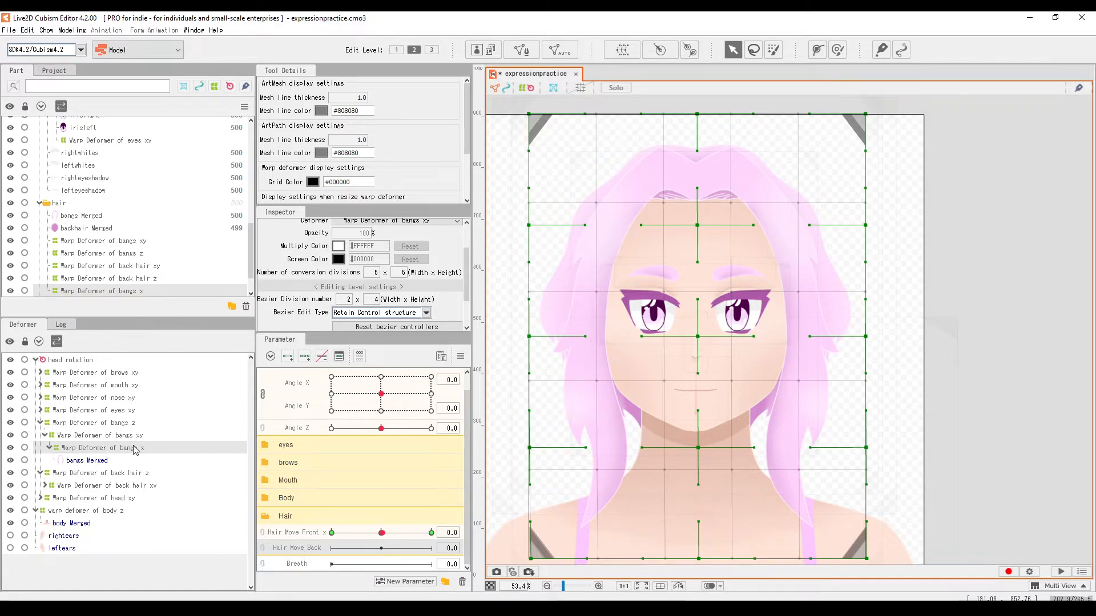
click(96, 228)
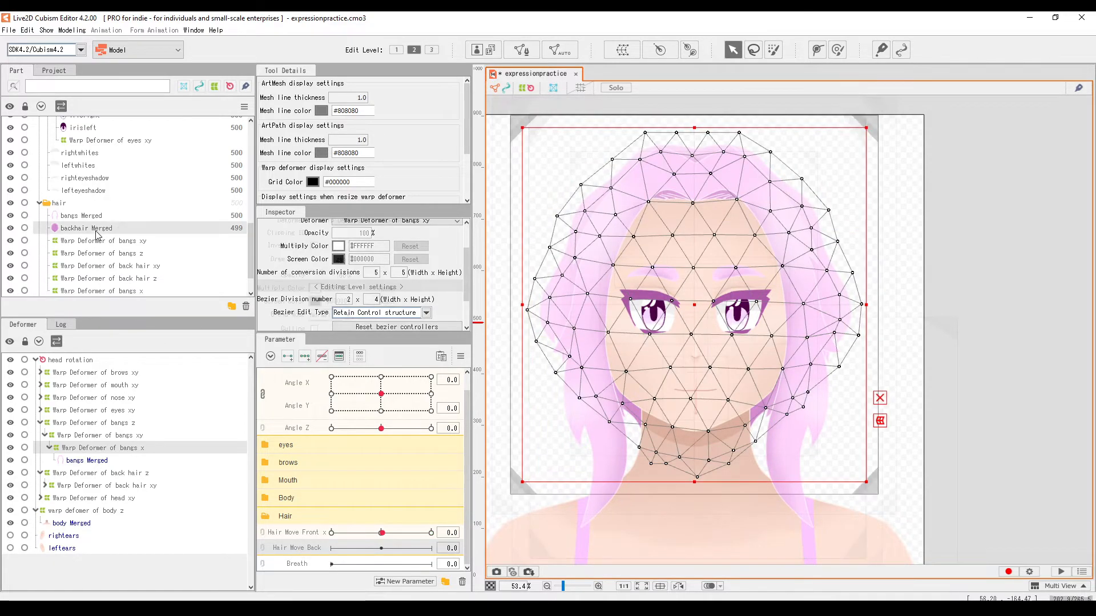
click(627, 57)
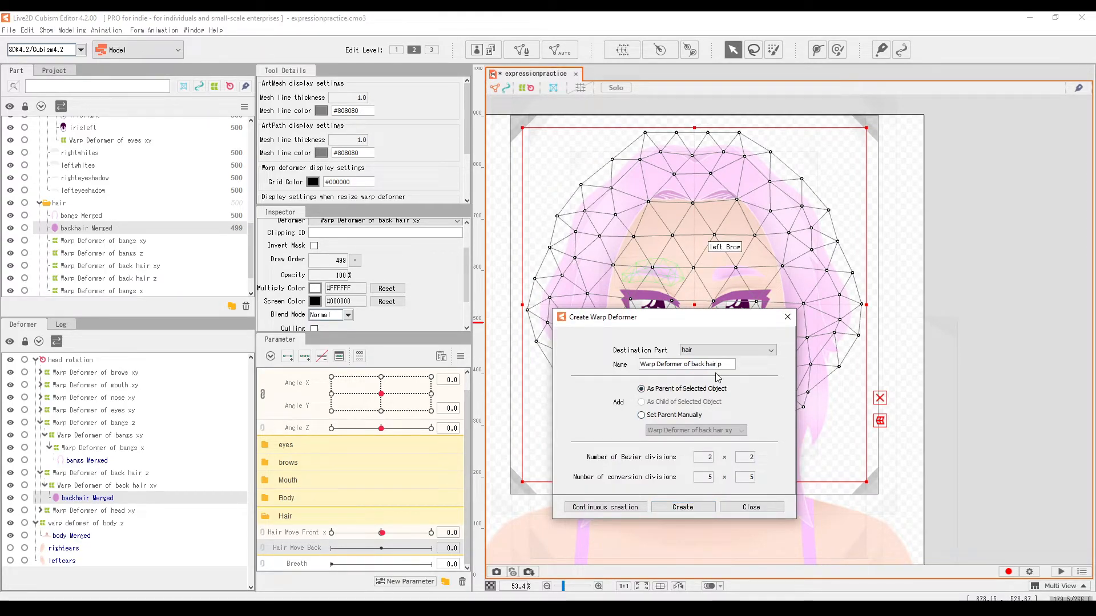
text(of back hair physics x)
key(Return)
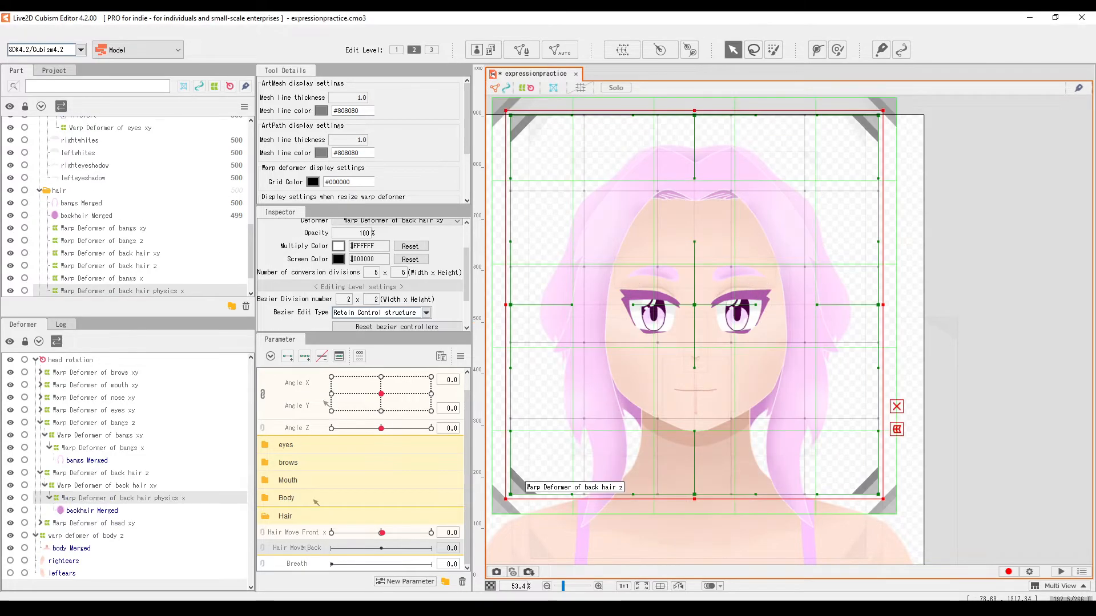
Add three keys to Hair Move Back and, at 1.0, shift the back hair deformer's middle and lower points sideways toward the canvas's right
drag(382, 548, 432, 547)
scroll(445, 309, down, 2)
scroll(651, 425, down, 2)
scroll(666, 402, up, 2)
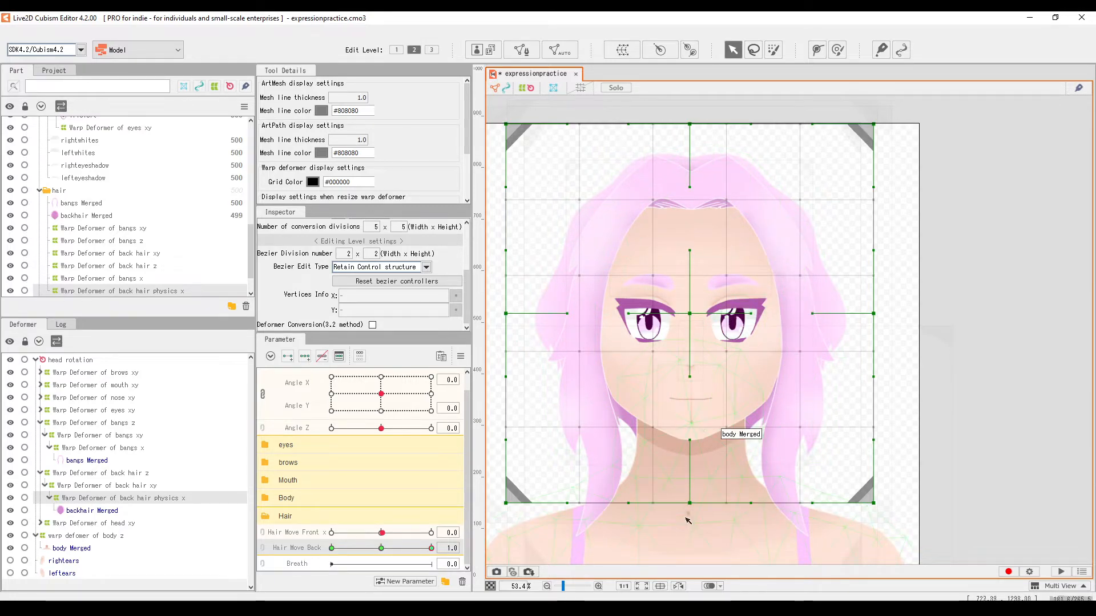
drag(690, 504, 787, 498)
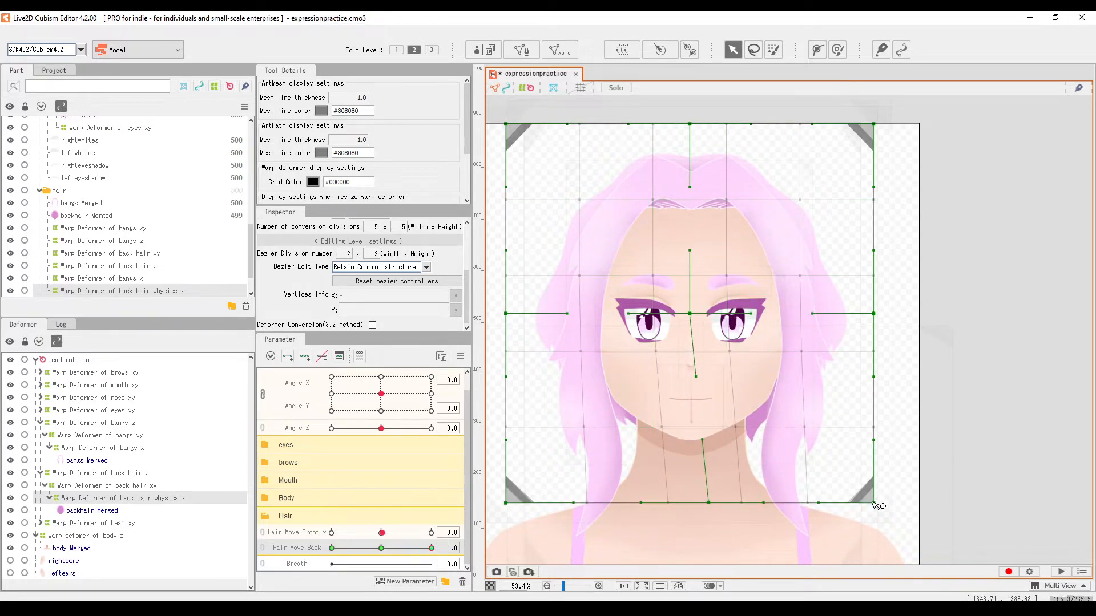
drag(874, 503, 893, 500)
drag(708, 503, 724, 502)
drag(506, 503, 531, 505)
drag(501, 311, 529, 315)
drag(874, 315, 891, 314)
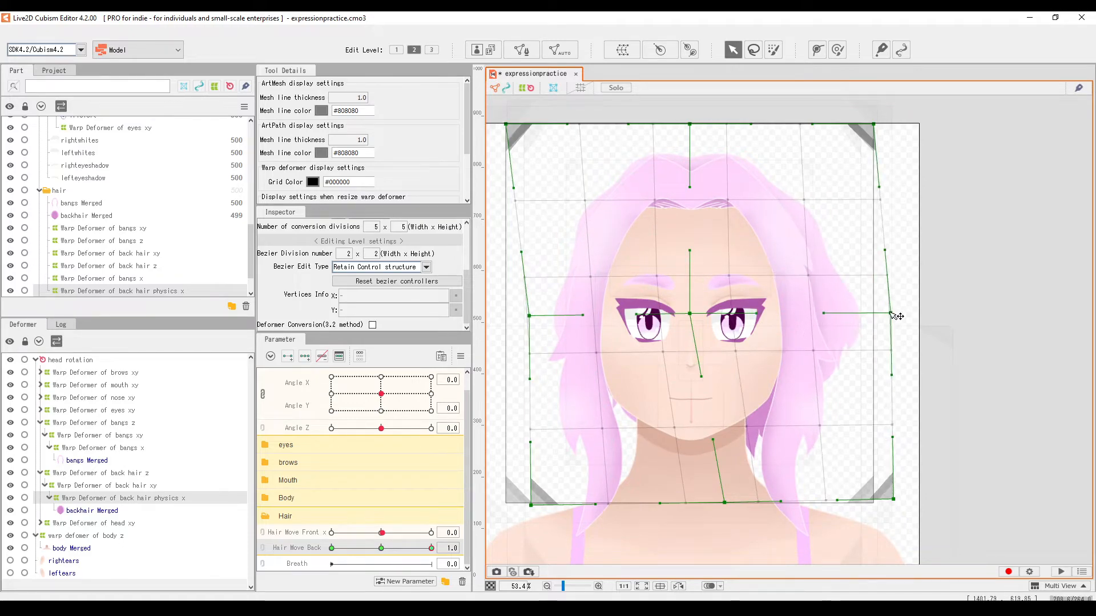
Mirror the back hair sway to the -1.0 end of Hair Move Back with Reflect Motion and reset the parameters to default values
click(460, 356)
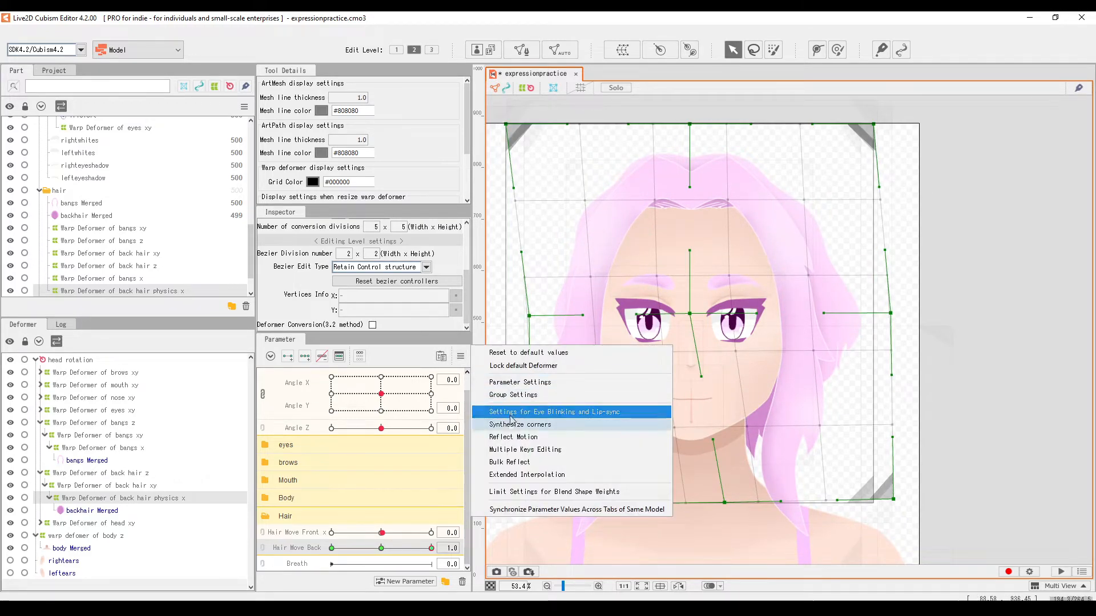
click(507, 437)
click(524, 429)
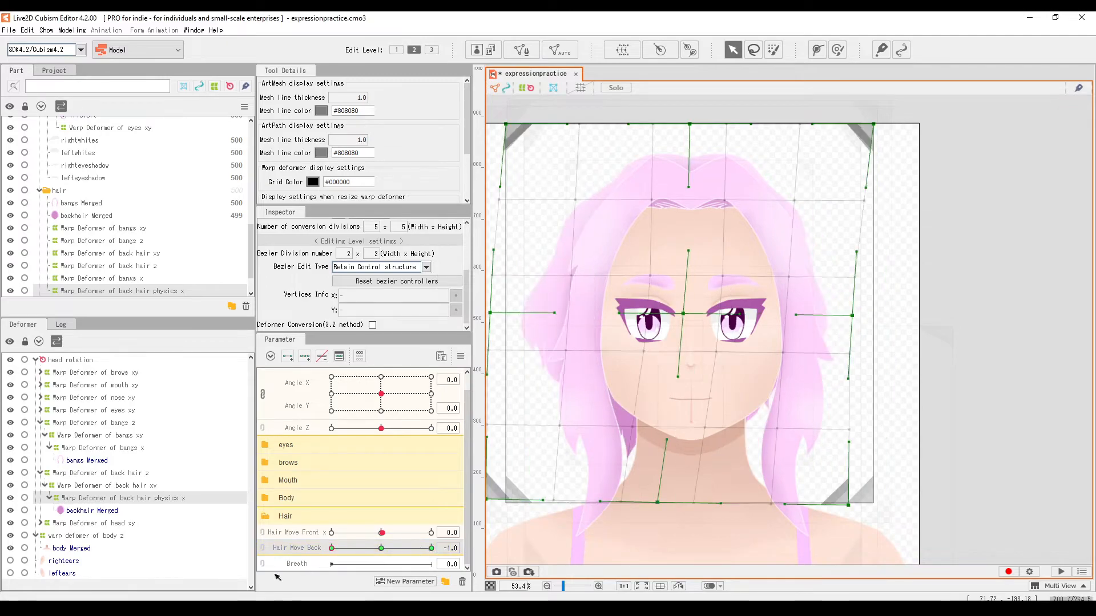
drag(284, 575, 383, 576)
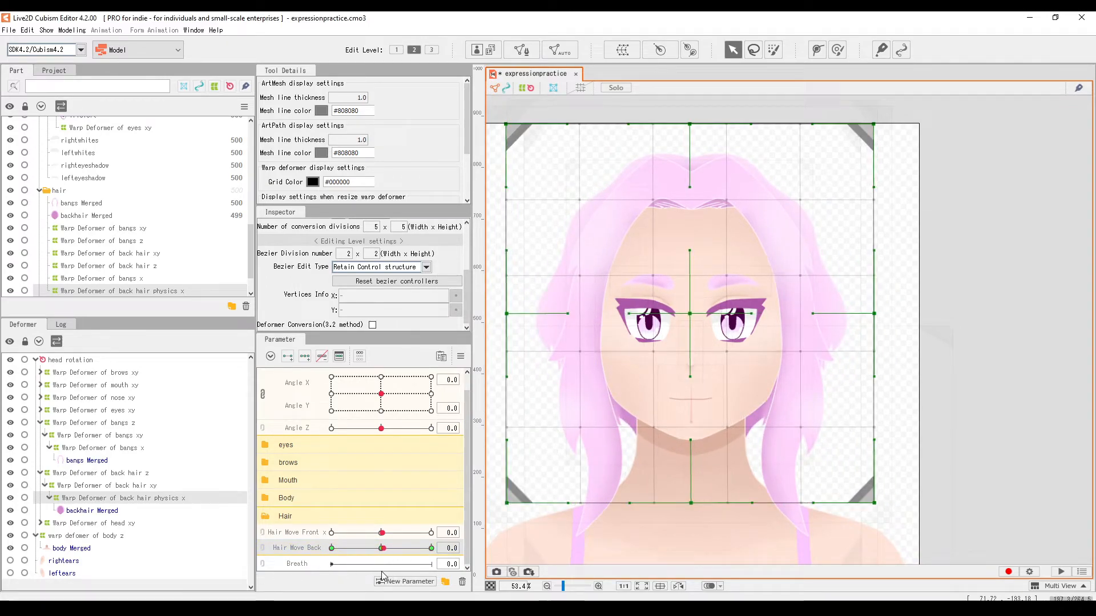
click(461, 358)
click(493, 355)
scroll(621, 406, down, 5)
scroll(632, 405, up, 3)
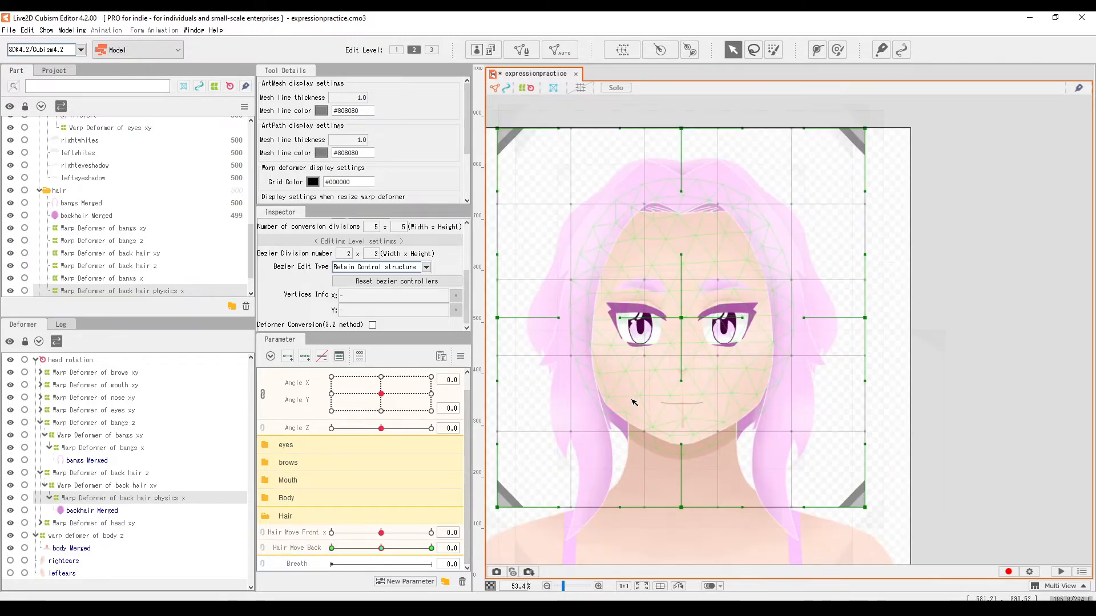
scroll(759, 361, down, 3)
scroll(725, 389, up, 2)
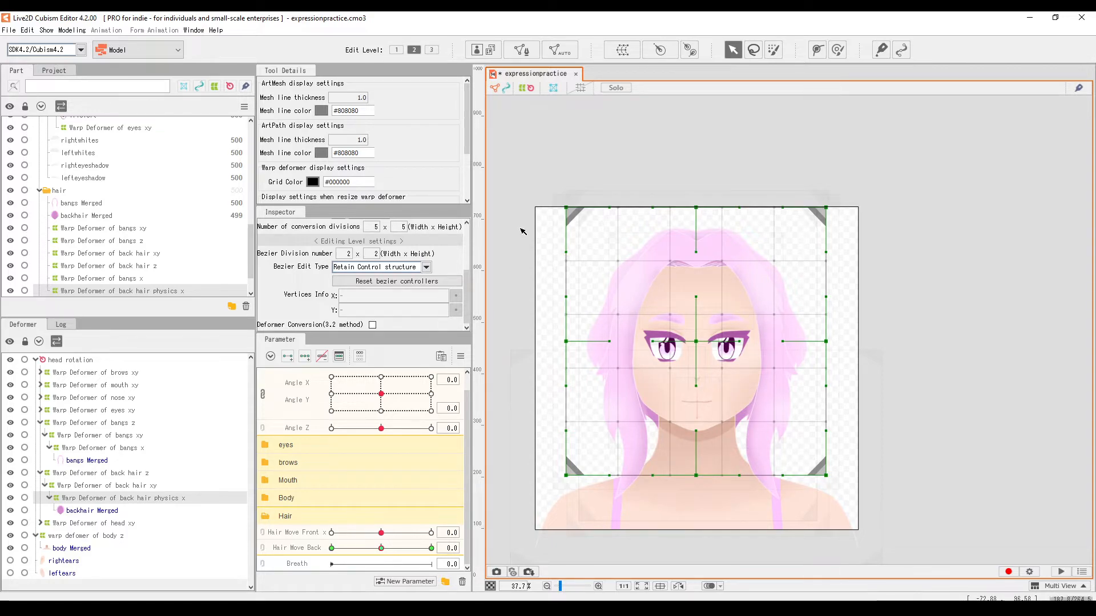
Reopen the physics settings and add Hair Move Back as a second output of the hair x group
click(70, 31)
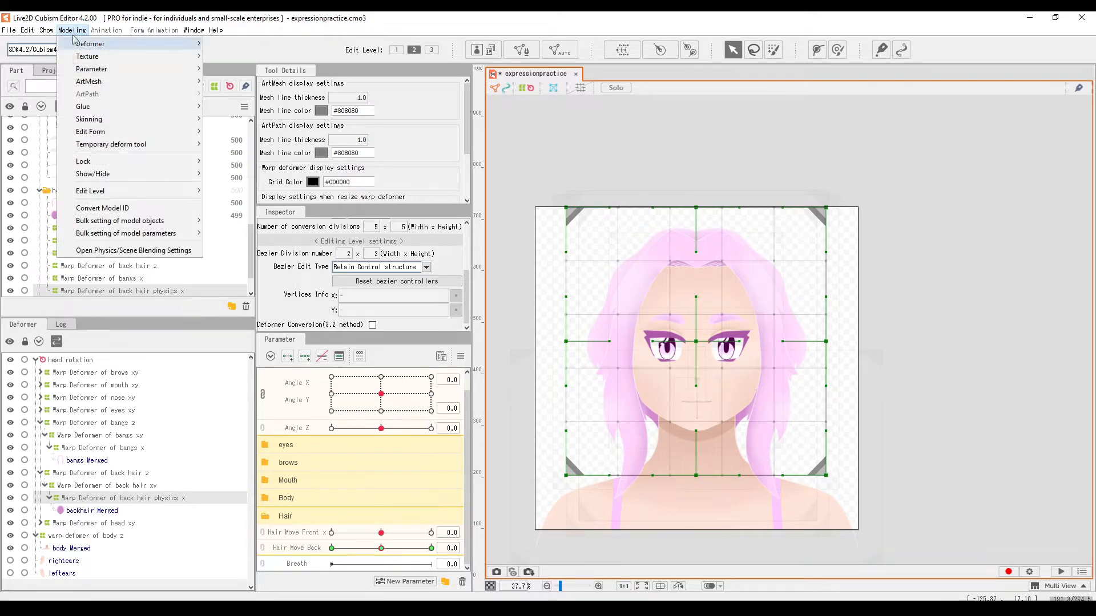
click(90, 251)
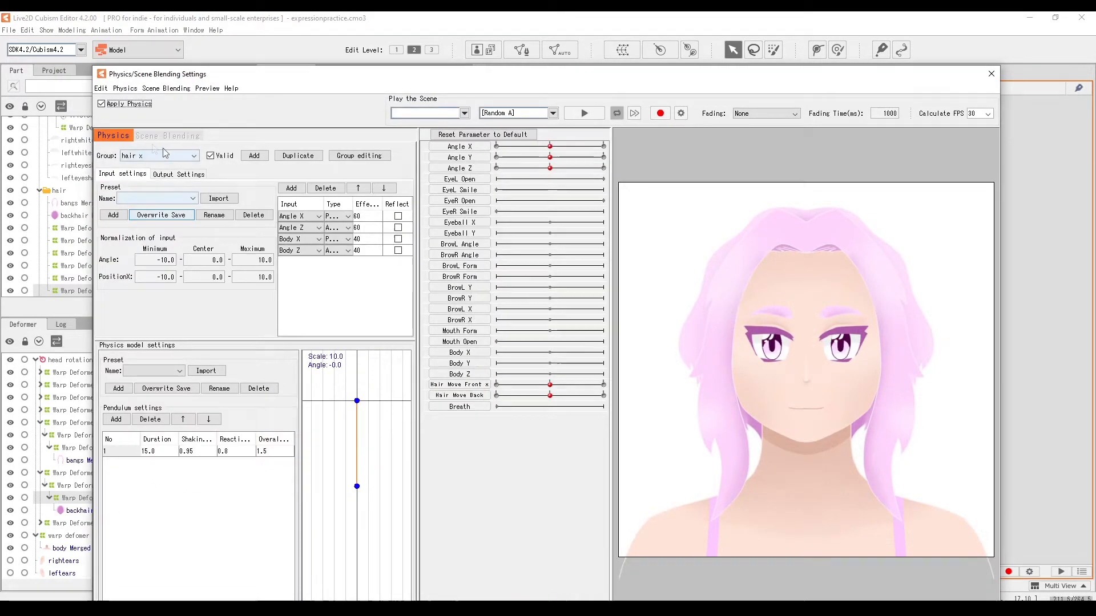
click(178, 174)
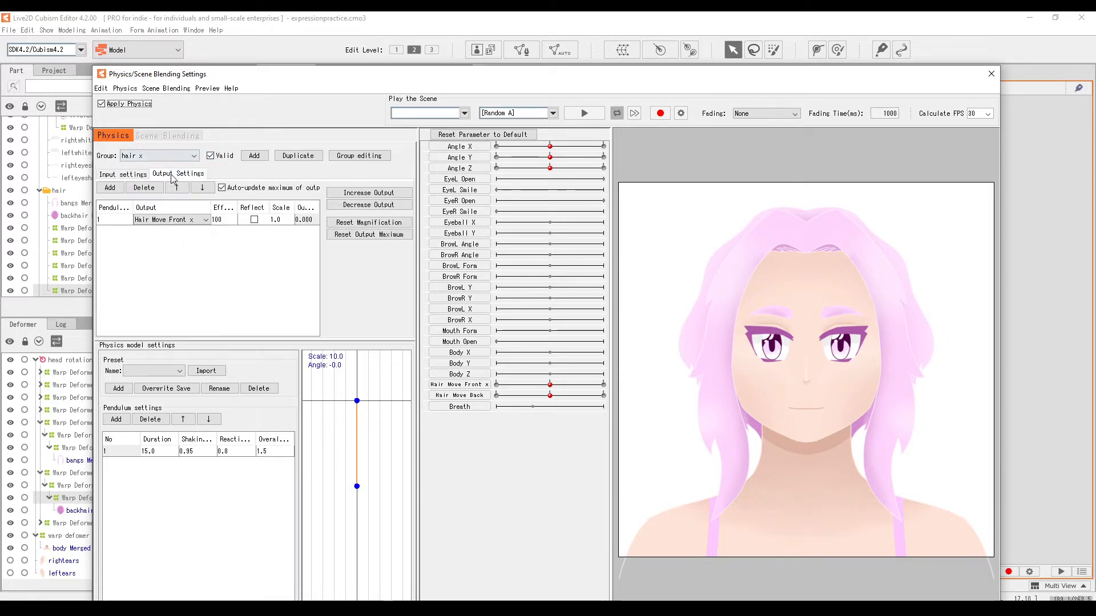
click(112, 189)
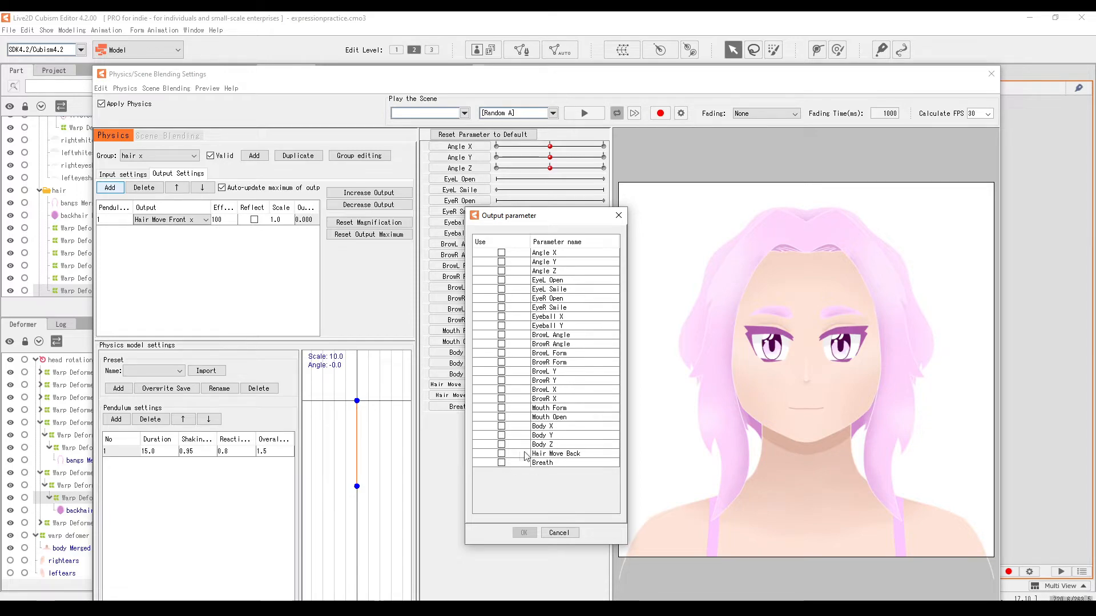
click(501, 453)
click(524, 532)
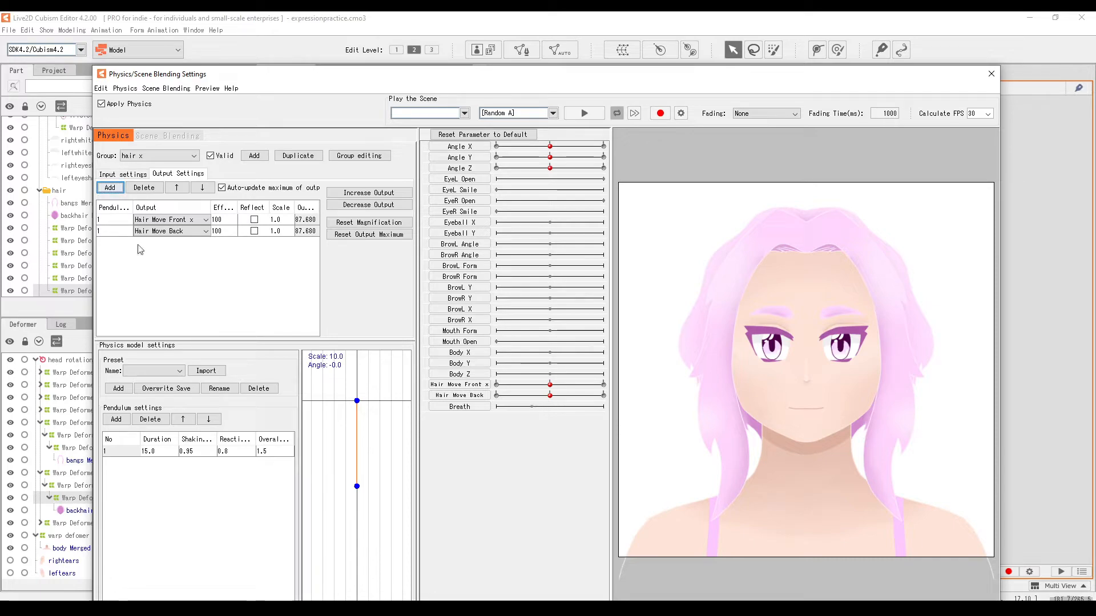
Set the Hair Move Back output scale to 0.5 and test the hair sway in the preview
double_click(279, 231)
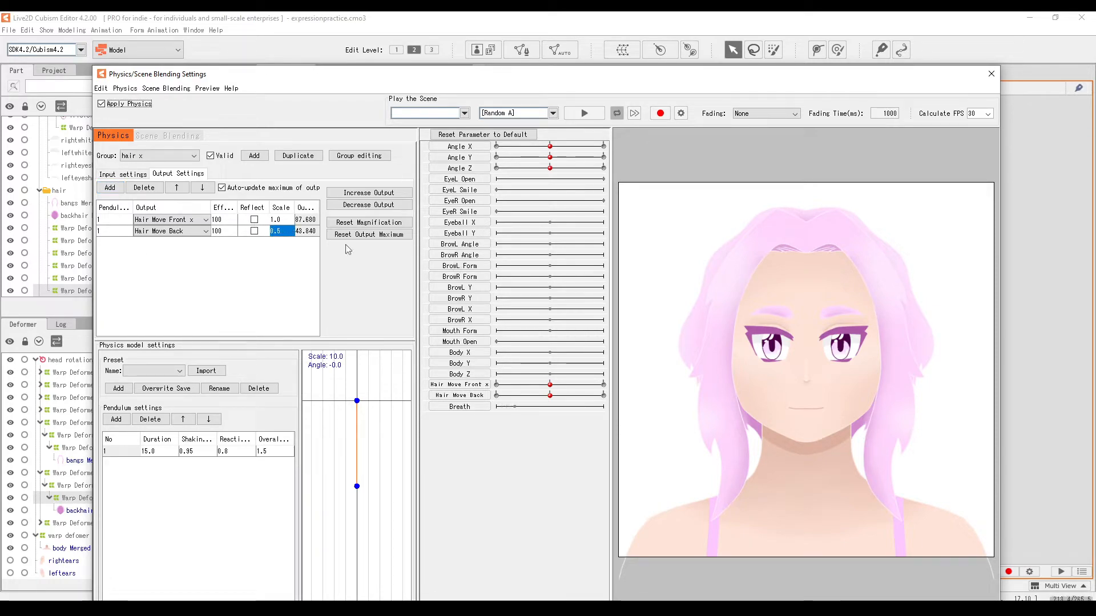
drag(801, 447, 1049, 436)
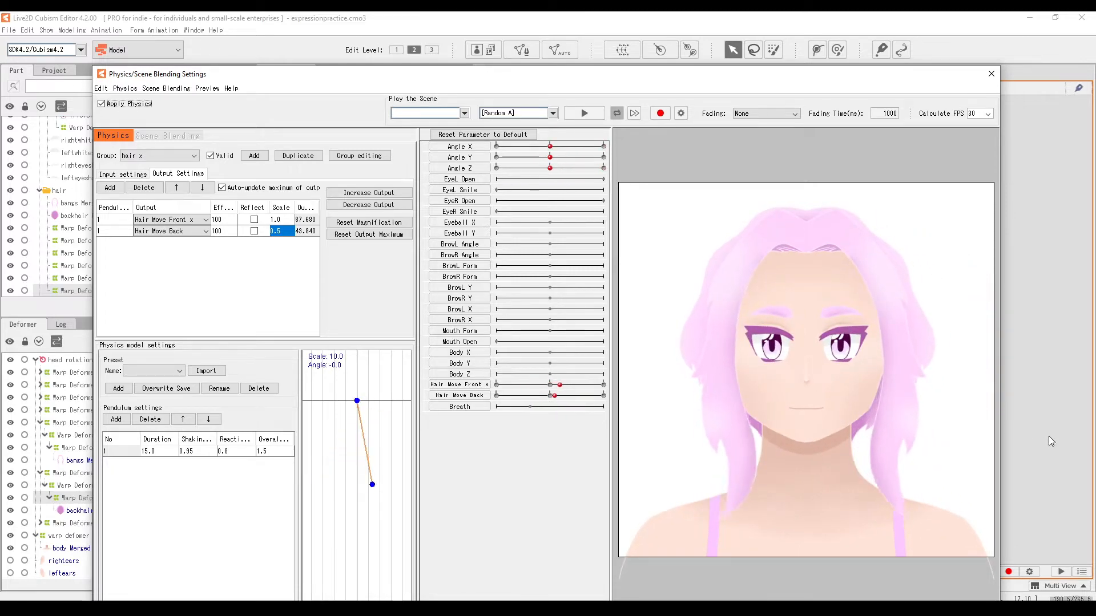
drag(813, 454, 628, 472)
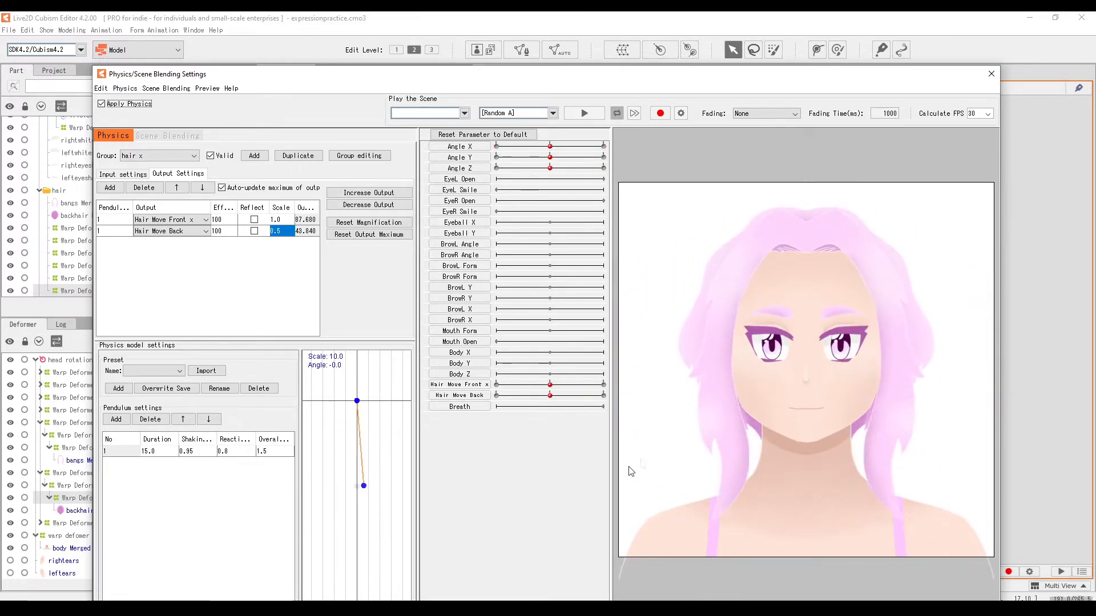
Reset the output maximum for the hair x group's outputs
click(307, 231)
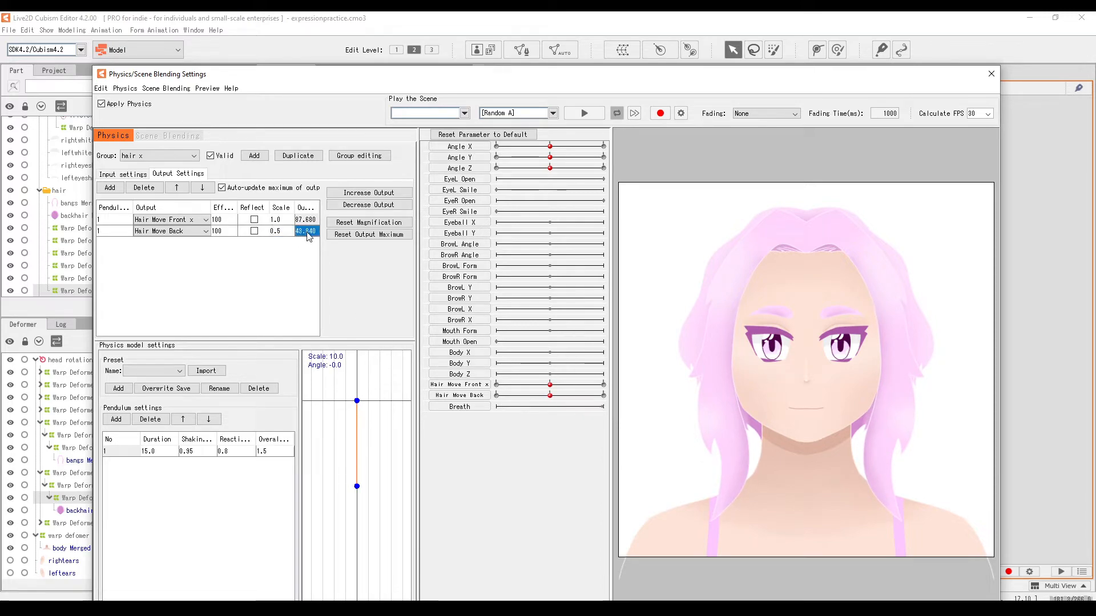
click(112, 231)
click(368, 235)
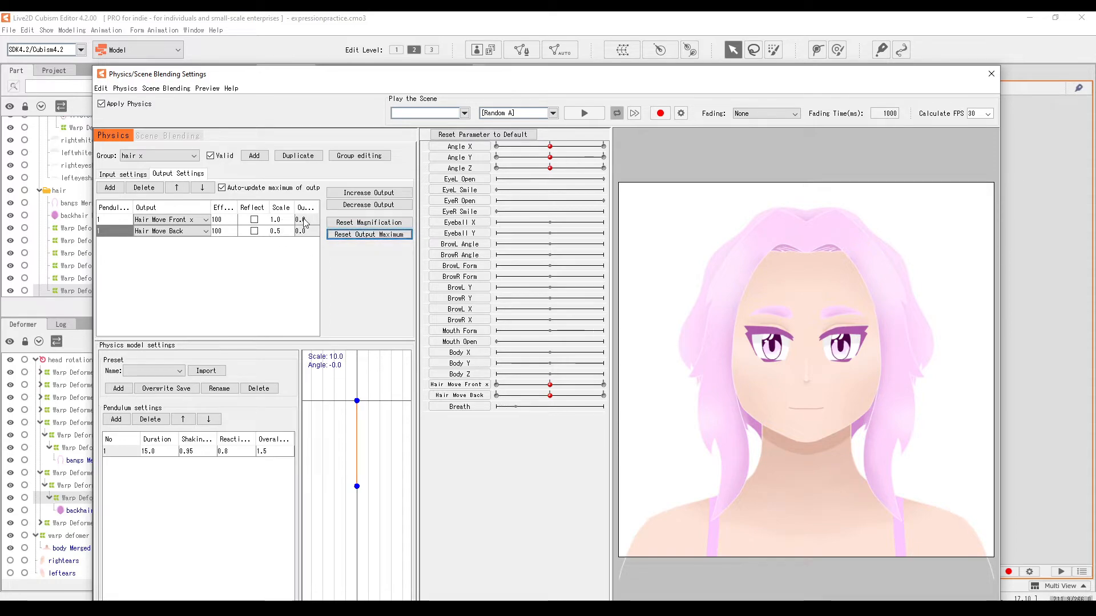
Reset the magnification of the hair x group's outputs and test the hair sway in the preview
drag(793, 370, 667, 374)
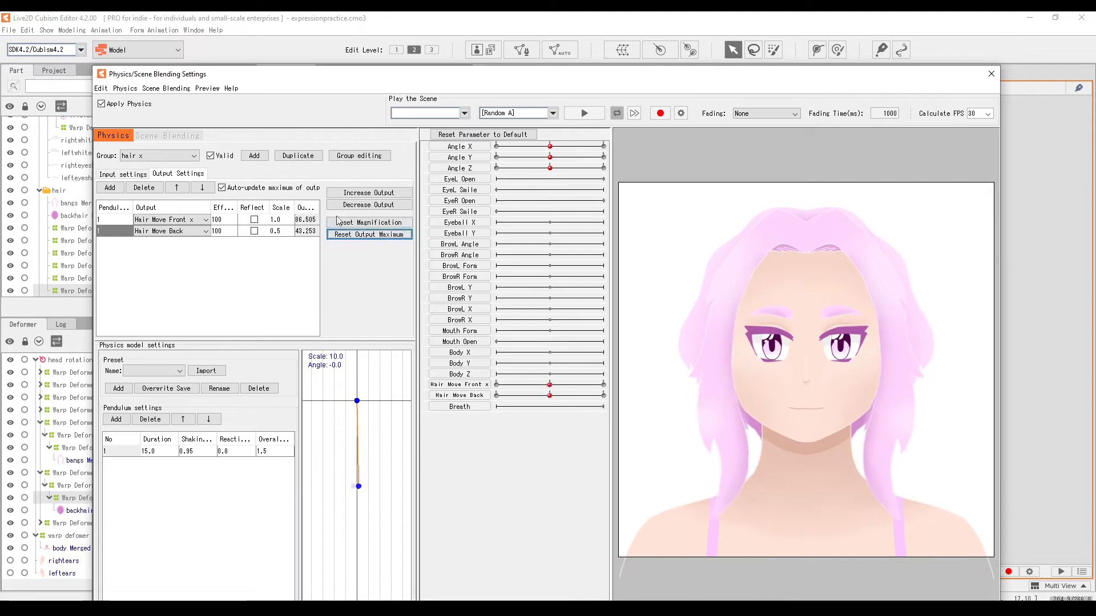
click(369, 222)
click(518, 326)
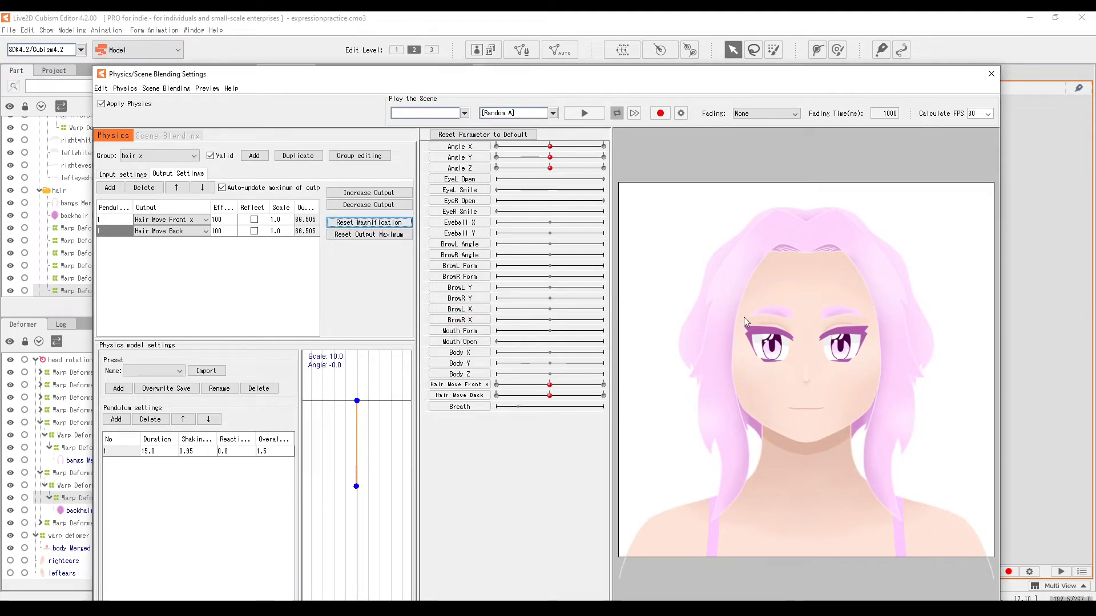
drag(799, 368, 655, 372)
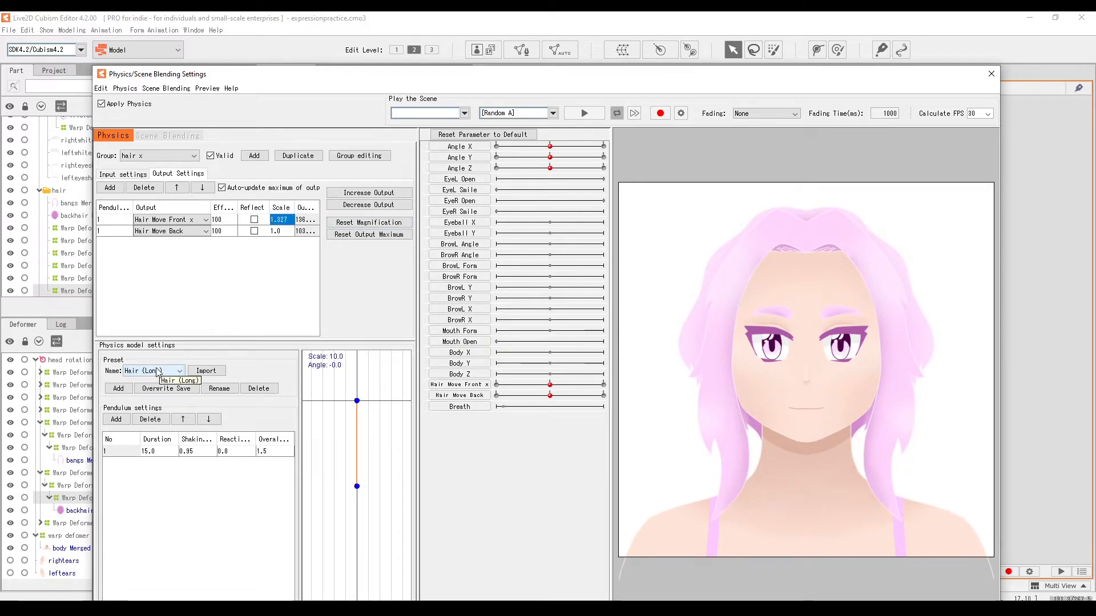
drag(713, 377, 908, 398)
Import the Hair (Short) physics preset into the hair x group and test its motion on the model
click(162, 372)
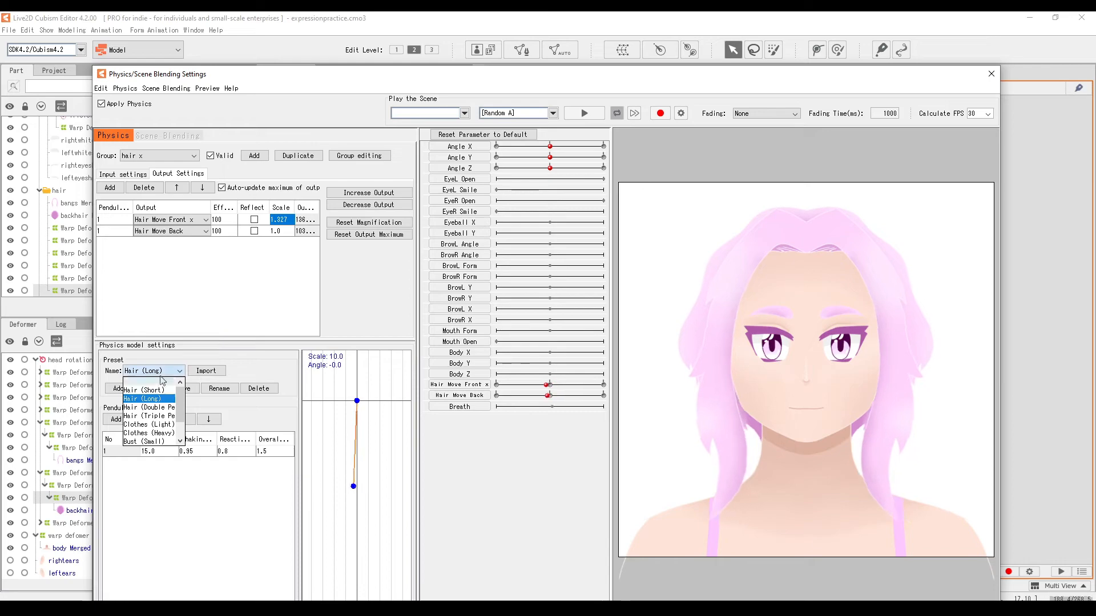
click(144, 389)
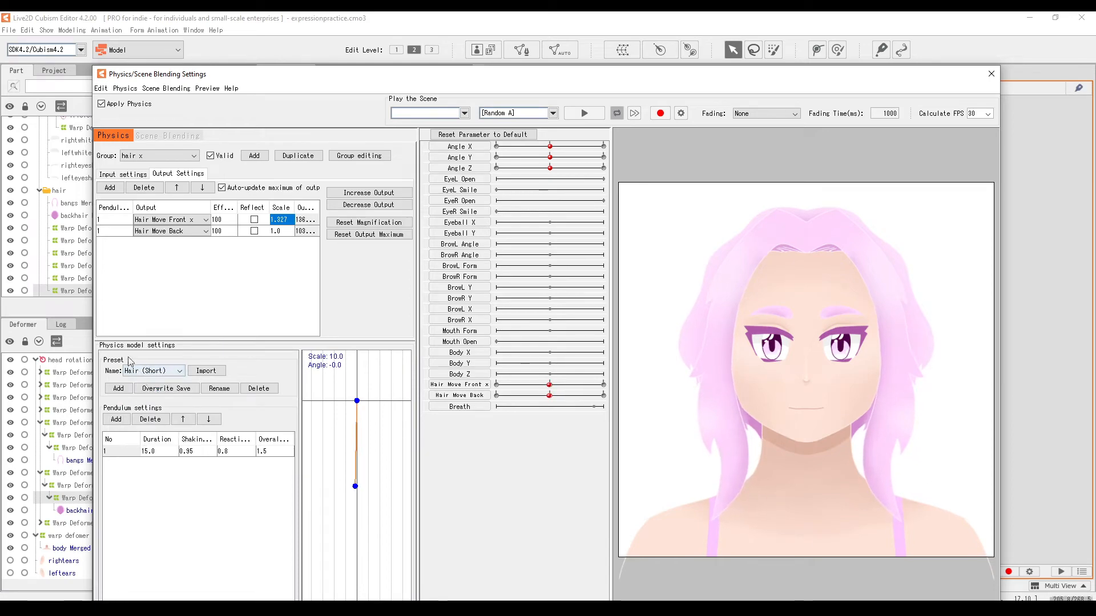
click(194, 373)
drag(713, 358, 692, 407)
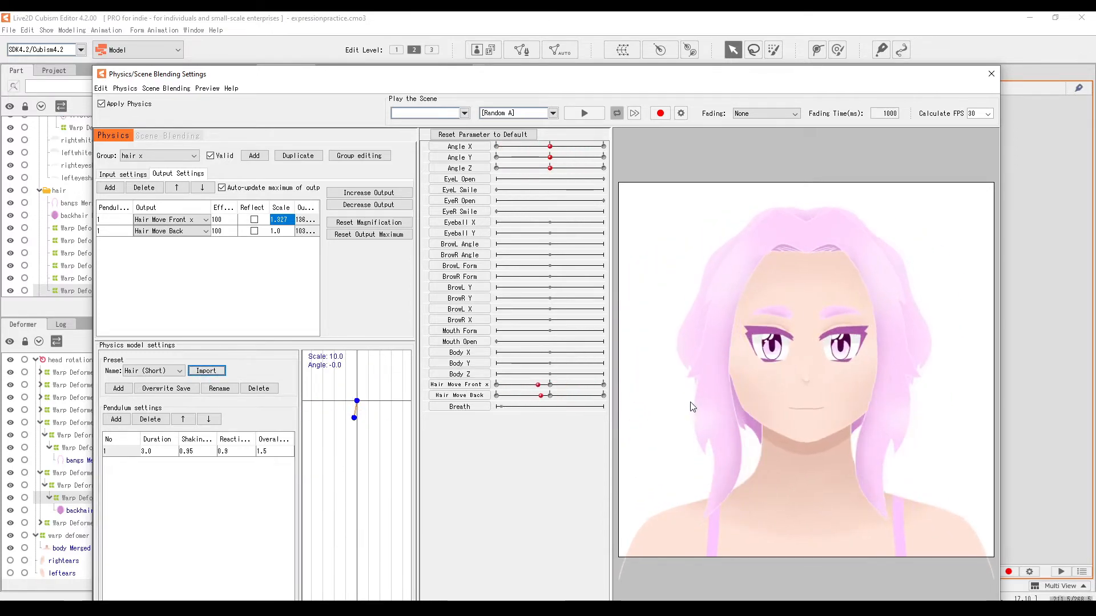
Import the Hair (Long) physics preset again and swing the head in the preview to compare the sway
click(143, 371)
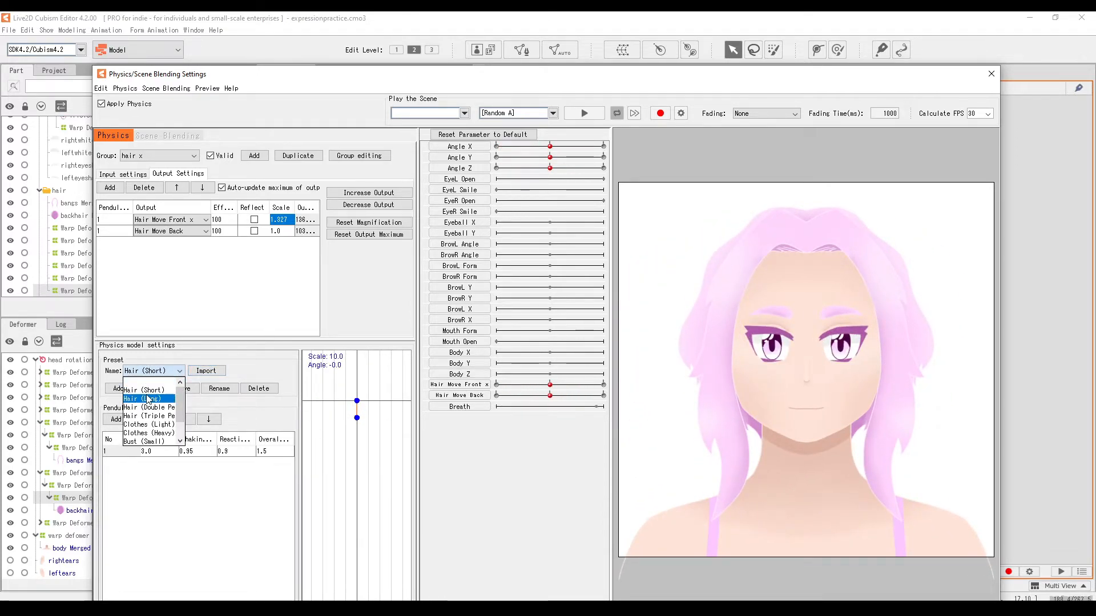
click(147, 399)
click(206, 371)
drag(726, 411, 1079, 429)
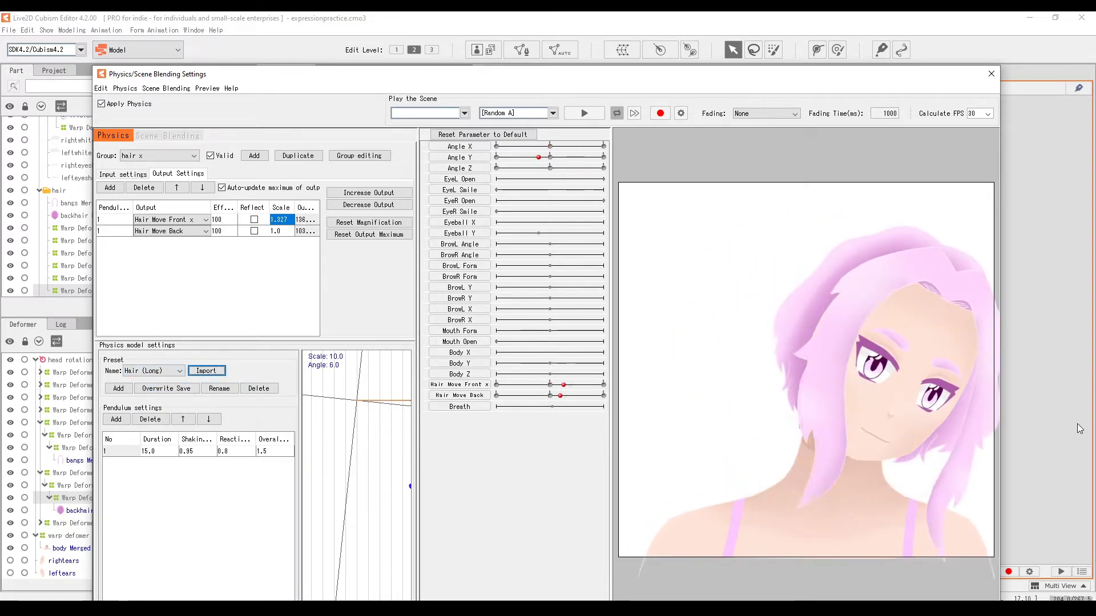
Browse the physics presets and import the double-pendulum hair preset into the hair x group
click(179, 371)
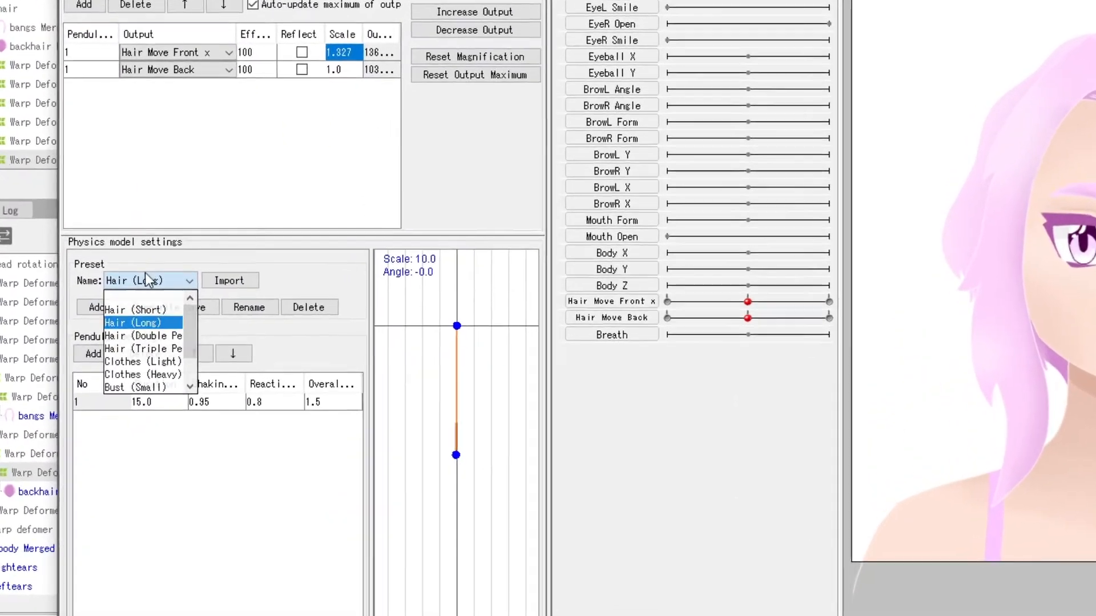
click(152, 364)
click(152, 366)
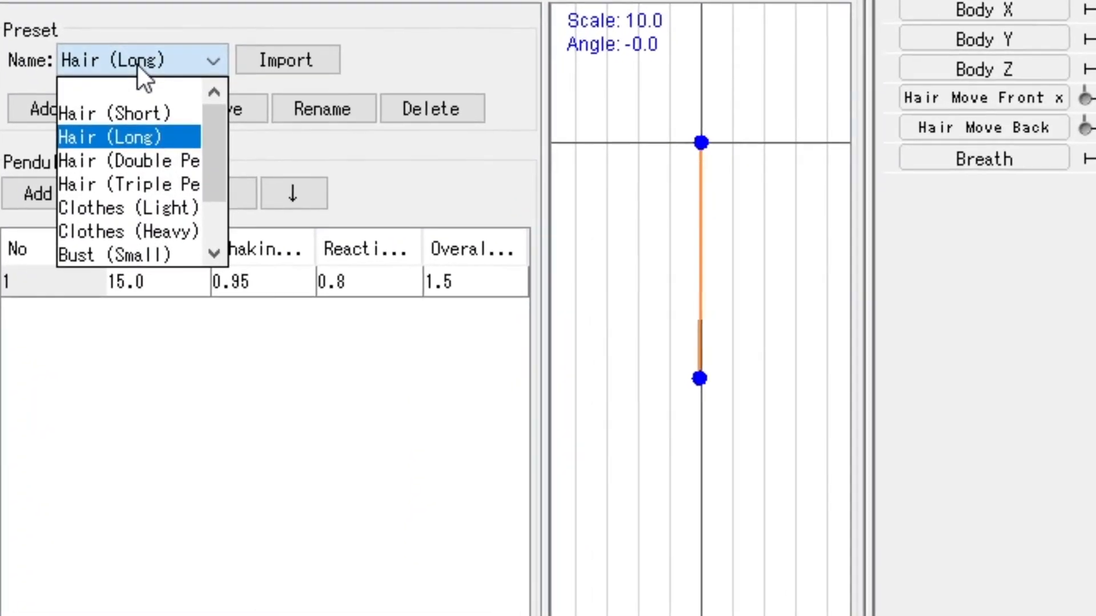
scroll(137, 183, down, 1)
scroll(86, 137, up, 1)
click(70, 162)
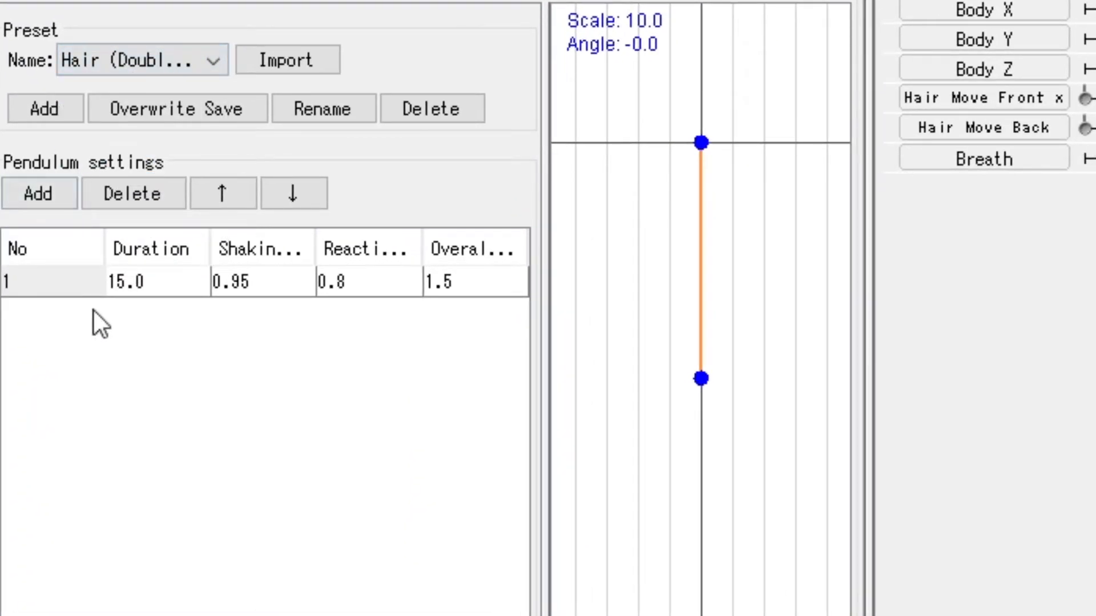
click(141, 64)
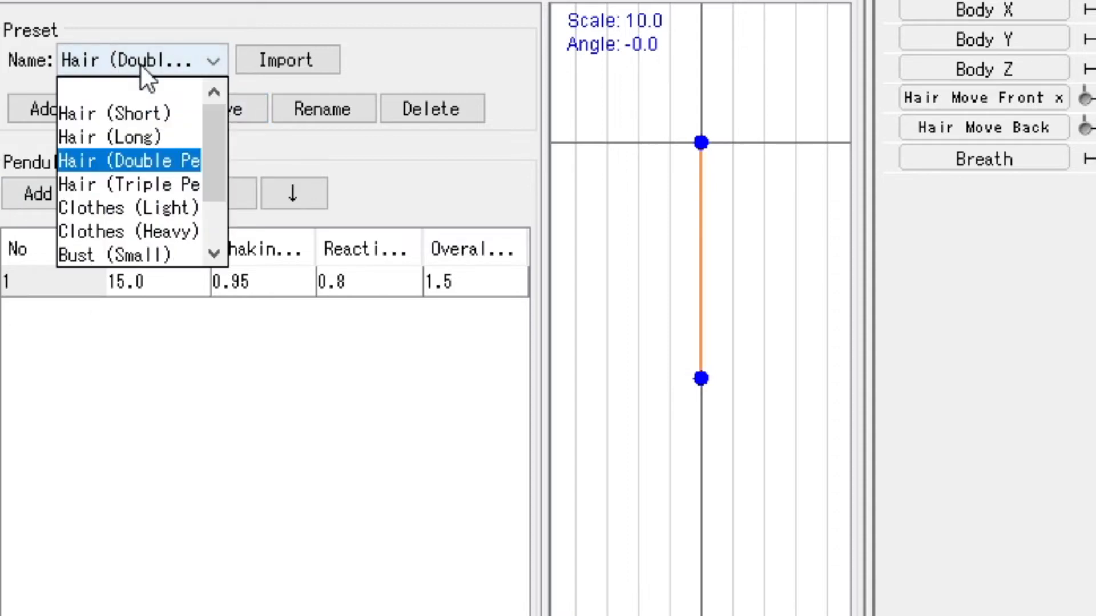
click(302, 59)
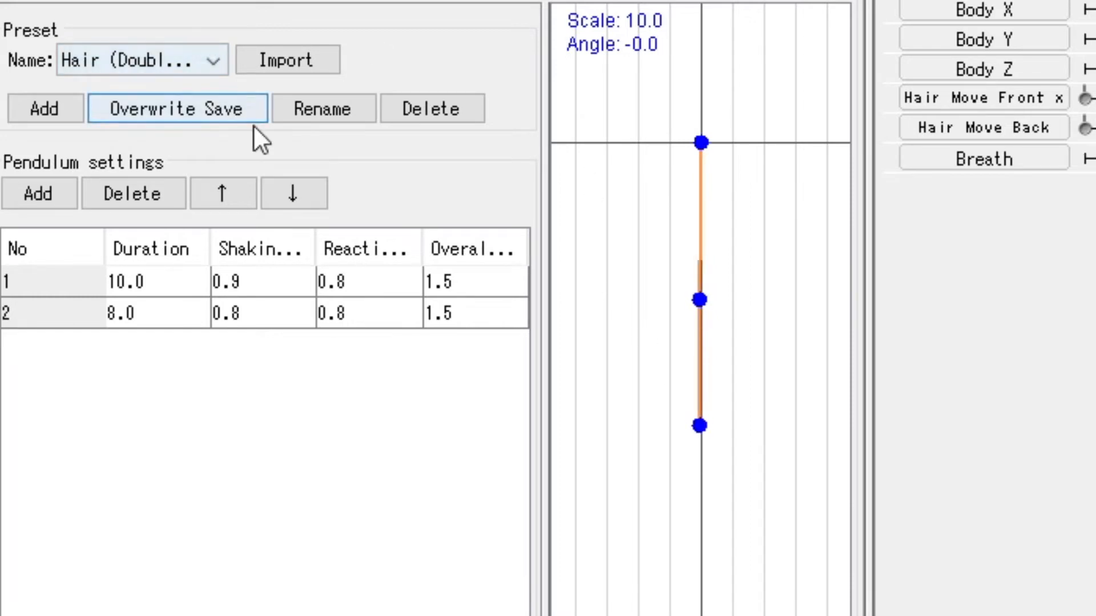
Replace the double pendulum with the Hair (Long) preset, test the sway, and close the physics settings
click(139, 59)
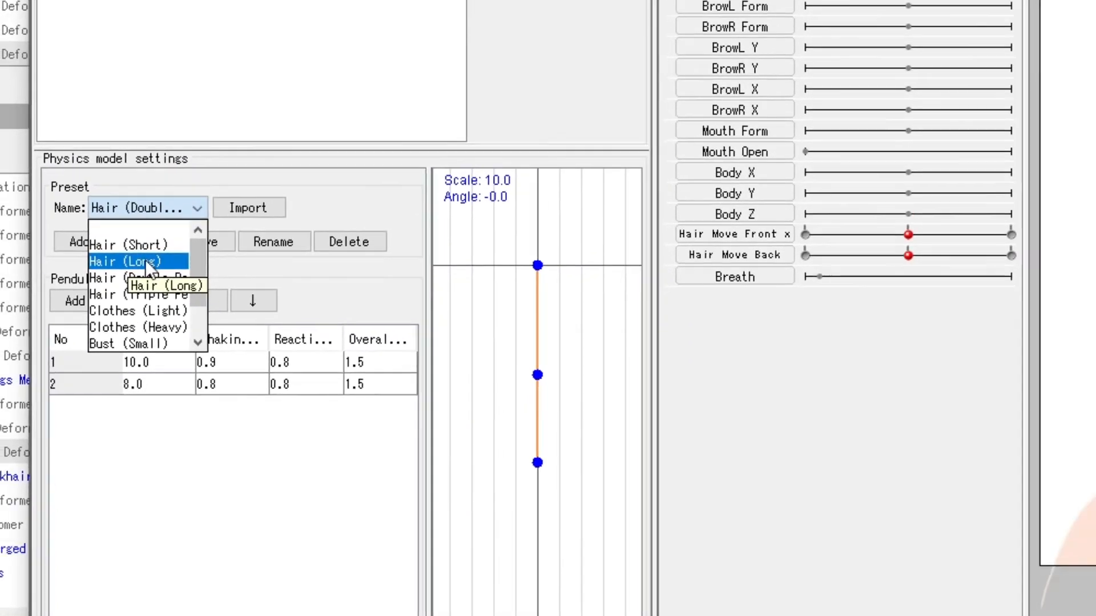
click(107, 136)
click(287, 60)
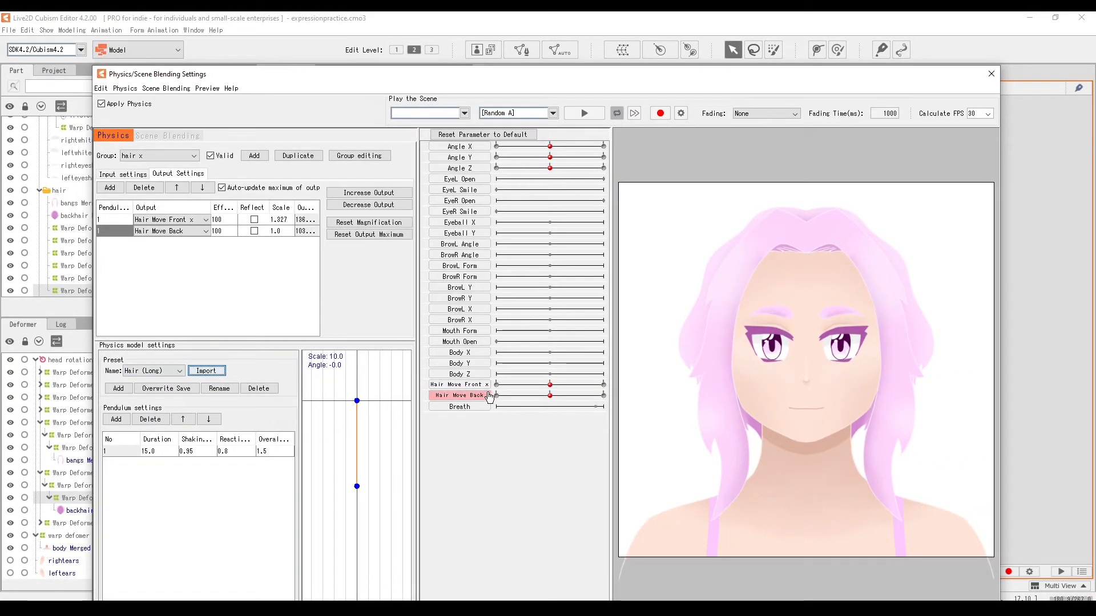
drag(788, 371, 622, 409)
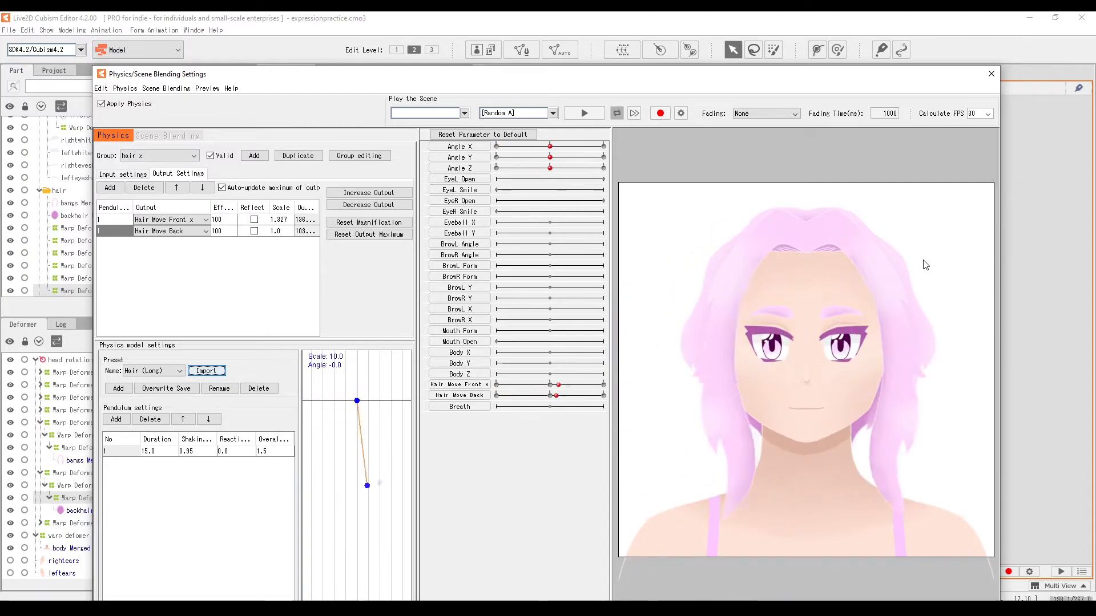
click(992, 76)
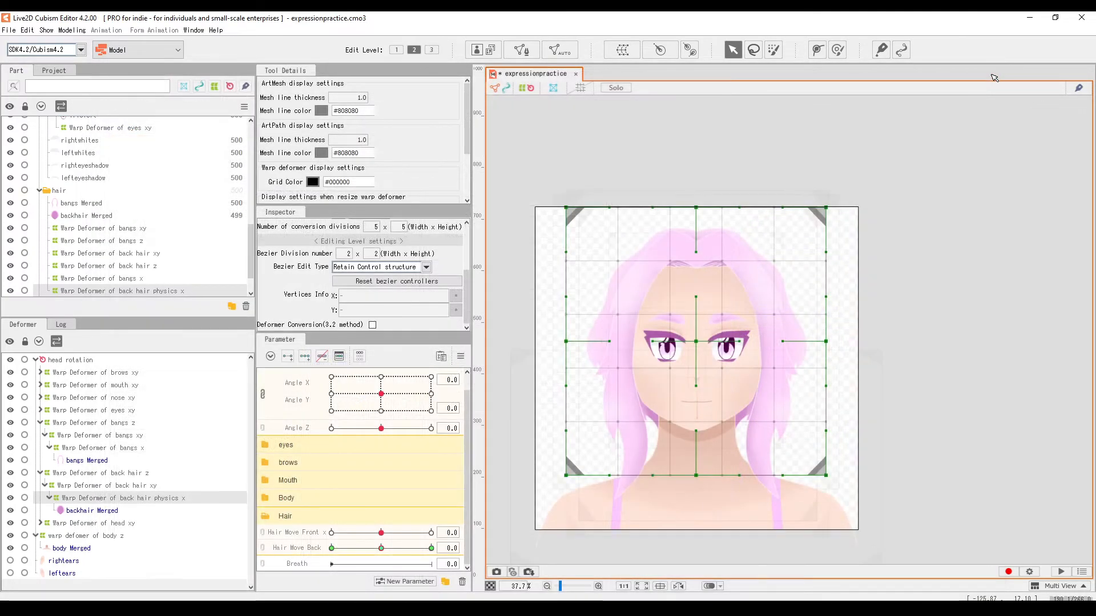
Select the Warp Deformer of bangs z under head rotation
key(ctrl+a)
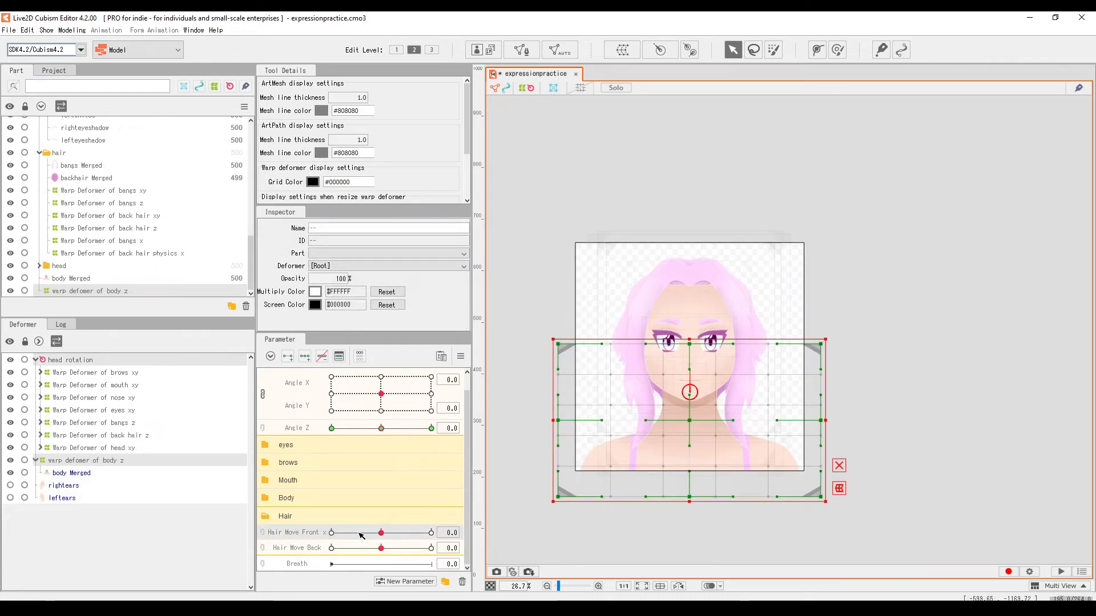
click(160, 399)
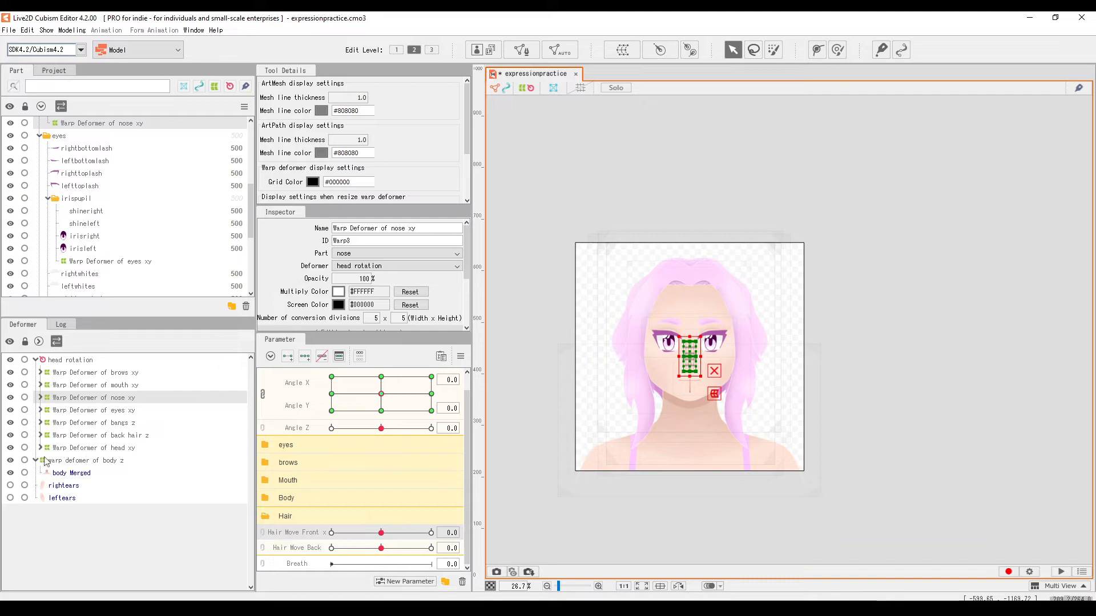
click(52, 425)
scroll(584, 395, up, 3)
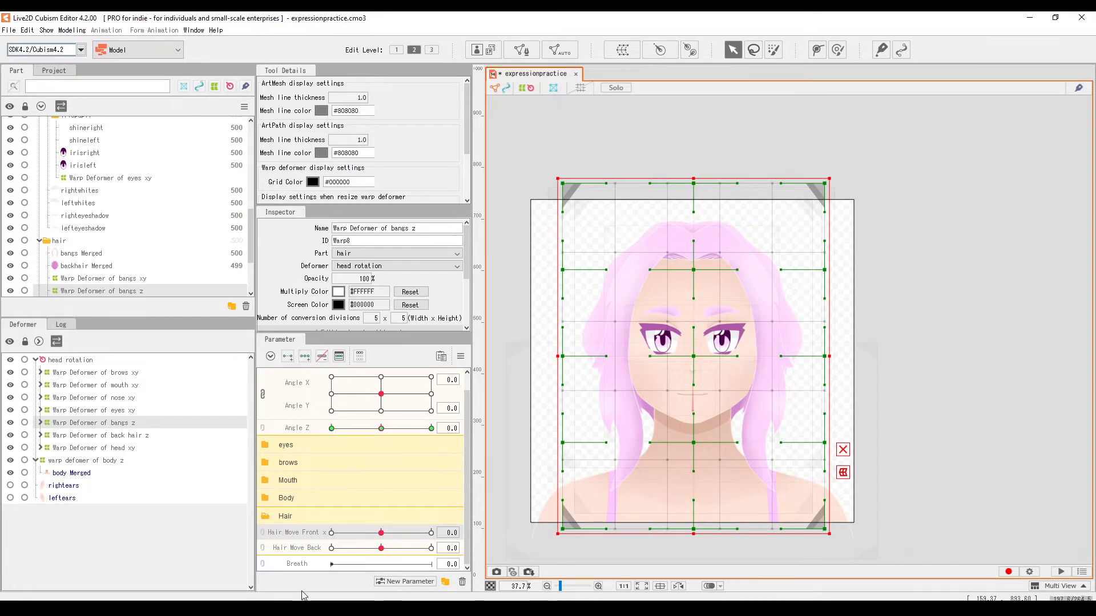
Create a parameter named "hair move front y1" with ID Paramhairmovefronty1, keeping the range -30 to 30 and default 0
click(404, 581)
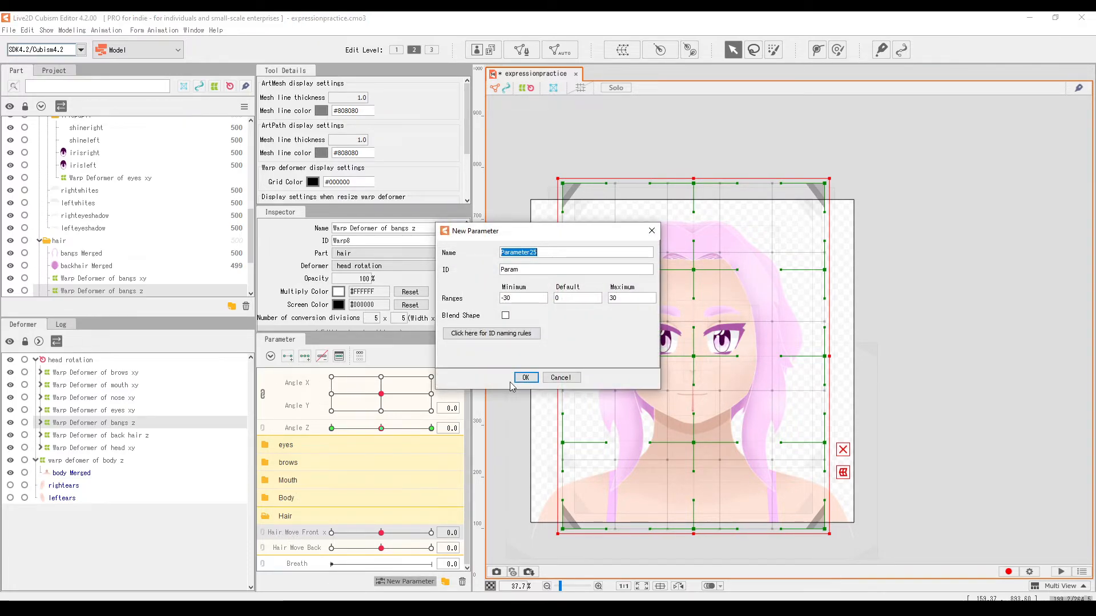
text(head)
key(BackSpace)
key(BackSpace)
key(BackSpace)
text(air mov)
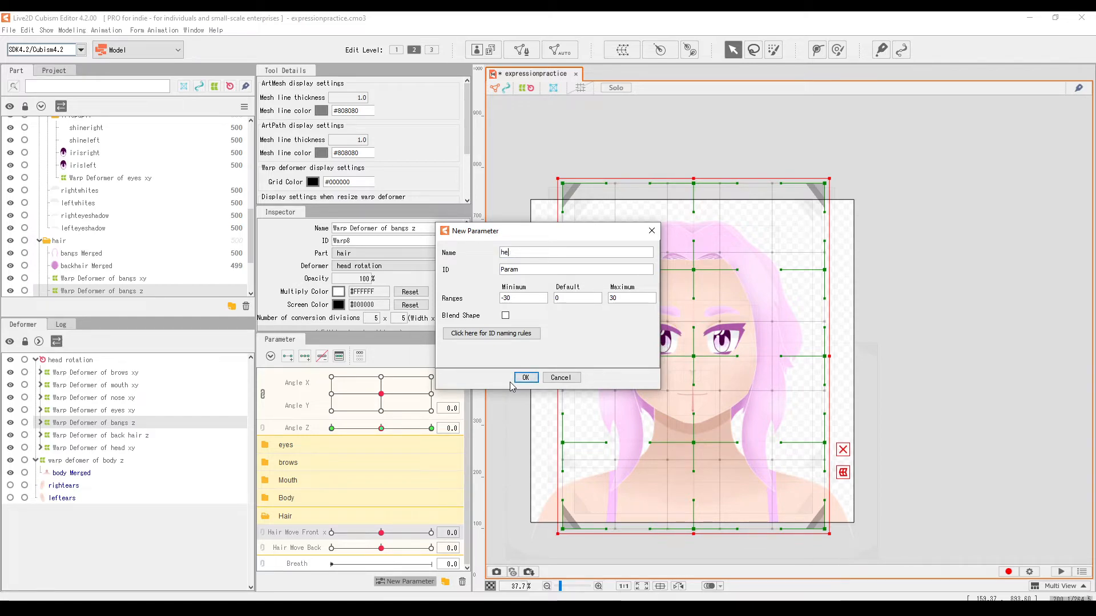
text(e front y1)
key(Tab)
text(hairmovefront)
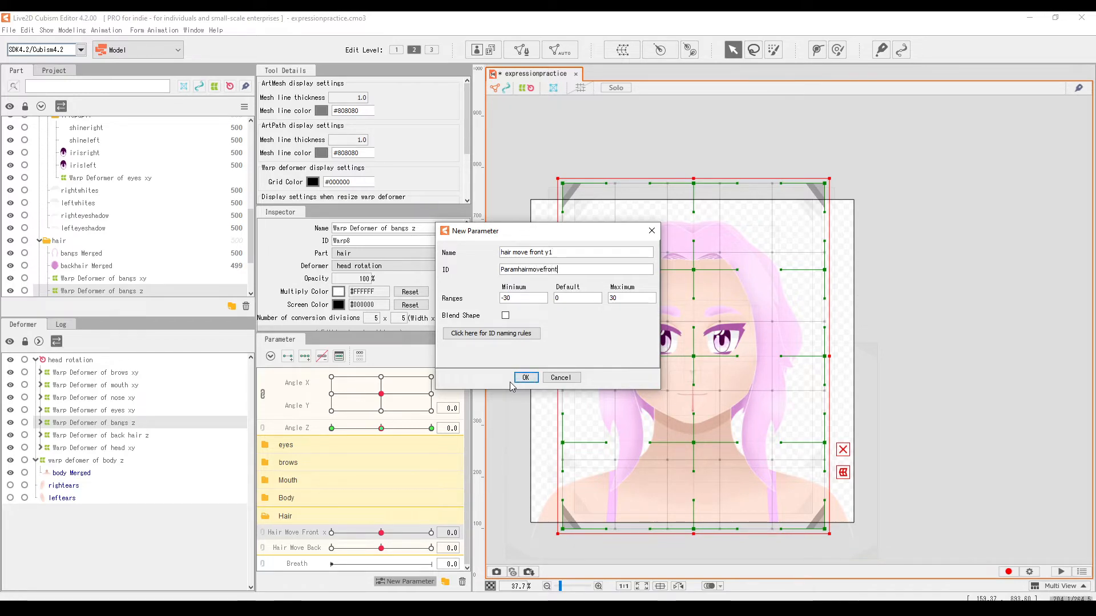
text(y1)
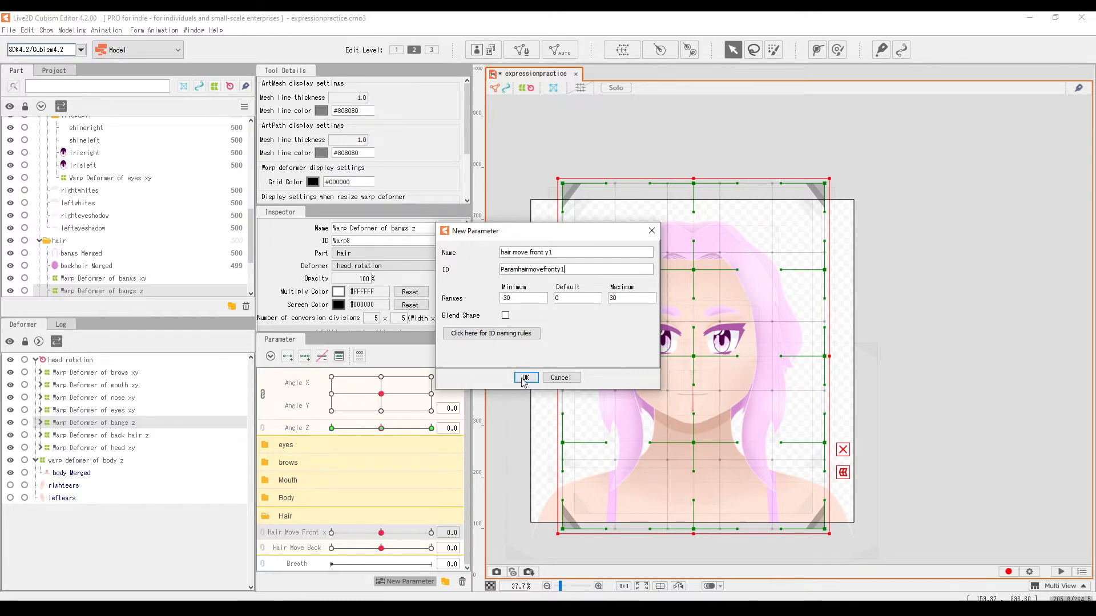
click(524, 378)
Create a warp deformer named "Warp Deformer of bangs y" in the hair part as parent of the bangs z deformer
scroll(644, 379, down, 1)
scroll(653, 374, up, 1)
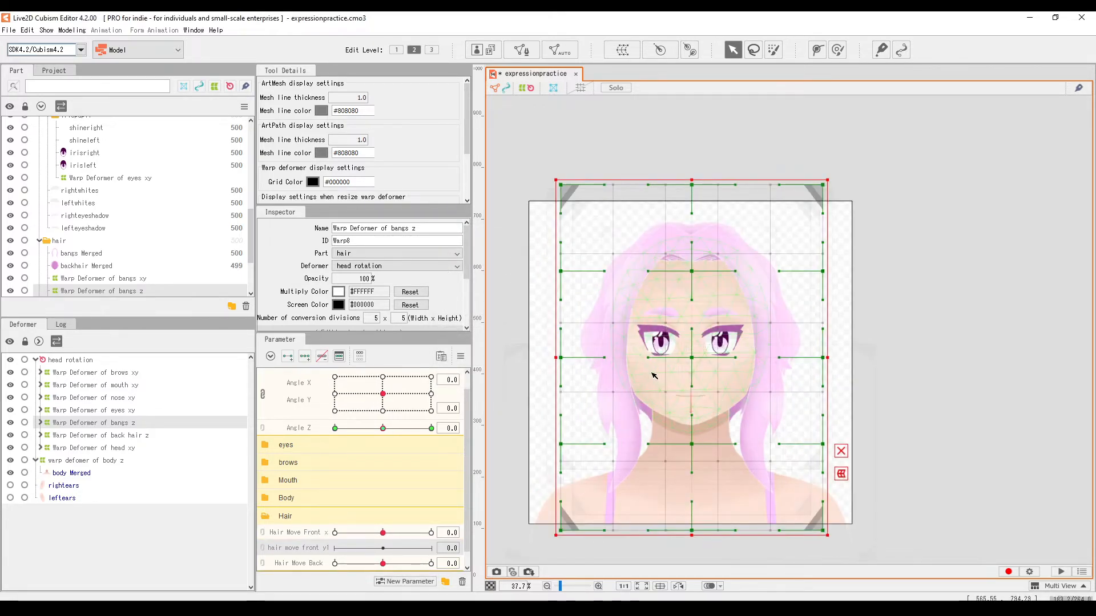
click(622, 49)
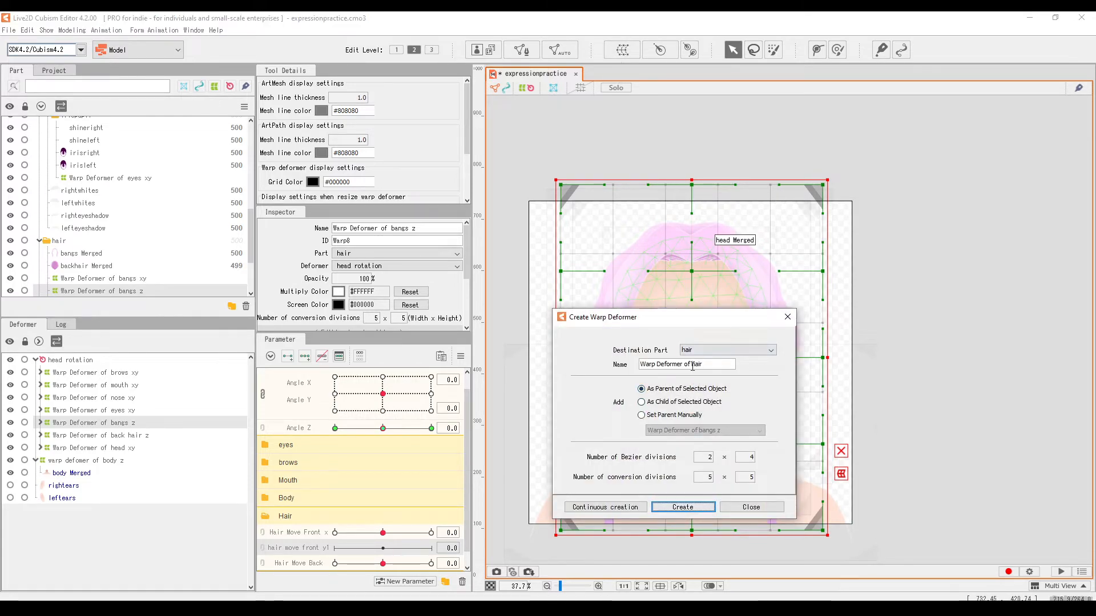
drag(692, 366, 720, 368)
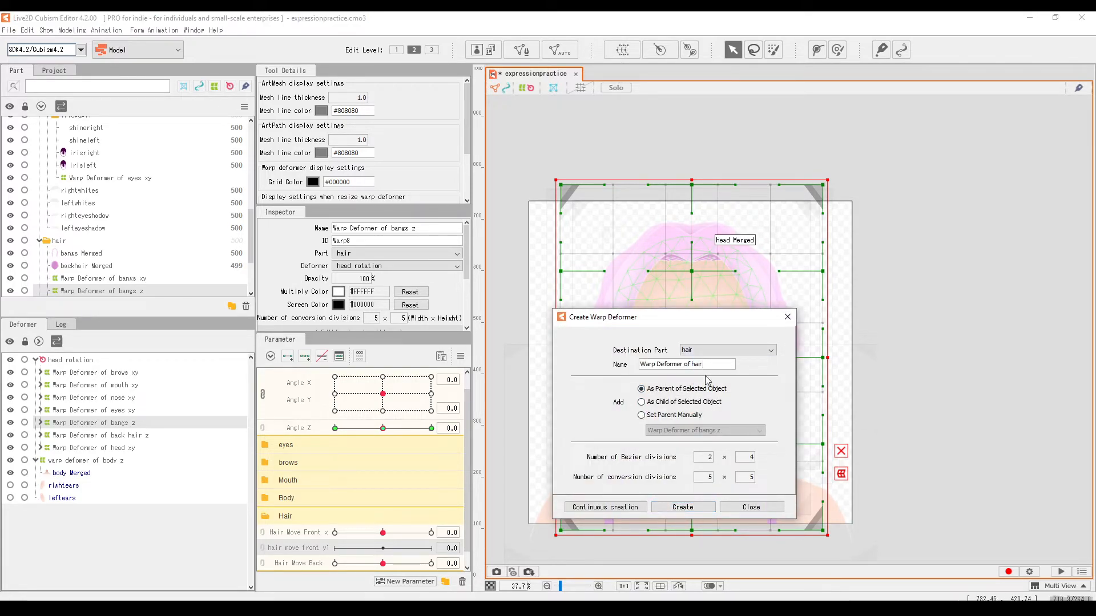
key(BackSpace)
key(BackSpace)
key(BackSpace)
text(bangs y)
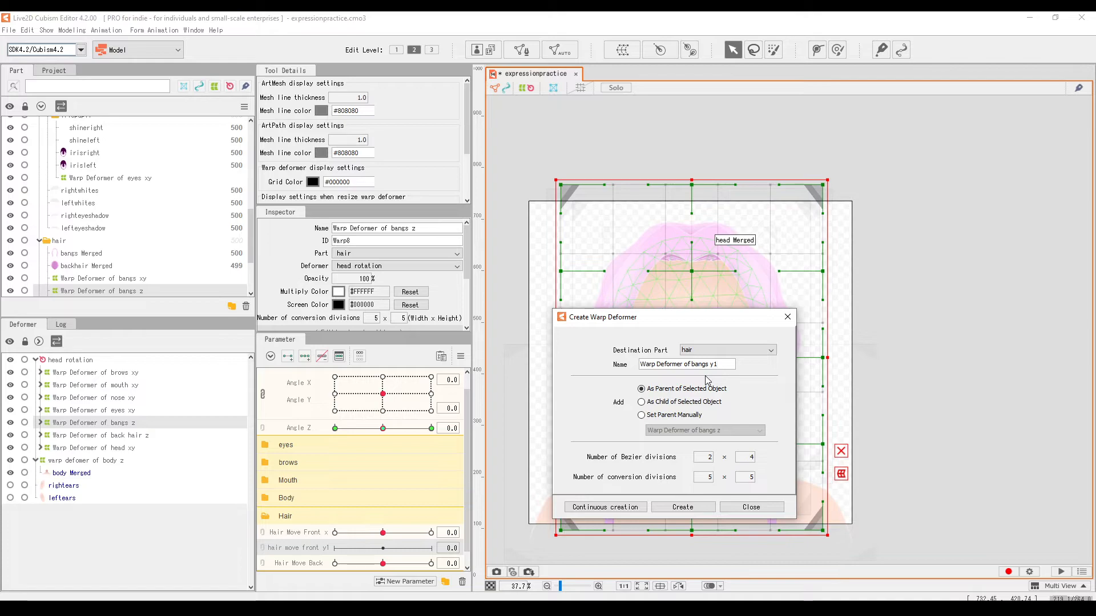
click(682, 507)
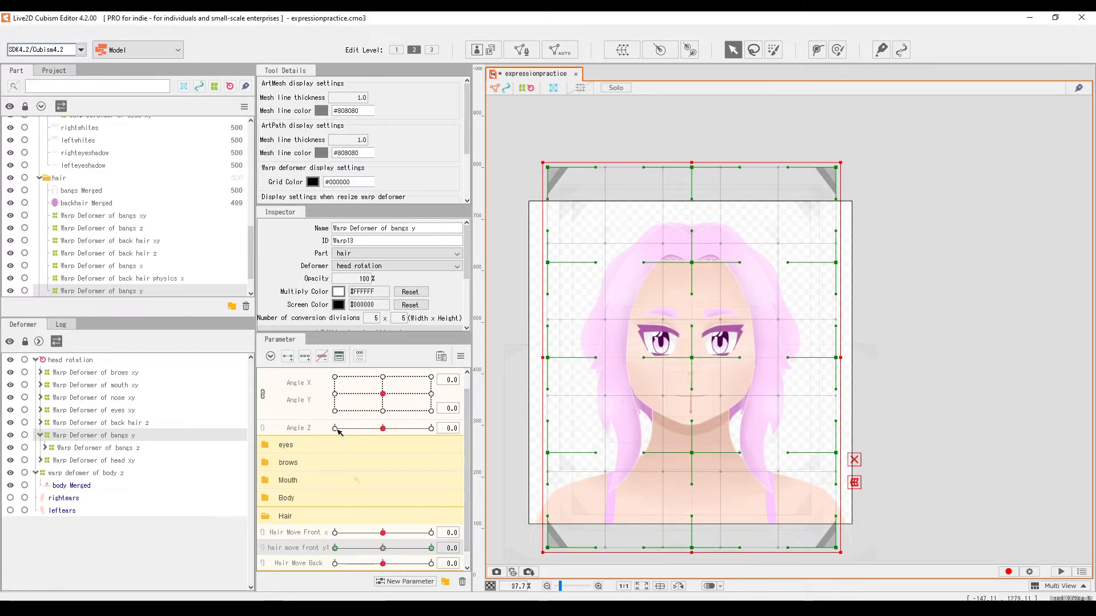
At hair move front y1 = 30.0, raise the middle row, lower center and bottom edge of the bangs y deformer
drag(384, 549, 432, 549)
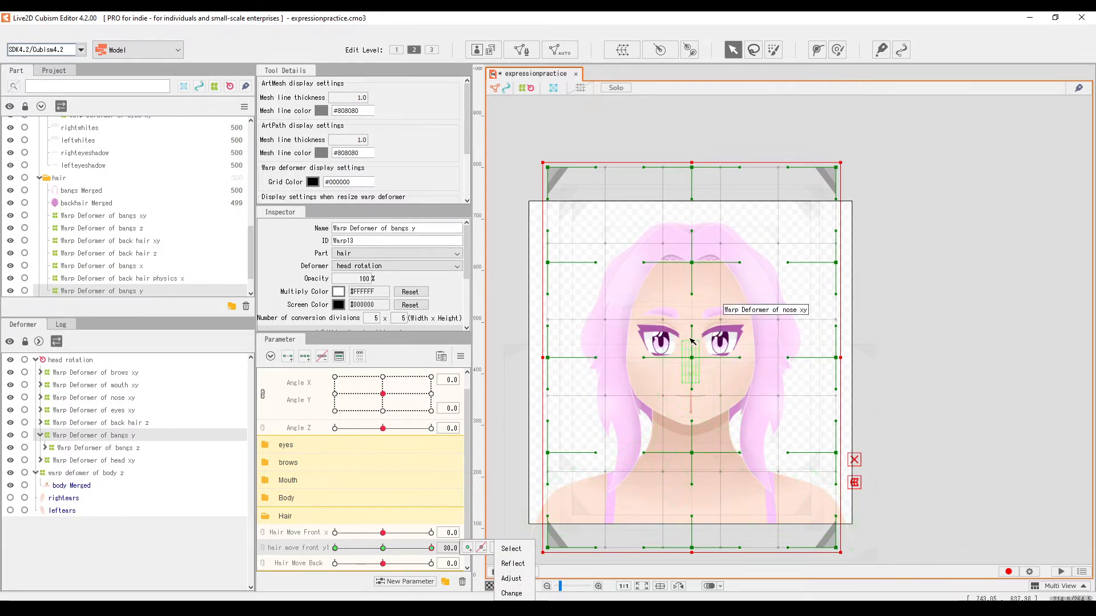
drag(697, 379, 695, 368)
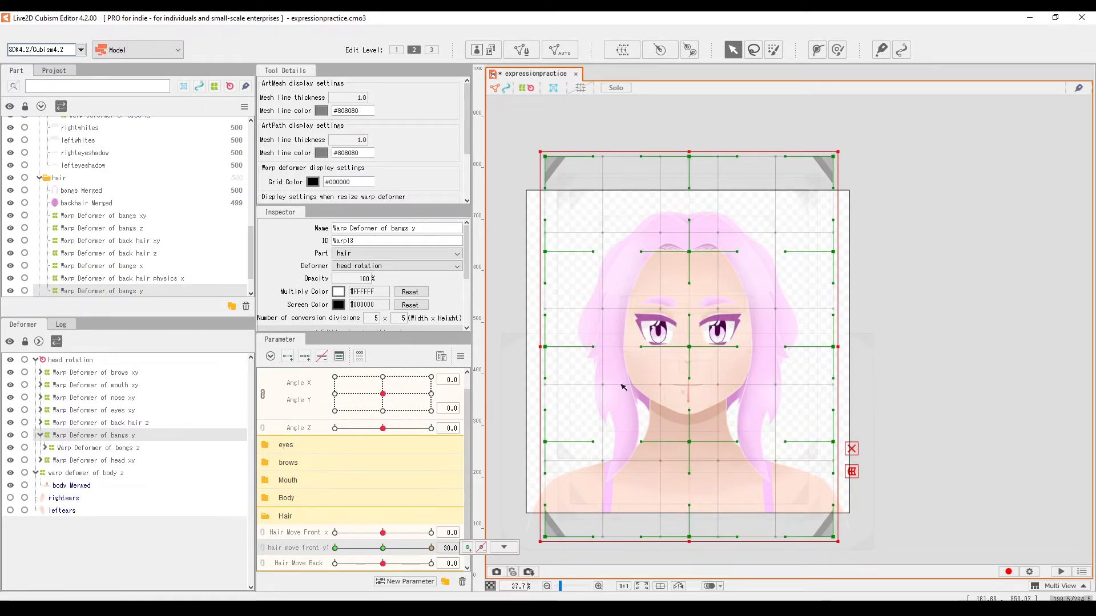
drag(690, 447, 689, 429)
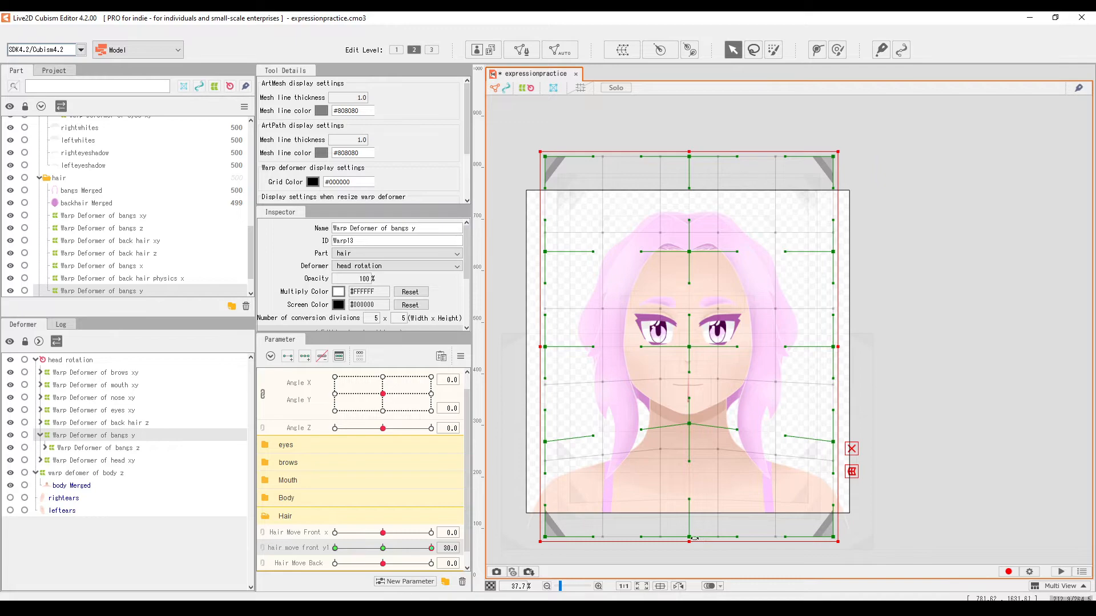
drag(689, 538, 690, 509)
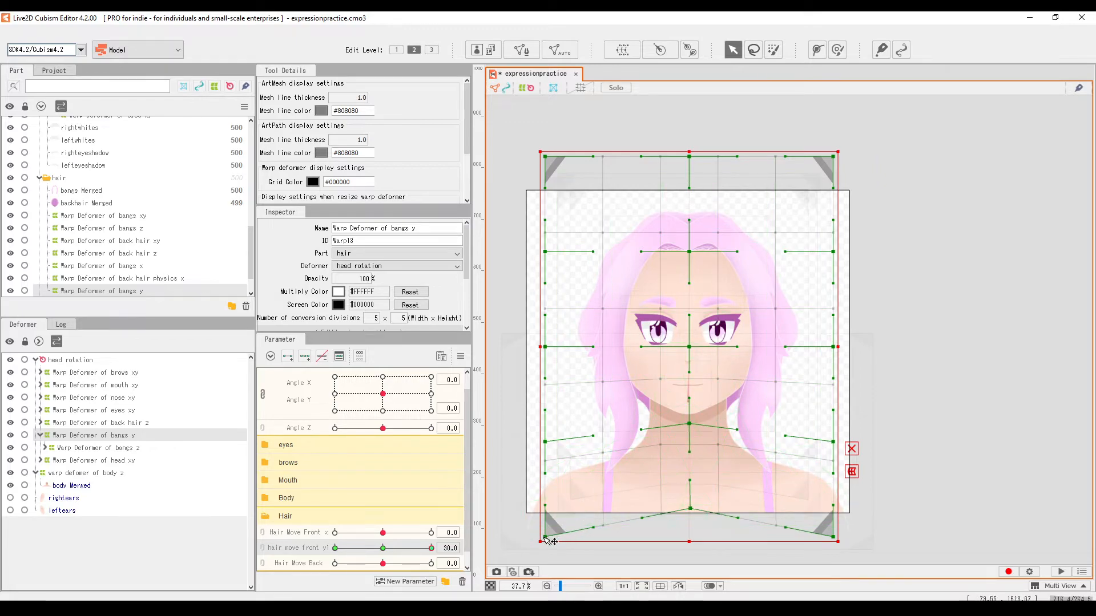
drag(545, 537, 547, 510)
drag(689, 346, 689, 336)
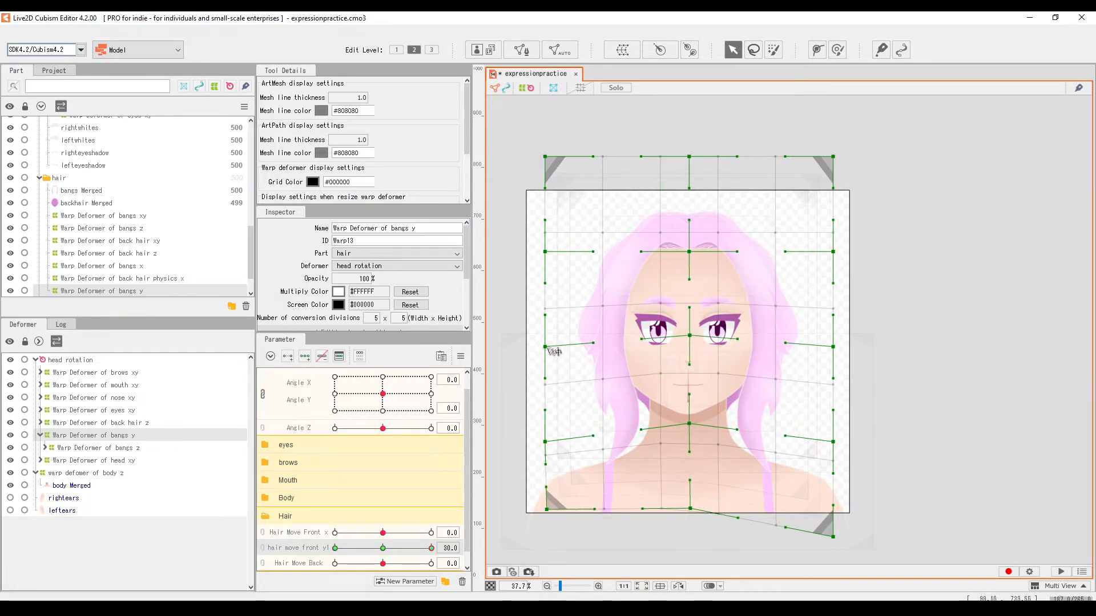
drag(545, 347, 545, 336)
drag(833, 346, 833, 335)
drag(431, 547, 431, 548)
drag(833, 537, 832, 509)
At hair move front y1 = -30.0, lower the center of the bangs y deformer and pull its side points slightly inward
drag(431, 548, 334, 548)
drag(689, 347, 688, 359)
drag(545, 346, 552, 347)
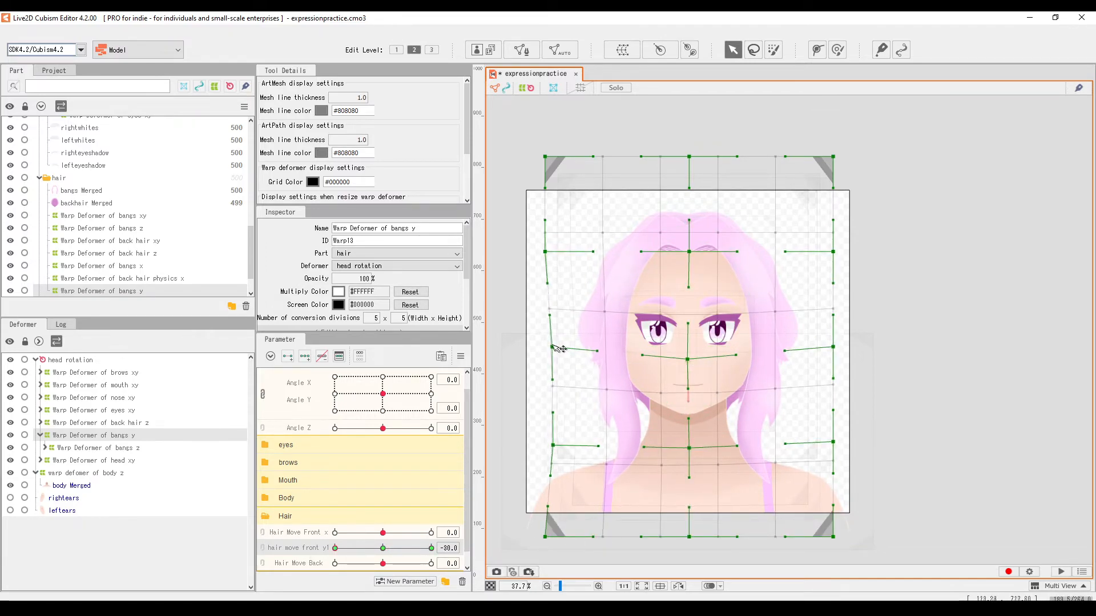
drag(833, 347, 826, 348)
drag(832, 441, 826, 444)
key(ctrl+m)
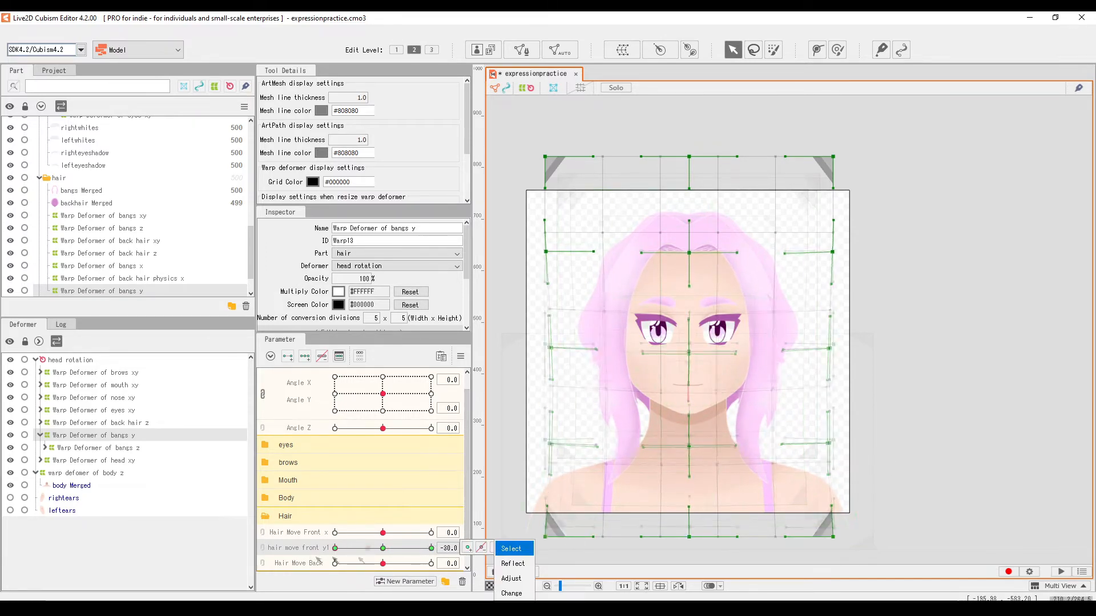
drag(334, 548, 386, 564)
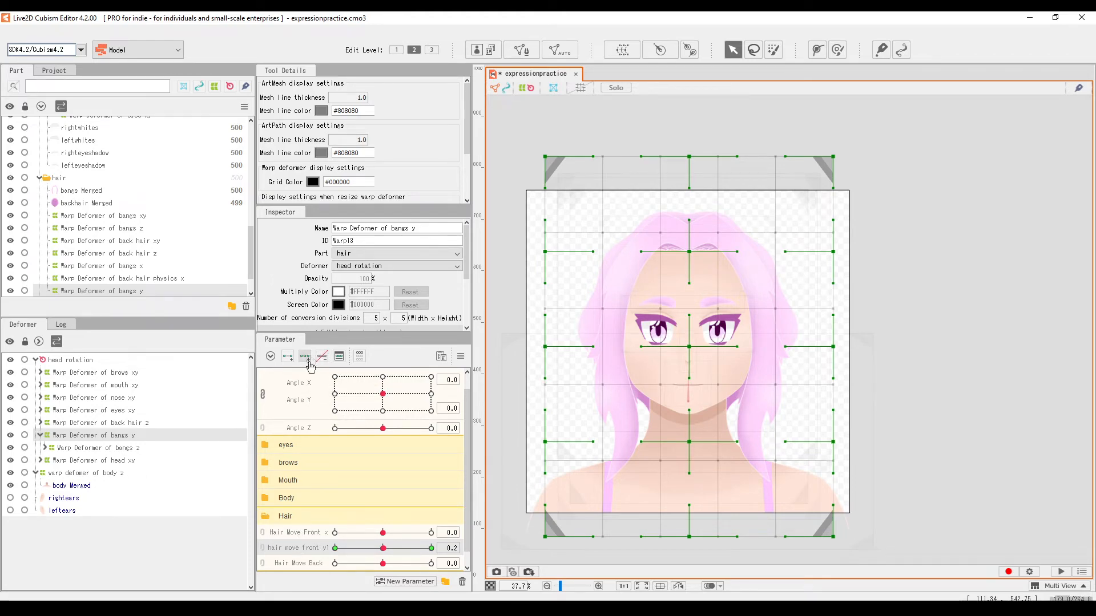
Create a parameter named "hair move front y2" with ID Paramhairmovefronty2, range -30 to 30, default 0, and give it three keys
click(404, 581)
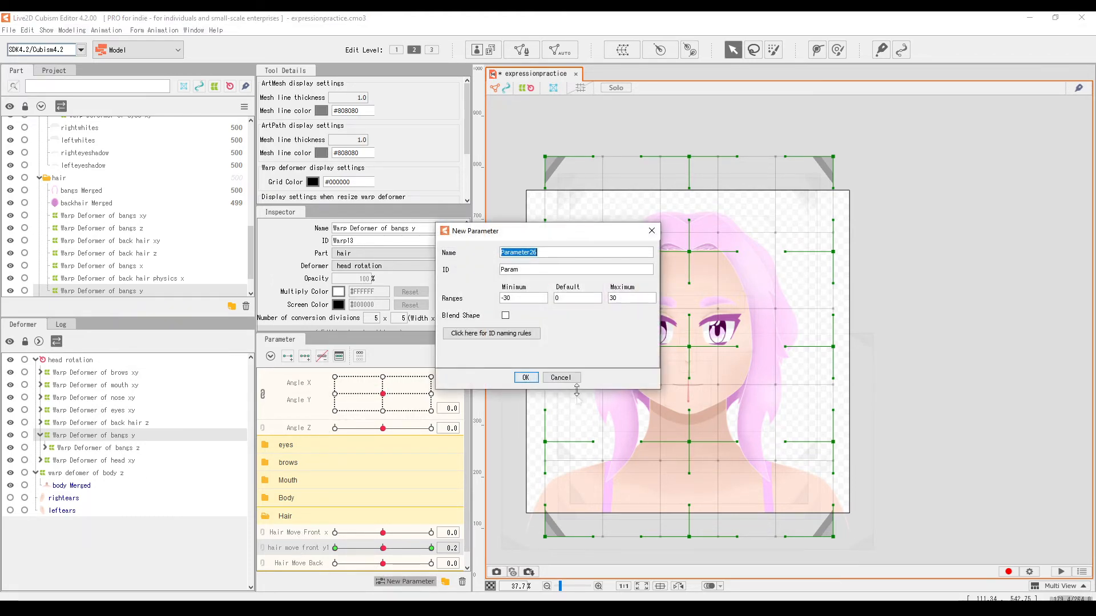
text(hairmove fron)
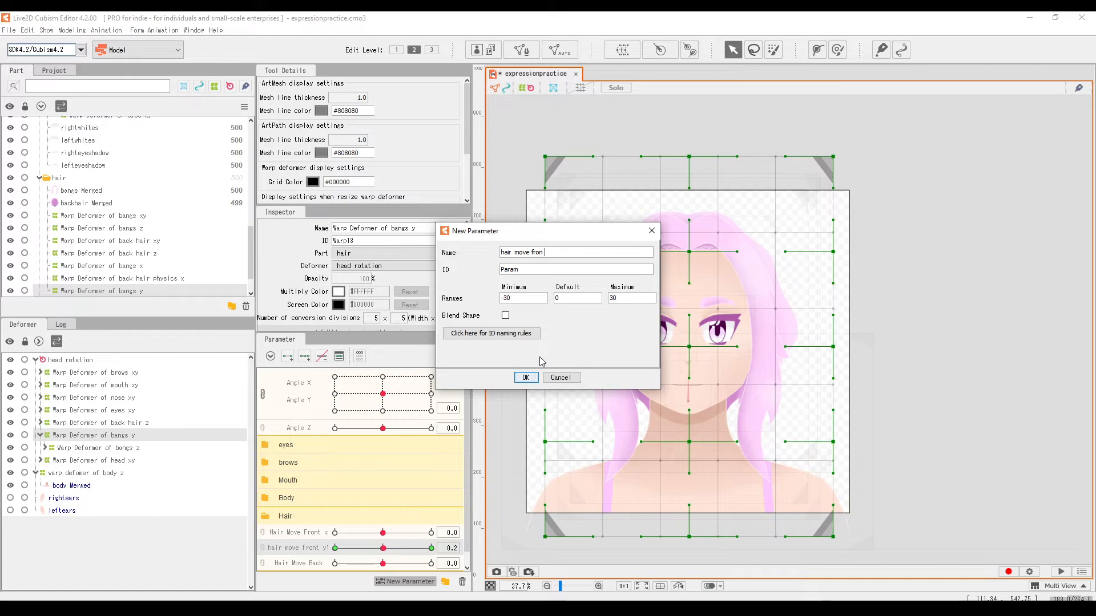
text( y y2)
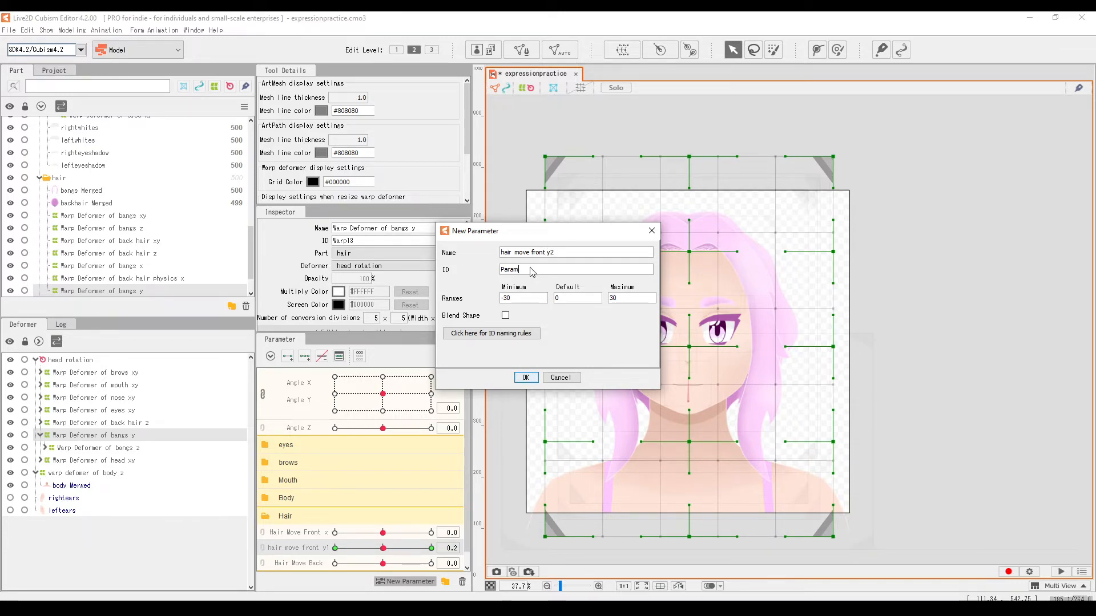
text(hair mo)
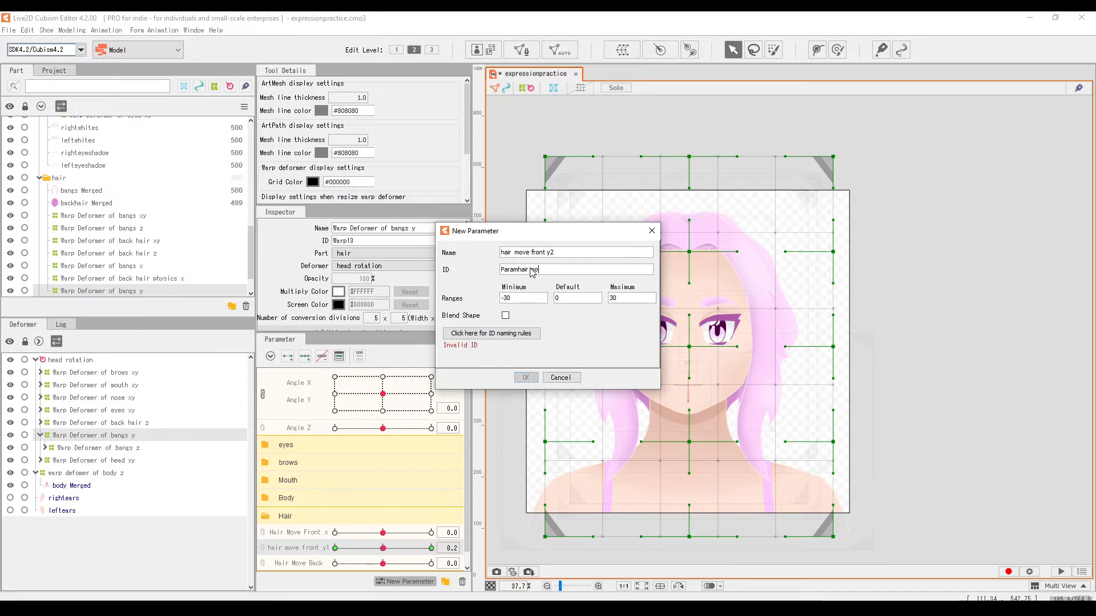
text(vefronty2)
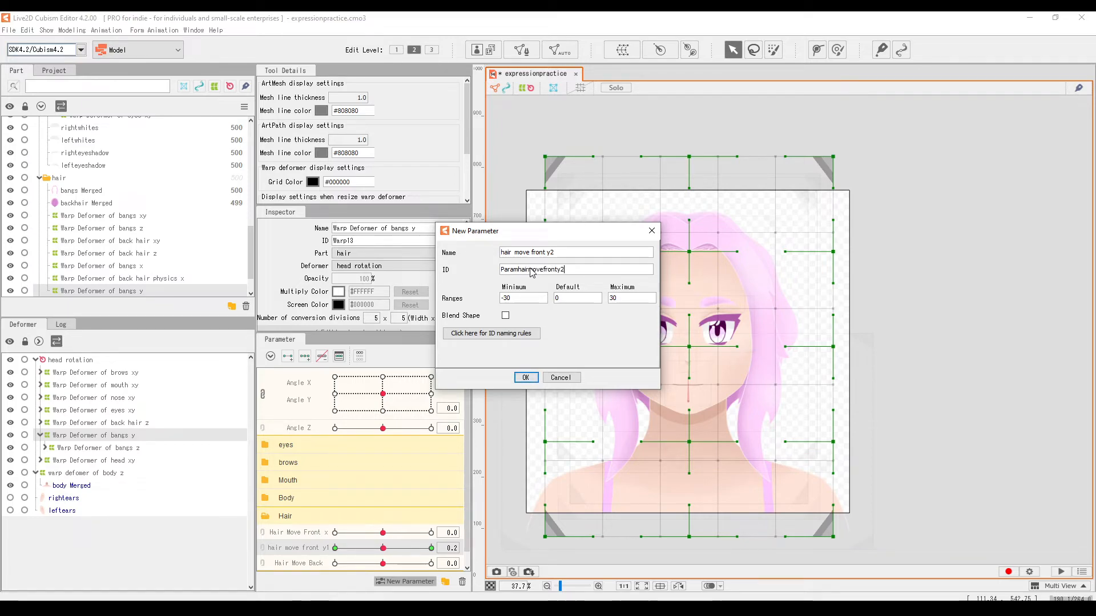
click(526, 377)
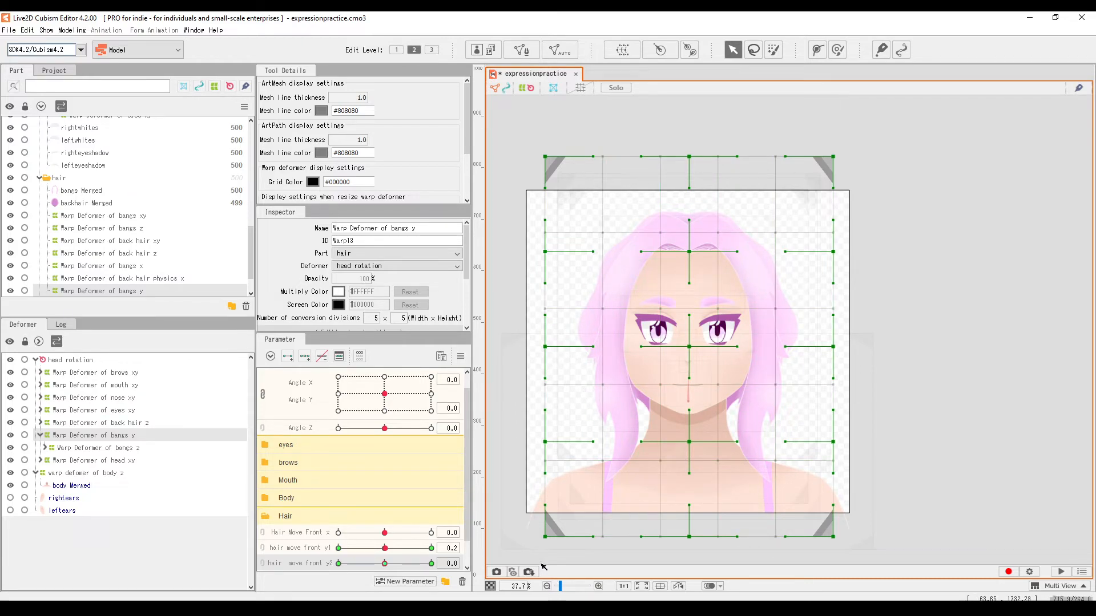
At hair move front y2 = 30.0, shift the grid points over the left hair strand of the bangs y deformer slightly inward
scroll(615, 489, down, 3)
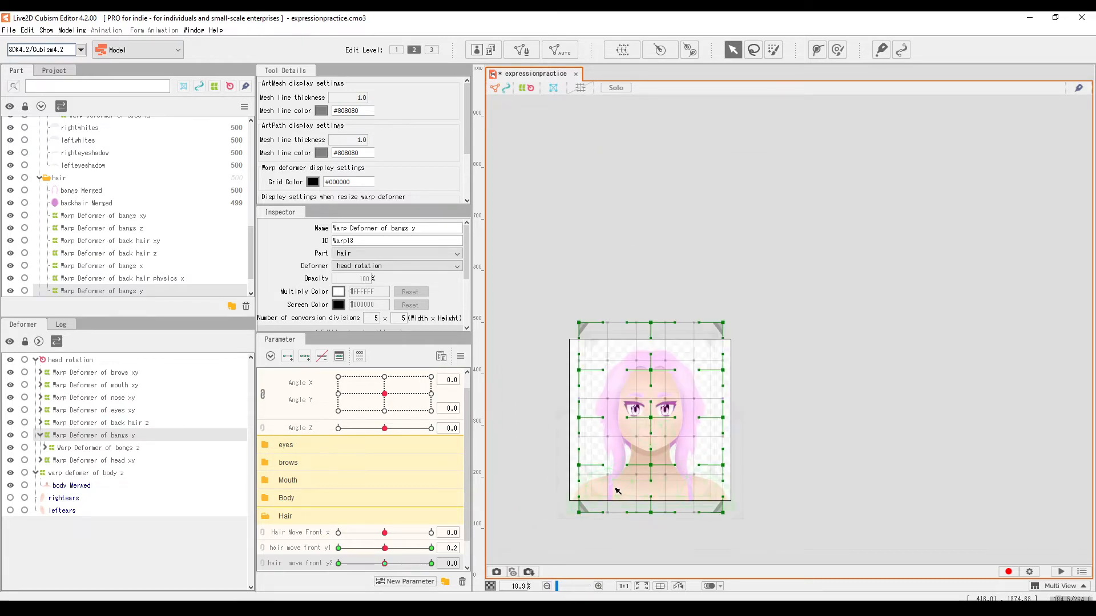
scroll(616, 490, up, 3)
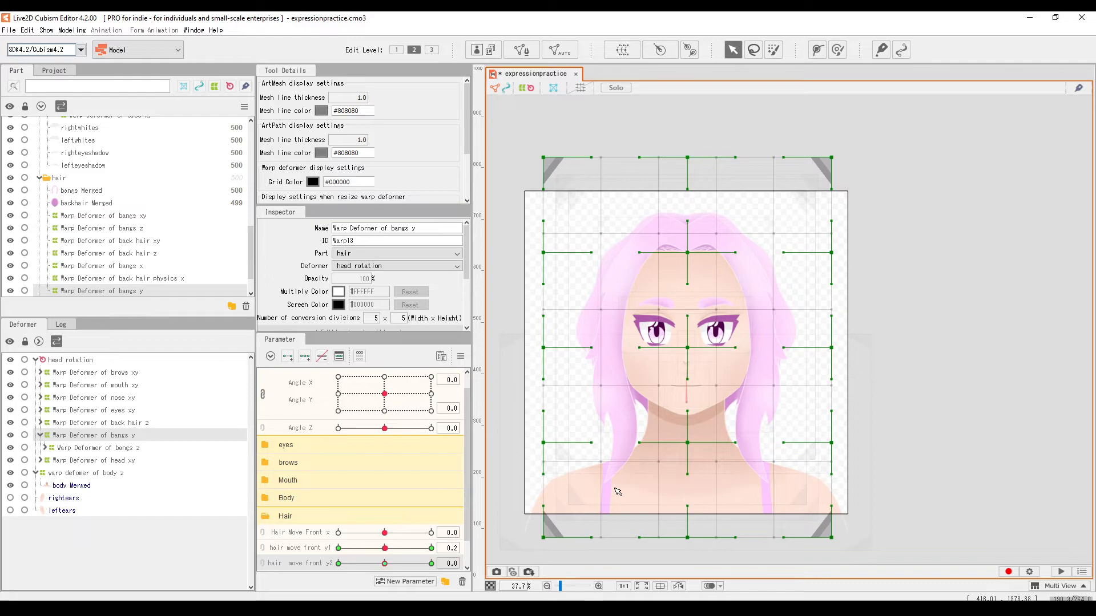
scroll(603, 379, down, 2)
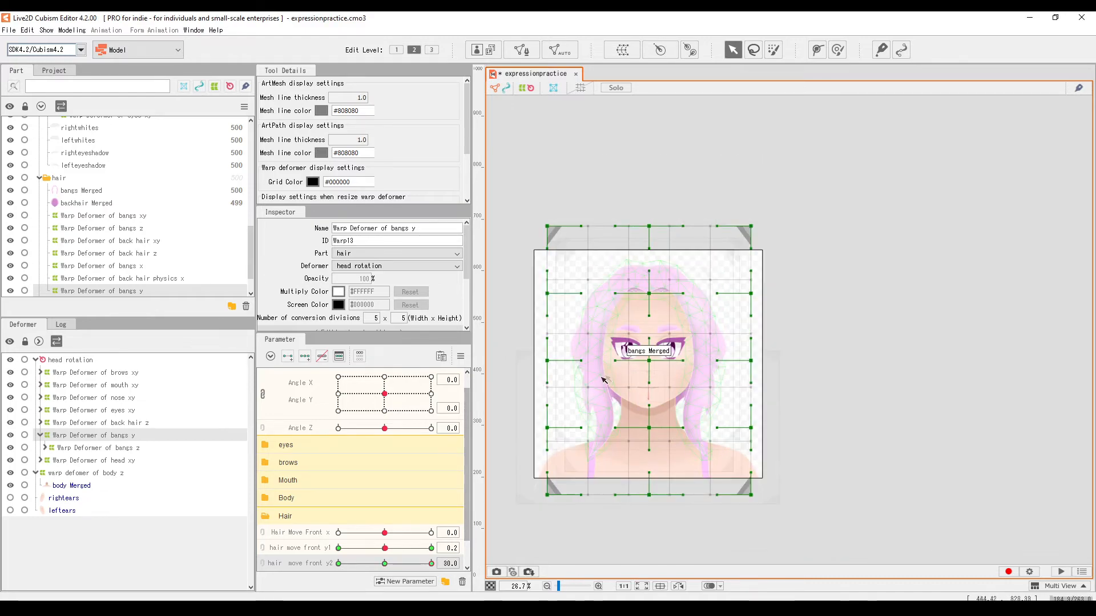
scroll(604, 379, up, 2)
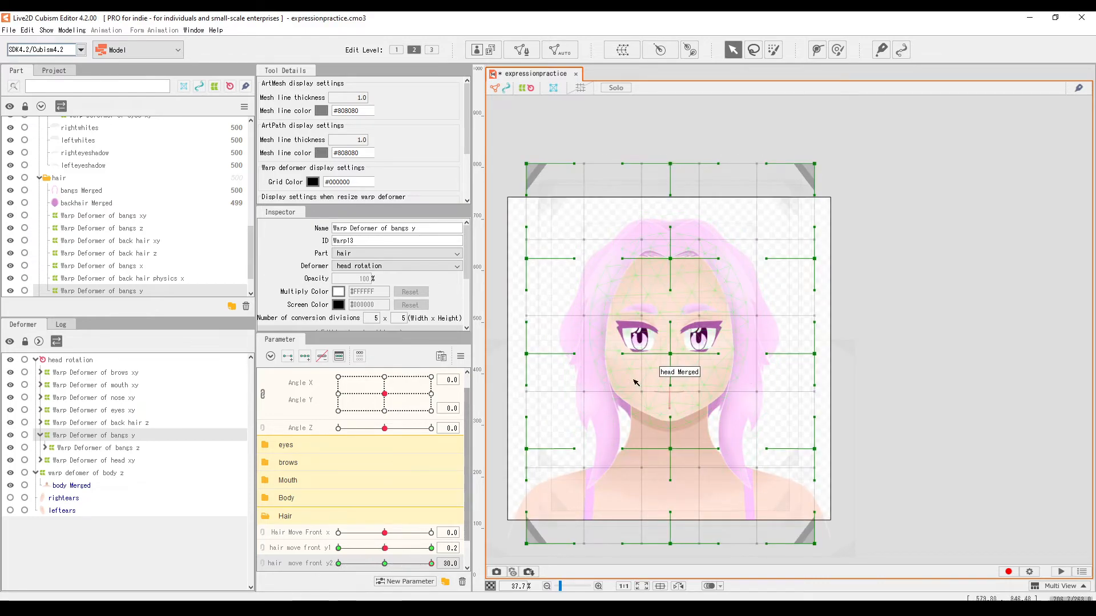
scroll(600, 342, down, 2)
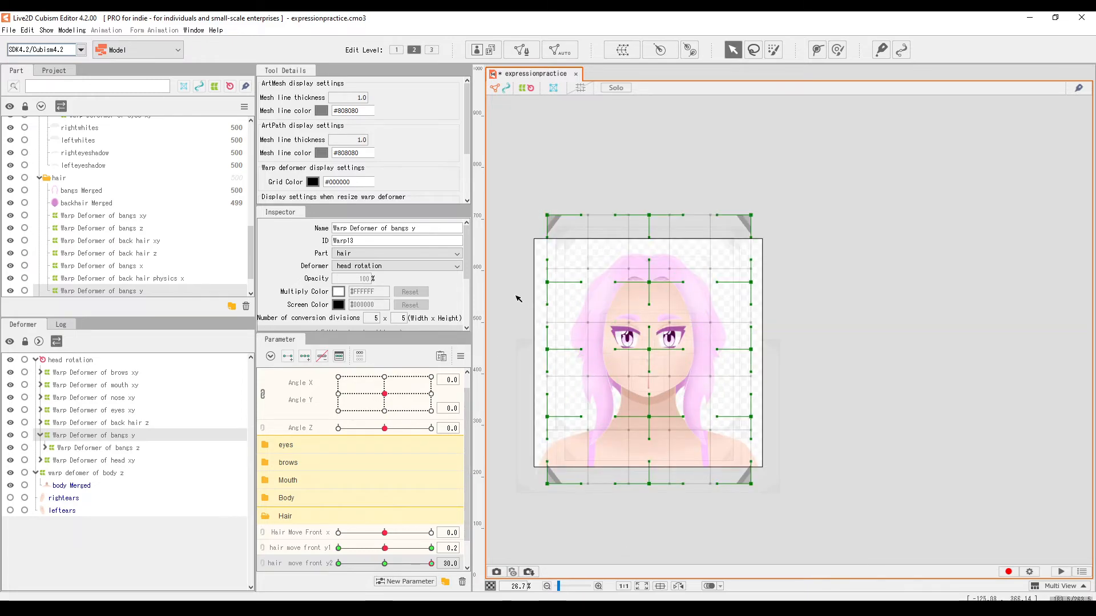
drag(515, 295, 658, 516)
scroll(605, 417, up, 2)
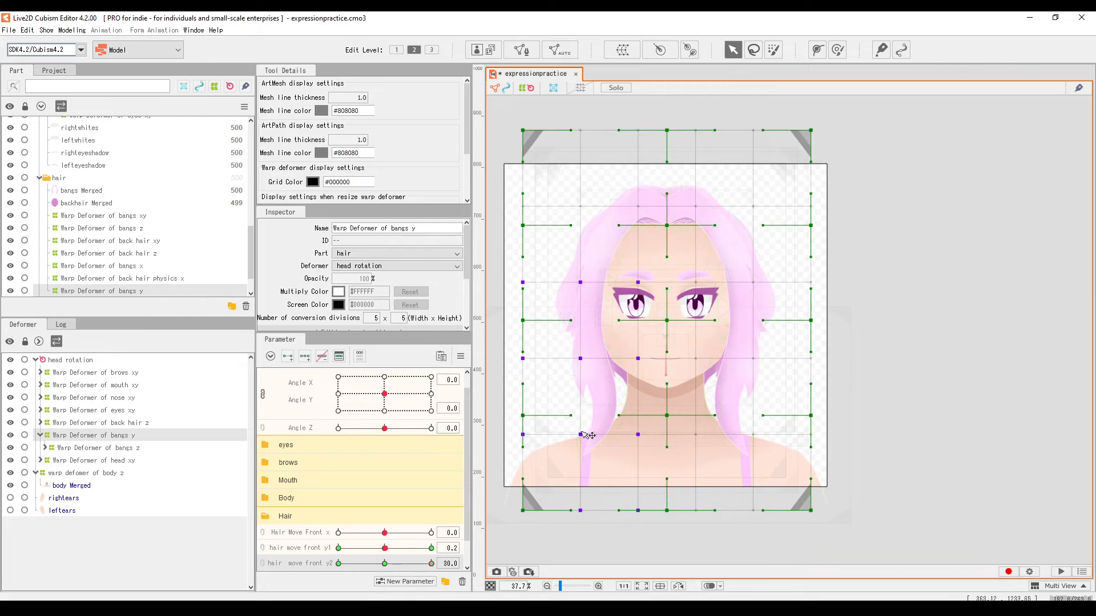
drag(581, 432, 583, 432)
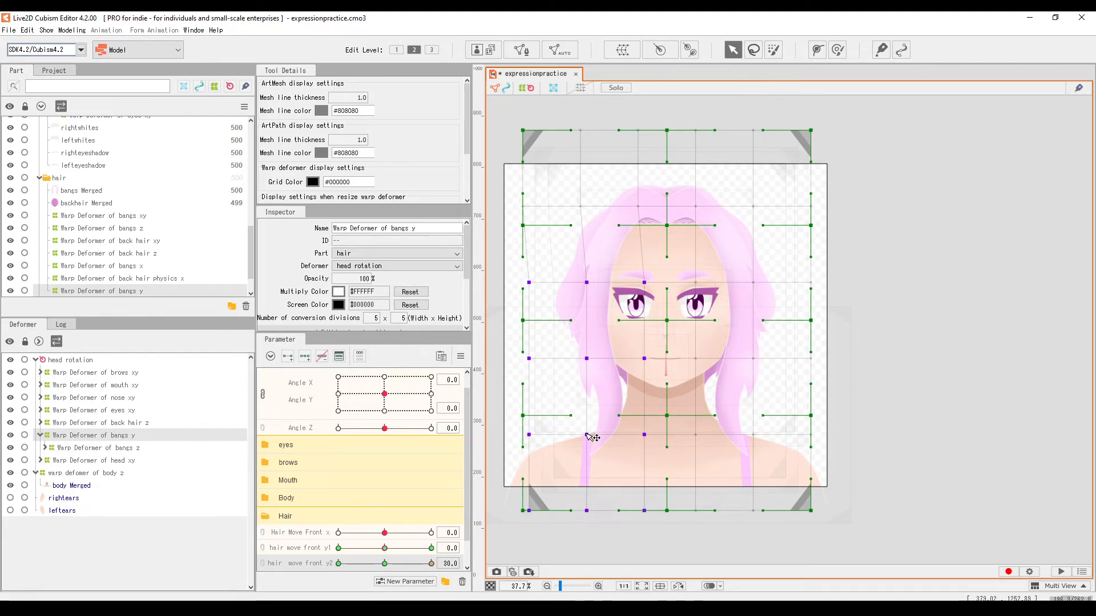
drag(587, 435, 587, 434)
scroll(614, 437, down, 1)
scroll(614, 437, up, 1)
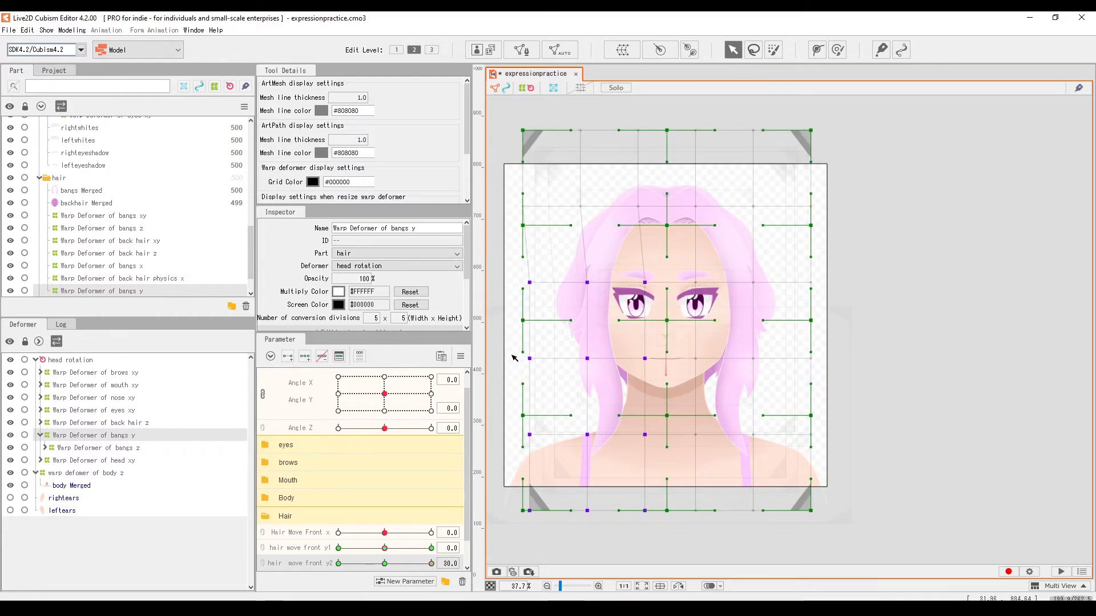
Pull both side edges and lower corners of the bangs y deformer inward and raise its bottom center point
click(529, 368)
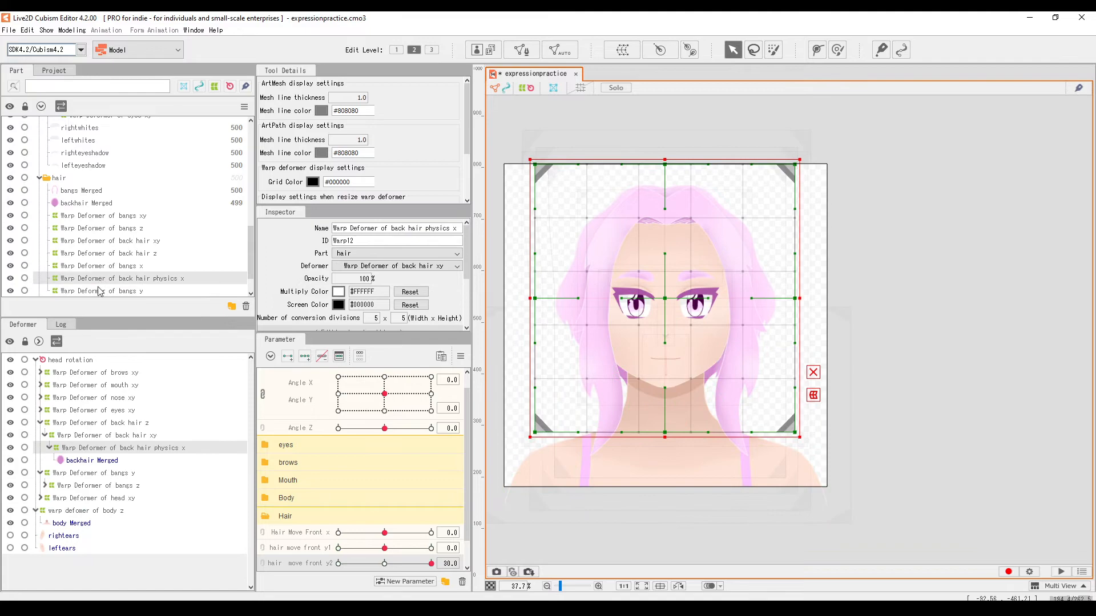
drag(526, 419, 547, 420)
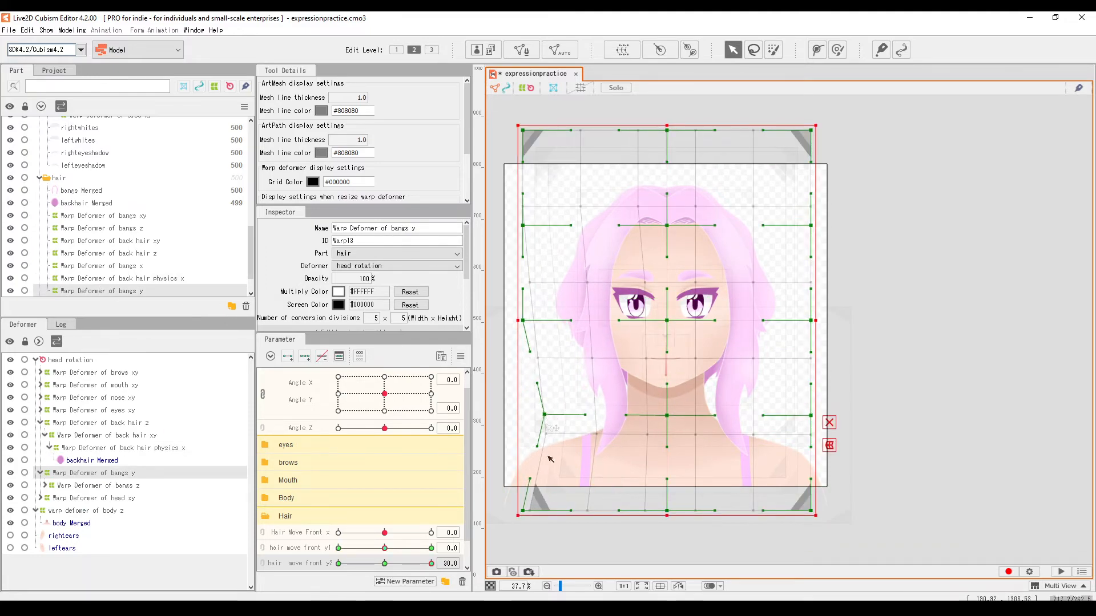
drag(526, 513, 565, 503)
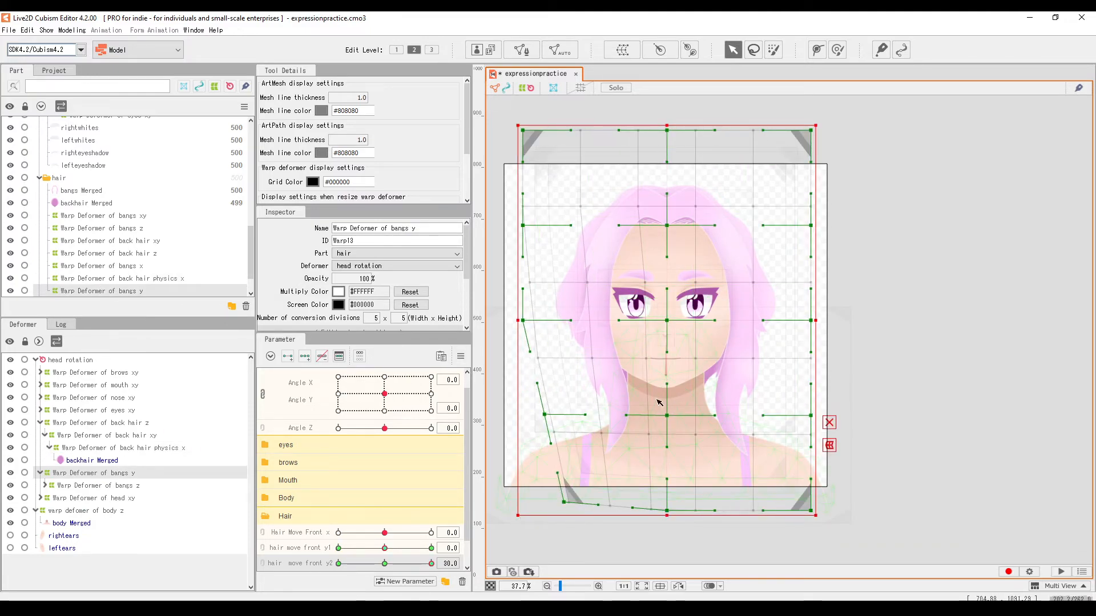
drag(523, 320, 528, 321)
drag(667, 510, 670, 467)
drag(567, 495, 593, 503)
click(658, 360)
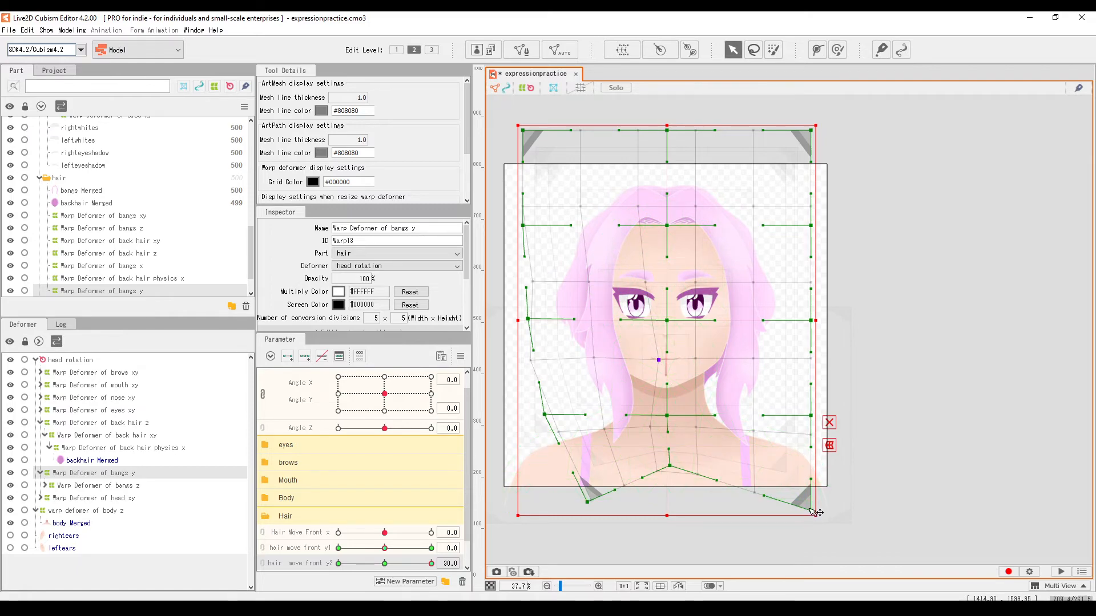
drag(814, 512, 776, 412)
drag(807, 321, 793, 322)
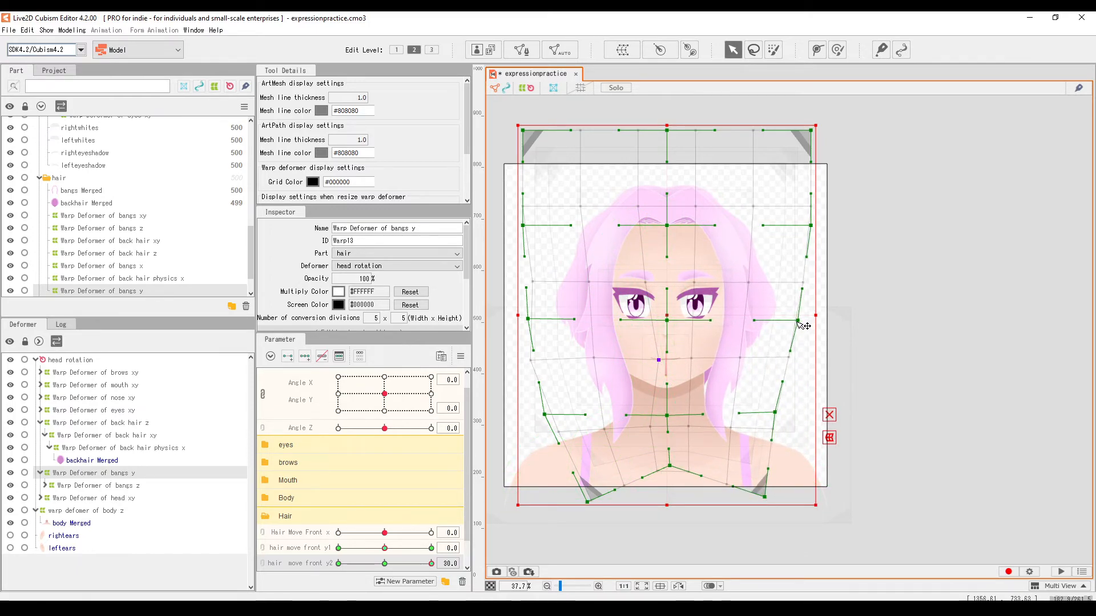
Refine the y2 = 30.0 shape by moving the inner grid points beside the face and the lower corners inward
scroll(698, 330, up, 2)
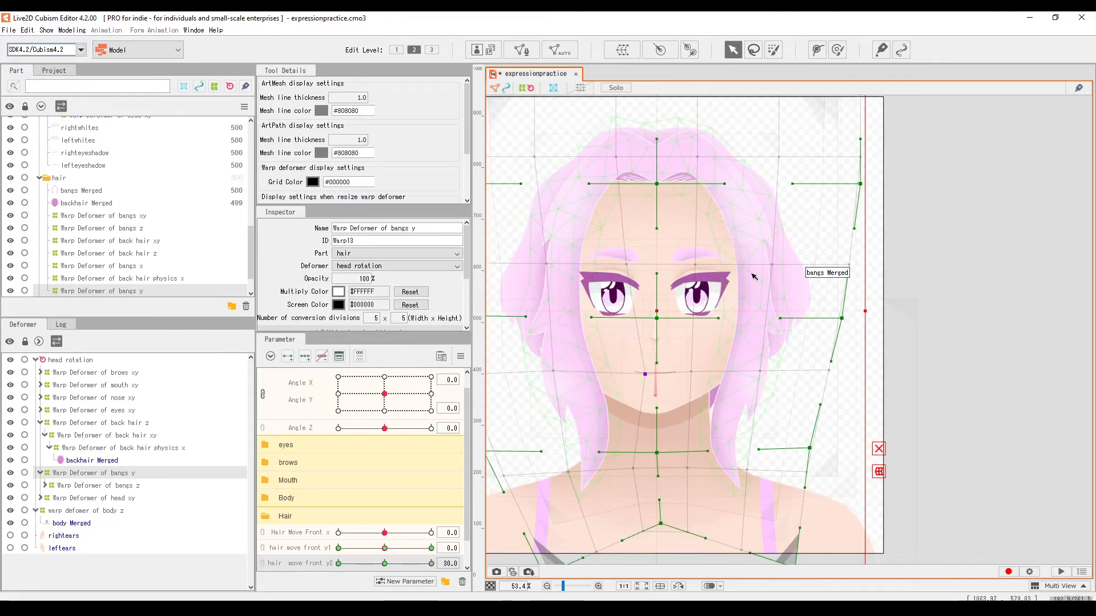
drag(759, 371, 729, 372)
drag(772, 264, 756, 267)
drag(625, 264, 636, 265)
drag(546, 263, 562, 264)
drag(553, 371, 571, 337)
drag(565, 536, 590, 521)
drag(792, 532, 769, 523)
At hair move front y2 = -30.0, push the left edge of the bangs y deformer outward and move its lower left corner inward and up
drag(431, 563, 276, 570)
scroll(641, 442, down, 4)
scroll(581, 433, up, 2)
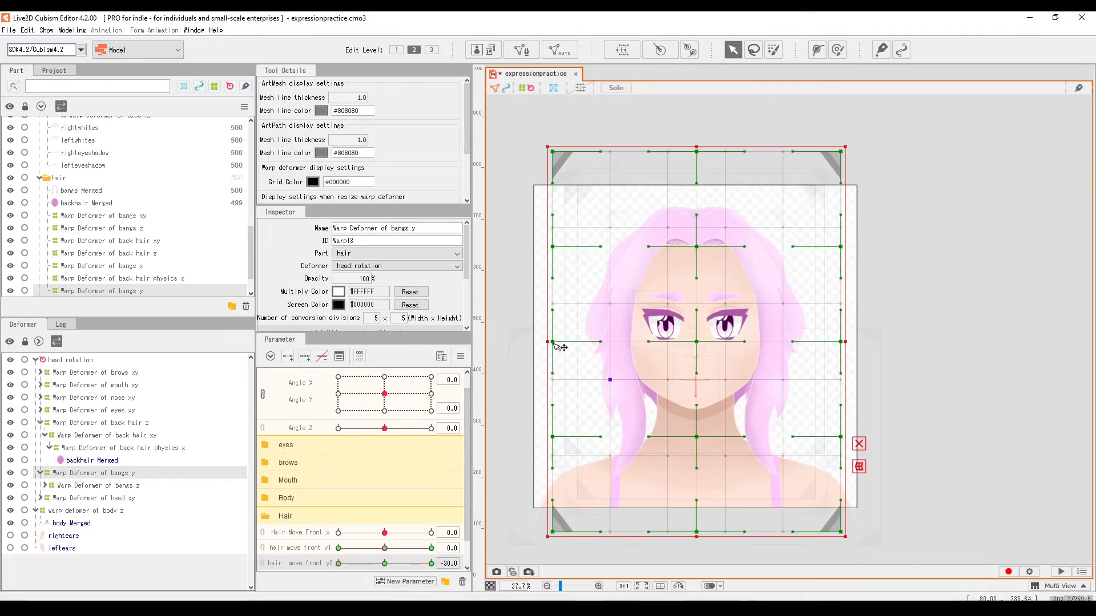
drag(560, 347, 533, 344)
drag(558, 443, 534, 440)
drag(553, 533, 596, 508)
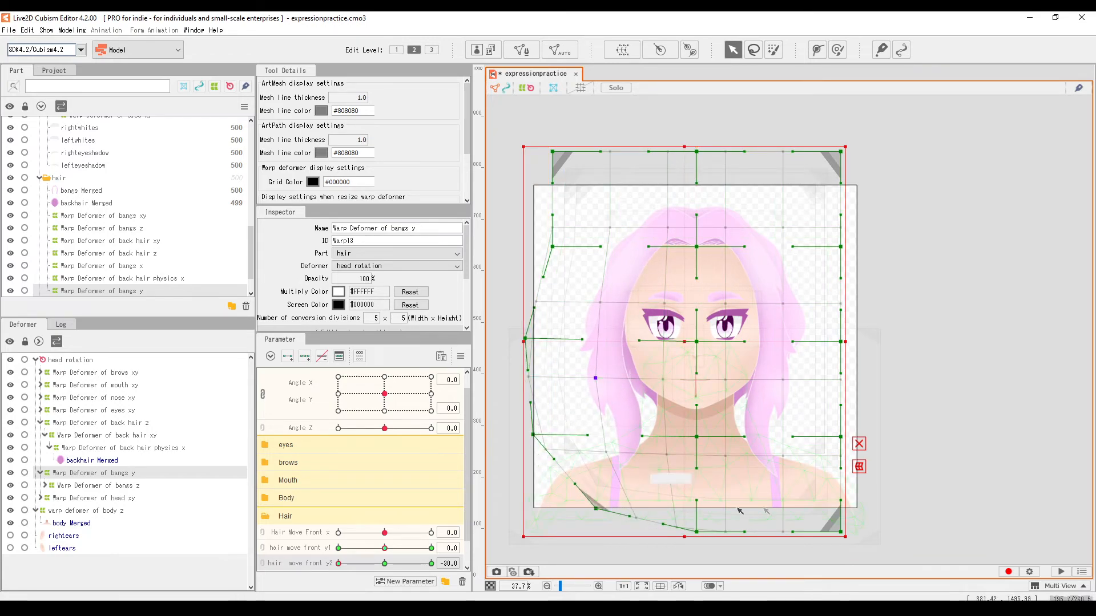
Push the right edge of the bangs y deformer outward and bring its lower right corner slightly inward and up
drag(841, 532, 854, 532)
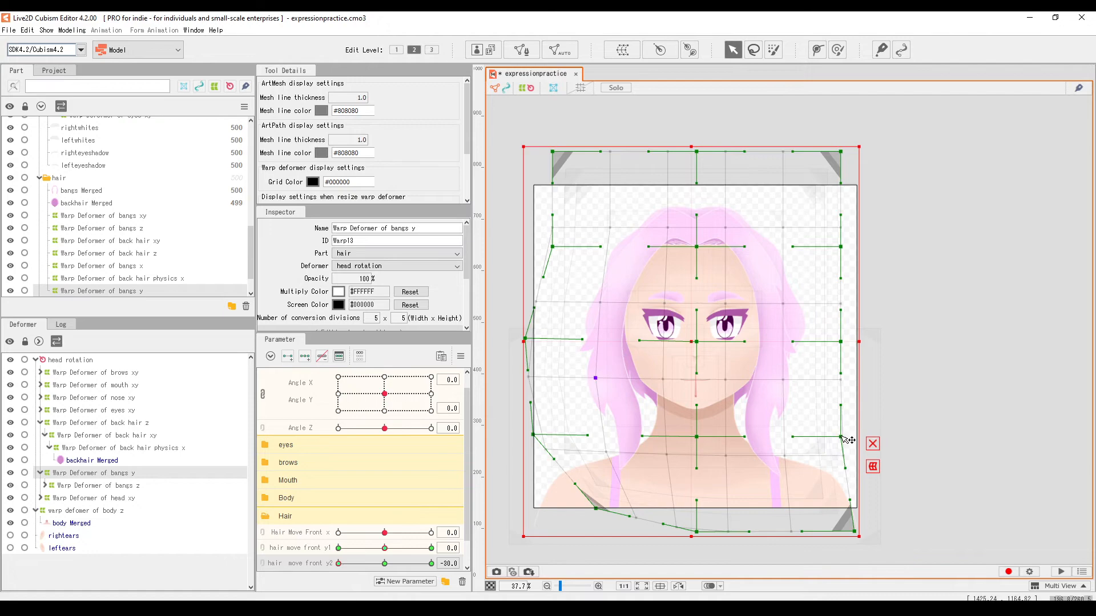
drag(842, 438, 870, 436)
drag(840, 342, 872, 330)
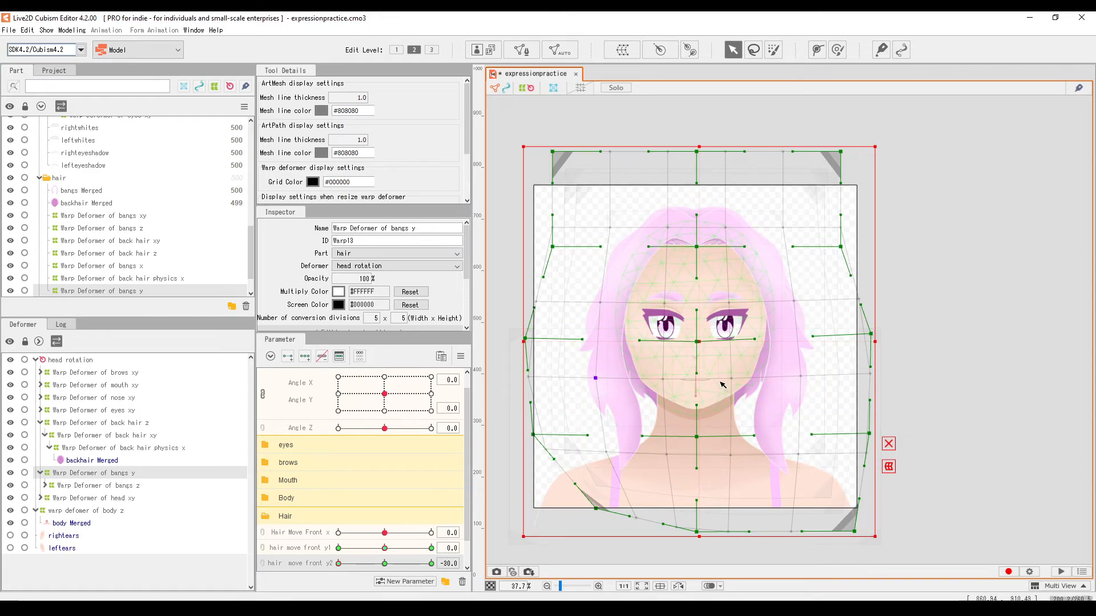
drag(860, 536, 845, 523)
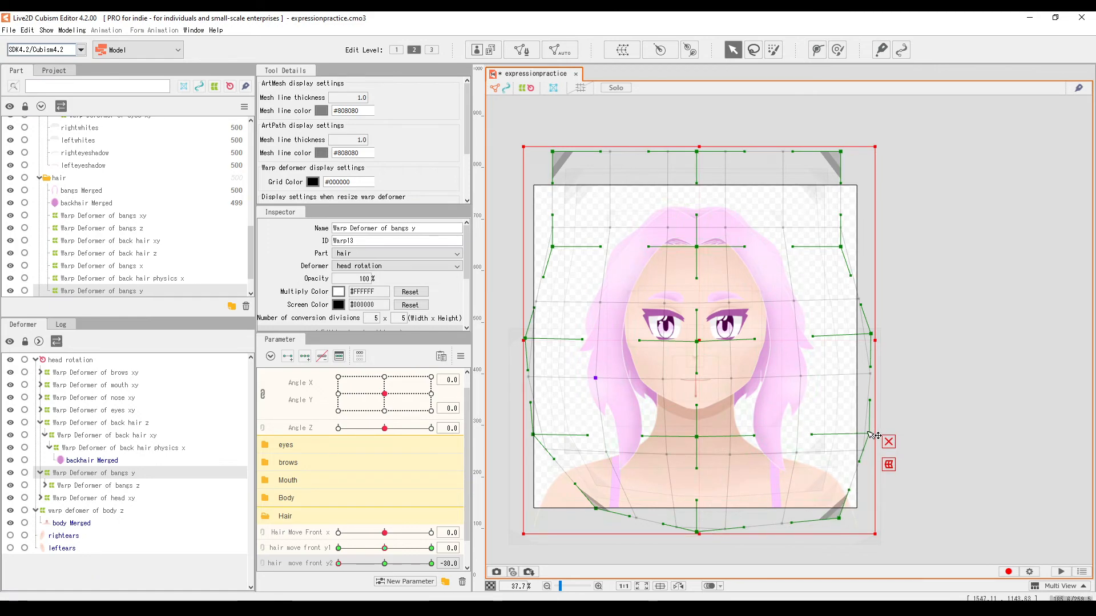
drag(870, 435, 875, 434)
drag(872, 335, 879, 332)
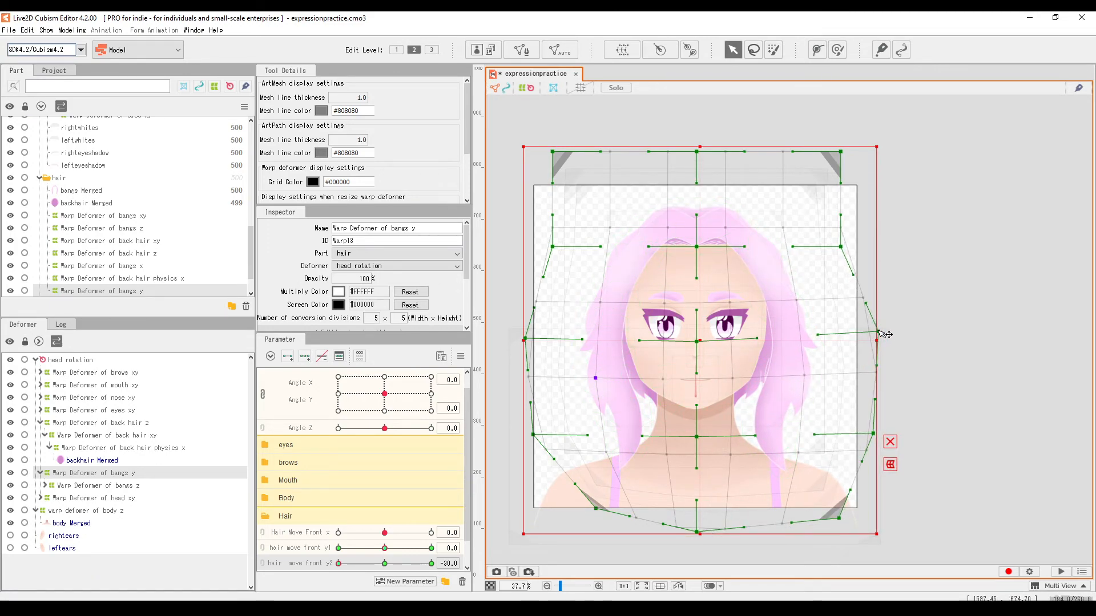
Link hair move front y1 and y2 and synthesize all four corners for the selected object, using the default value as reference
drag(338, 564, 387, 572)
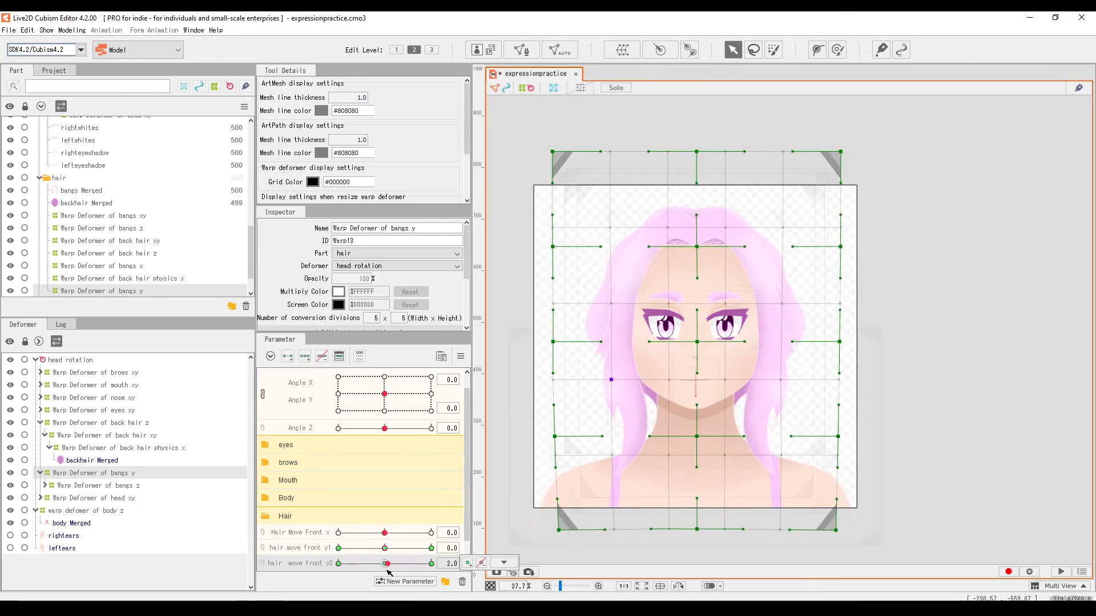
click(265, 556)
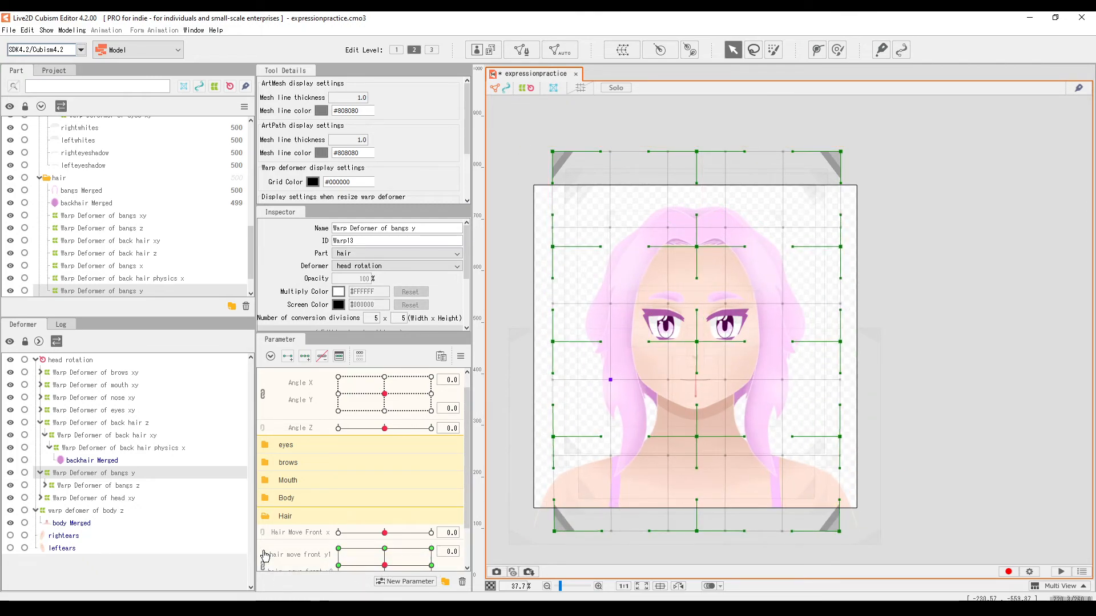
click(461, 356)
click(519, 425)
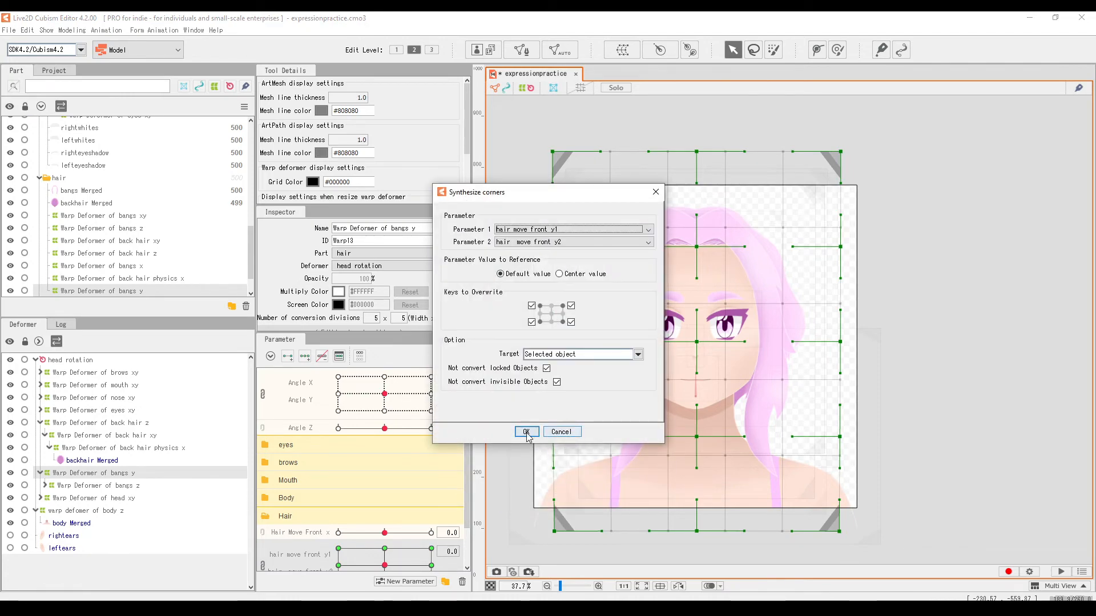
click(523, 429)
scroll(696, 319, down, 2)
scroll(384, 558, down, 2)
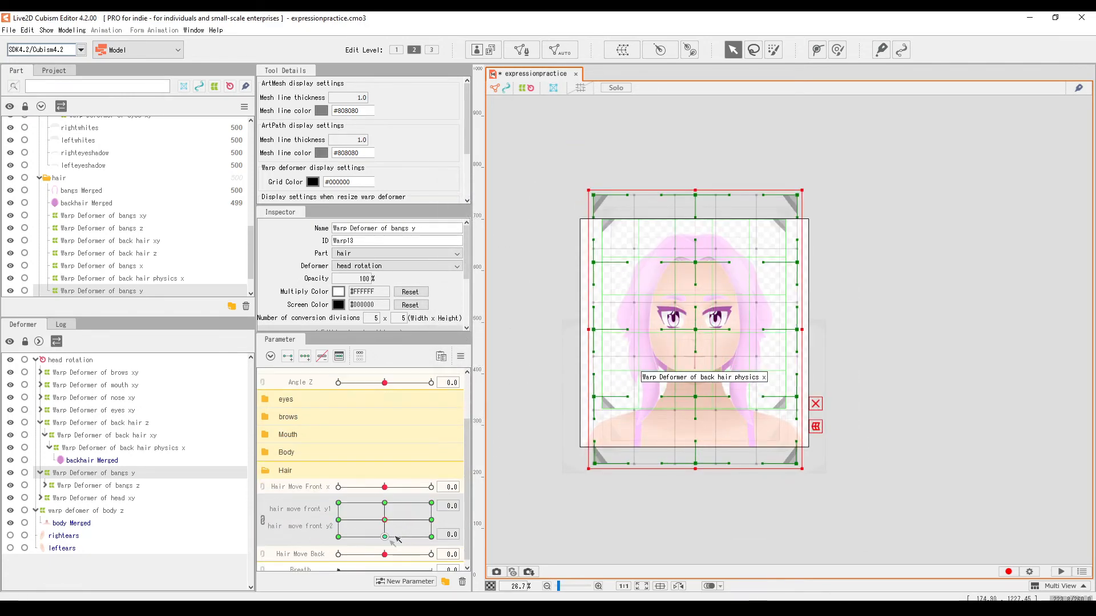
mouse_move(384, 520)
mouse_down()
mouse_move(433, 501)
mouse_move(399, 539)
mouse_move(256, 521)
mouse_move(386, 519)
mouse_up()
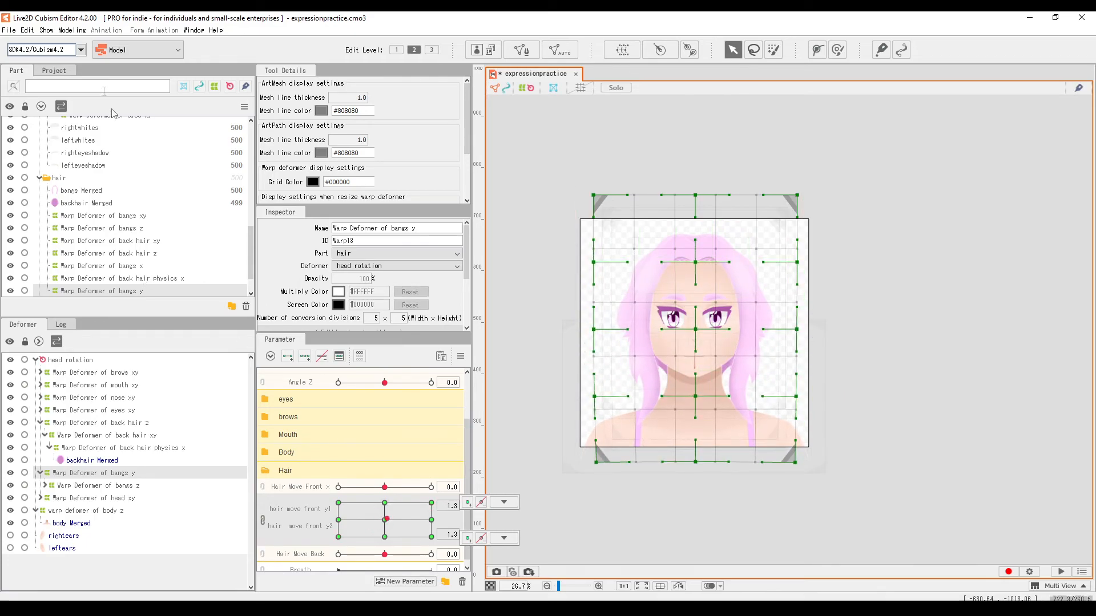
Add a physics group named hair y with the Head Input preset and the Hair (Long) physics model preset
click(72, 29)
click(98, 251)
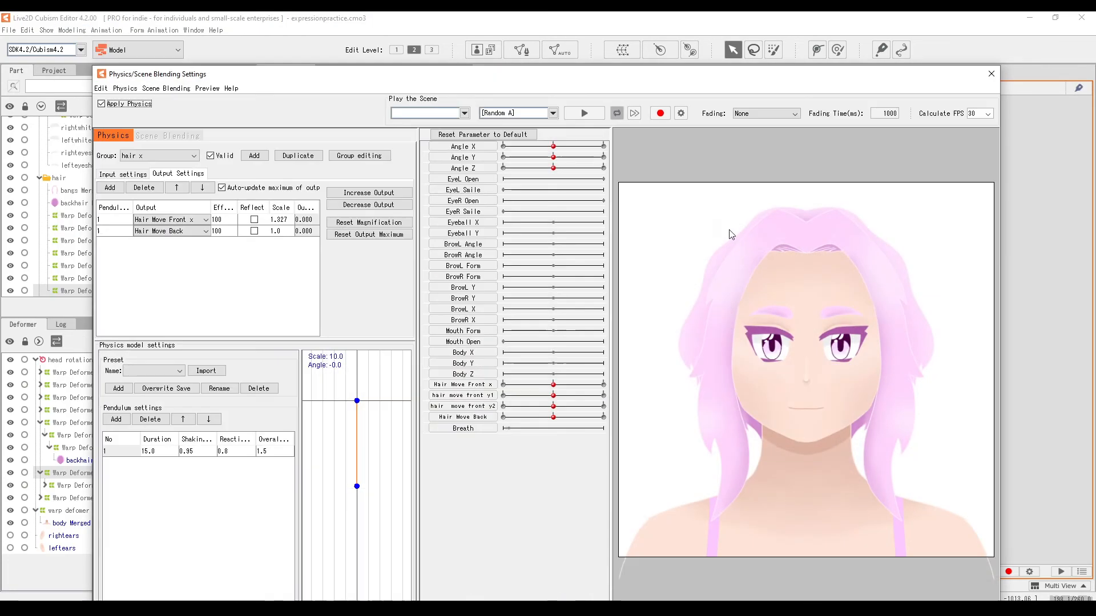
click(254, 156)
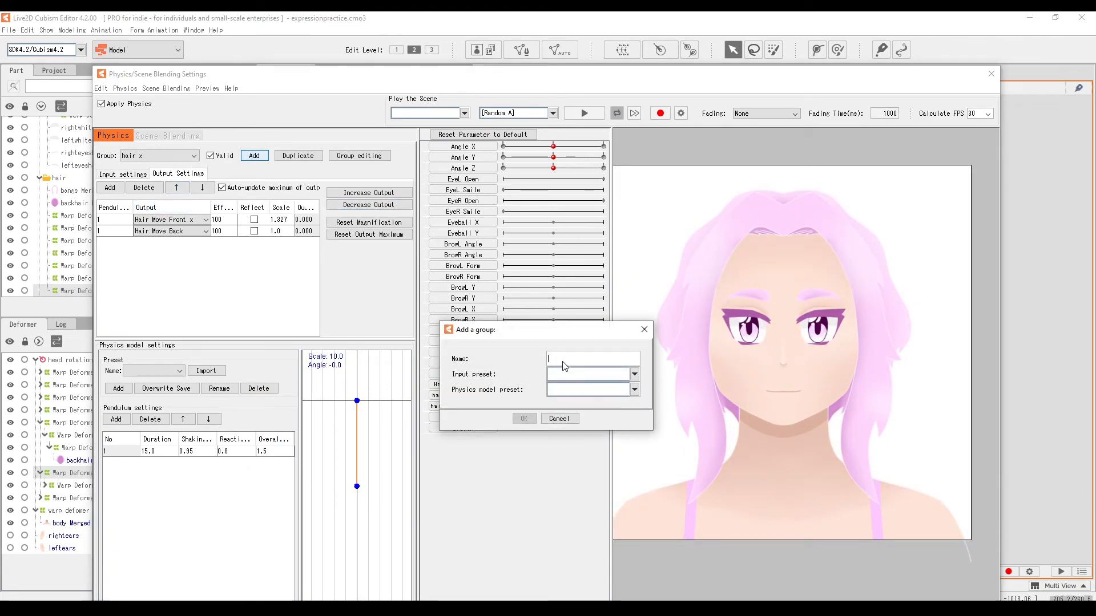
text(hair y)
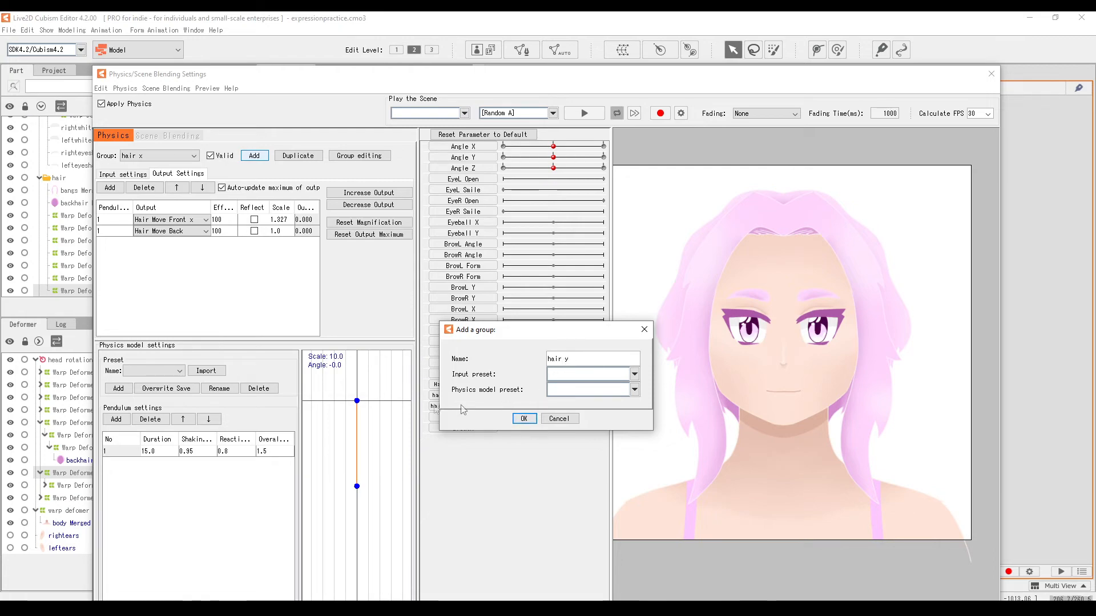
click(586, 376)
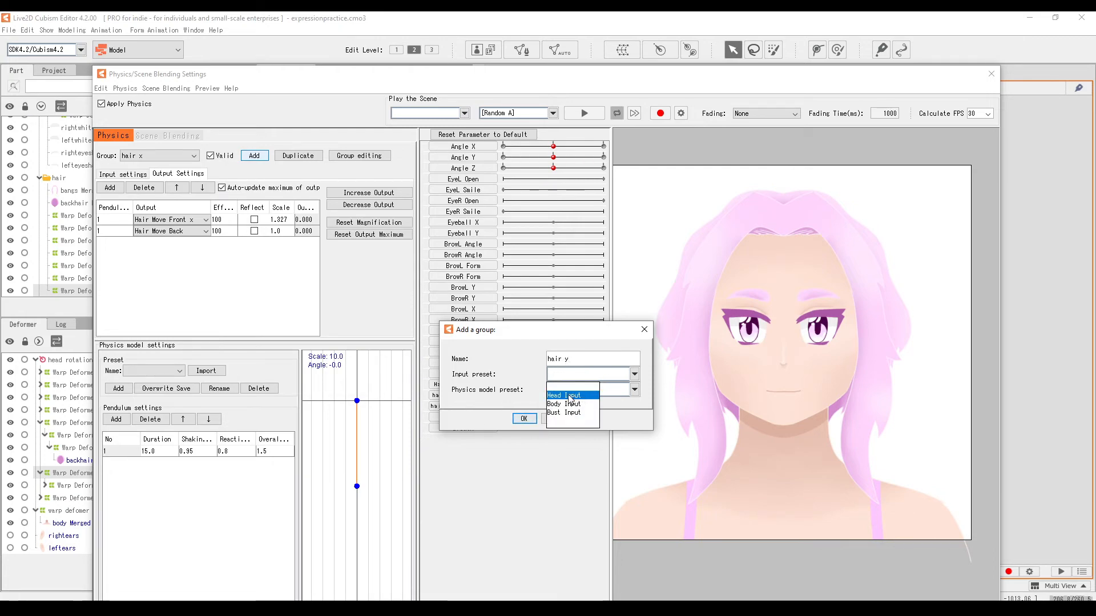
click(570, 393)
click(589, 391)
click(565, 419)
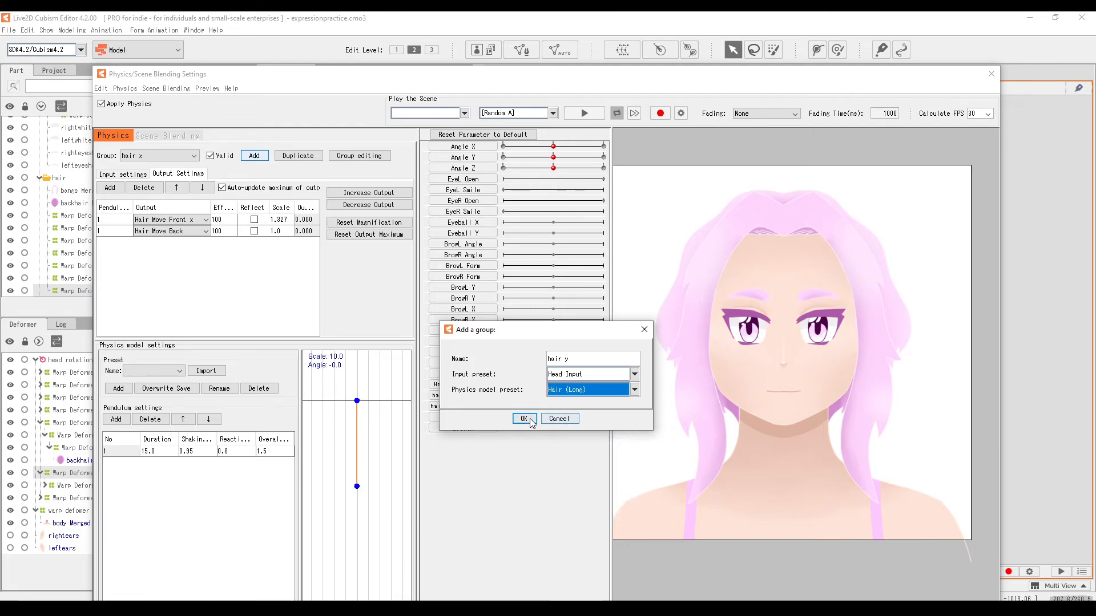
click(523, 419)
In the hair y group's inputs, replace Angle X with Angle Y and Body X with Body Y
click(123, 173)
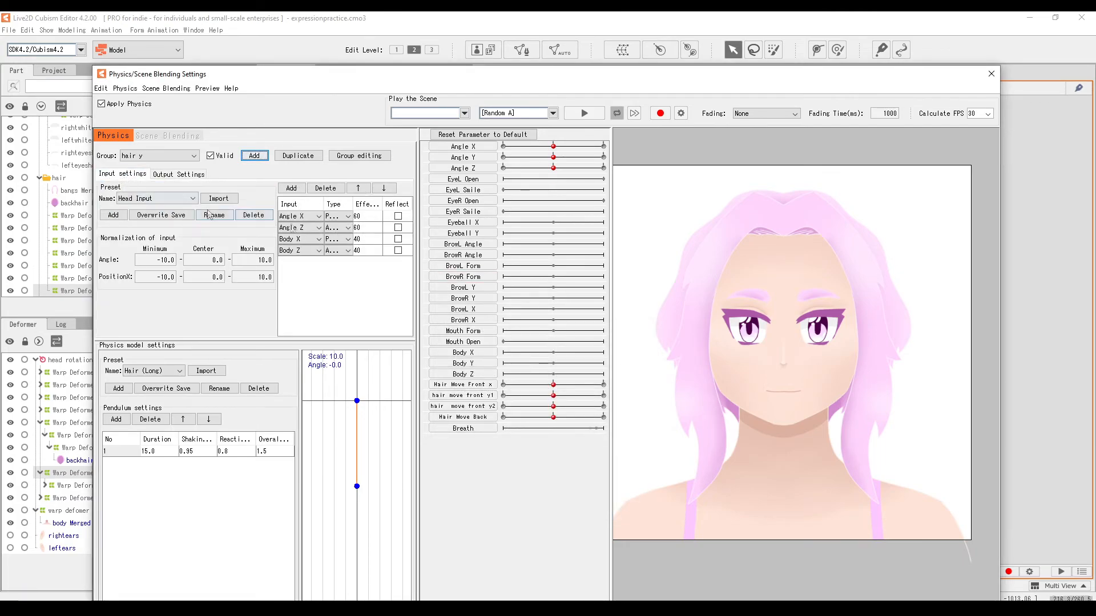
click(317, 217)
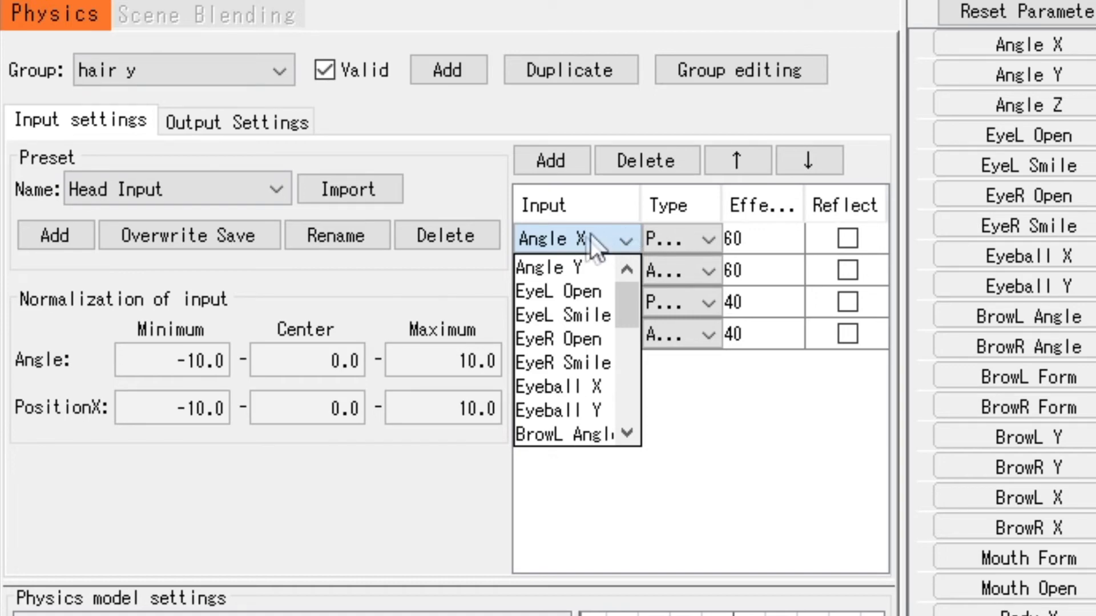
click(562, 262)
click(607, 300)
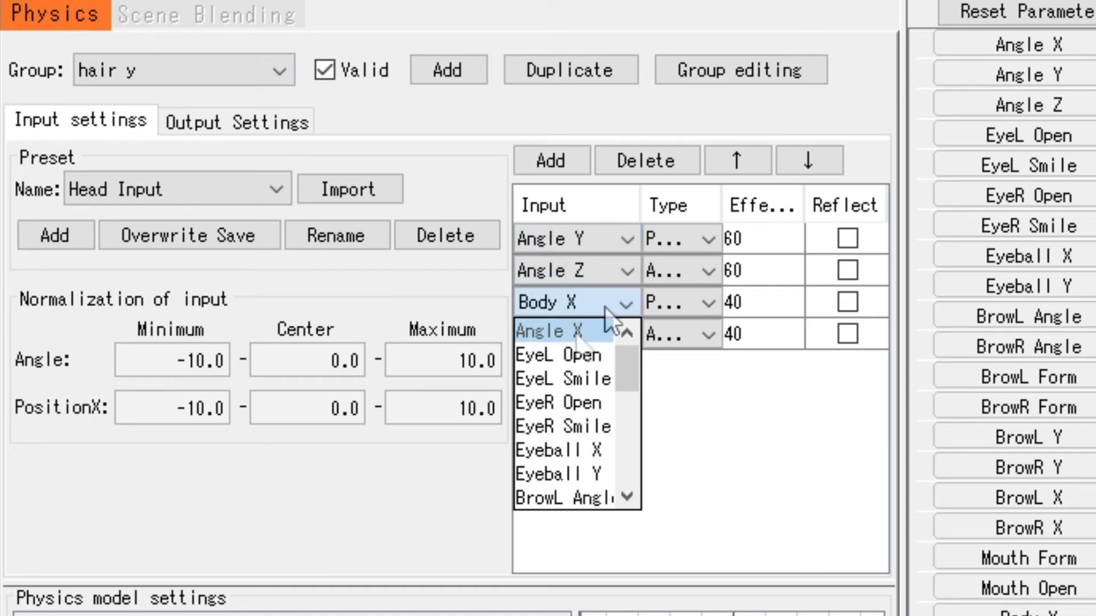
scroll(580, 447, down, 3)
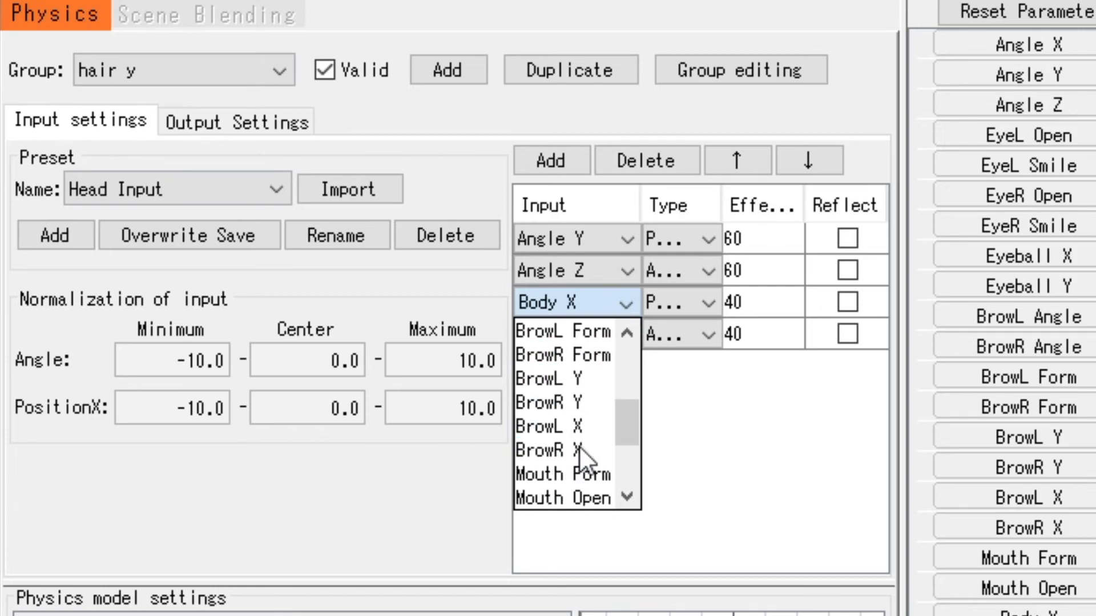
scroll(582, 452, down, 2)
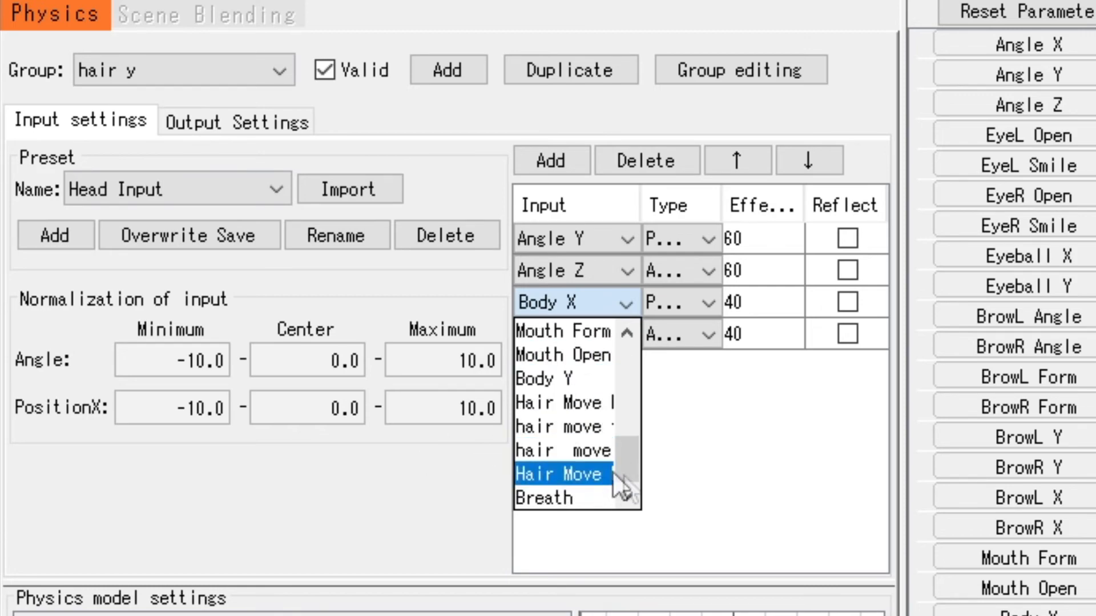
click(542, 378)
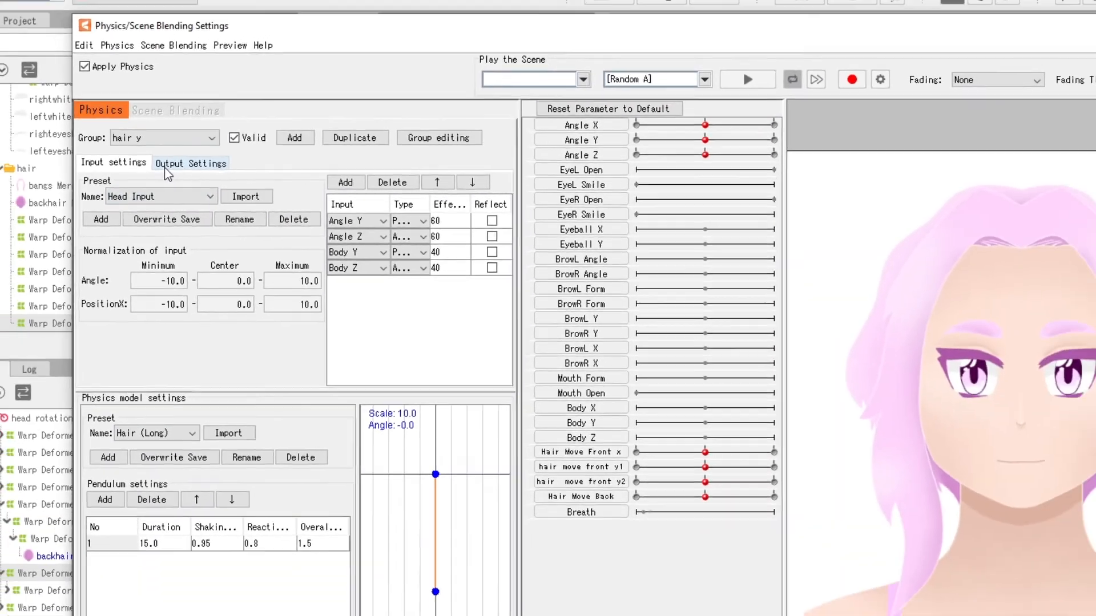
Add hair move front y1 and hair move front y2 as output parameters of the hair y group
click(237, 122)
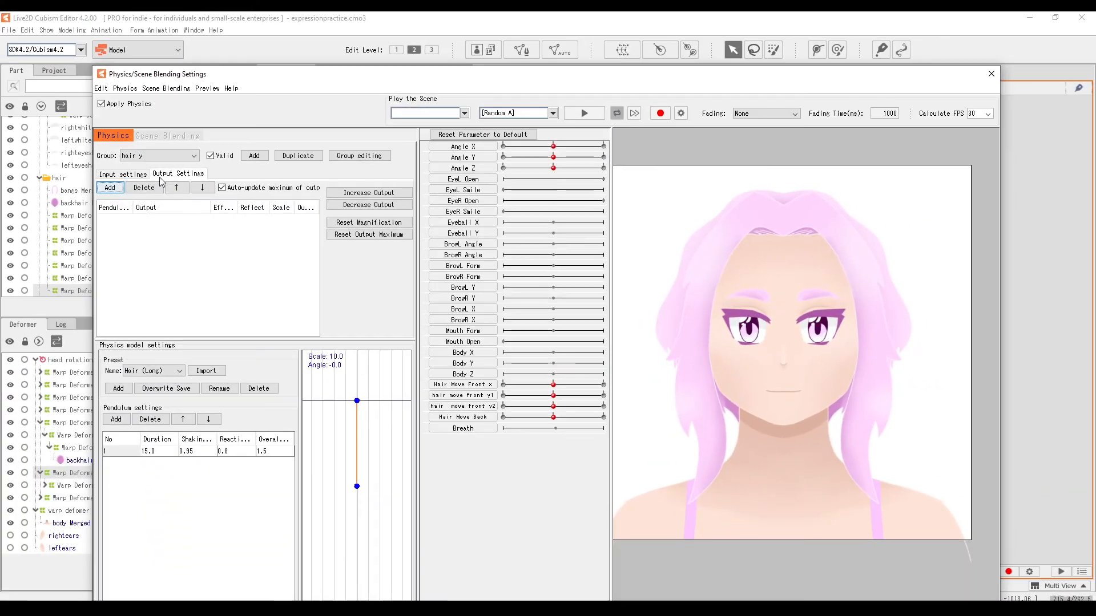
click(110, 187)
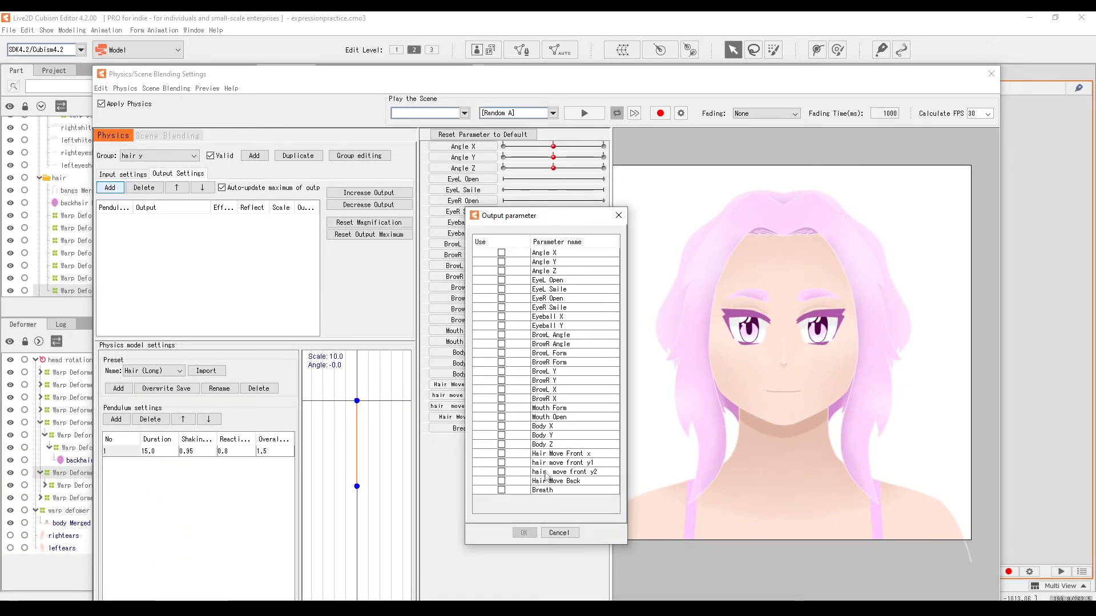
click(502, 463)
click(501, 471)
click(524, 533)
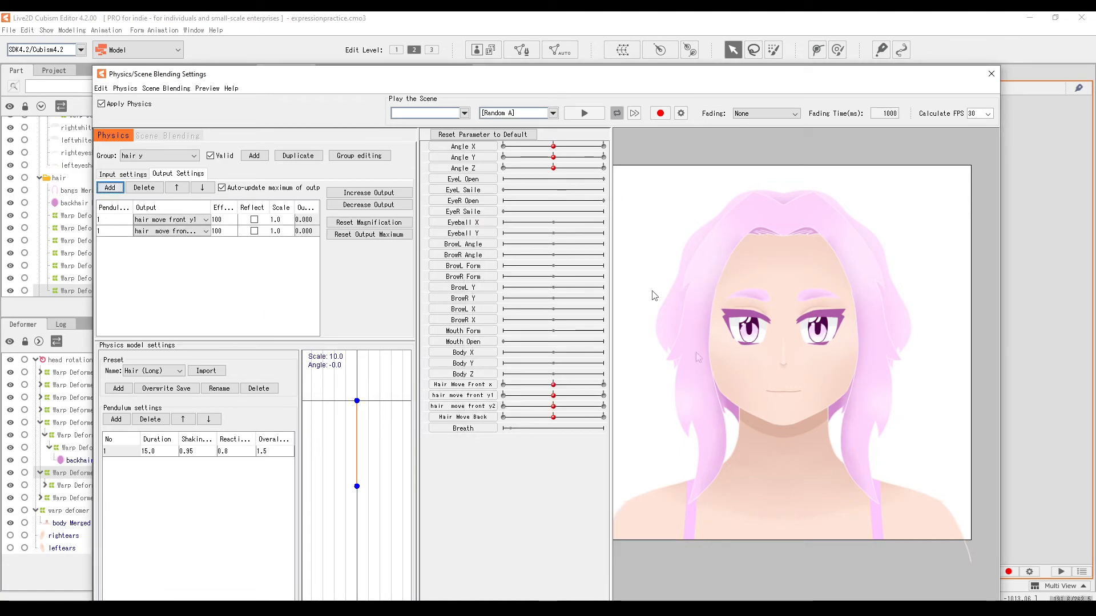
Turn on Reflect for the hair move front y2 output and test it by moving the model's head up and down
click(254, 231)
drag(753, 279, 796, 185)
drag(777, 419, 759, 572)
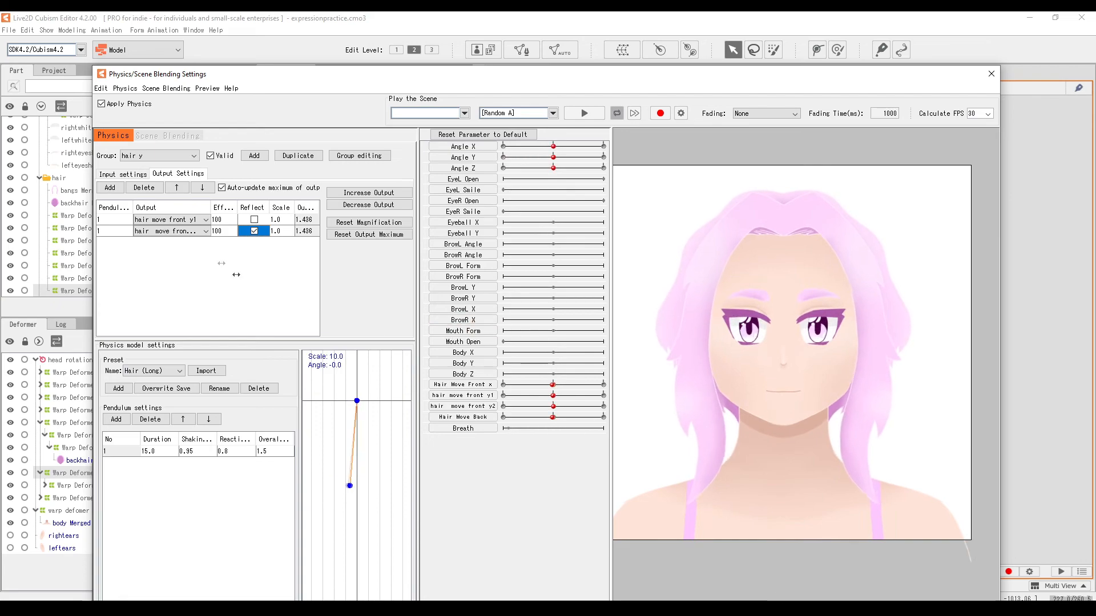
Set the scale of both hair move front outputs to 10 and preview the sway with head and Angle Y movements
click(277, 220)
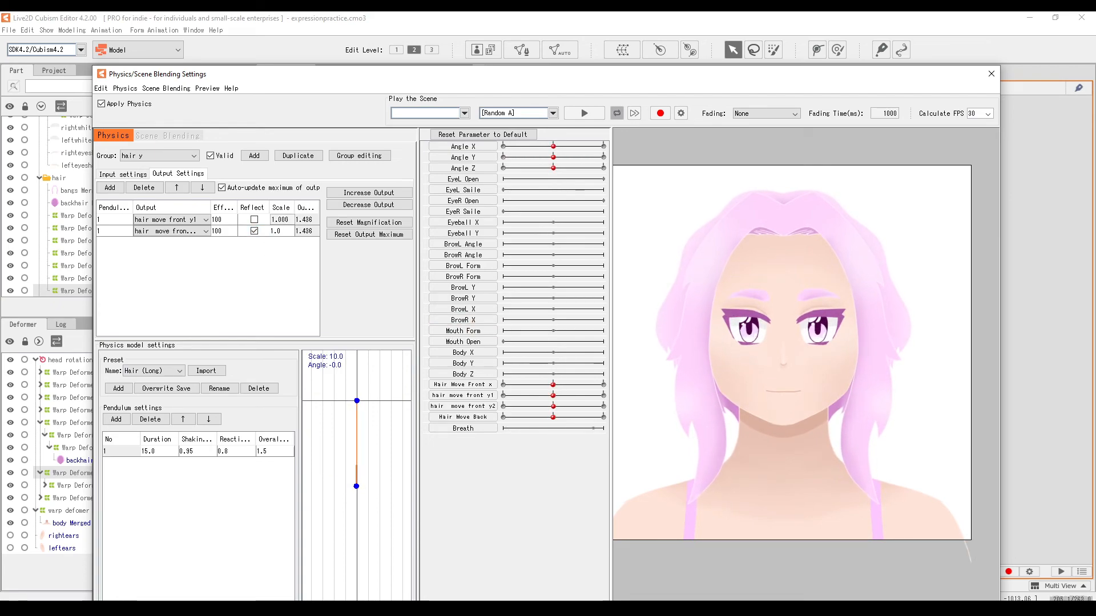
click(275, 231)
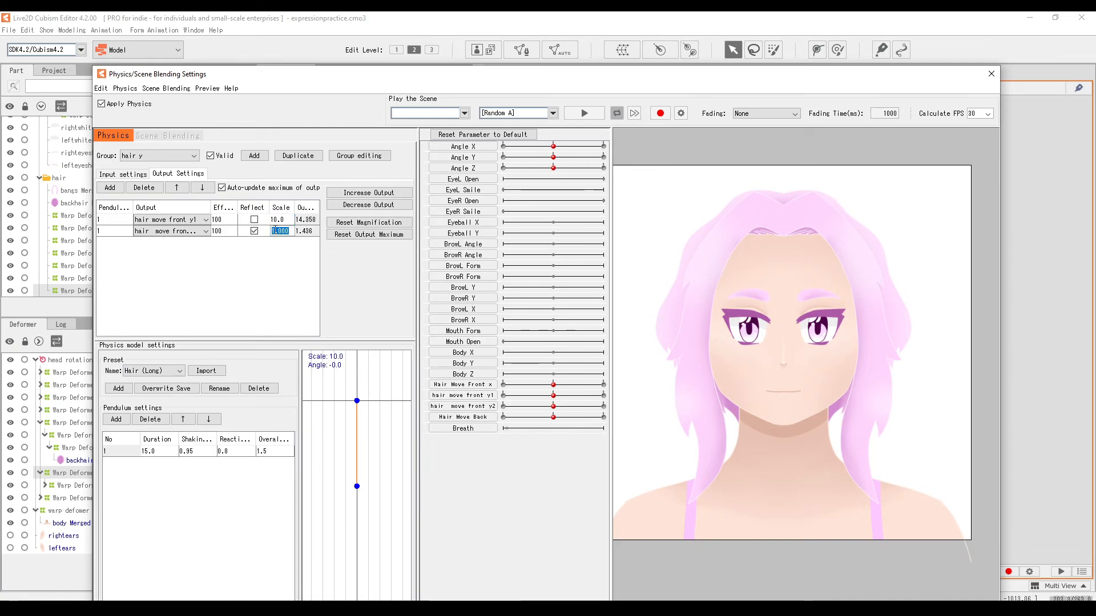
drag(771, 348, 788, 599)
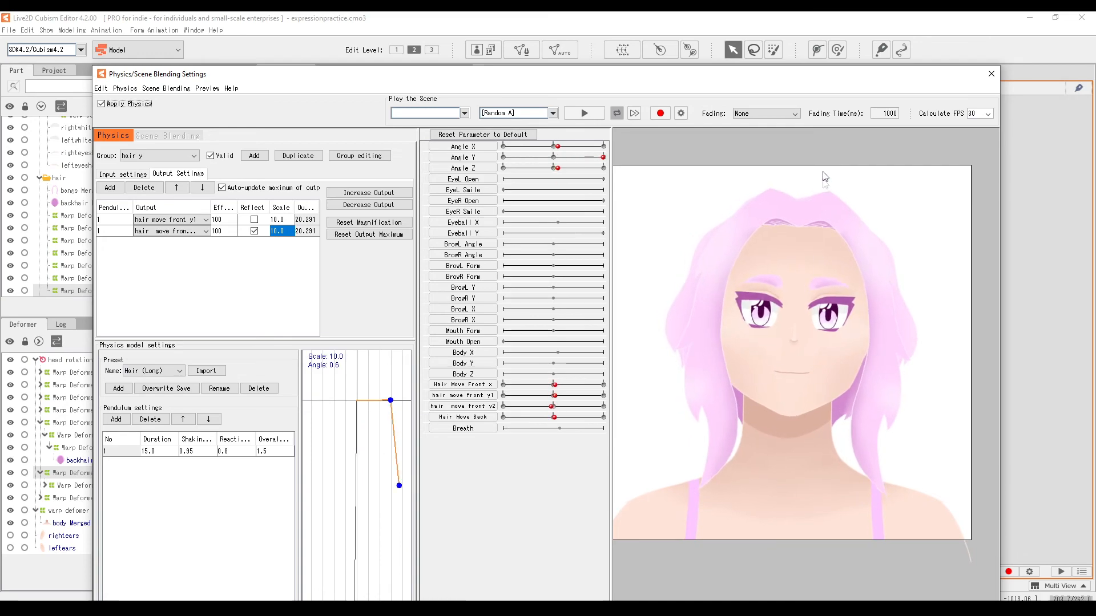
drag(763, 468, 779, 341)
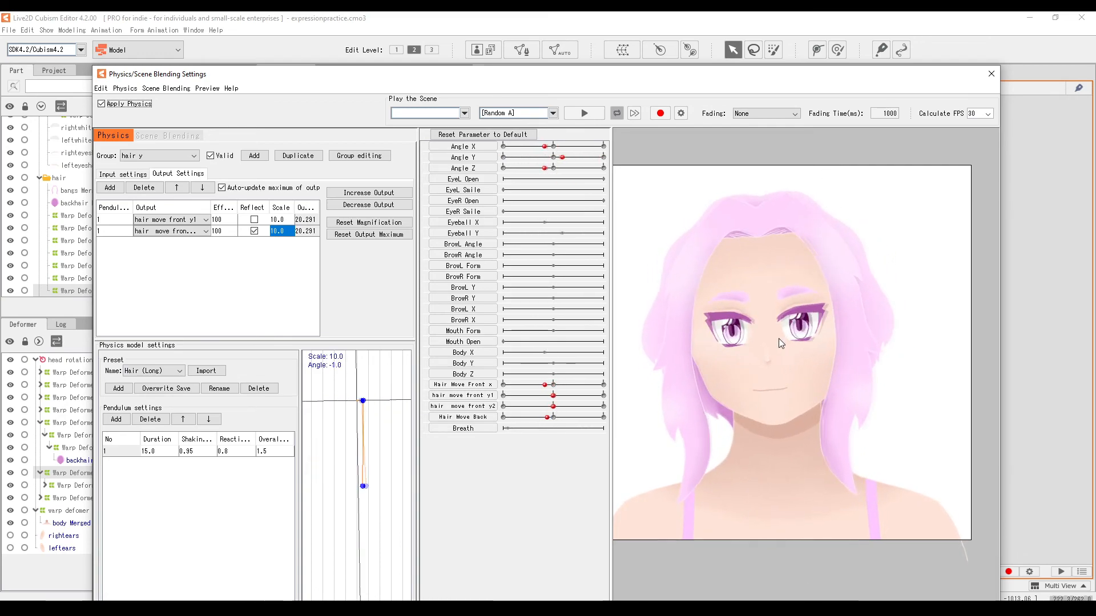
drag(554, 157, 375, 192)
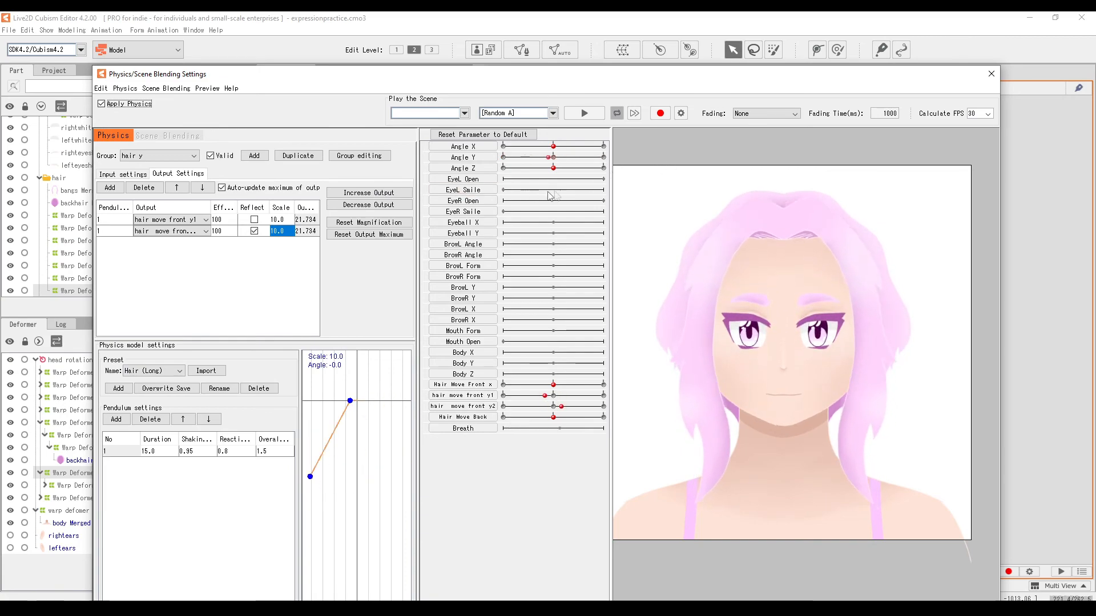
drag(542, 198, 497, 215)
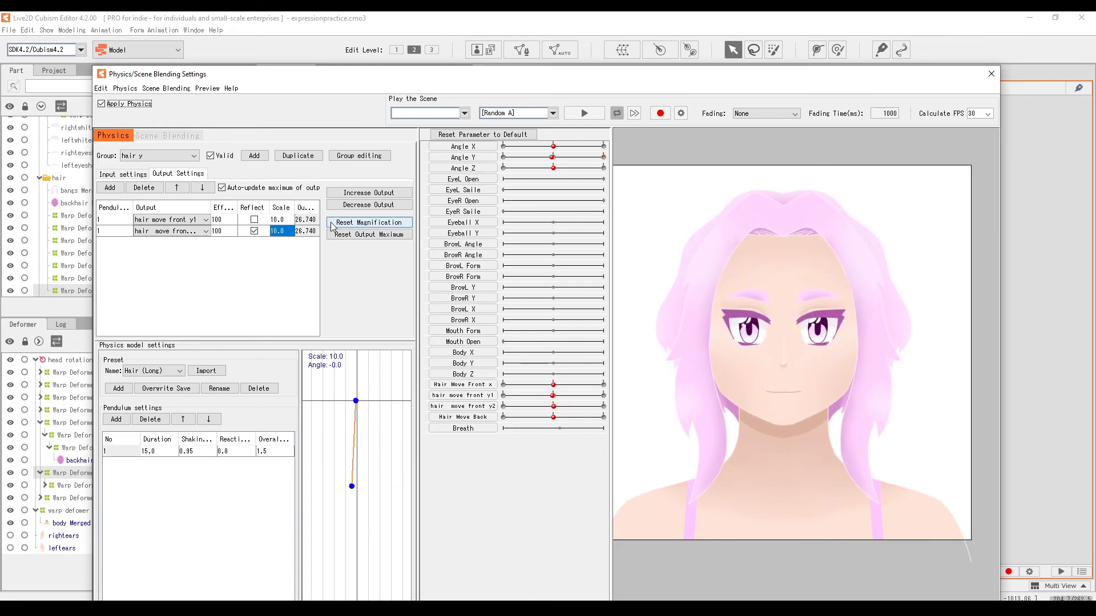
Increase the output magnification of the hair y group to fit the parameter range and test it with Angle Y
click(367, 194)
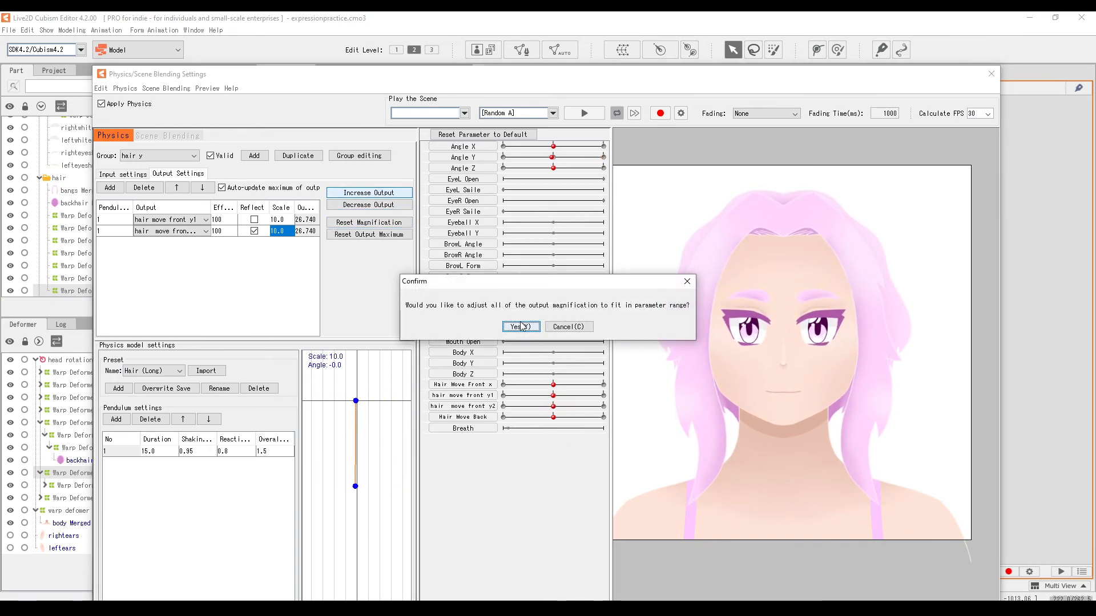
click(520, 326)
drag(553, 157, 554, 228)
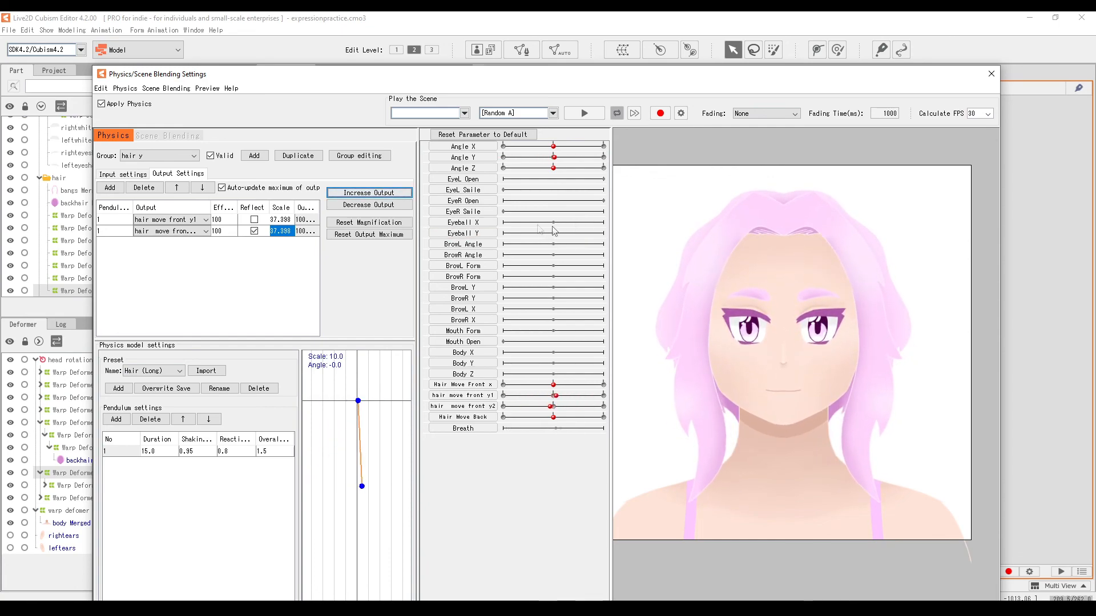
Set the scale of both the hair move front y1 and y2 outputs to 15 and preview the vertical hair sway
click(280, 229)
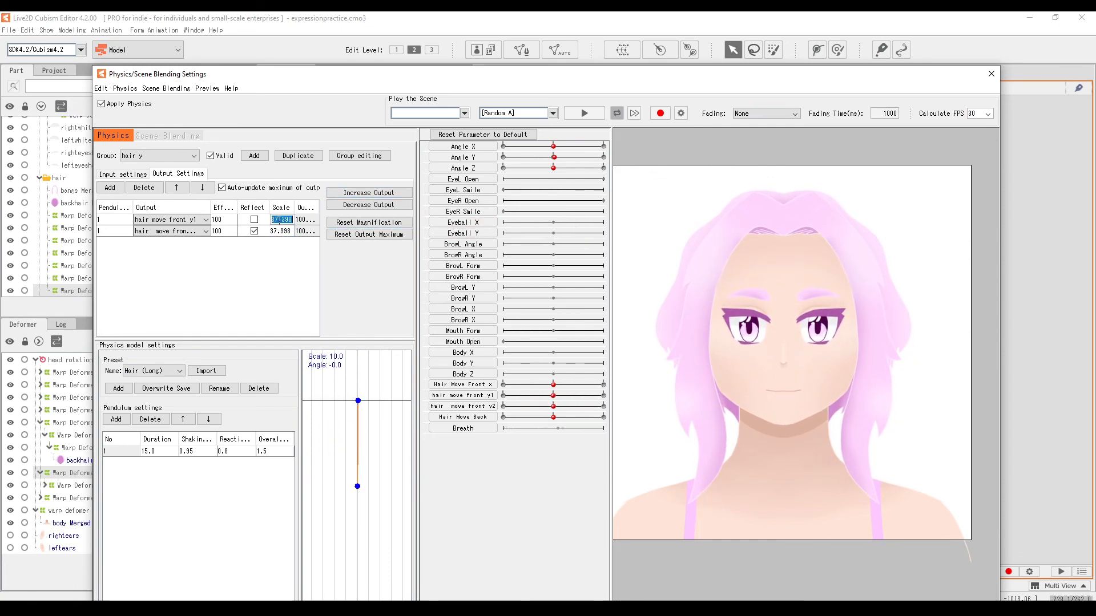
text(15)
key(Return)
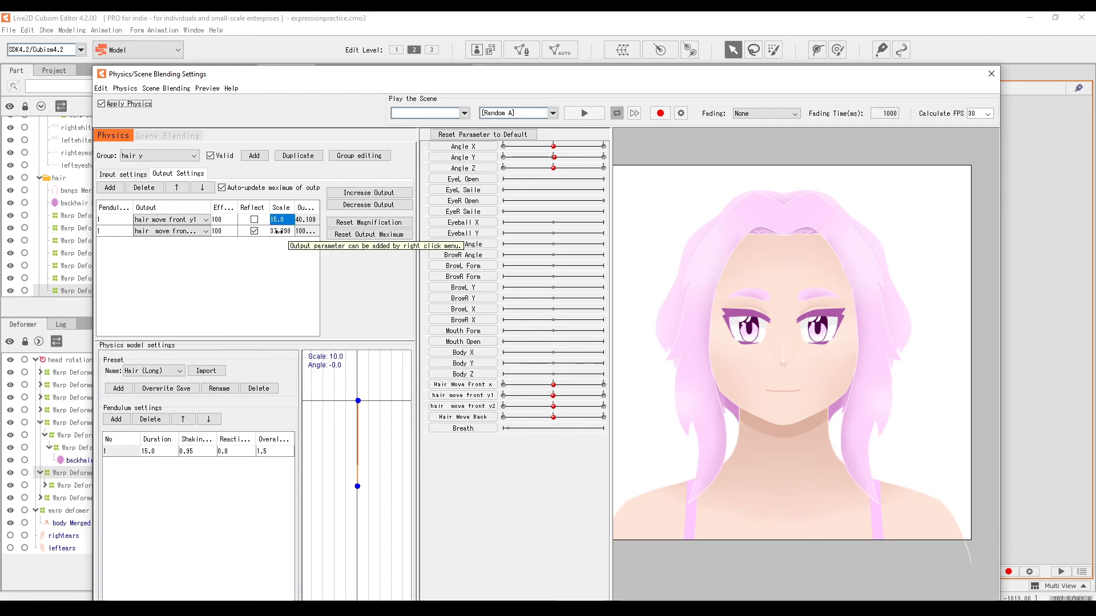
click(279, 231)
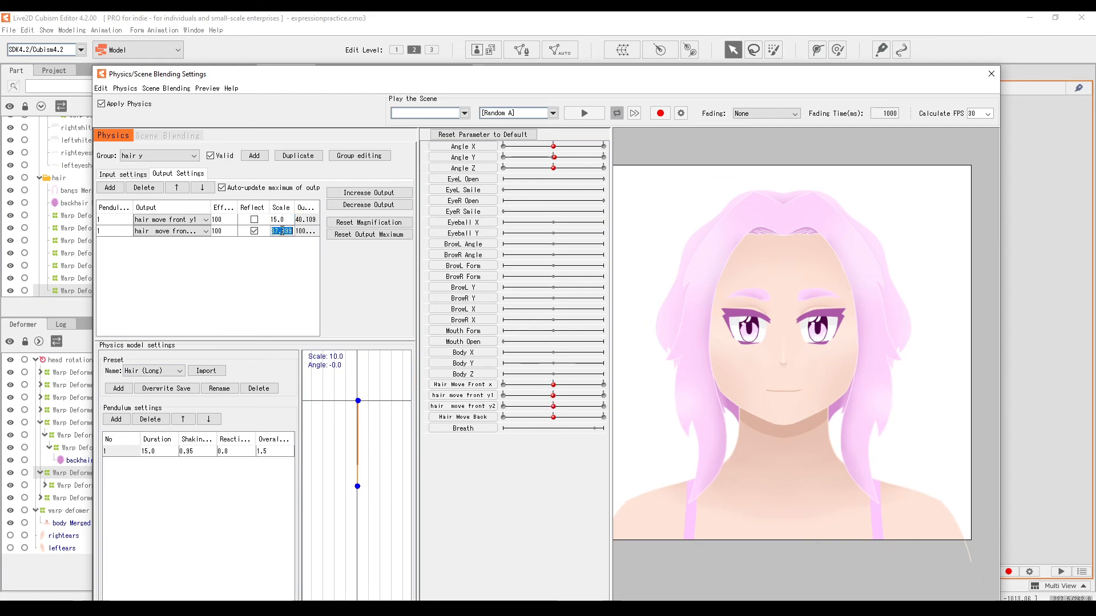
text(15)
key(Return)
drag(718, 344, 813, 512)
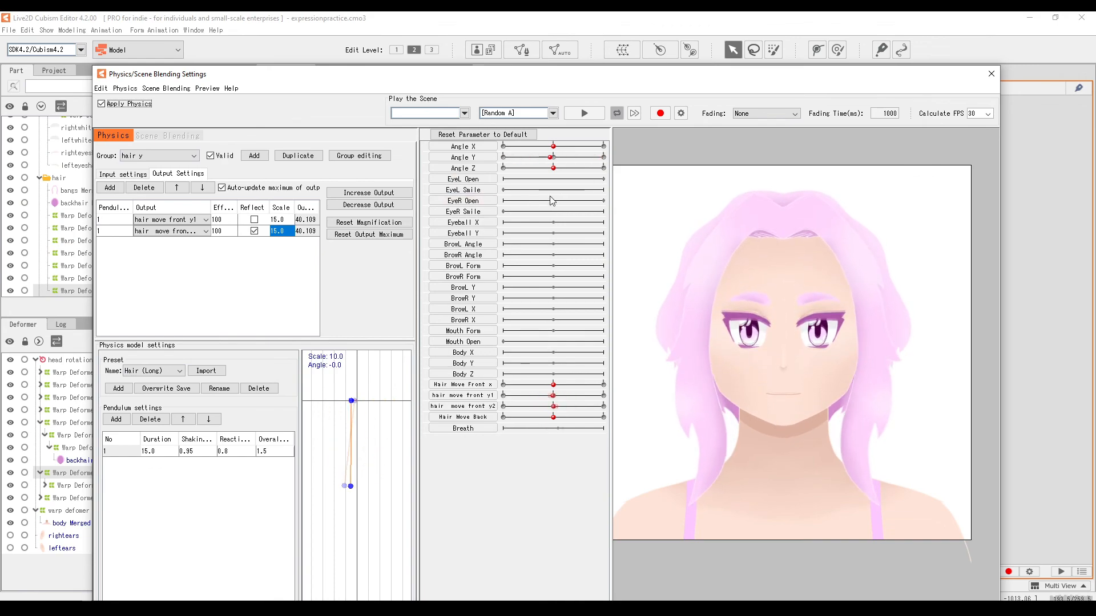
scroll(767, 331, down, 5)
scroll(768, 333, up, 5)
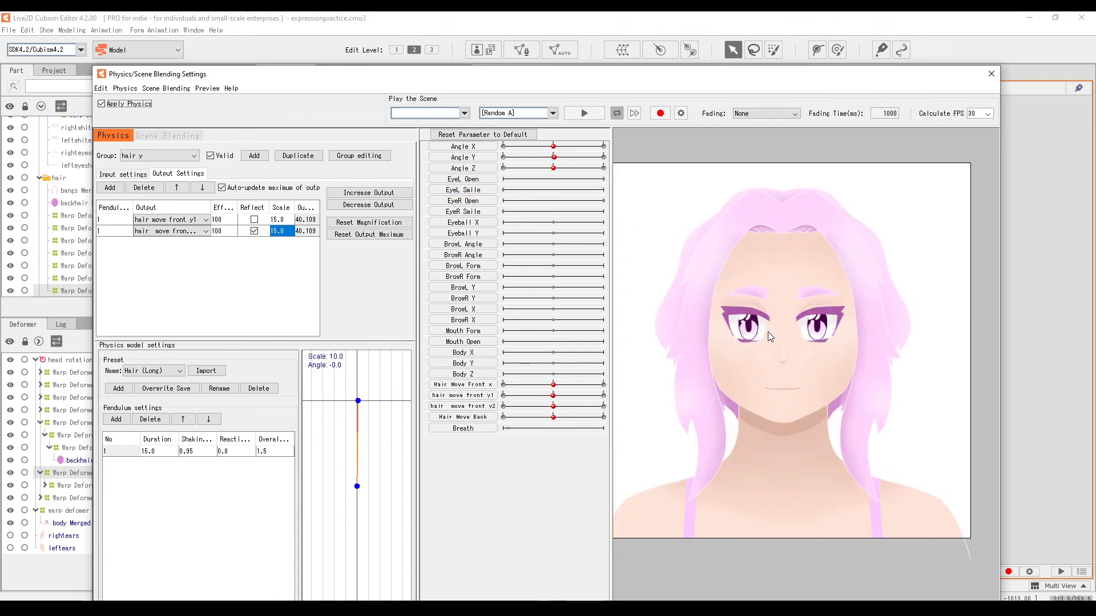